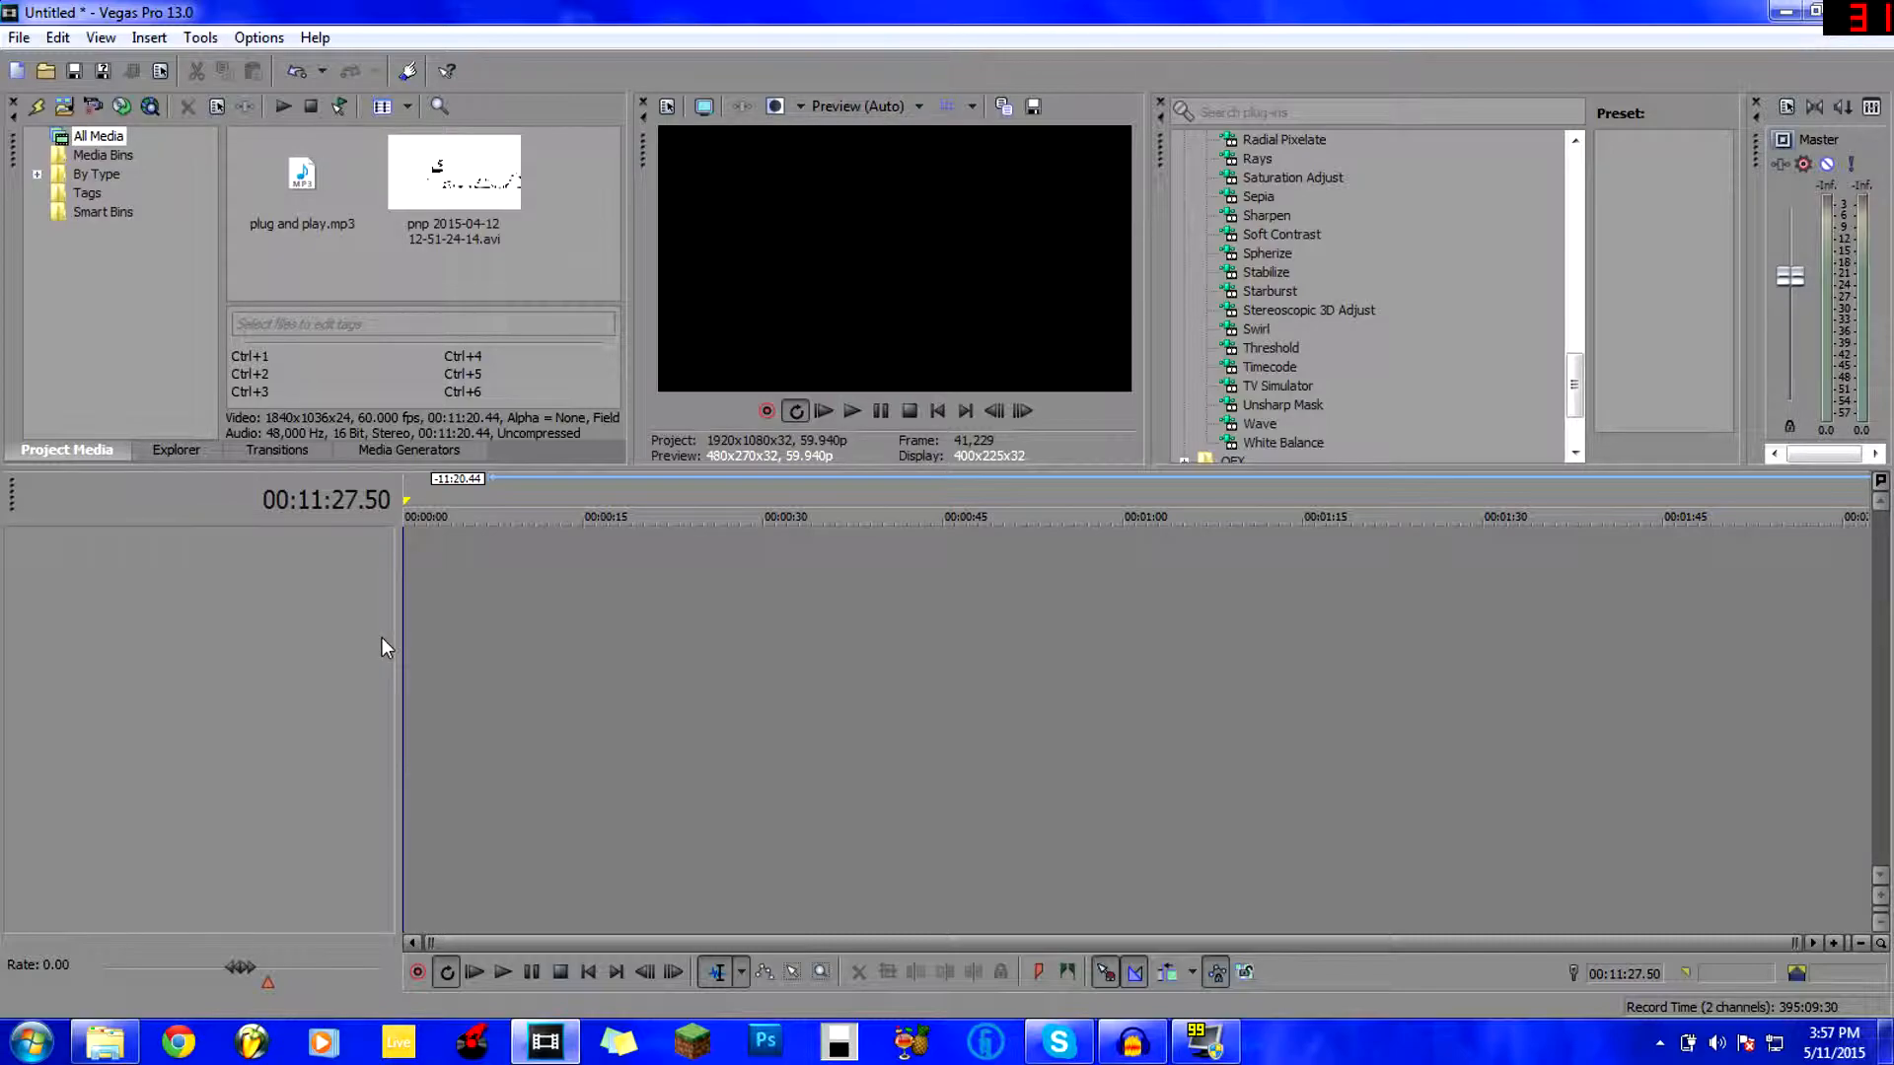
Drag the pnp .avi recording from Project Media onto the timeline.
{"action": "left_click", "coordinate": [260, 212]}
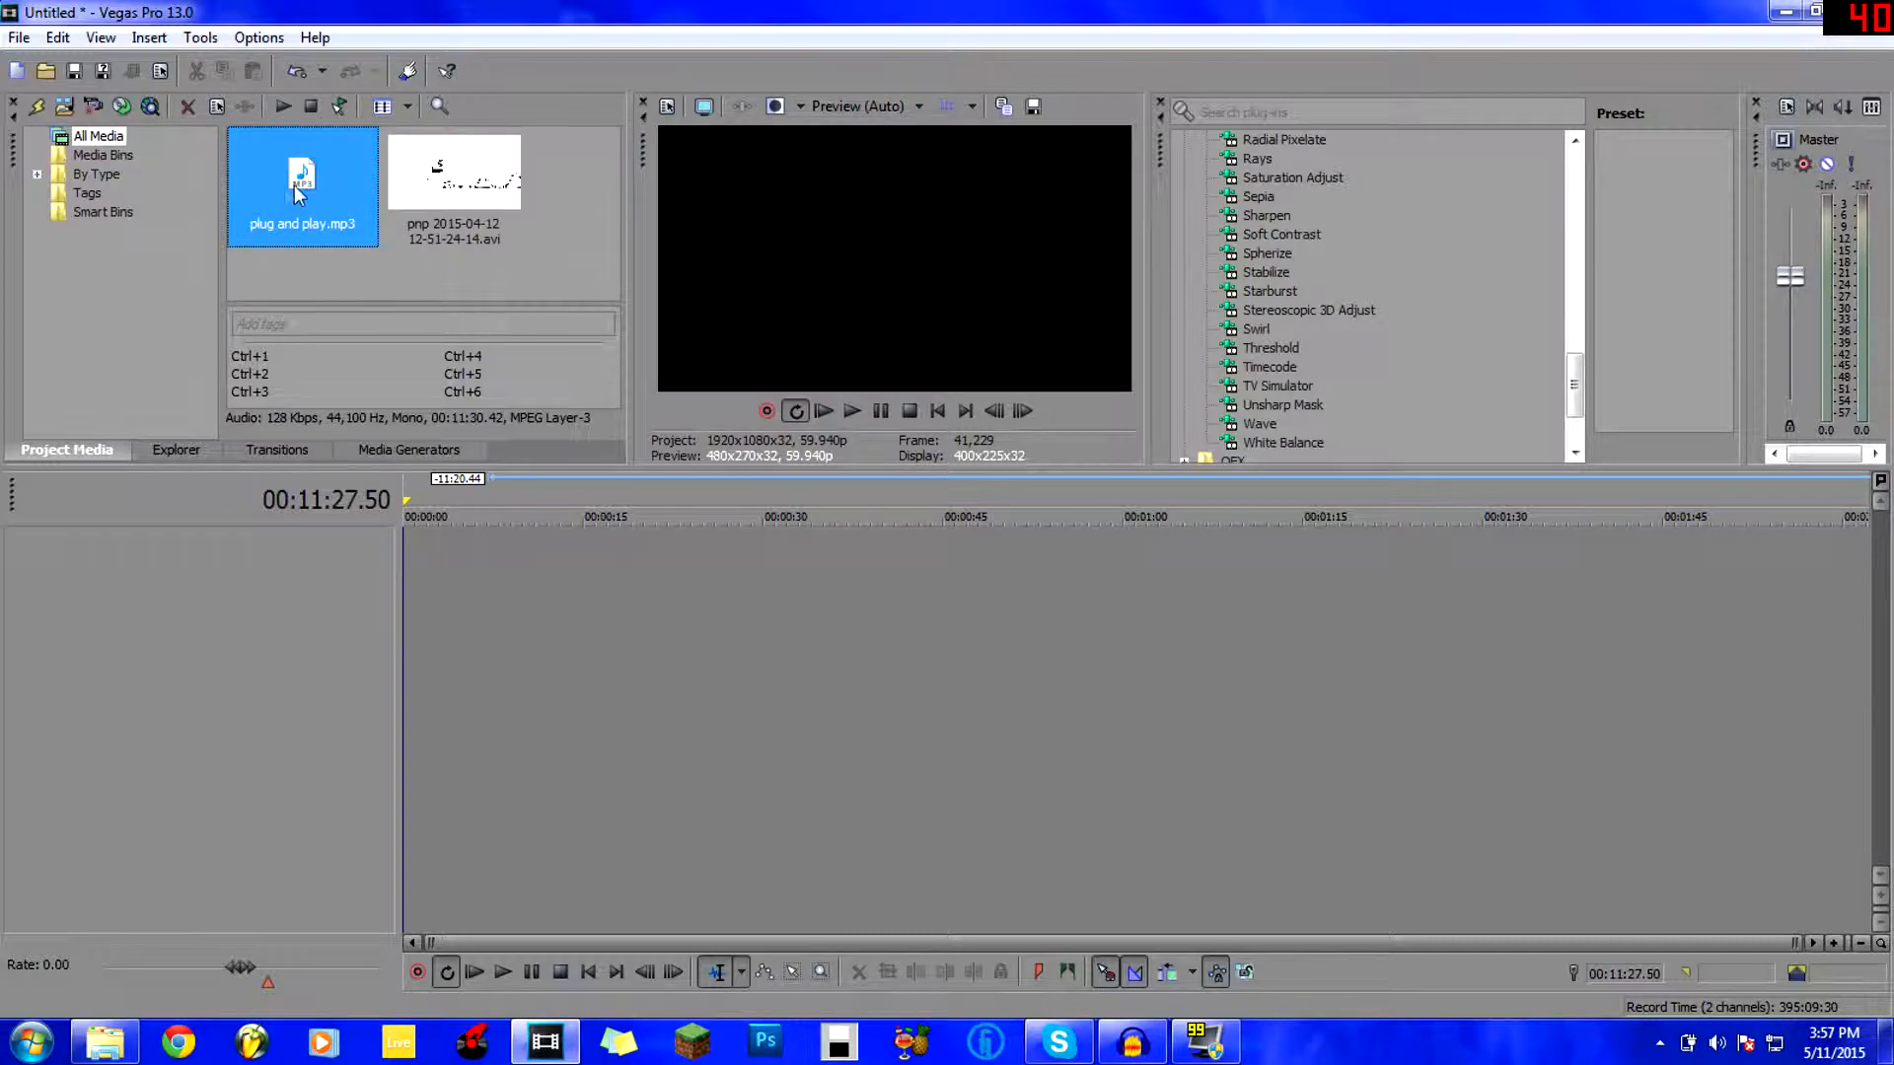
{"action": "left_click", "coordinate": [526, 227]}
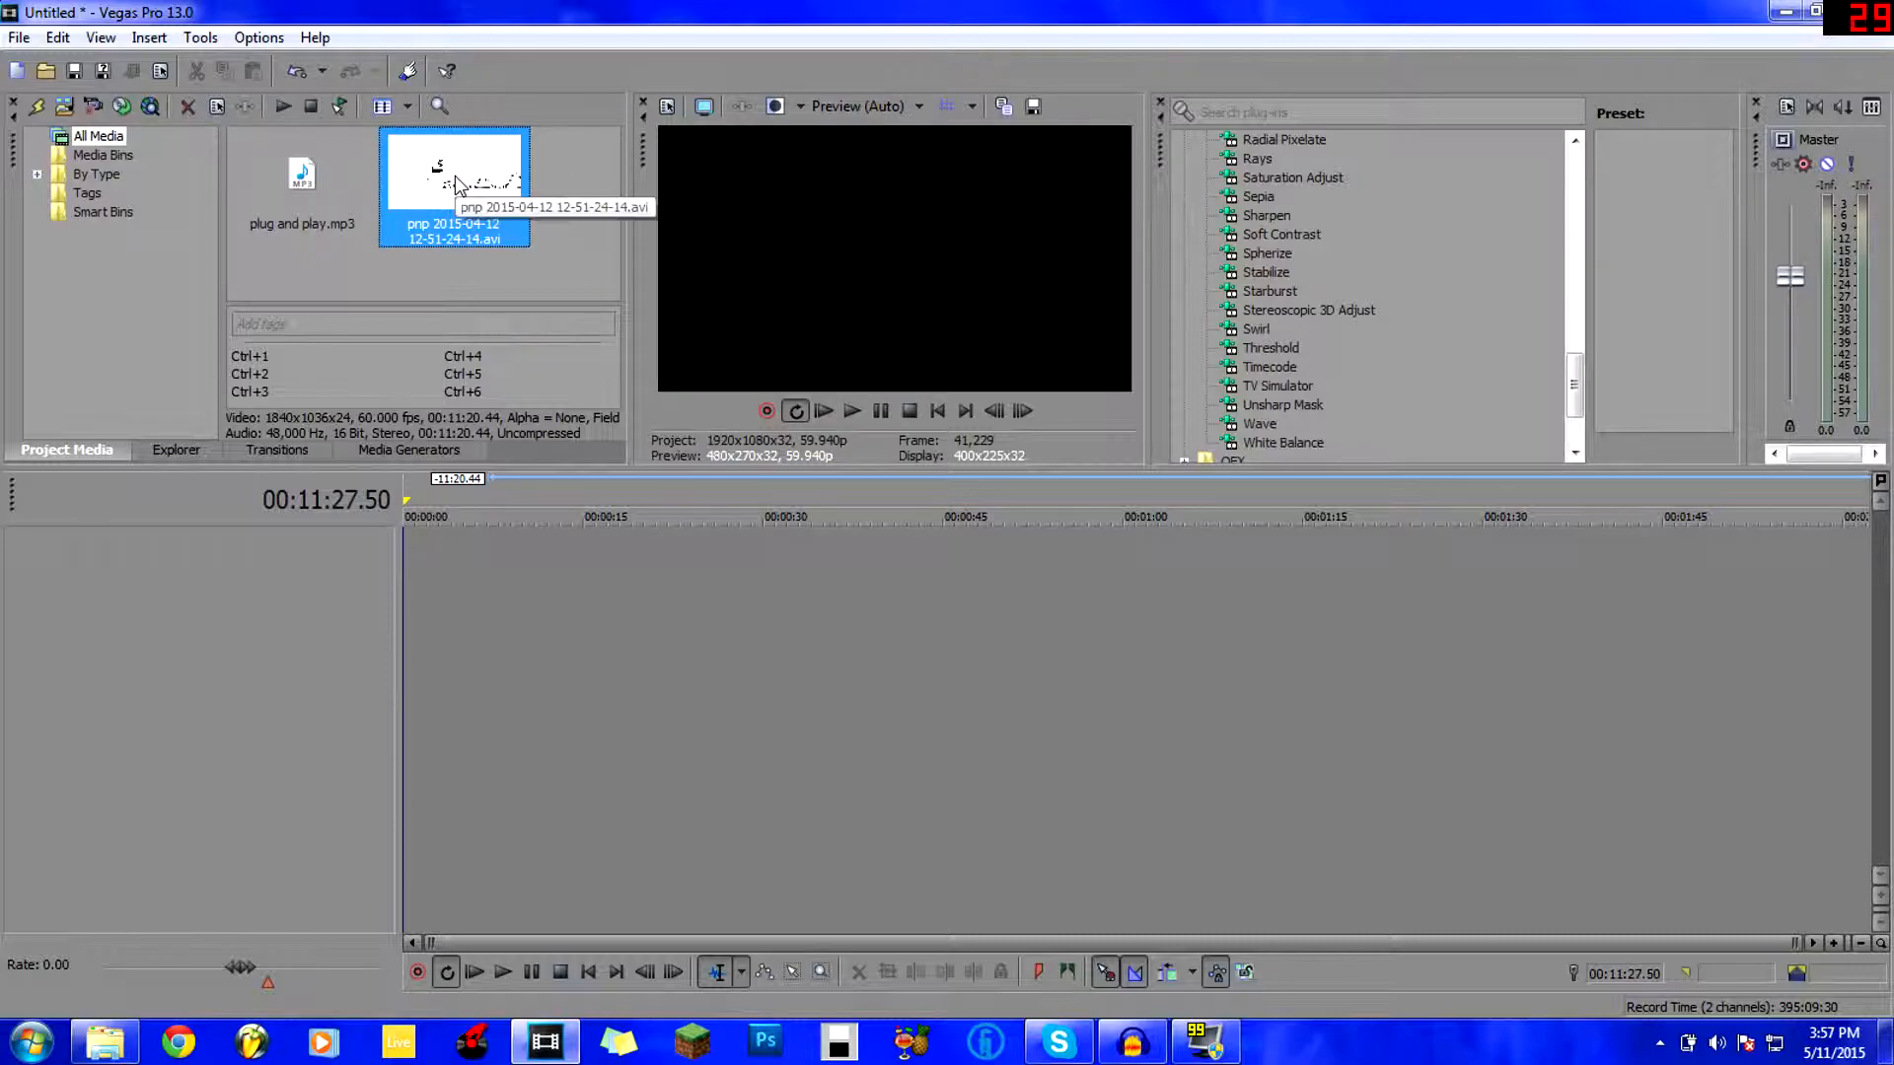
{"action": "left_click_drag", "start_coordinate": [525, 227], "coordinate": [405, 578]}
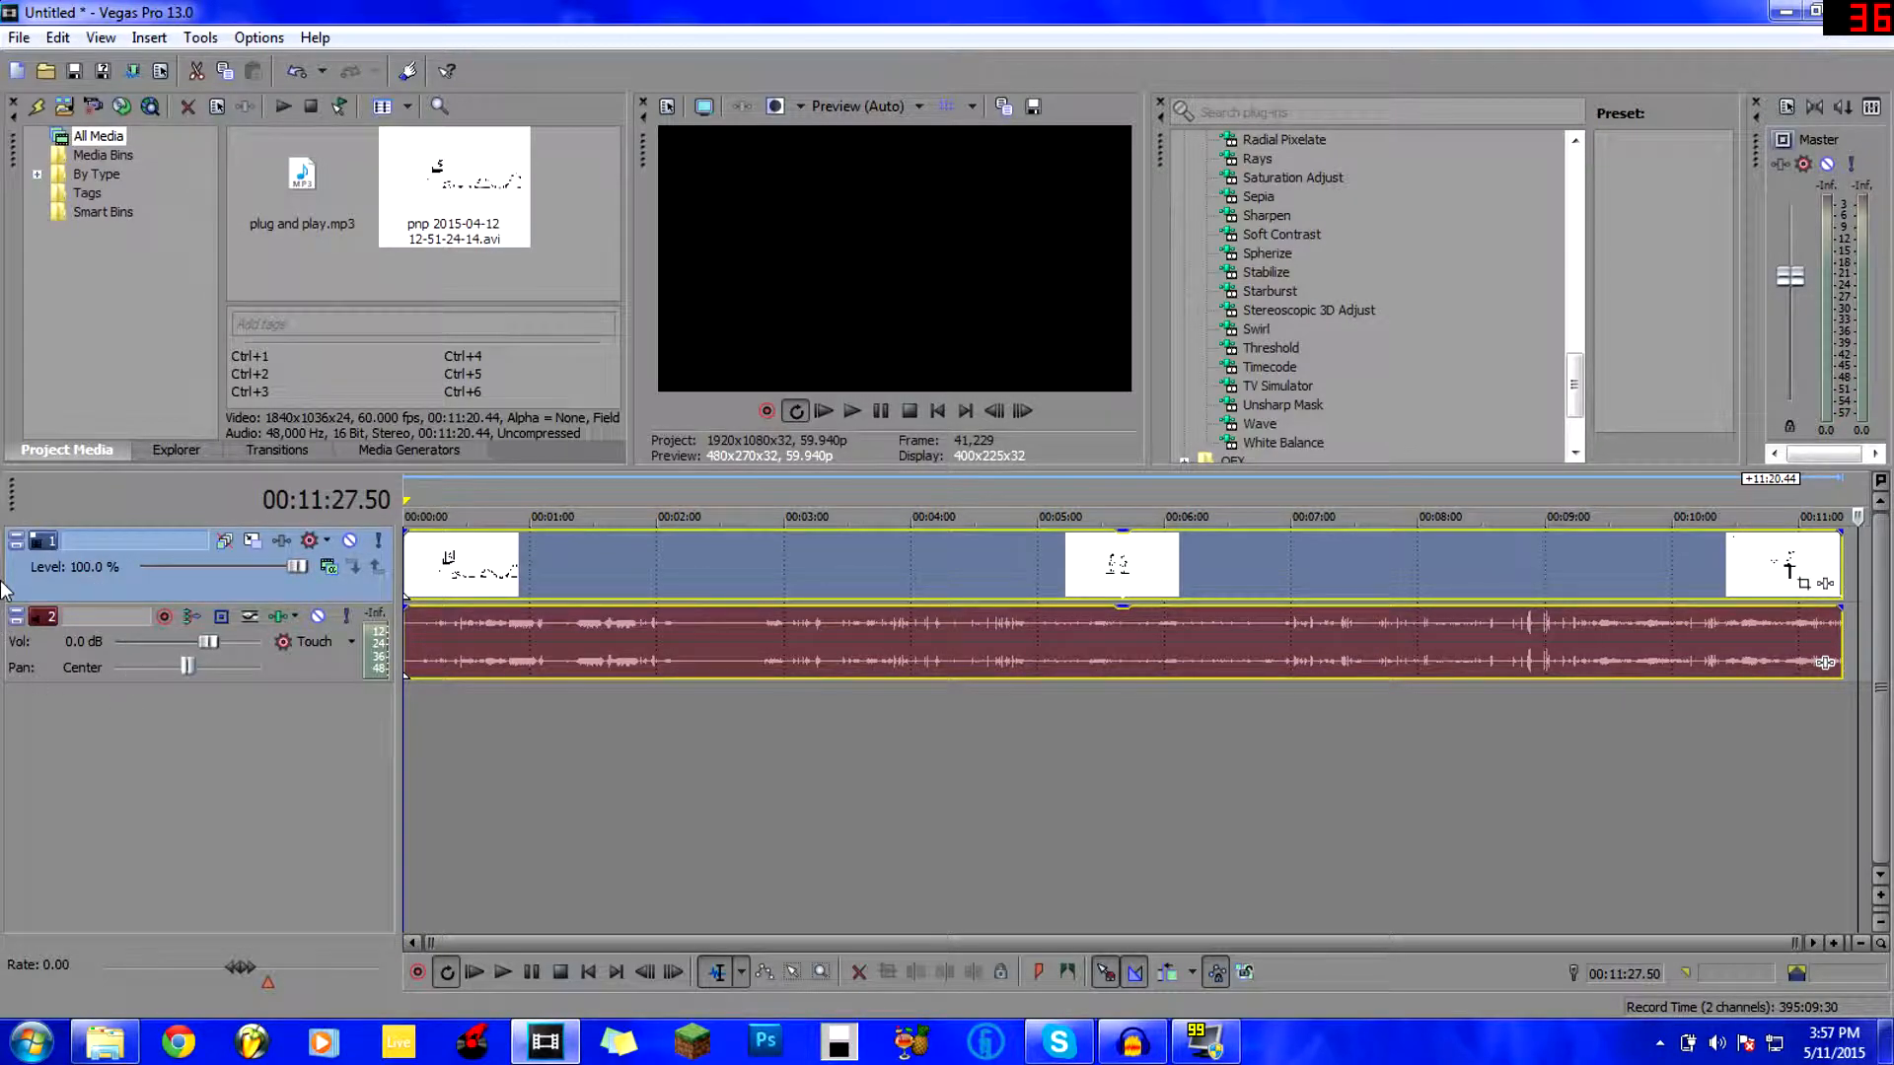
Rename the video track to Video Games.
{"action": "left_click", "coordinate": [83, 651]}
{"action": "left_click", "coordinate": [81, 569]}
{"action": "right_click", "coordinate": [81, 568]}
{"action": "left_click", "coordinate": [229, 588]}
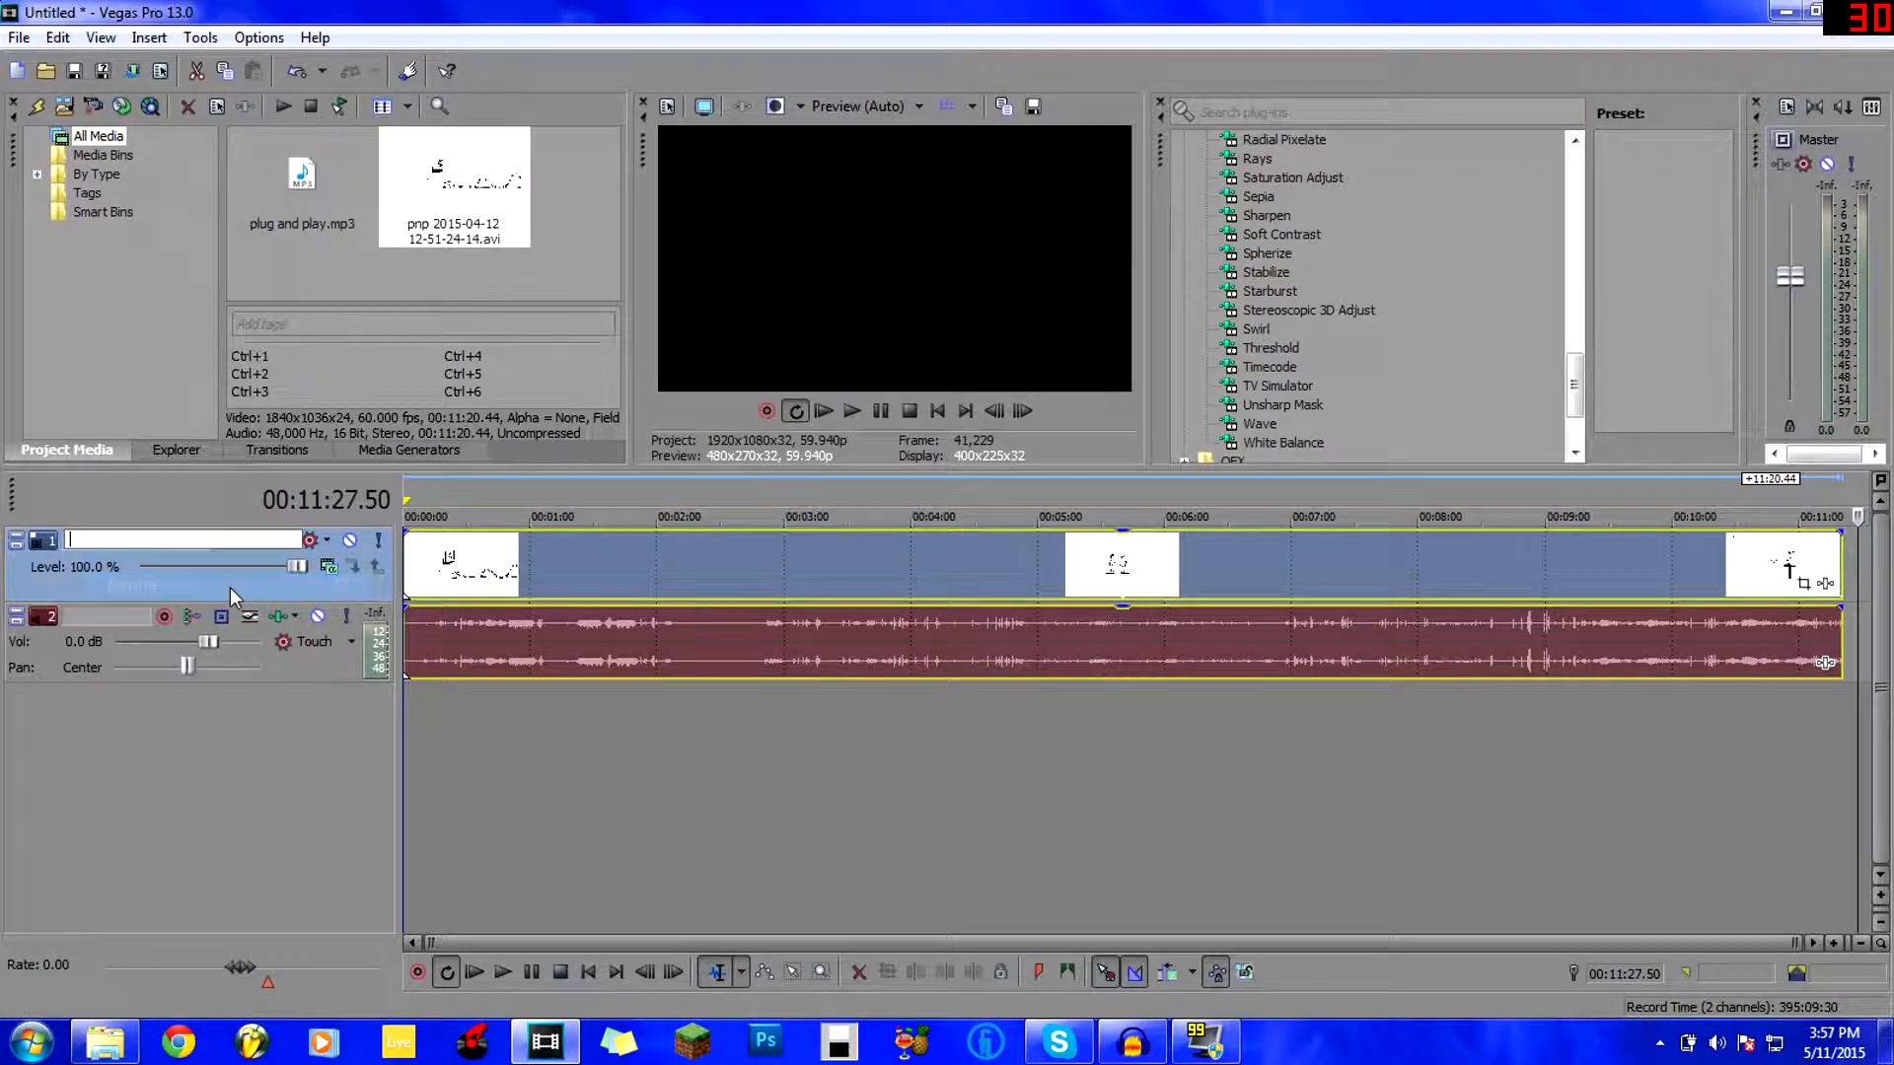
{"action": "type", "text": "Videe"}
{"action": "type", "text": " Games"}
Rename the audio track to Game Audio, then deselect everything on the timeline.
{"action": "left_click", "coordinate": [69, 666]}
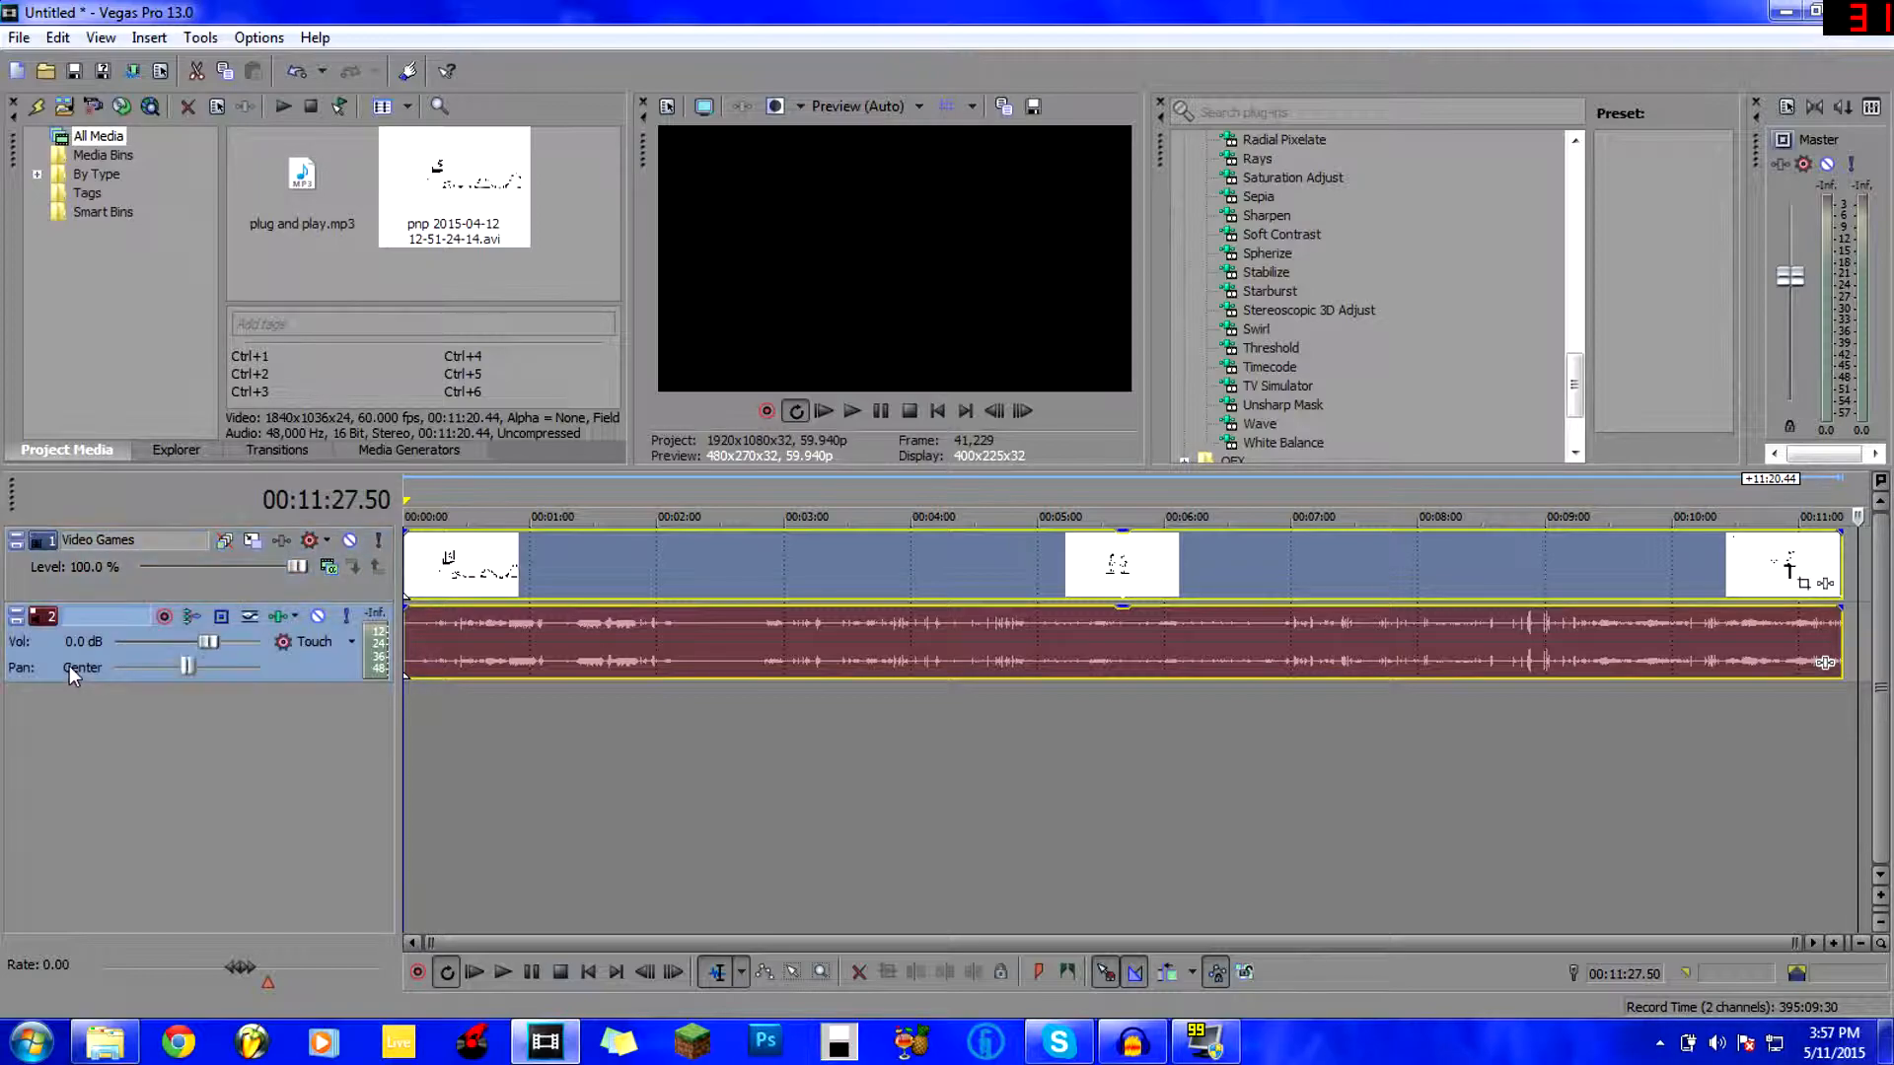
{"action": "right_click", "coordinate": [69, 666]}
{"action": "left_click", "coordinate": [162, 146]}
{"action": "type", "text": "Game Aaudi"}
{"action": "key", "text": "BackSpace"}
{"action": "key", "text": "BackSpace"}
{"action": "key", "text": "BackSpace"}
{"action": "key", "text": "BackSpace"}
{"action": "type", "text": "ua"}
{"action": "key", "text": "BackSpace"}
{"action": "type", "text": "dio"}
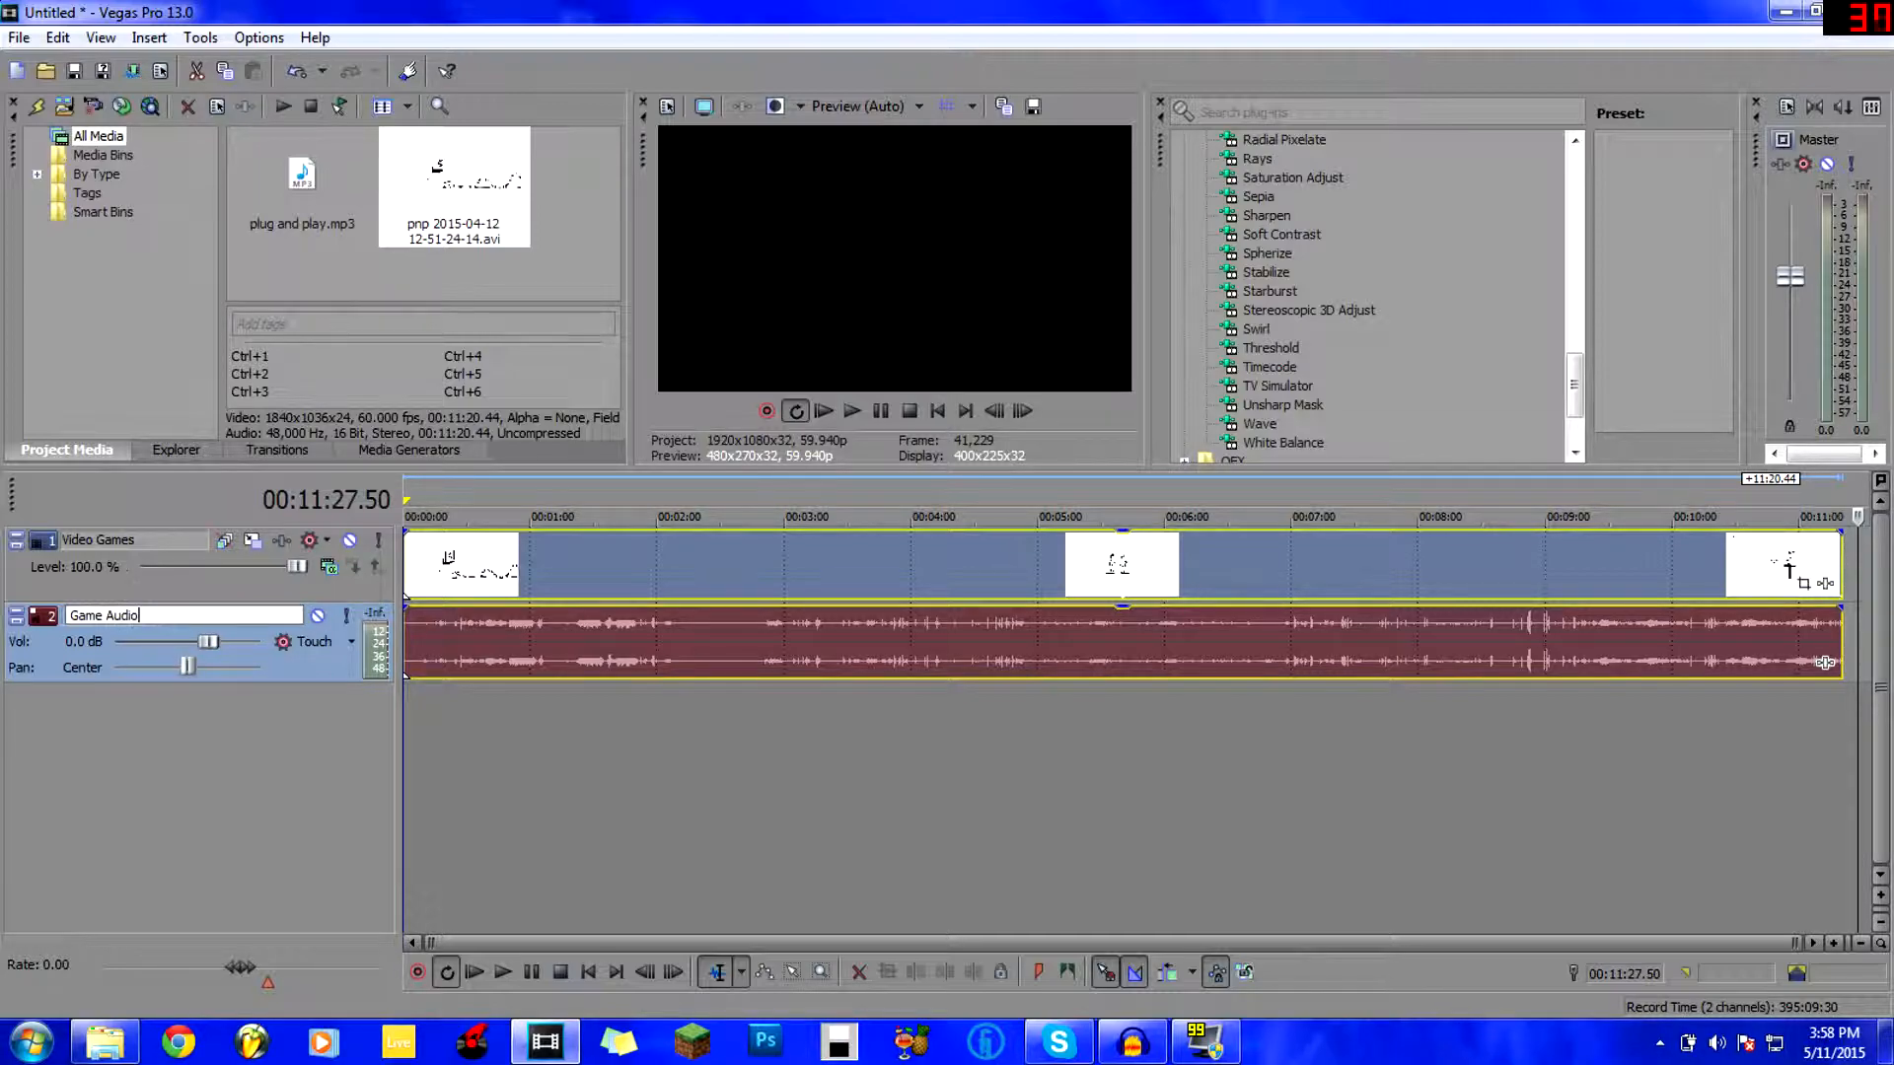
{"action": "key", "text": "Return"}
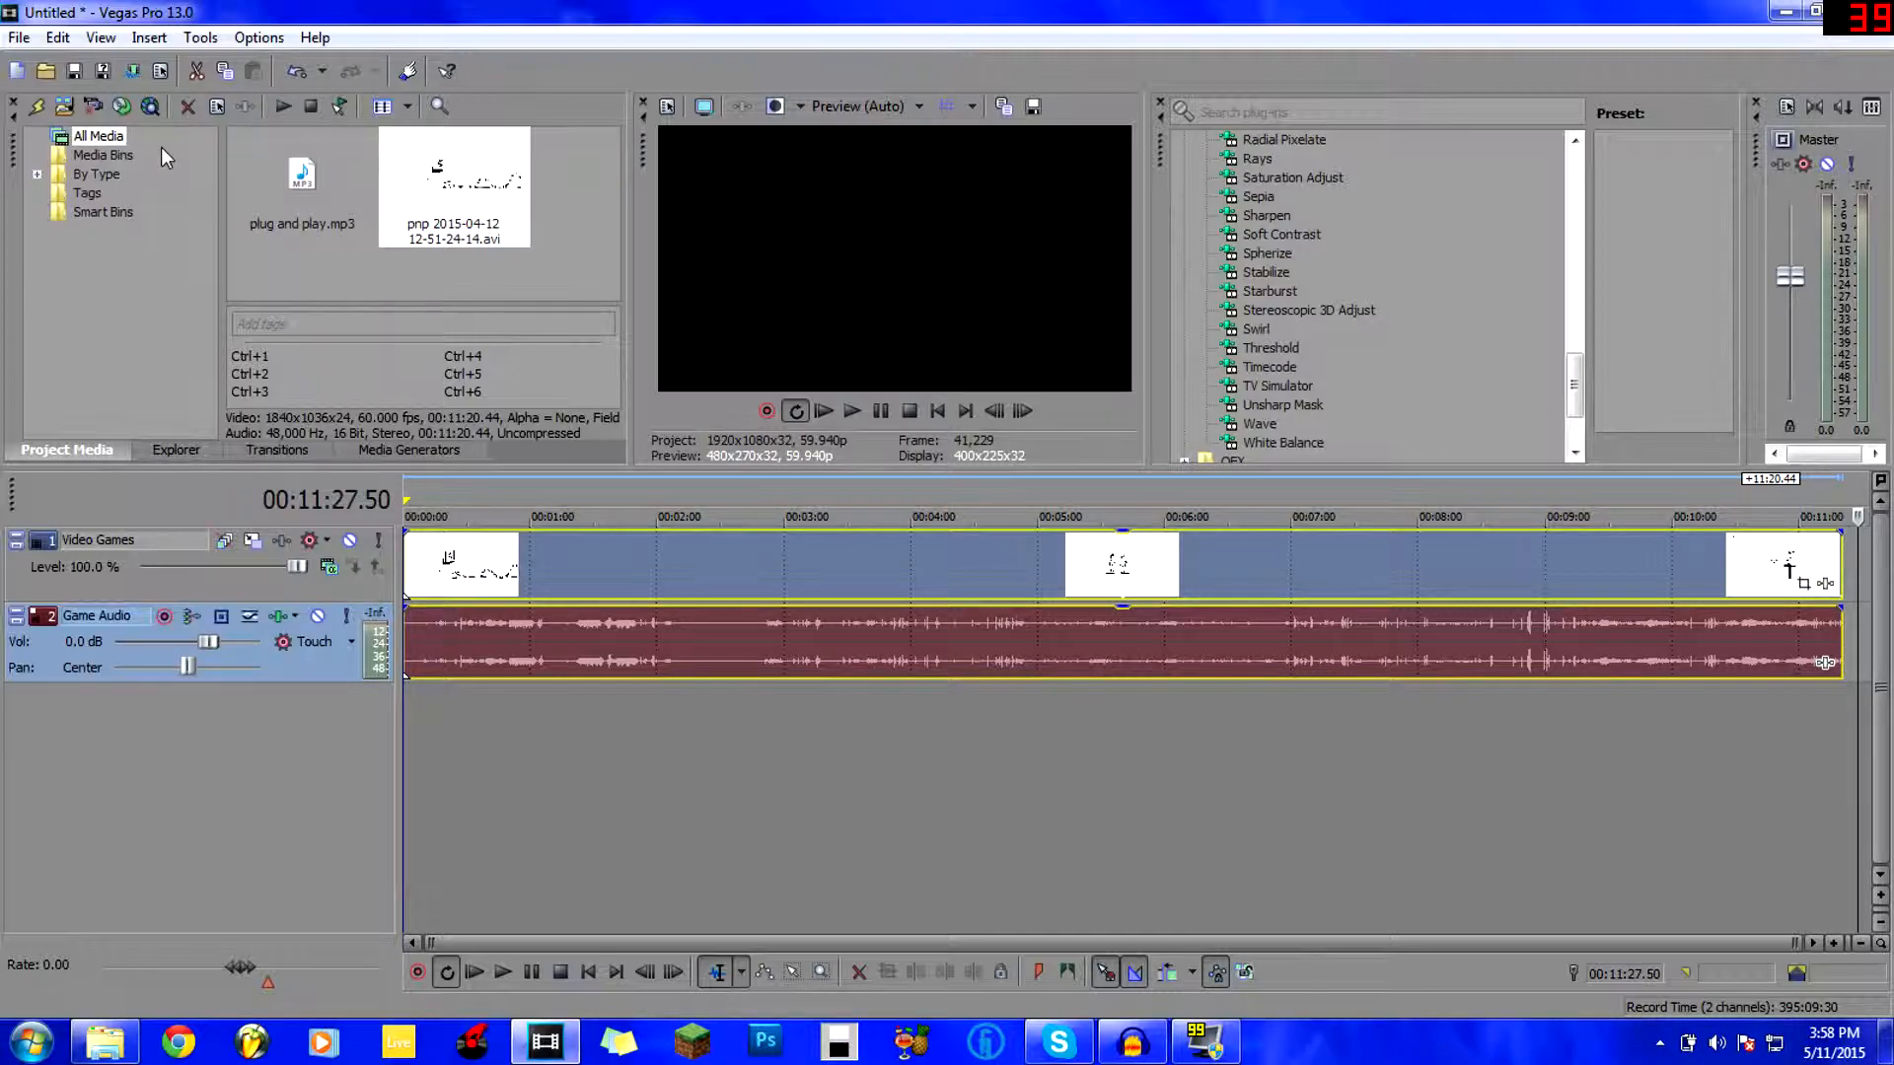
{"action": "left_click", "coordinate": [334, 162]}
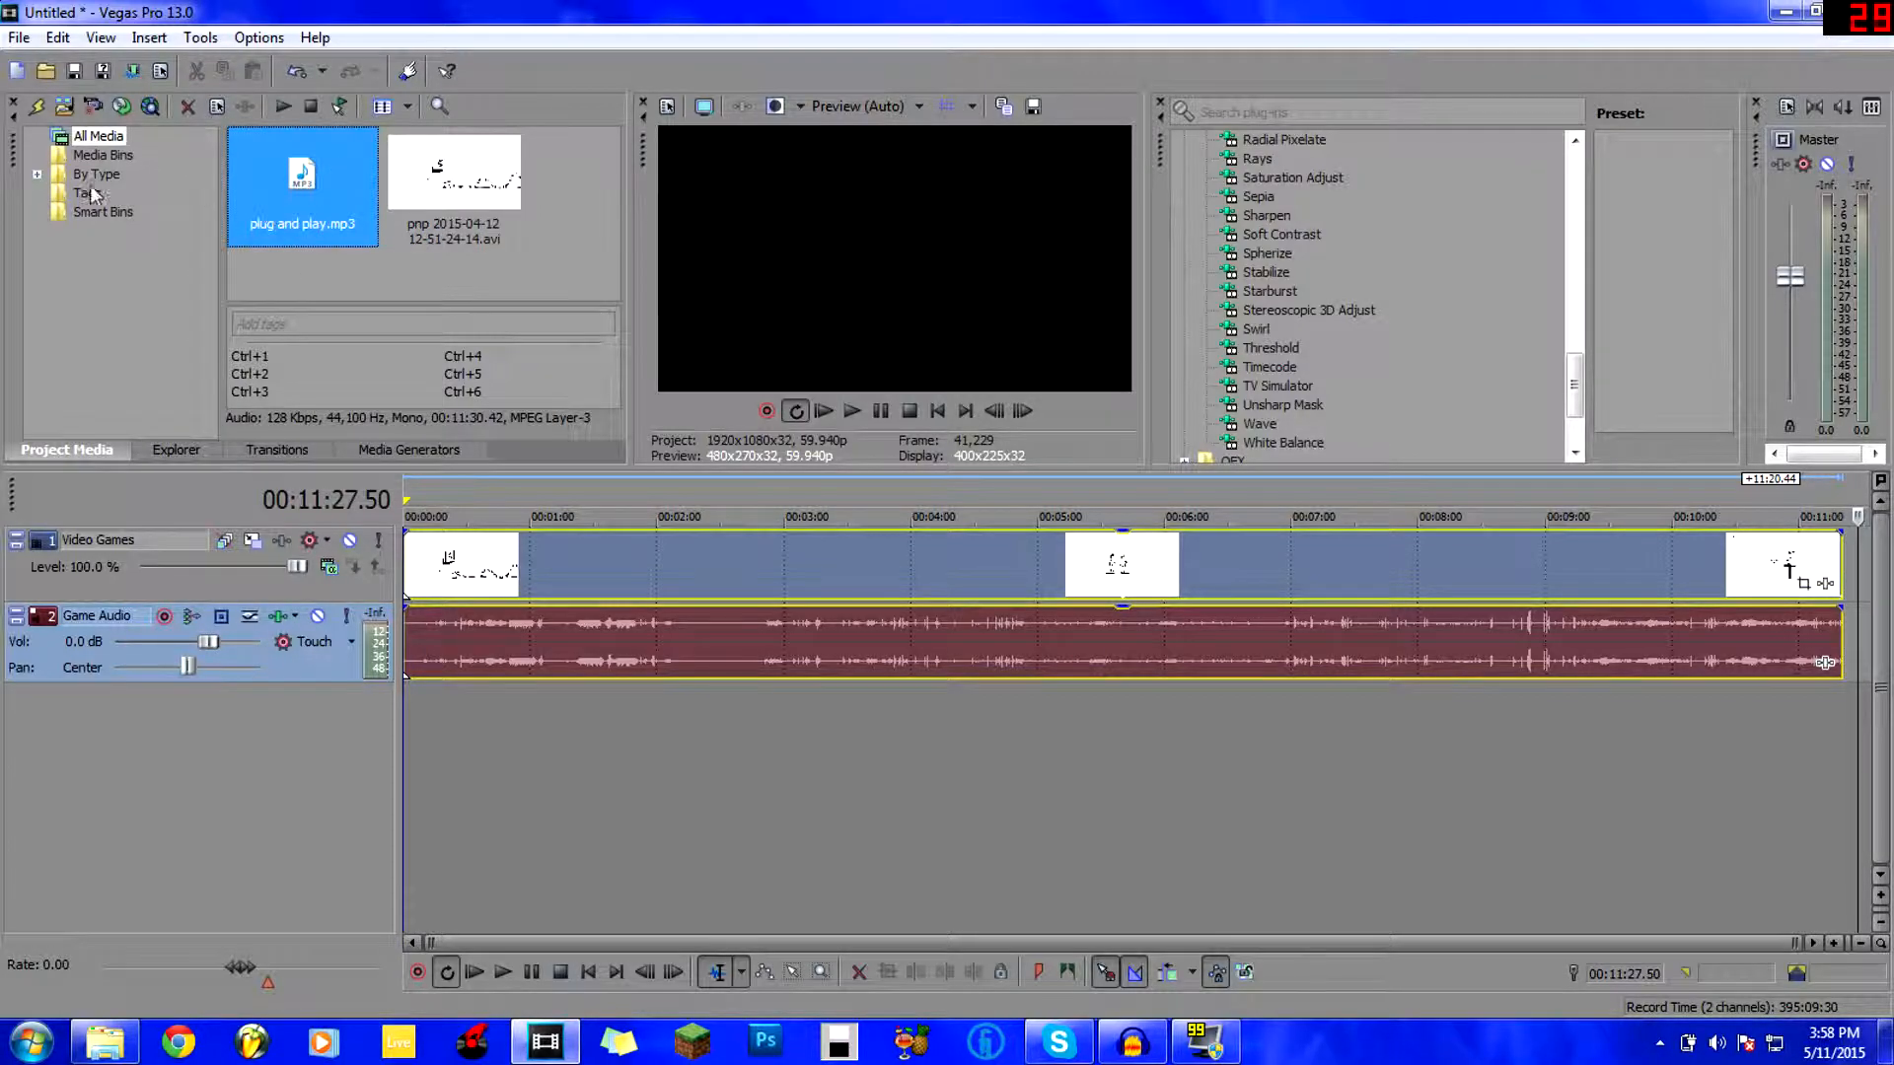
{"action": "left_click", "coordinate": [418, 718]}
{"action": "left_click", "coordinate": [620, 733]}
{"action": "left_click", "coordinate": [501, 698]}
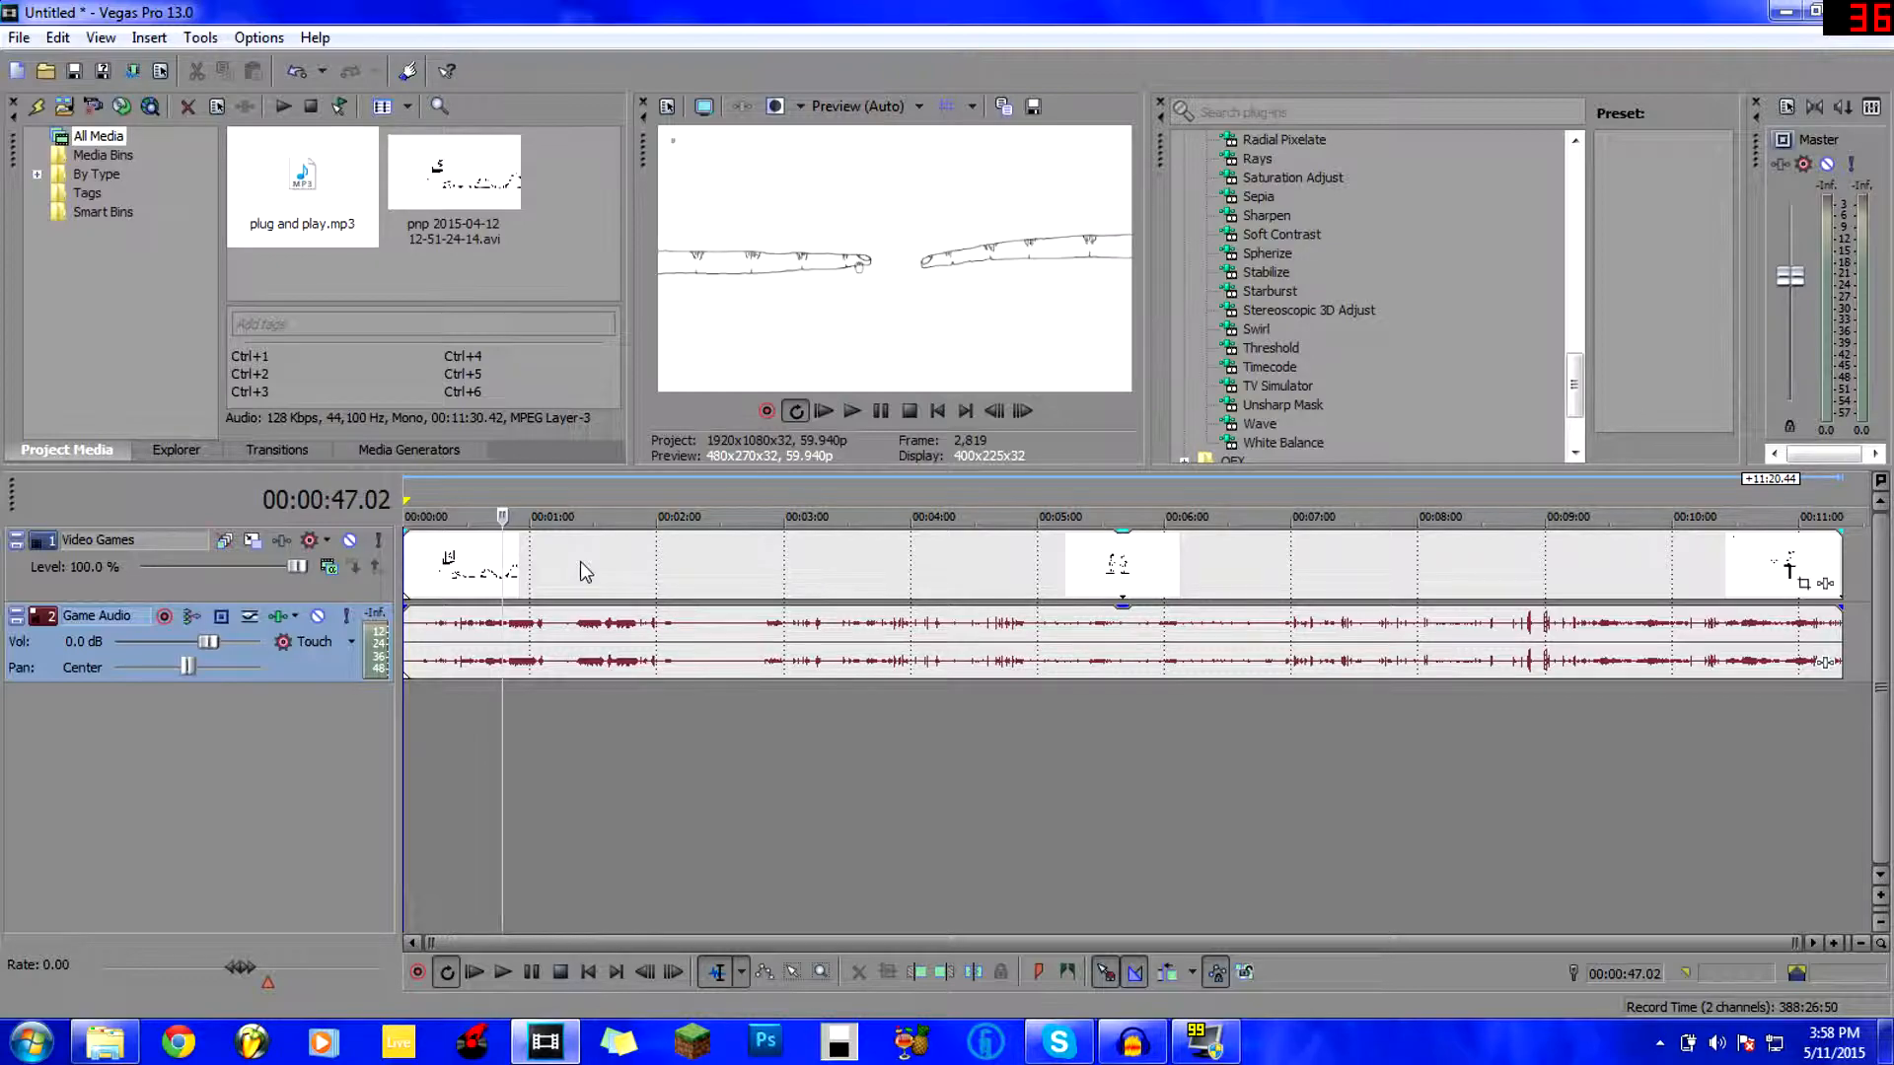
{"action": "key", "text": "Left"}
{"action": "key", "text": "Left"}
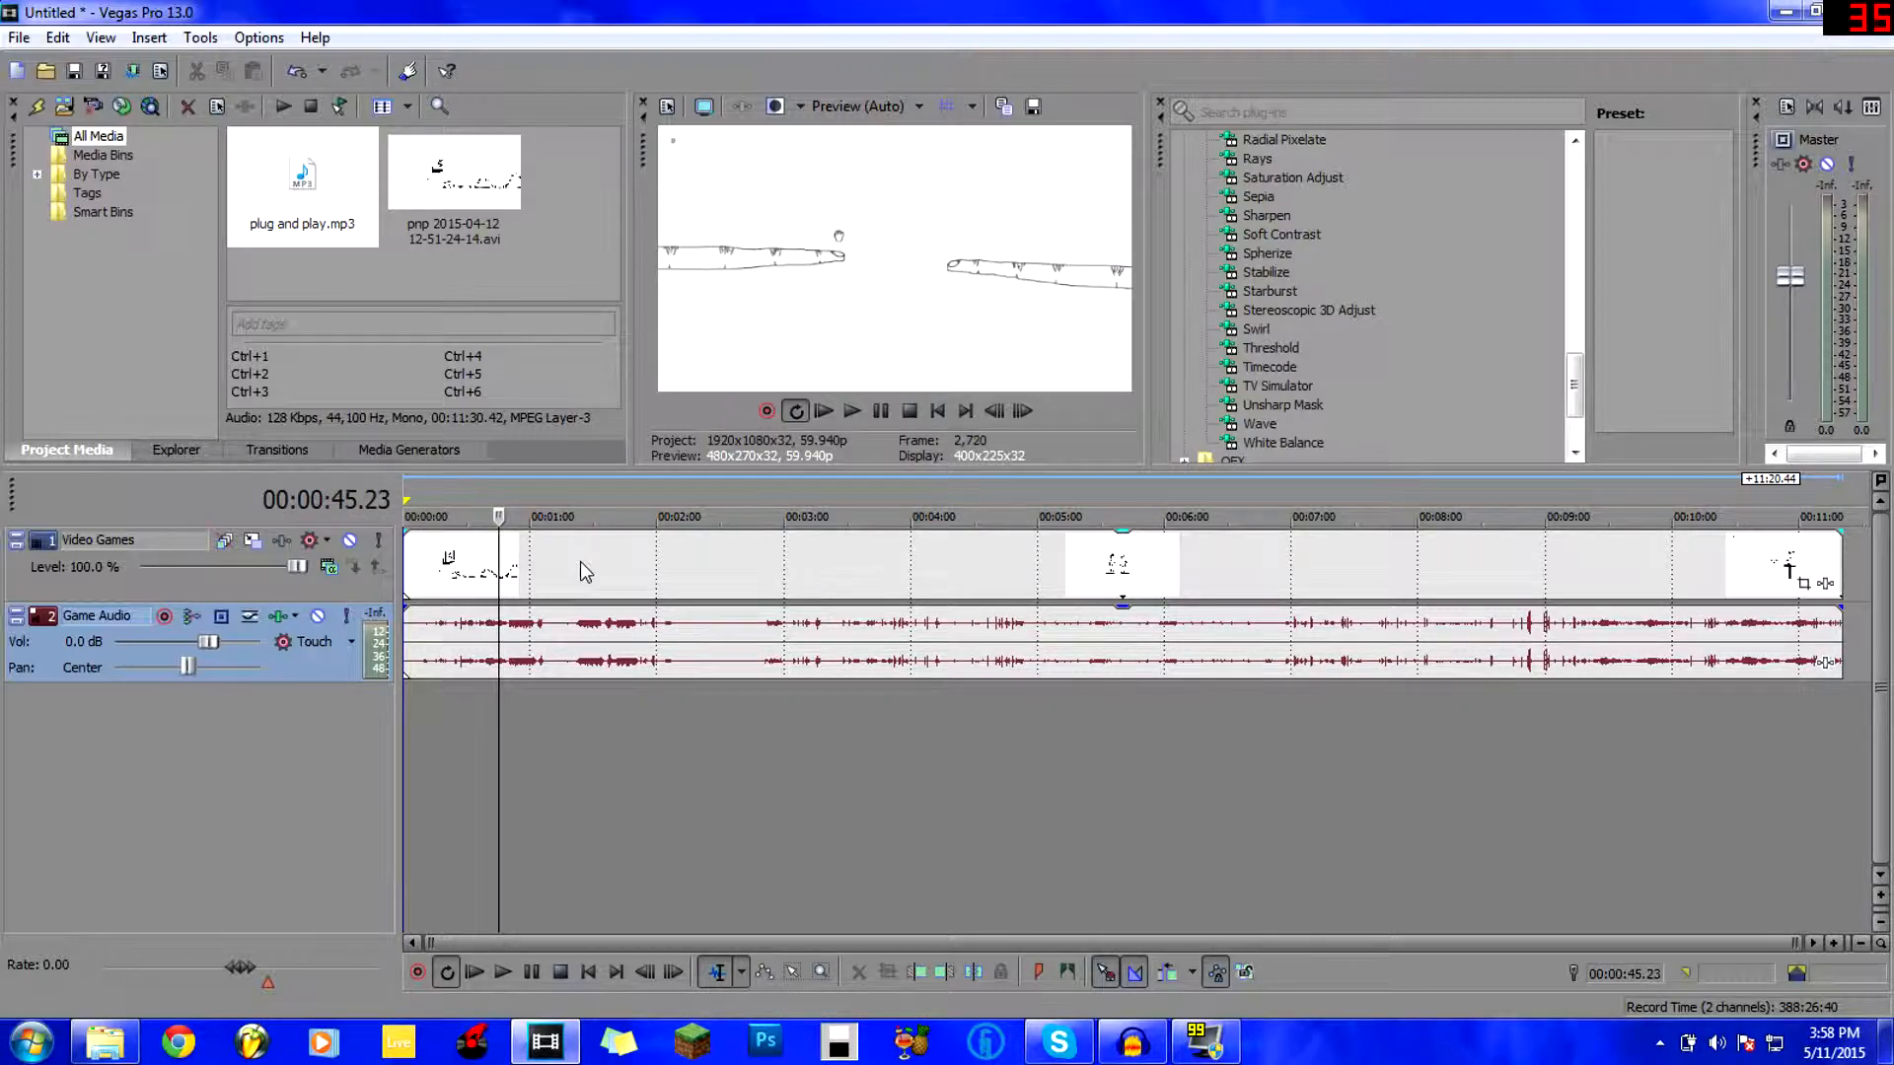
{"action": "key", "text": "Left"}
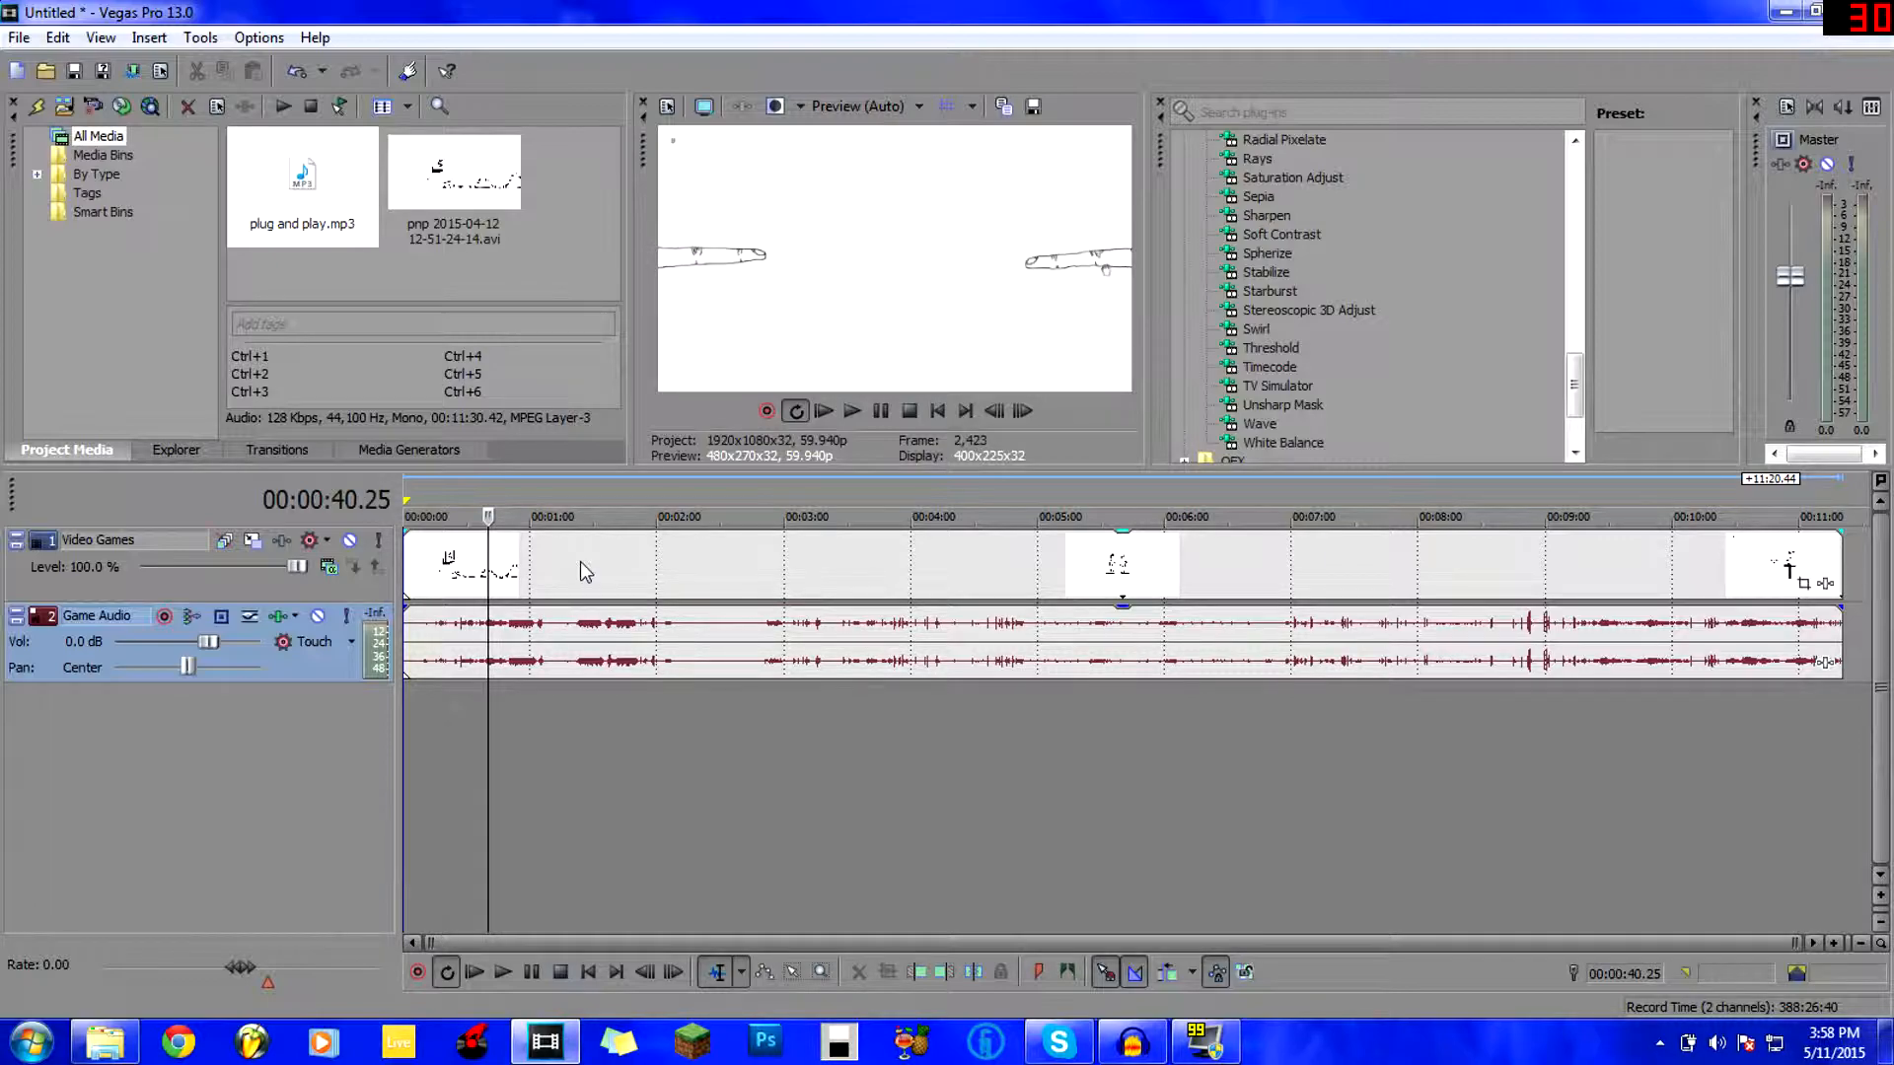
{"action": "key", "text": "Left"}
{"action": "key", "text": "Left"}
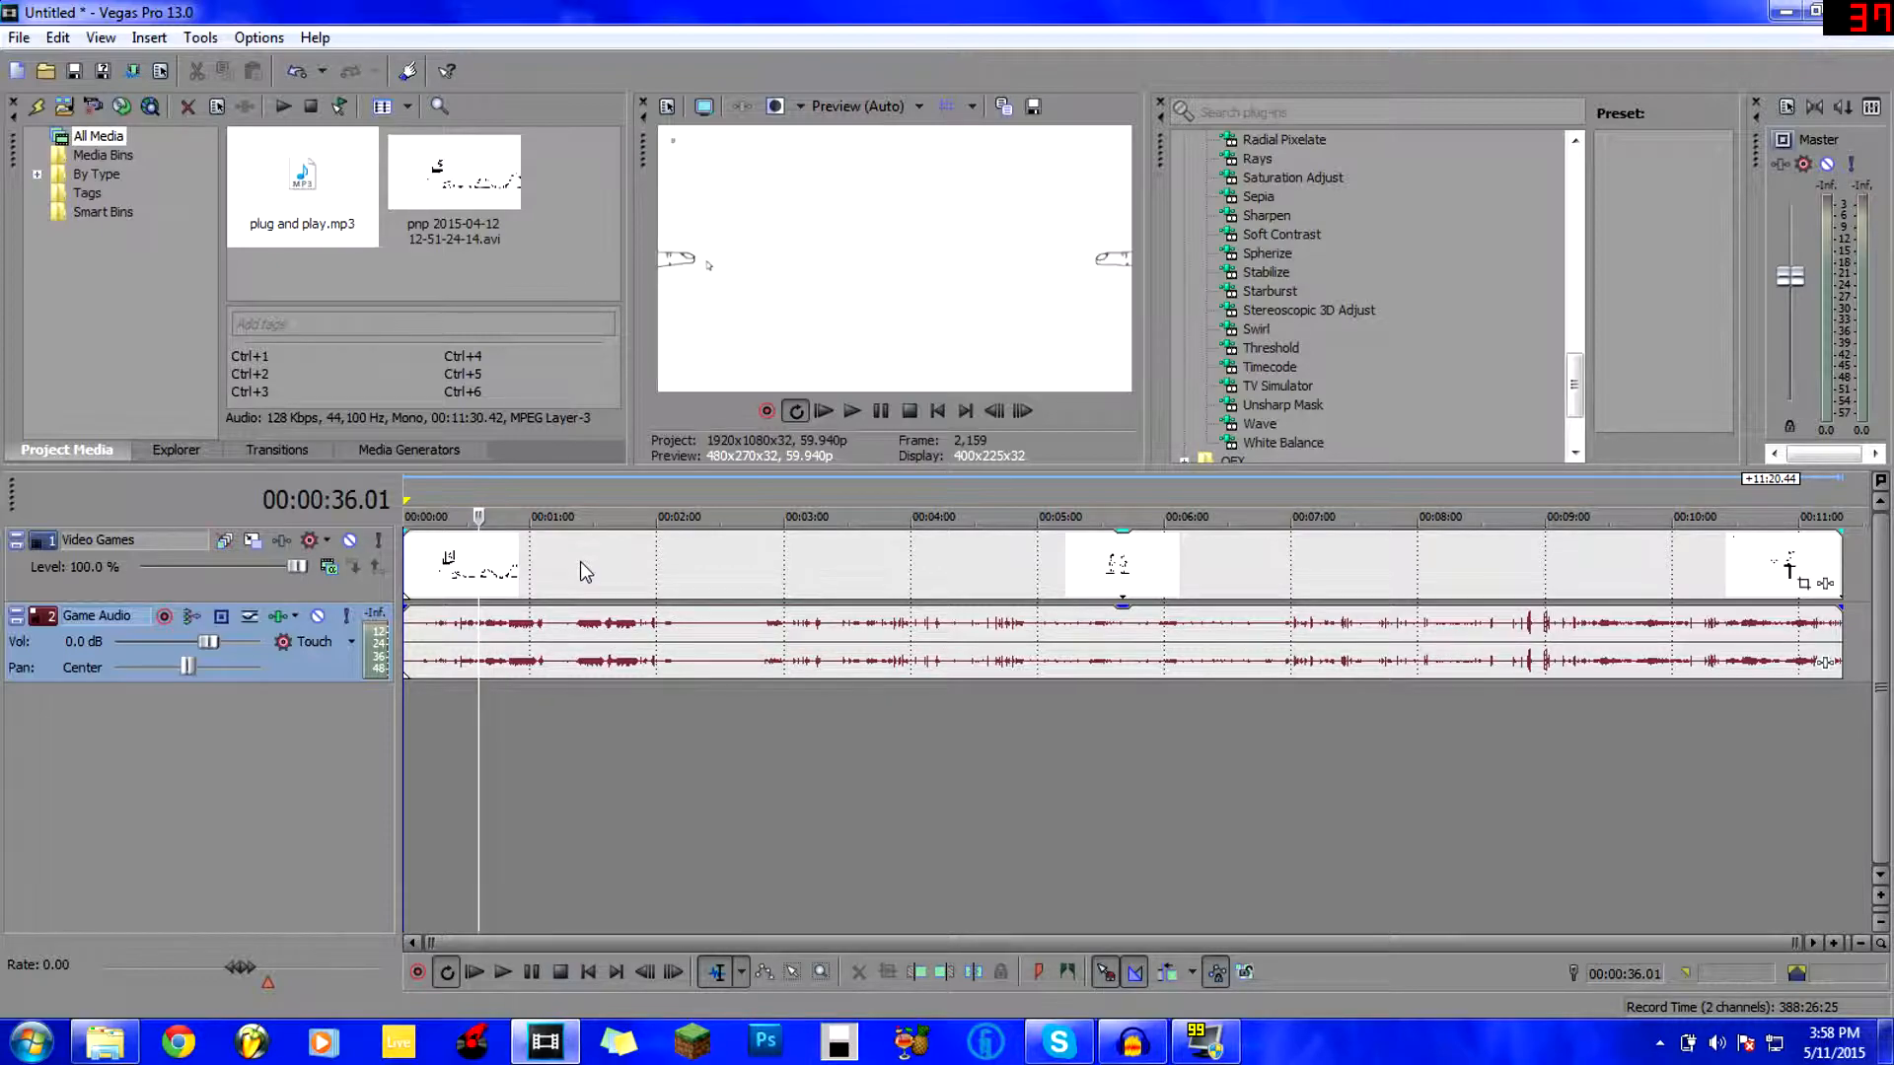
{"action": "key", "text": "space"}
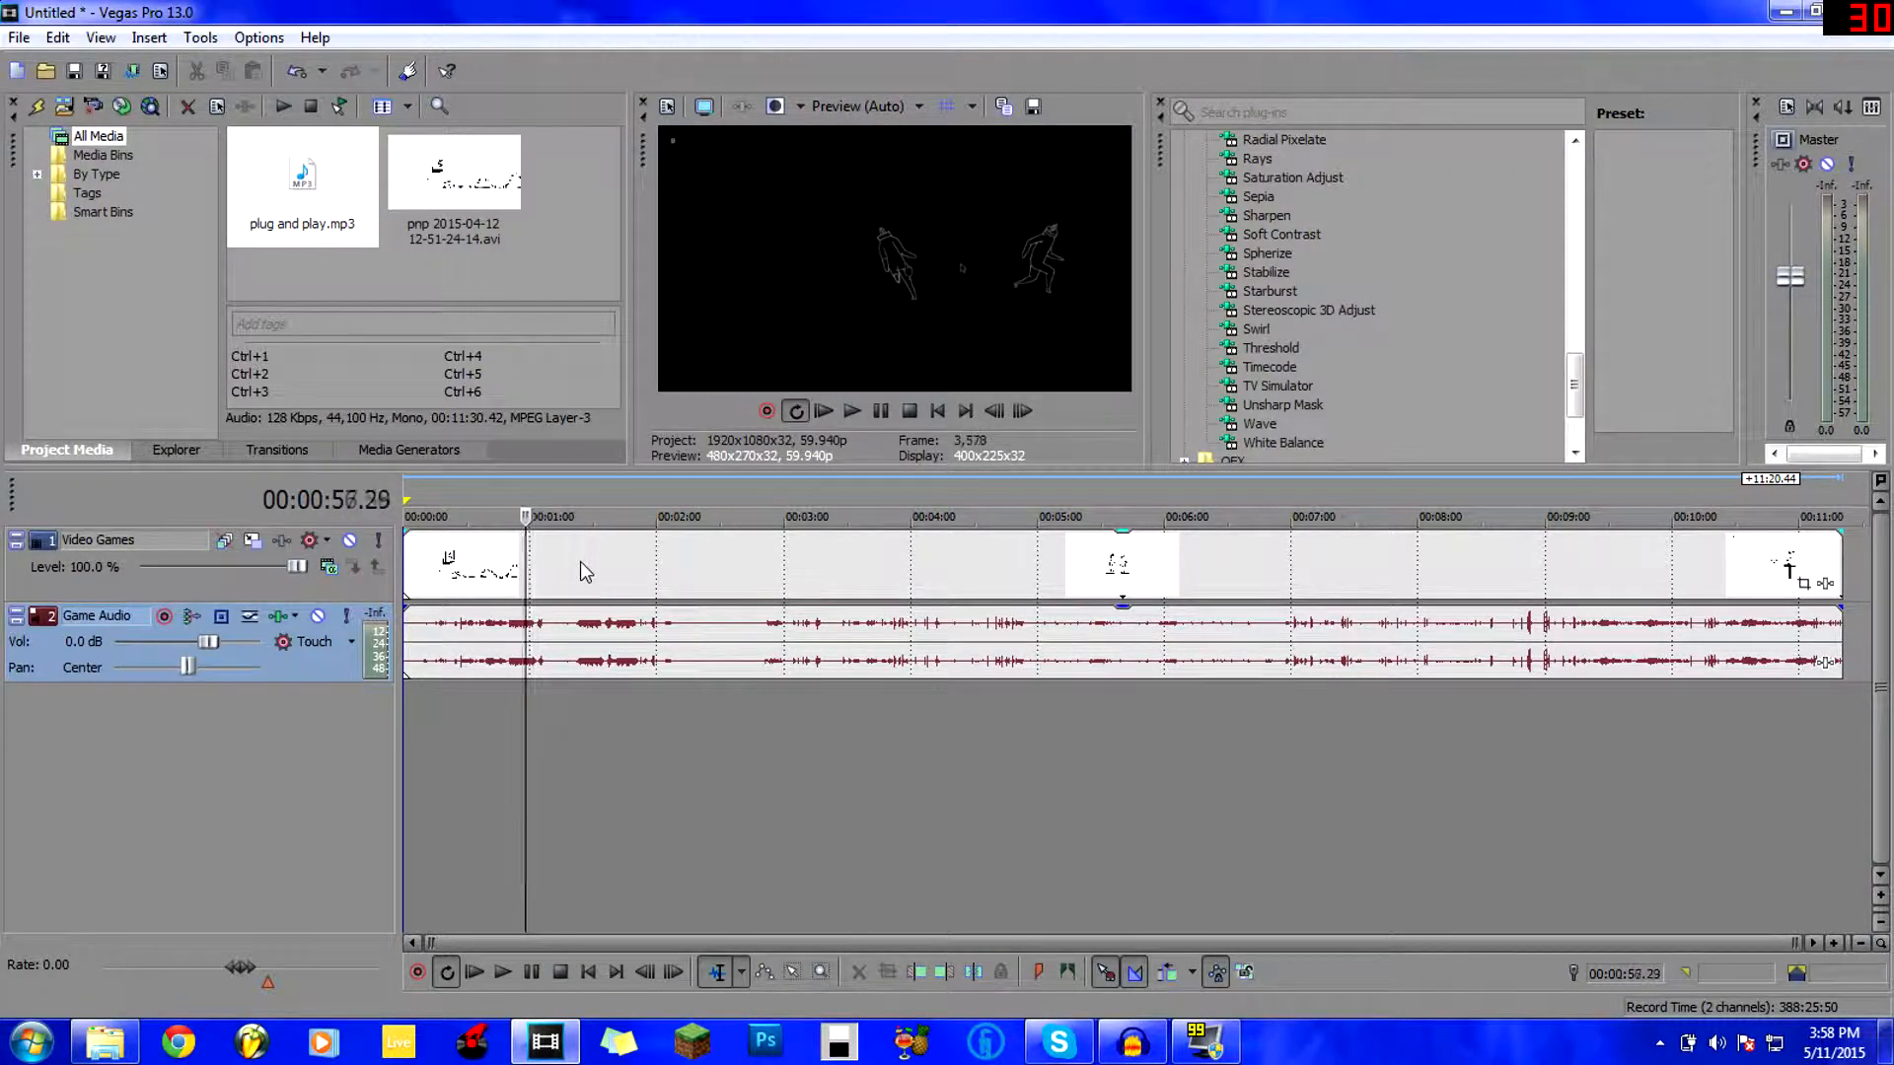
{"action": "key", "text": "space"}
{"action": "left_click", "coordinate": [578, 732]}
{"action": "left_click", "coordinate": [737, 710]}
{"action": "left_click", "coordinate": [883, 718]}
{"action": "left_click", "coordinate": [1021, 719]}
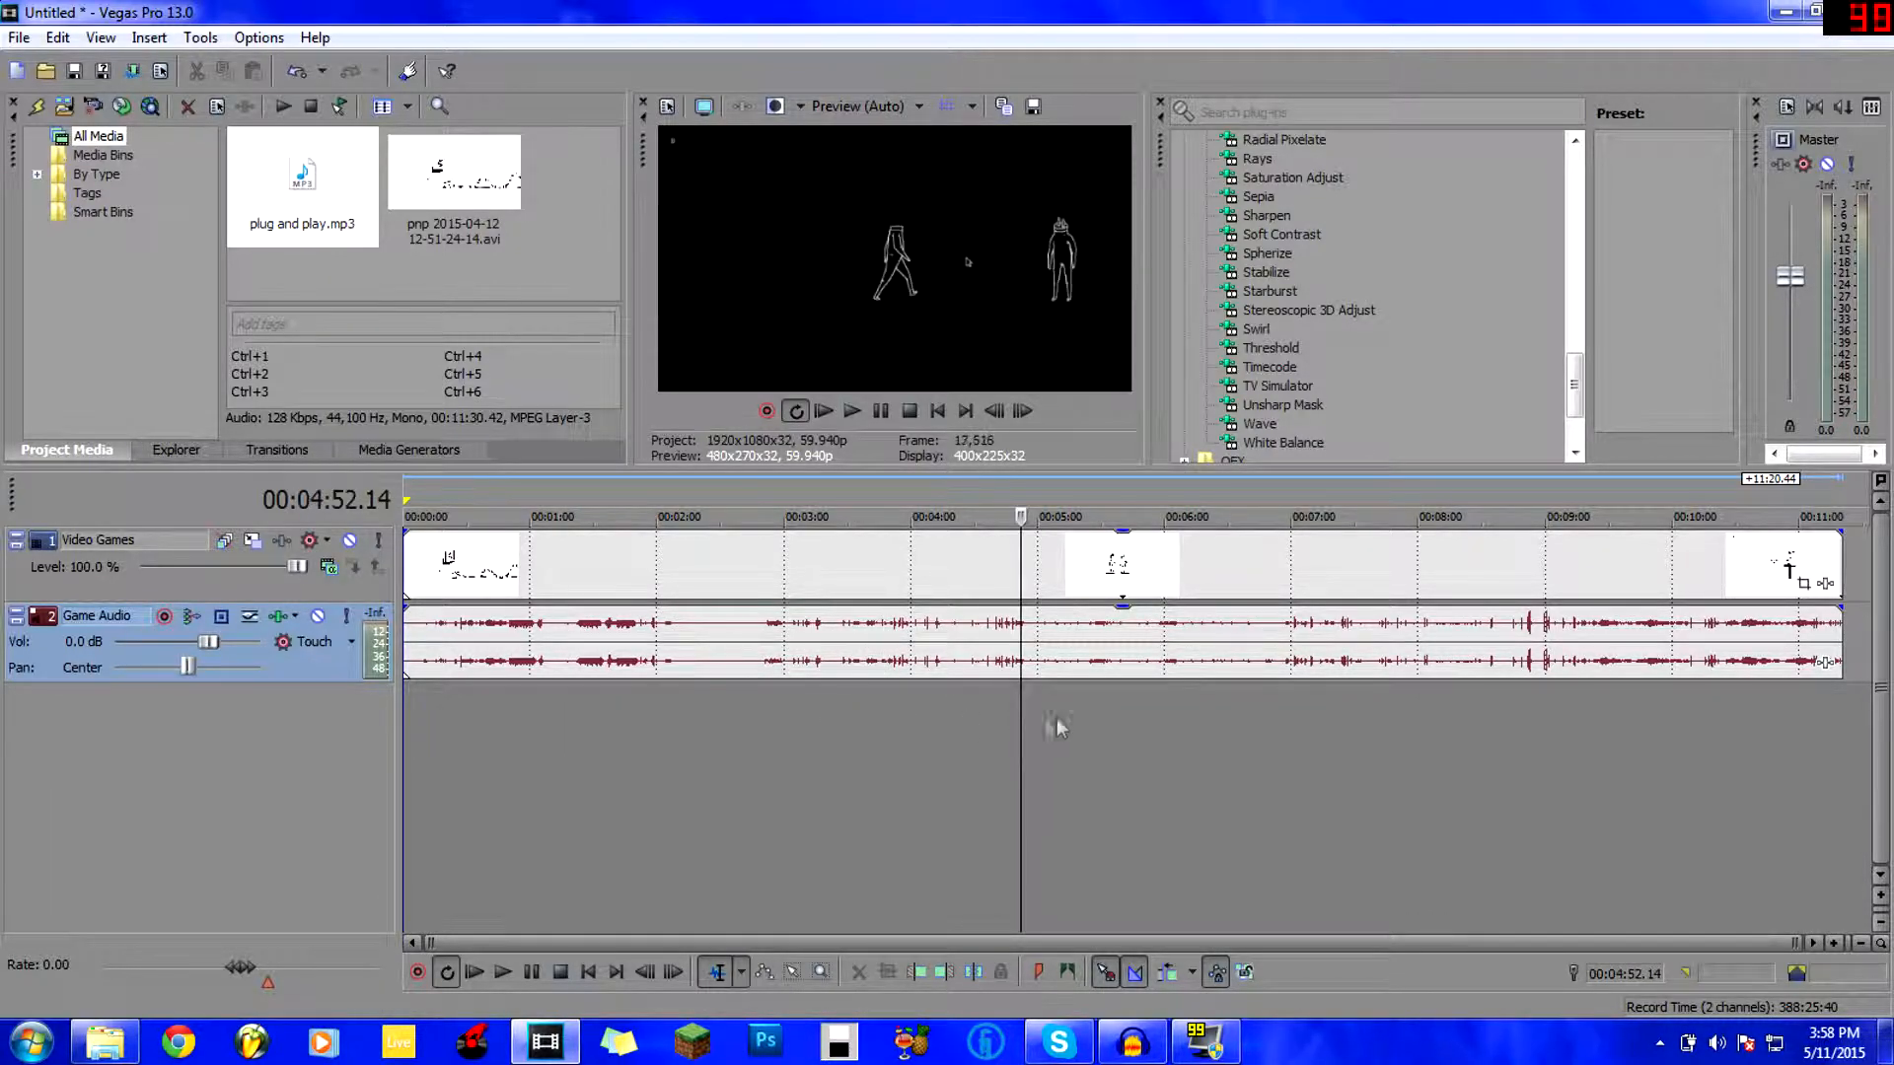
{"action": "left_click", "coordinate": [1269, 714]}
{"action": "left_click", "coordinate": [949, 715]}
{"action": "left_click", "coordinate": [677, 714]}
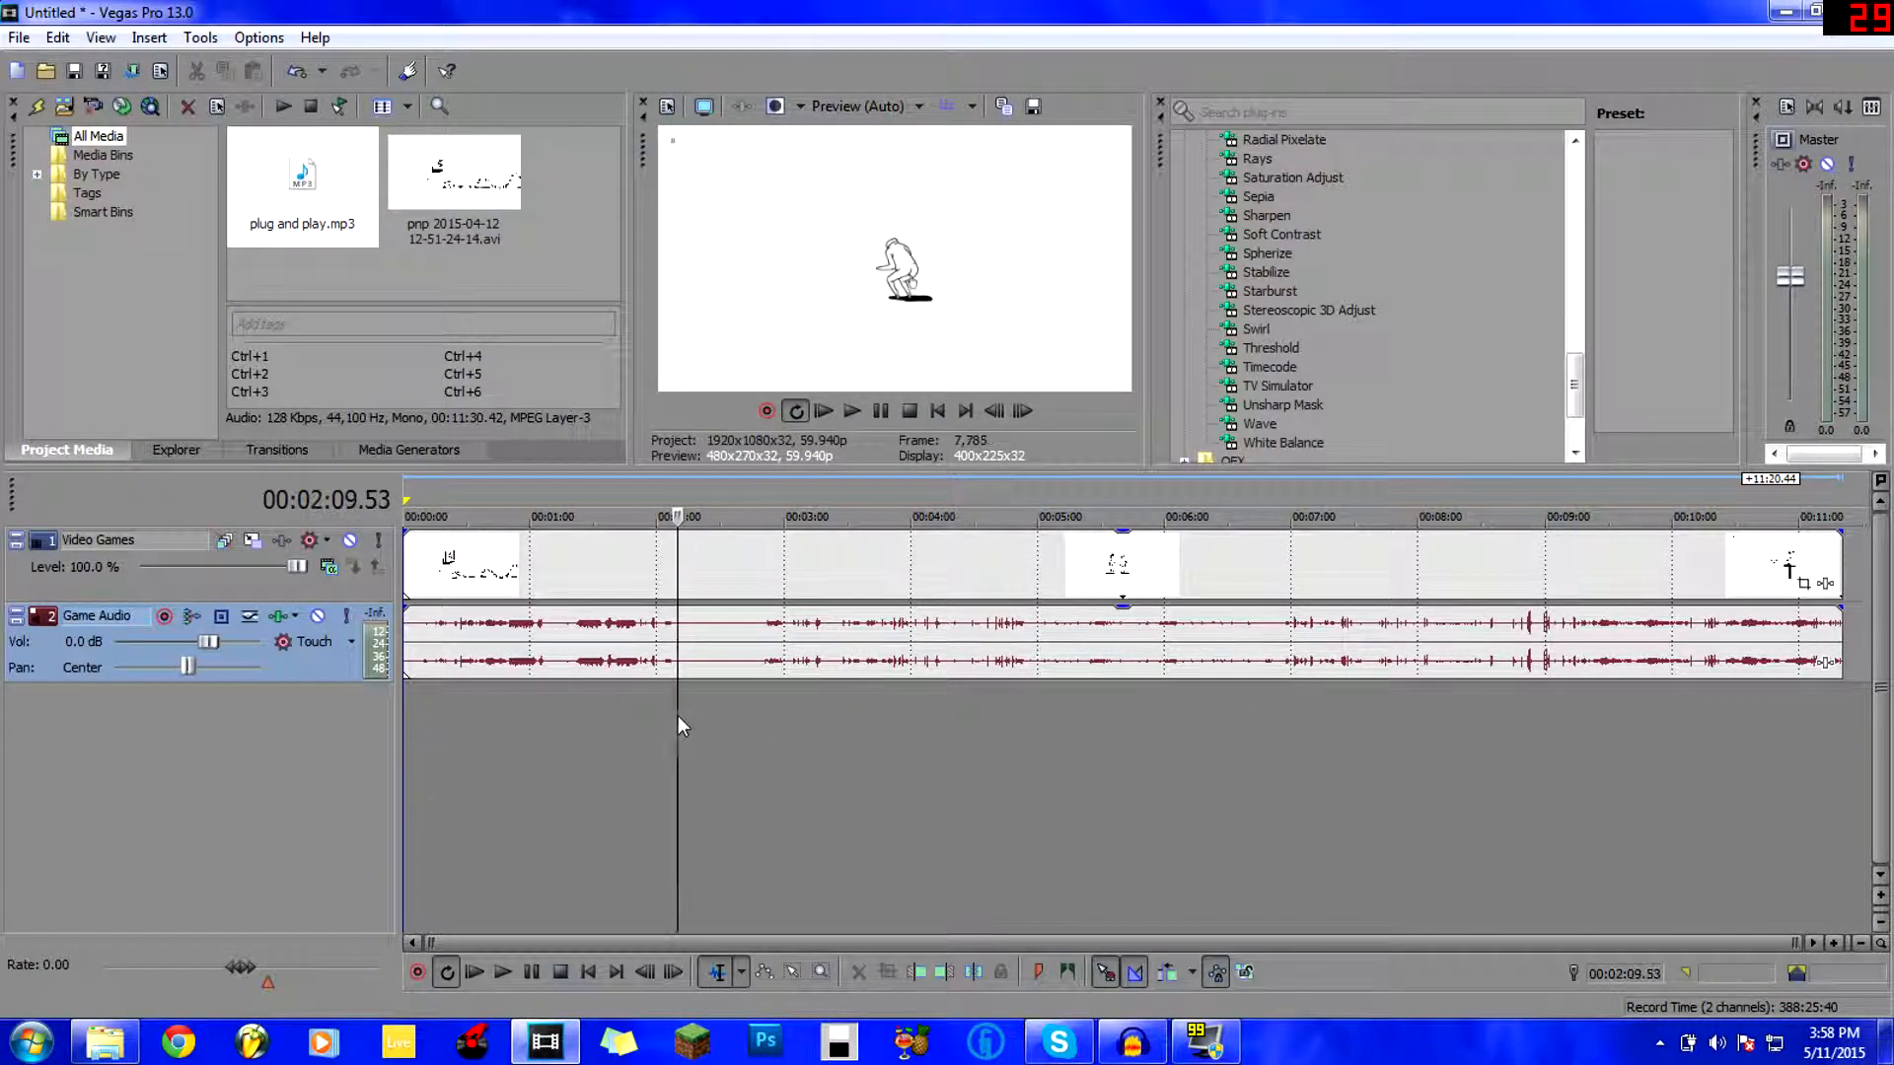
{"action": "left_click", "coordinate": [985, 718]}
{"action": "left_click", "coordinate": [1281, 722]}
{"action": "left_click", "coordinate": [855, 742]}
{"action": "left_click", "coordinate": [1058, 742]}
{"action": "left_click", "coordinate": [1267, 742]}
{"action": "left_click", "coordinate": [1495, 741]}
{"action": "left_click", "coordinate": [921, 742]}
{"action": "left_click", "coordinate": [1709, 767]}
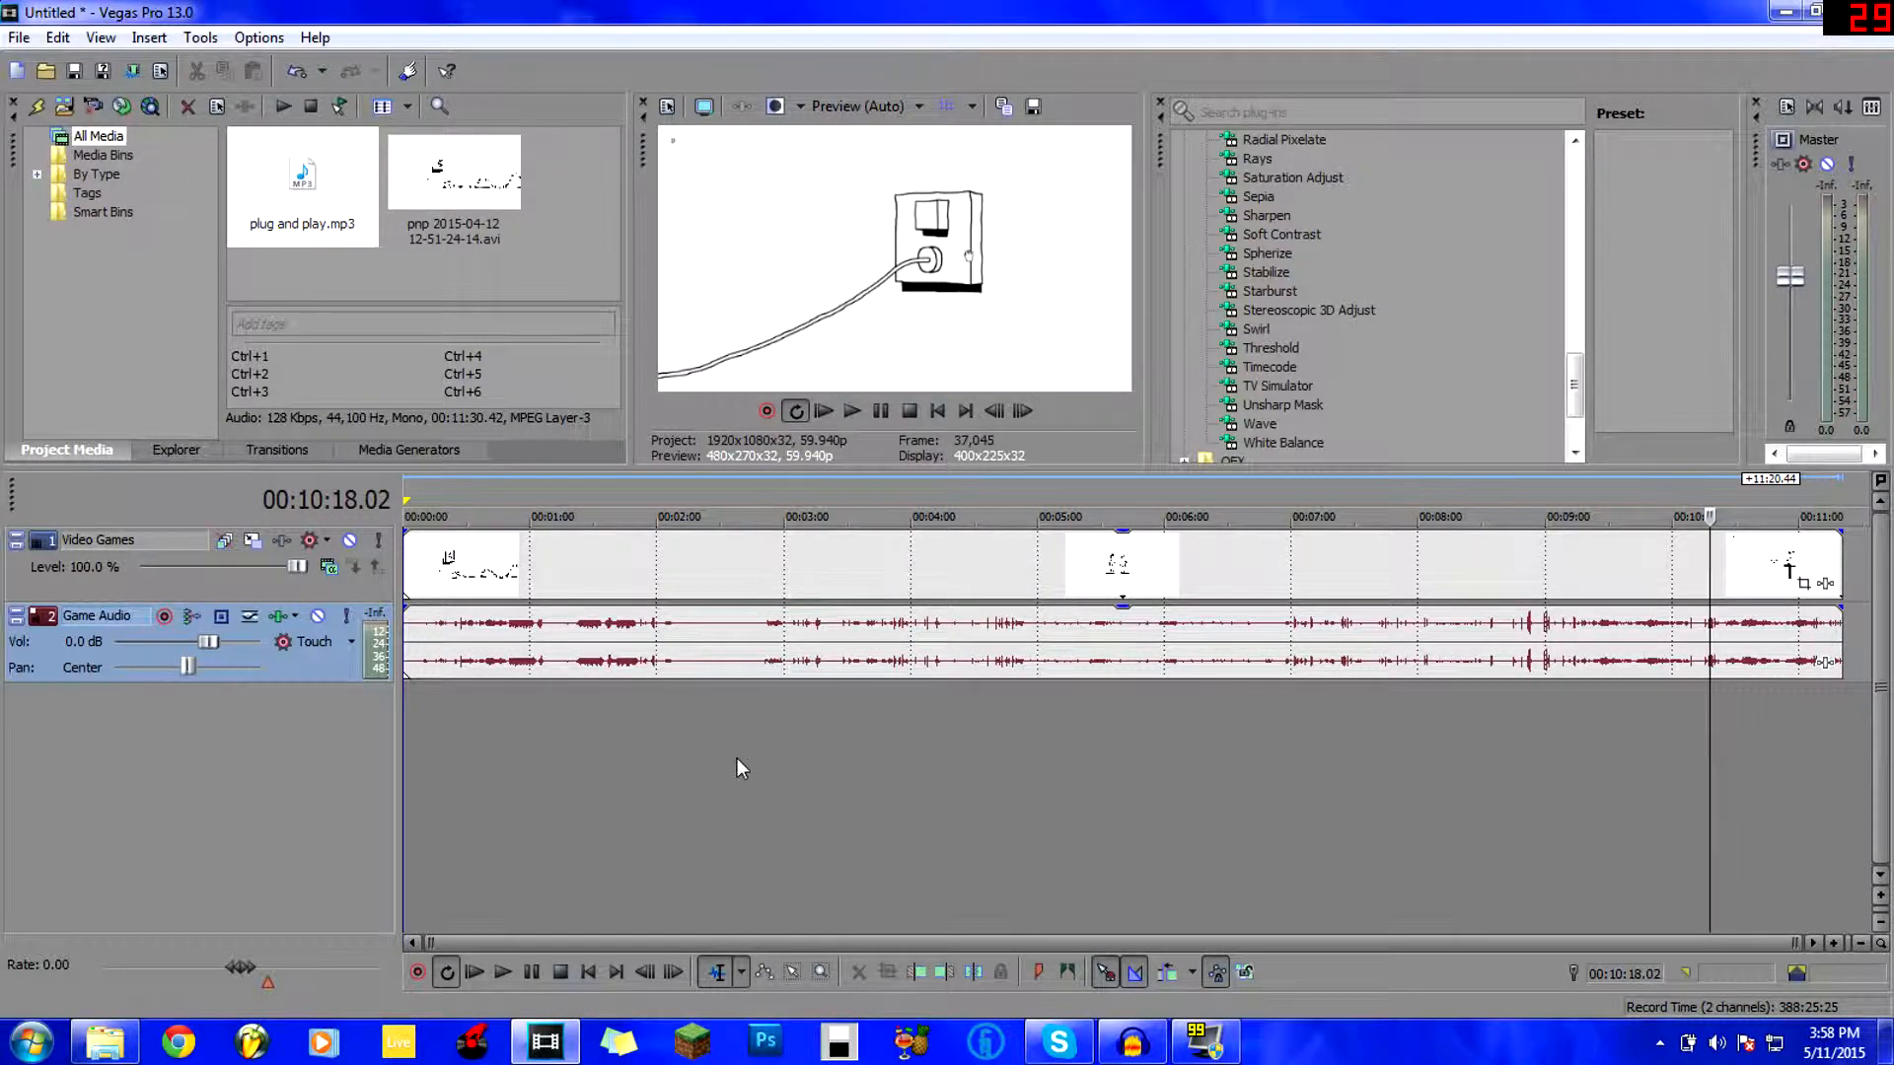
{"action": "left_click", "coordinate": [737, 758]}
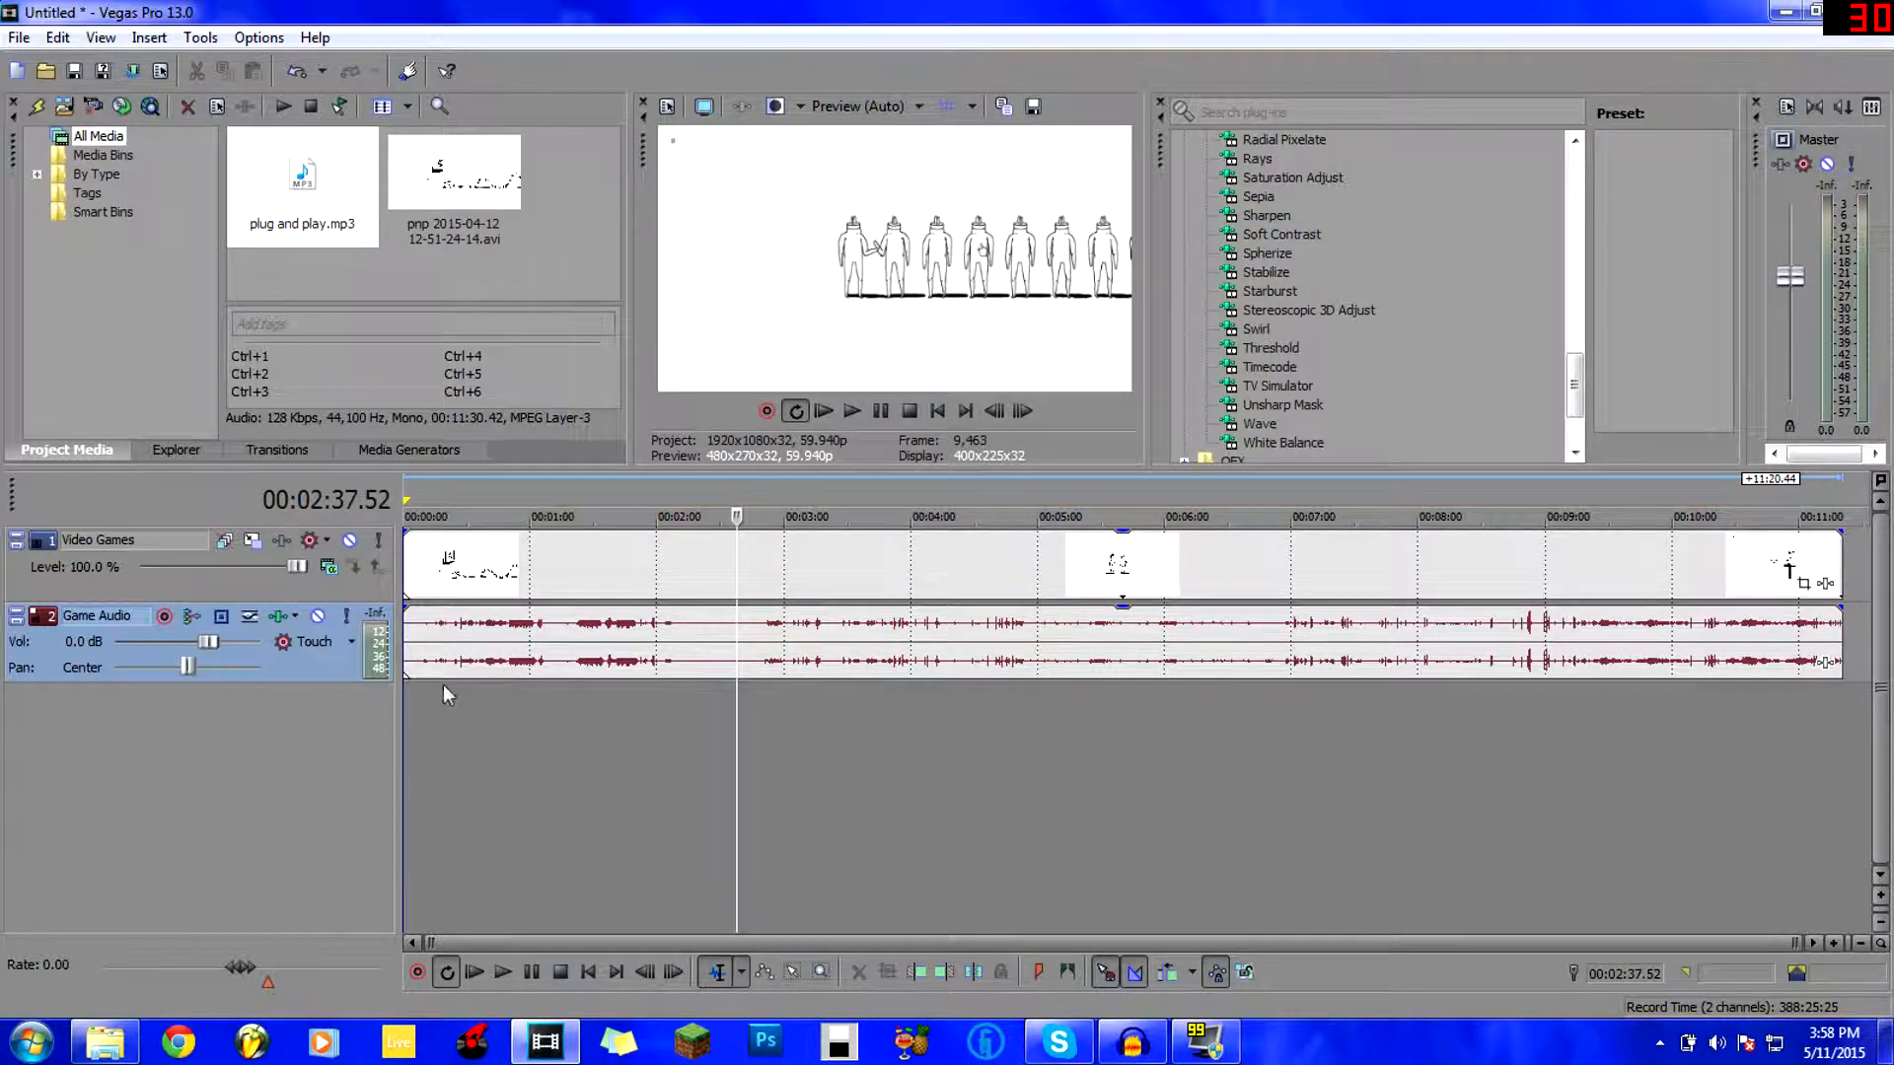
{"action": "left_click", "coordinate": [511, 641]}
{"action": "left_click", "coordinate": [526, 634]}
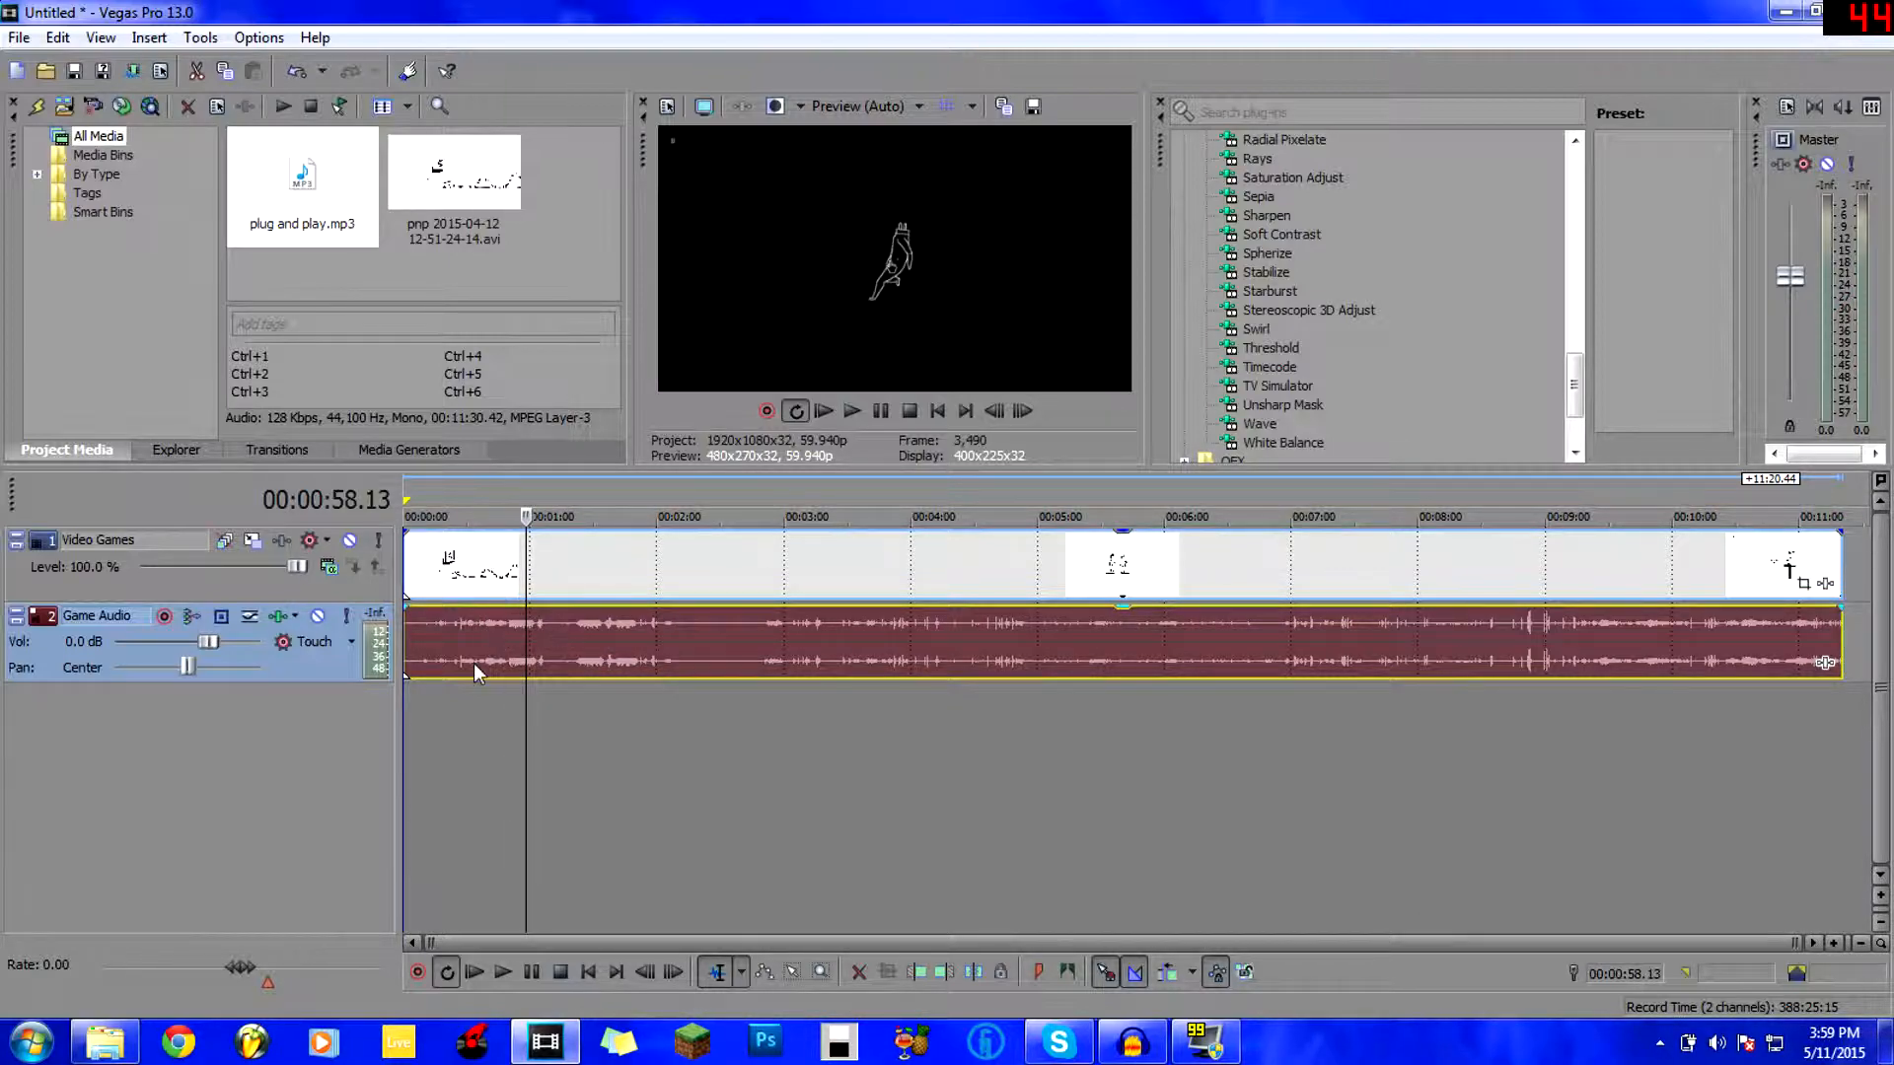
{"action": "left_click", "coordinate": [520, 636]}
{"action": "left_click", "coordinate": [512, 638]}
{"action": "left_click", "coordinate": [536, 642]}
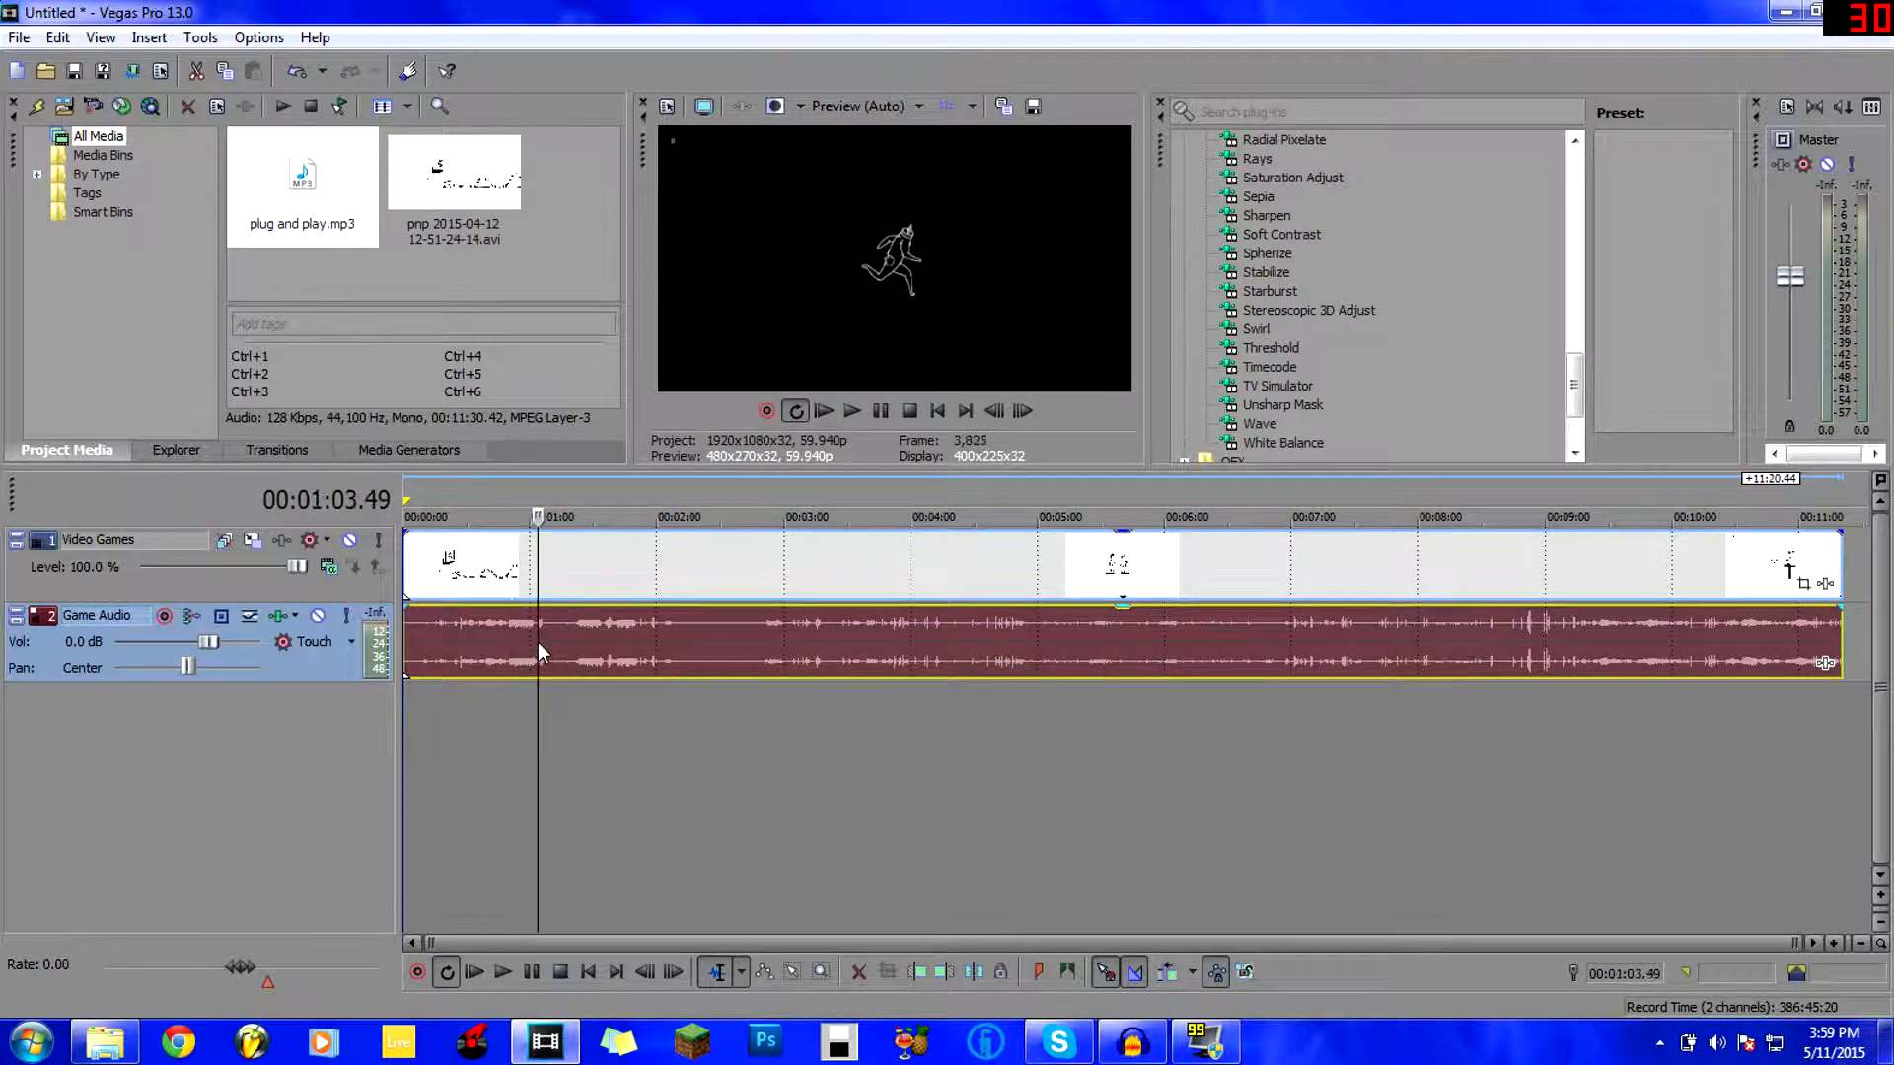
{"action": "left_click", "coordinate": [448, 639]}
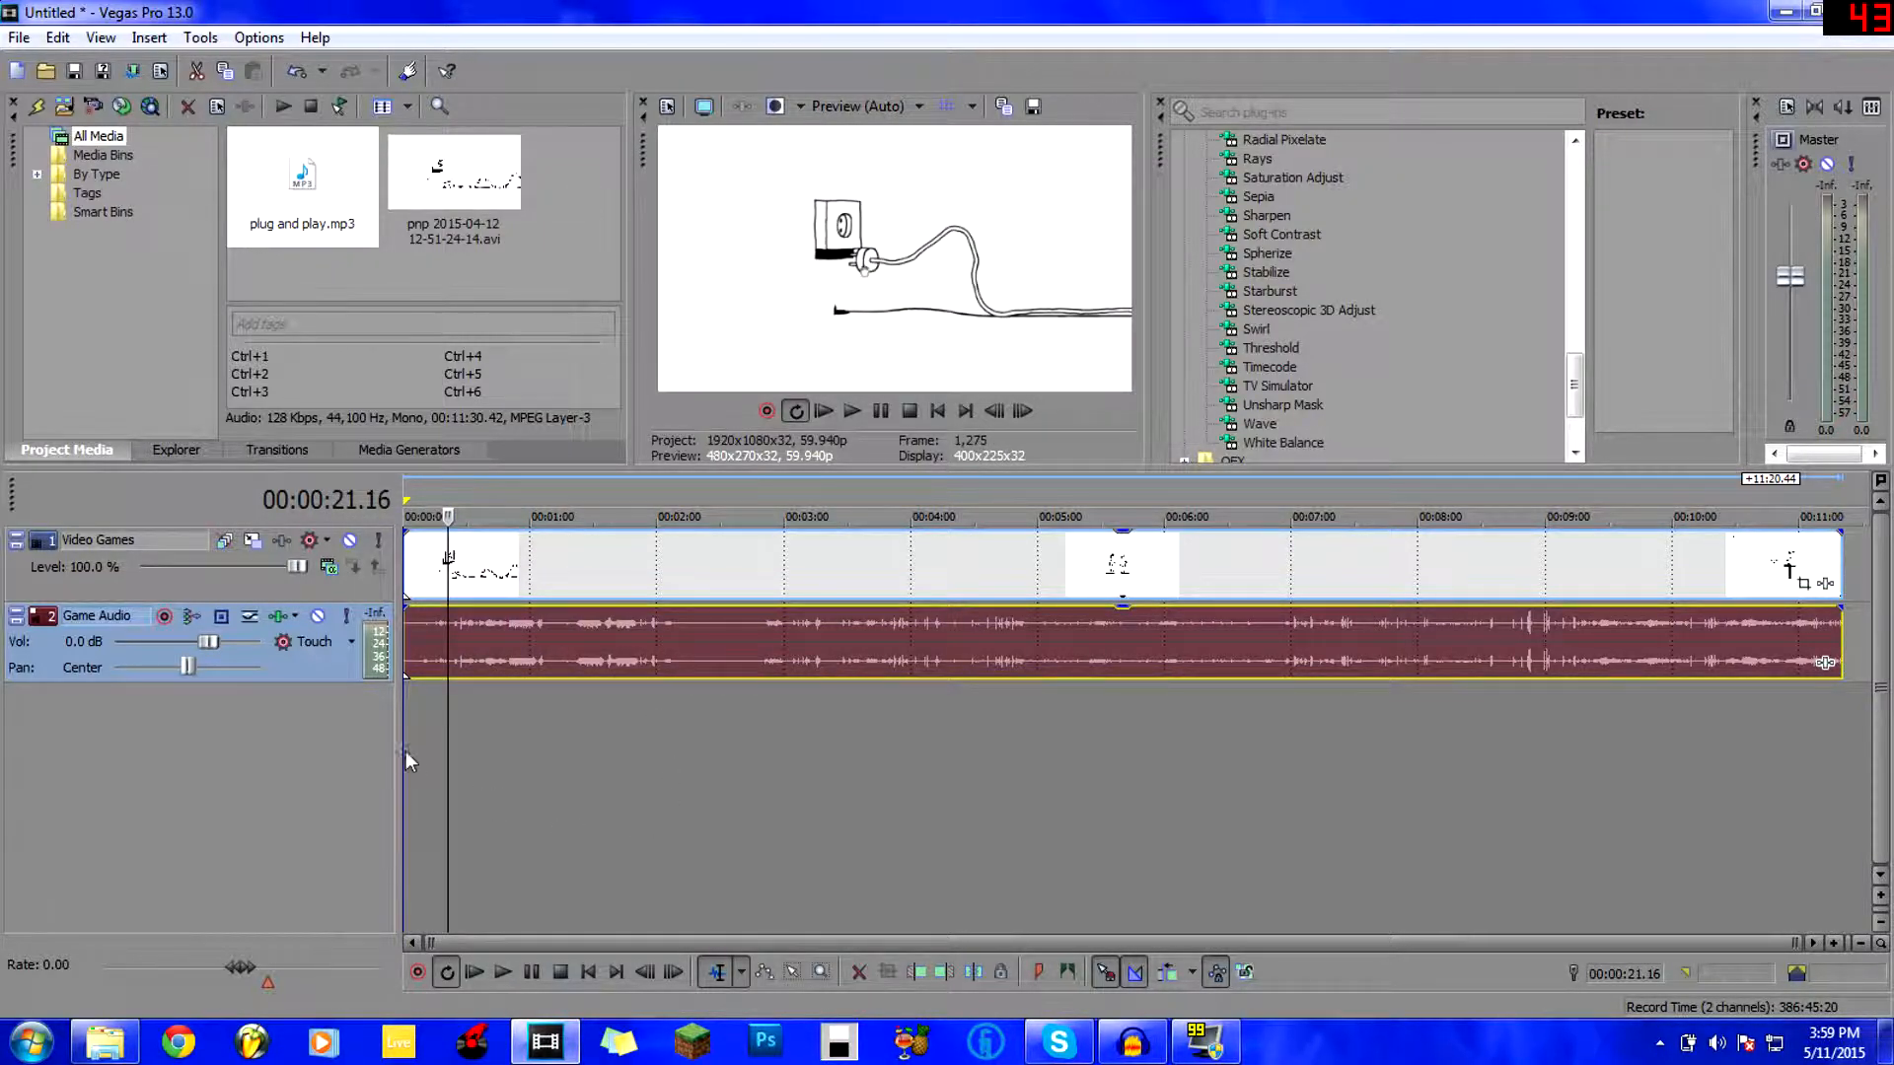
{"action": "left_click", "coordinate": [432, 651]}
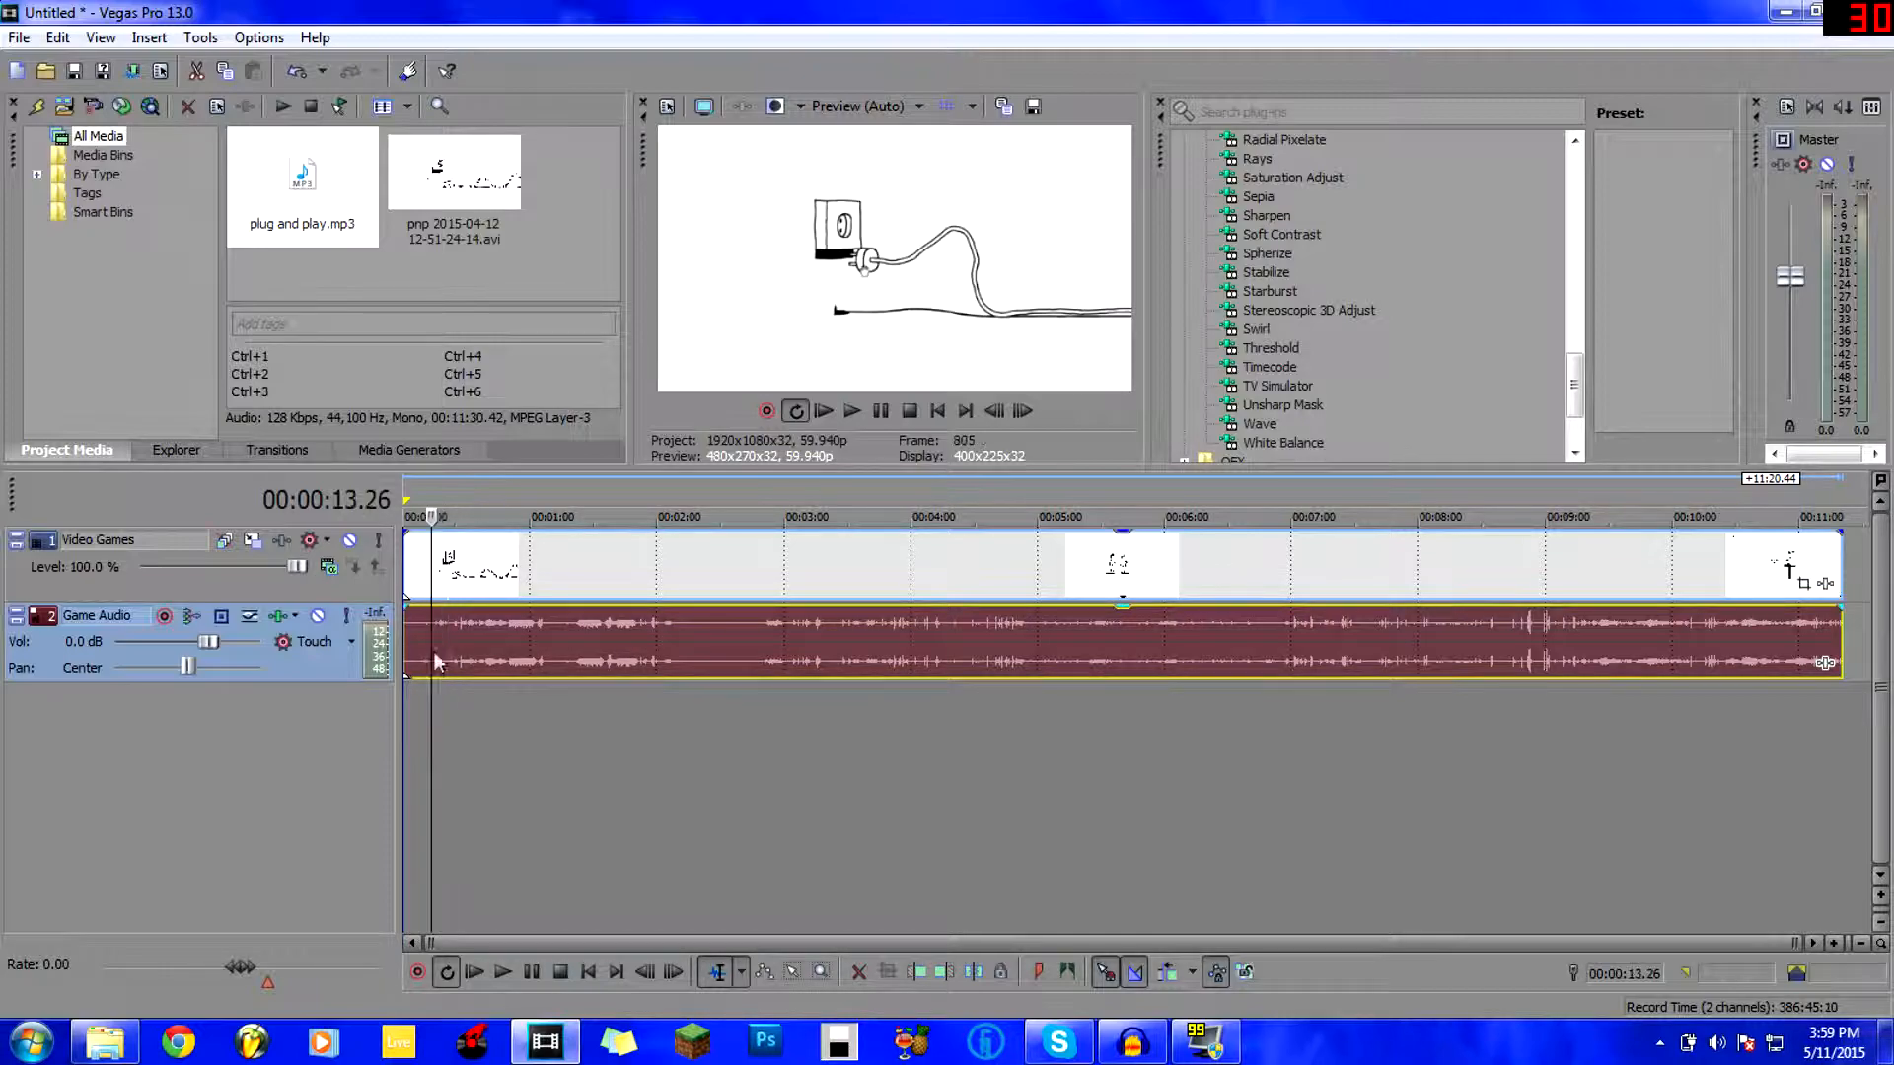
{"action": "left_click", "coordinate": [499, 637]}
{"action": "left_click", "coordinate": [509, 638]}
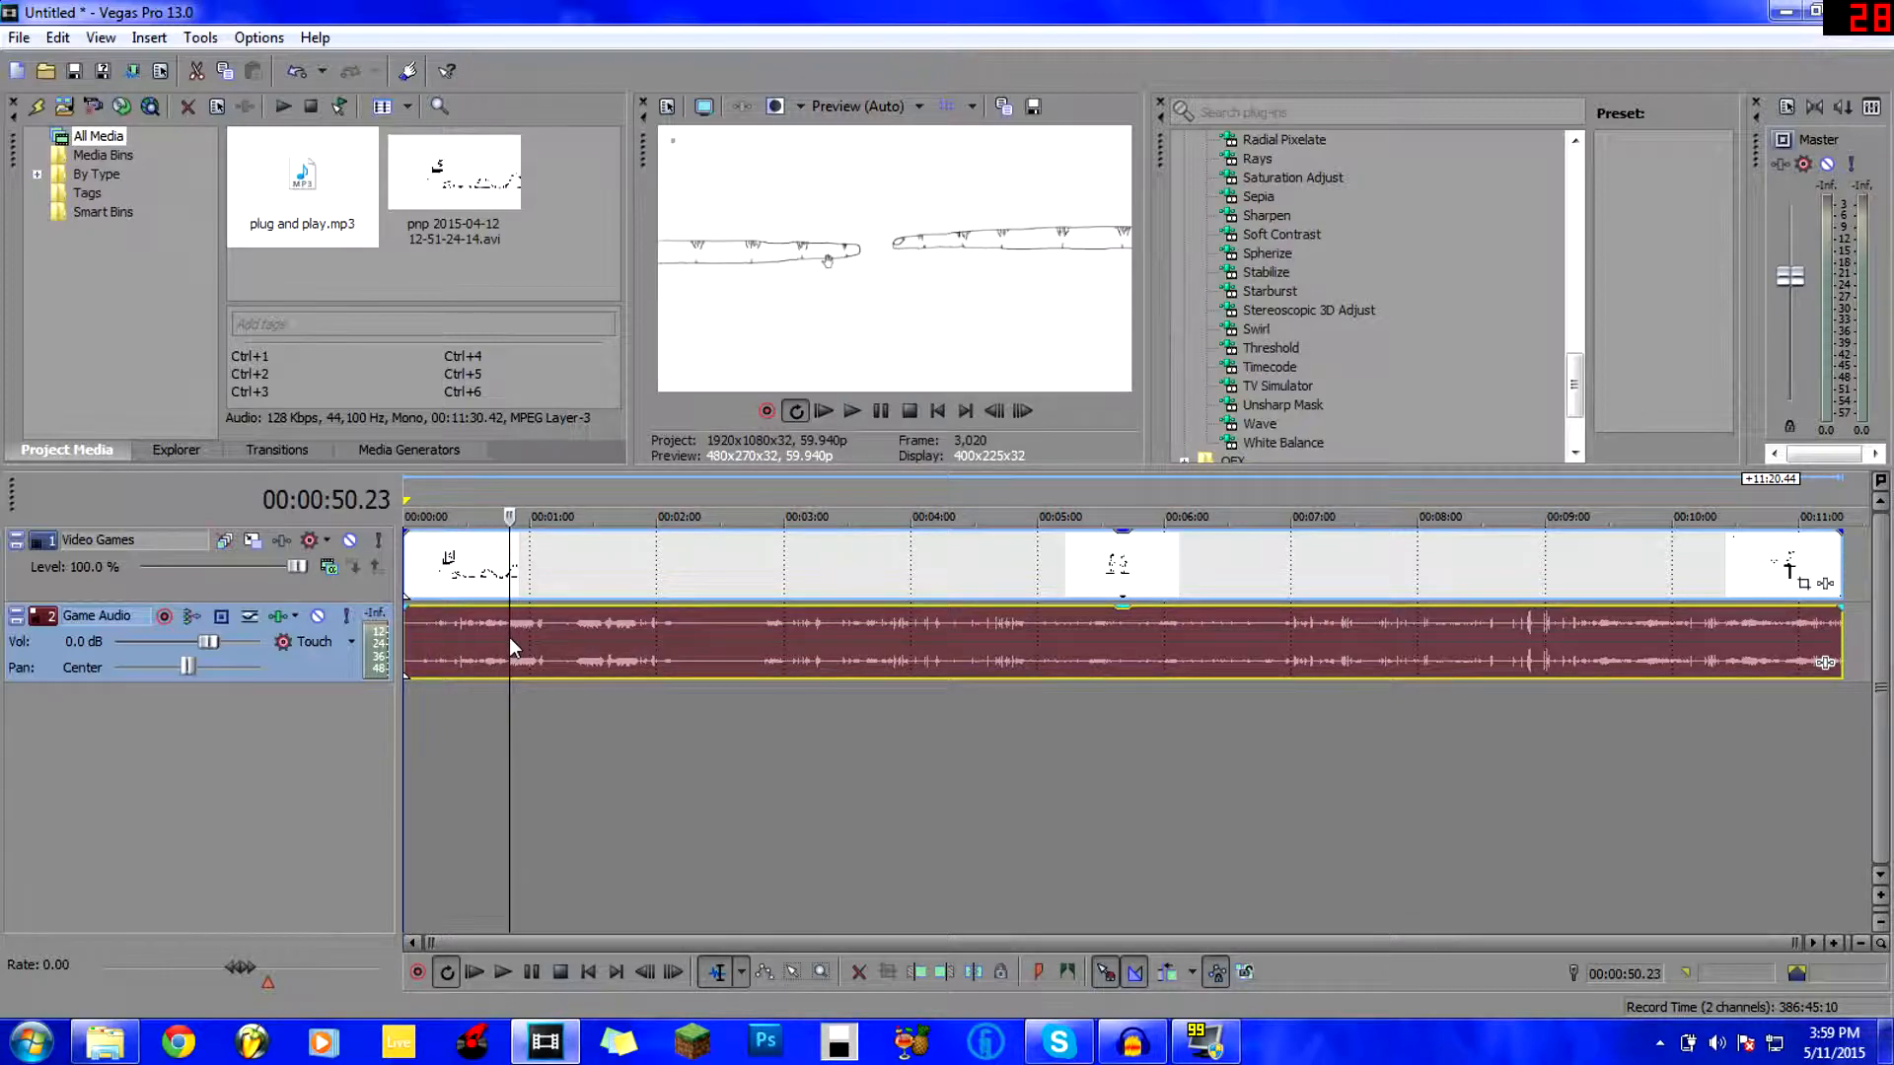
{"action": "key", "text": "Left"}
{"action": "key", "text": "Left"}
{"action": "key", "text": "Right"}
{"action": "key", "text": "Right"}
{"action": "left_click", "coordinate": [572, 639]}
{"action": "key", "text": "Left"}
{"action": "key", "text": "Left"}
{"action": "key", "text": "Left"}
{"action": "key", "text": "Left"}
{"action": "key", "text": "Left"}
{"action": "key", "text": "Left"}
{"action": "key", "text": "Left"}
{"action": "key", "text": "Left"}
{"action": "key", "text": "Left"}
{"action": "key", "text": "Left"}
{"action": "key", "text": "Left"}
{"action": "key", "text": "Left"}
{"action": "key", "text": "Left"}
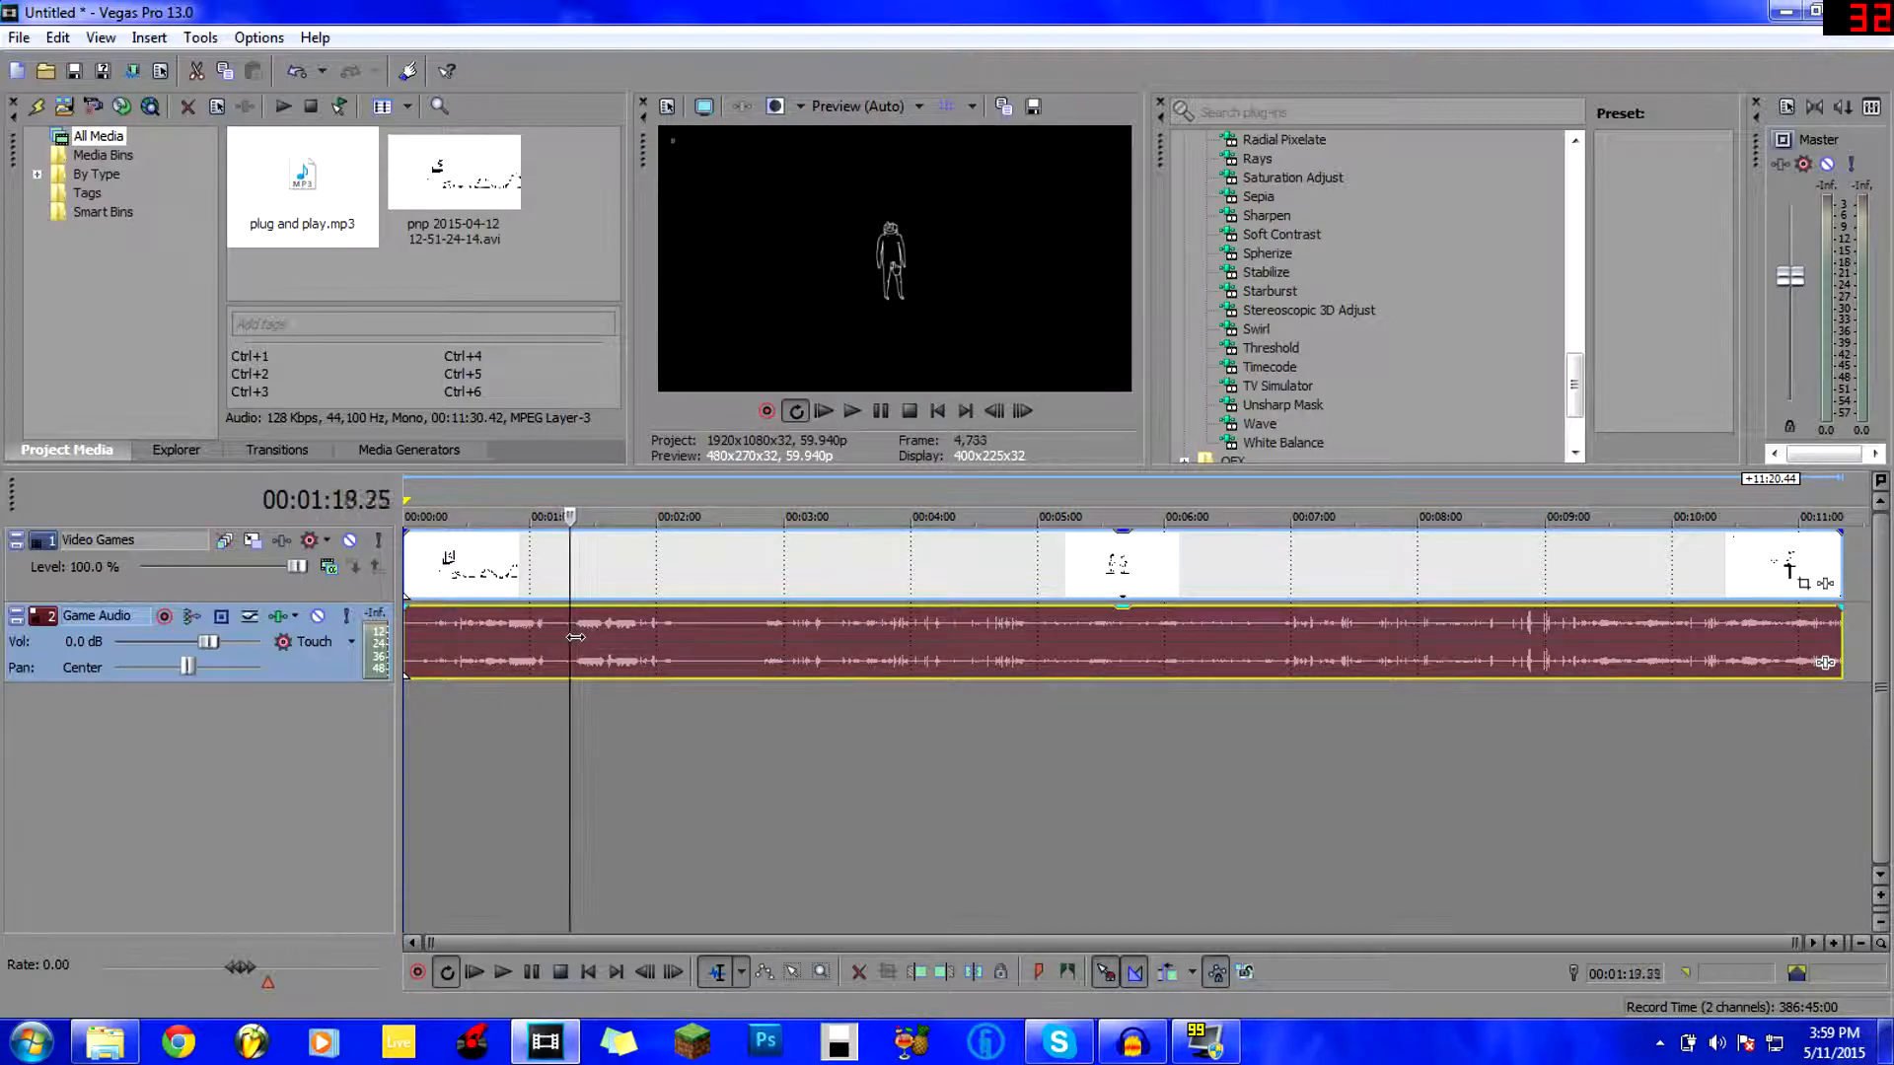
{"action": "key", "text": "Right"}
{"action": "key", "text": "Right"}
{"action": "key", "text": "Right"}
{"action": "key", "text": "Right"}
{"action": "key", "text": "Right"}
{"action": "key", "text": "Right"}
{"action": "key", "text": "Right"}
{"action": "key", "text": "Right"}
{"action": "key", "text": "Right"}
{"action": "key", "text": "Left"}
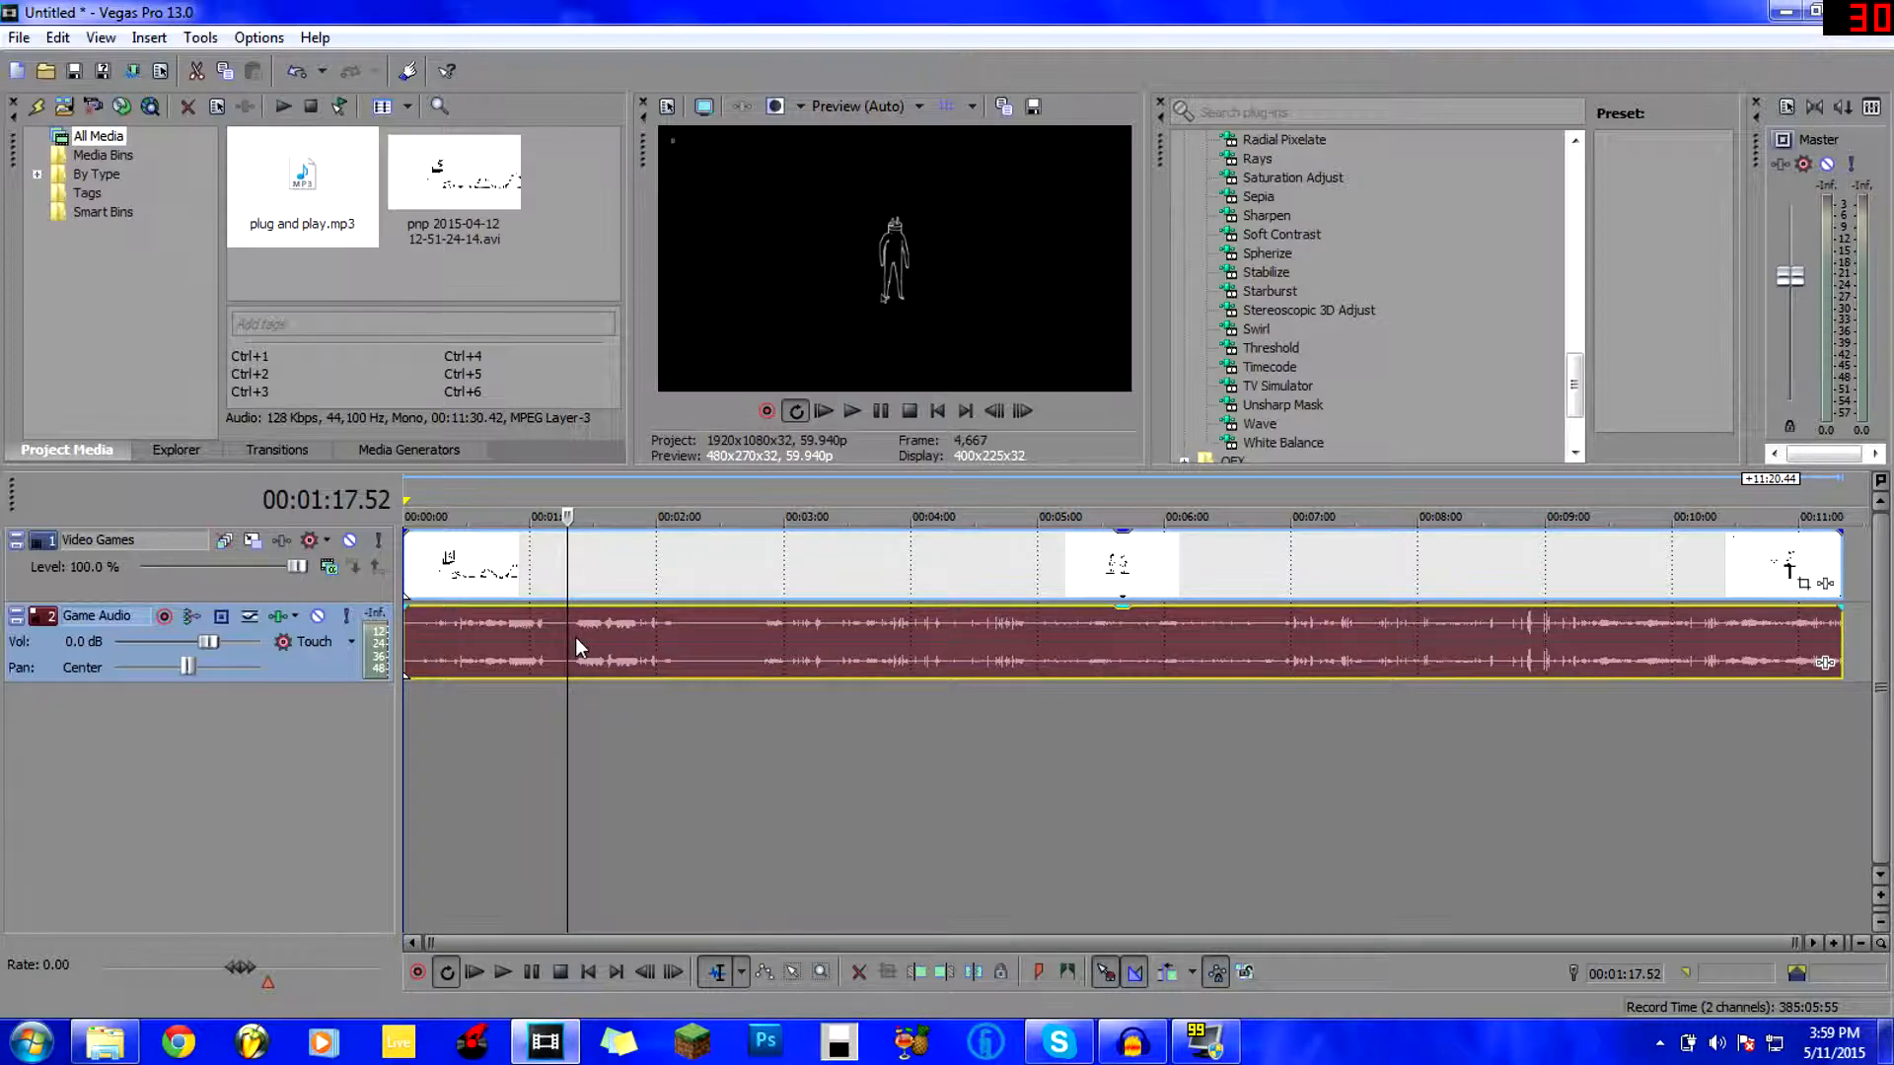
{"action": "left_click", "coordinate": [365, 264]}
{"action": "left_click", "coordinate": [470, 714]}
{"action": "left_click", "coordinate": [598, 738]}
{"action": "left_click", "coordinate": [766, 752]}
{"action": "left_click", "coordinate": [470, 725]}
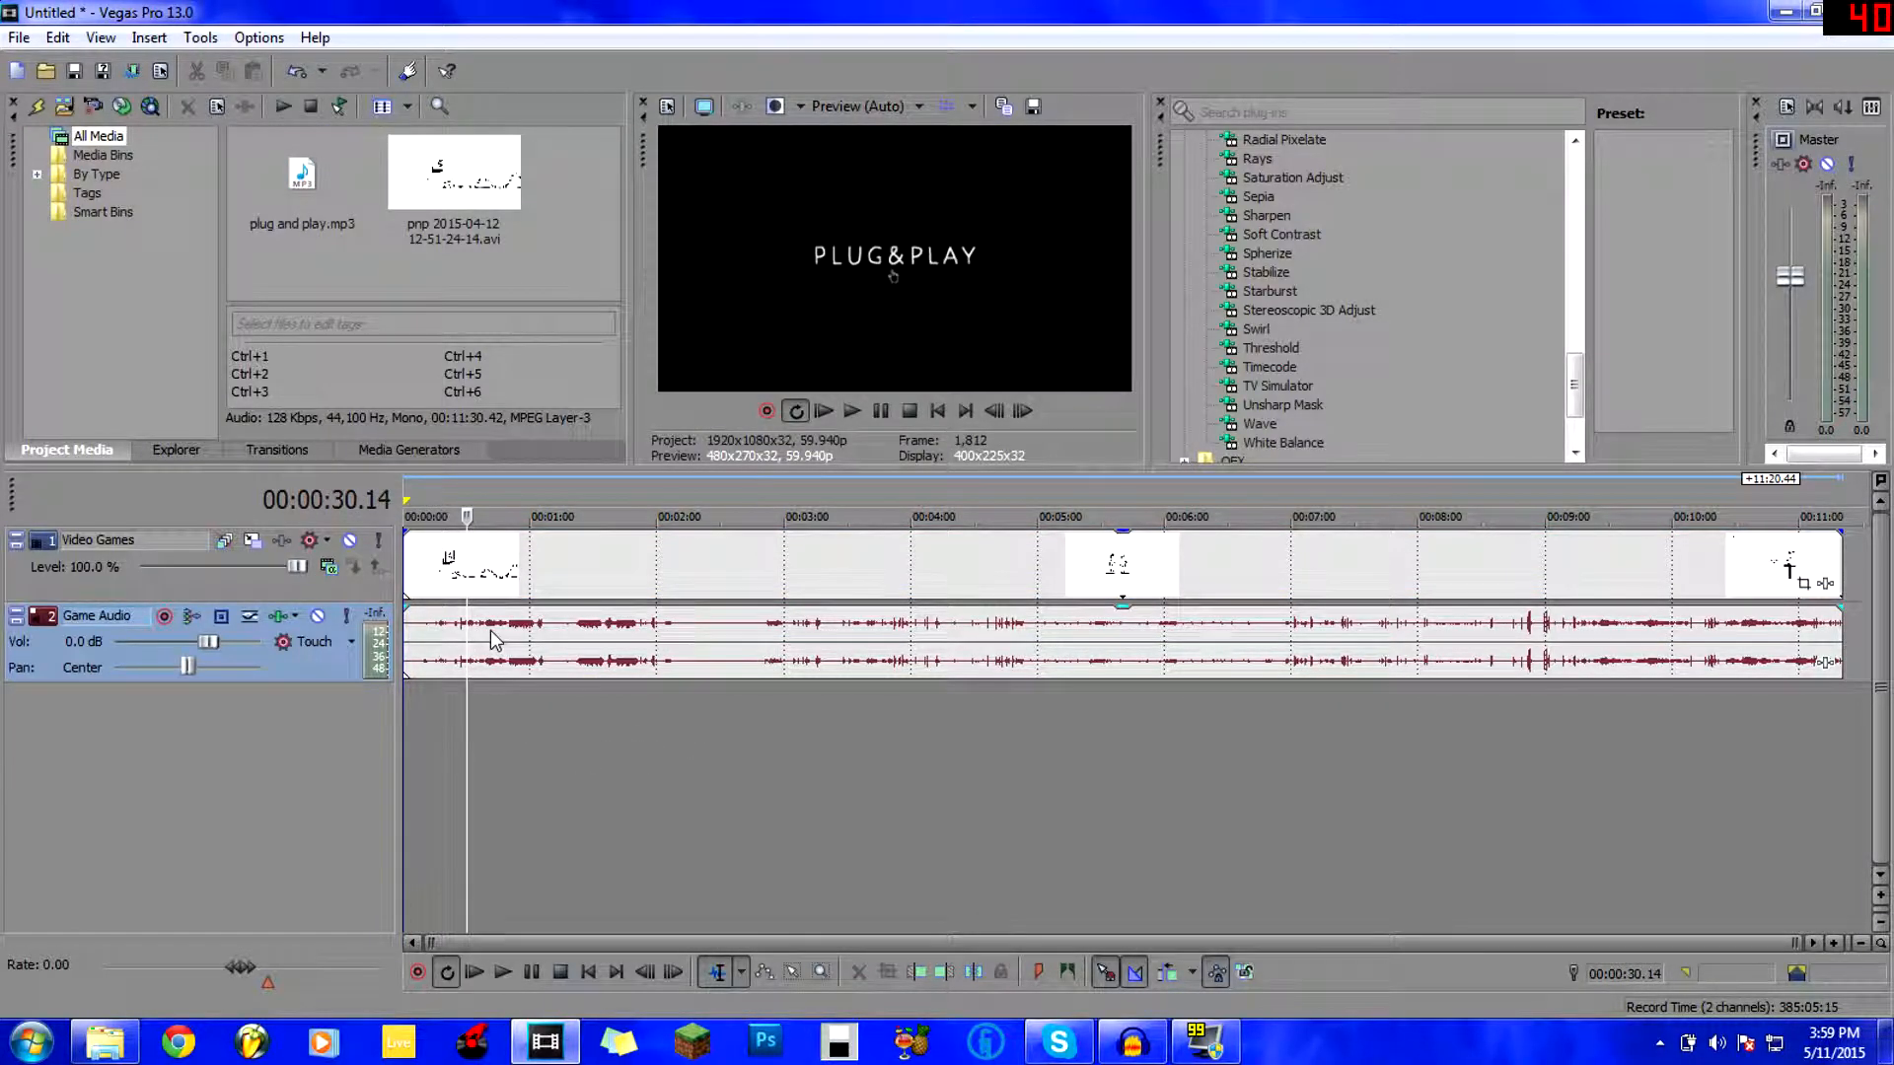
{"action": "left_click", "coordinate": [489, 630]}
Apply Switches > Normalize to the Game Audio event.
{"action": "right_click", "coordinate": [478, 629]}
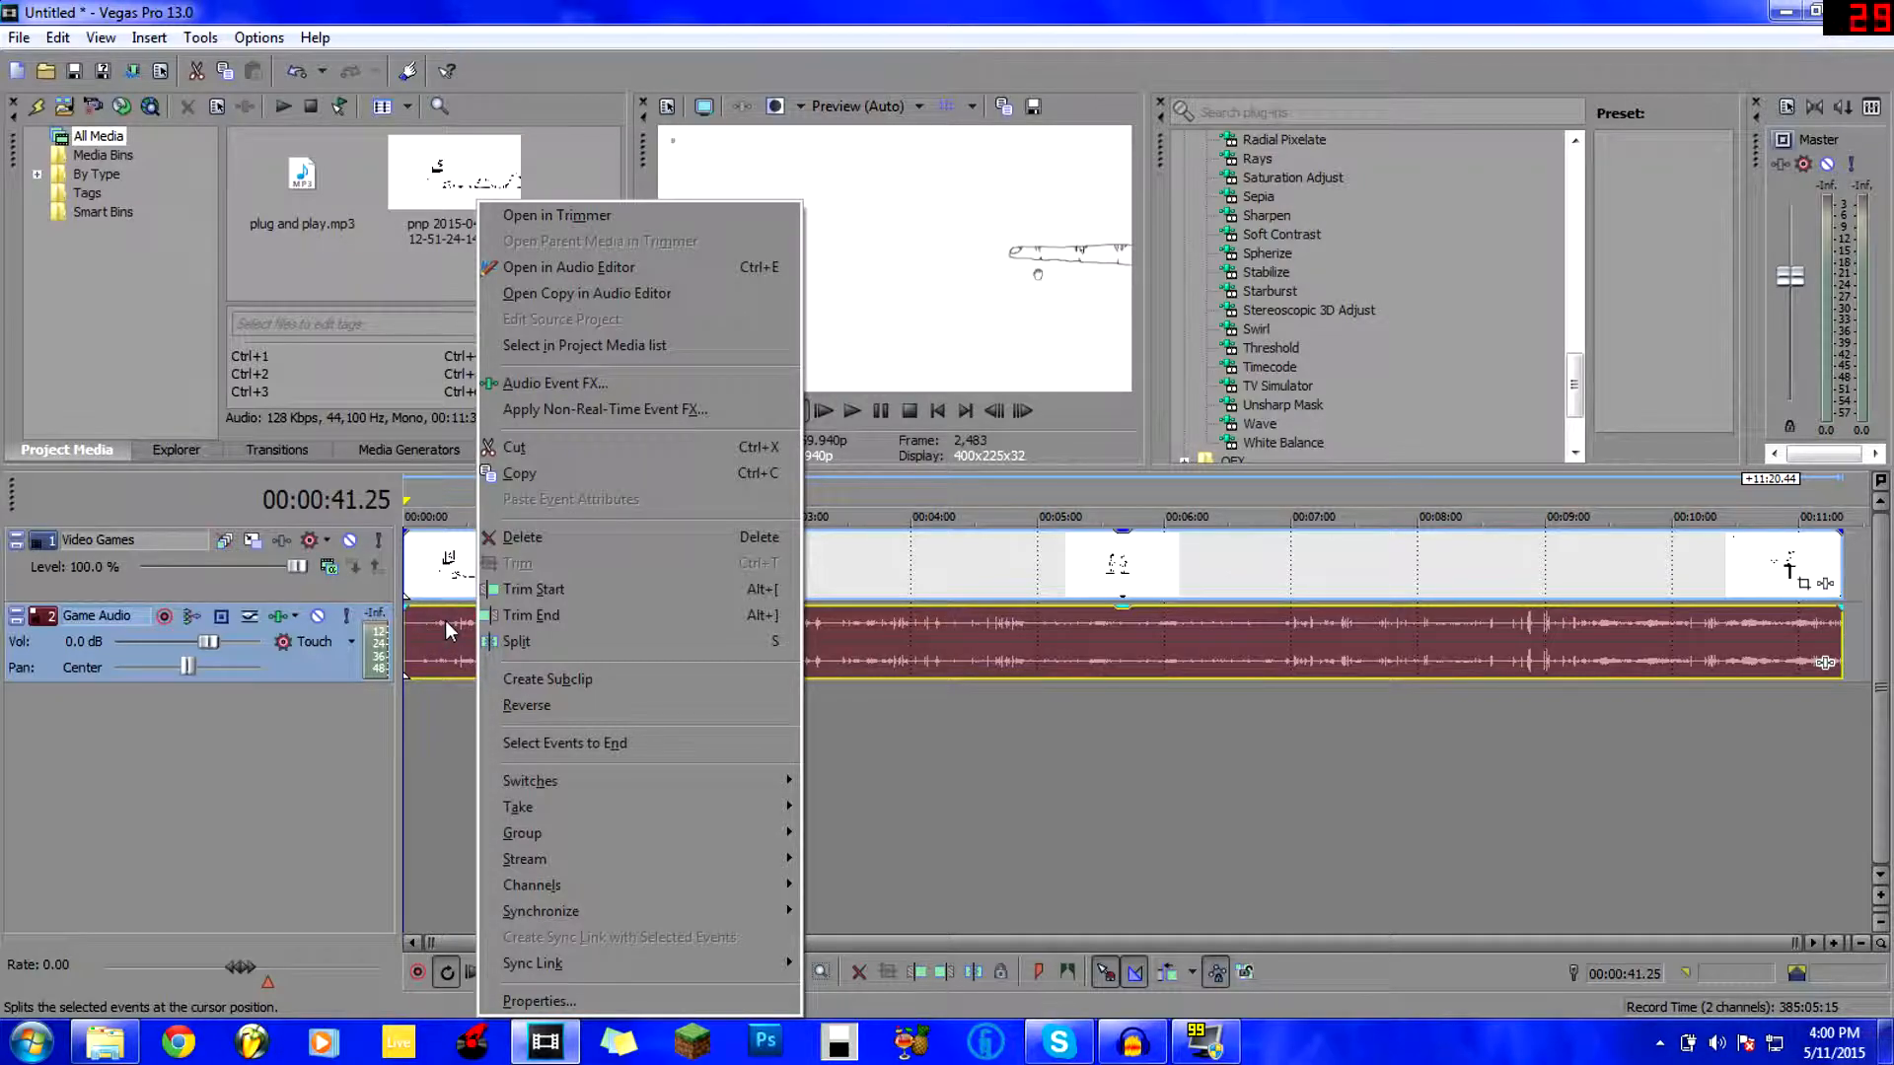
{"action": "mouse_move", "coordinate": [584, 779]}
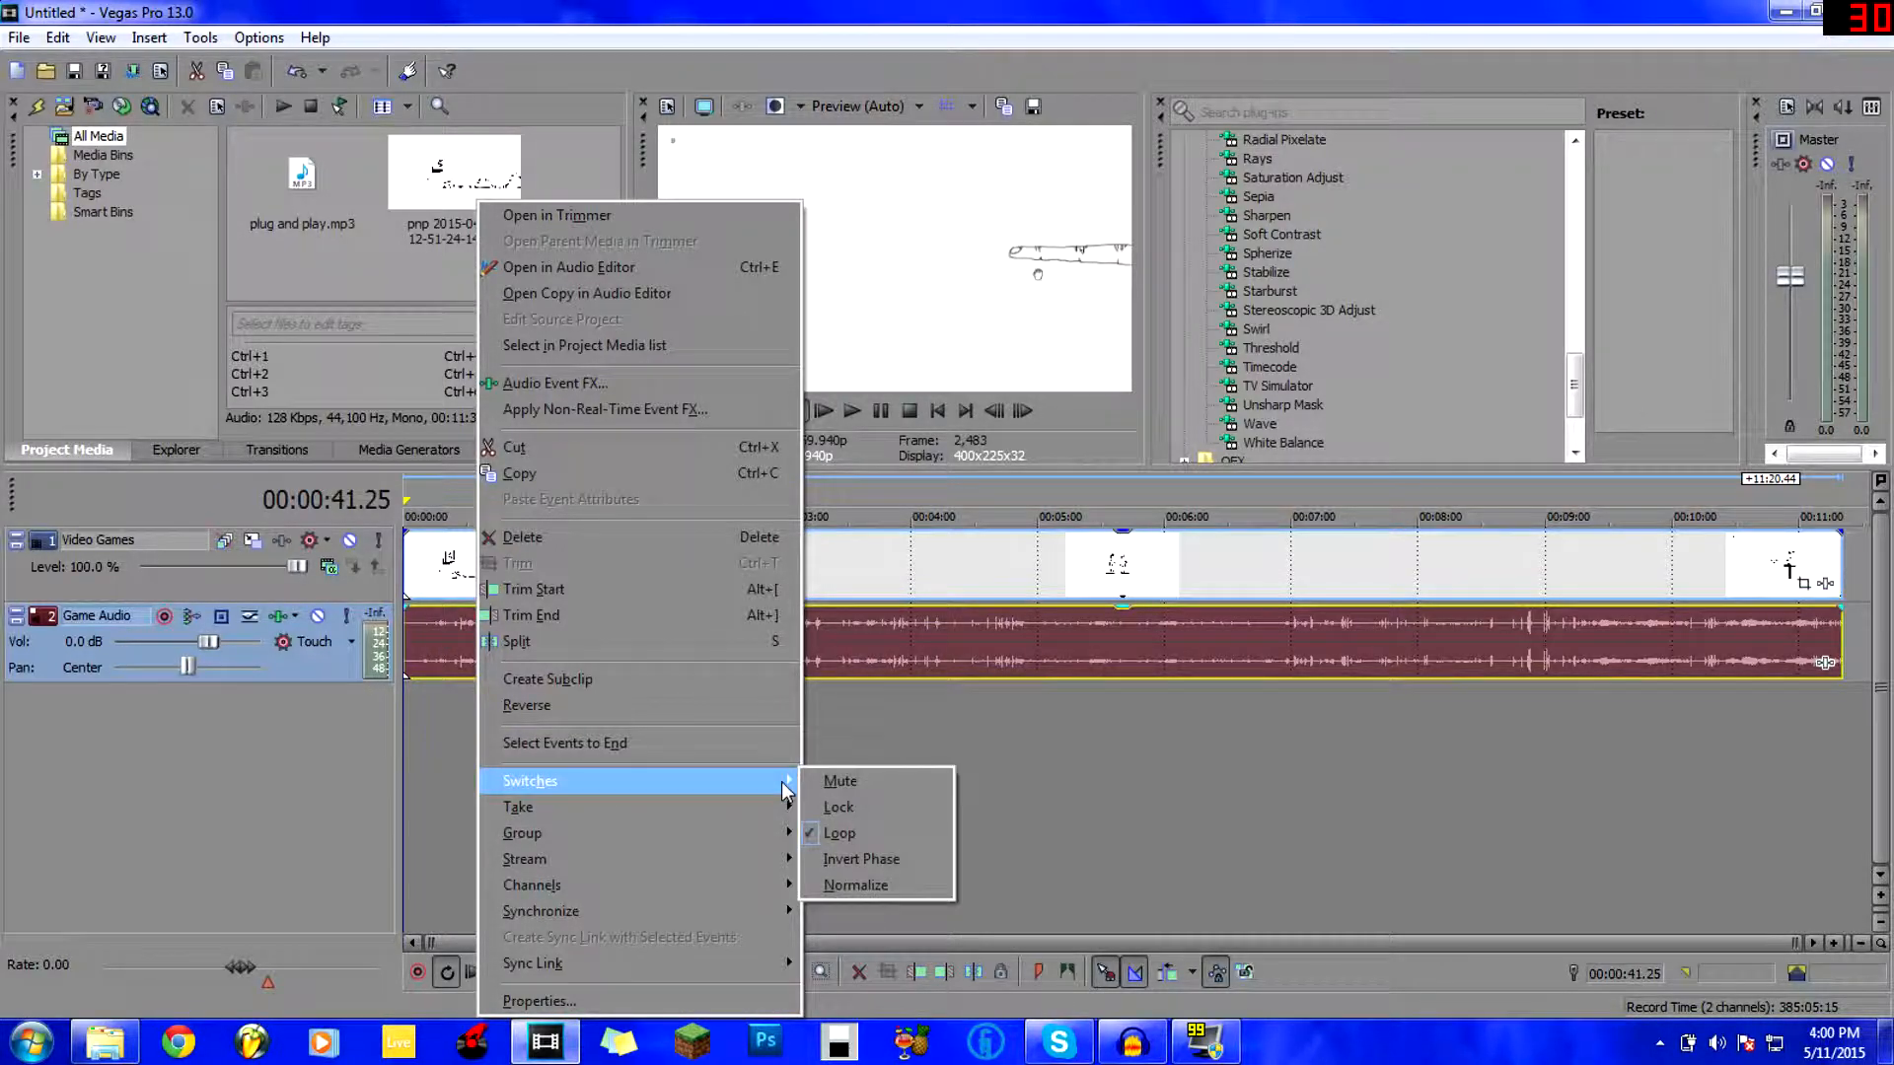
{"action": "left_click", "coordinate": [844, 884]}
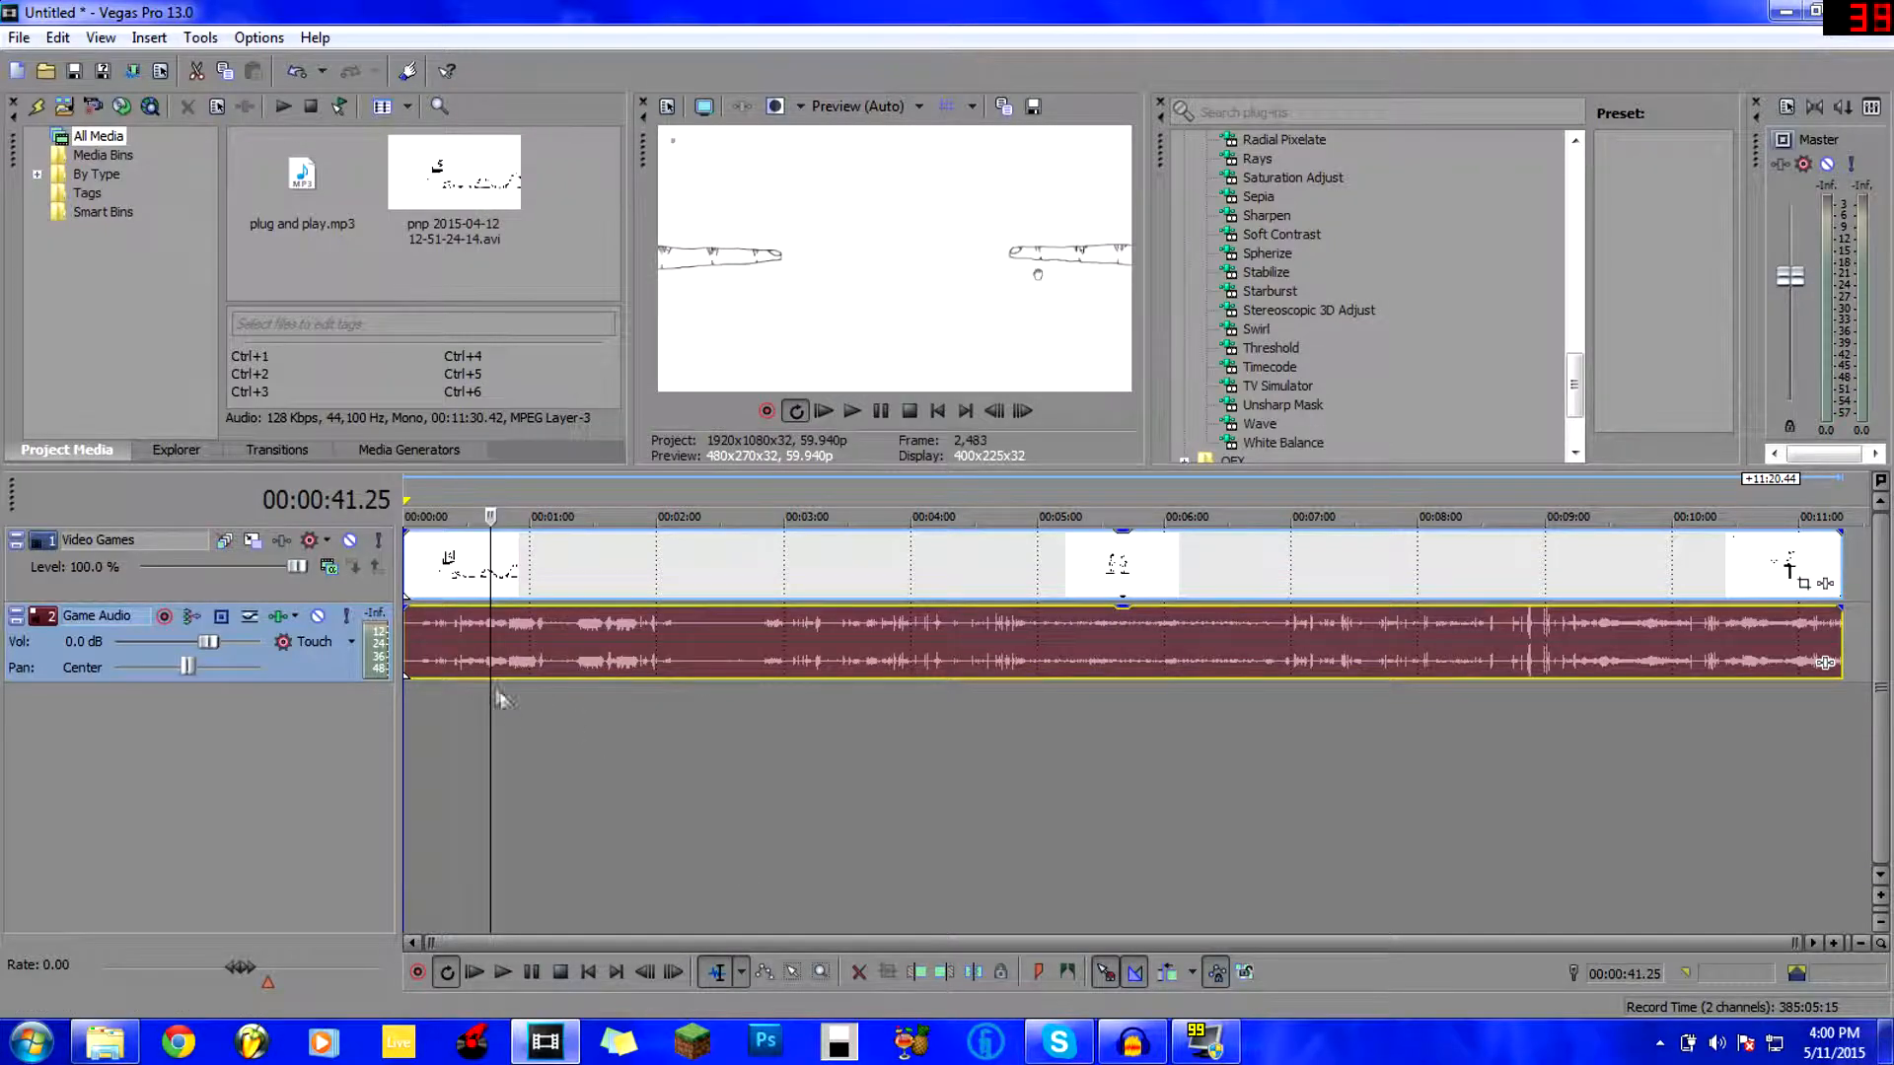
Jump between 0:11 and 1:16 on the timeline to check the normalized audio.
{"action": "left_click", "coordinate": [448, 643]}
{"action": "left_click", "coordinate": [564, 632]}
{"action": "left_click", "coordinate": [519, 635]}
{"action": "left_click", "coordinate": [473, 639]}
{"action": "left_click", "coordinate": [426, 637]}
{"action": "left_click", "coordinate": [854, 109]}
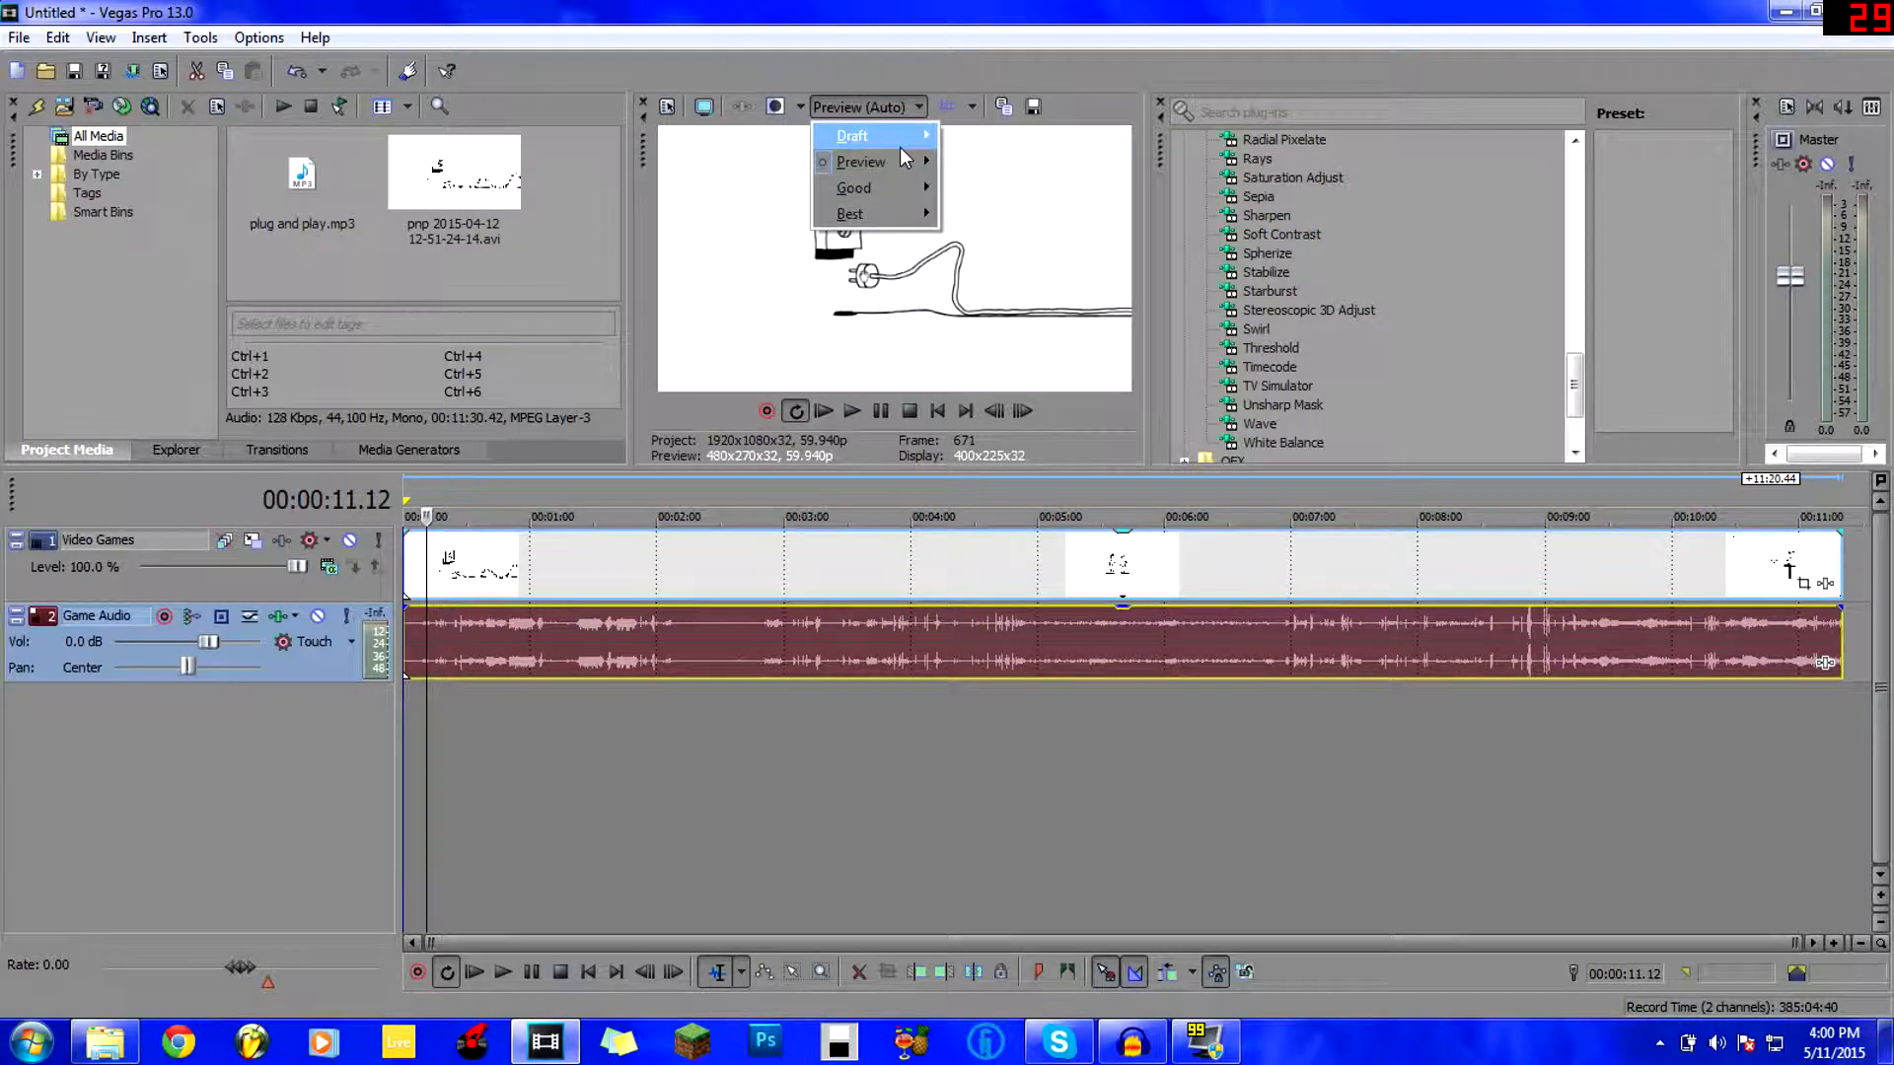
Set the preview quality to Best (Full).
{"action": "left_click", "coordinate": [854, 163]}
{"action": "left_click", "coordinate": [856, 106]}
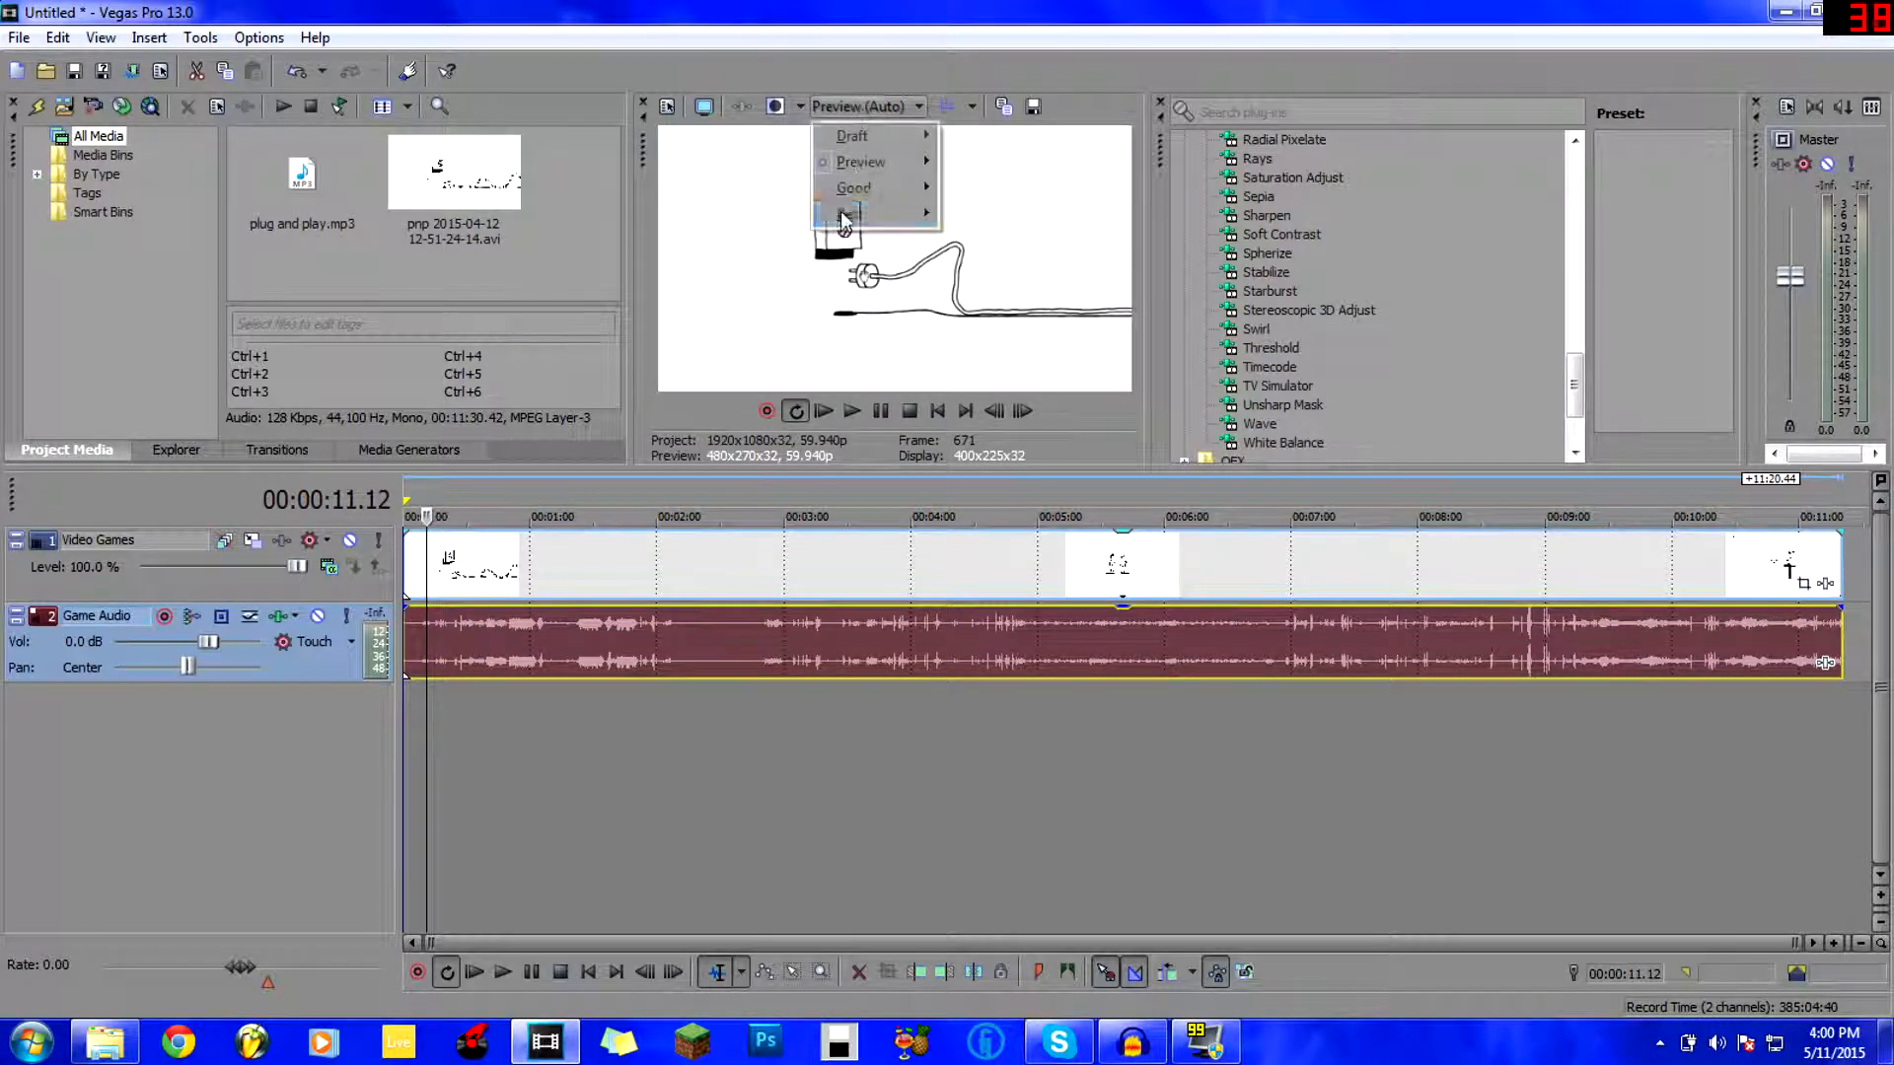
{"action": "mouse_move", "coordinate": [944, 225]}
{"action": "left_click", "coordinate": [979, 239]}
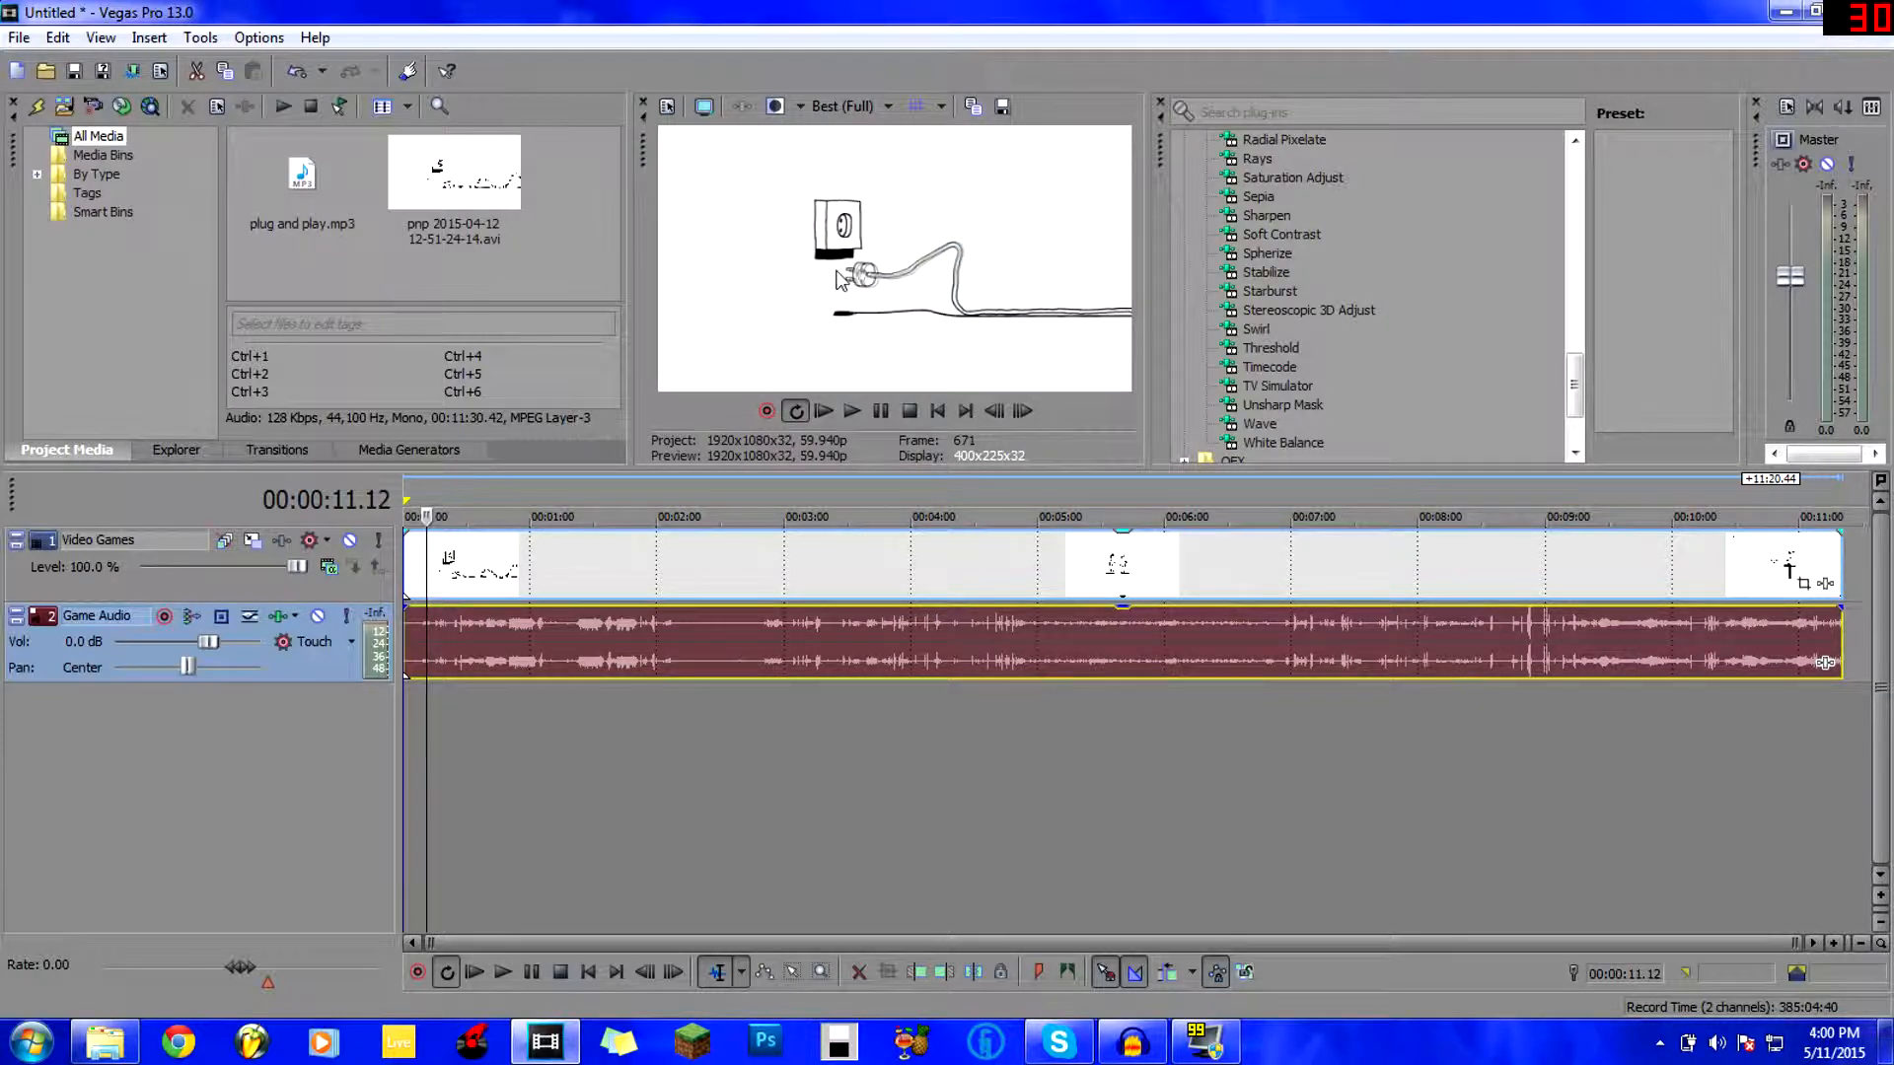
Play the project from about 38 seconds, then stop playback.
{"action": "left_click", "coordinate": [483, 750]}
{"action": "key", "text": "space"}
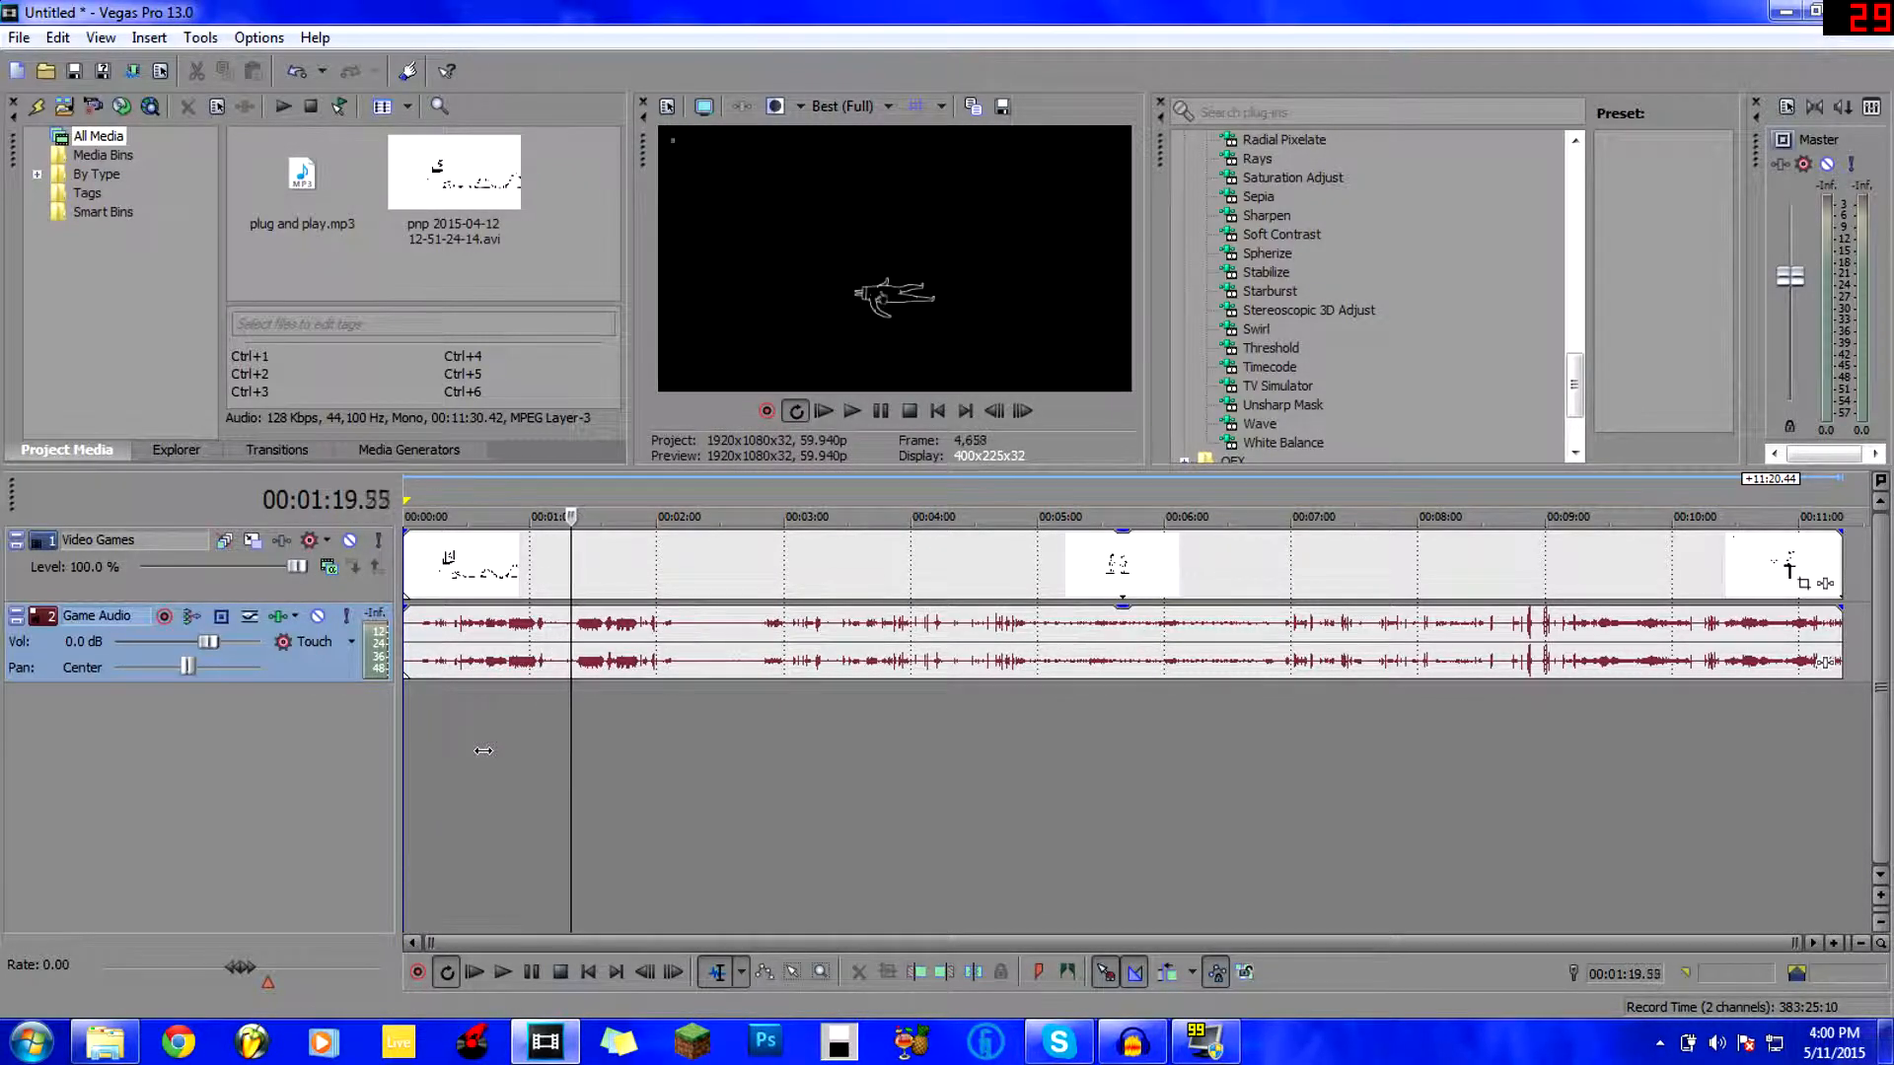
{"action": "key", "text": "Return"}
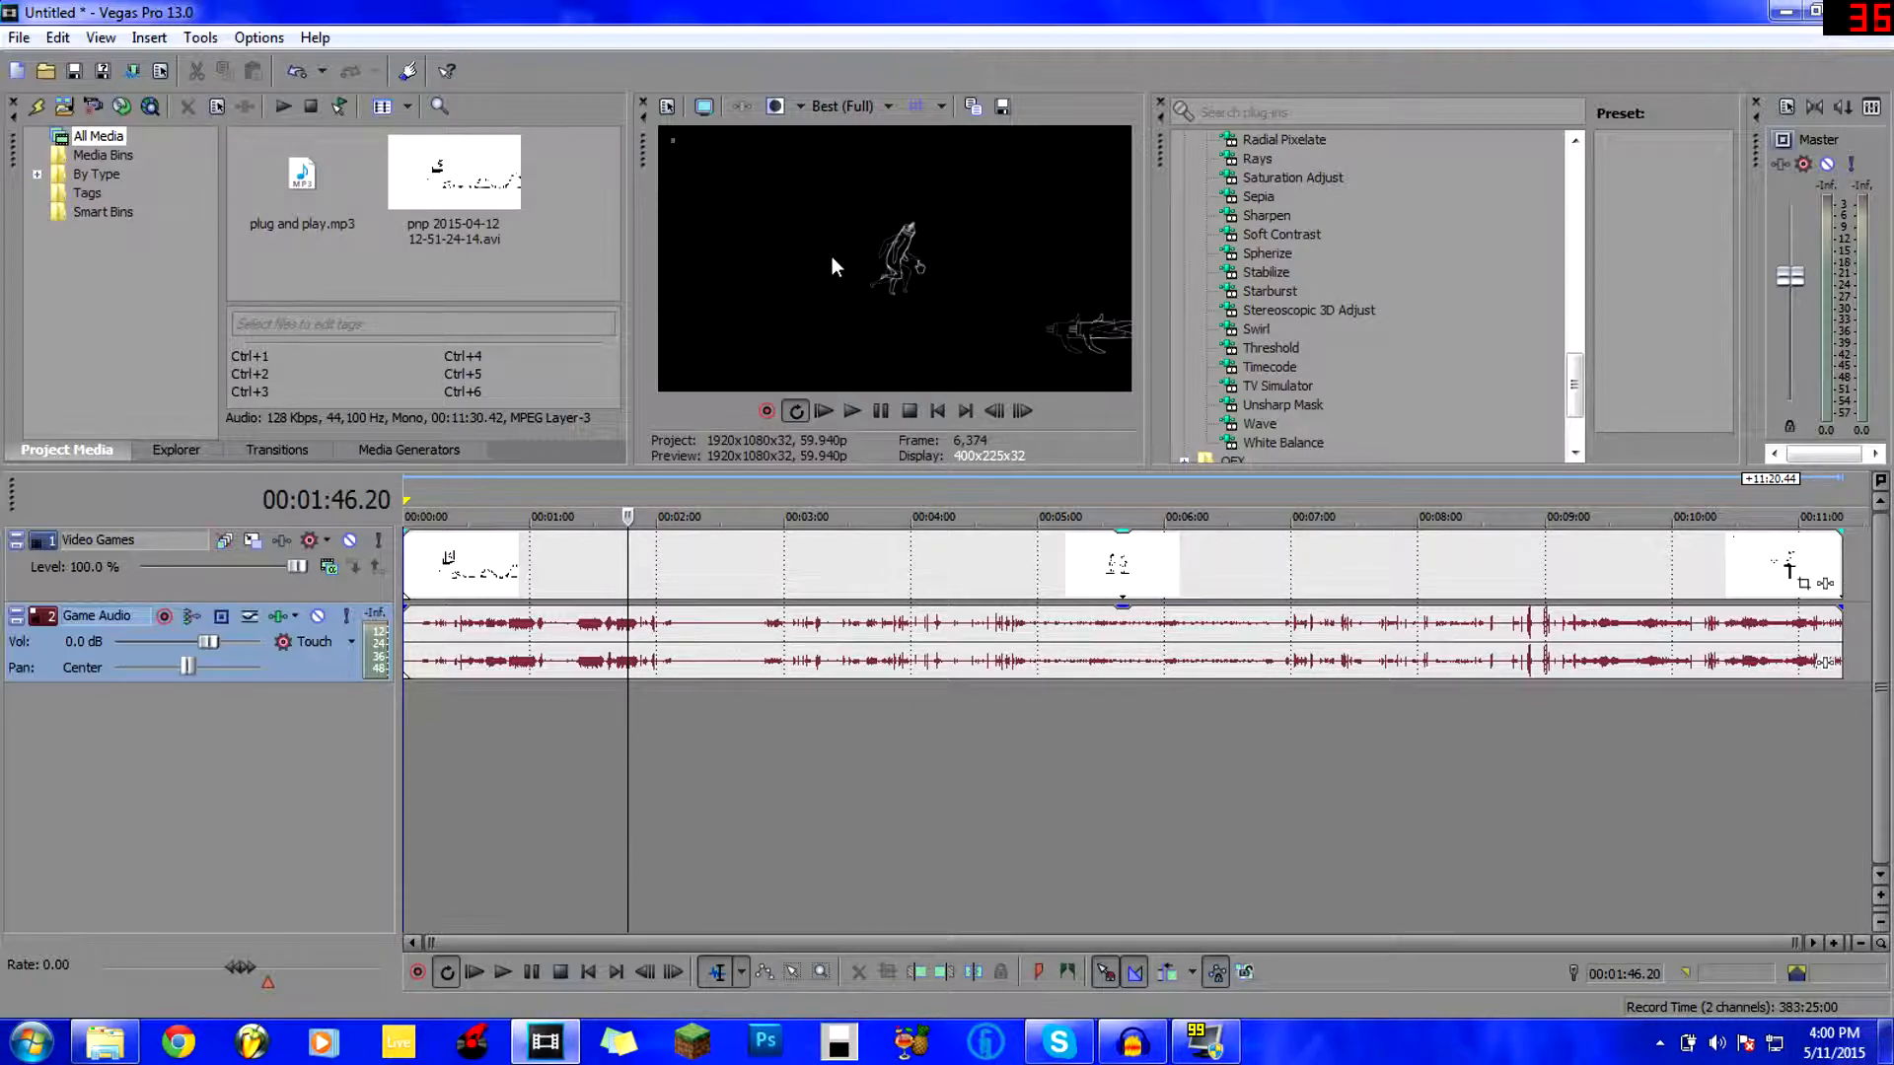
Set the preview quality back to Preview (Auto).
{"action": "left_click", "coordinate": [844, 97]}
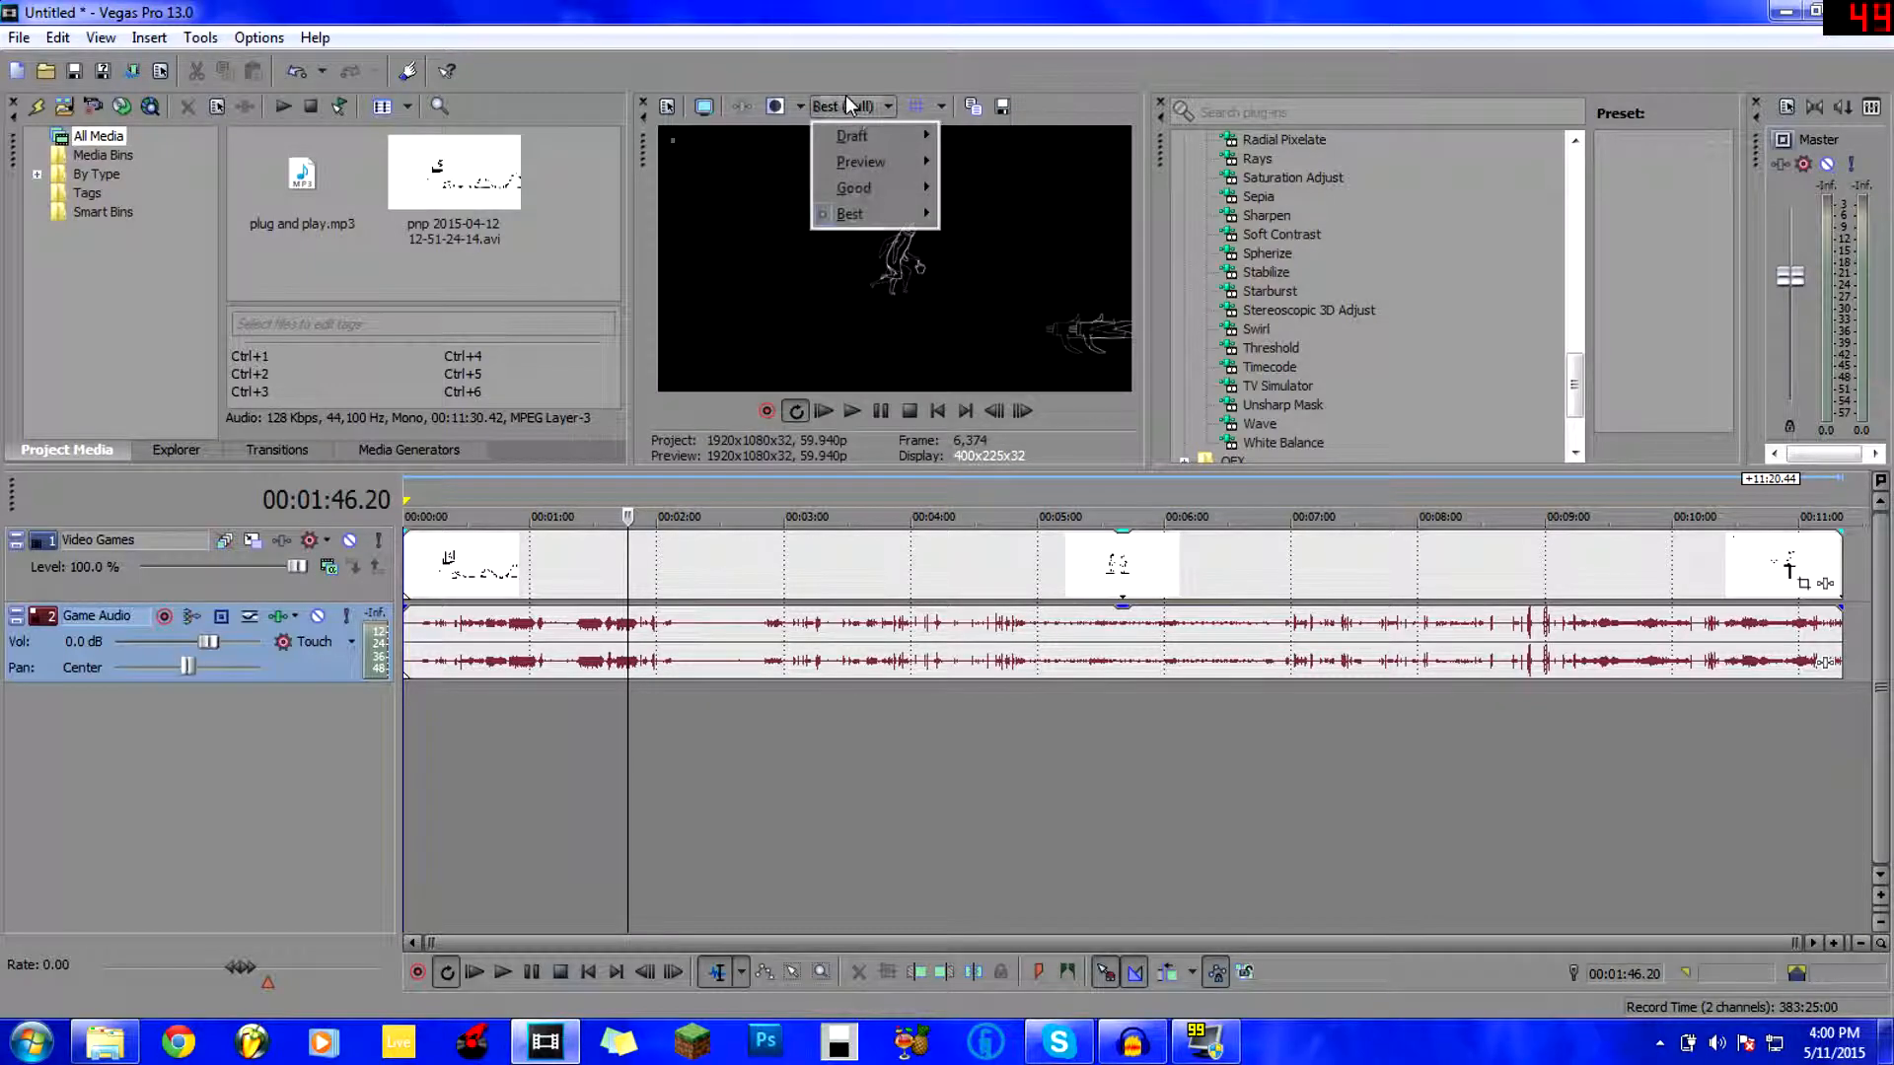
{"action": "mouse_move", "coordinate": [880, 150]}
{"action": "left_click", "coordinate": [998, 157]}
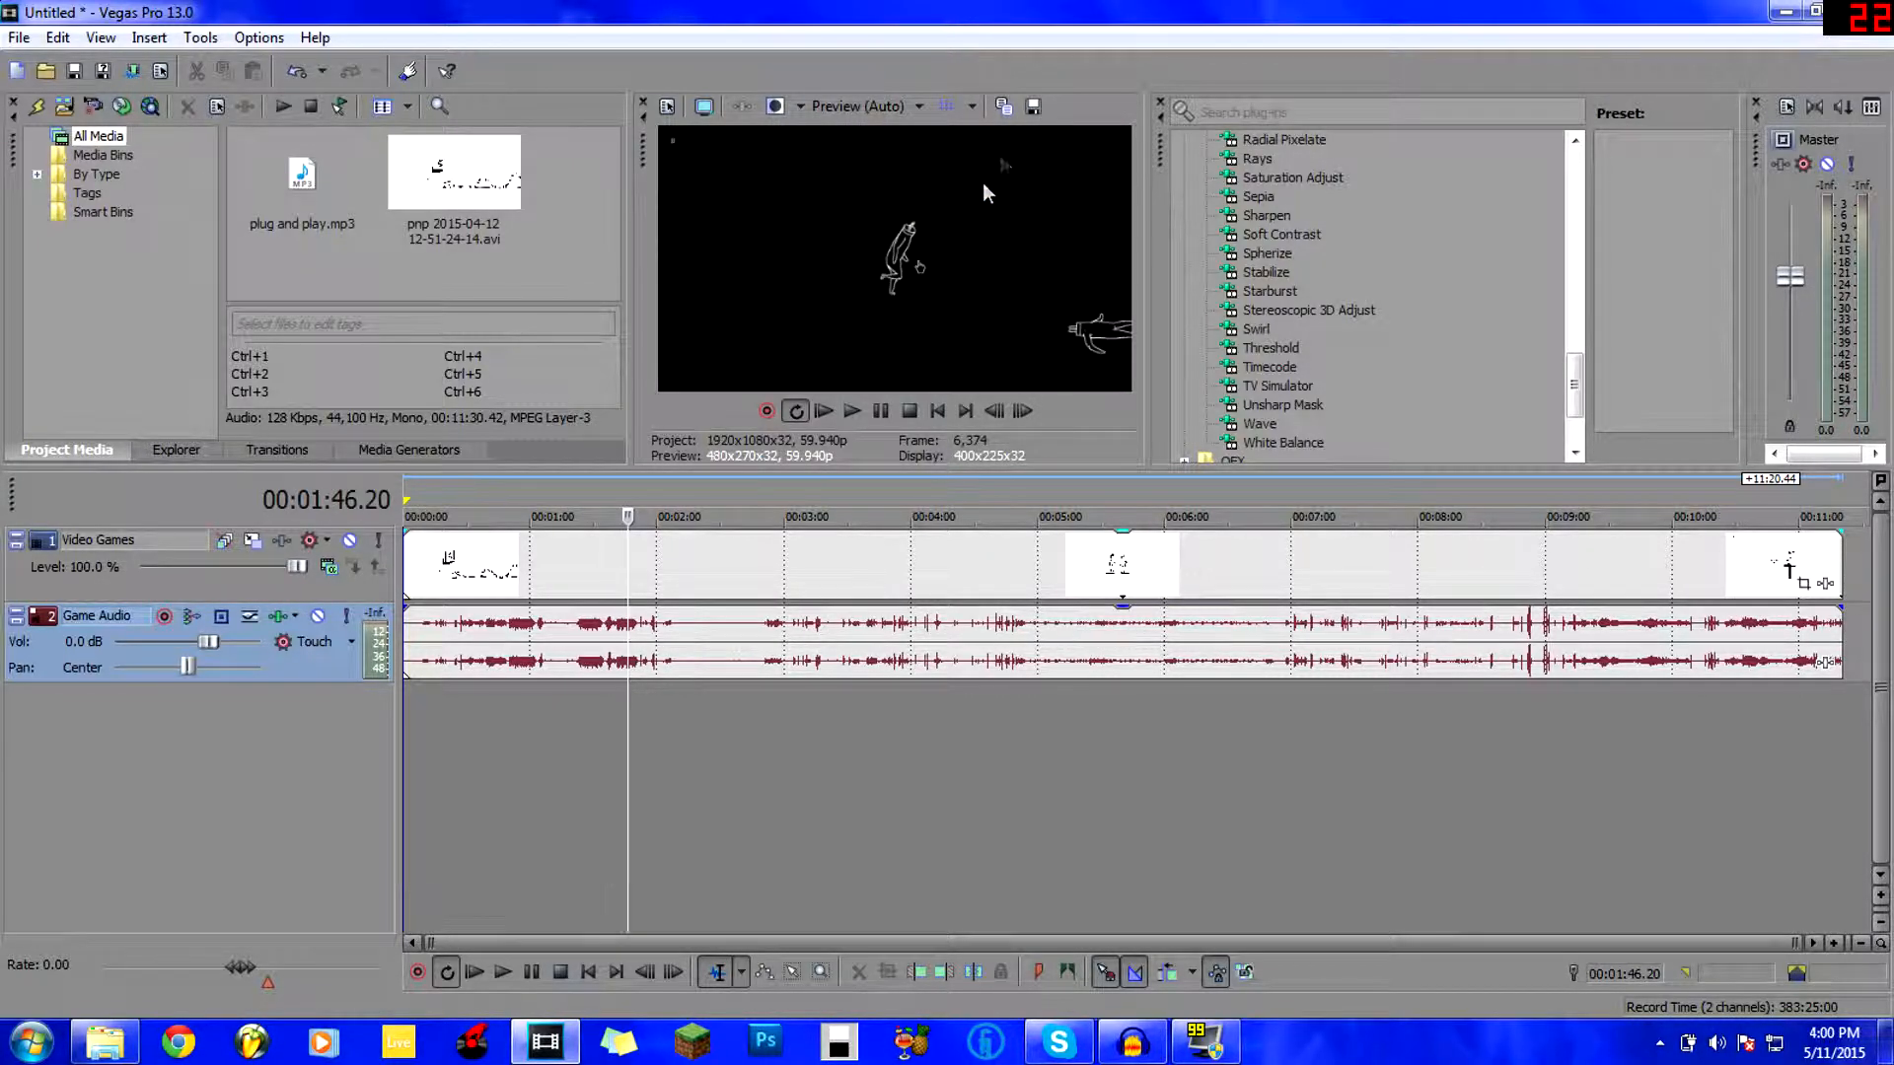
Step back from the two-minute mark to one minute, then select the video and audio clips.
{"action": "left_click", "coordinate": [643, 726]}
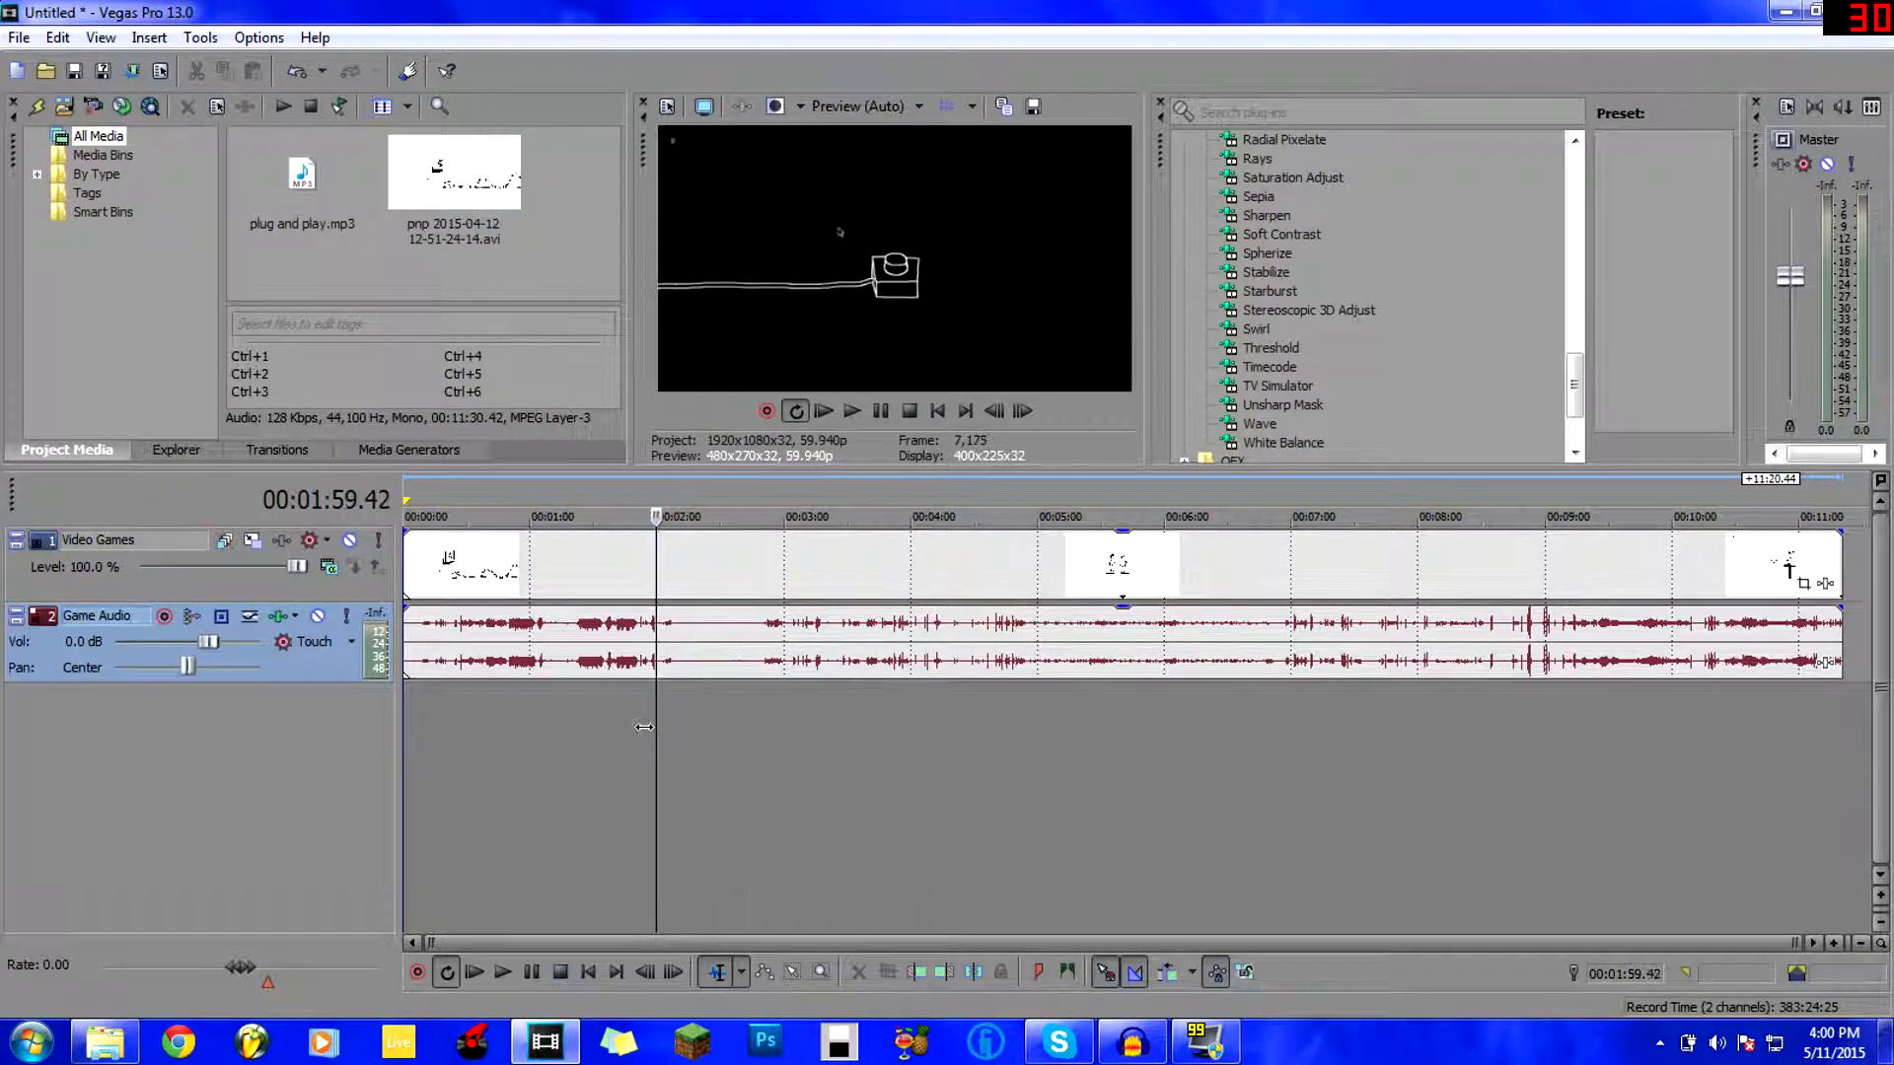
{"action": "key", "text": "Left"}
{"action": "key", "text": "Left"}
{"action": "key", "text": "Left"}
{"action": "key", "text": "Left"}
{"action": "key", "text": "Left"}
{"action": "key", "text": "Left"}
{"action": "key", "text": "Left"}
{"action": "key", "text": "Left"}
{"action": "key", "text": "Left"}
{"action": "key", "text": "Left"}
{"action": "key", "text": "Left"}
{"action": "key", "text": "Left"}
{"action": "key", "text": "Left"}
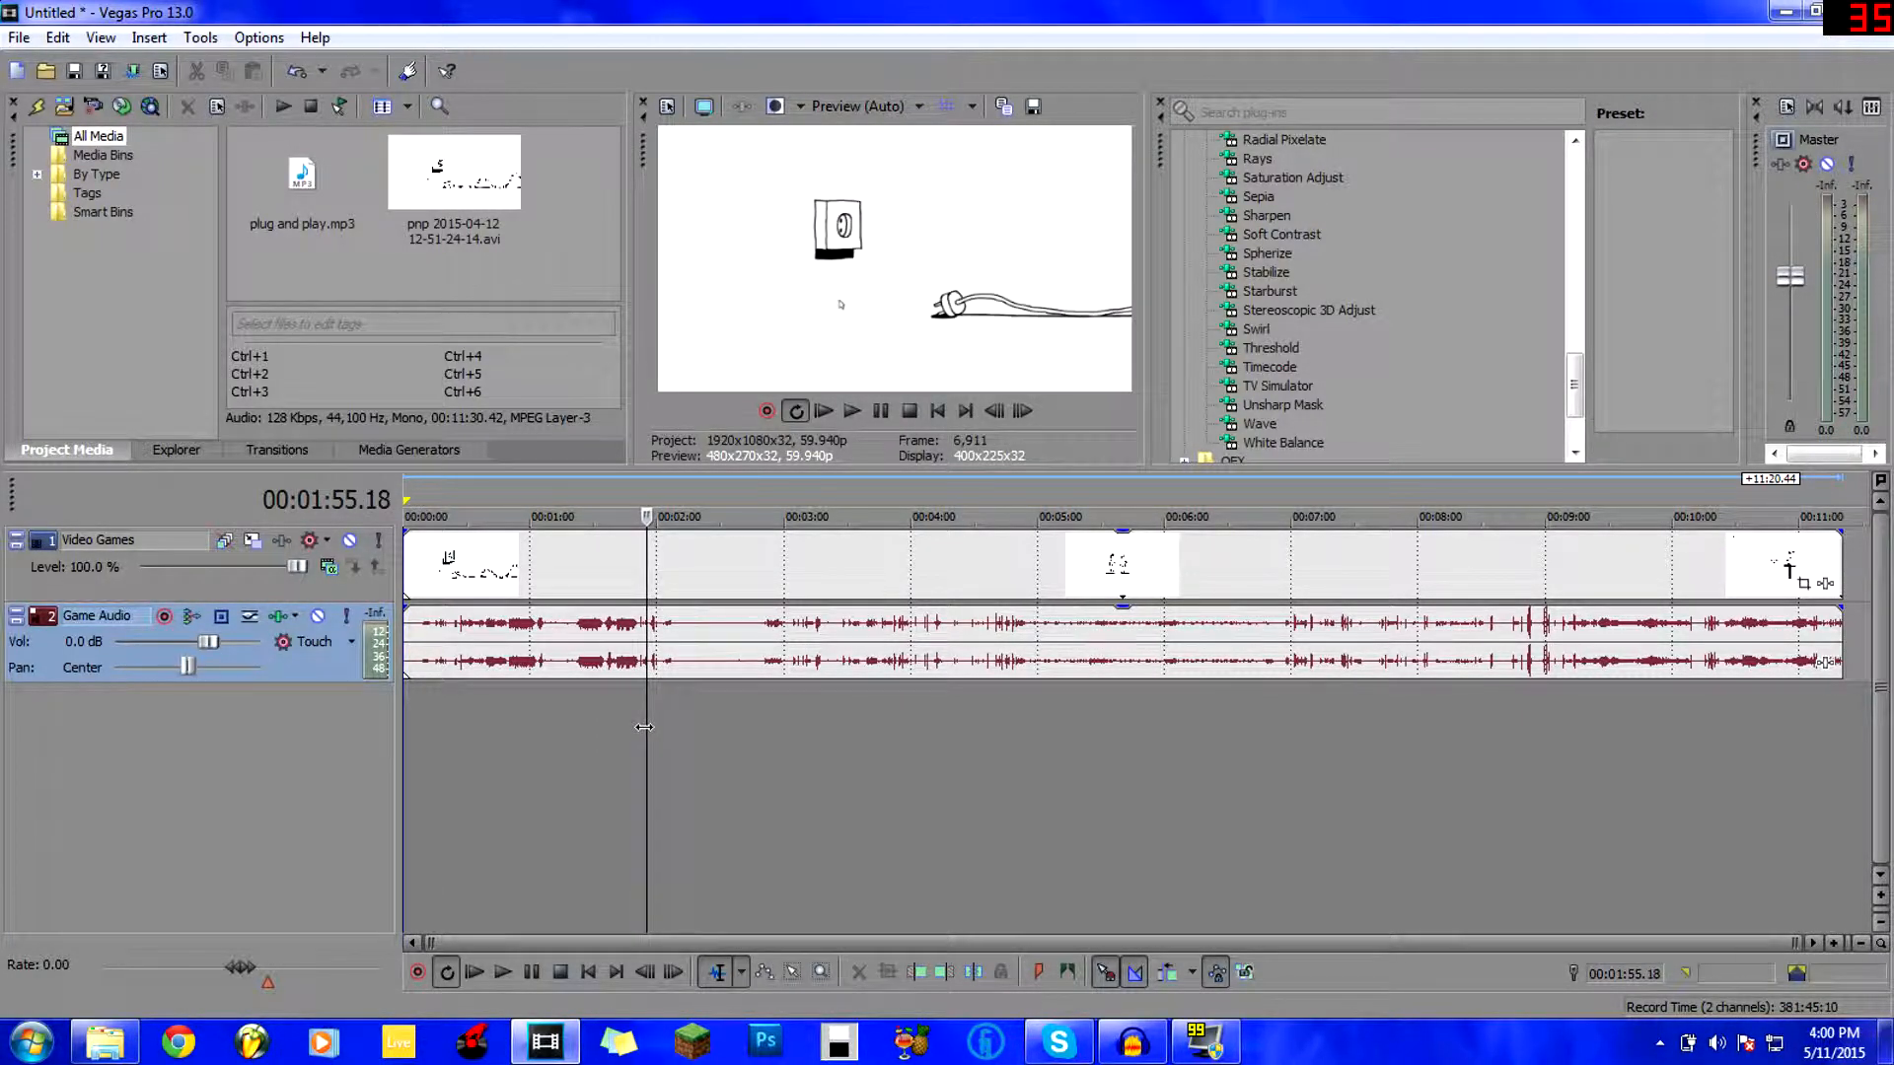
{"action": "key", "text": "Left"}
{"action": "key", "text": "Left"}
{"action": "key", "text": "Left"}
{"action": "key", "text": "Left"}
{"action": "key", "text": "Left"}
{"action": "key", "text": "Left"}
{"action": "key", "text": "Left"}
{"action": "key", "text": "Left"}
{"action": "key", "text": "Left"}
{"action": "key", "text": "Left"}
{"action": "key", "text": "Left"}
{"action": "key", "text": "Left"}
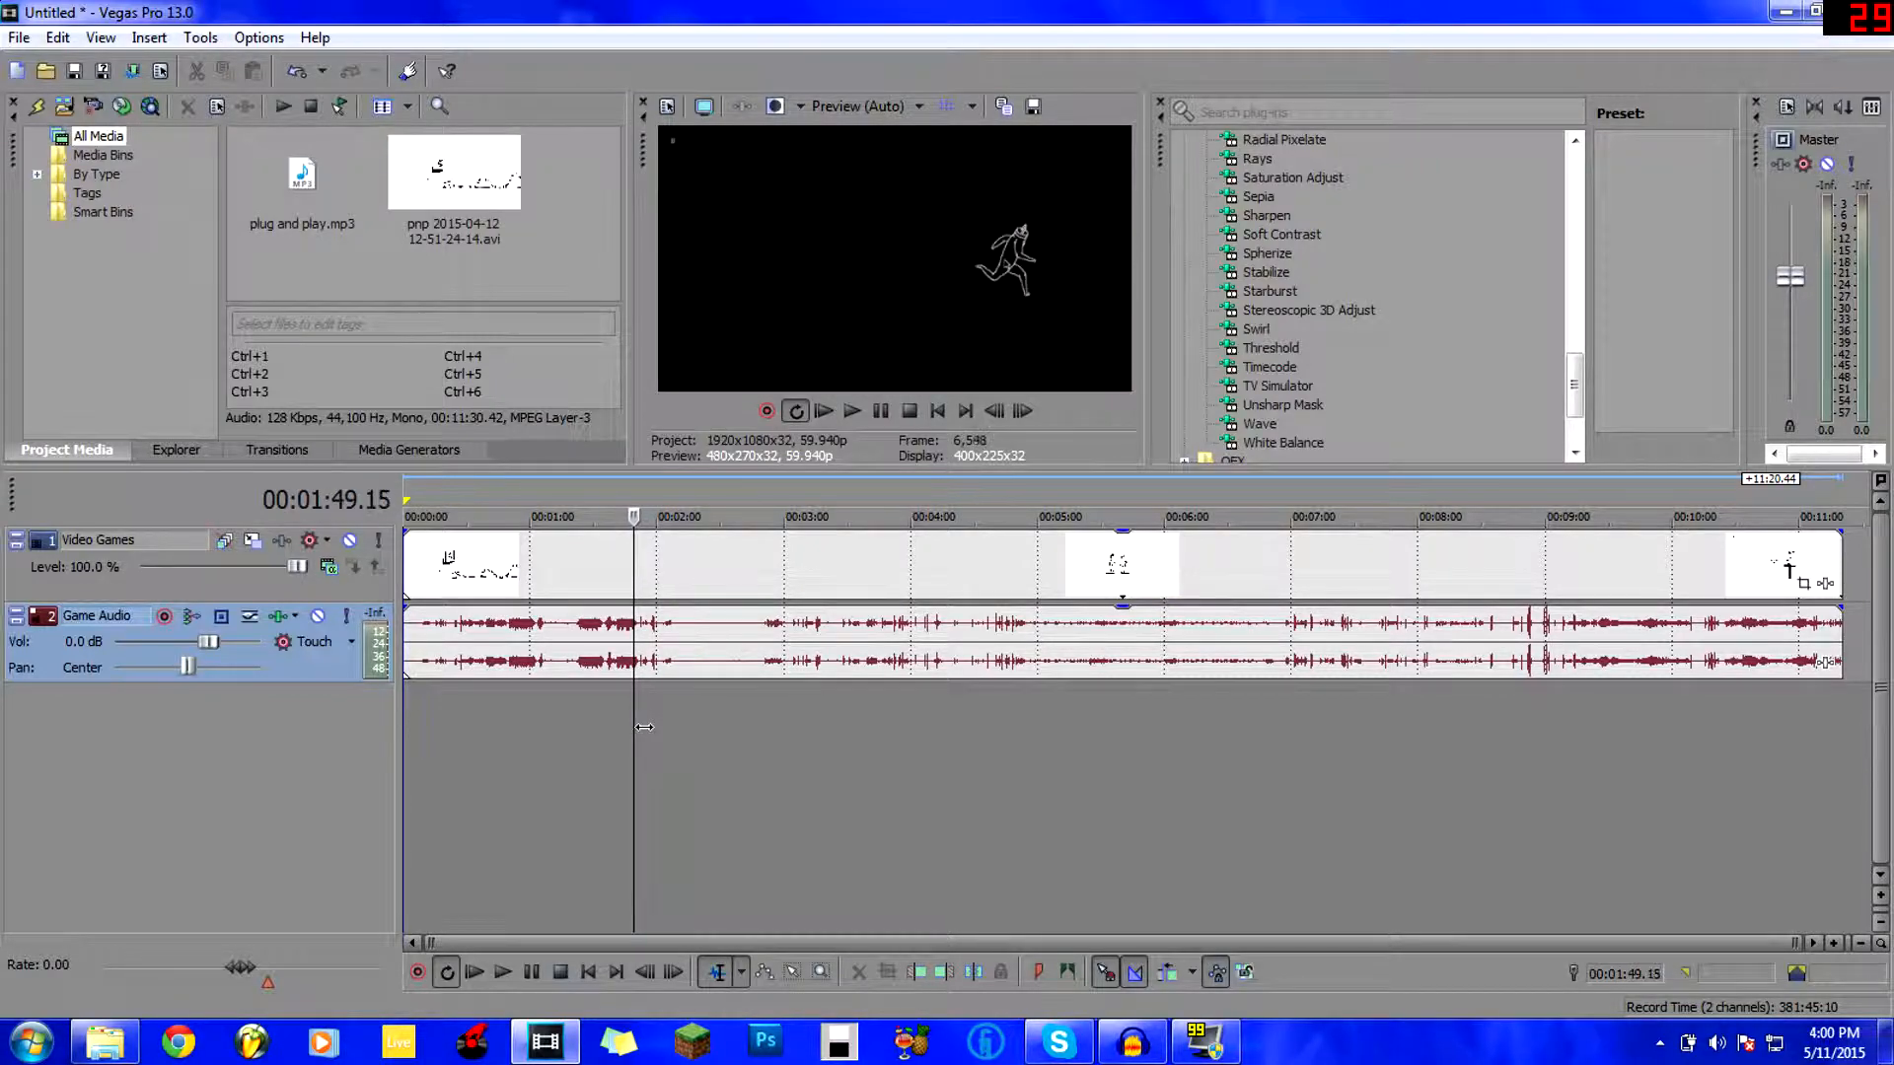
{"action": "key", "text": "Left"}
{"action": "key", "text": "Left"}
{"action": "key", "text": "Left"}
{"action": "key", "text": "Left"}
{"action": "key", "text": "Left"}
{"action": "key", "text": "Left"}
{"action": "key", "text": "Left"}
{"action": "key", "text": "Left"}
{"action": "key", "text": "Left"}
{"action": "key", "text": "Left"}
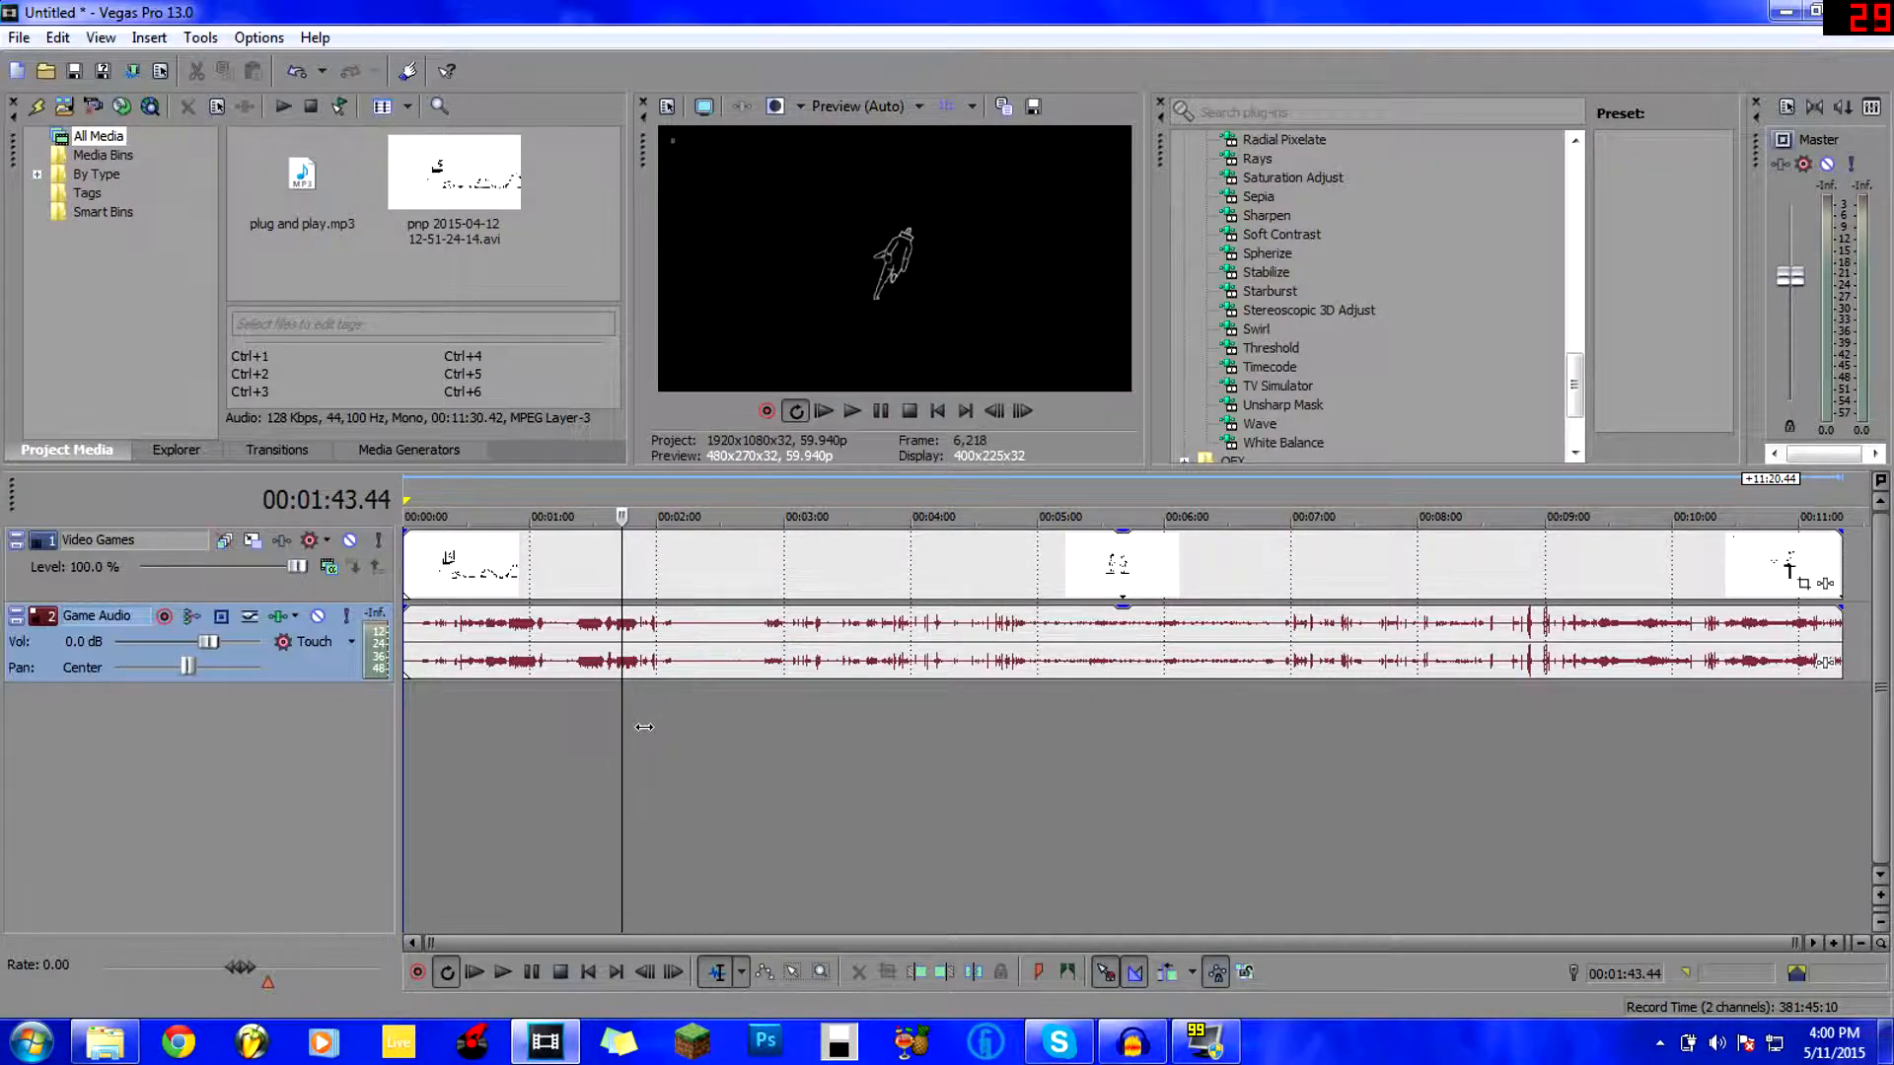
{"action": "left_click", "coordinate": [533, 746]}
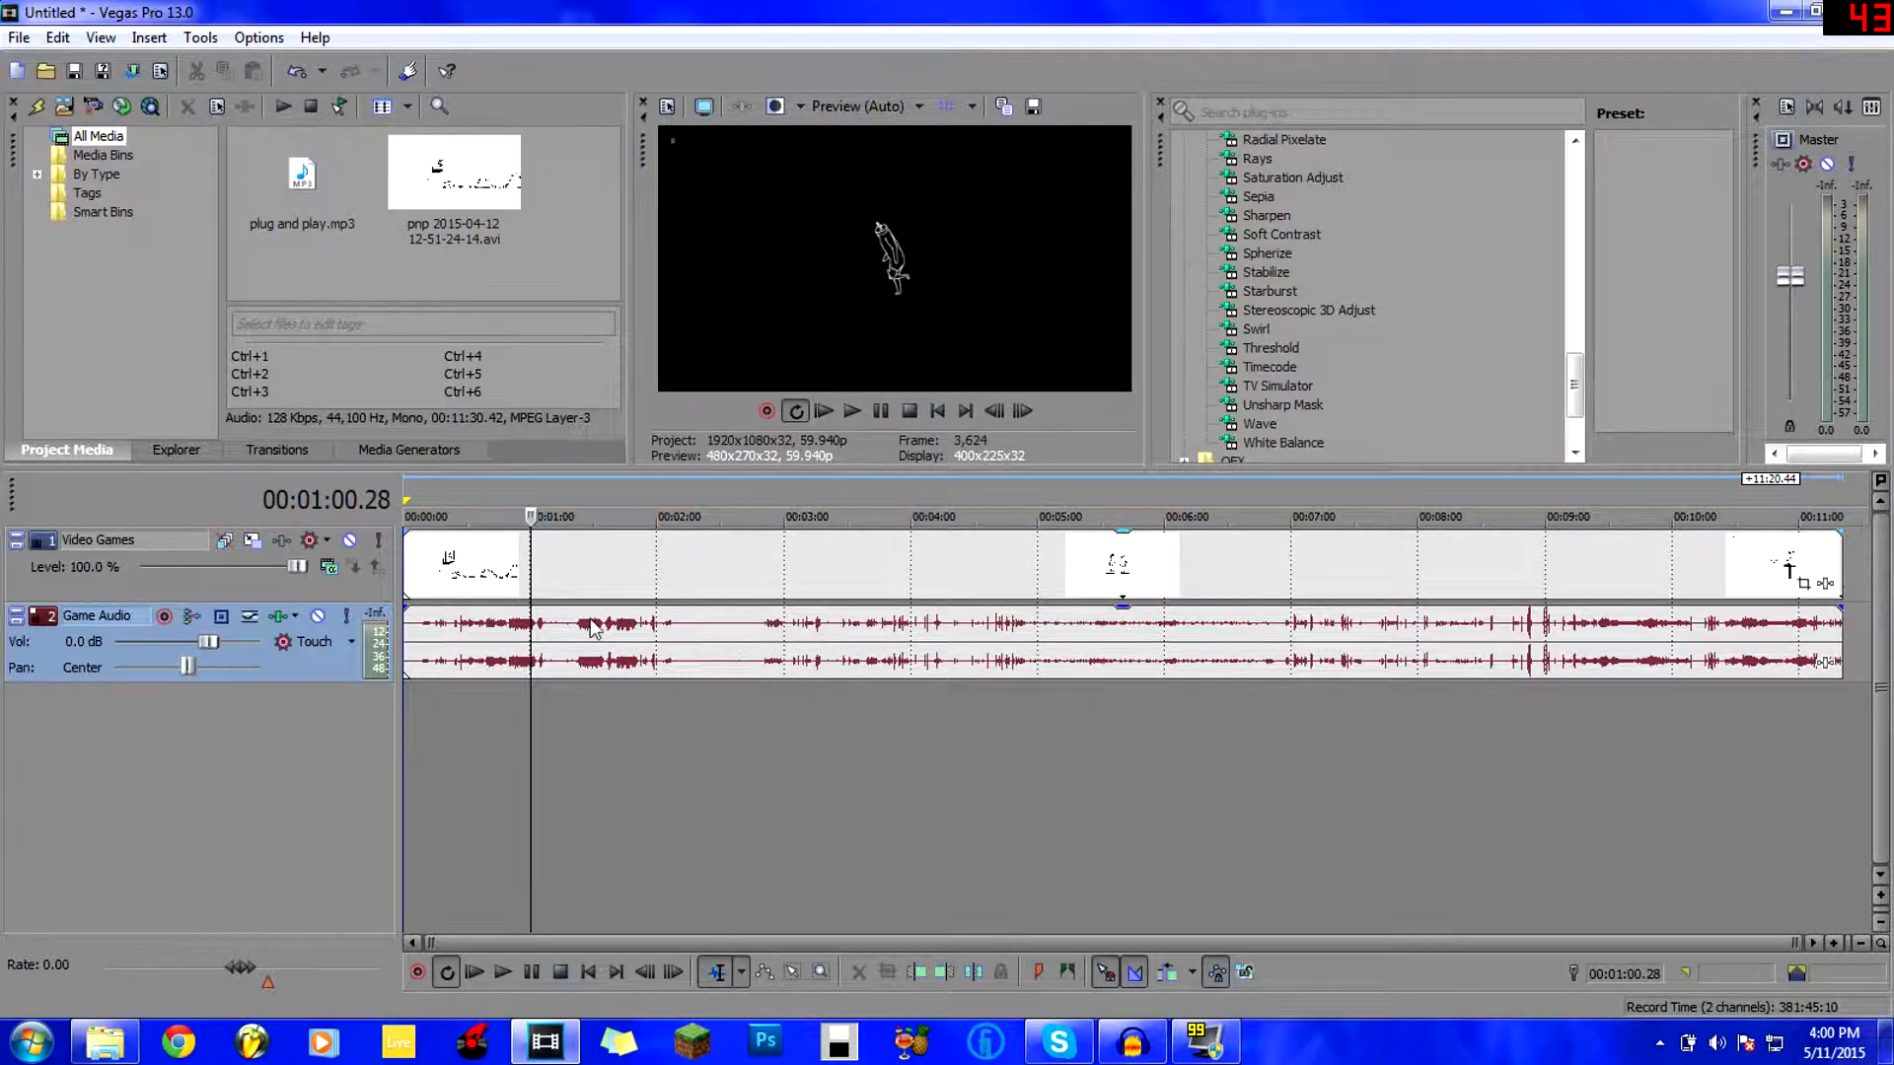
{"action": "left_click", "coordinate": [505, 574]}
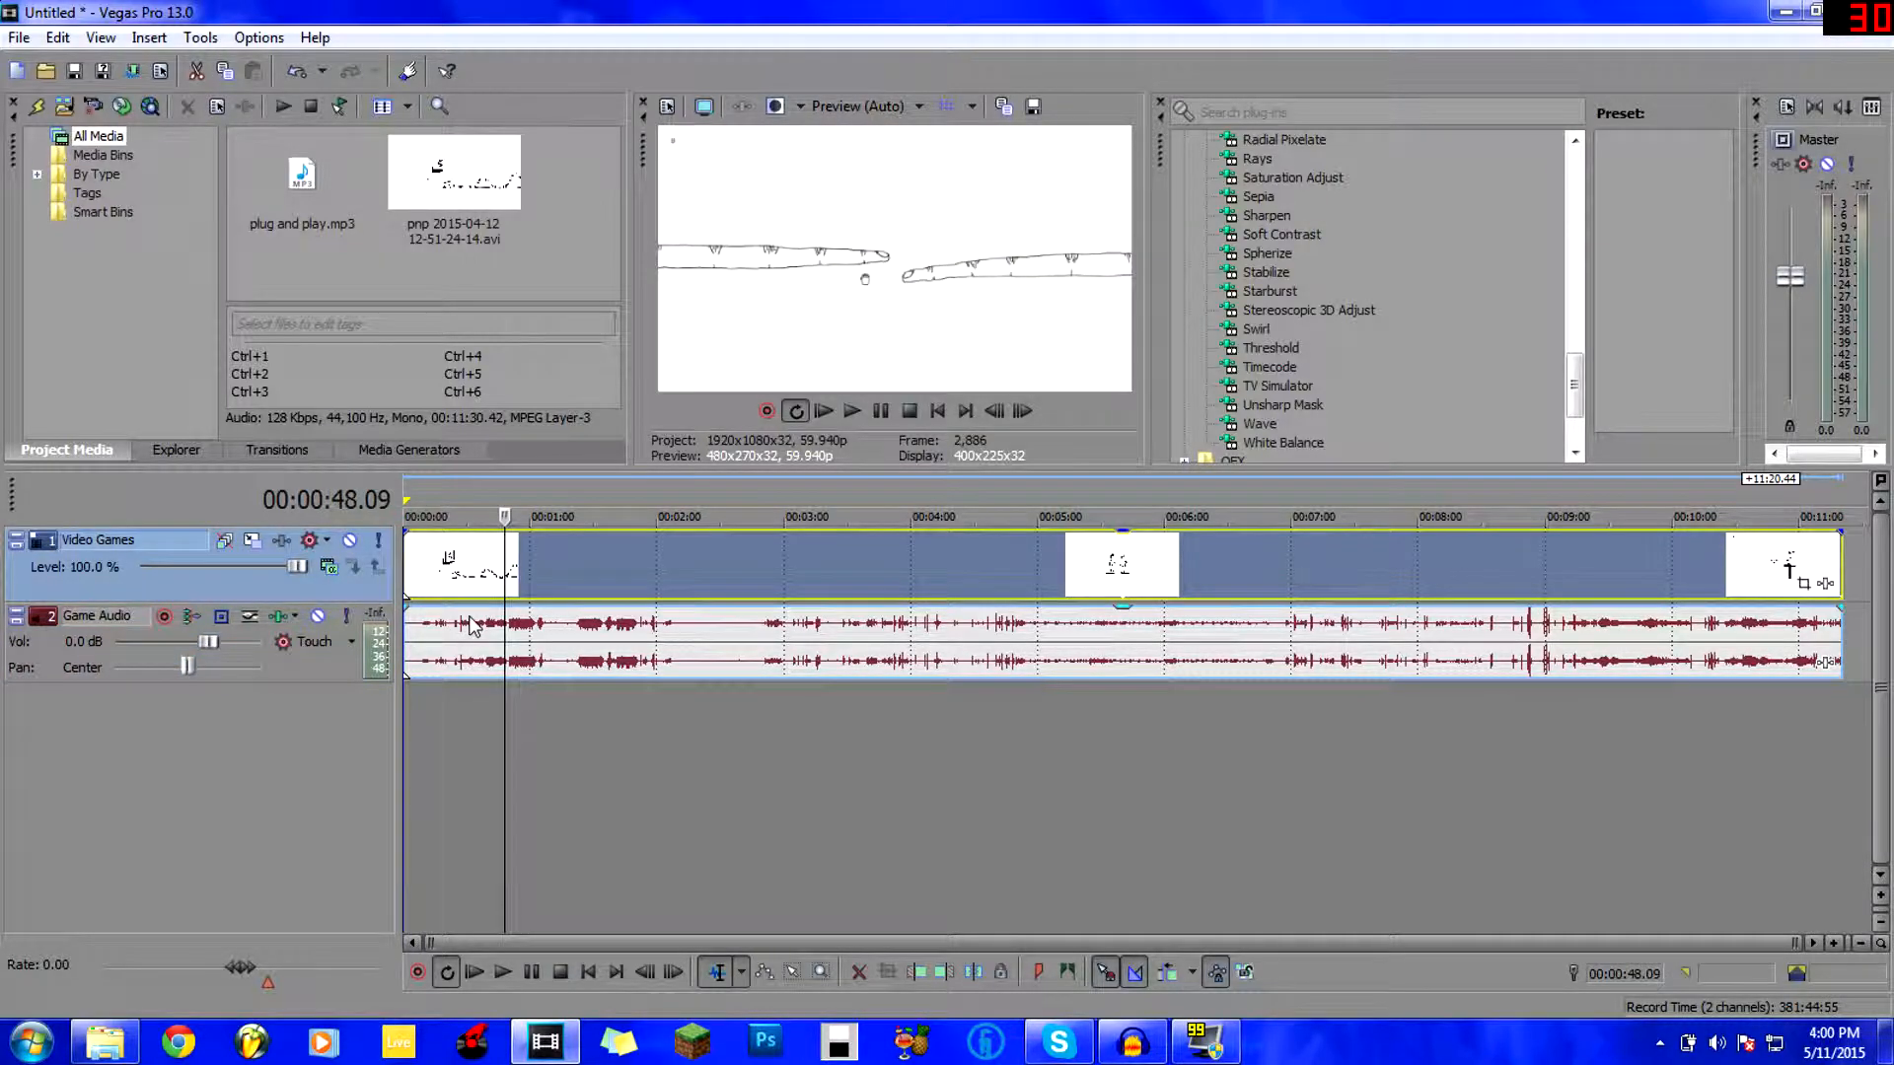
{"action": "left_click", "coordinate": [470, 631]}
Drag the Video Games and Game Audio clips right so they start near 0:59.
{"action": "left_click_drag", "start_coordinate": [568, 545], "coordinate": [606, 572]}
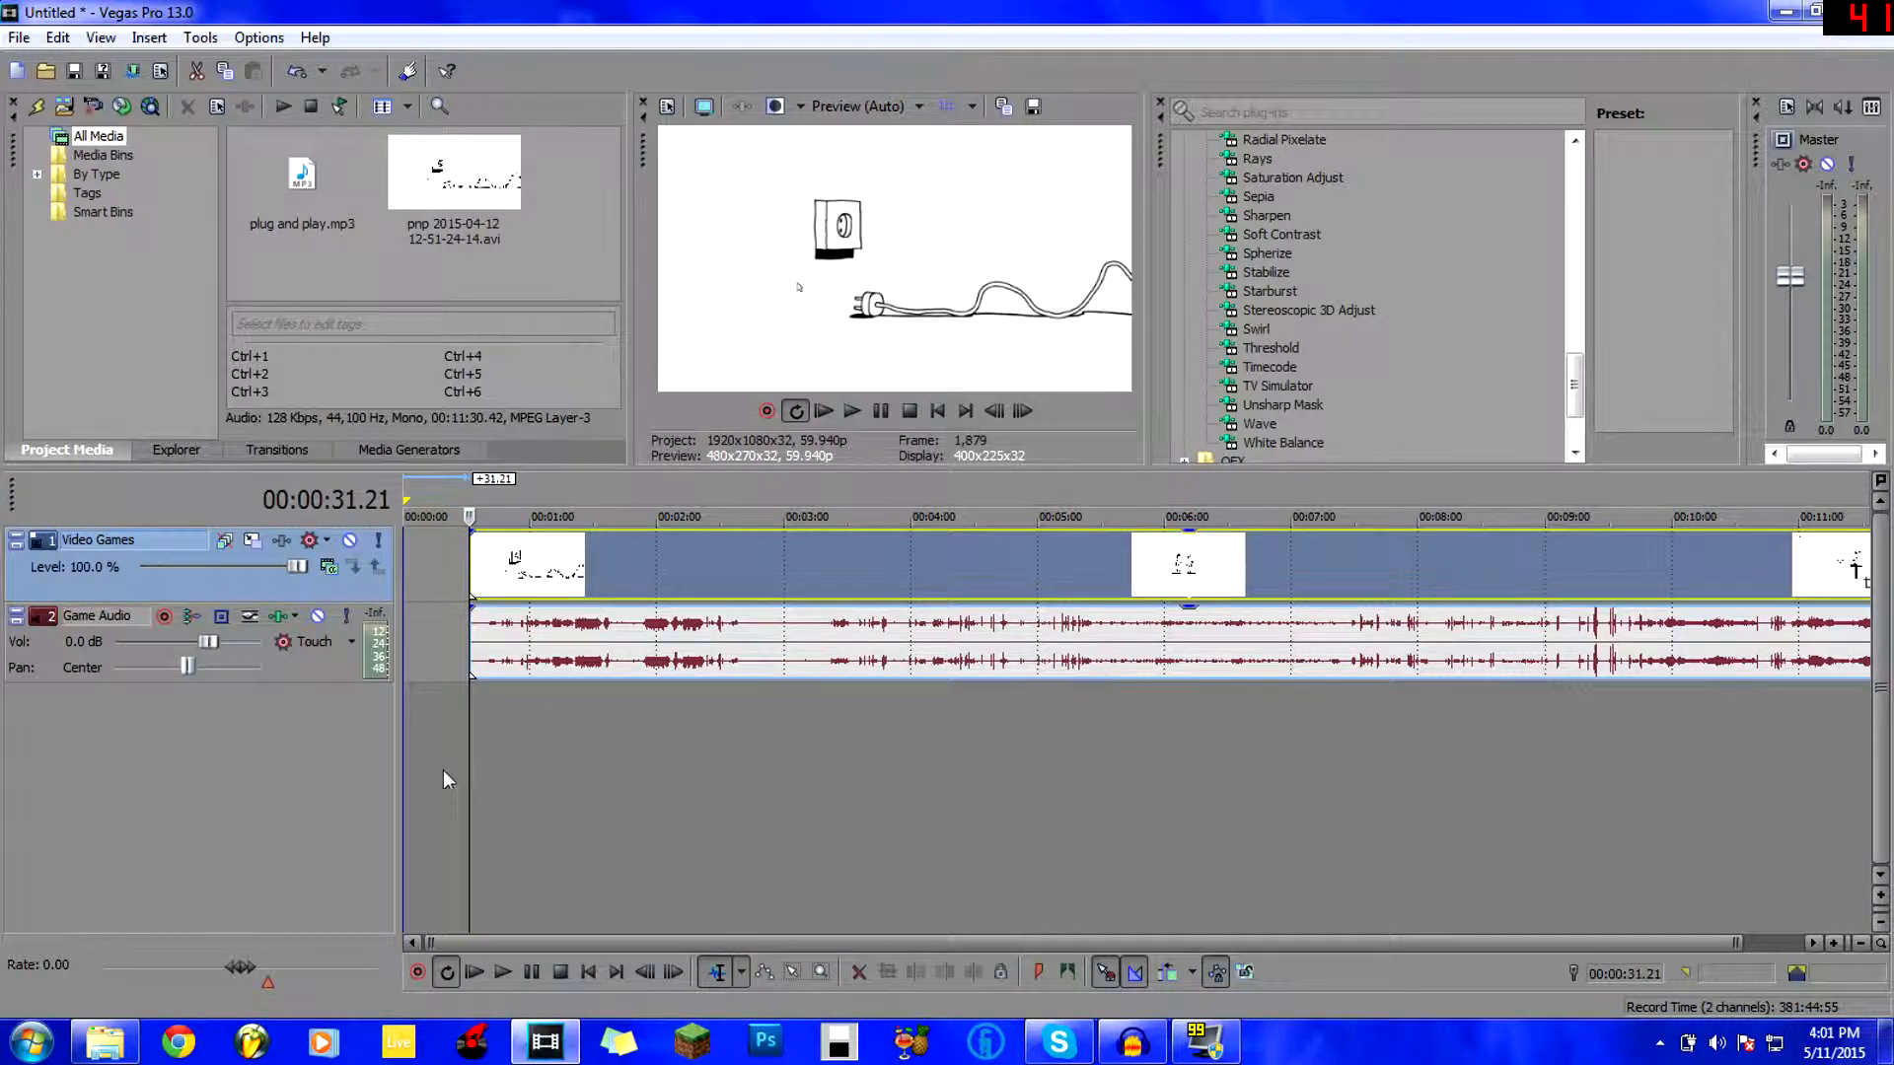
{"action": "left_click", "coordinate": [548, 731]}
{"action": "left_click", "coordinate": [453, 706]}
{"action": "left_click", "coordinate": [576, 712]}
{"action": "left_click", "coordinate": [671, 703]}
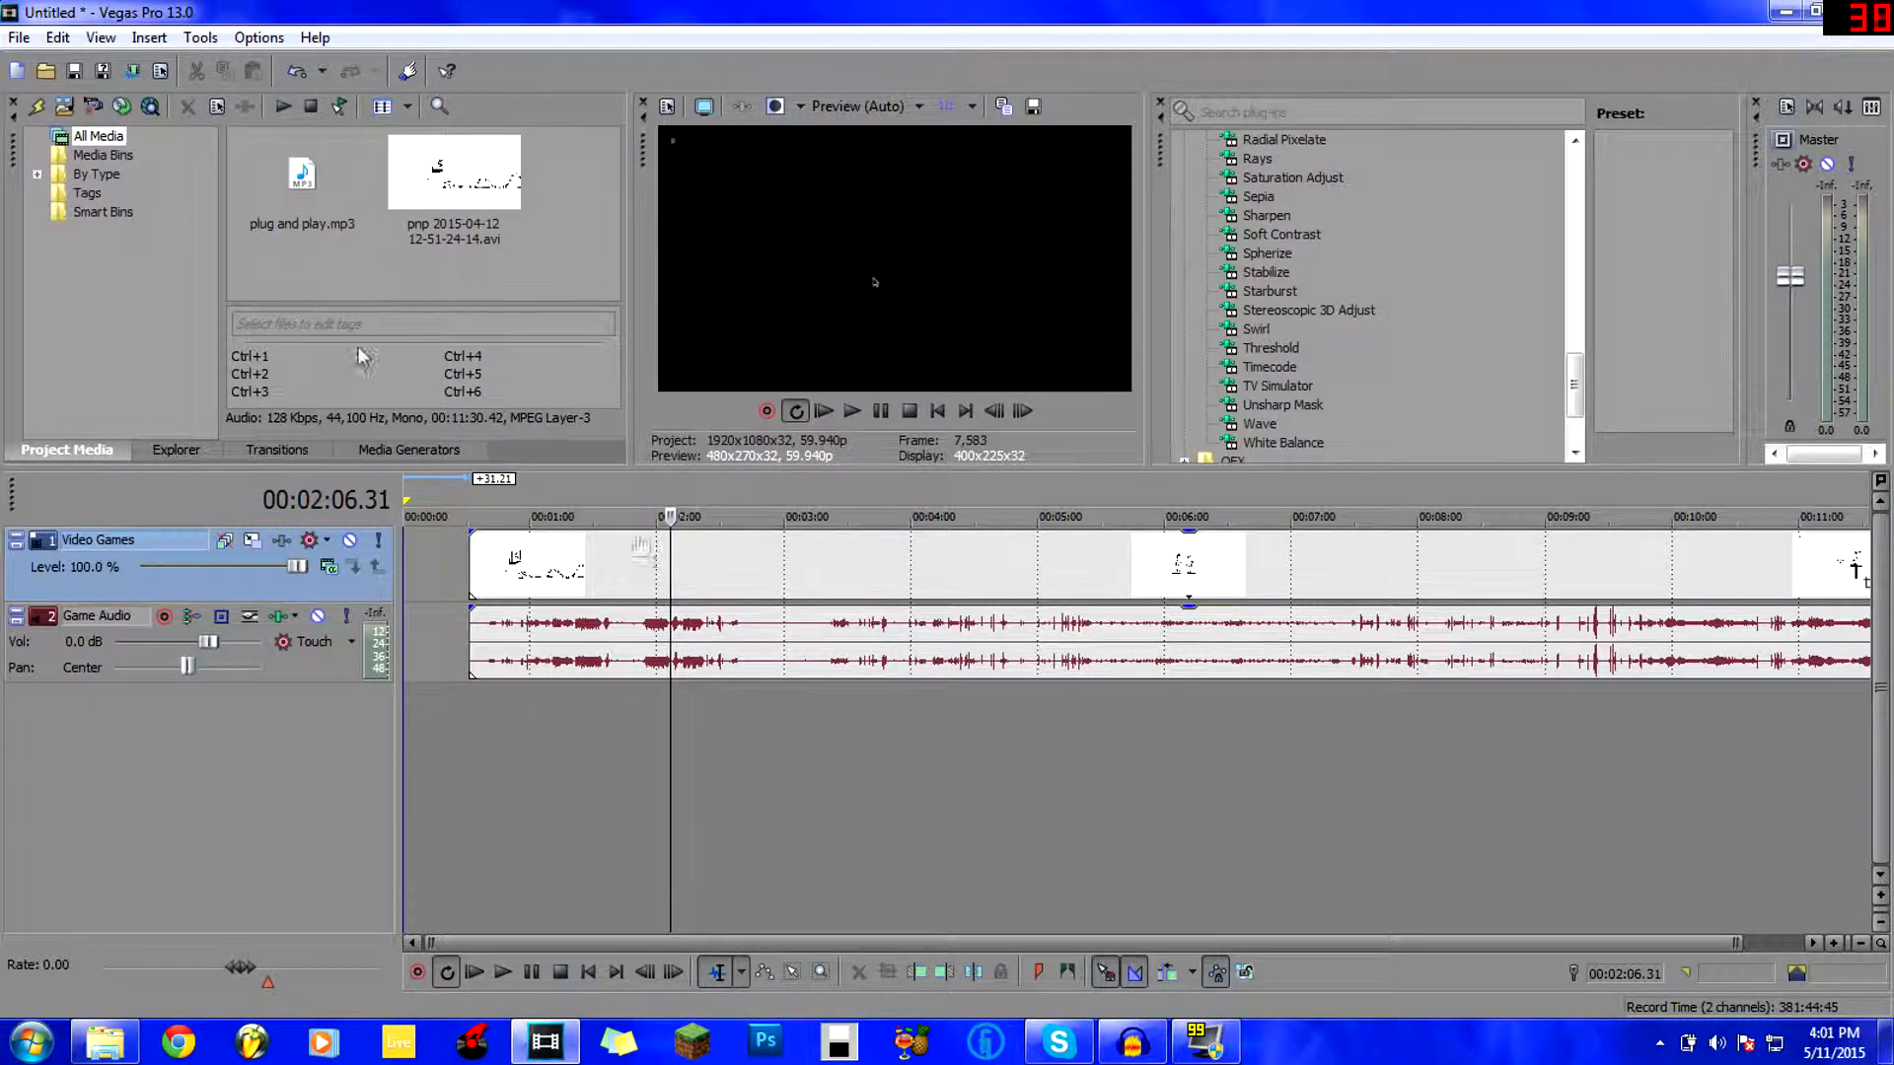
{"action": "left_click_drag", "start_coordinate": [525, 574], "coordinate": [573, 559]}
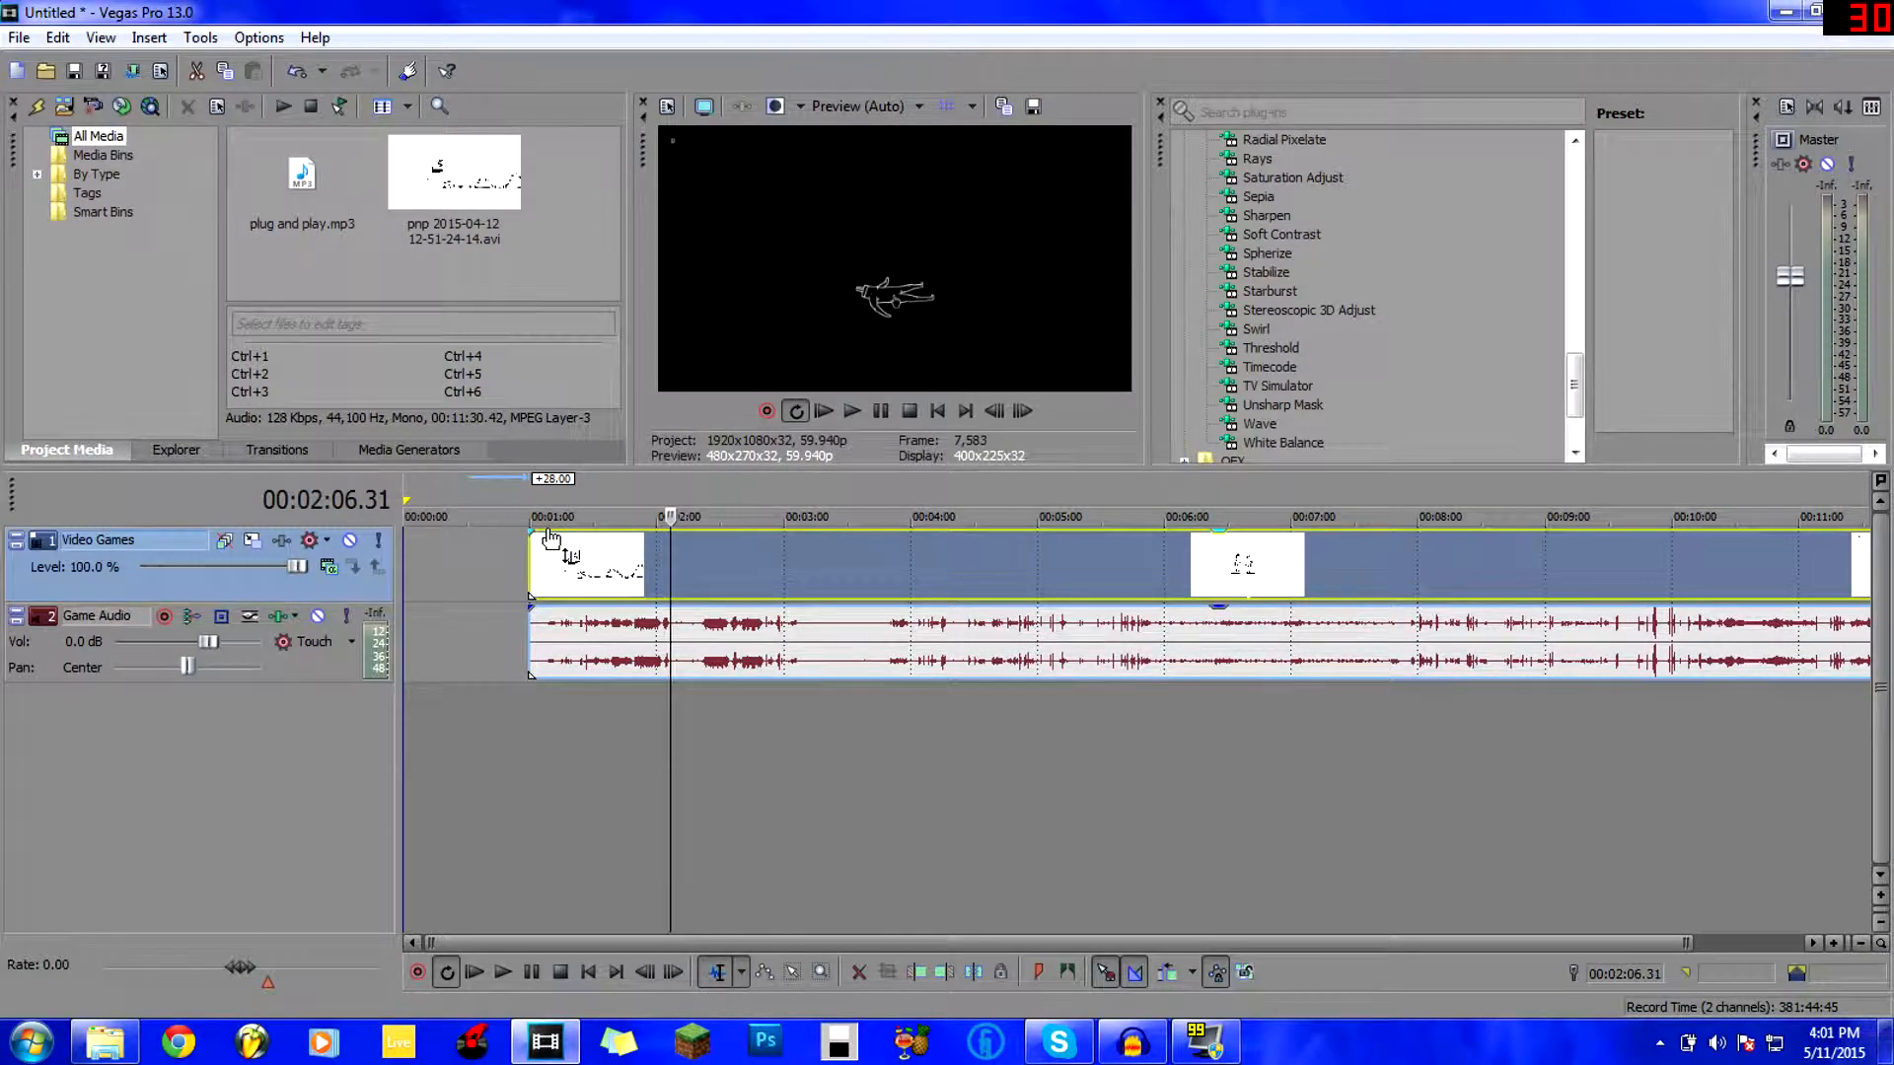
{"action": "left_click", "coordinate": [517, 560]}
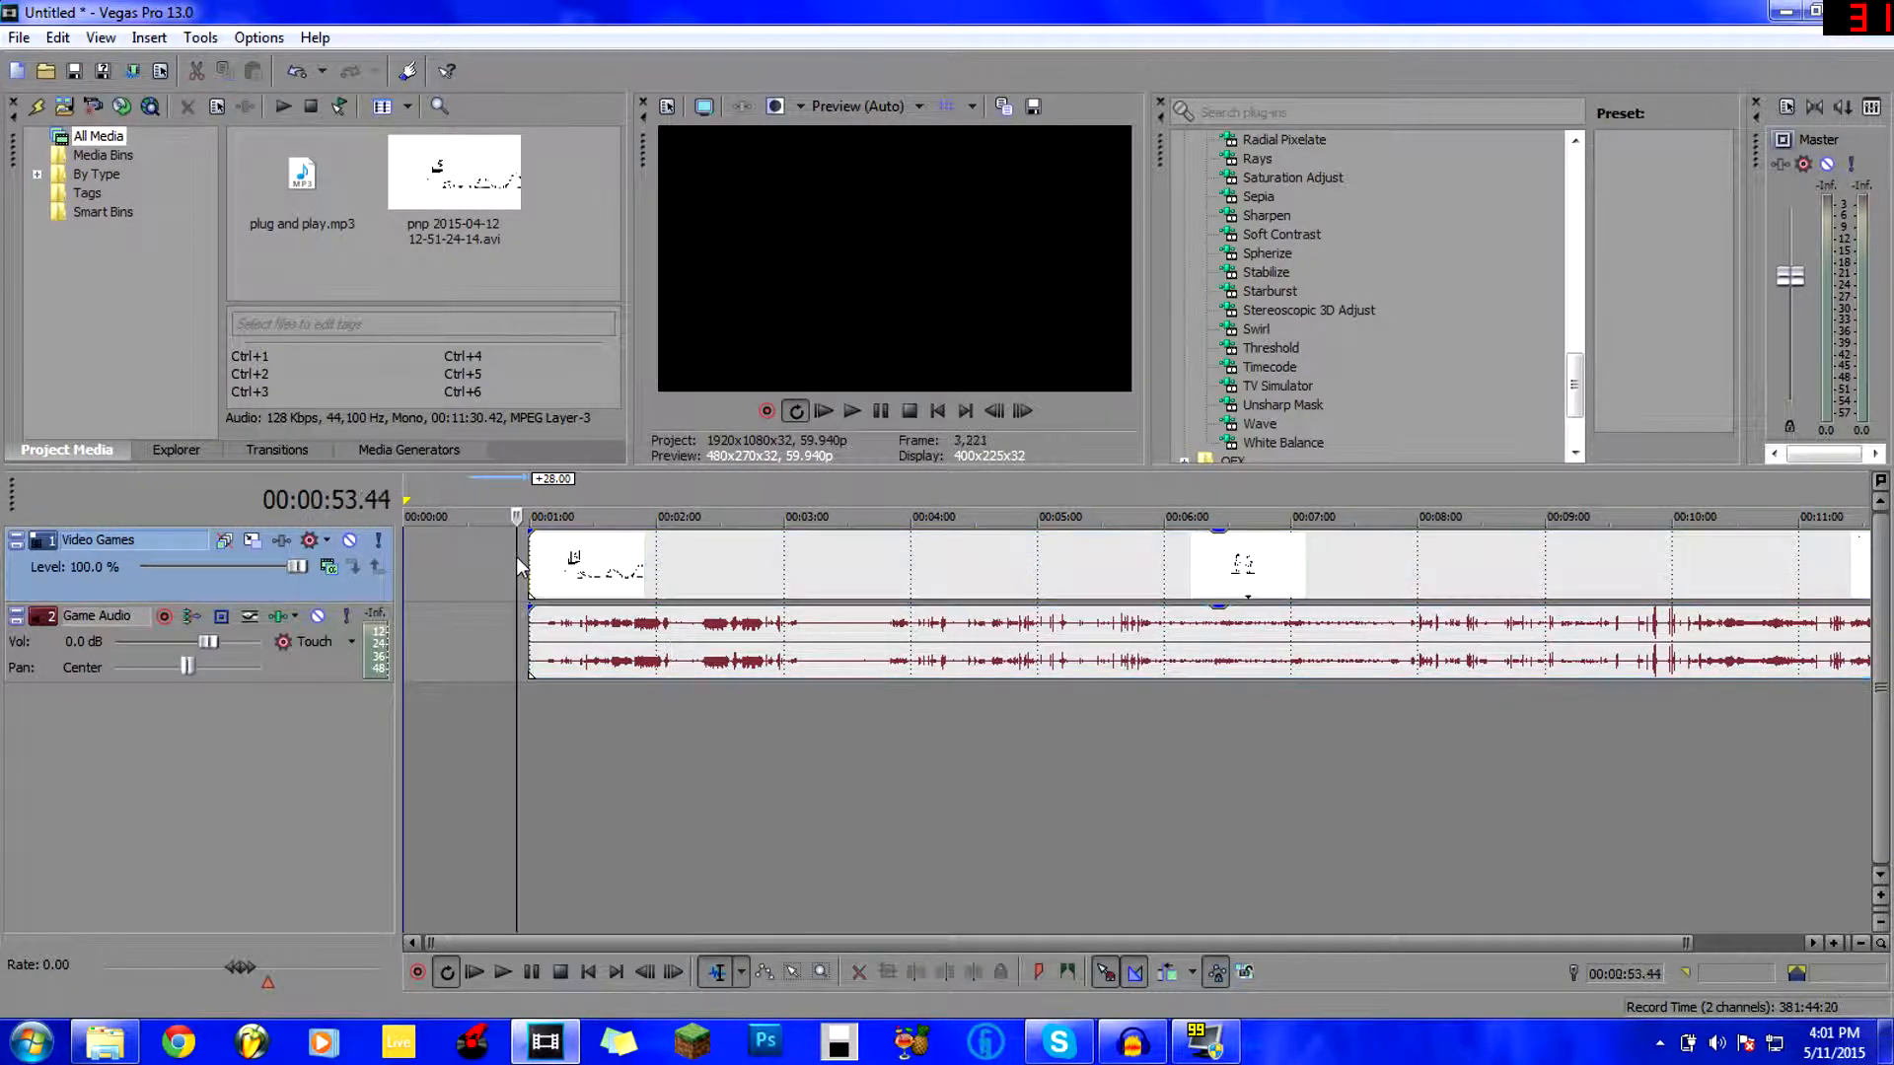
{"action": "left_click", "coordinate": [533, 725]}
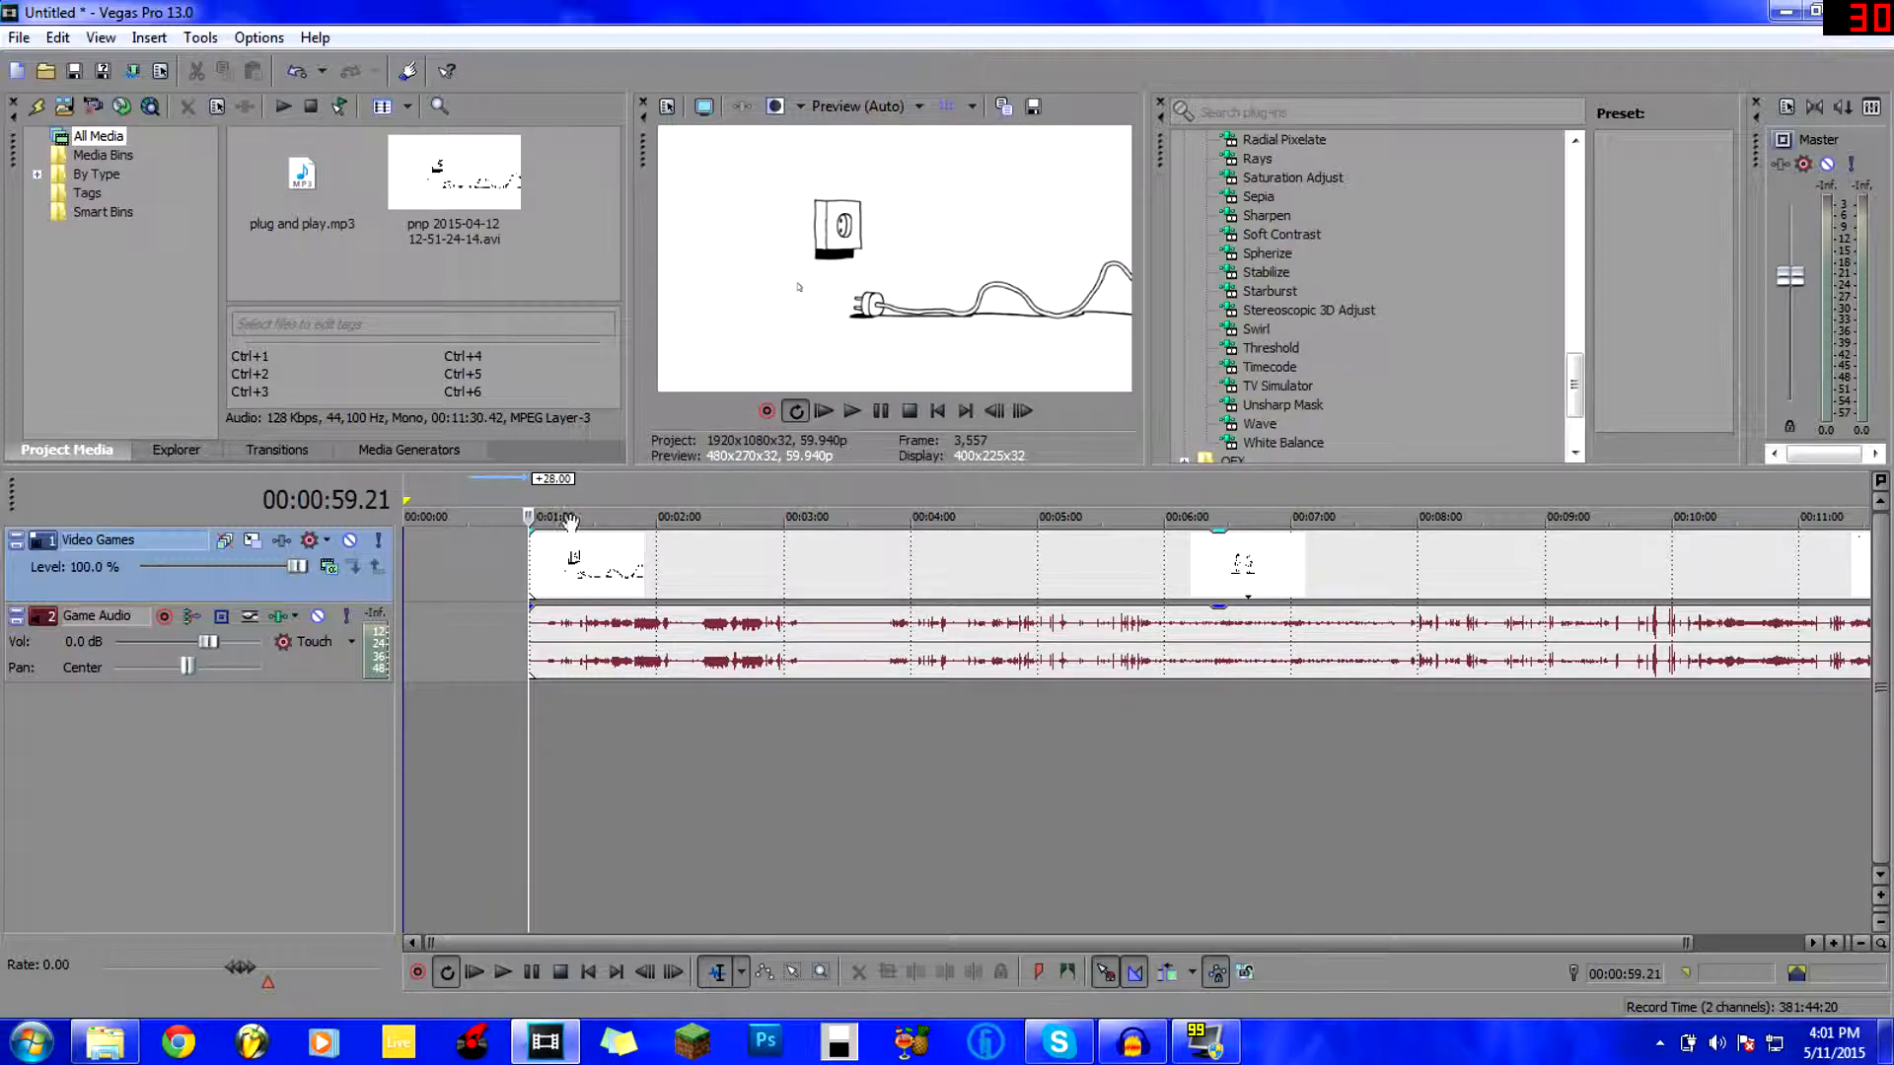
Drag intro 2014 november.mp4 from Videos > 2 year GBFTW into Vegas's Project Media.
{"action": "left_click", "coordinate": [106, 1041]}
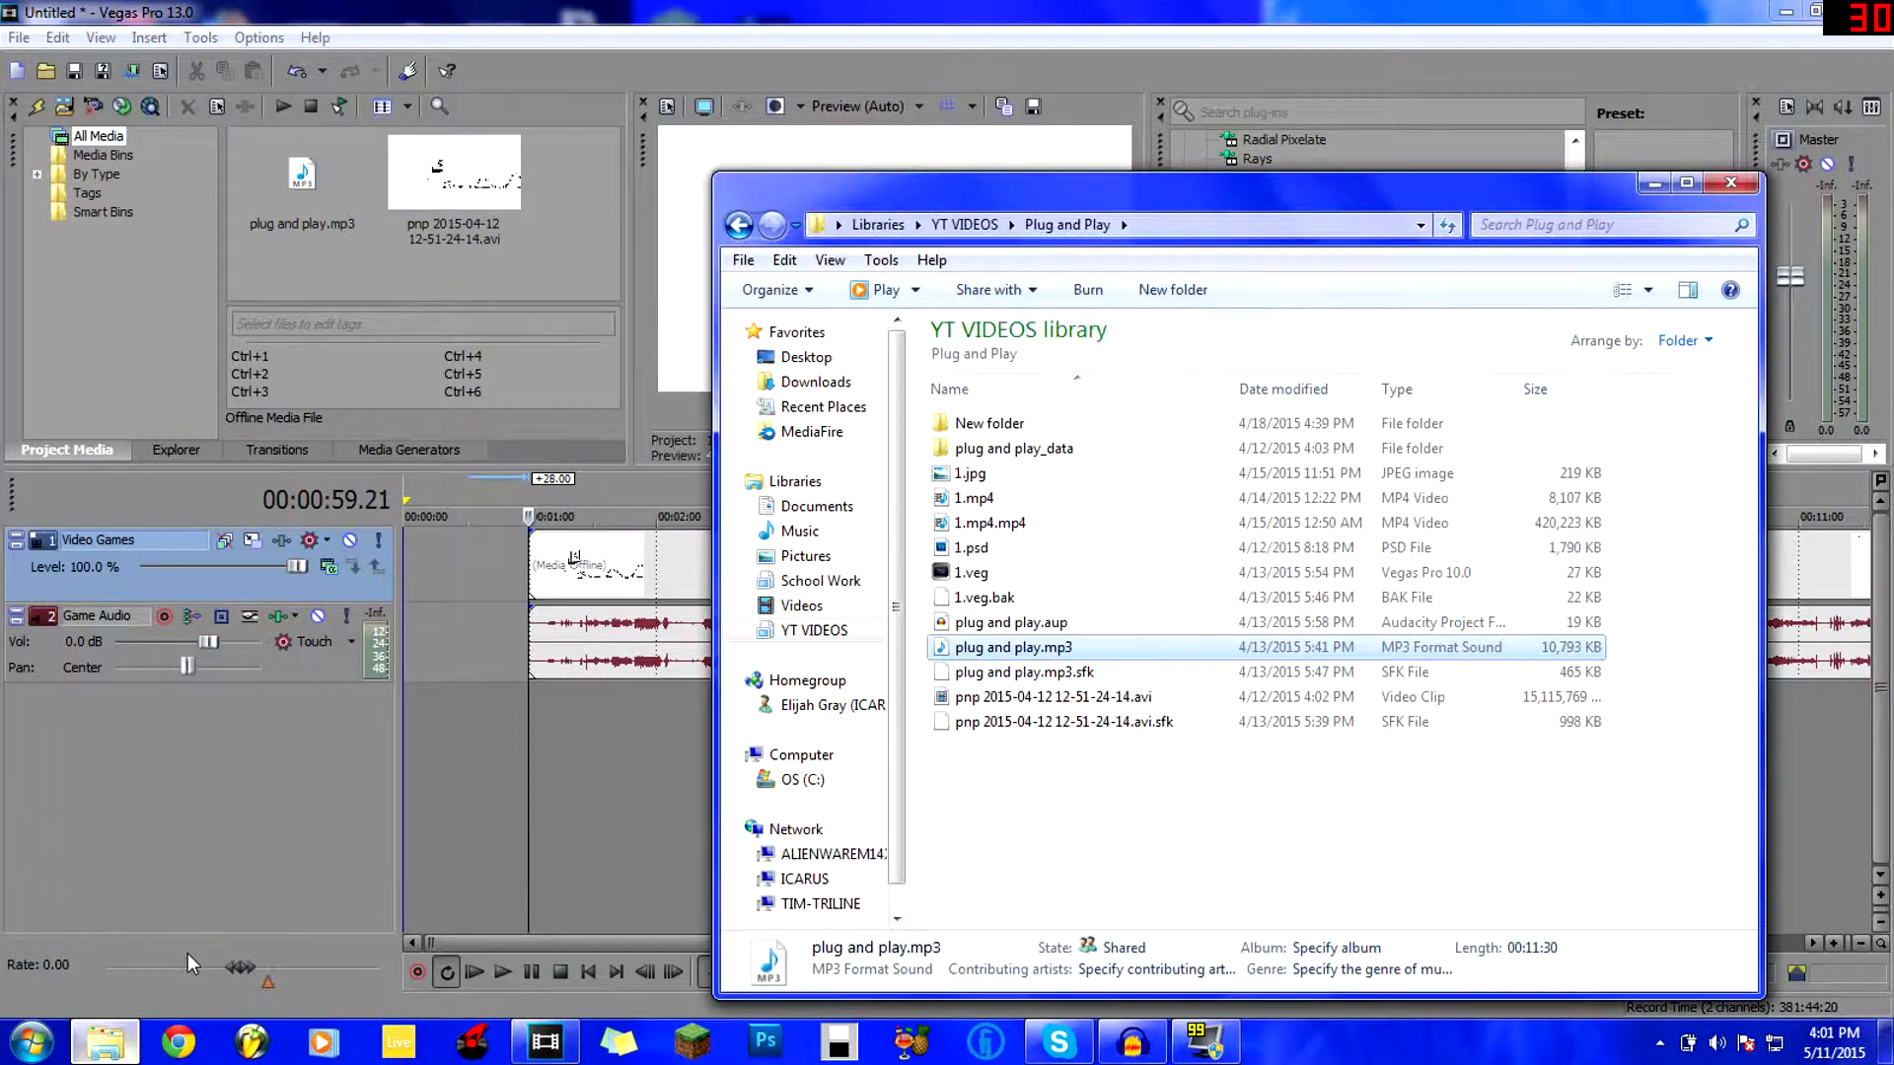
{"action": "left_click_drag", "start_coordinate": [833, 192], "coordinate": [304, 164]}
{"action": "left_click", "coordinate": [273, 578]}
{"action": "left_click", "coordinate": [460, 446]}
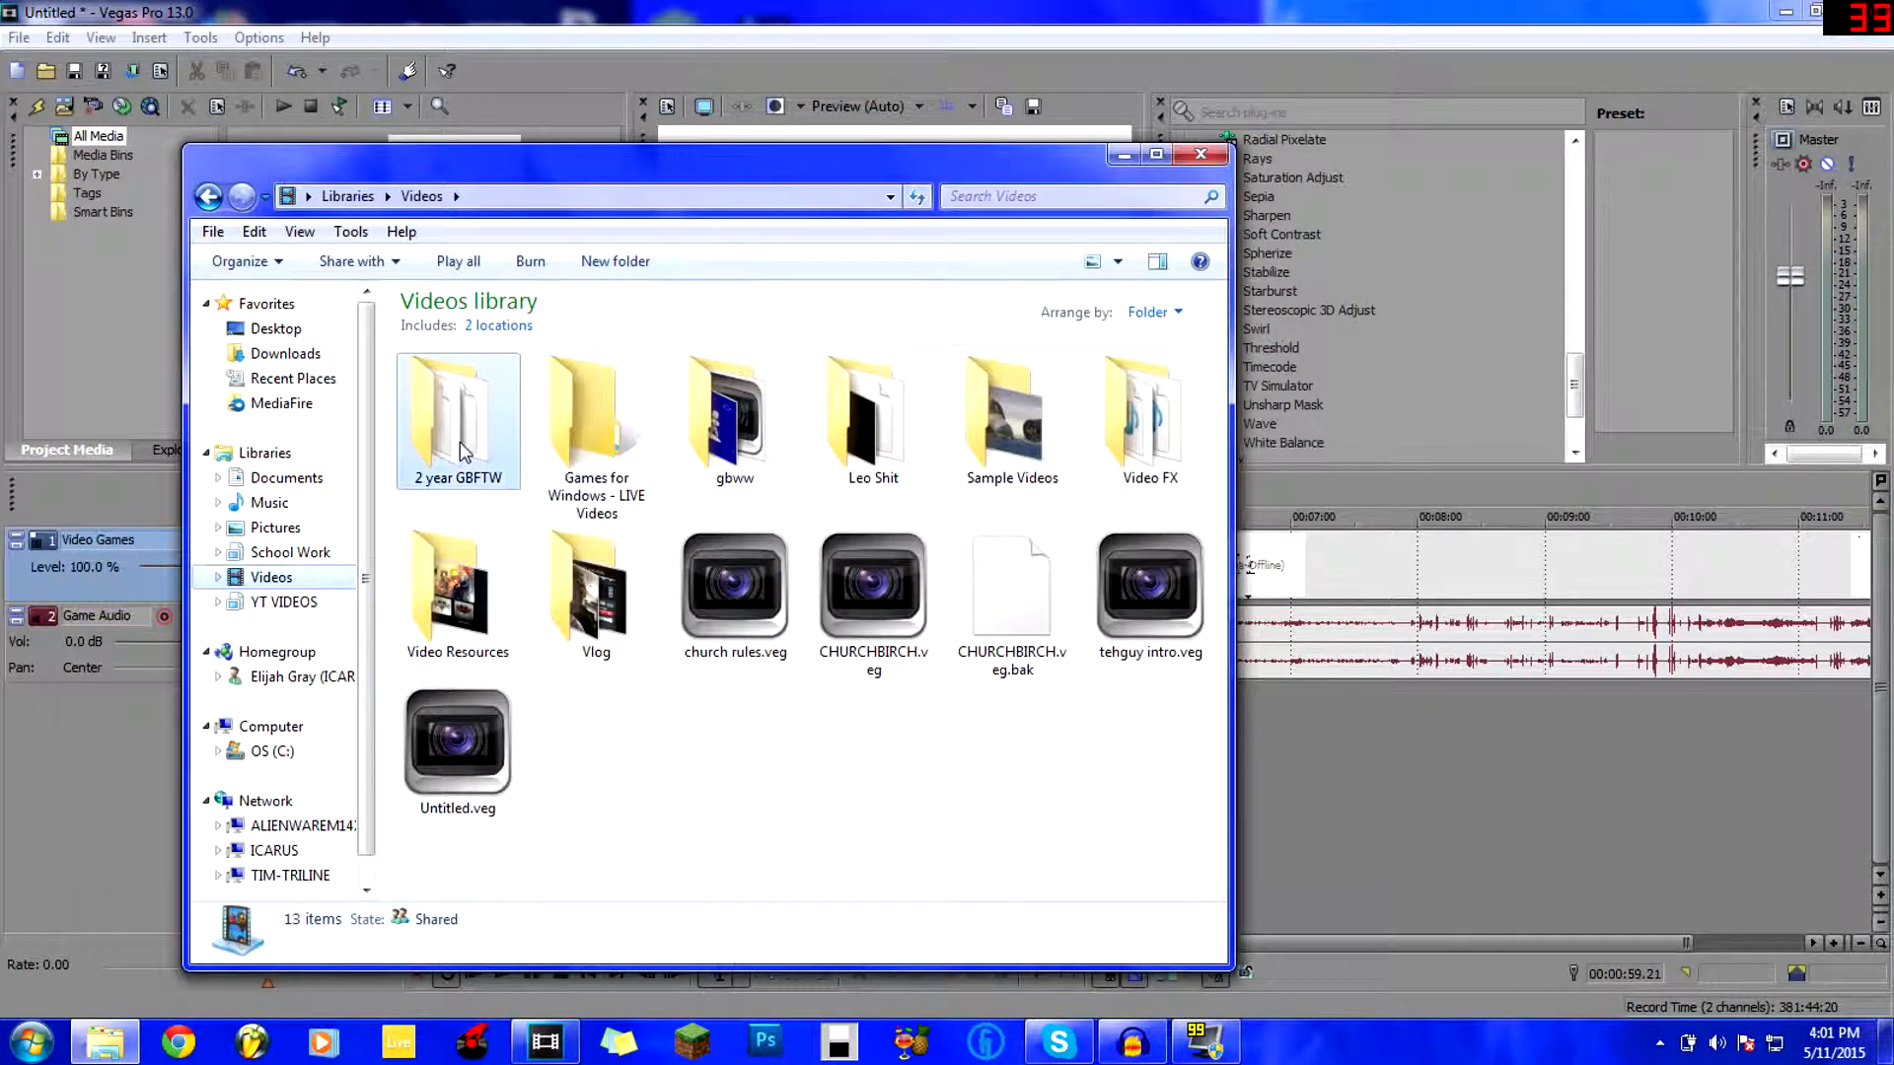
{"action": "double_click", "coordinate": [495, 449]}
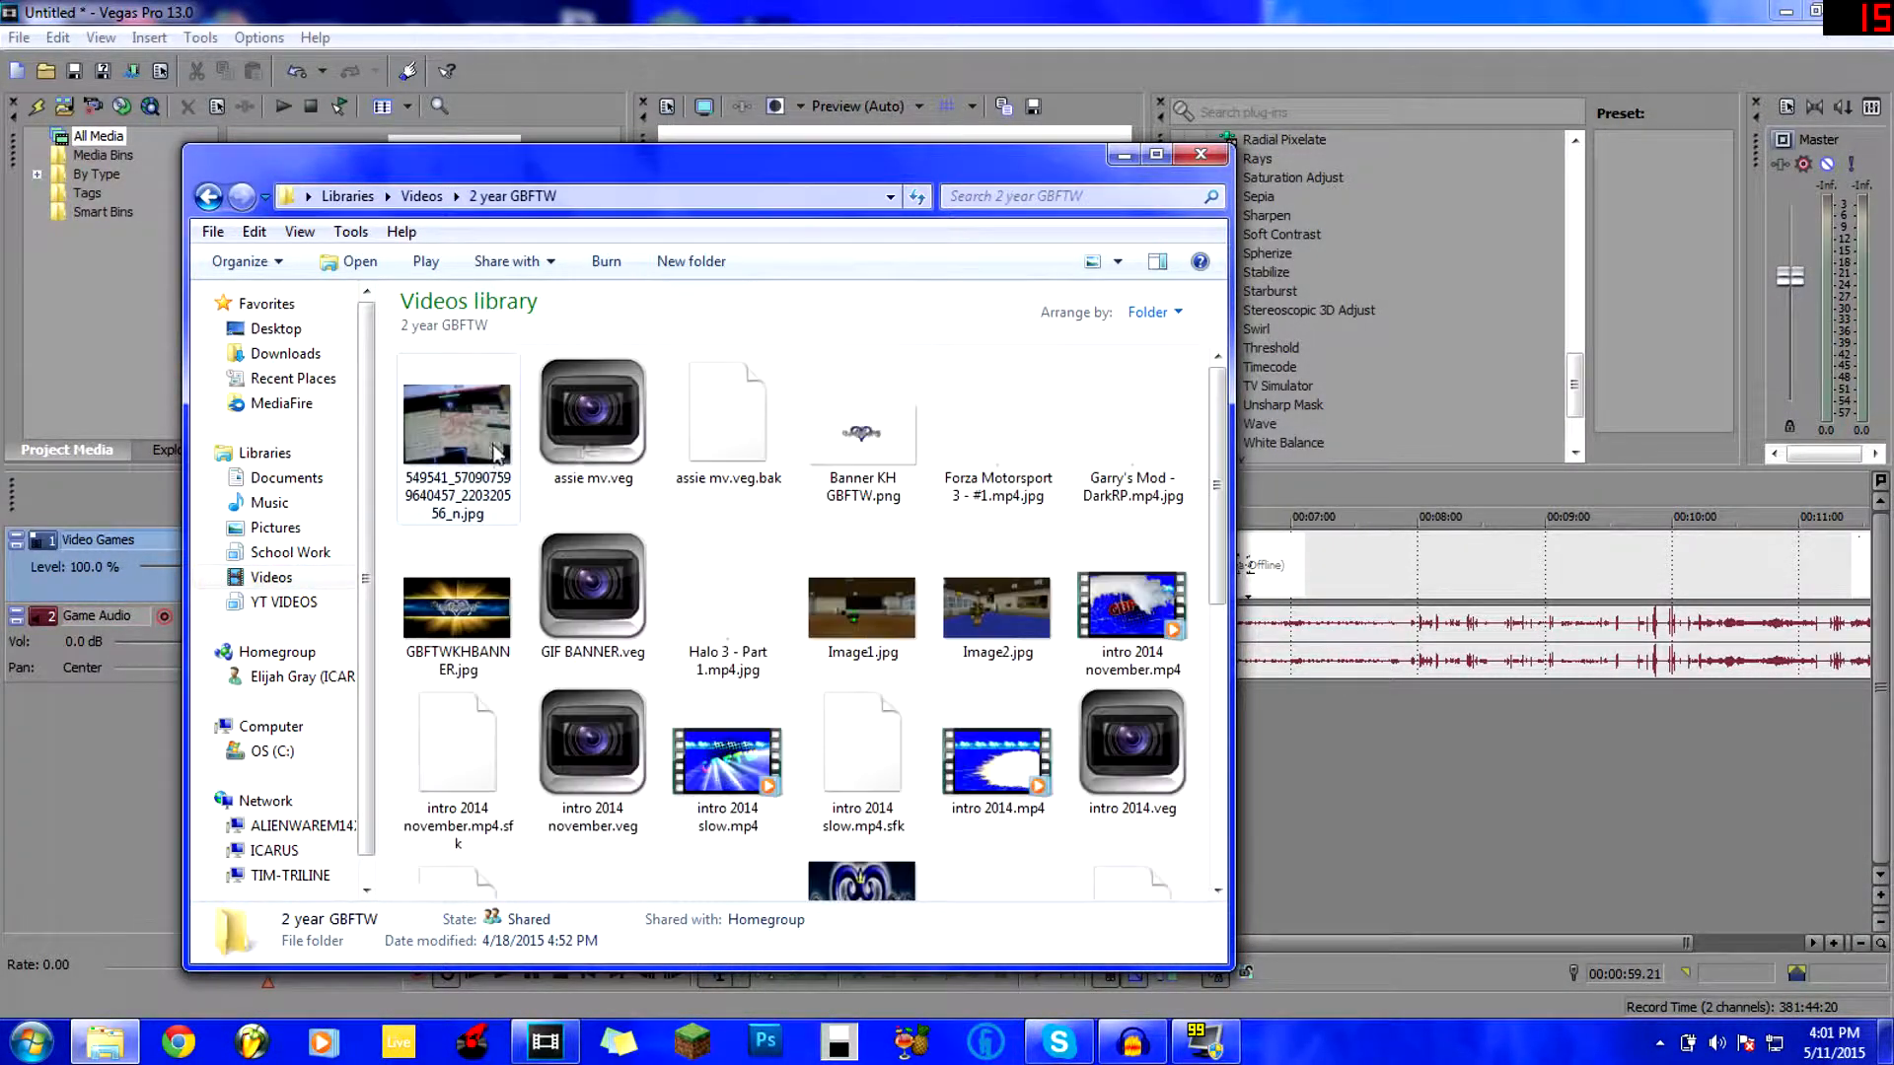
{"action": "scroll", "coordinate": [1209, 541], "scroll_direction": "down", "scroll_amount": 1}
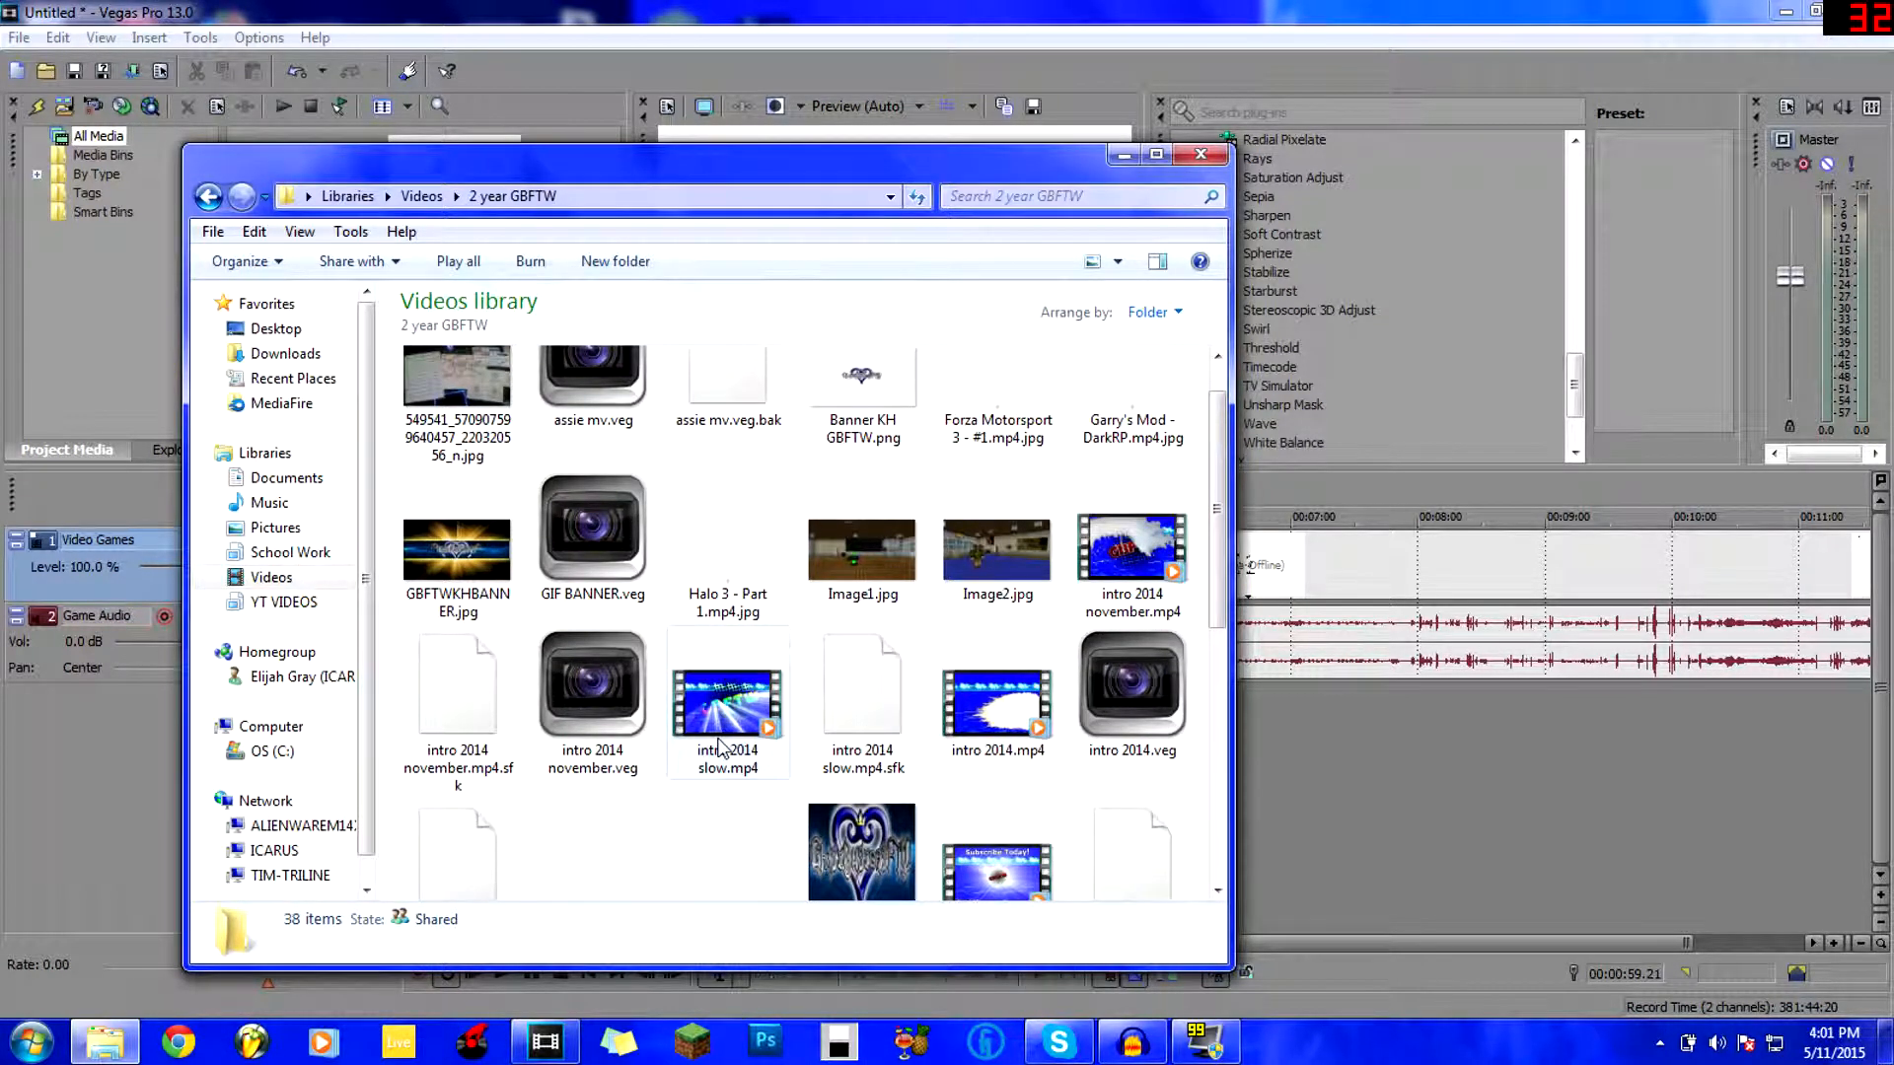
{"action": "left_click_drag", "start_coordinate": [871, 160], "coordinate": [883, 402]}
{"action": "left_click_drag", "start_coordinate": [1115, 811], "coordinate": [347, 258]}
{"action": "left_click", "coordinate": [439, 276]}
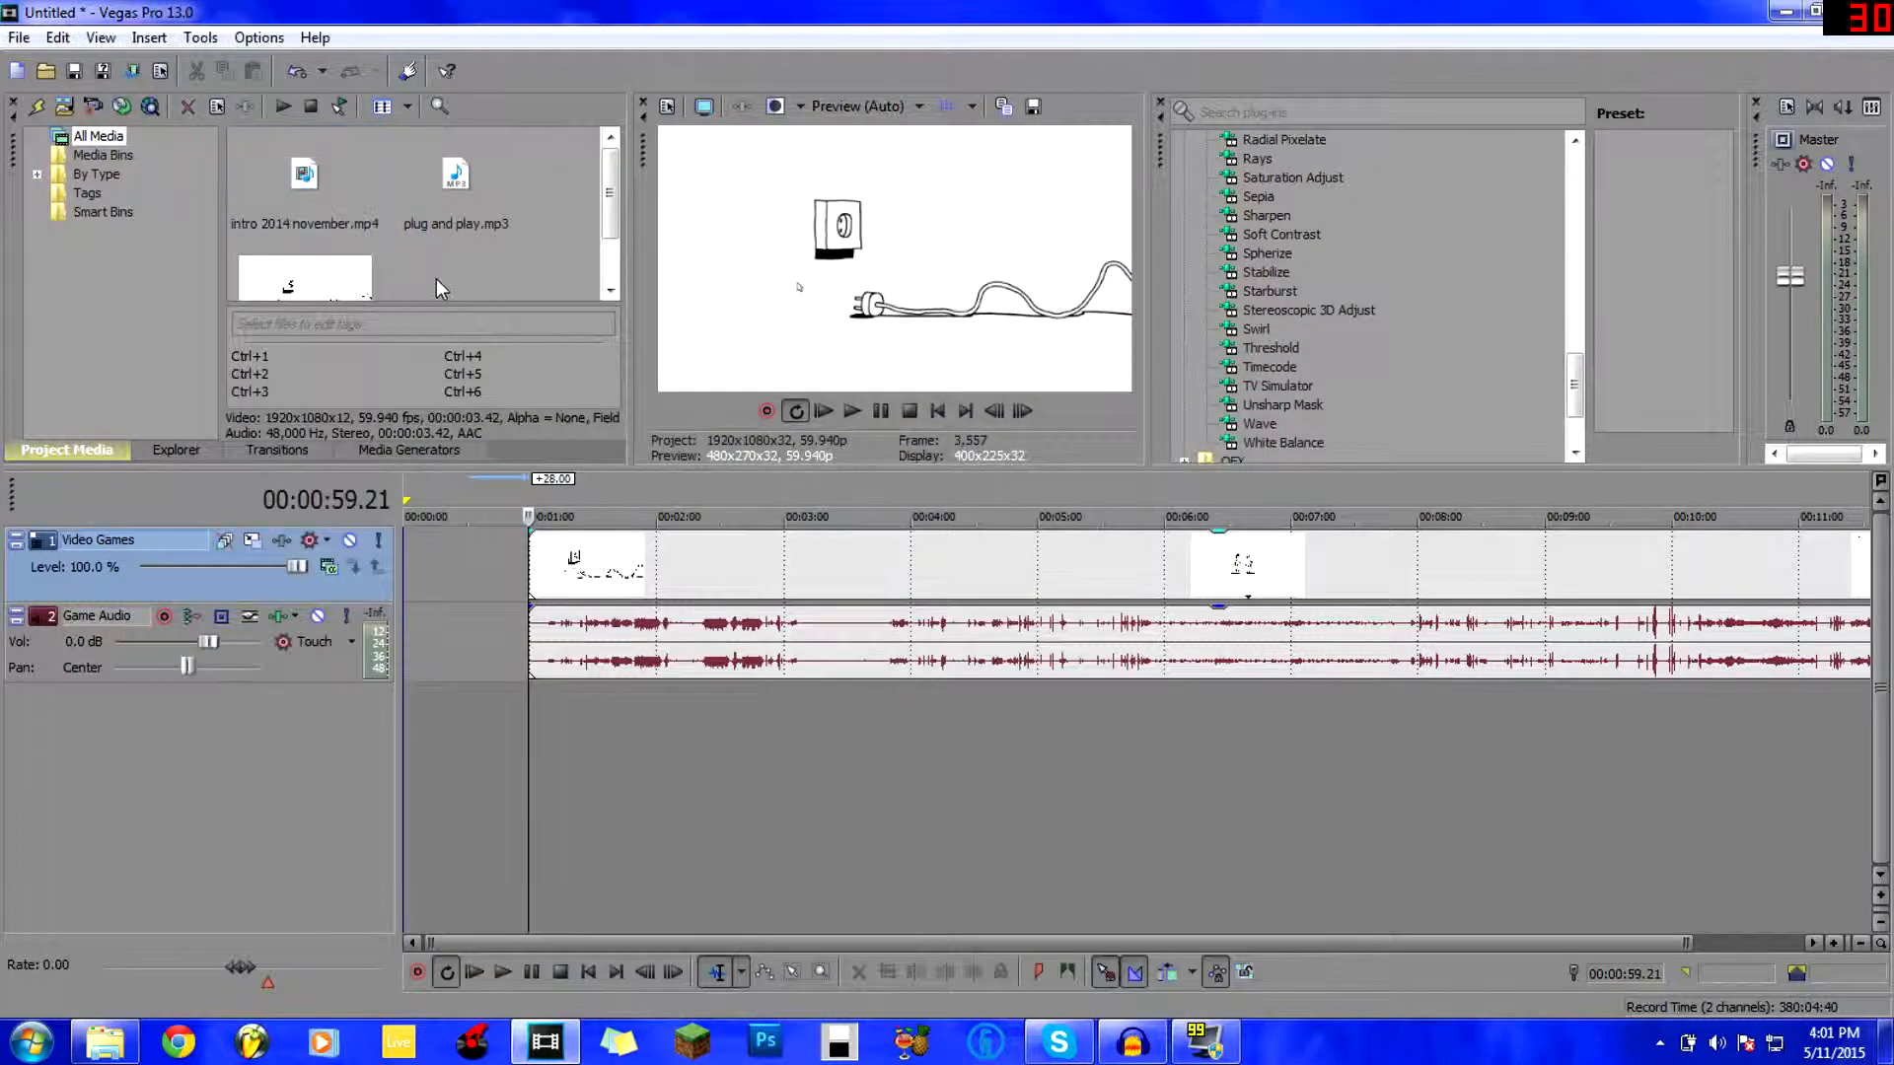
Insert a new video track and drag the intro 2014 november.mp4 clip onto it.
{"action": "left_click", "coordinate": [304, 174]}
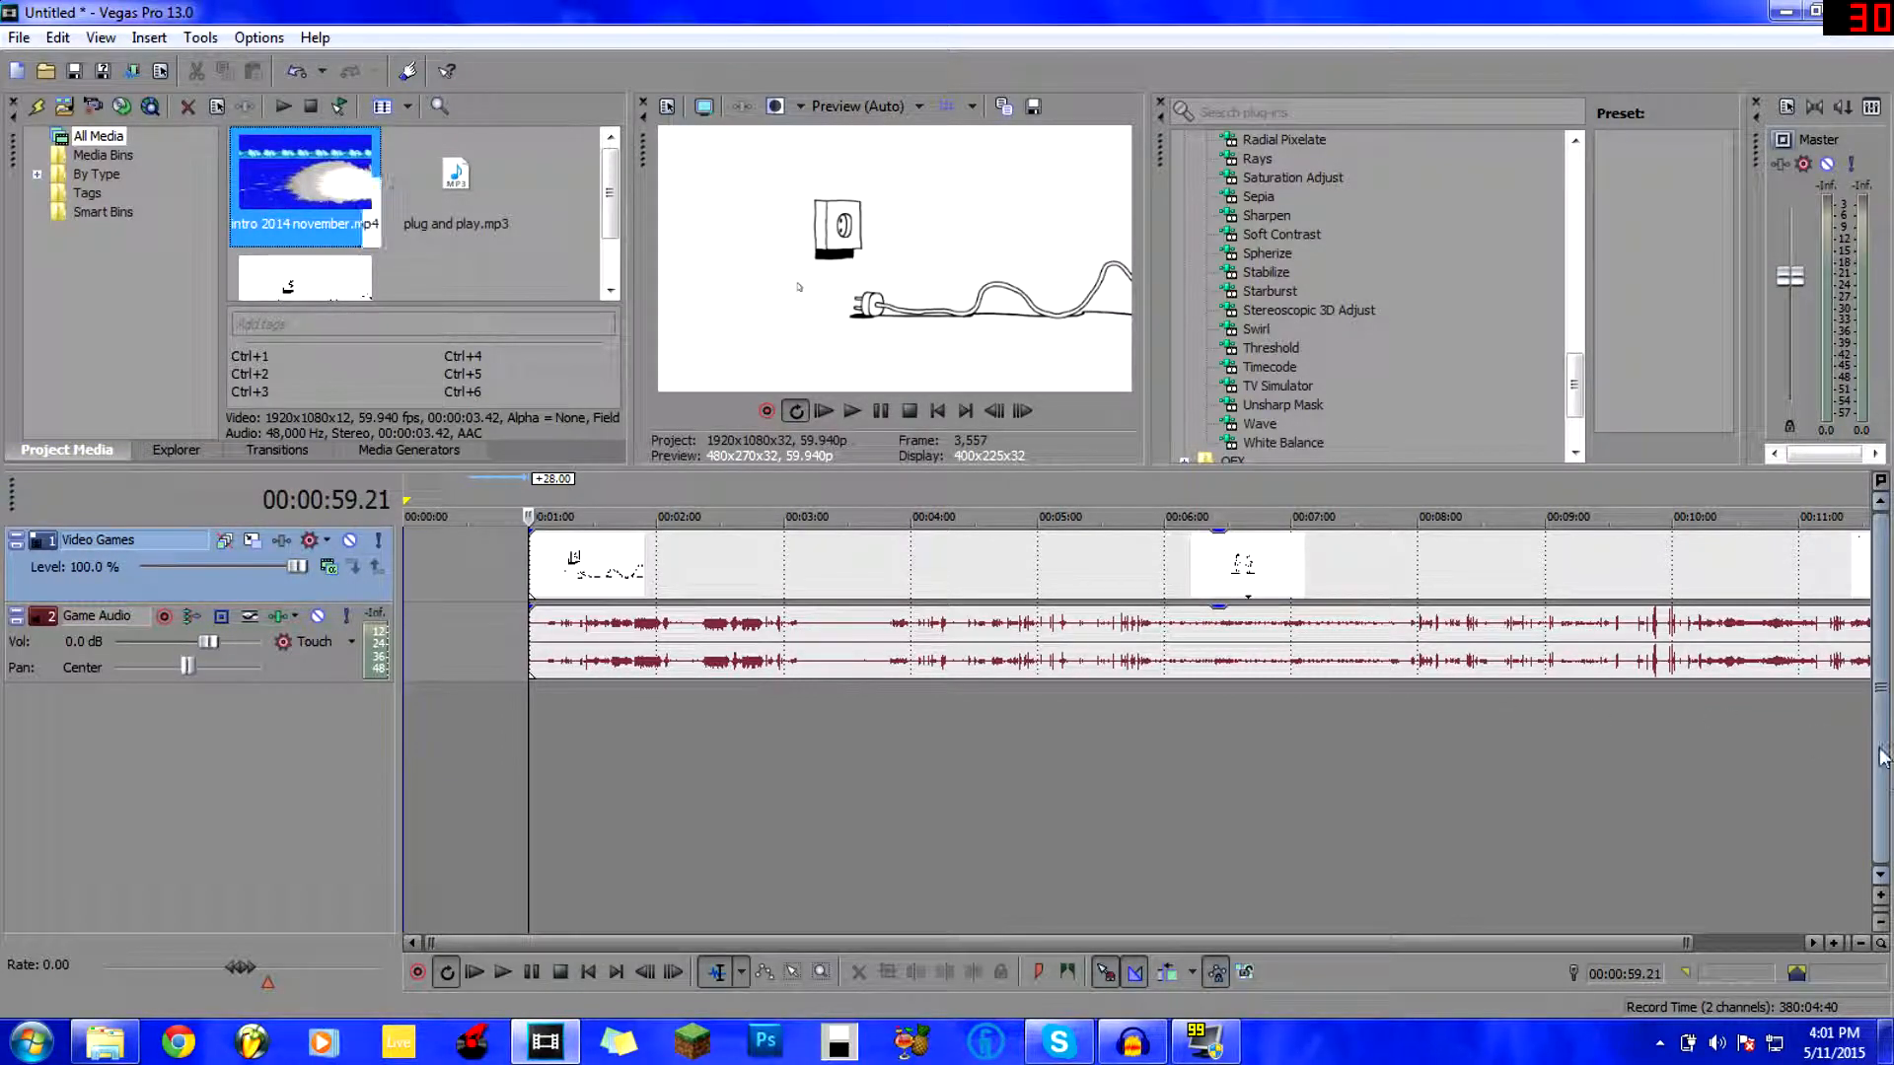
{"action": "left_click", "coordinate": [1882, 755]}
{"action": "right_click", "coordinate": [130, 714]}
{"action": "left_click", "coordinate": [190, 779]}
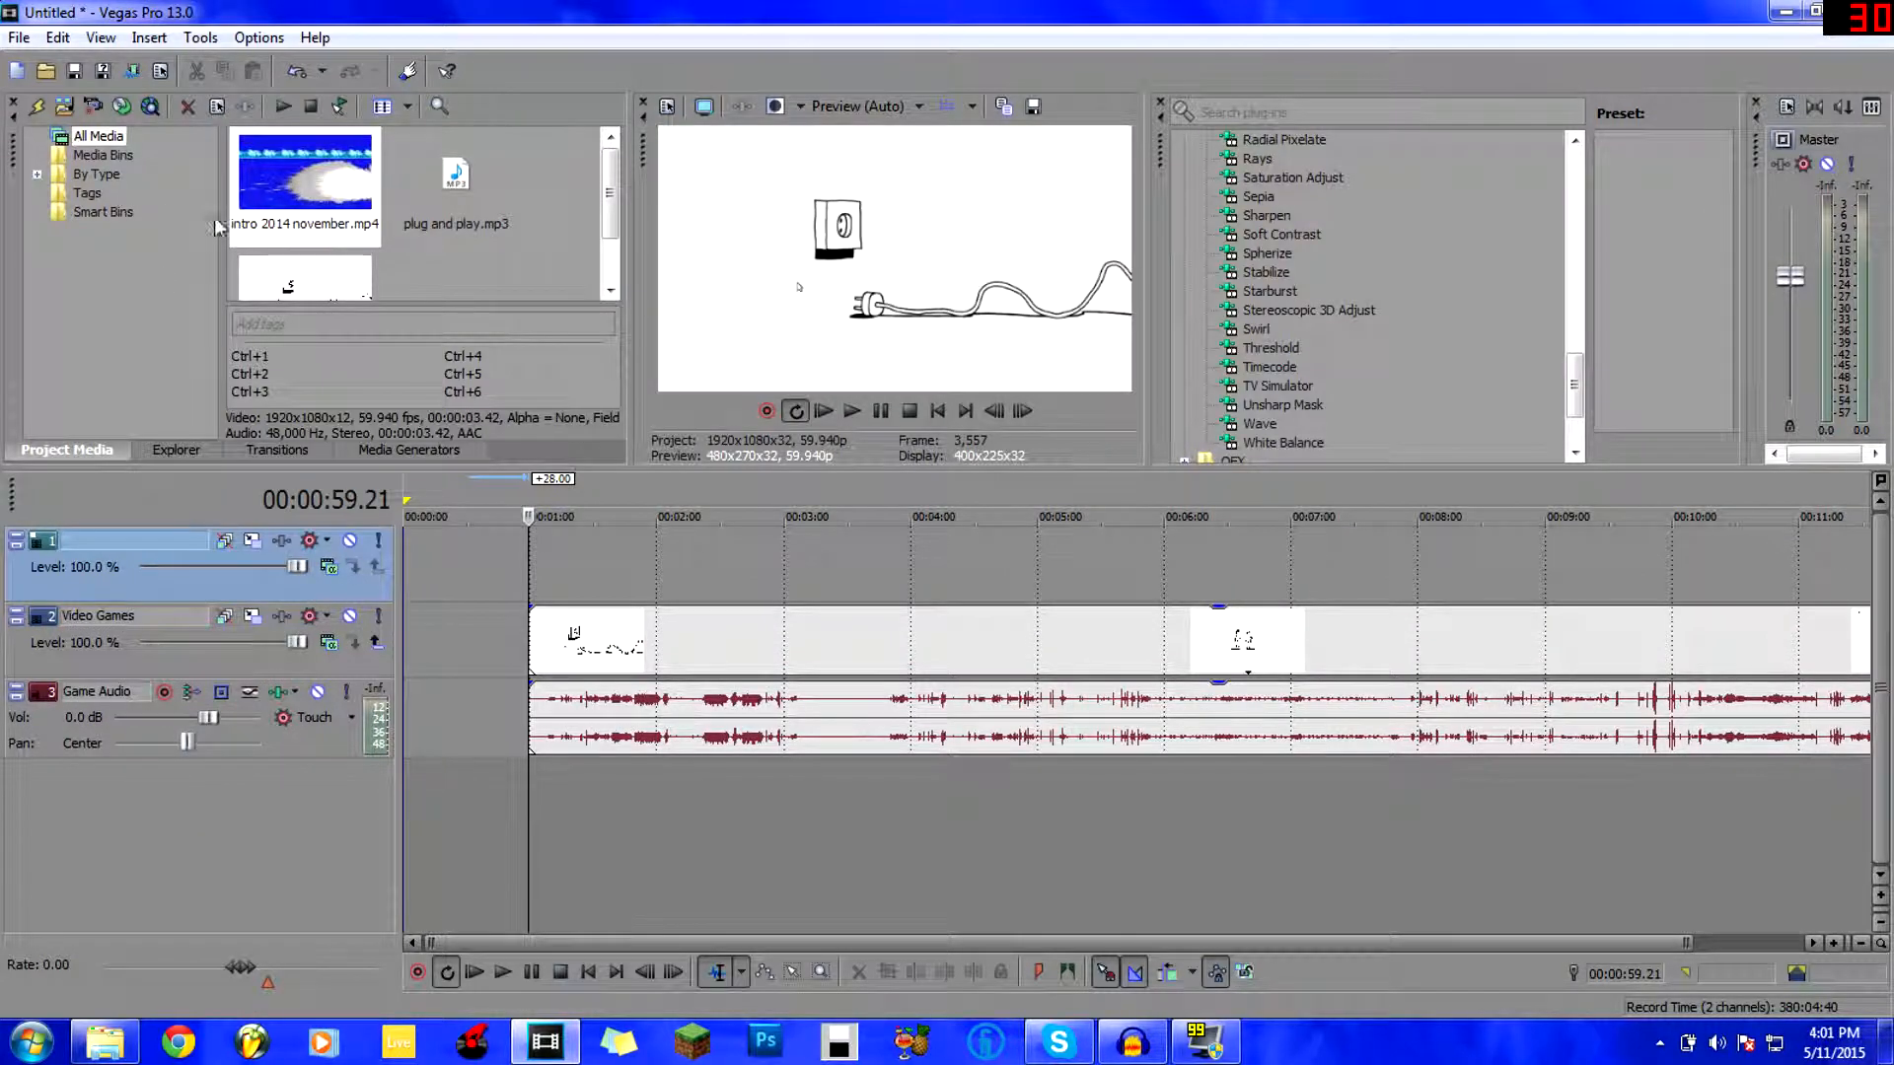
{"action": "left_click", "coordinate": [303, 208]}
{"action": "left_click_drag", "start_coordinate": [300, 195], "coordinate": [80, 633]}
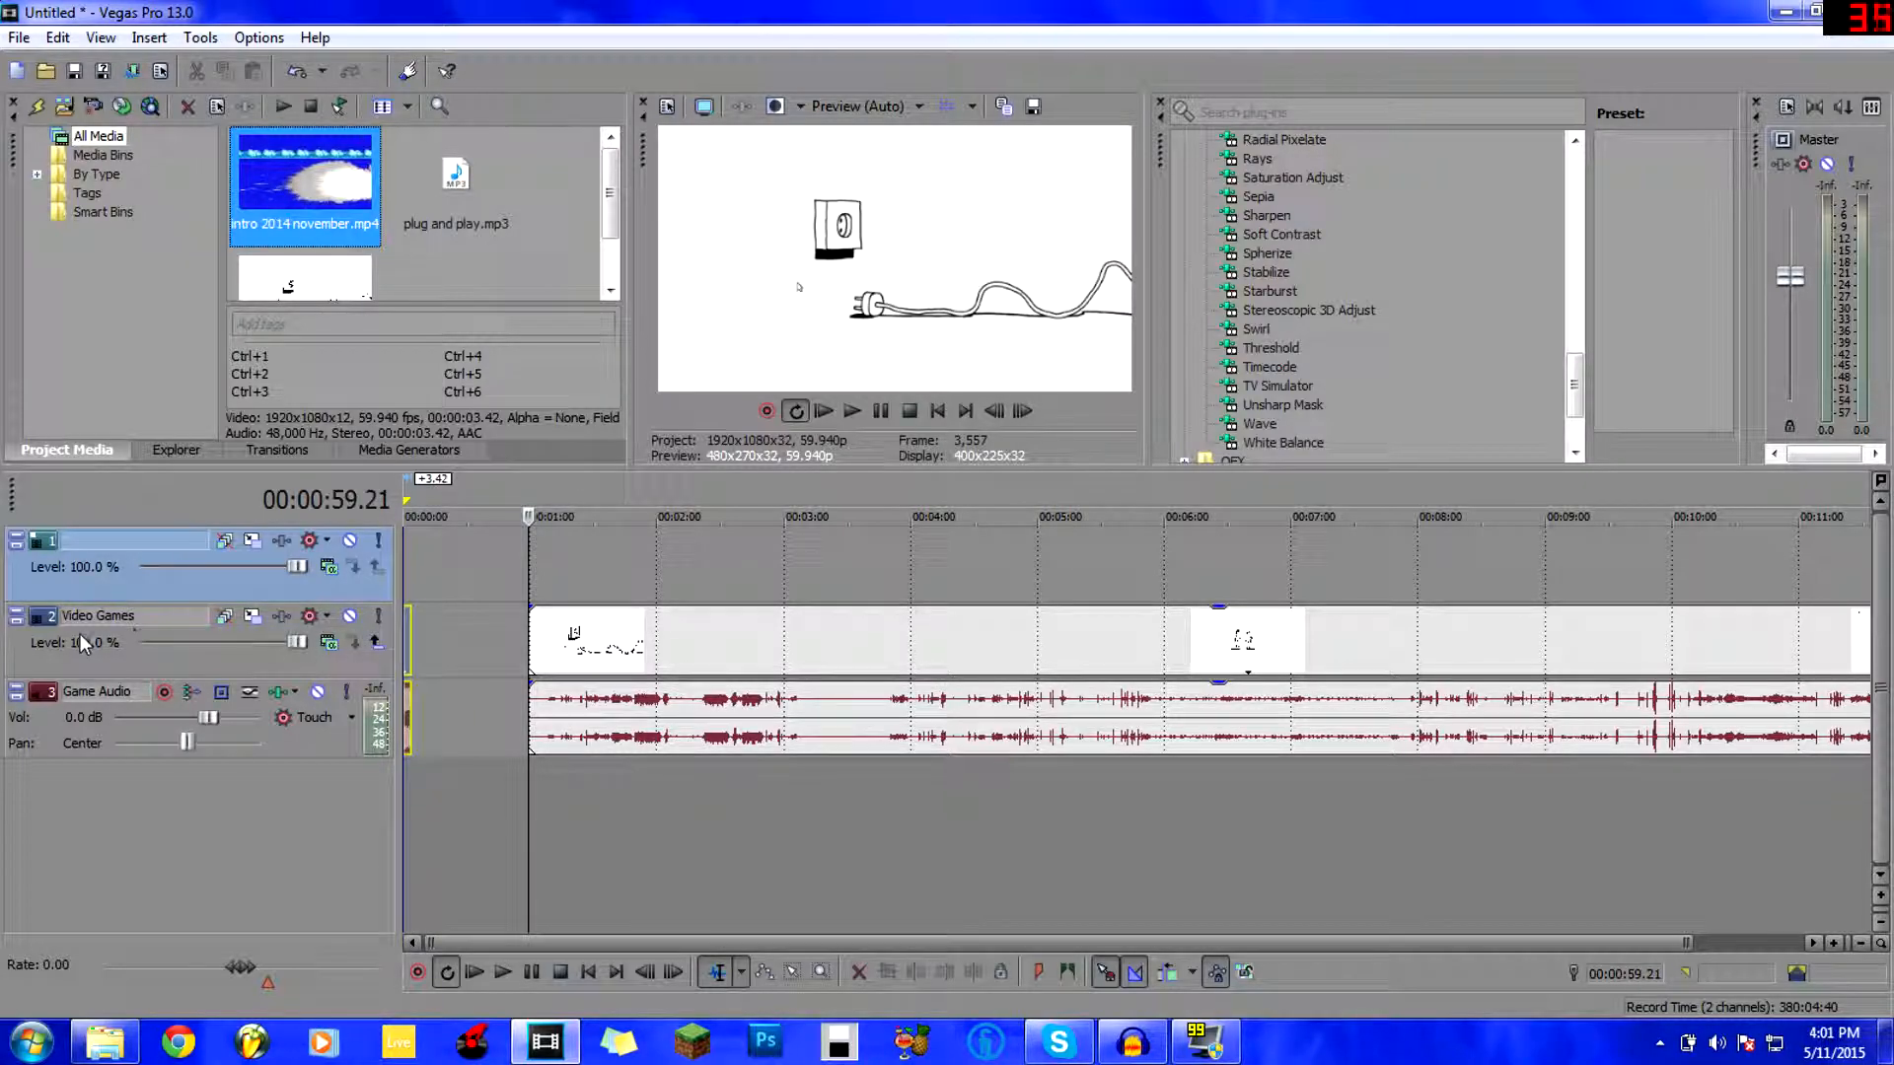
Add an audio track above Video Games, move the intro to 0:00, and play it.
{"action": "right_click", "coordinate": [87, 665]}
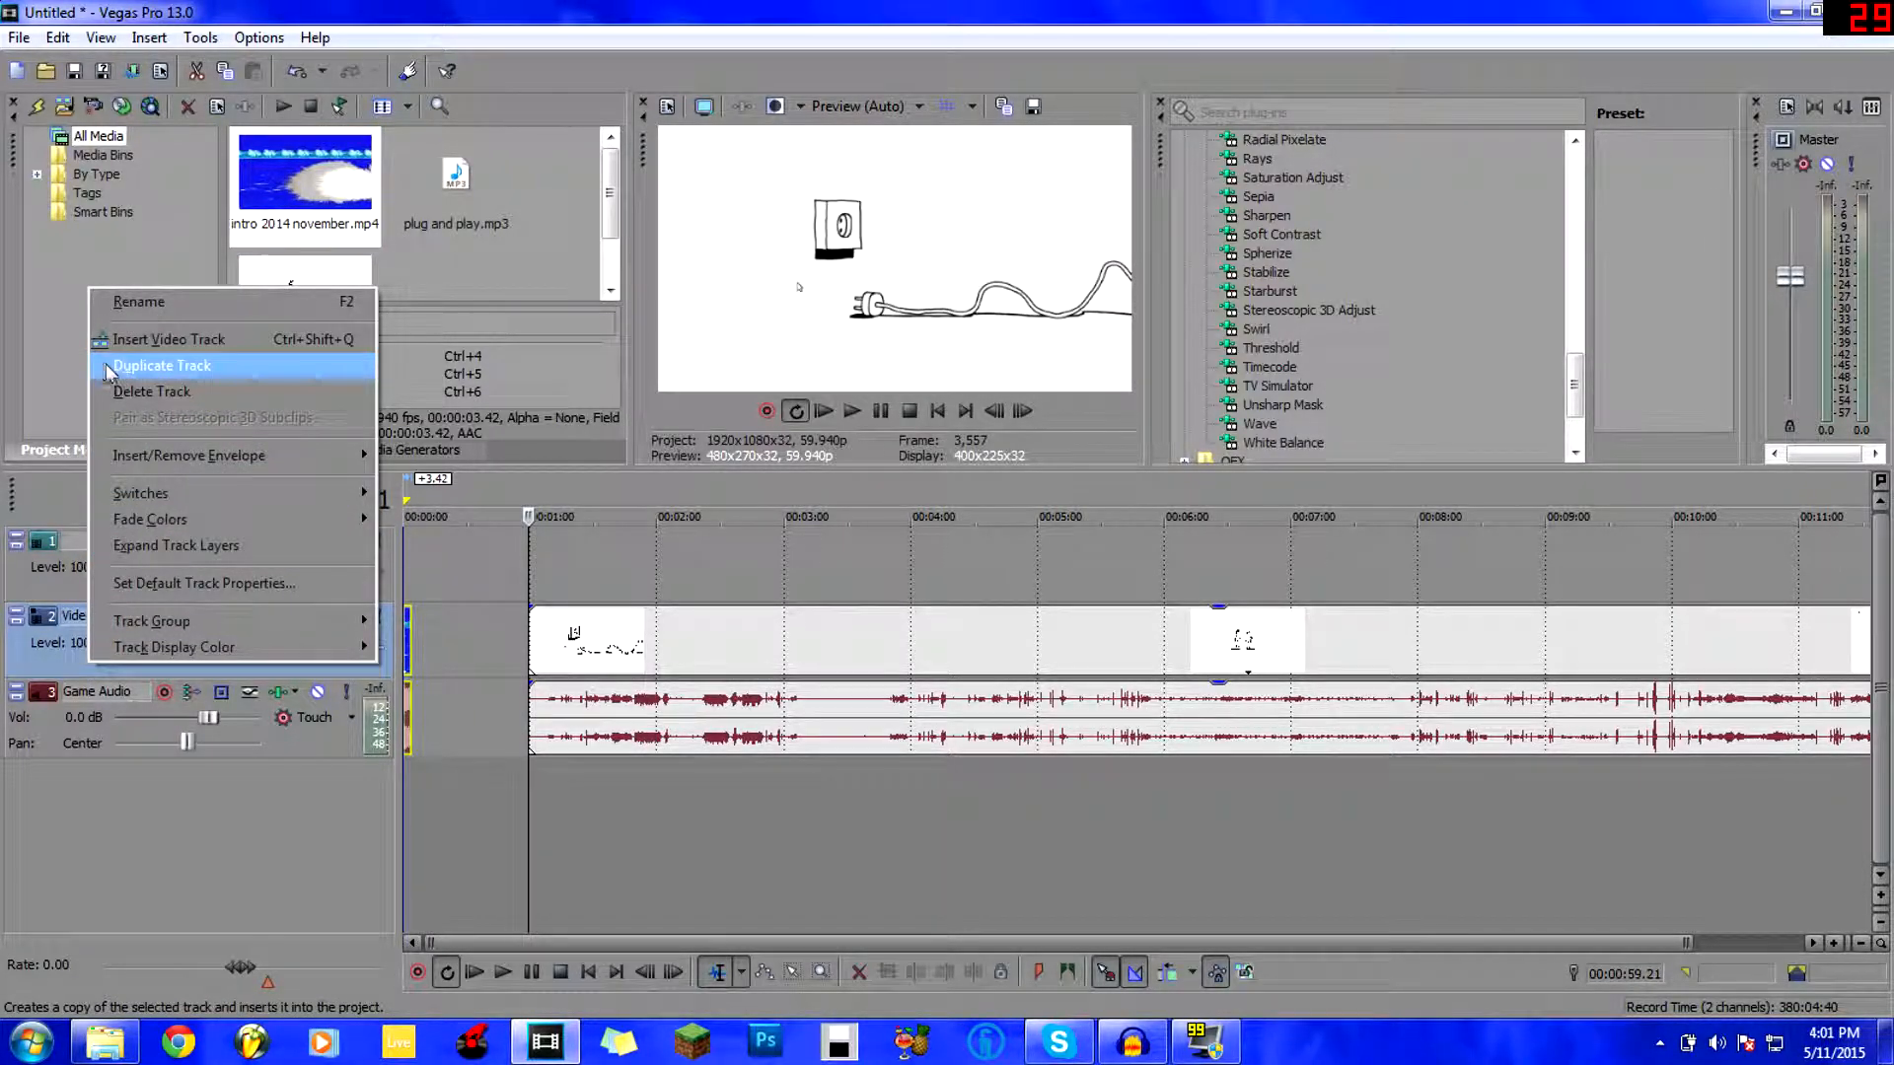
{"action": "right_click", "coordinate": [56, 830]}
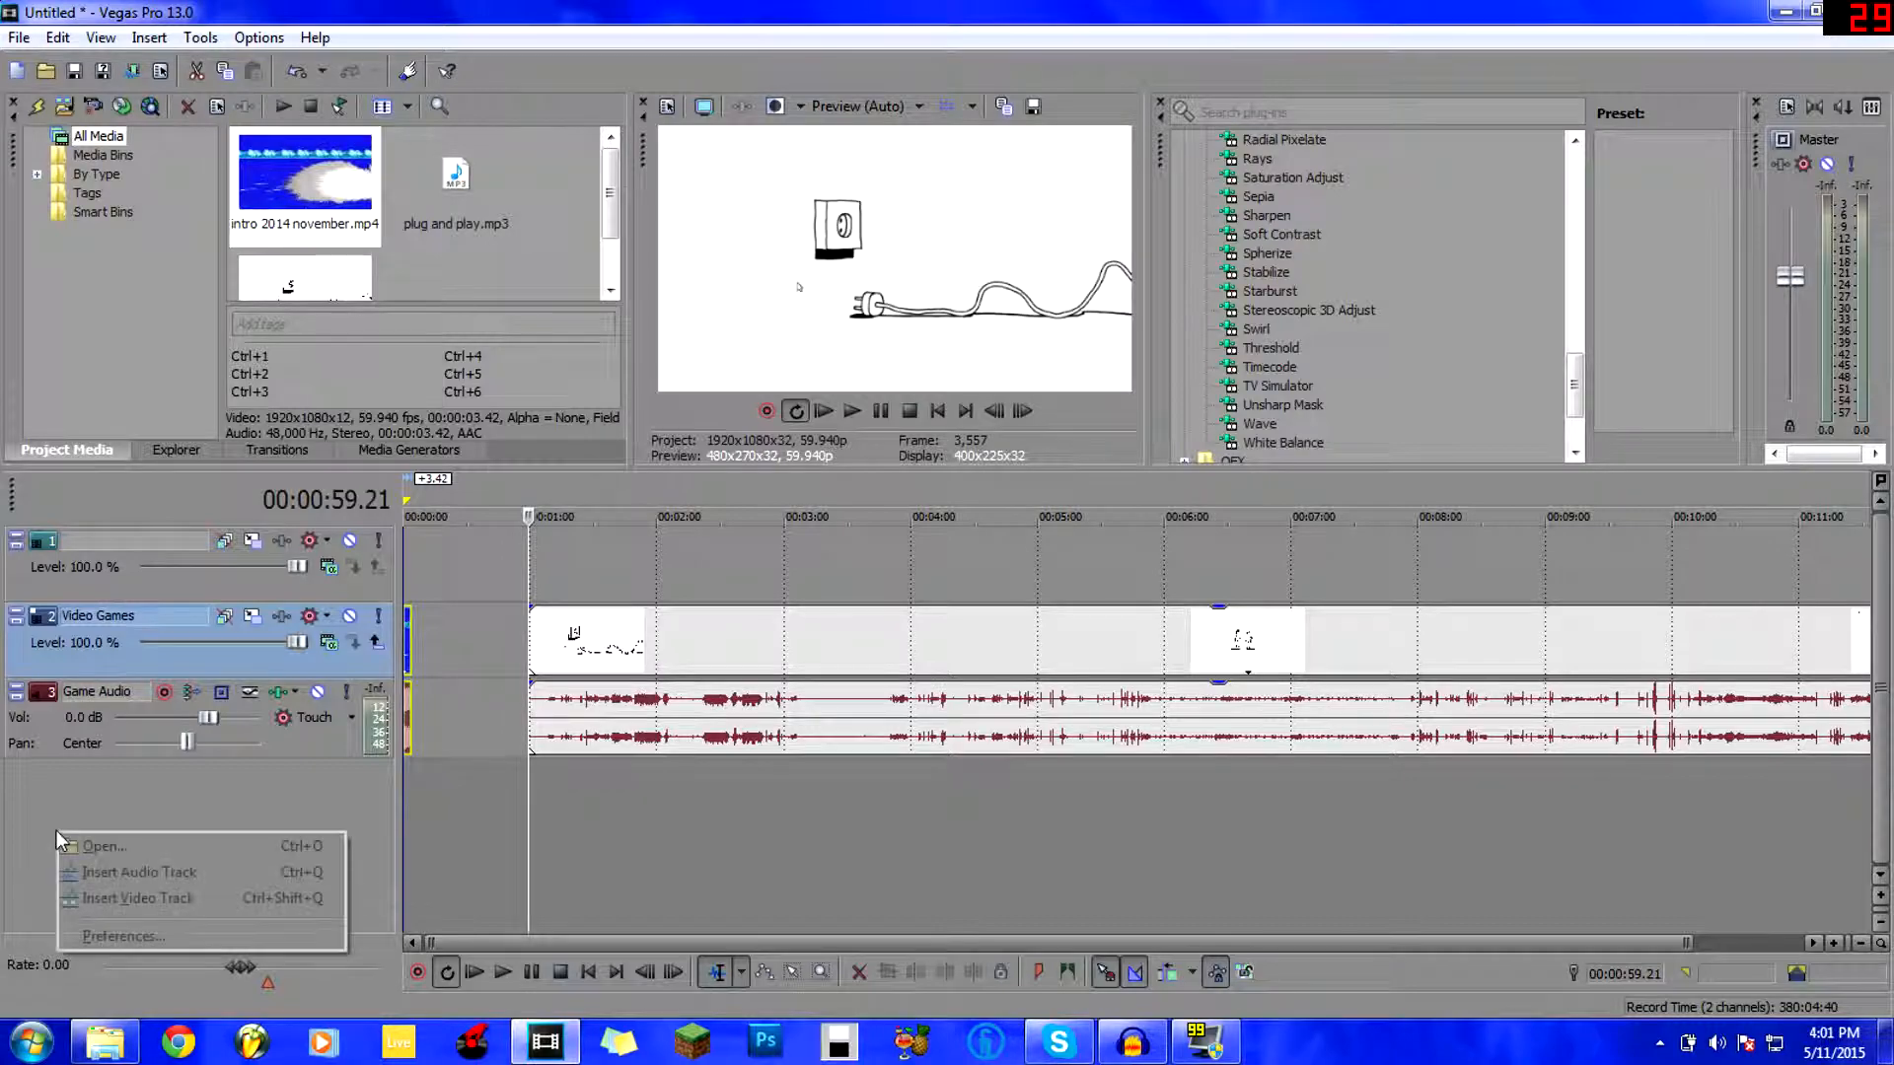
{"action": "left_click", "coordinate": [77, 873]}
{"action": "left_click_drag", "start_coordinate": [45, 803], "coordinate": [211, 624]}
{"action": "left_click_drag", "start_coordinate": [410, 727], "coordinate": [409, 598]}
{"action": "left_click", "coordinate": [409, 745]}
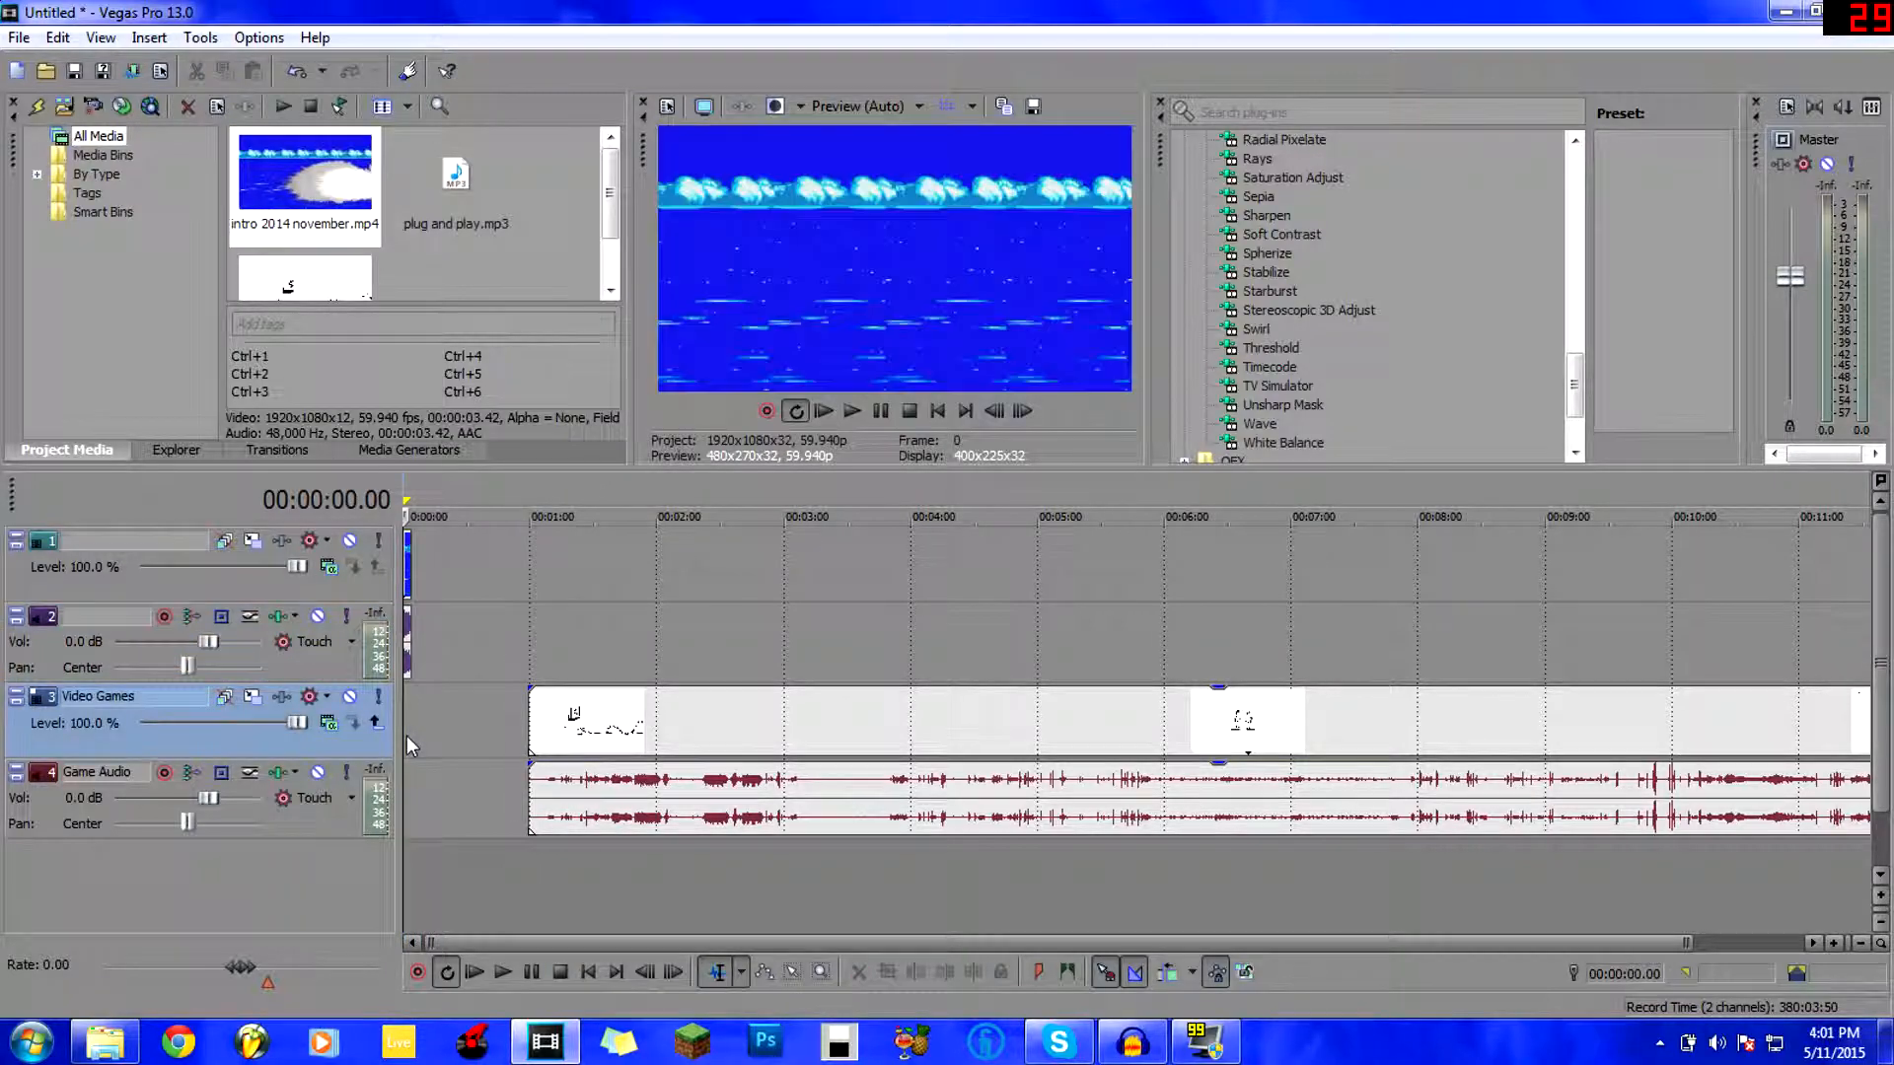
{"action": "key", "text": "space"}
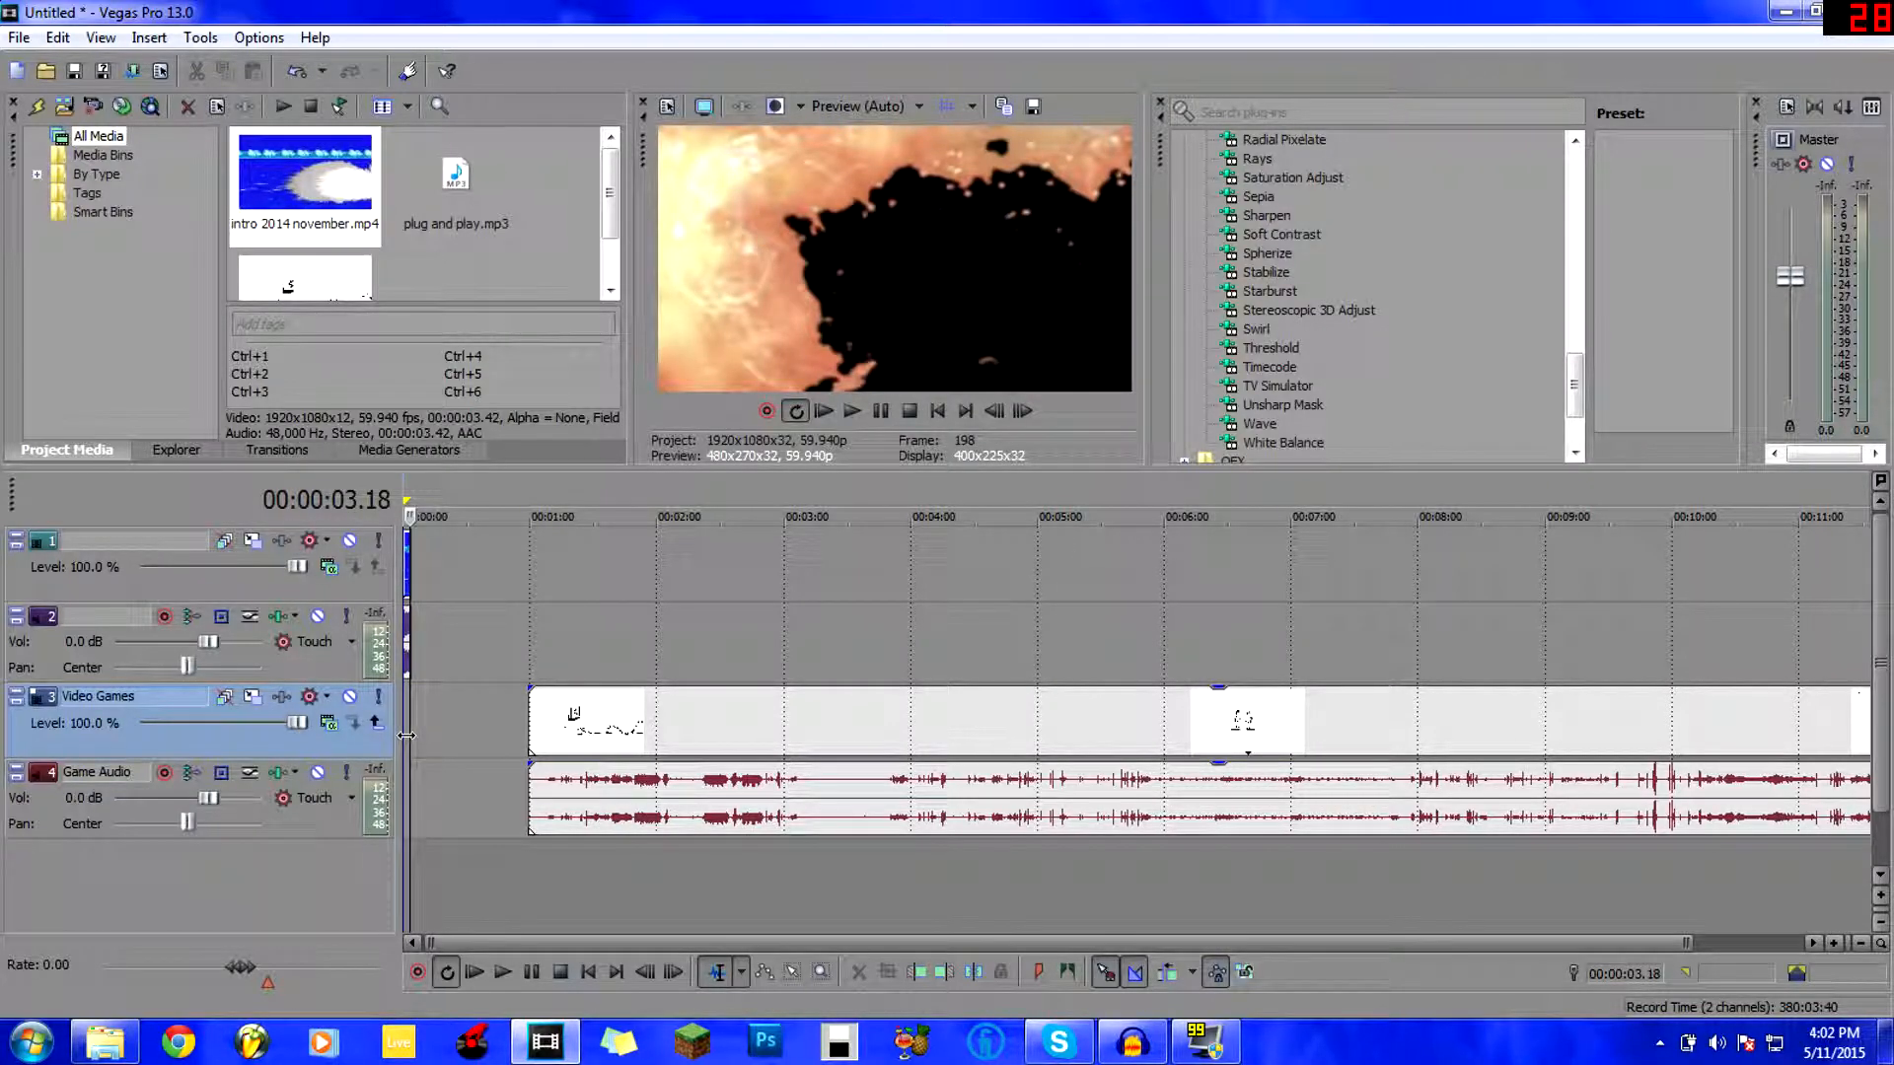
Drag the Video Games clip and its Game Audio much earlier, toward the intro.
{"action": "left_click", "coordinate": [406, 856]}
{"action": "scroll", "coordinate": [406, 856], "scroll_direction": "up", "scroll_amount": 5}
{"action": "left_click_drag", "start_coordinate": [1110, 712], "coordinate": [496, 717]}
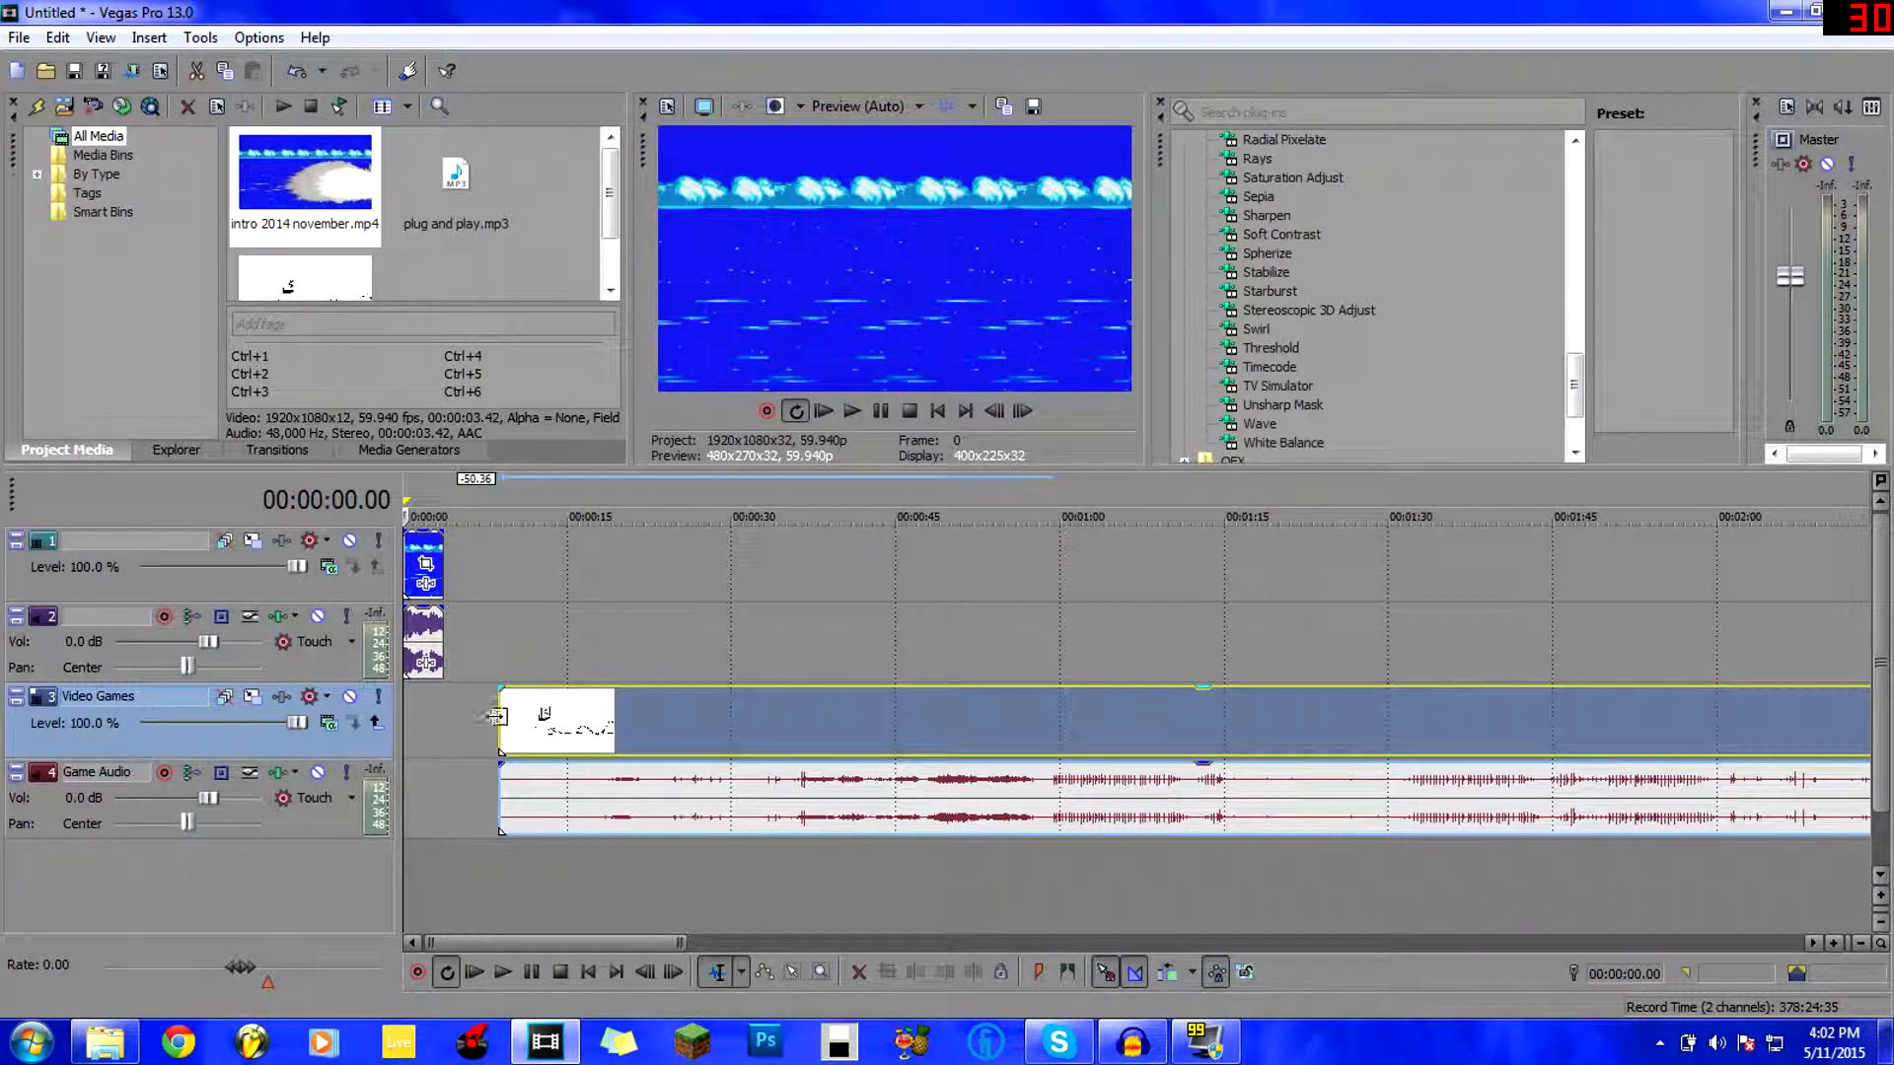
Step frame by frame through the intro's final frames, stopping near 2.54 seconds.
{"action": "left_click", "coordinate": [432, 720]}
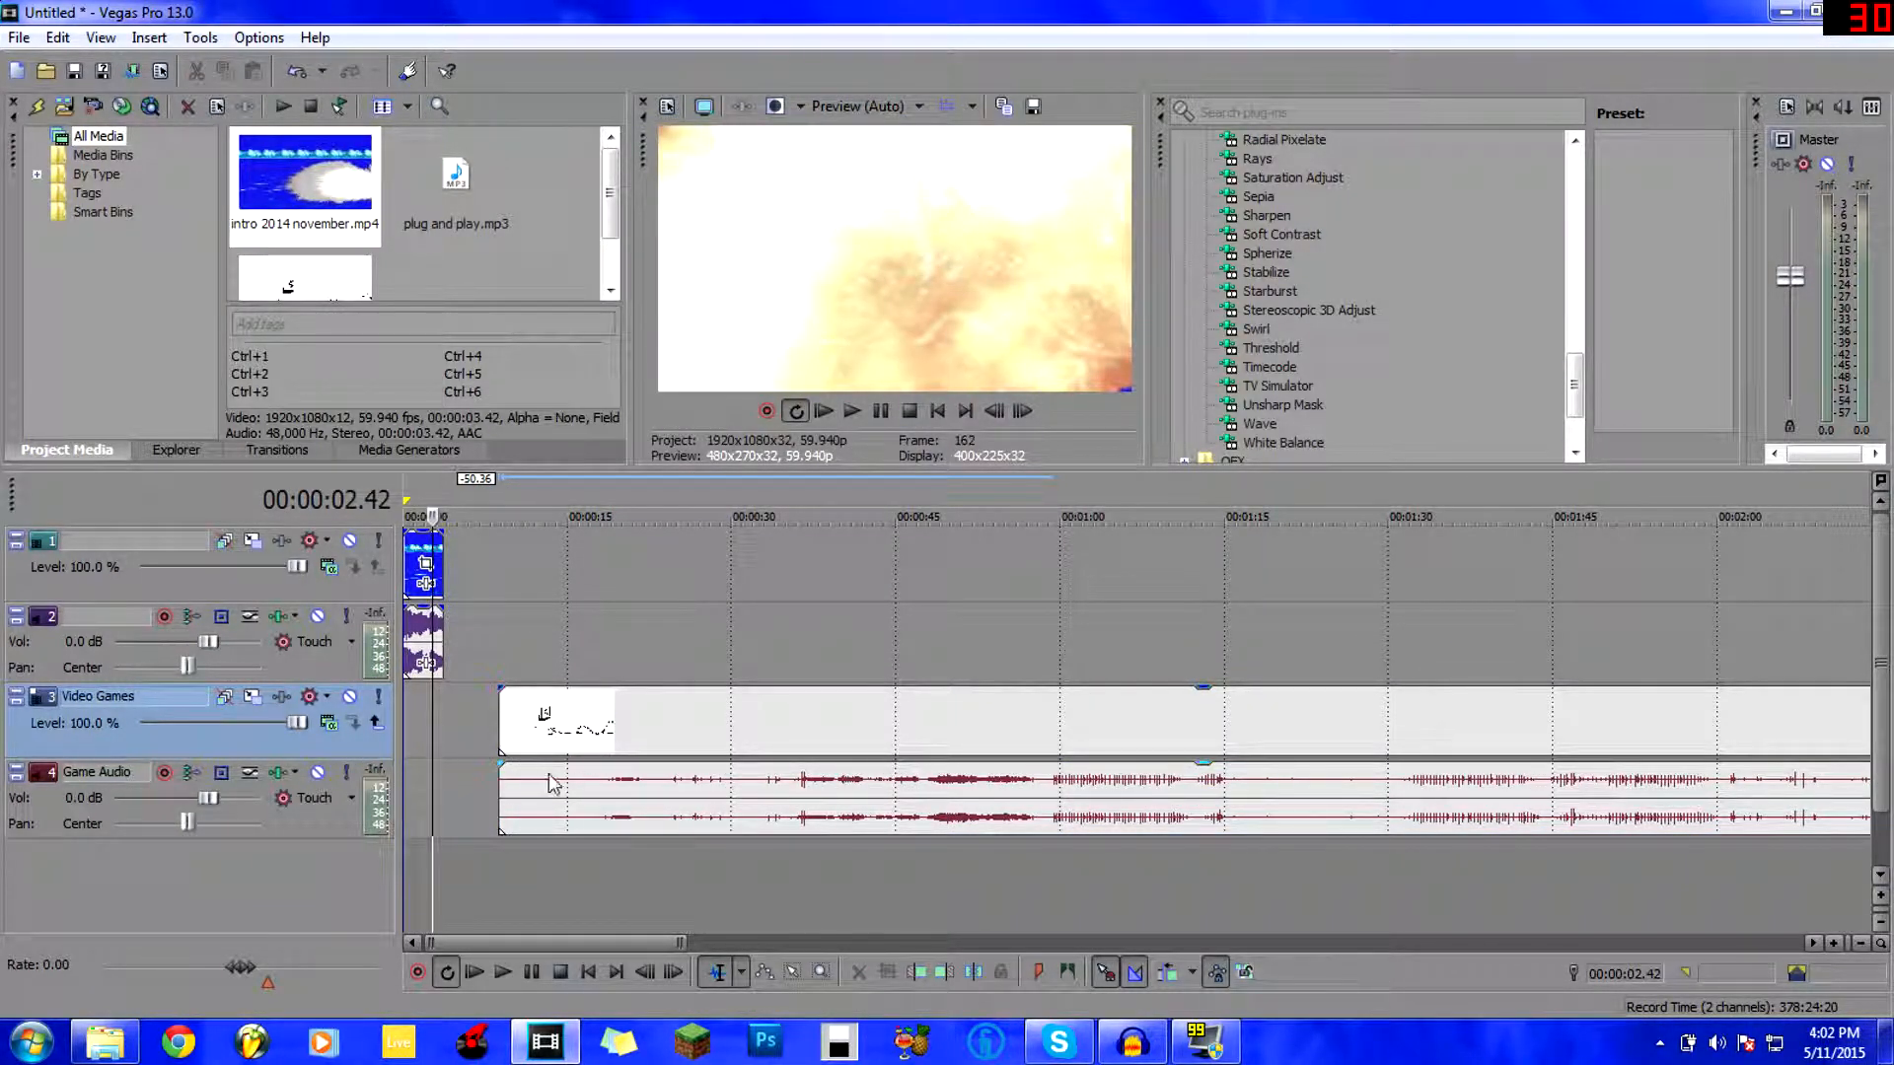
{"action": "left_click", "coordinate": [430, 740]}
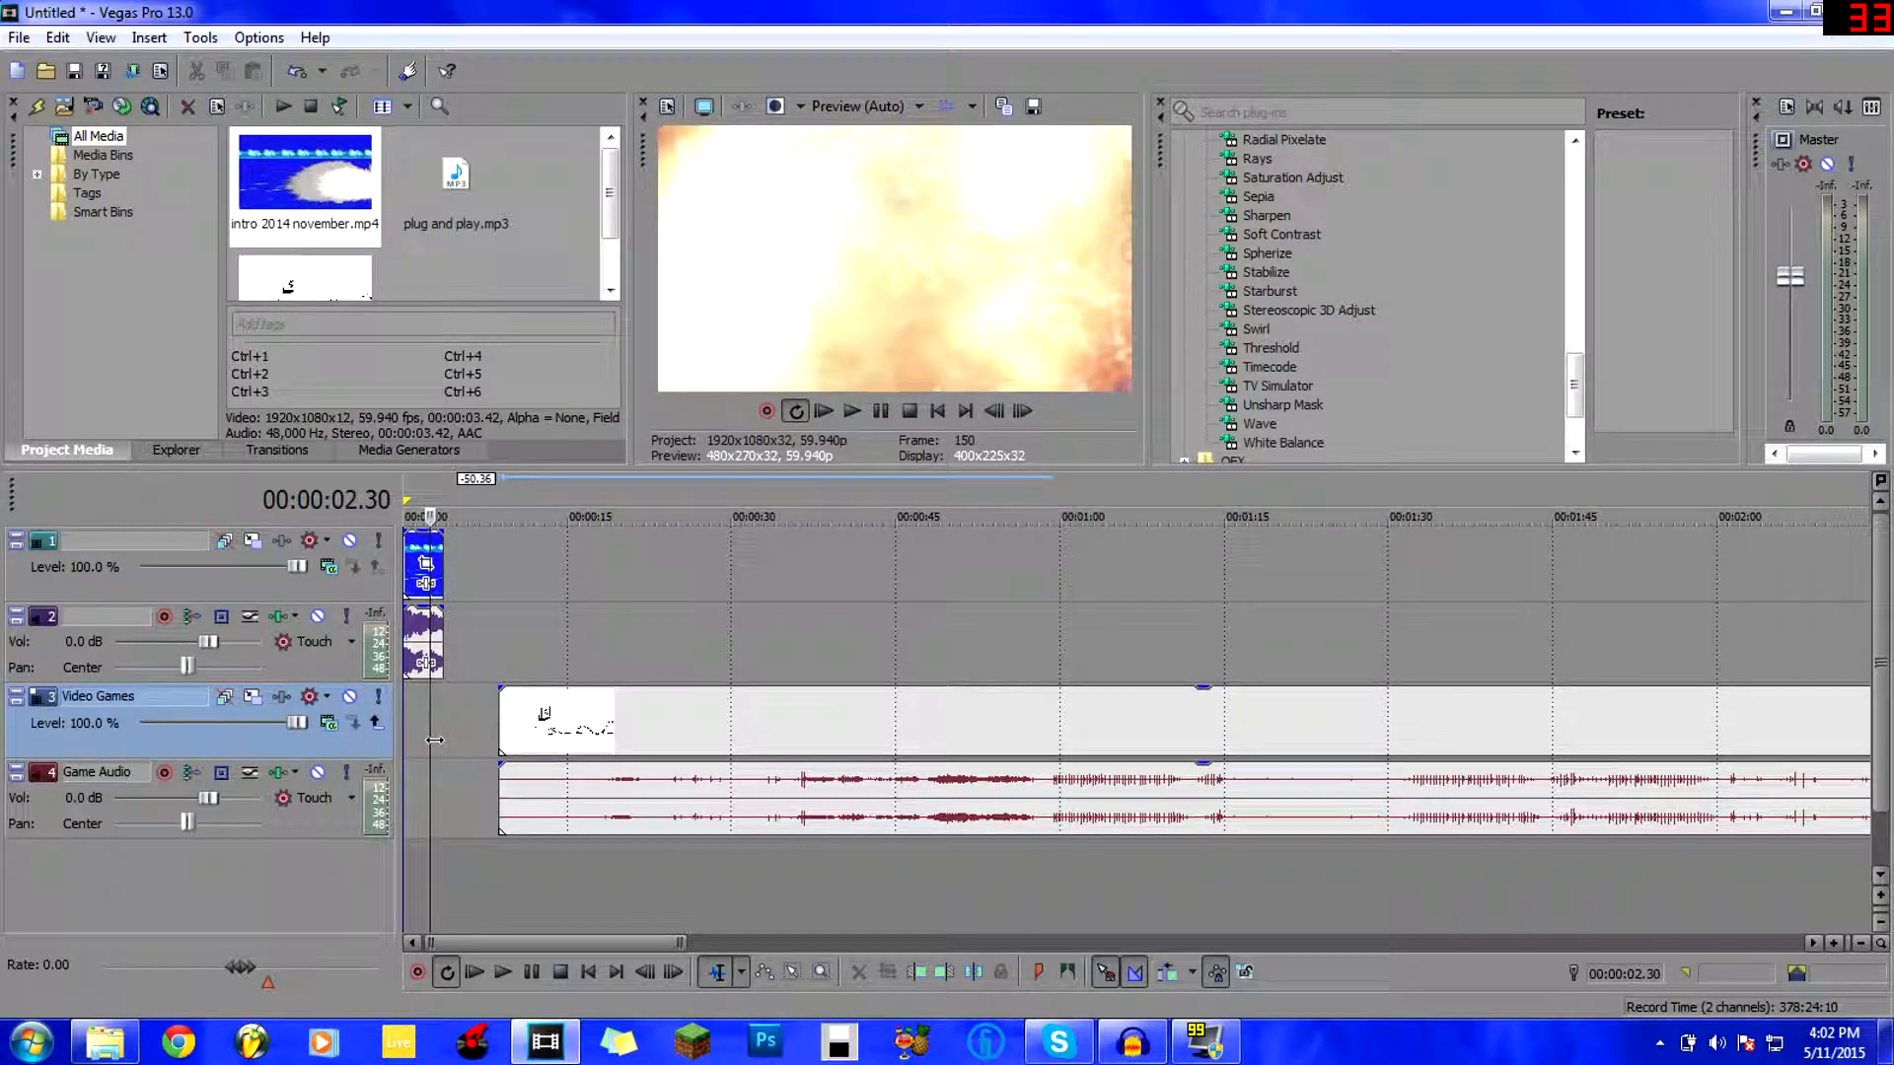
{"action": "left_click", "coordinate": [434, 739]}
{"action": "left_click", "coordinate": [434, 740]}
{"action": "left_click", "coordinate": [434, 739]}
{"action": "left_click", "coordinate": [433, 740]}
{"action": "left_click", "coordinate": [435, 739]}
{"action": "key", "text": "Left"}
{"action": "key", "text": "Left"}
{"action": "key", "text": "Right"}
{"action": "key", "text": "Right"}
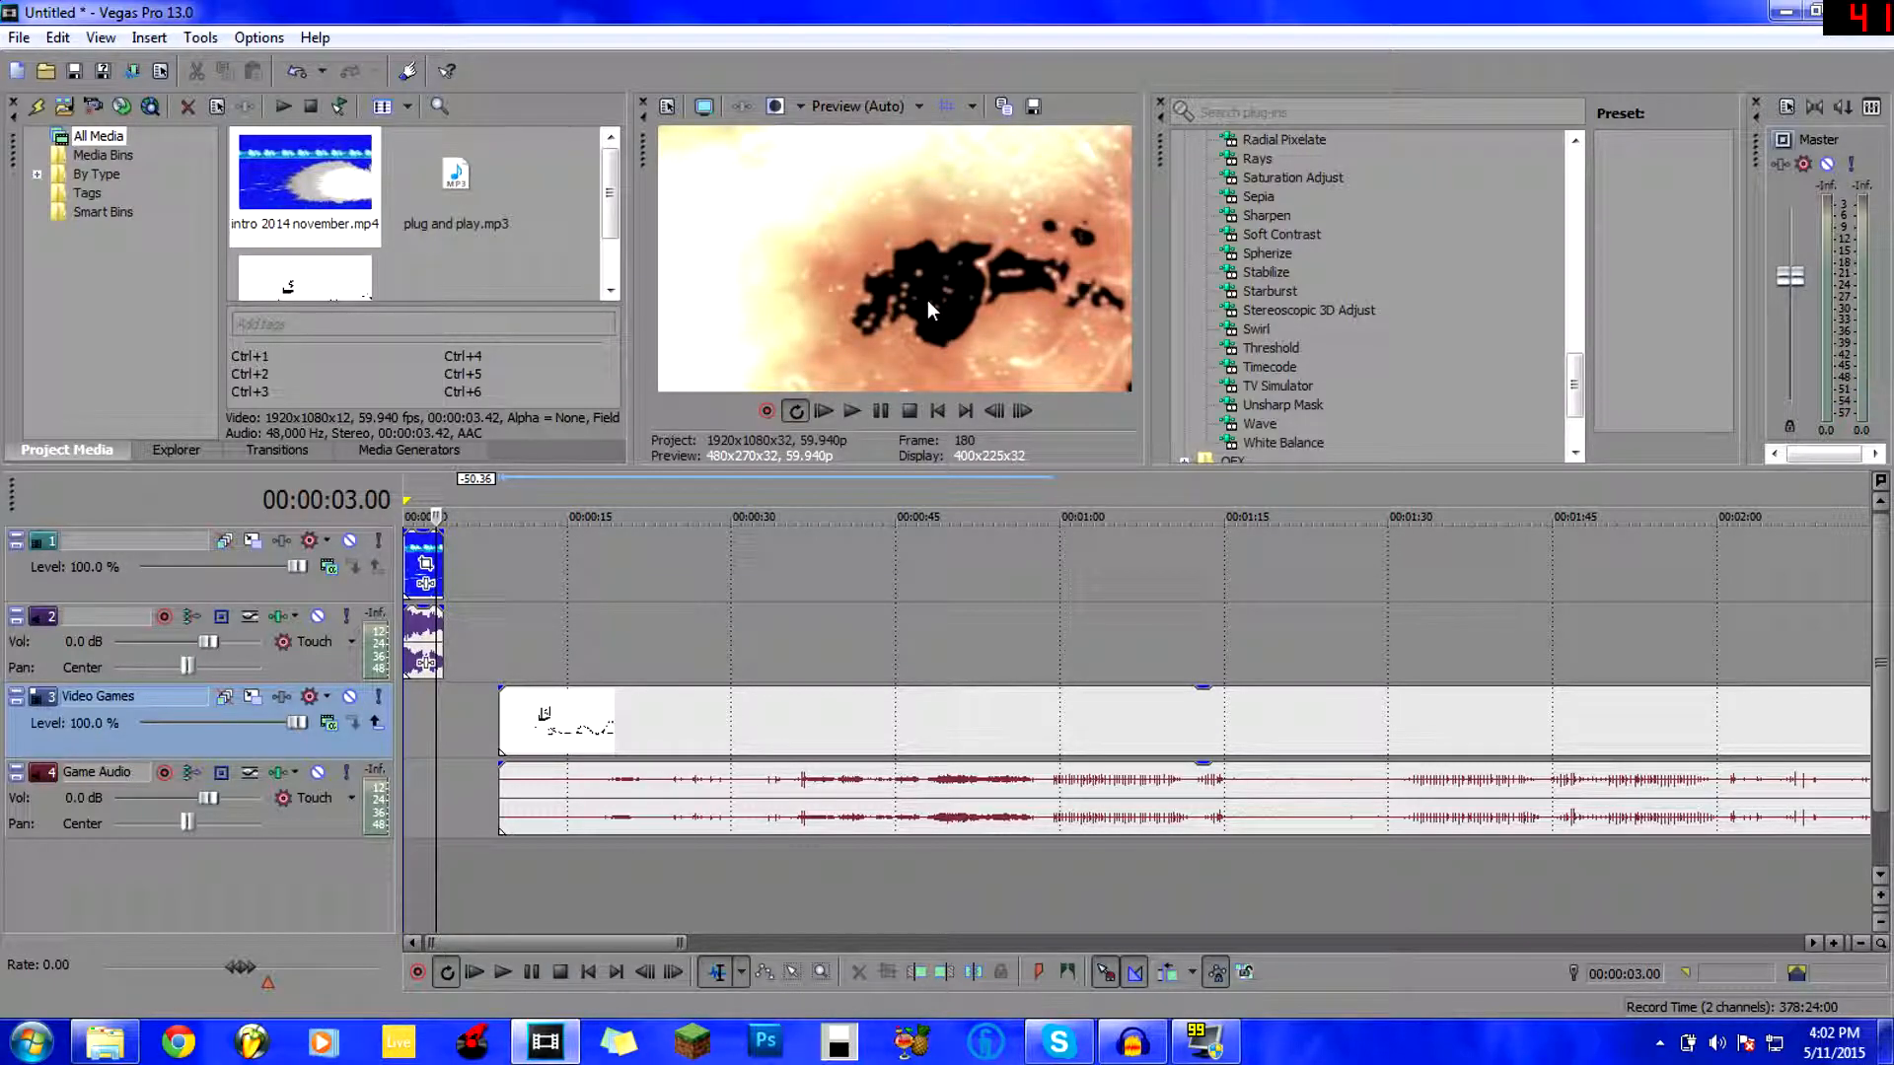
{"action": "key", "text": "Left"}
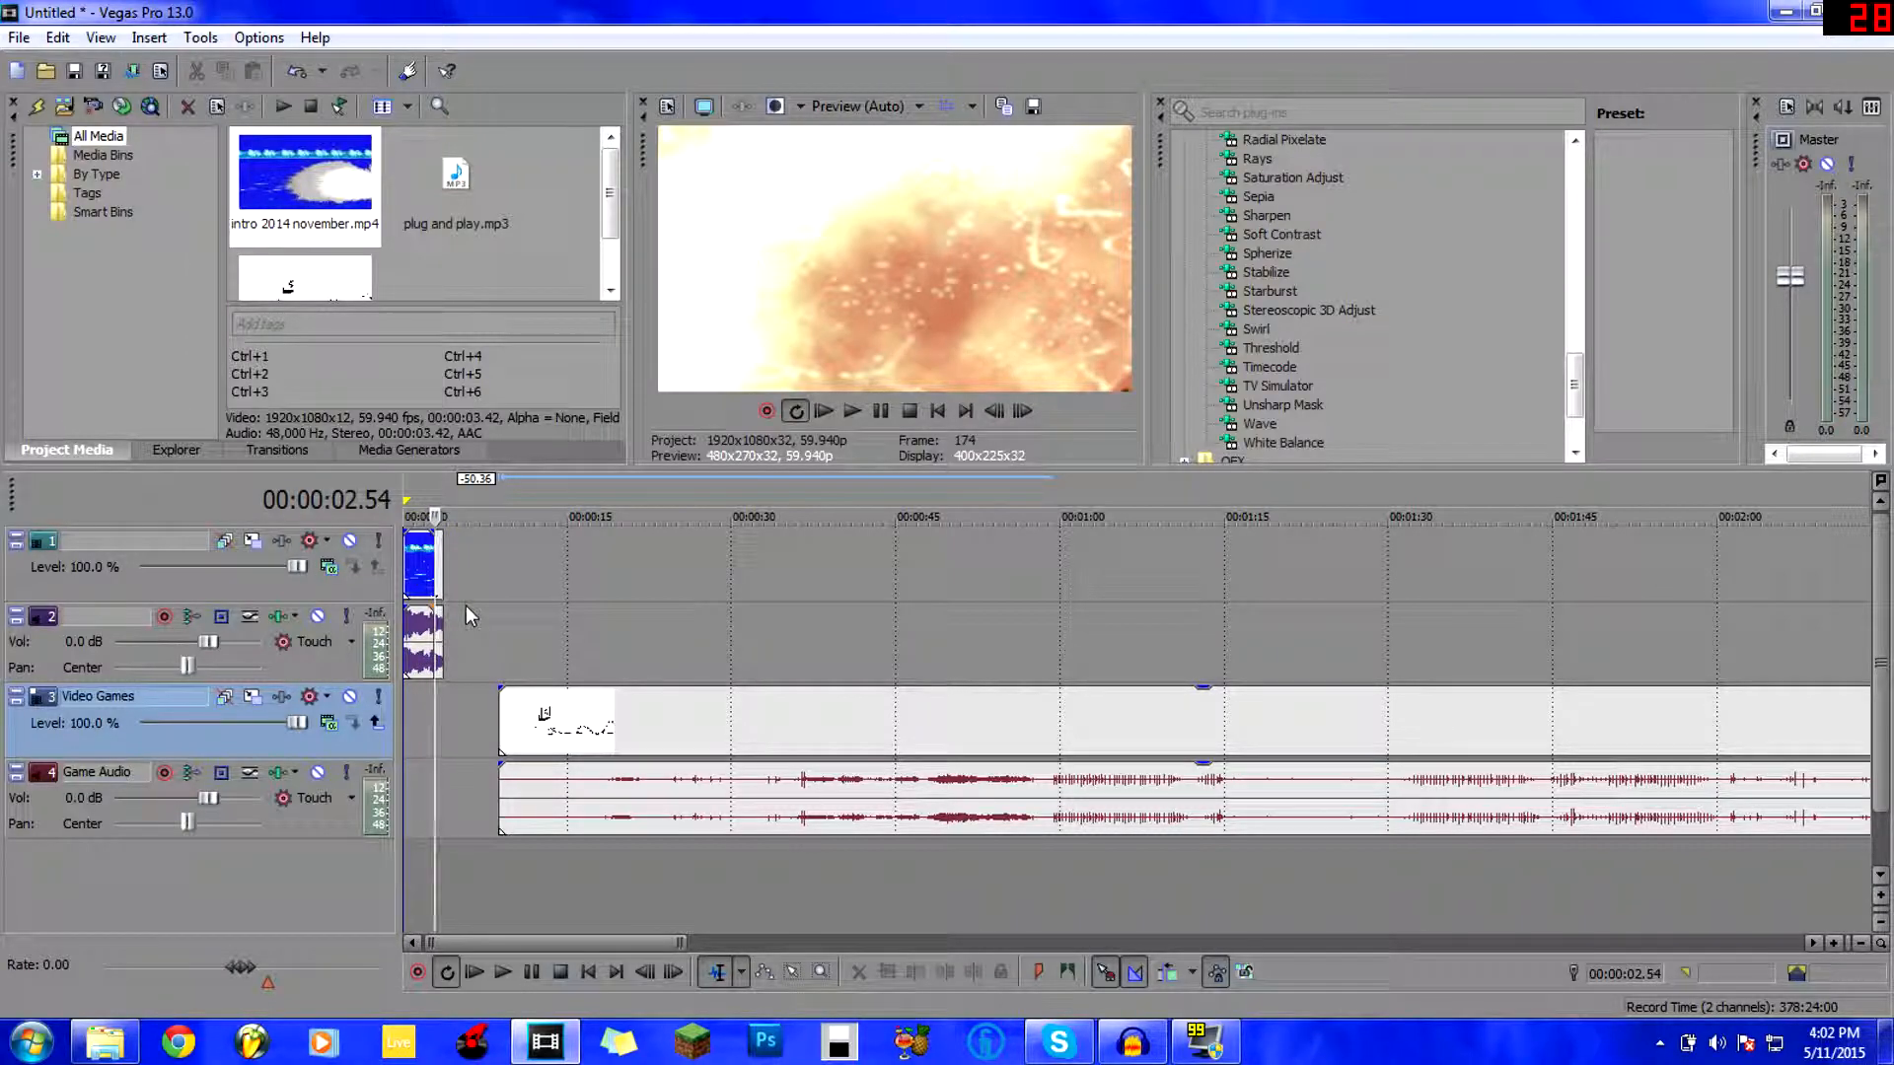
{"action": "scroll", "coordinate": [484, 658], "scroll_direction": "up", "scroll_amount": 4}
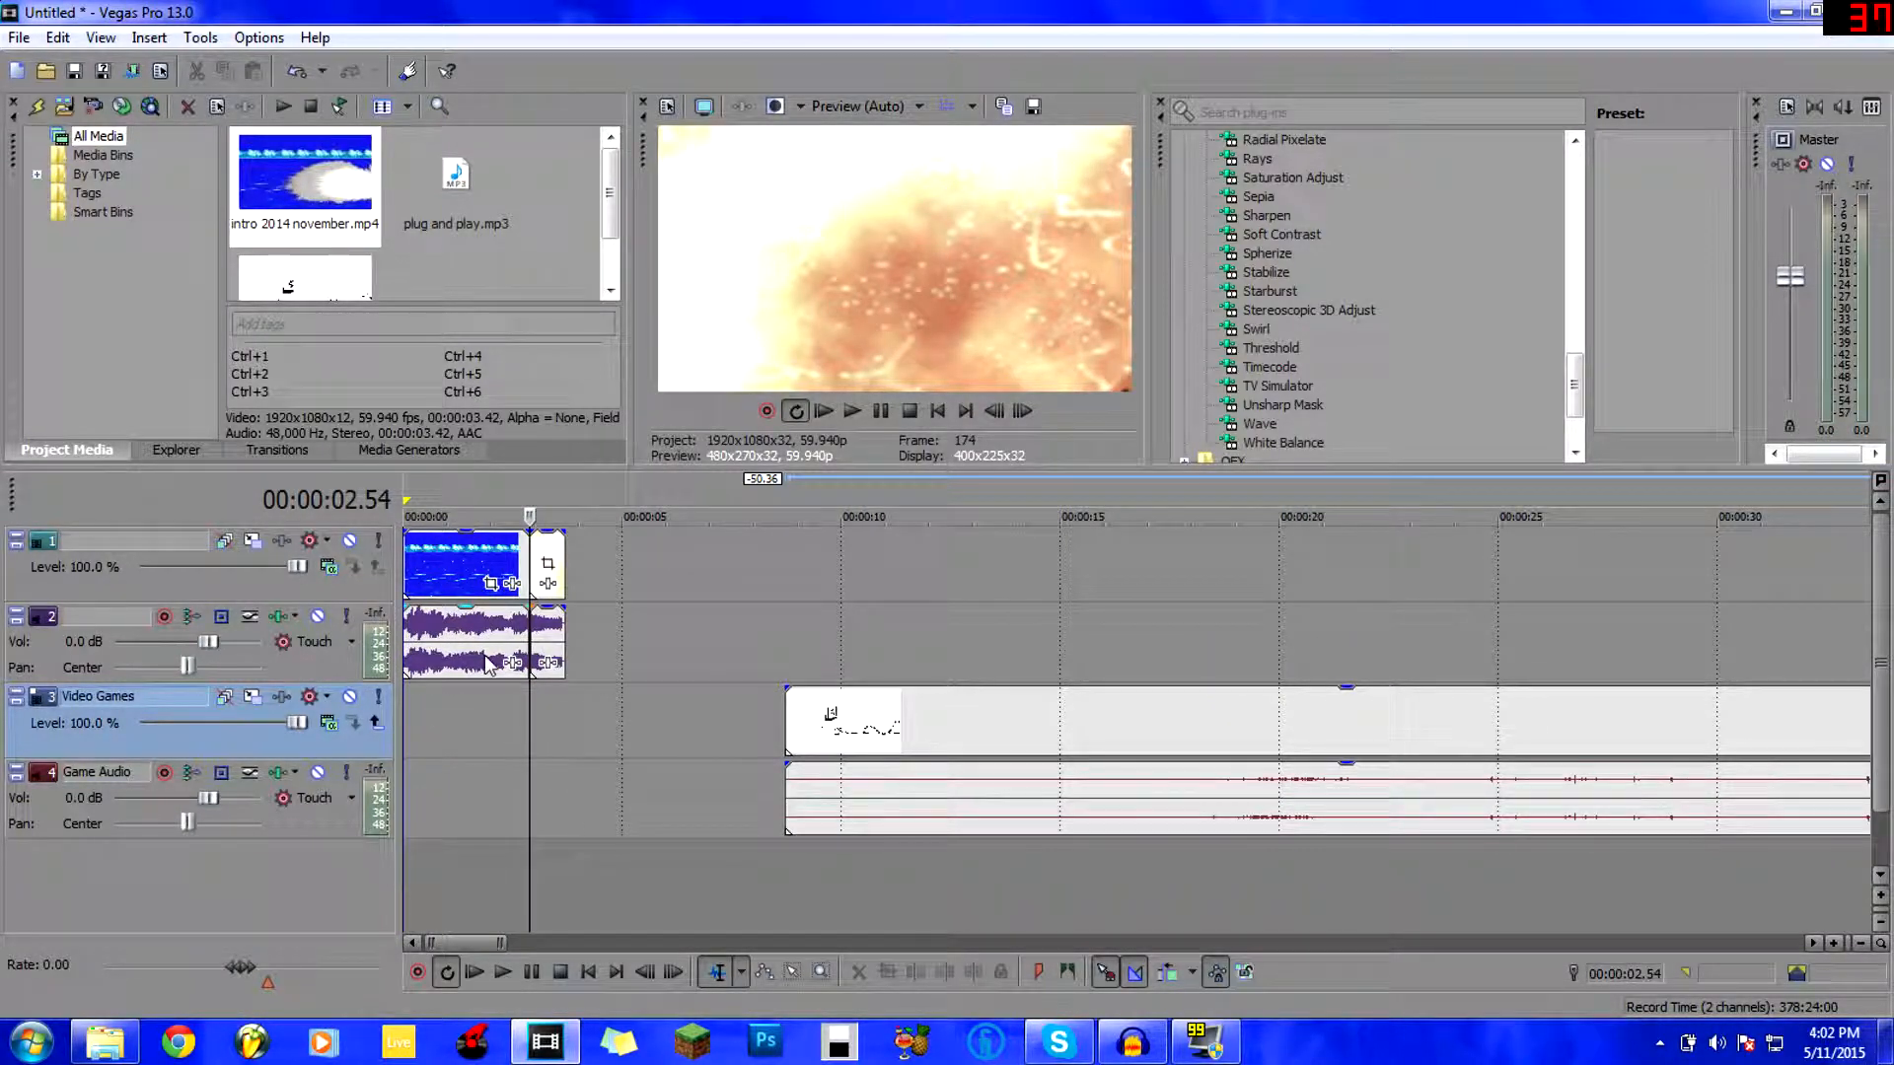
Slide the Video Games clip to start at about 2.5 s, then play and step across the join.
{"action": "left_click", "coordinate": [480, 695]}
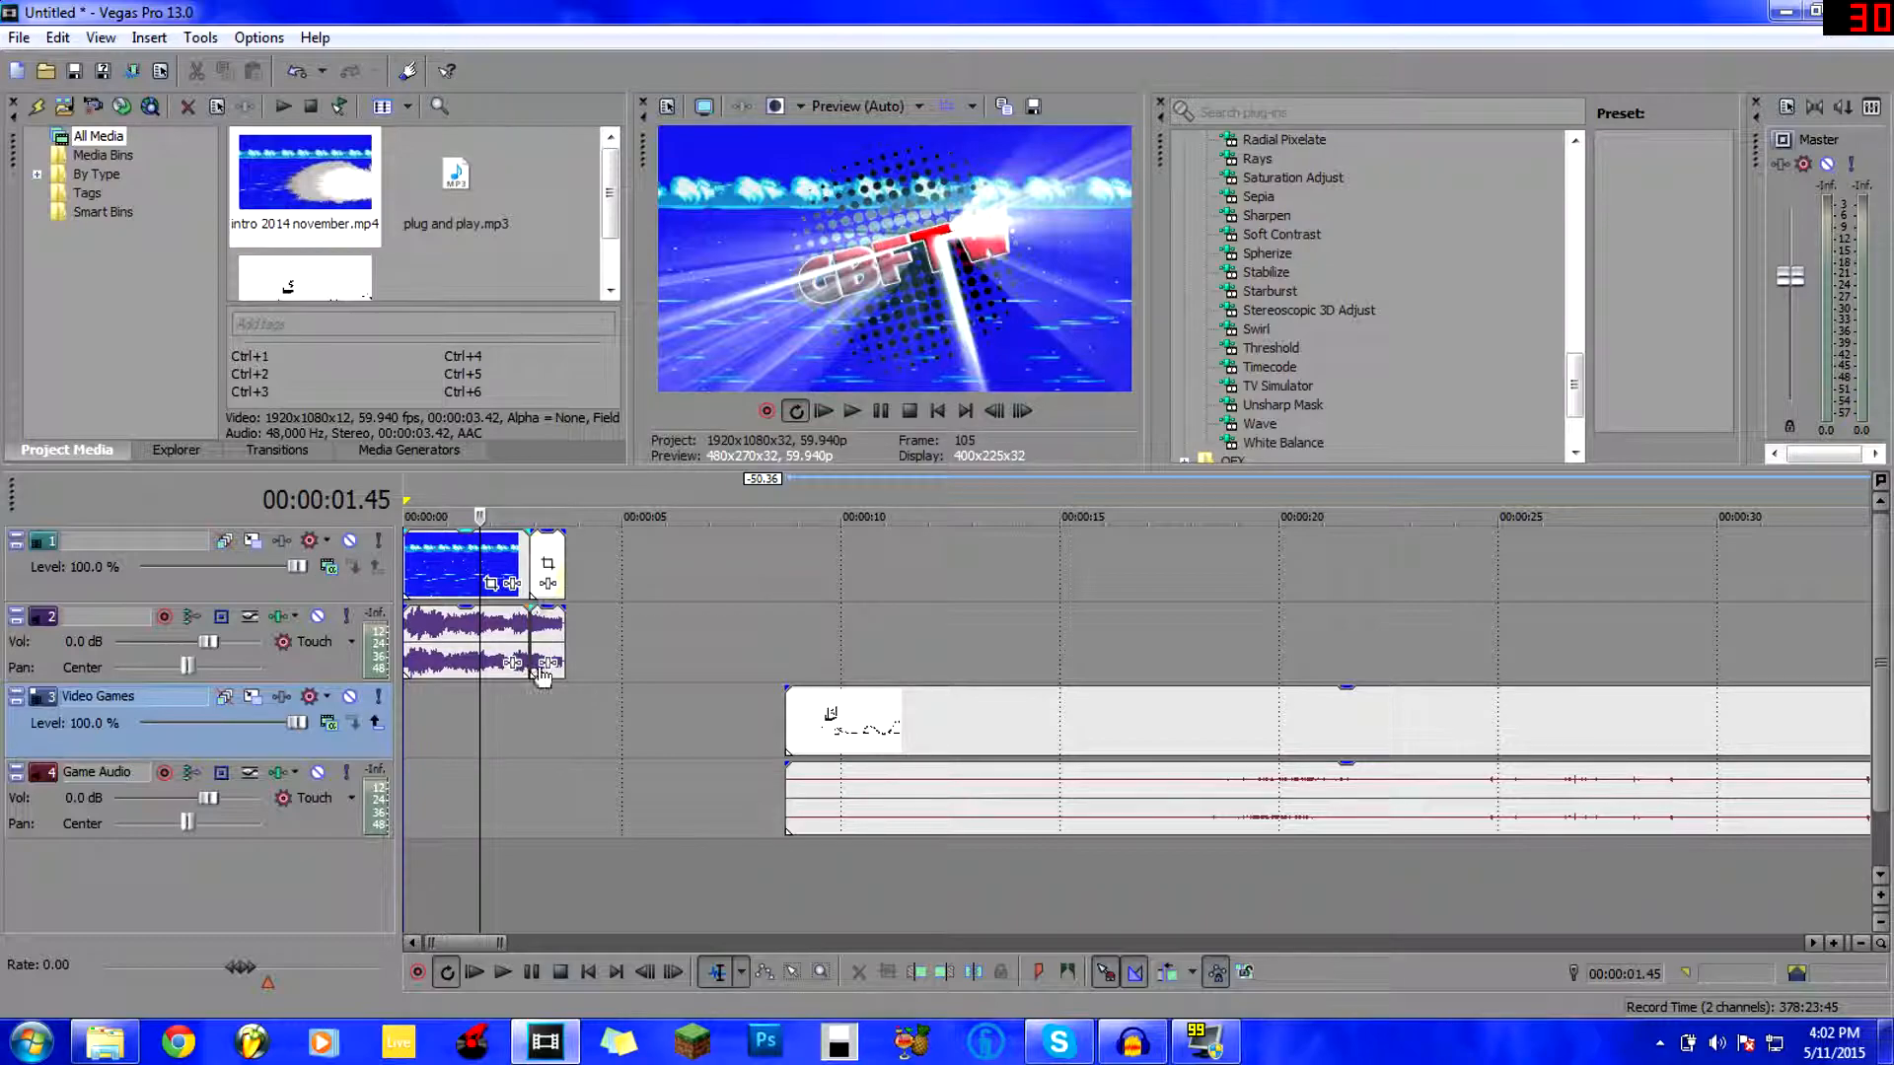
{"action": "left_click_drag", "start_coordinate": [831, 730], "coordinate": [542, 735]}
{"action": "left_click", "coordinate": [530, 723]}
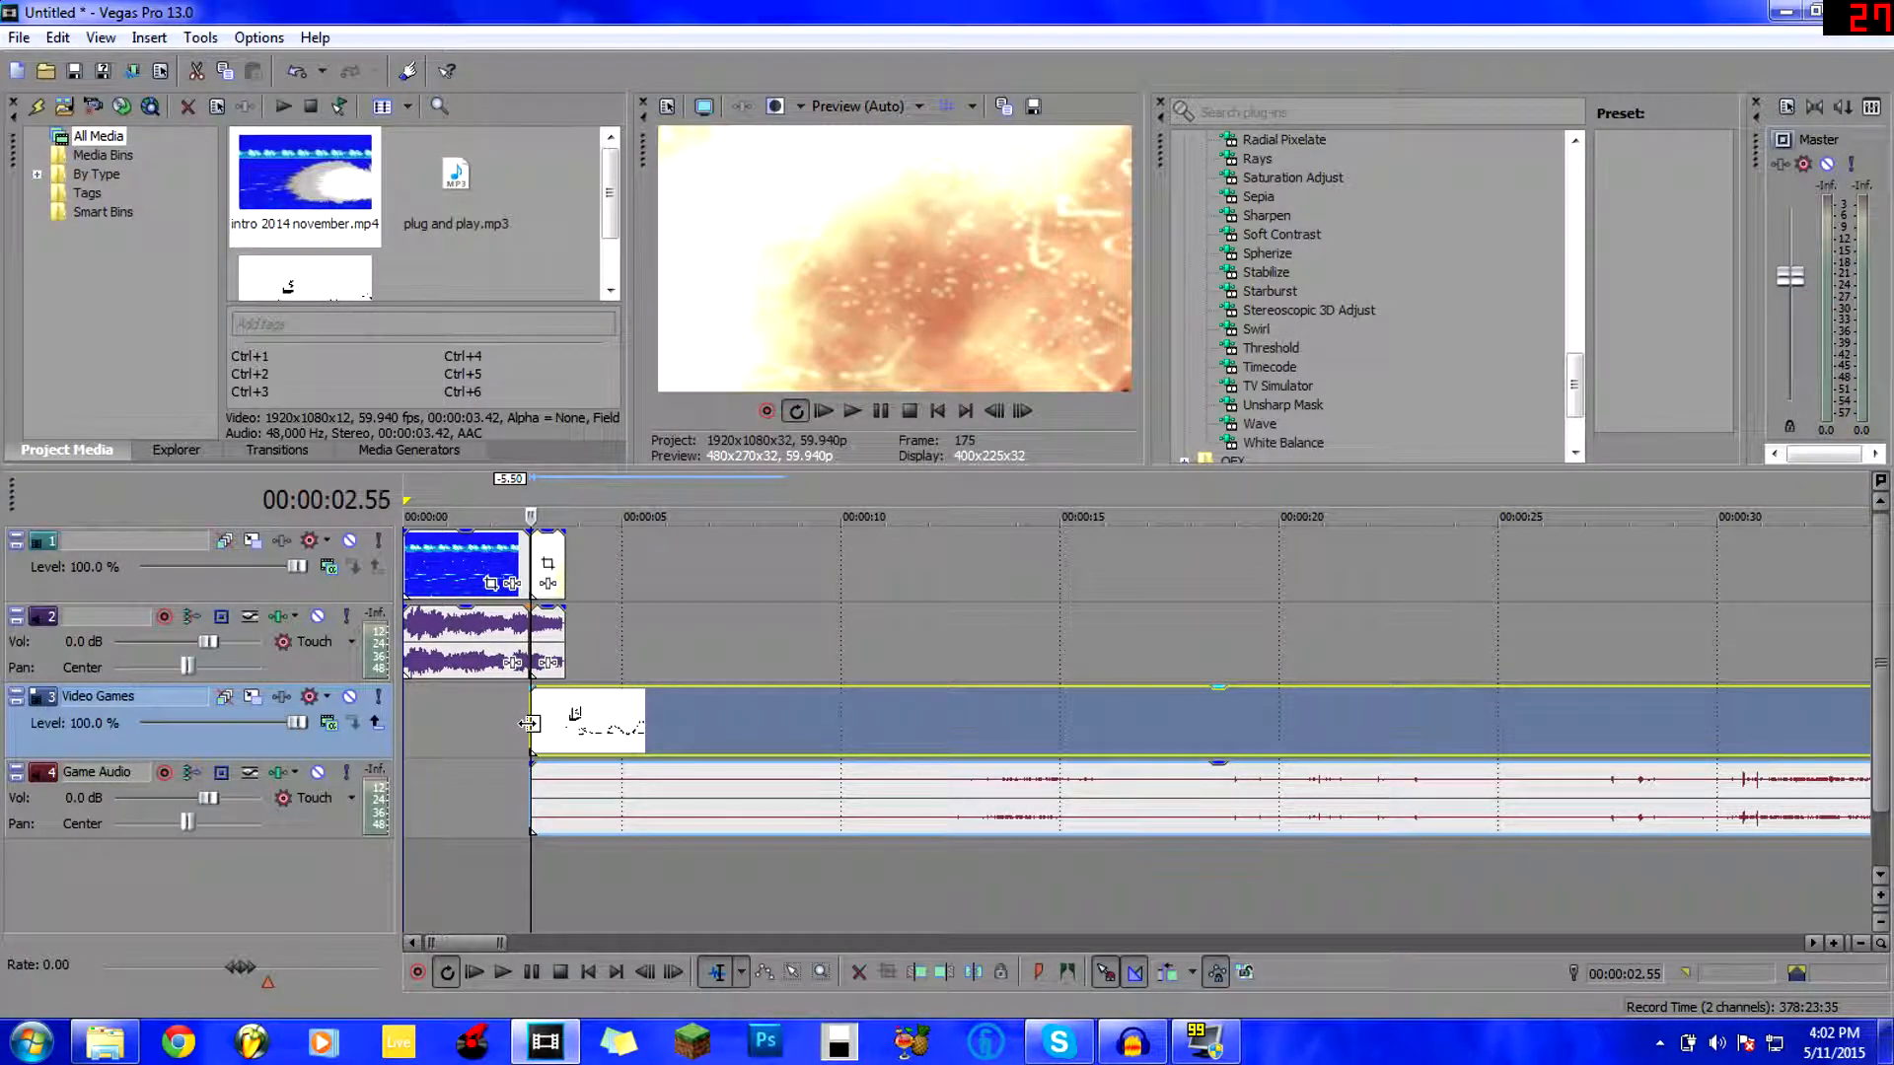
{"action": "key", "text": "space"}
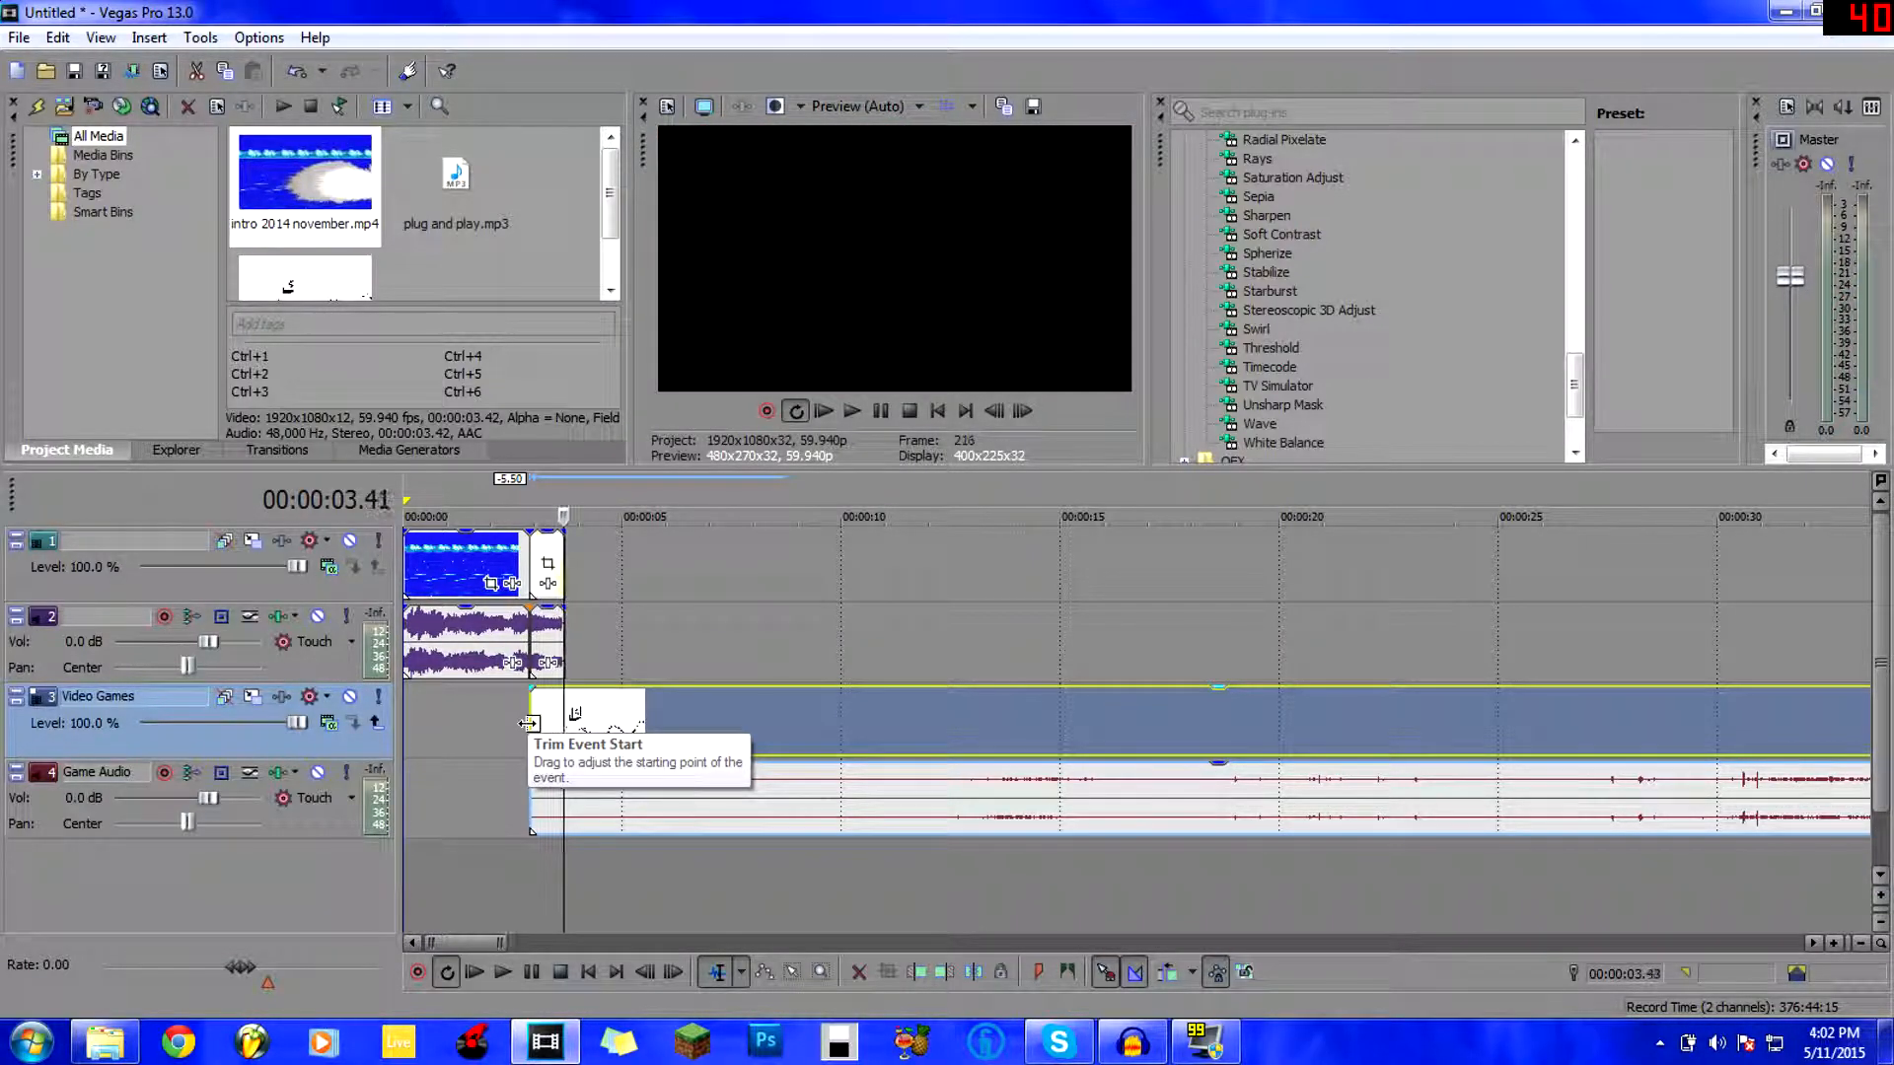
{"action": "key", "text": "j"}
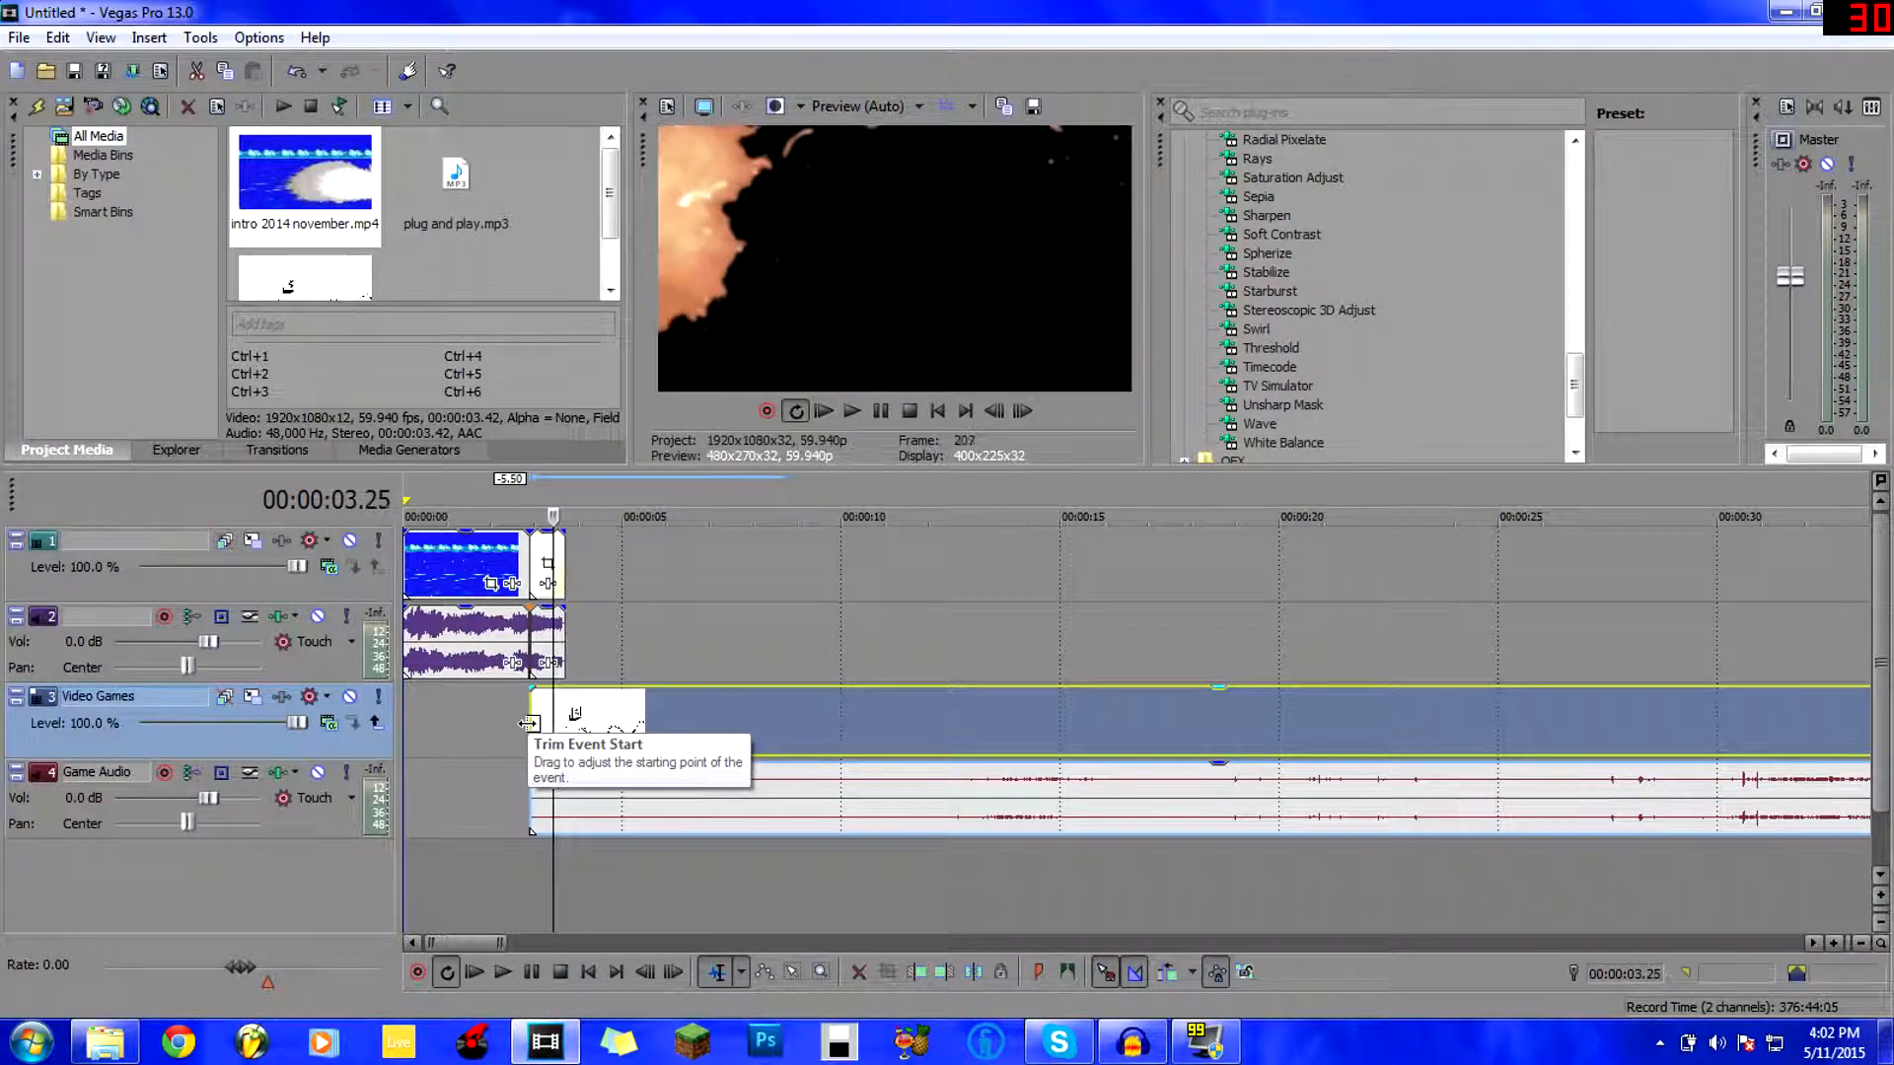
{"action": "key", "text": "Left"}
{"action": "key", "text": "Left"}
{"action": "key", "text": "Left"}
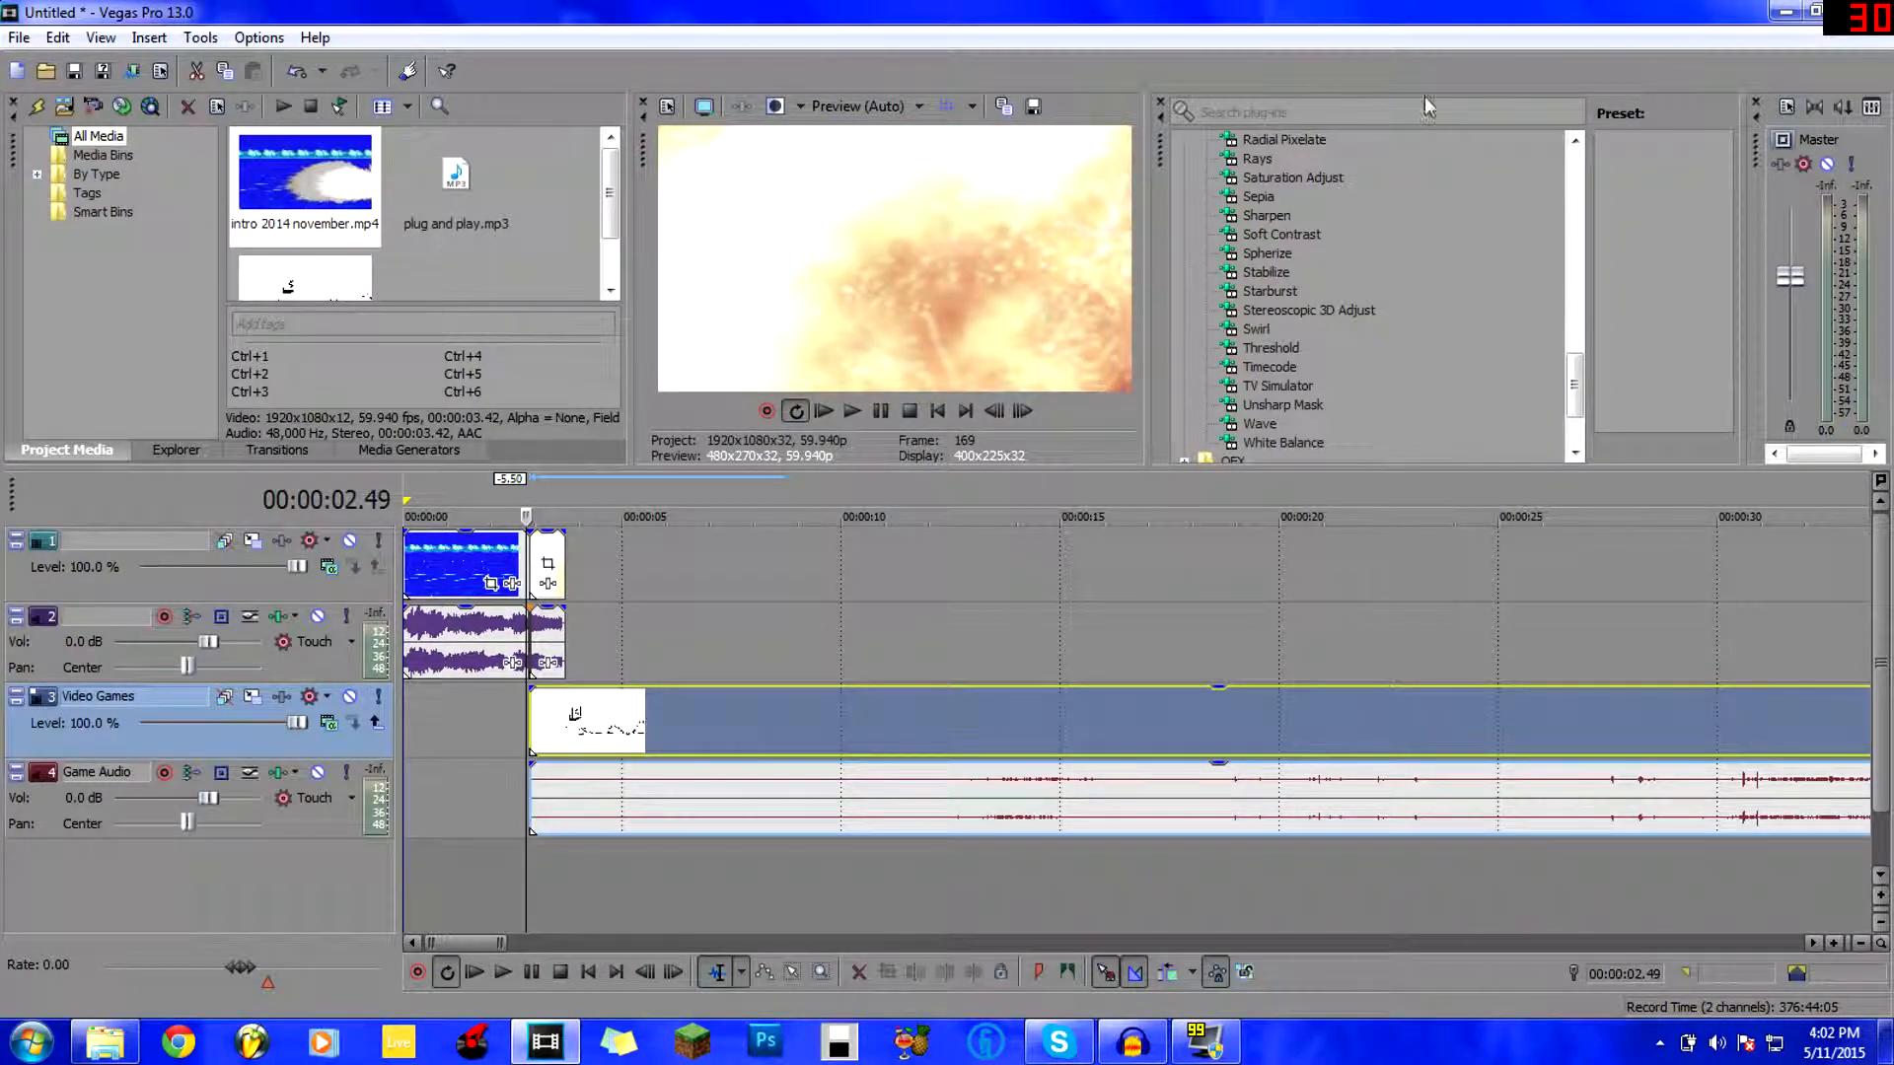
Drag the Chroma Keyer (Default) preset from Video FX onto the intro event on track 1.
{"action": "left_click_drag", "start_coordinate": [1568, 375], "coordinate": [1570, 193]}
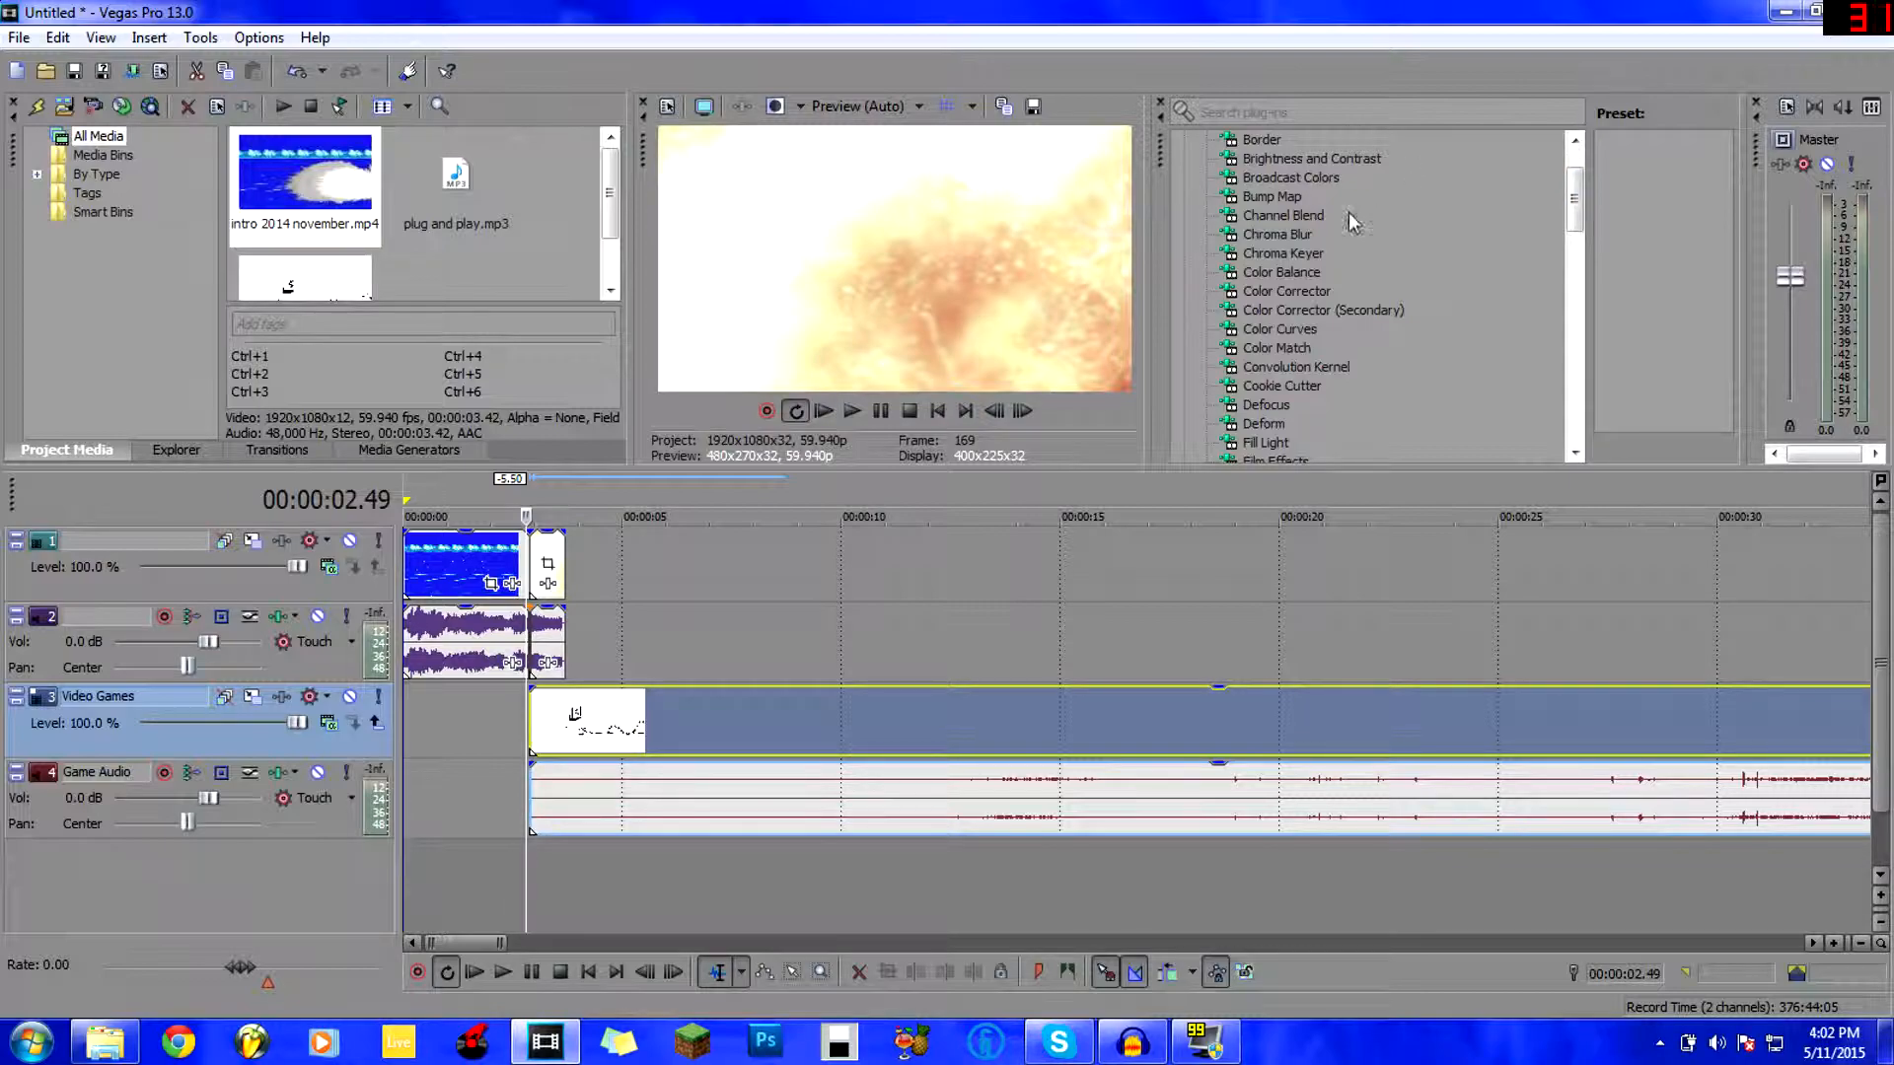
{"action": "left_click", "coordinate": [1311, 259]}
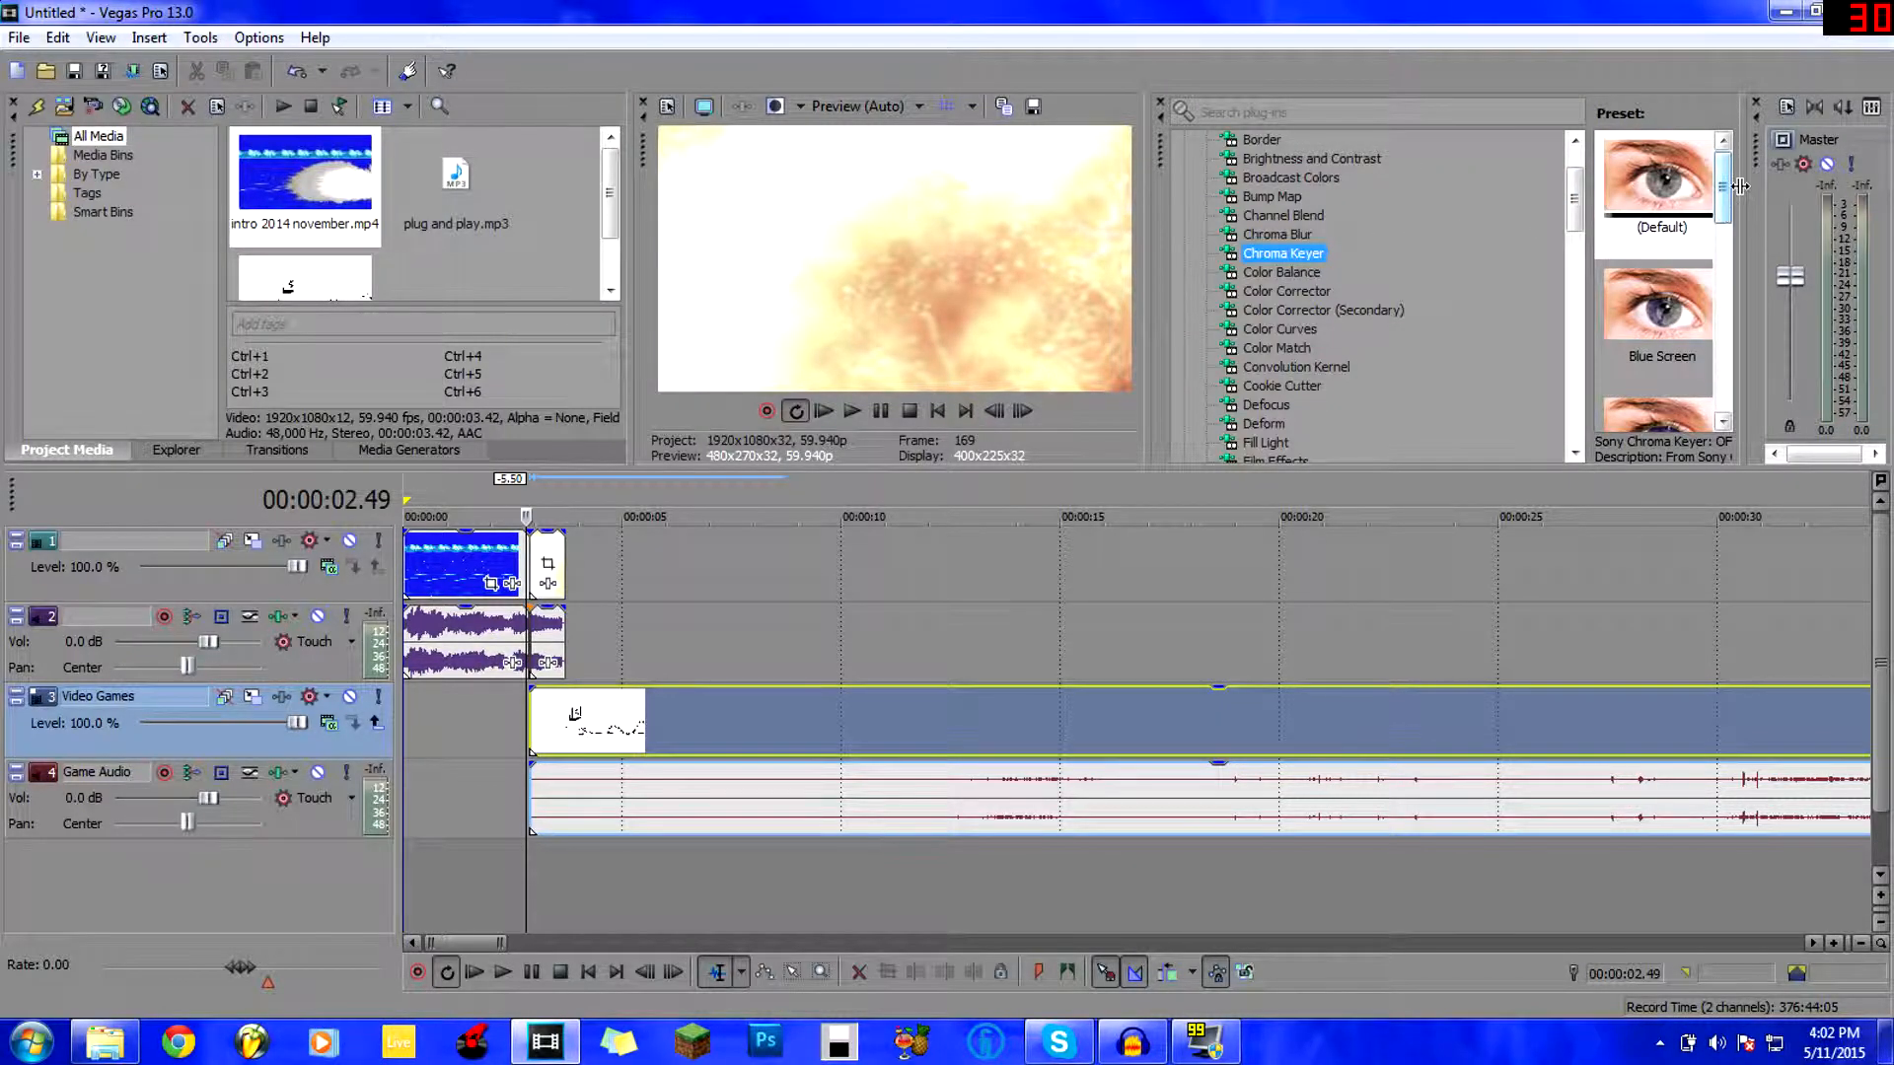
{"action": "scroll", "coordinate": [1657, 325], "scroll_direction": "down", "scroll_amount": 4}
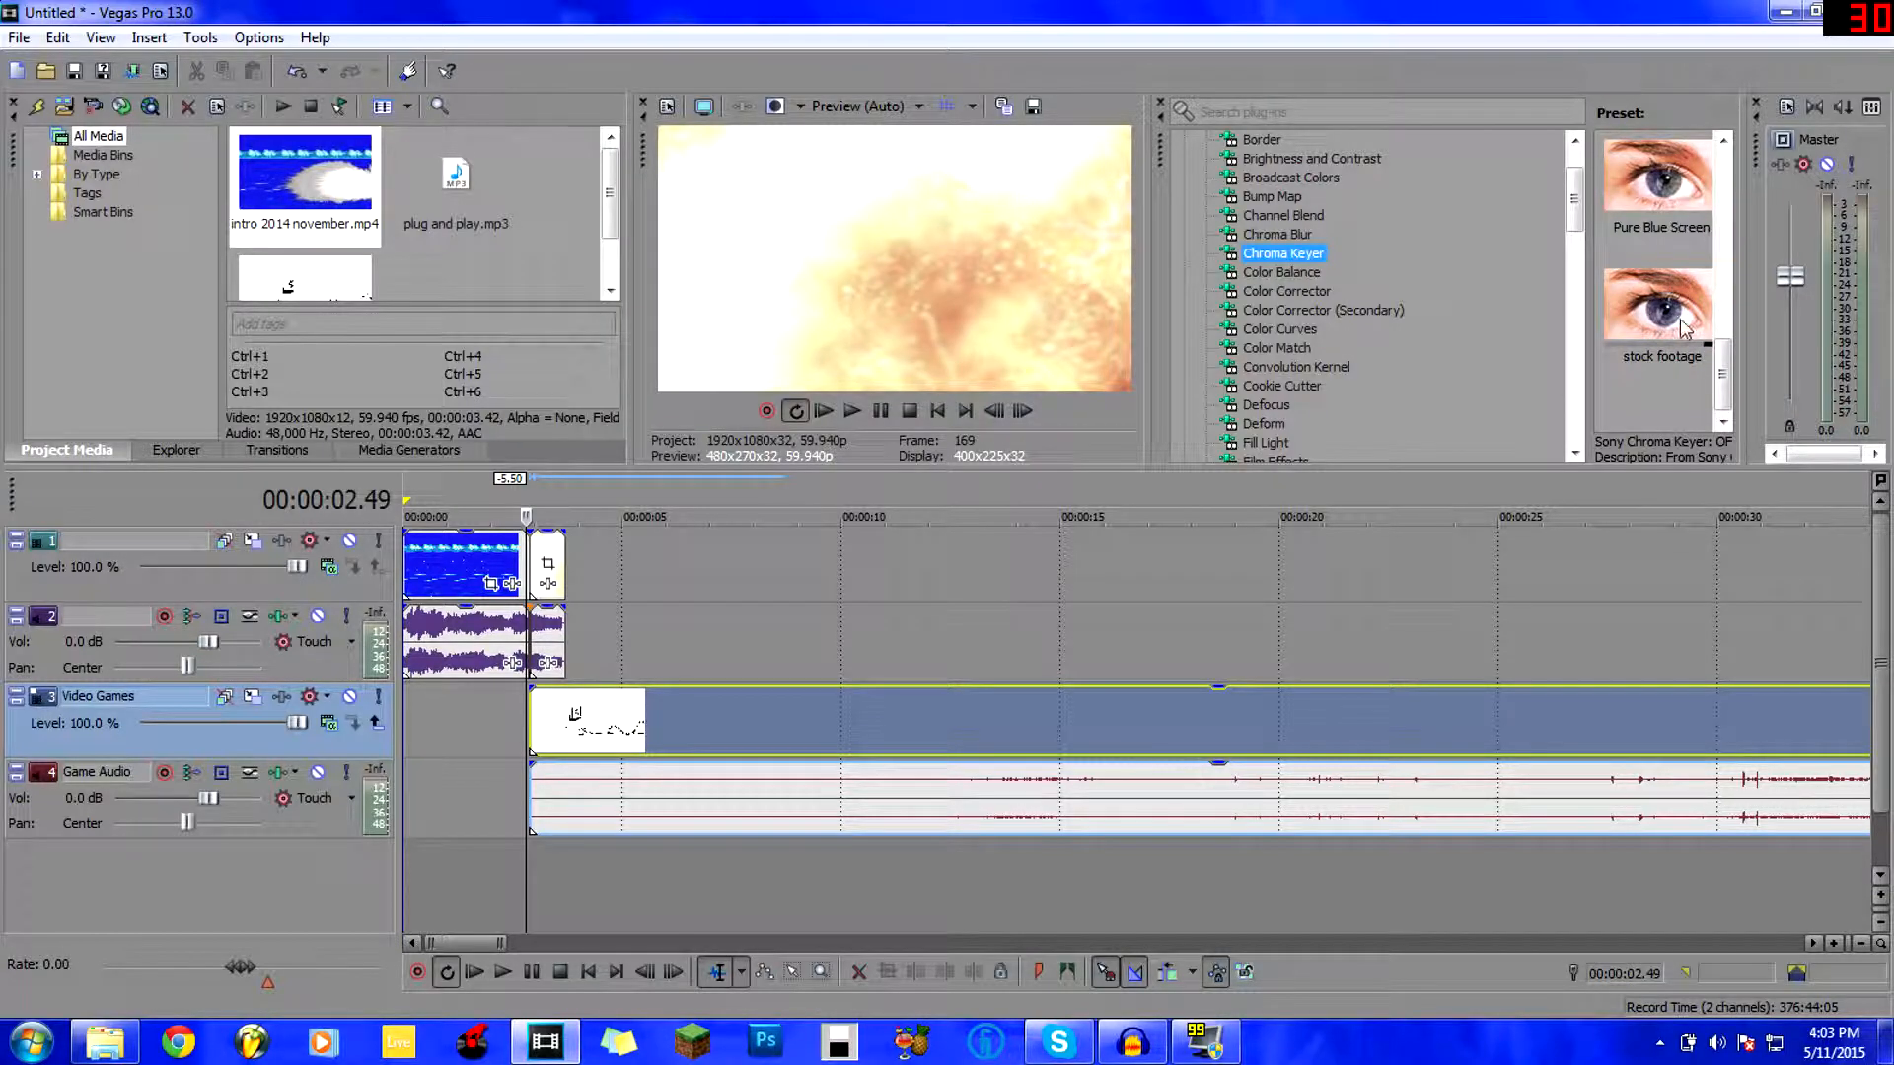
{"action": "scroll", "coordinate": [1667, 296], "scroll_direction": "up", "scroll_amount": 5}
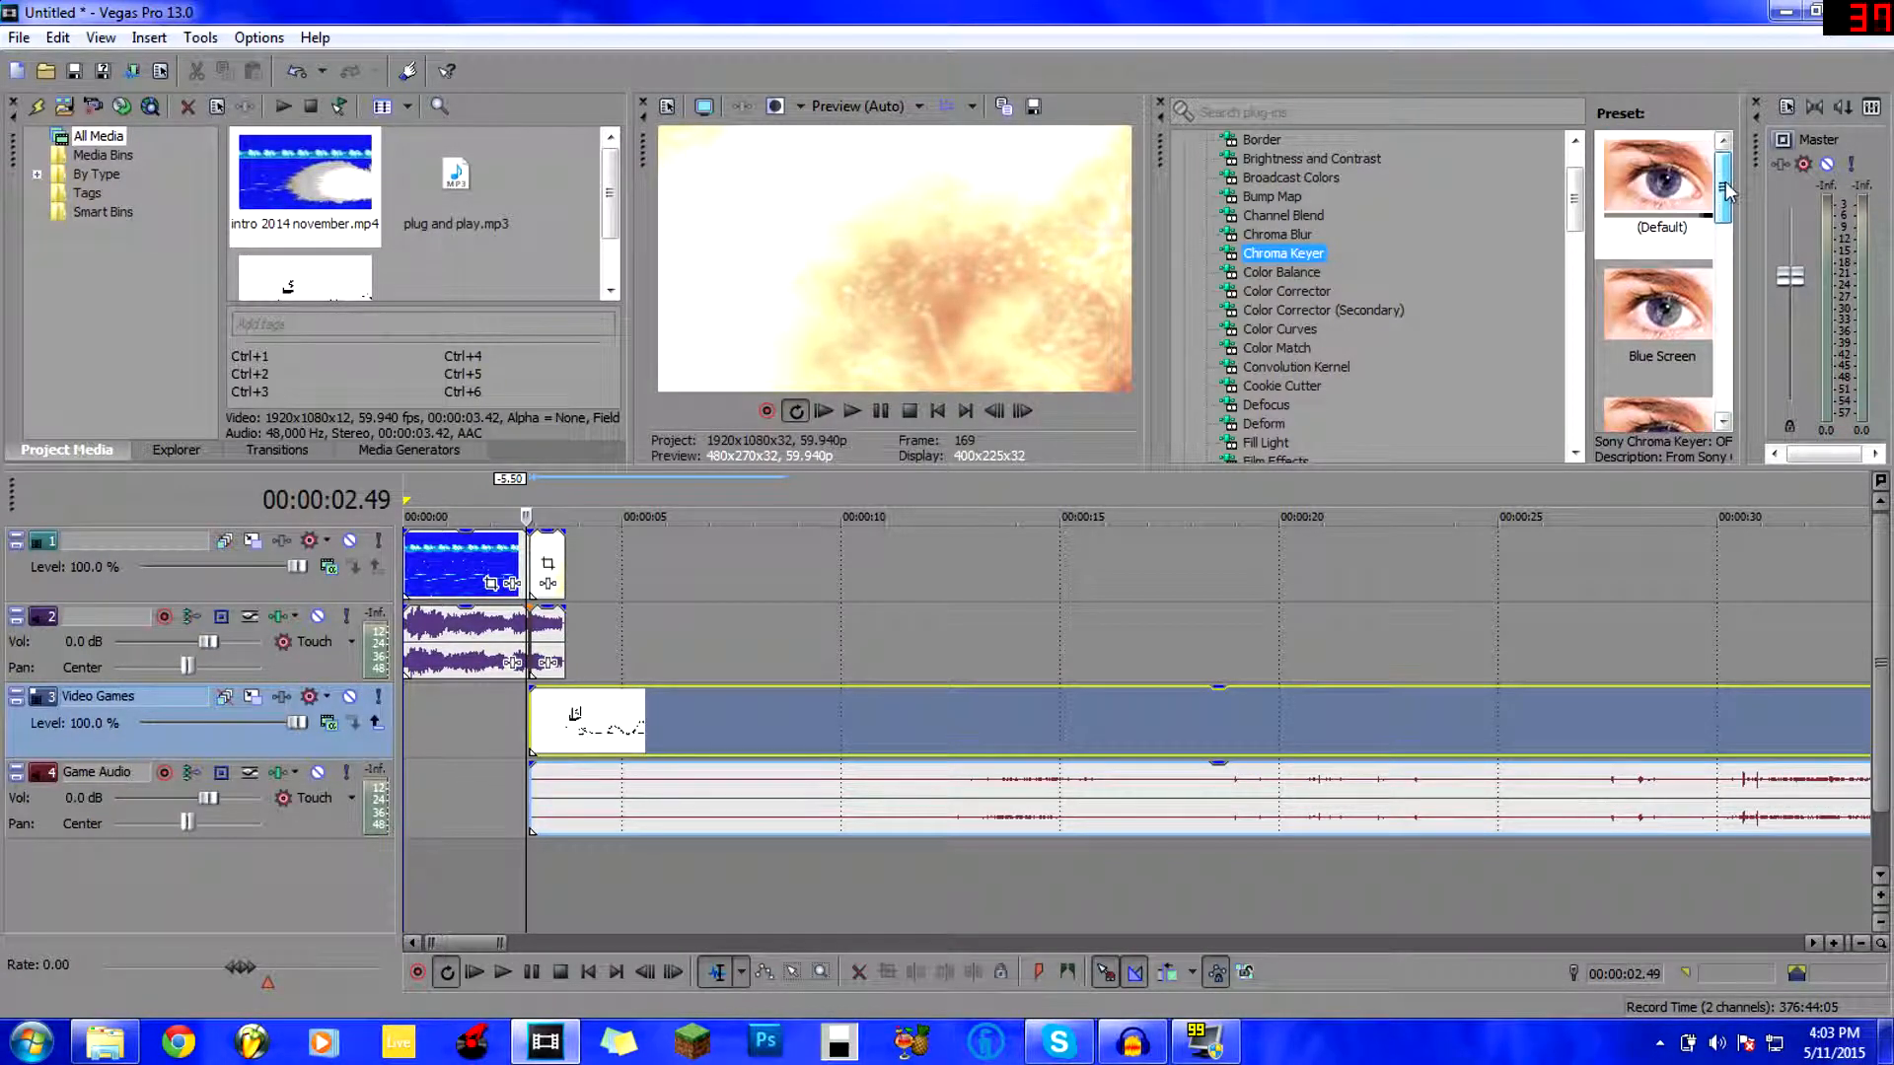
{"action": "left_click_drag", "start_coordinate": [1667, 207], "coordinate": [549, 565]}
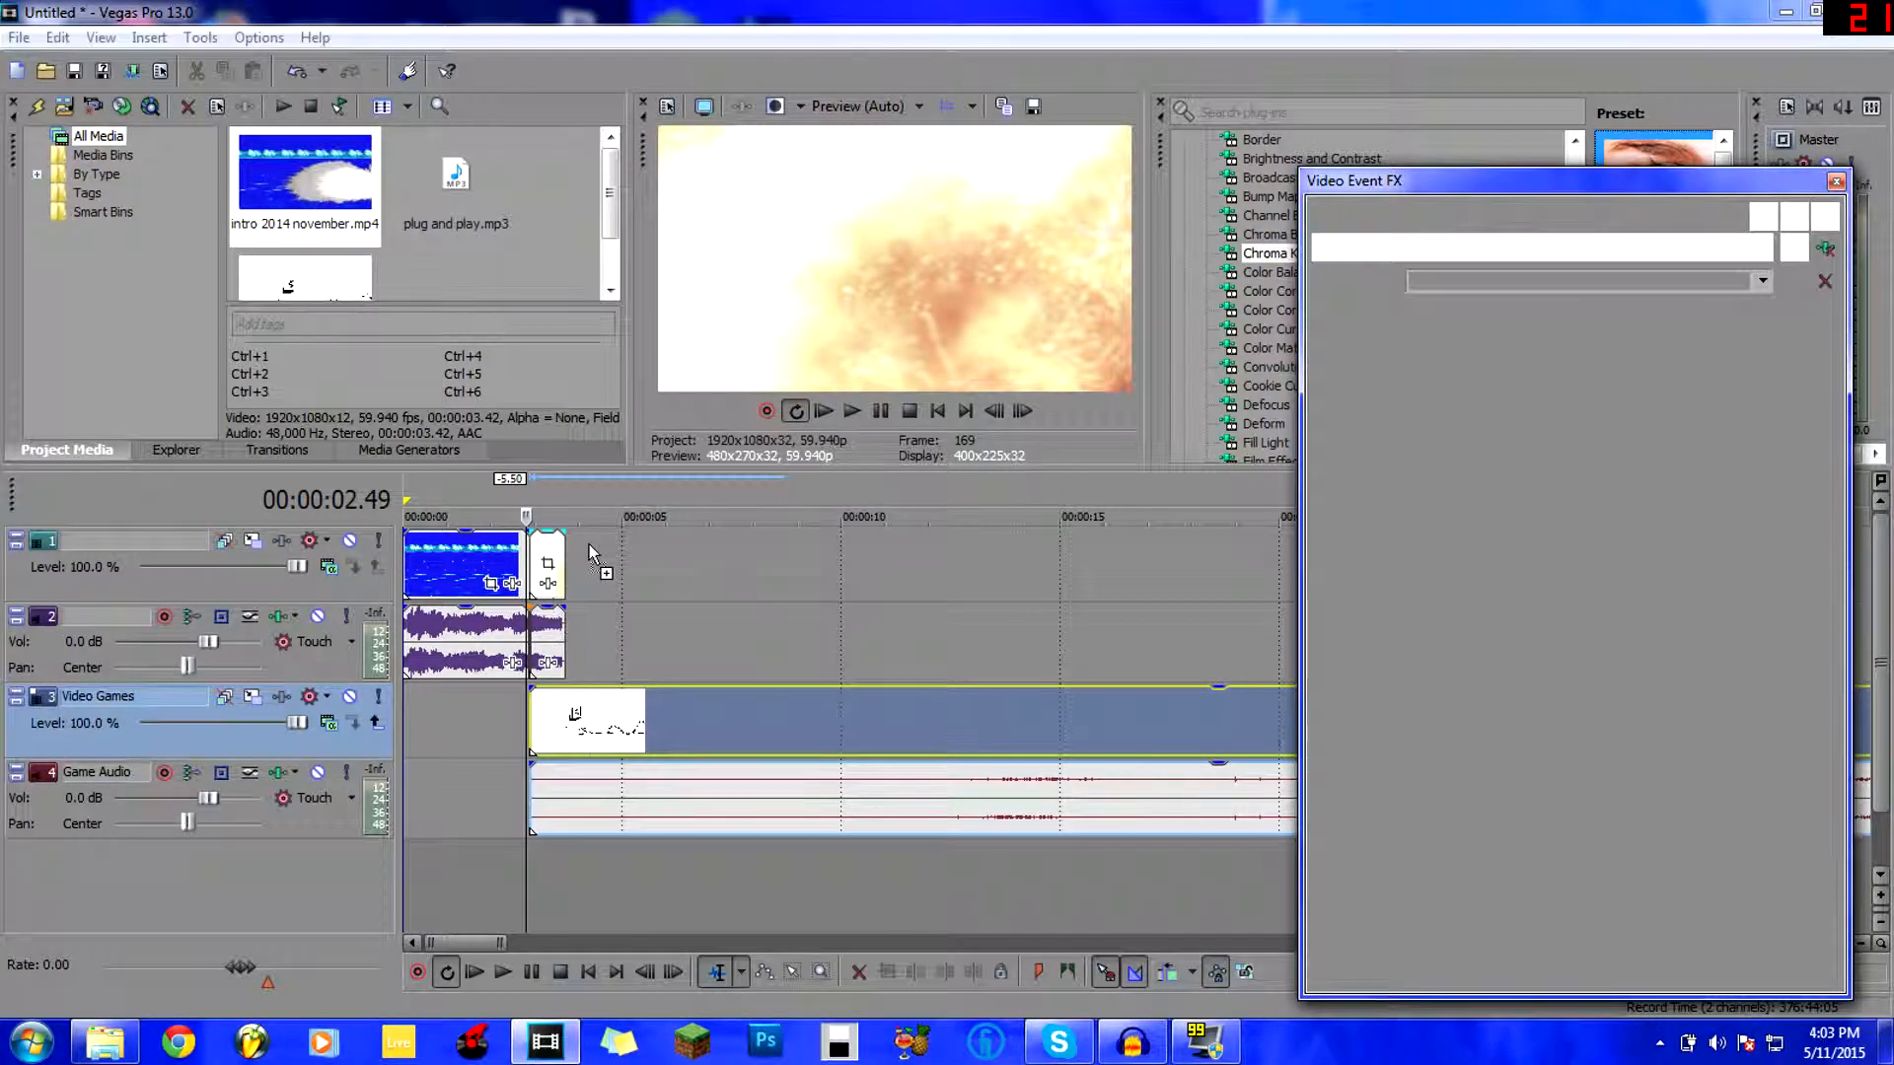
Preview the keyed intro, then sample black from the preview as the Chroma Keyer's key colour.
{"action": "left_click_drag", "start_coordinate": [1421, 192], "coordinate": [1272, 187]}
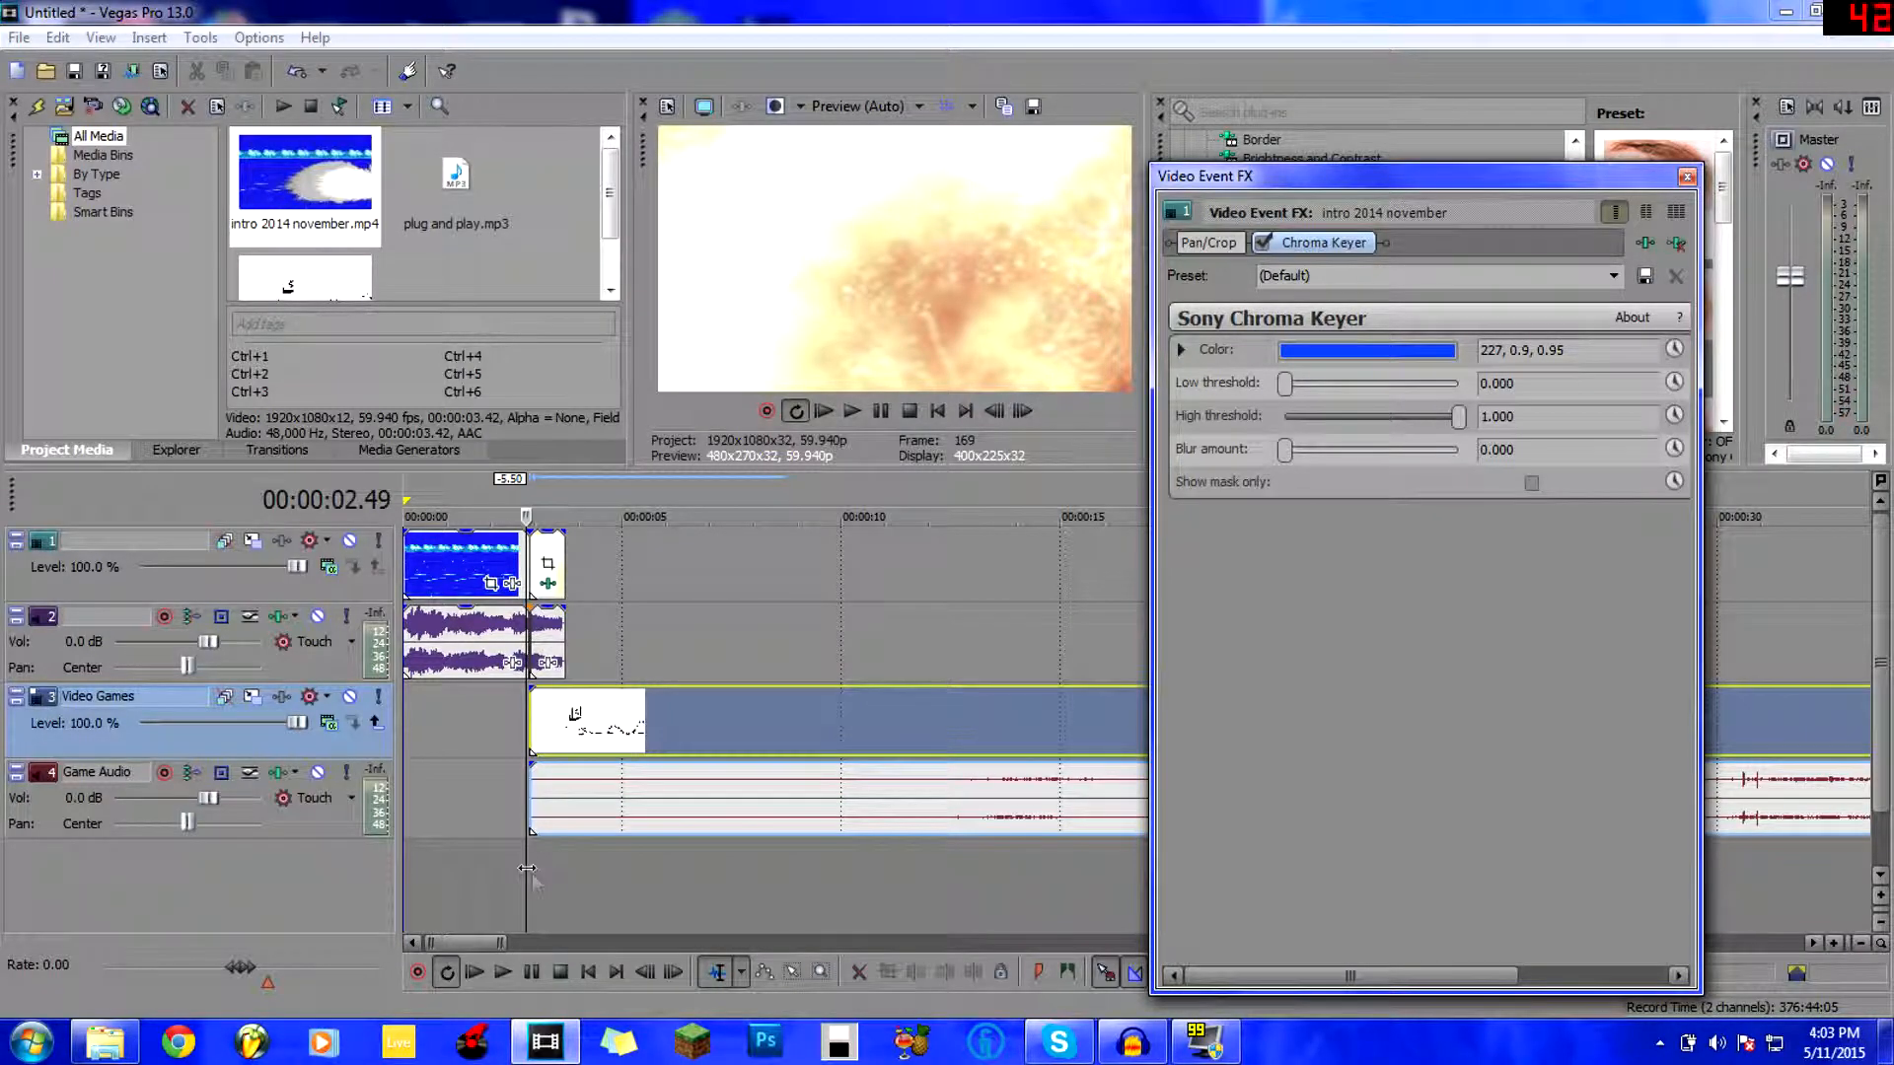
{"action": "left_click", "coordinate": [533, 874]}
{"action": "key", "text": "space"}
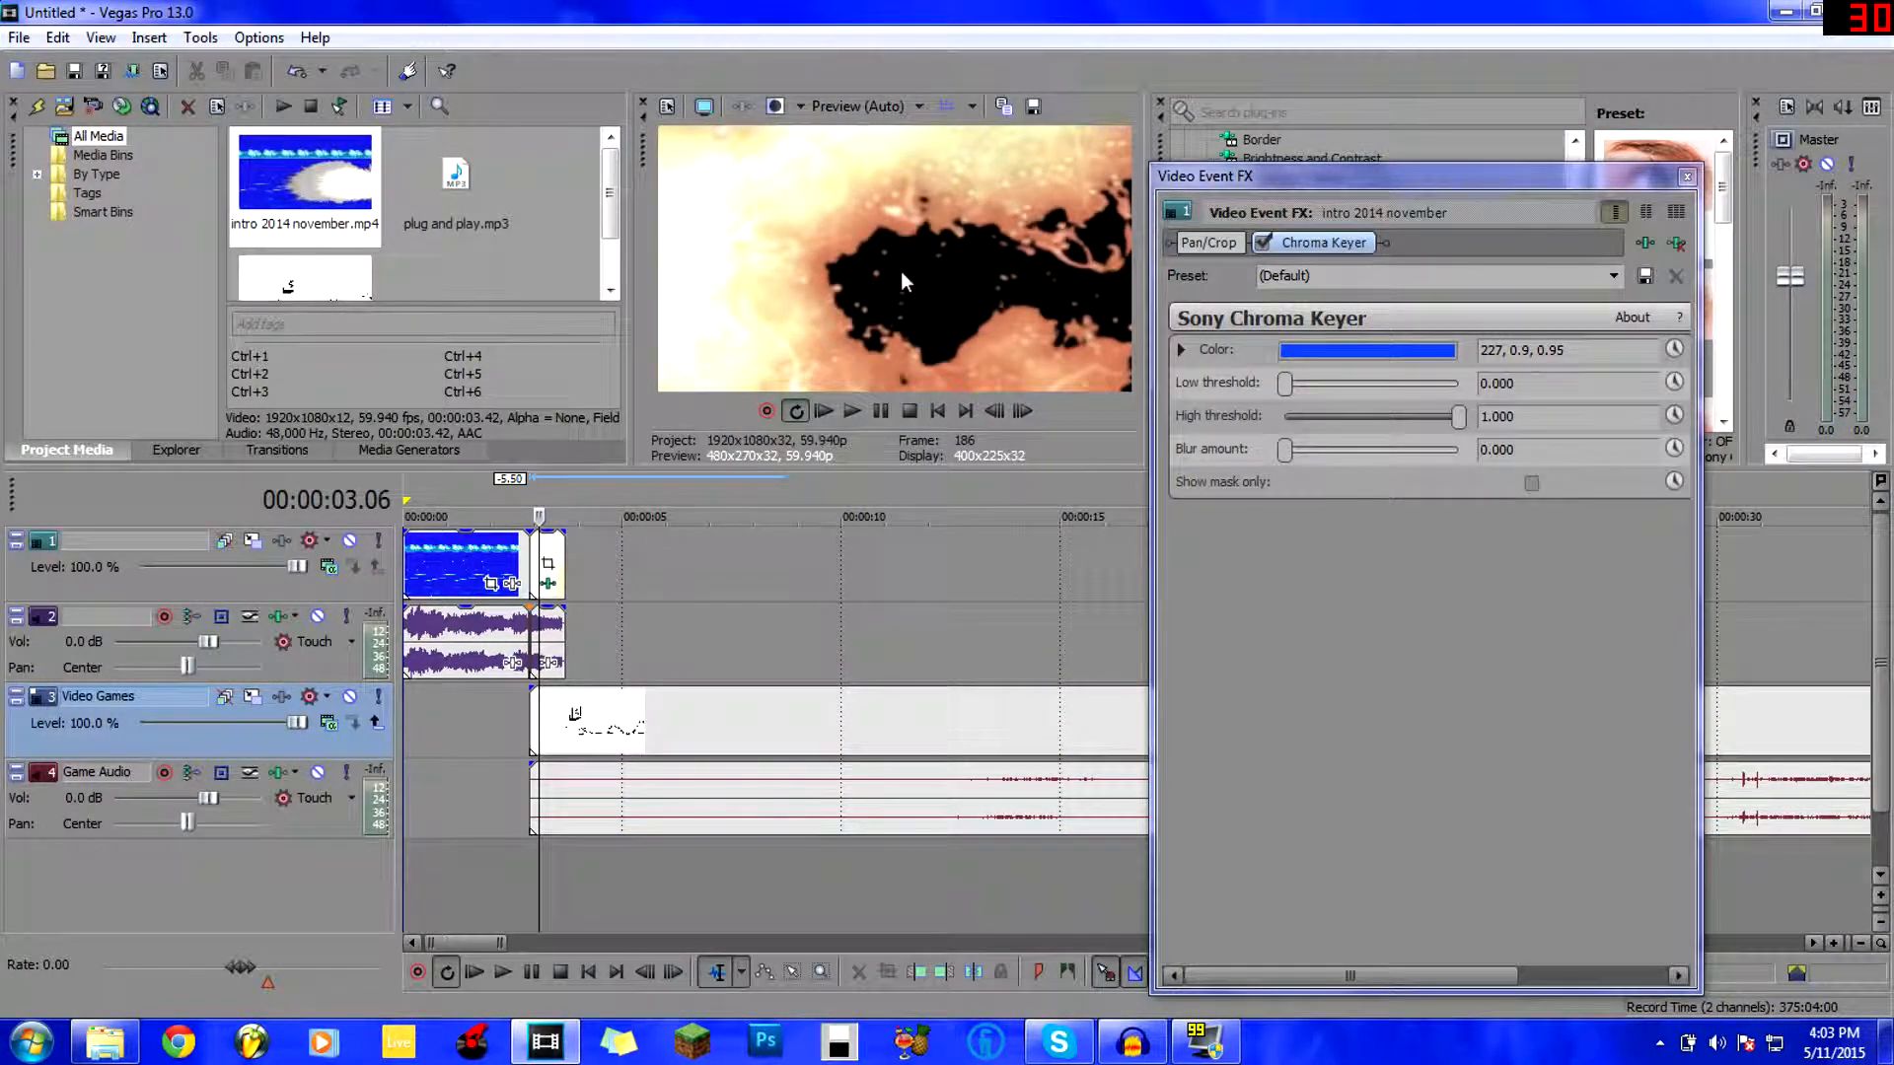
{"action": "left_click", "coordinate": [1321, 352]}
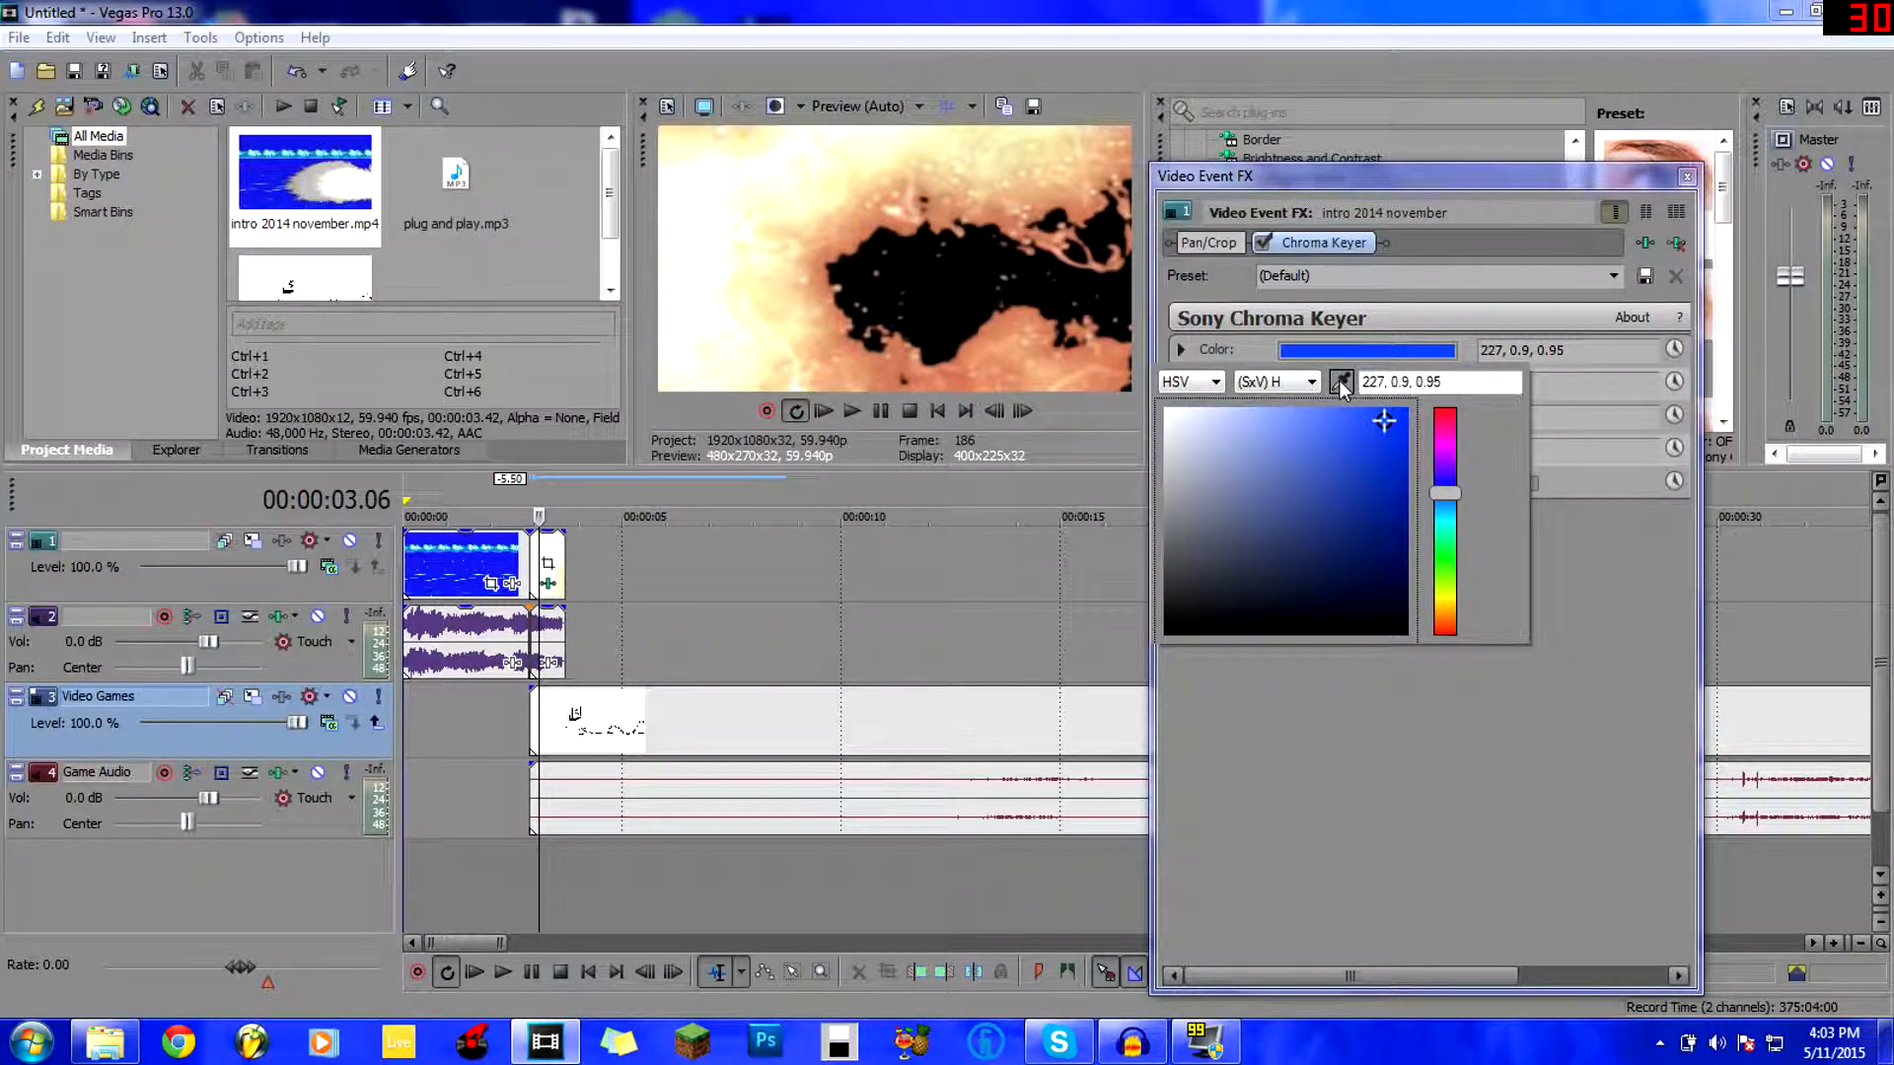
{"action": "left_click", "coordinate": [1342, 385]}
{"action": "left_click", "coordinate": [940, 290]}
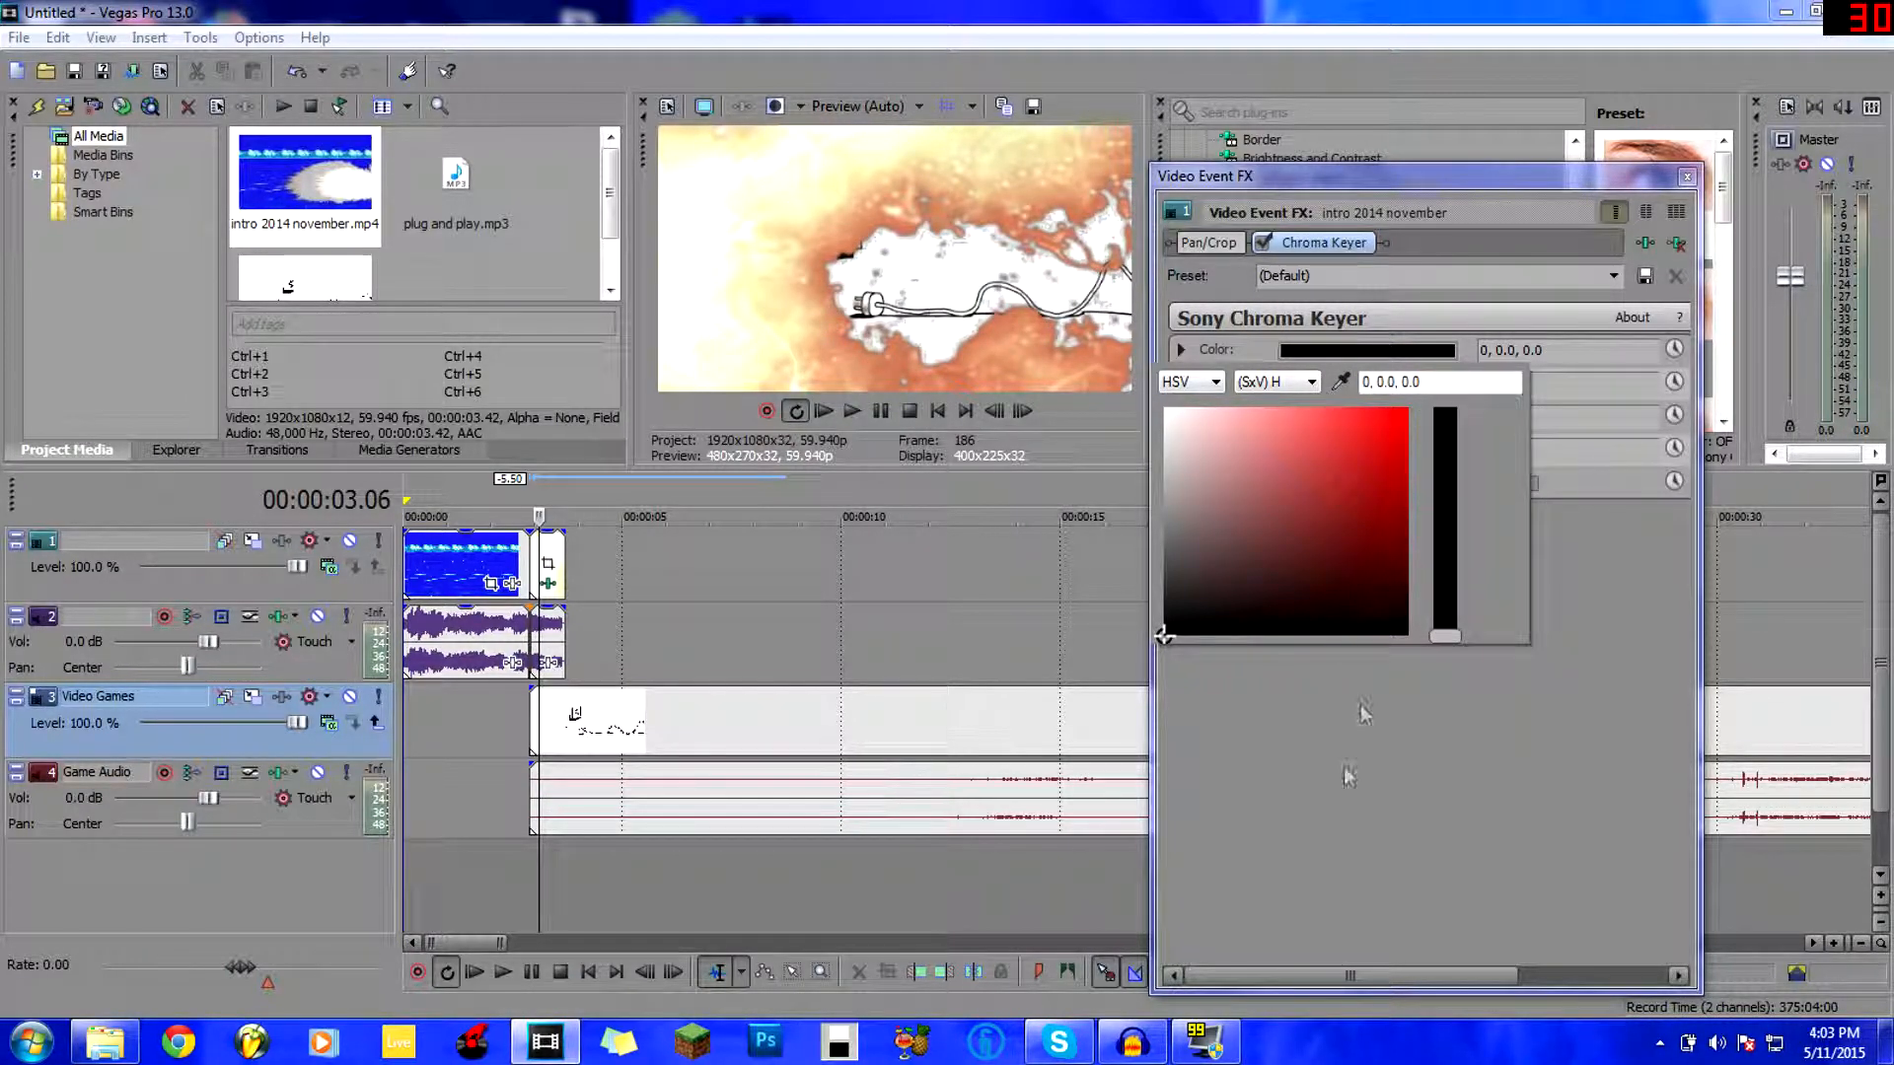
{"action": "left_click", "coordinate": [1340, 804]}
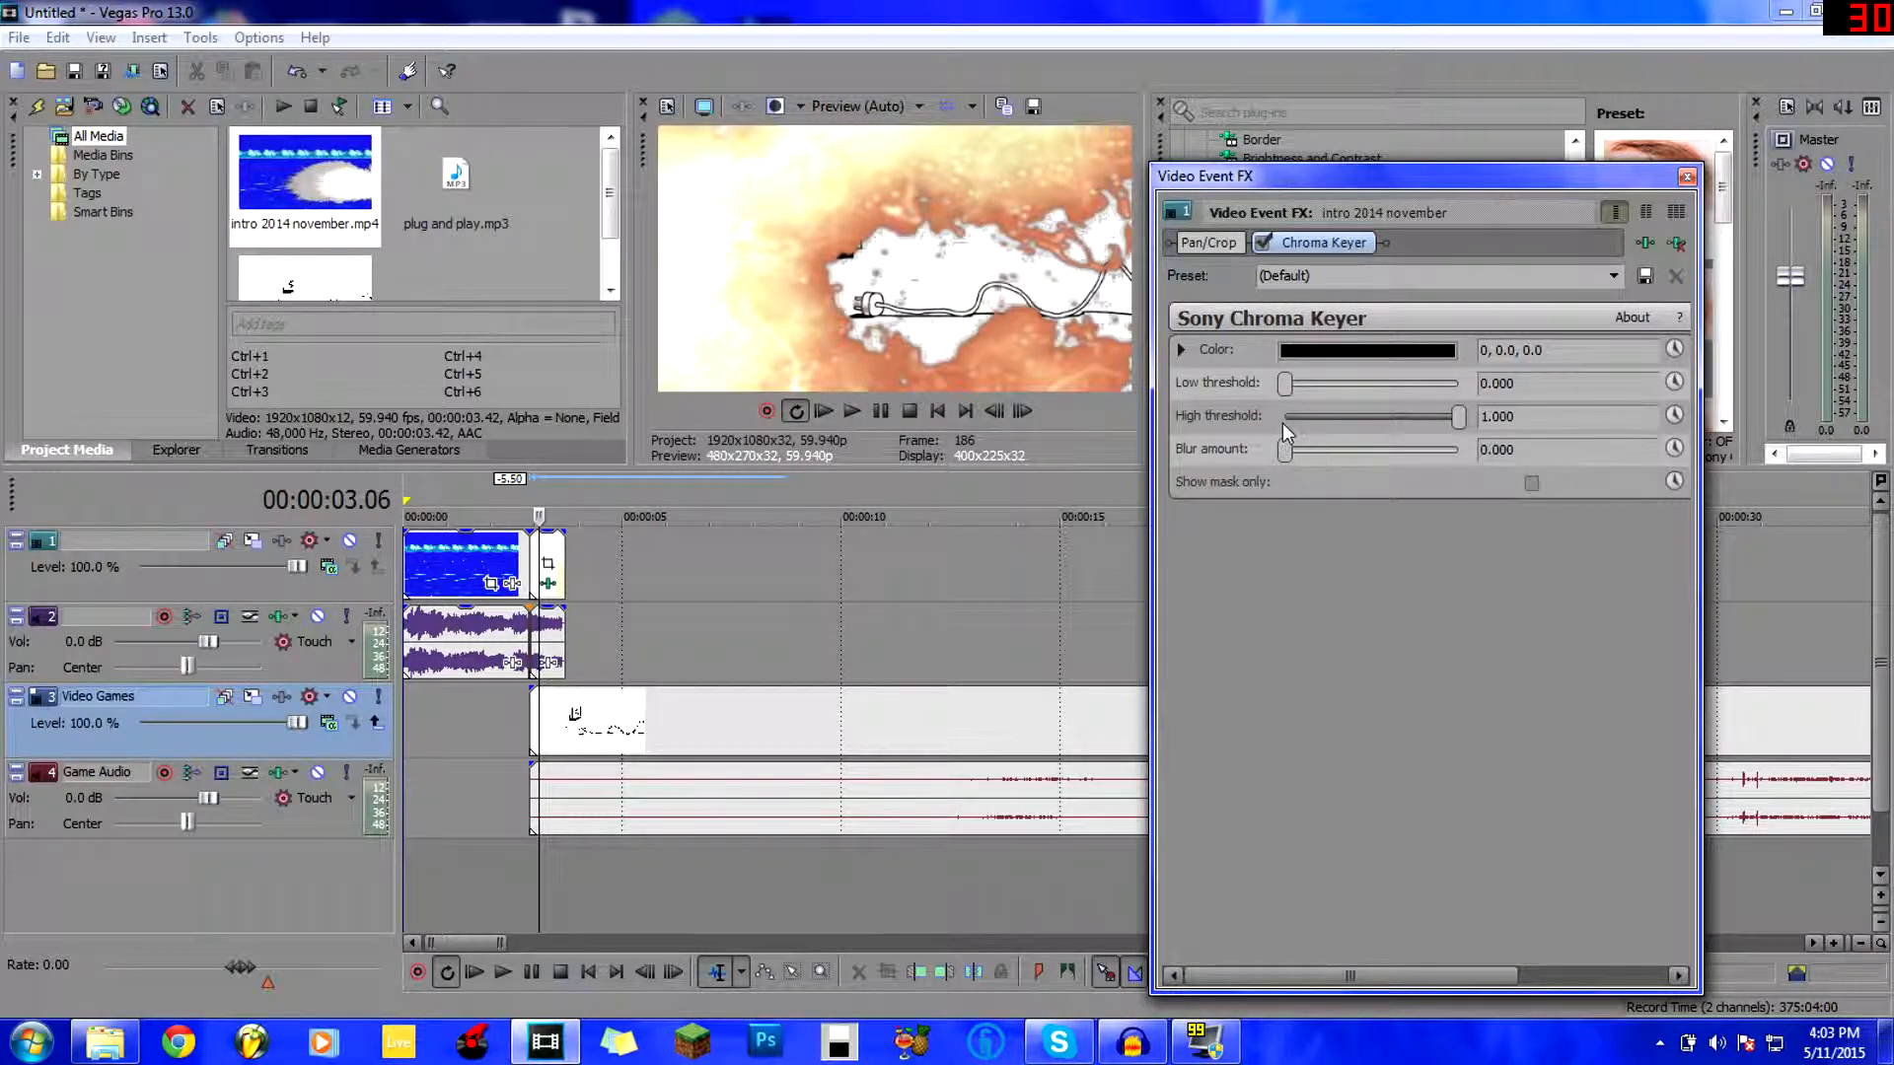
Tune the low and high thresholds (high 0.701) and soften key edges with 0.136 blur.
{"action": "left_click_drag", "start_coordinate": [1454, 426], "coordinate": [1413, 431]}
{"action": "left_click", "coordinate": [1296, 387]}
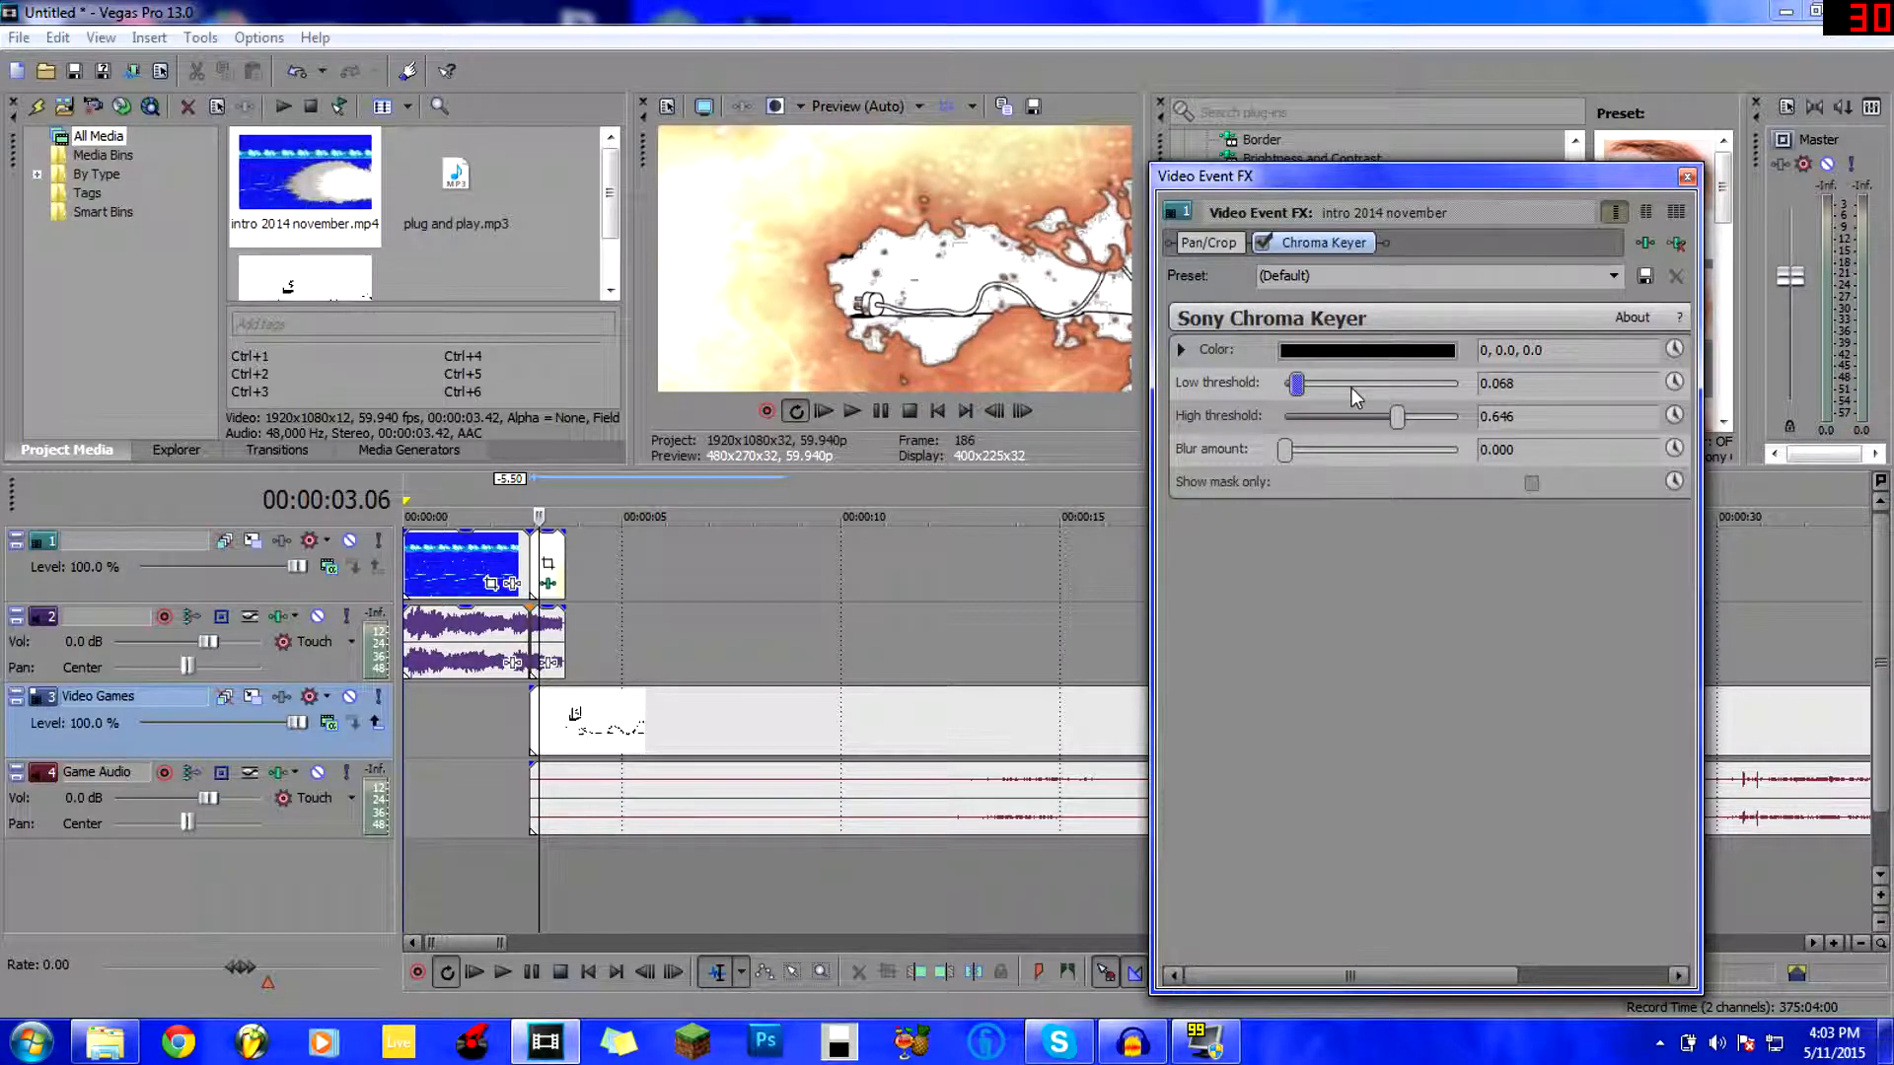
{"action": "left_click_drag", "start_coordinate": [1296, 384], "coordinate": [1545, 412]}
{"action": "mouse_move", "coordinate": [1375, 381]}
{"action": "left_mouse_down"}
{"action": "mouse_move", "coordinate": [1444, 383]}
{"action": "mouse_move", "coordinate": [1286, 387]}
{"action": "mouse_move", "coordinate": [1387, 392]}
{"action": "left_mouse_up"}
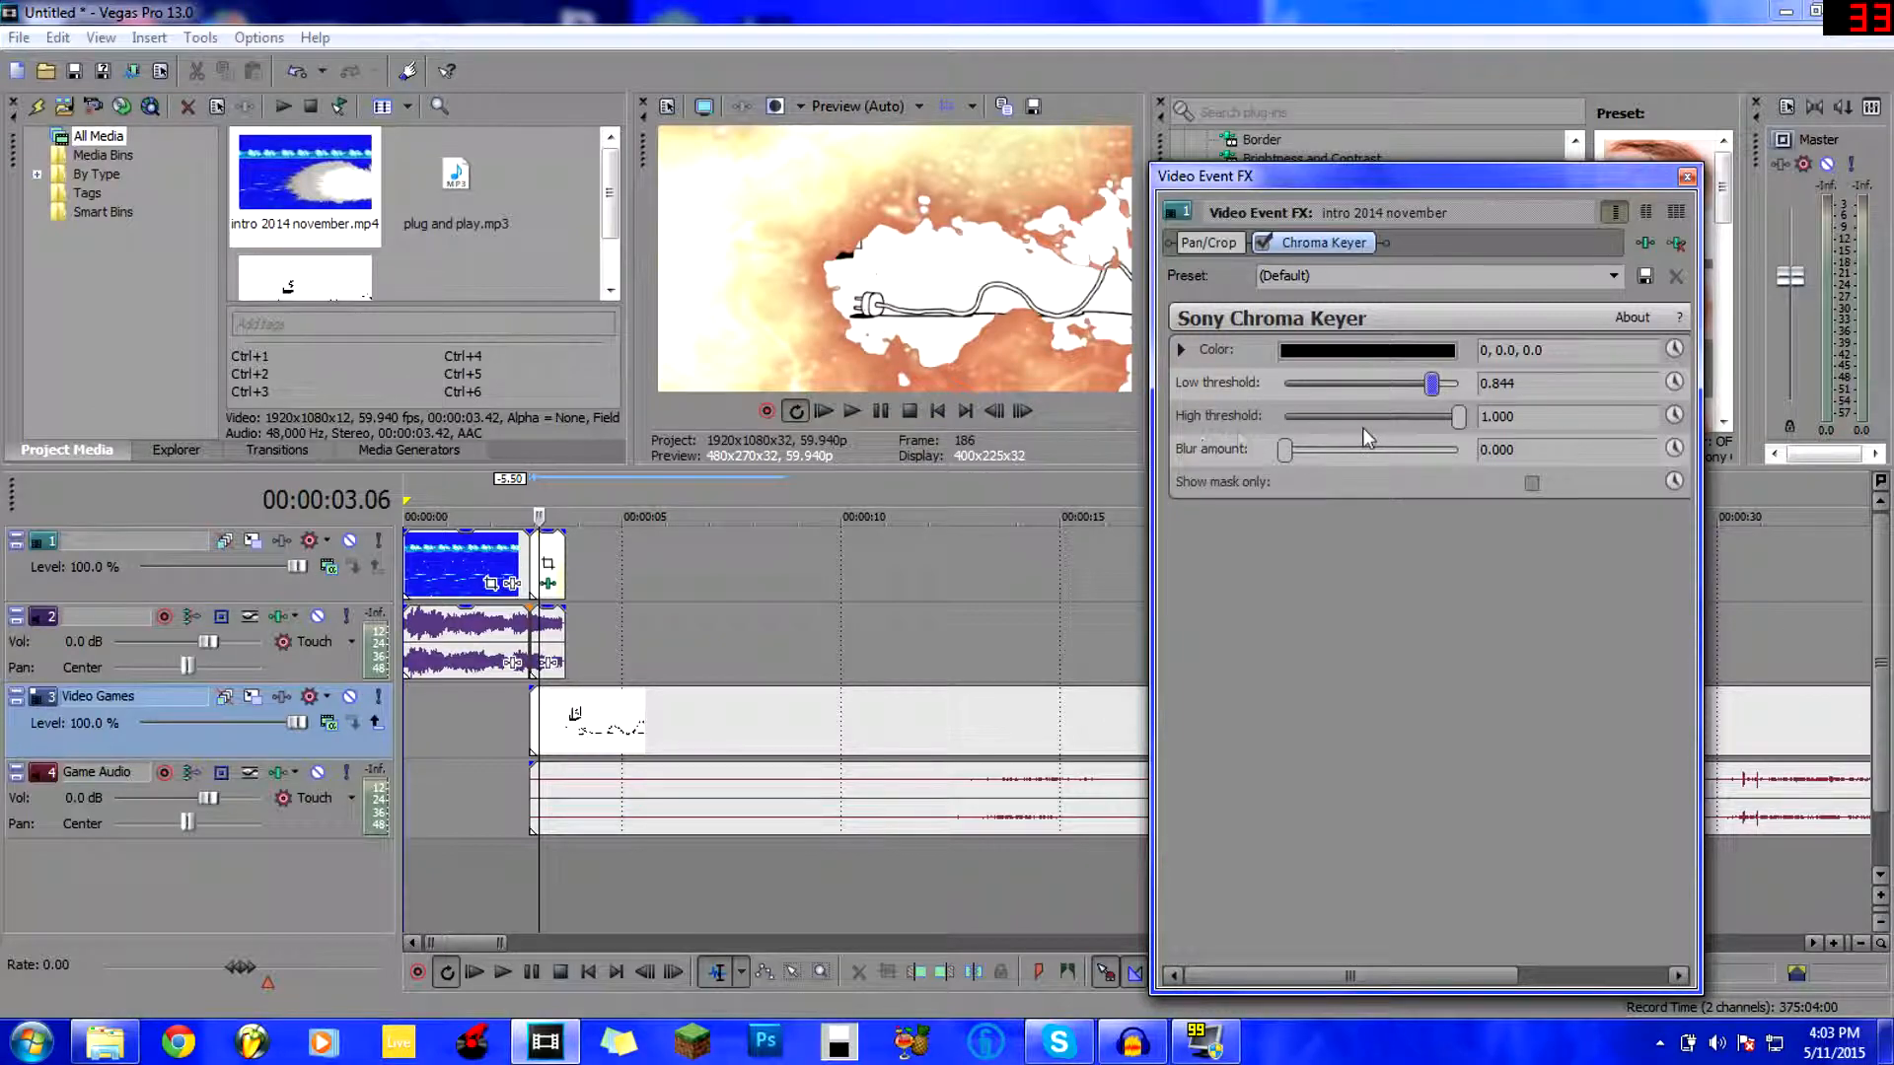
{"action": "left_click_drag", "start_coordinate": [1286, 457], "coordinate": [1225, 458]}
{"action": "left_click", "coordinate": [1365, 271]}
Close the effect window and play the project back to review the black key.
{"action": "left_click", "coordinate": [1686, 175]}
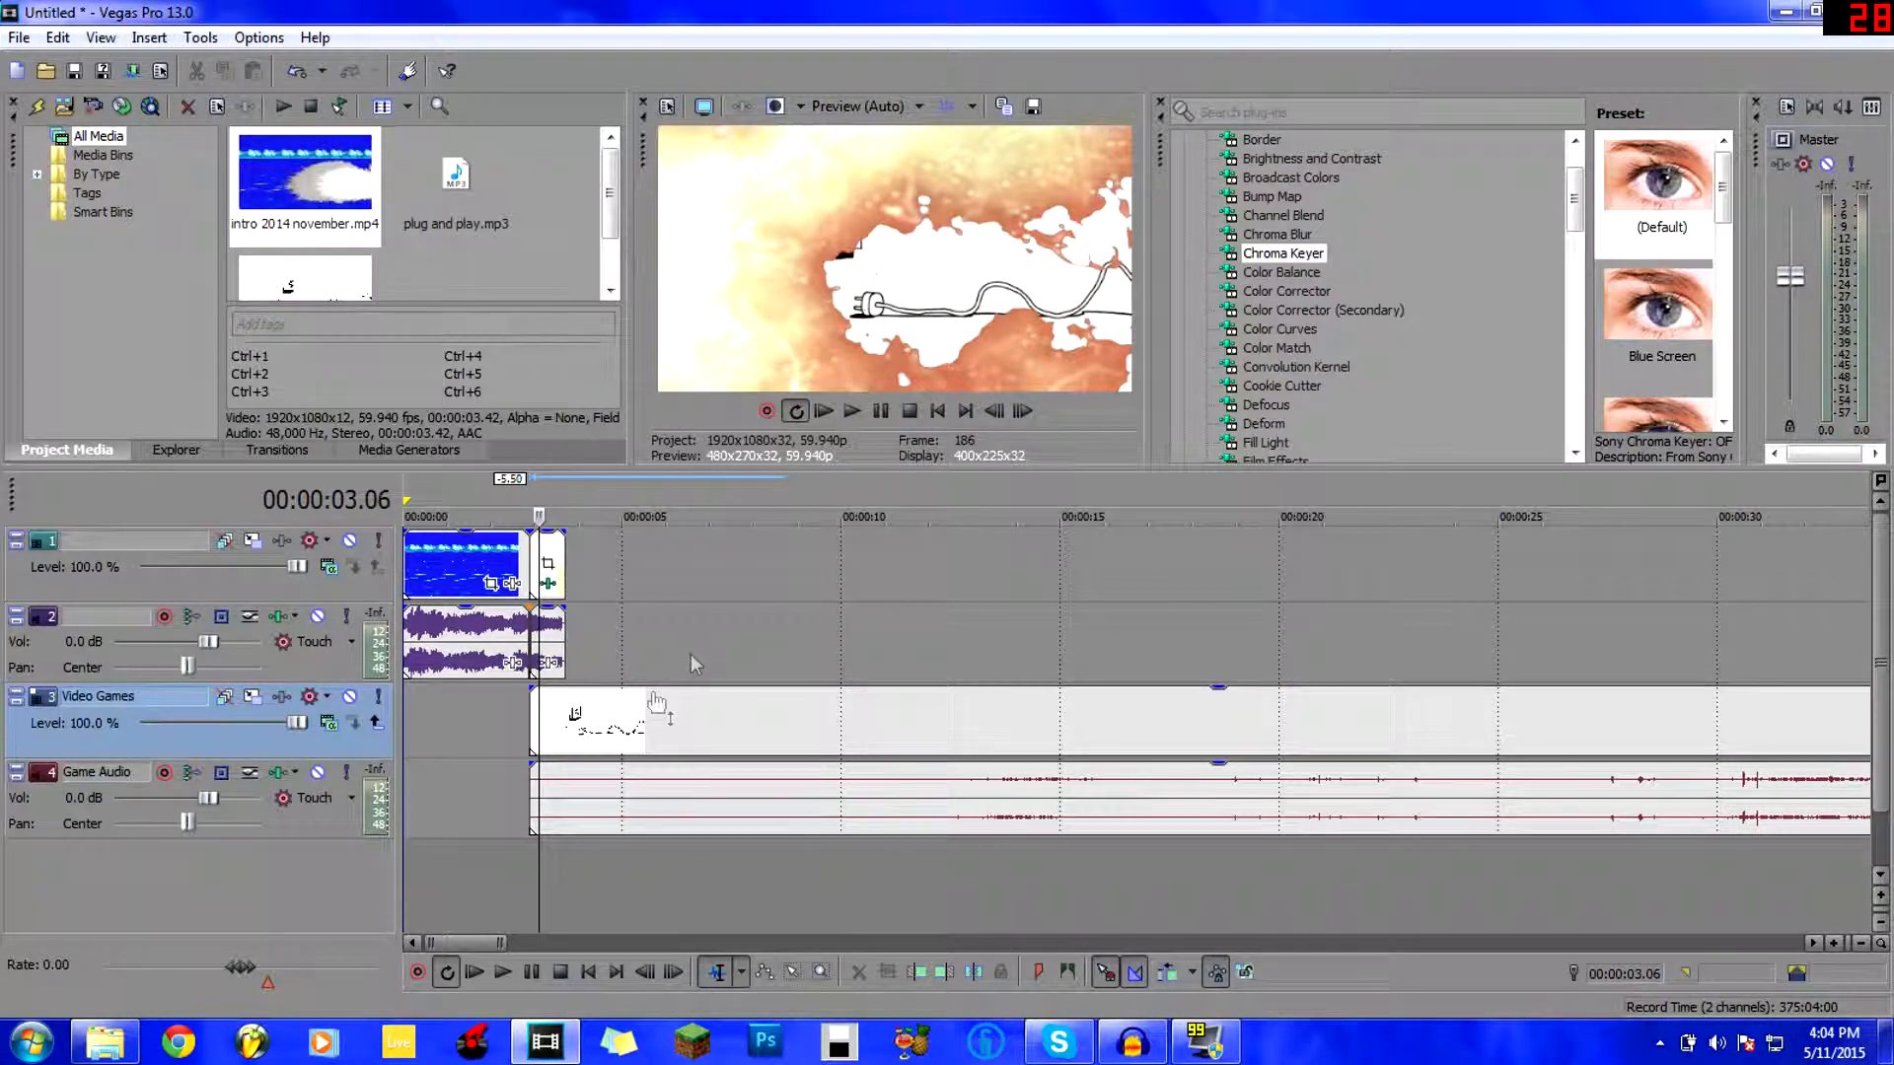
{"action": "left_click", "coordinate": [423, 773]}
{"action": "key", "text": "space"}
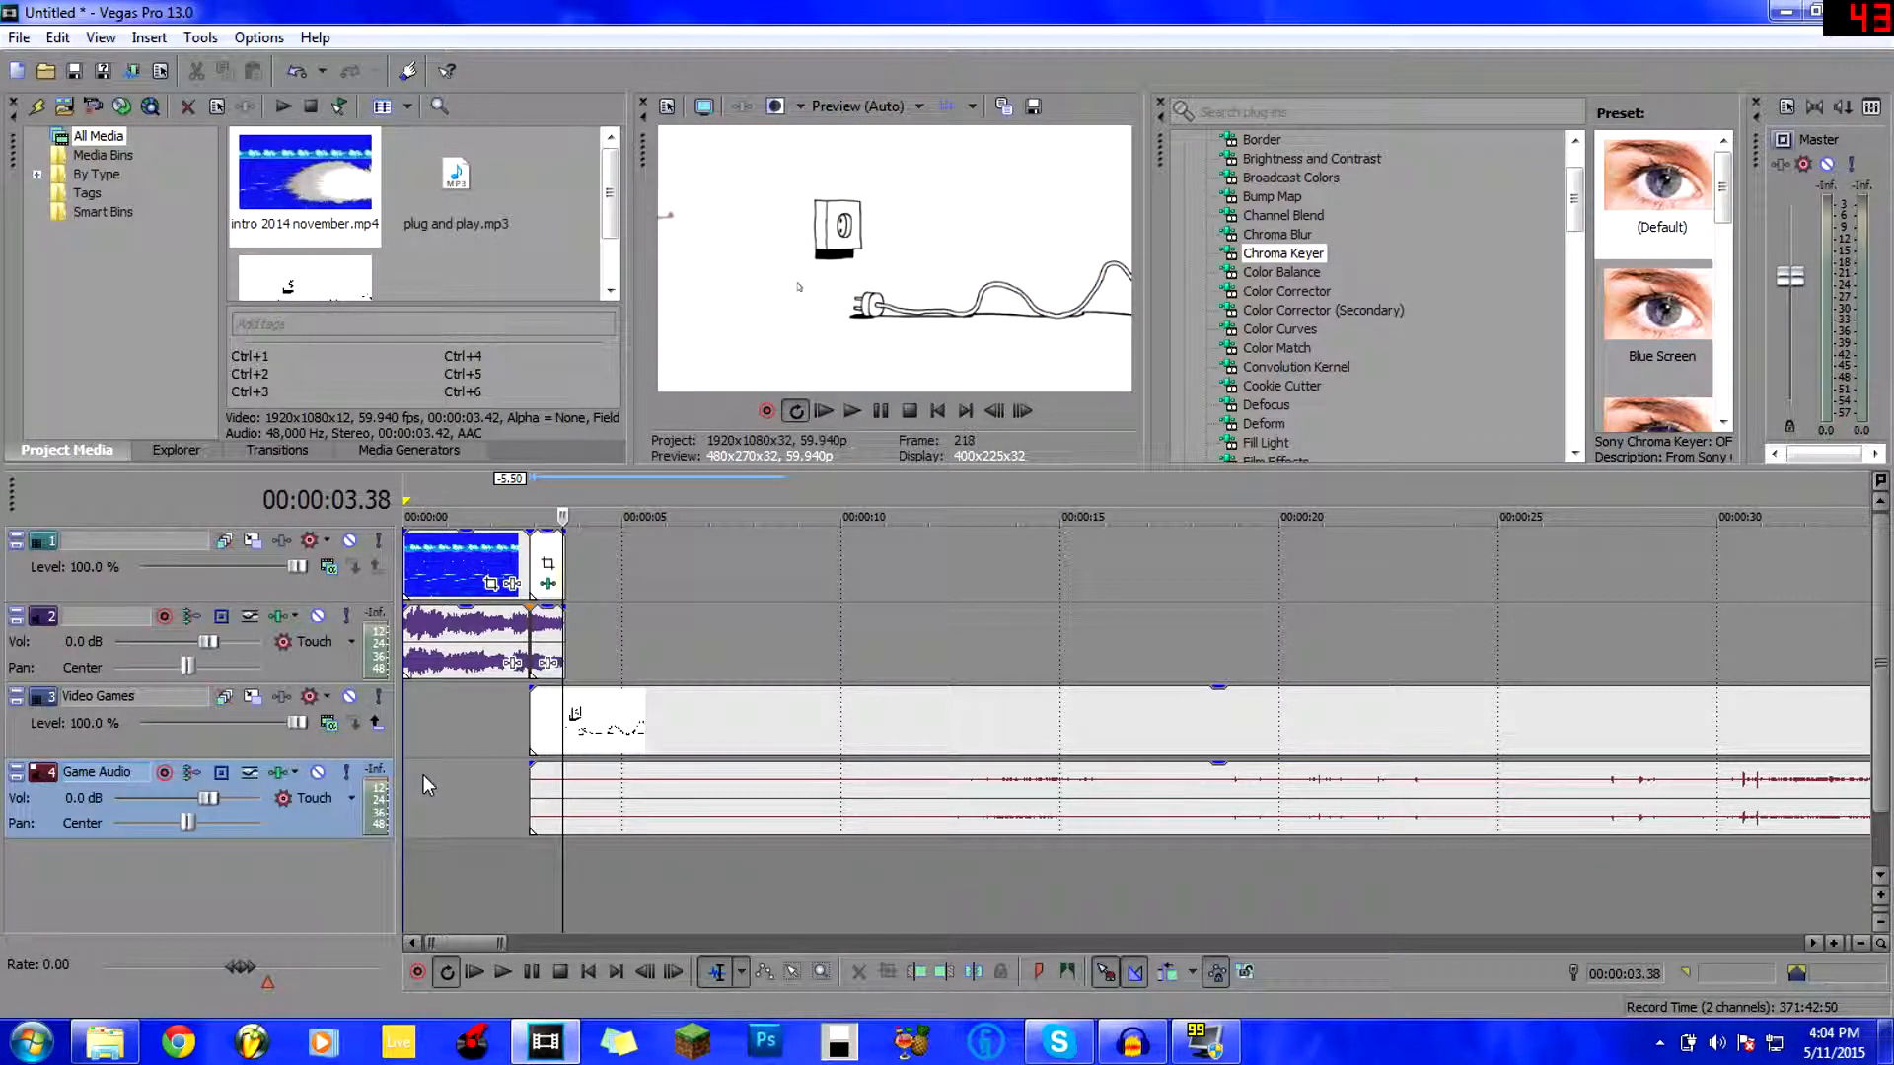
{"action": "left_click", "coordinate": [474, 973]}
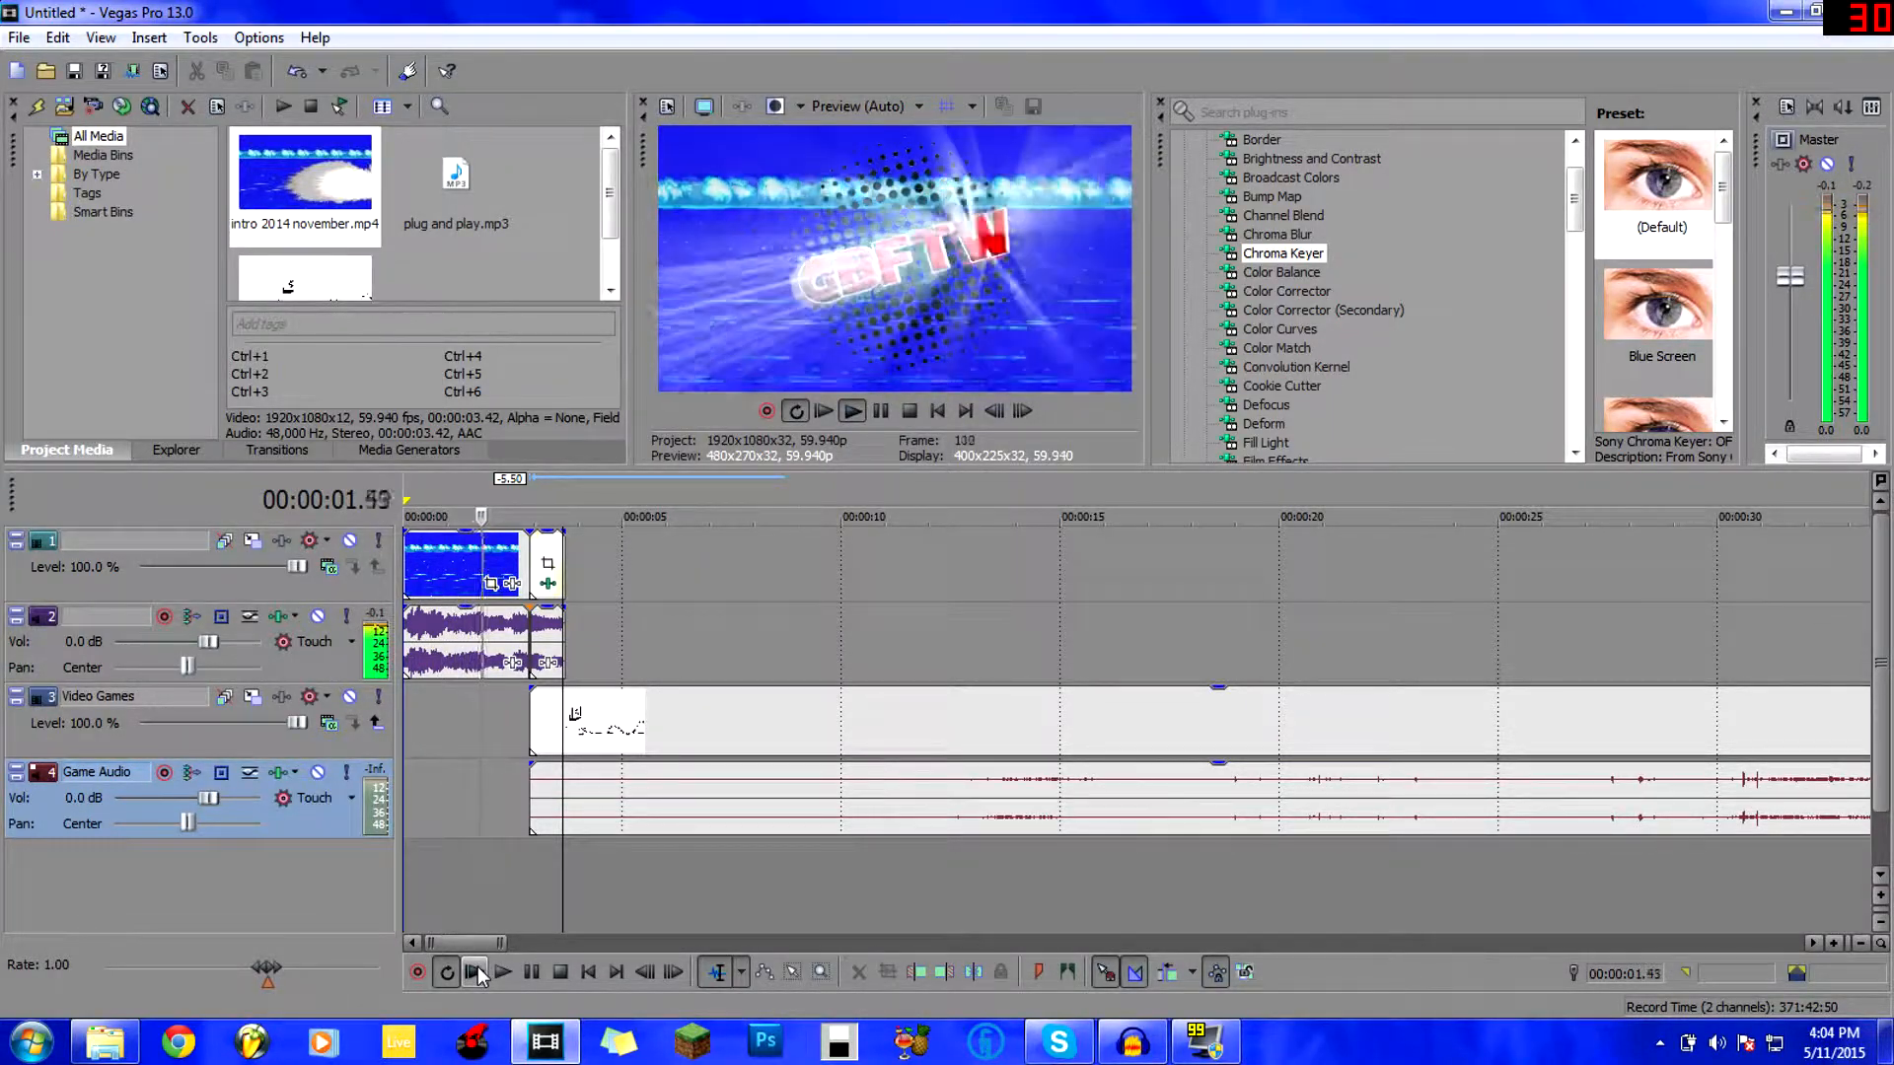
{"action": "left_click", "coordinate": [529, 973]}
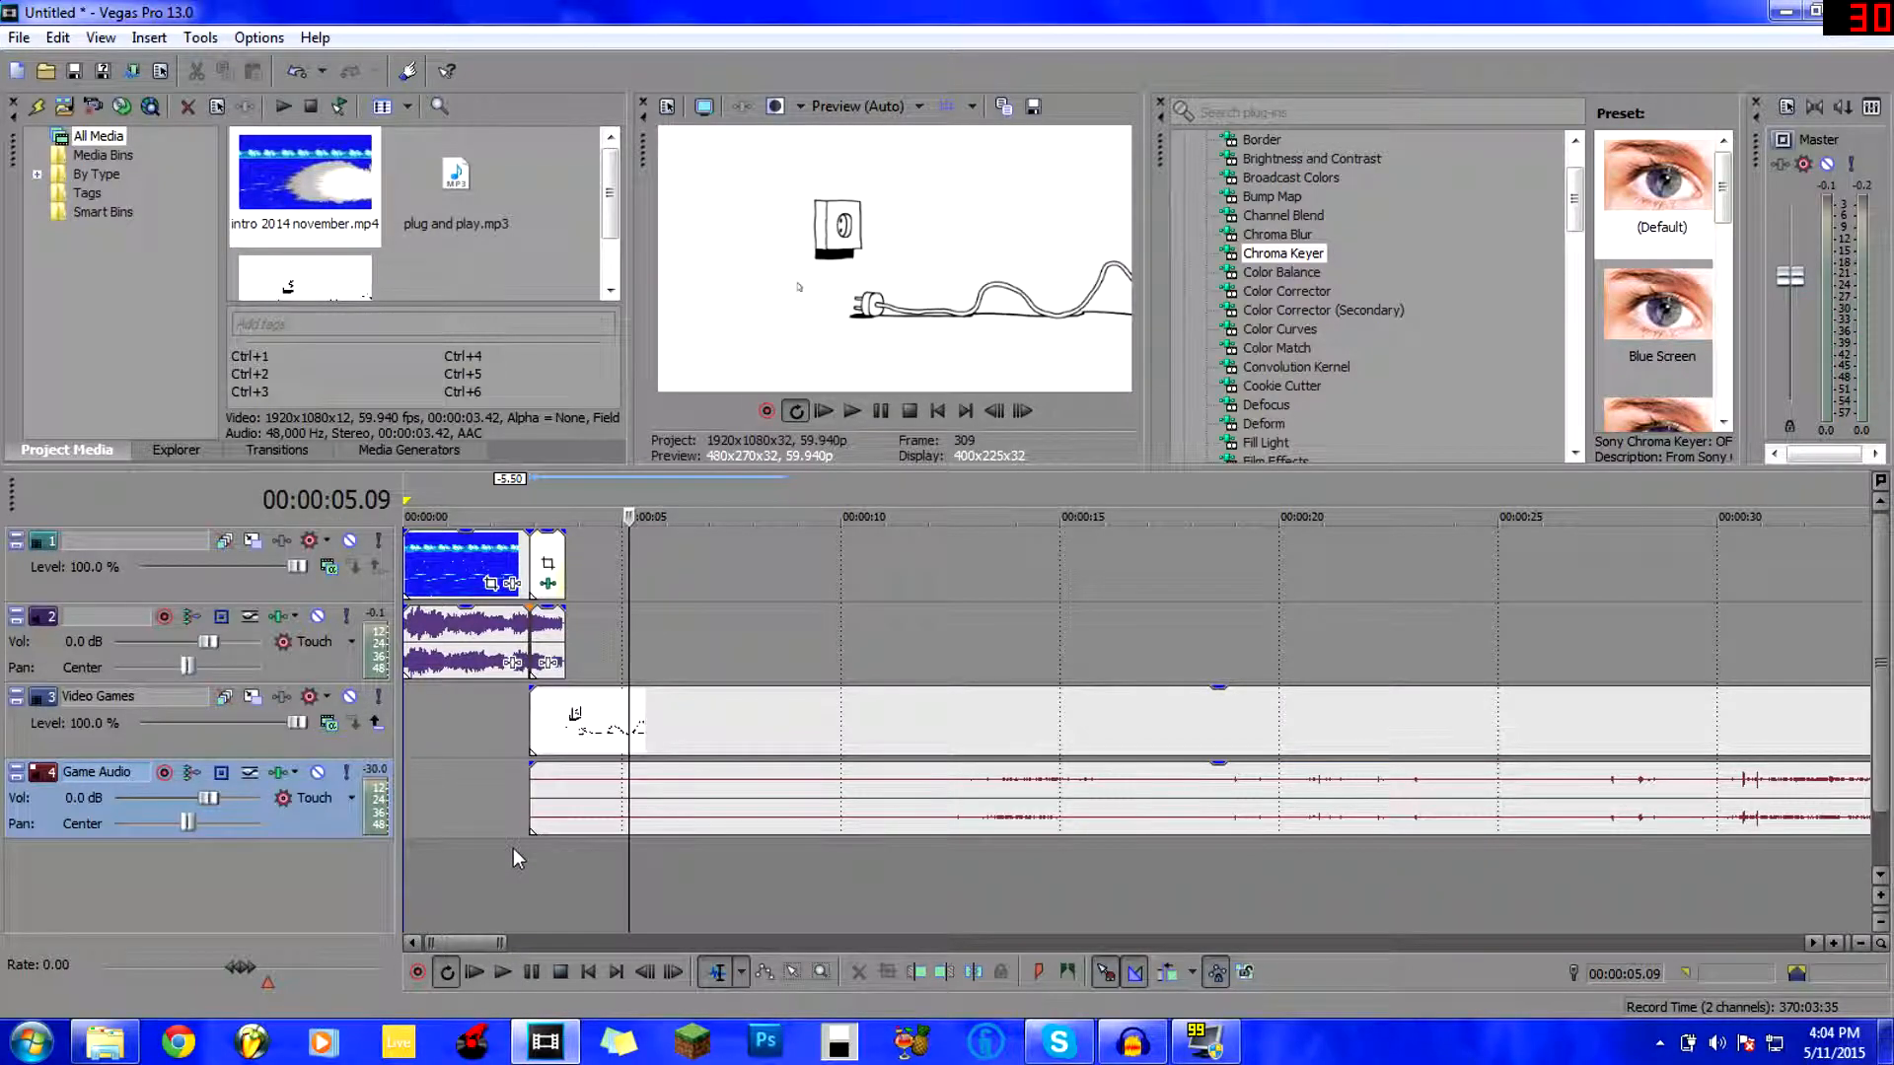
{"action": "left_click", "coordinate": [539, 868]}
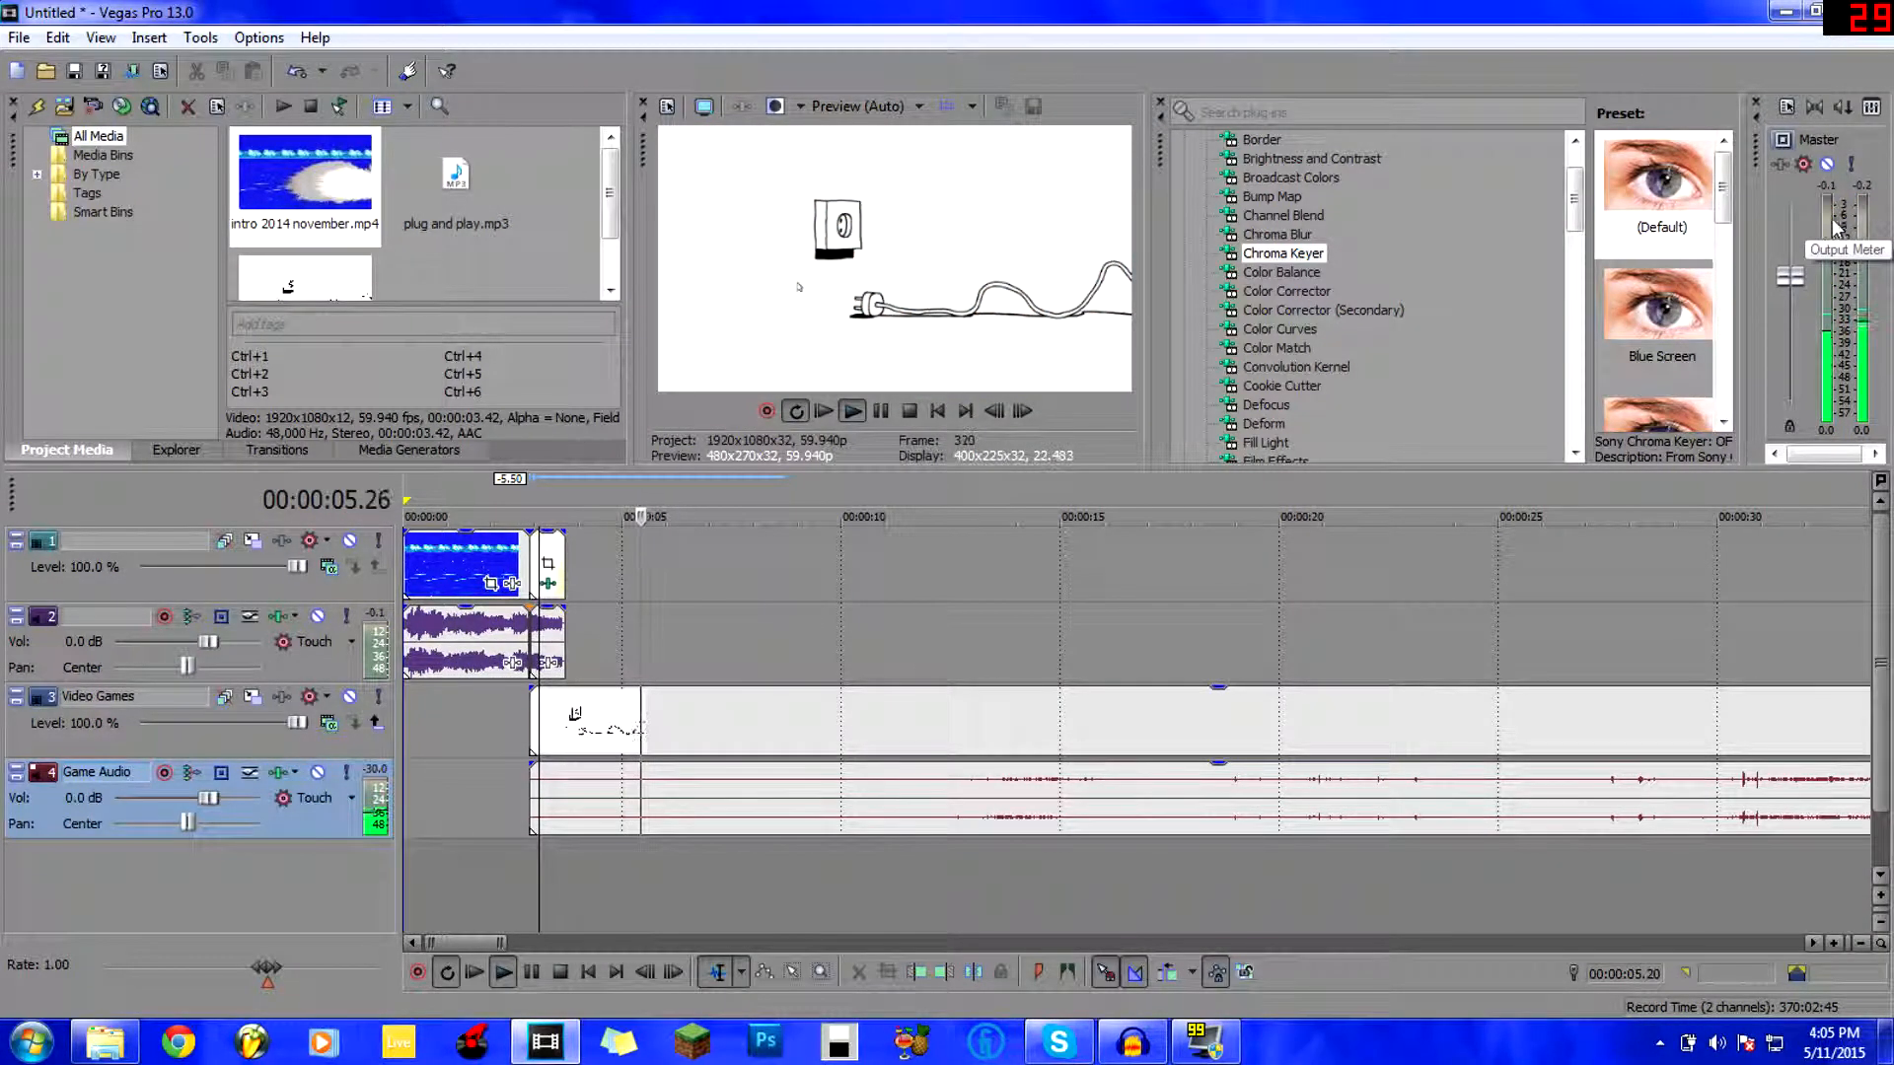
Add plug and play.mp3 as a new audio track starting at the drawing video's start.
{"action": "left_click", "coordinate": [493, 623]}
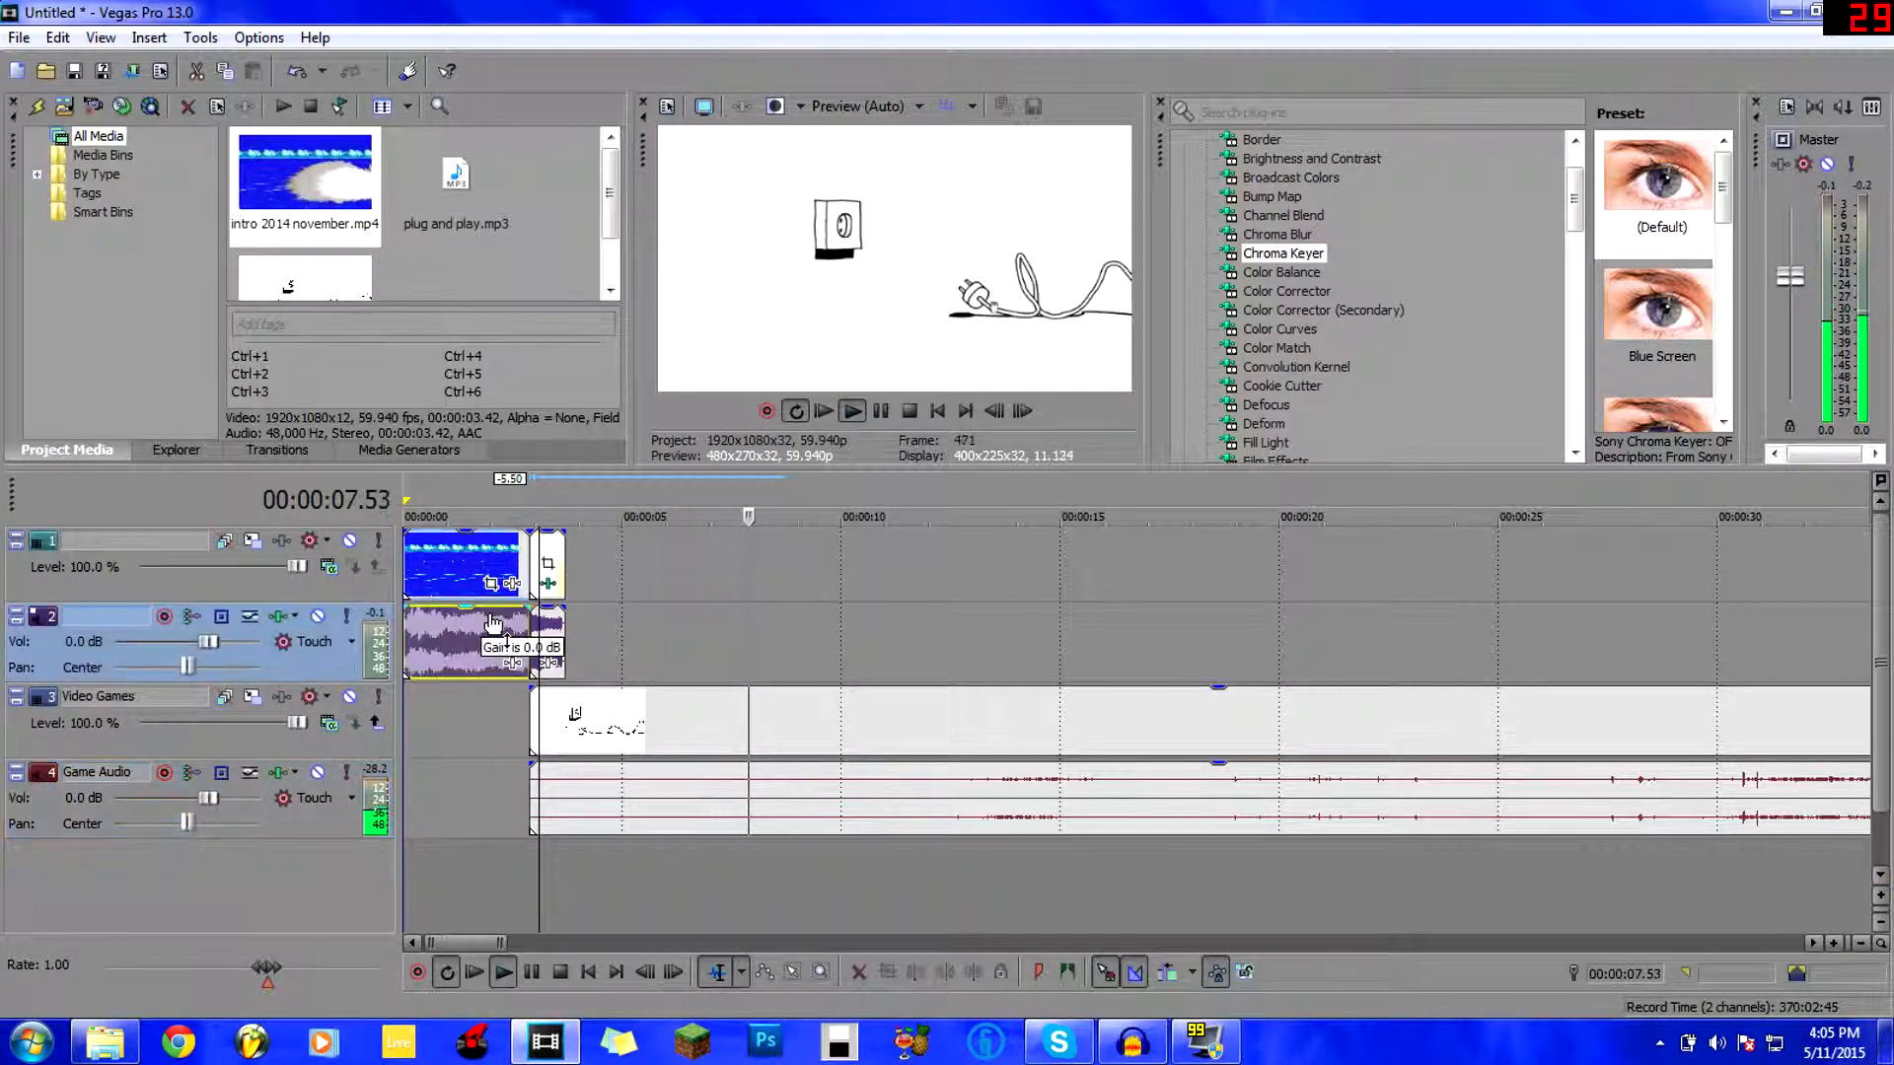
{"action": "left_click", "coordinate": [555, 618]}
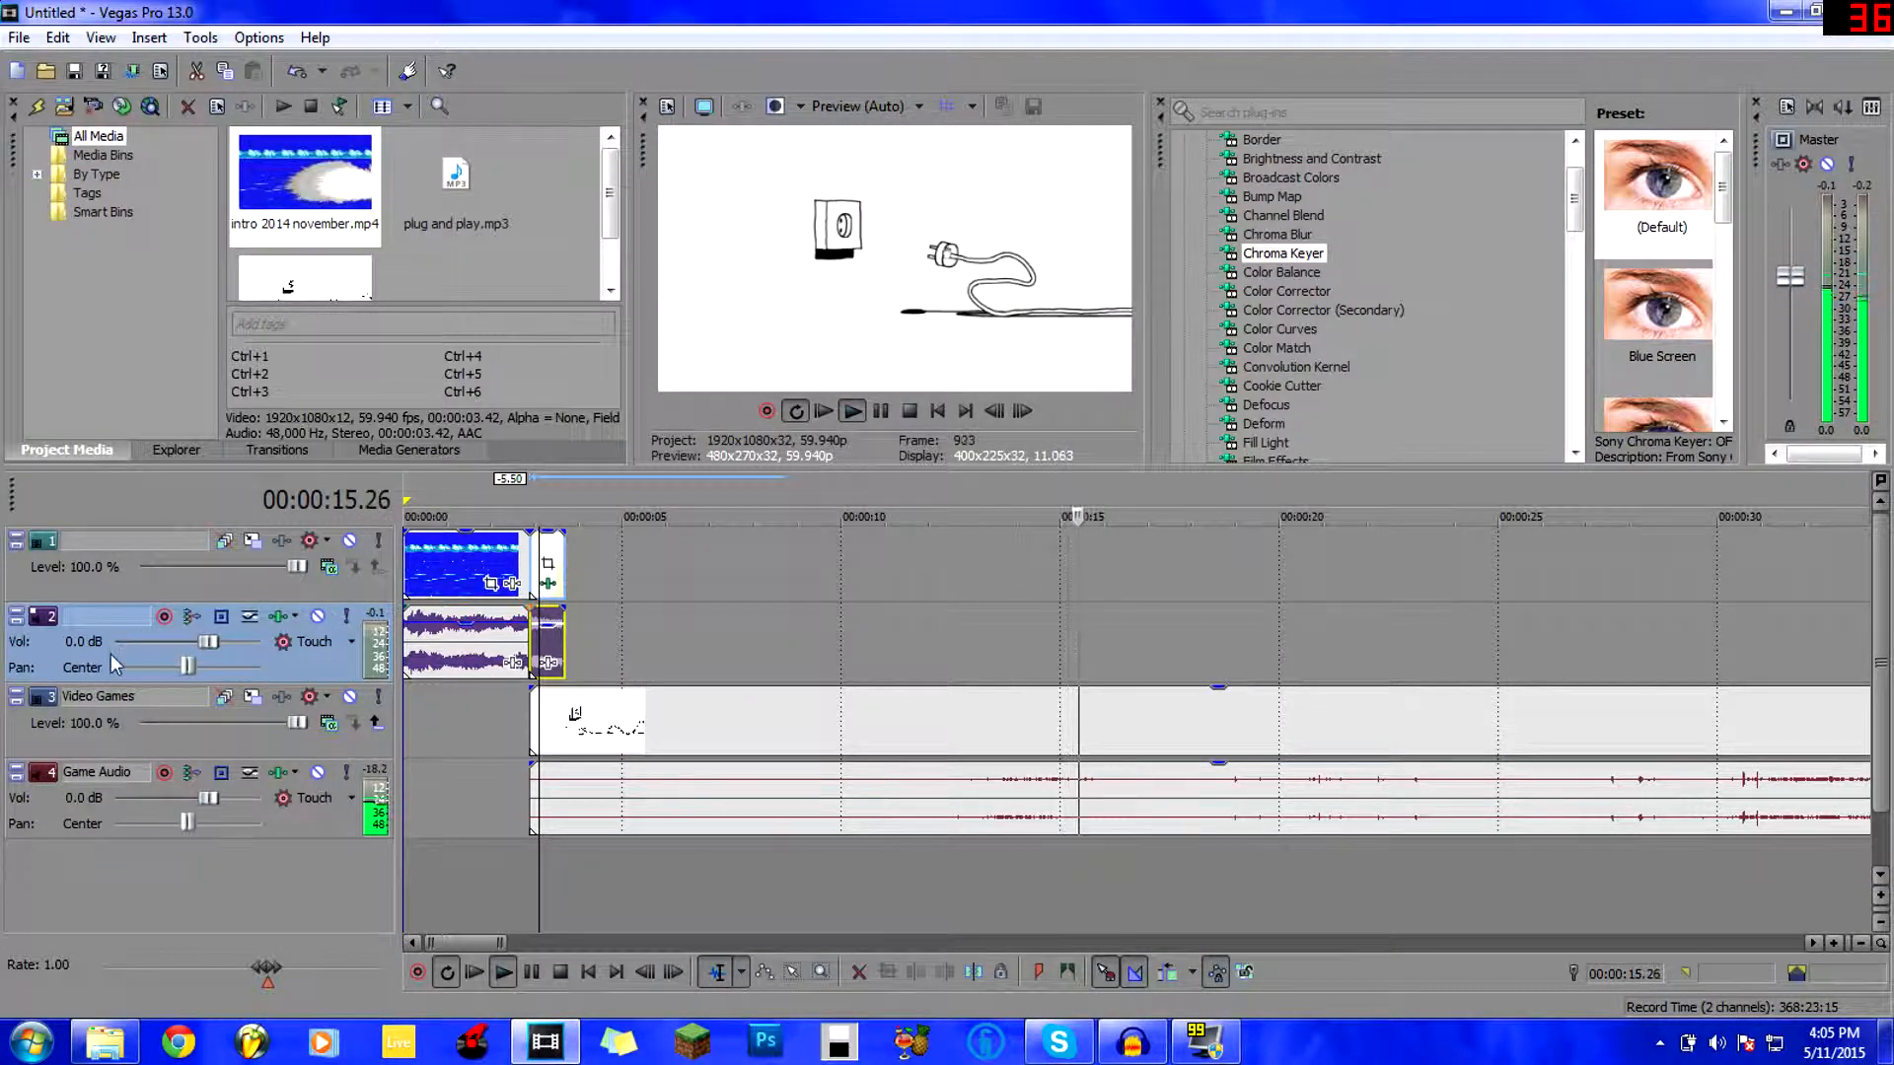
{"action": "right_click", "coordinate": [55, 668]}
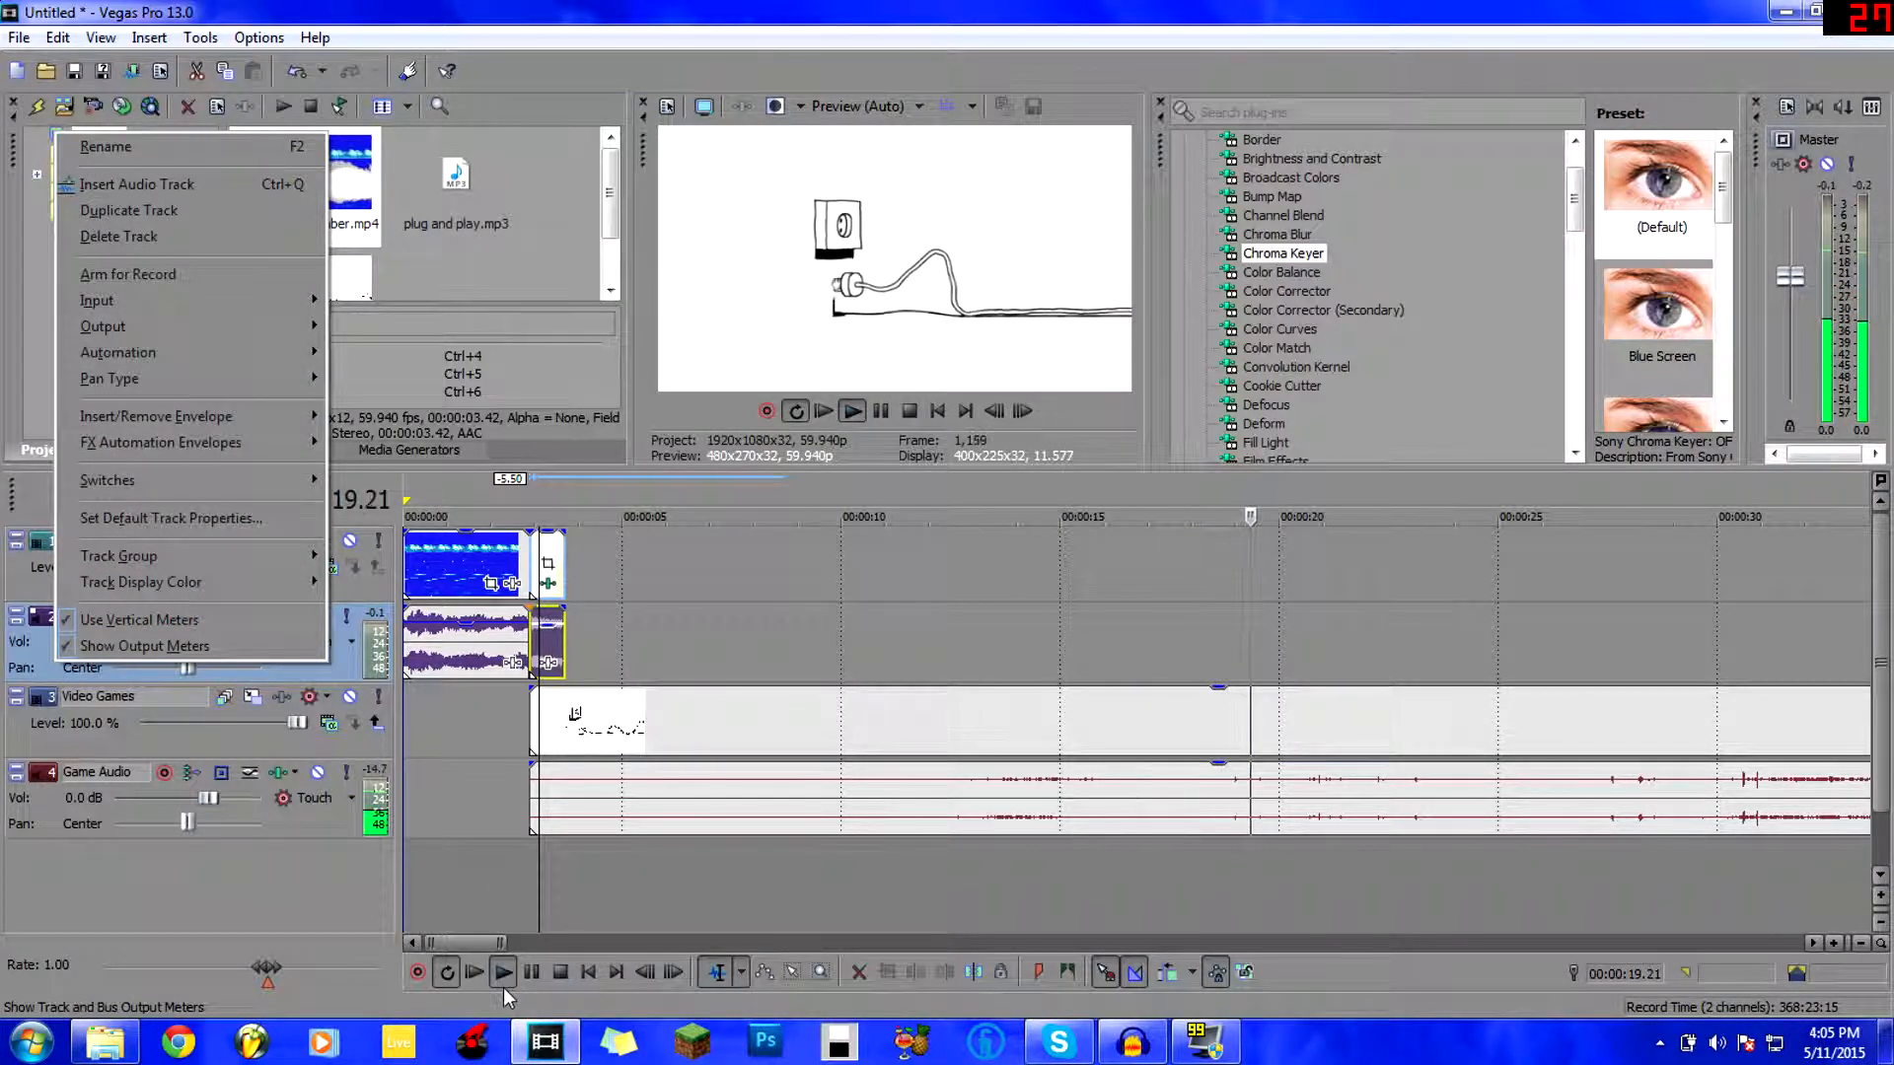
{"action": "left_click", "coordinate": [530, 972]}
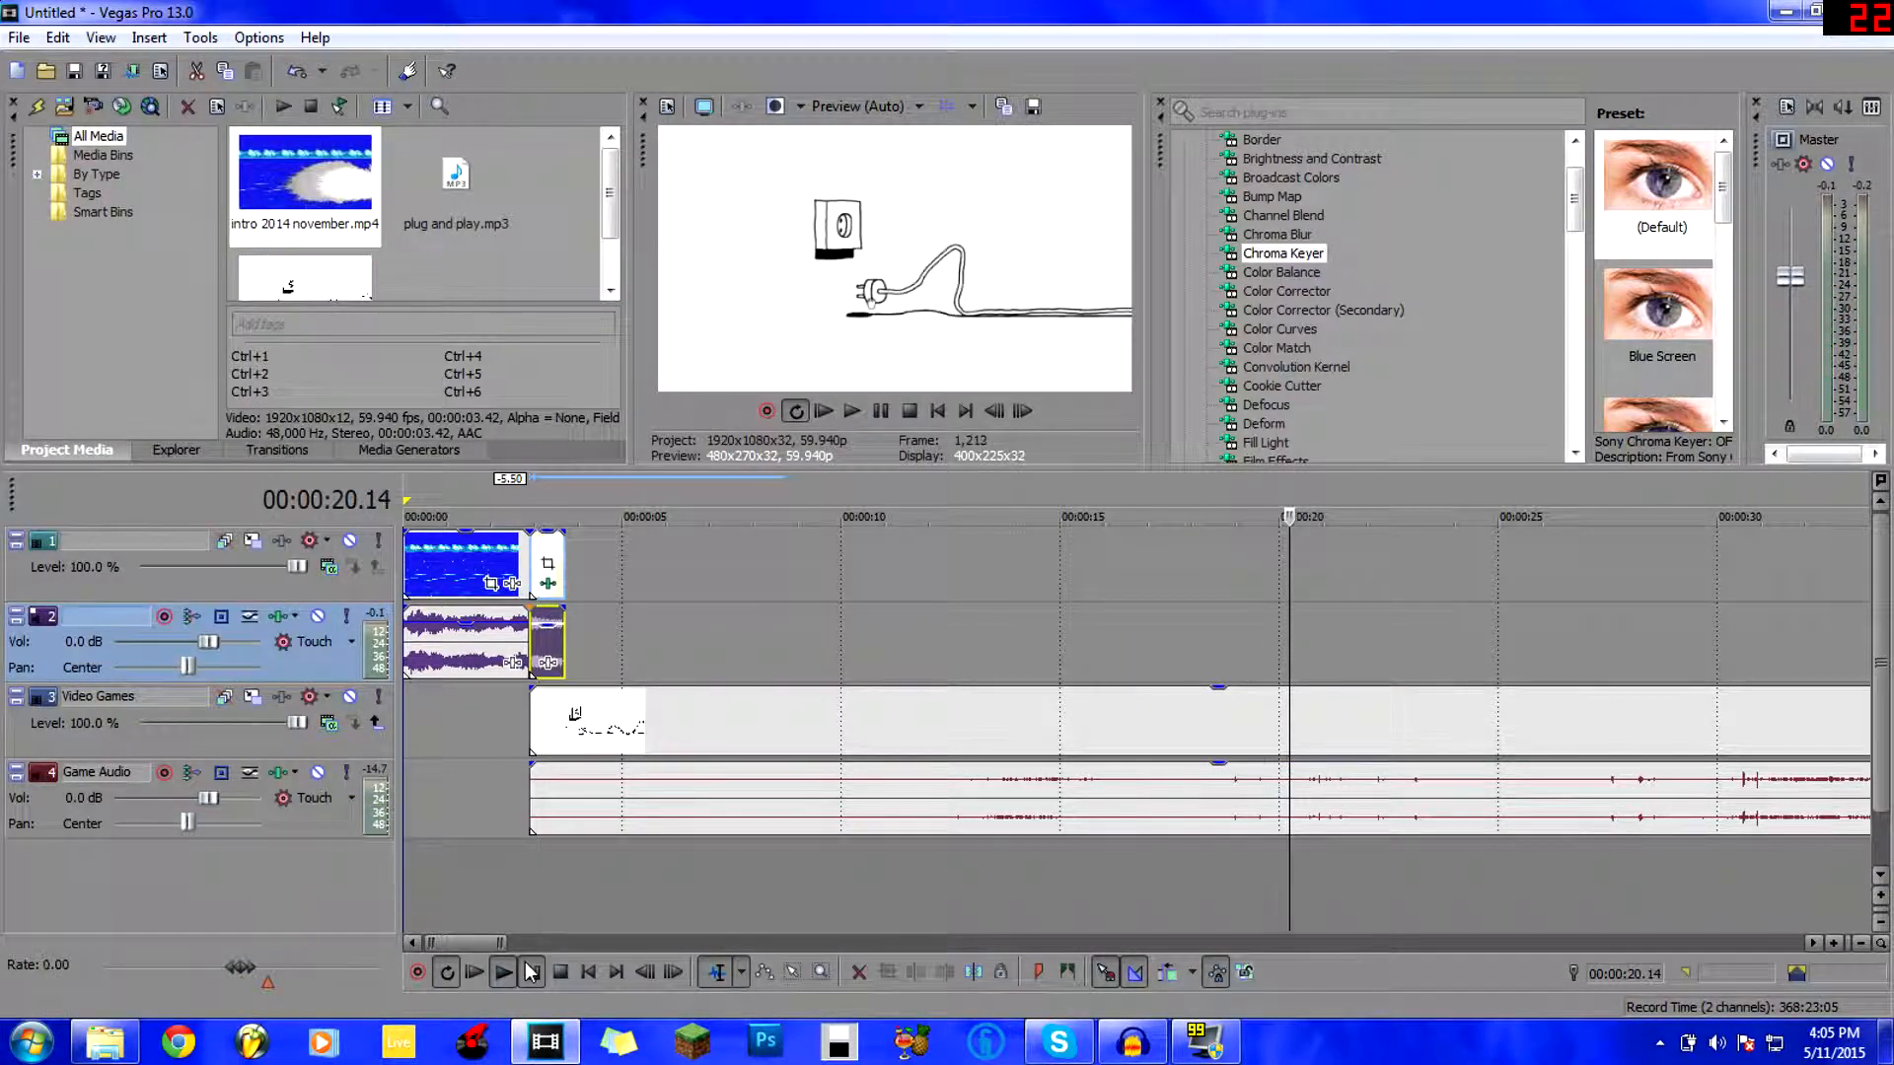
{"action": "left_click", "coordinate": [527, 877]}
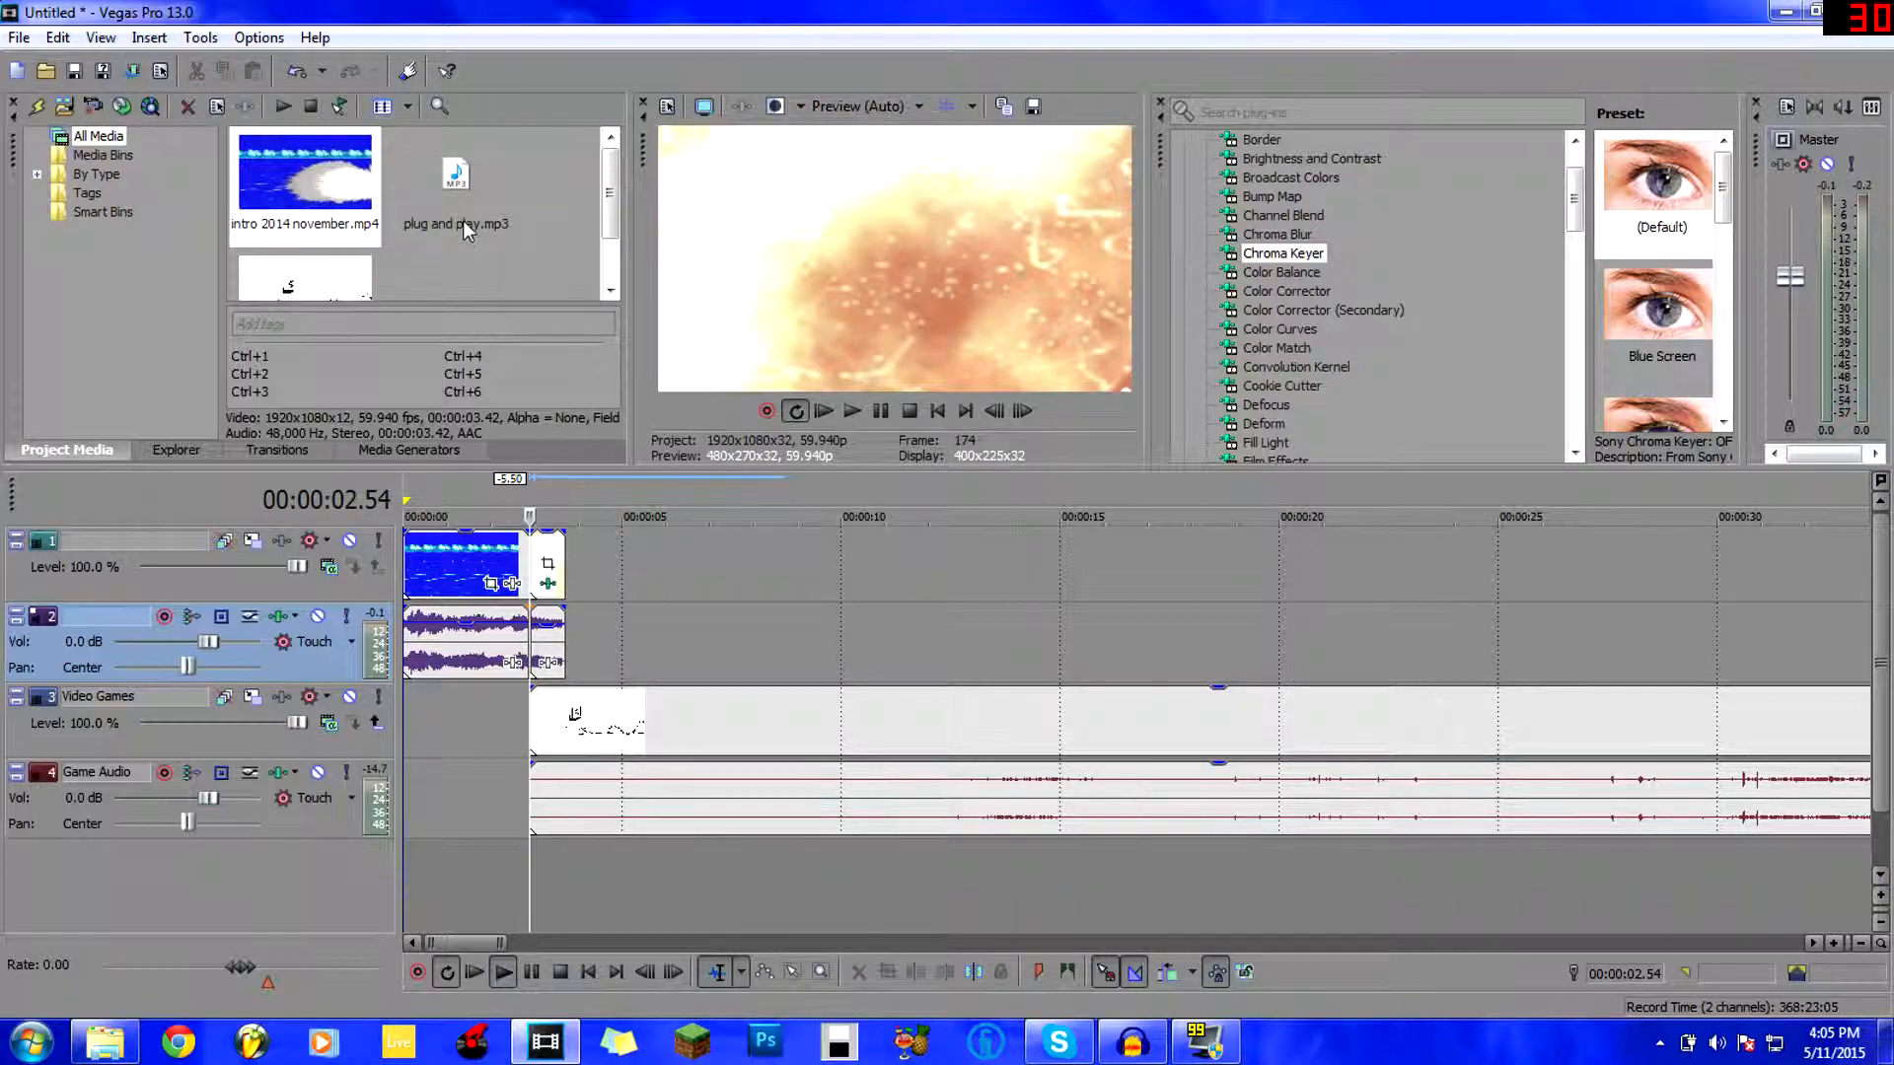
{"action": "left_click", "coordinate": [541, 239]}
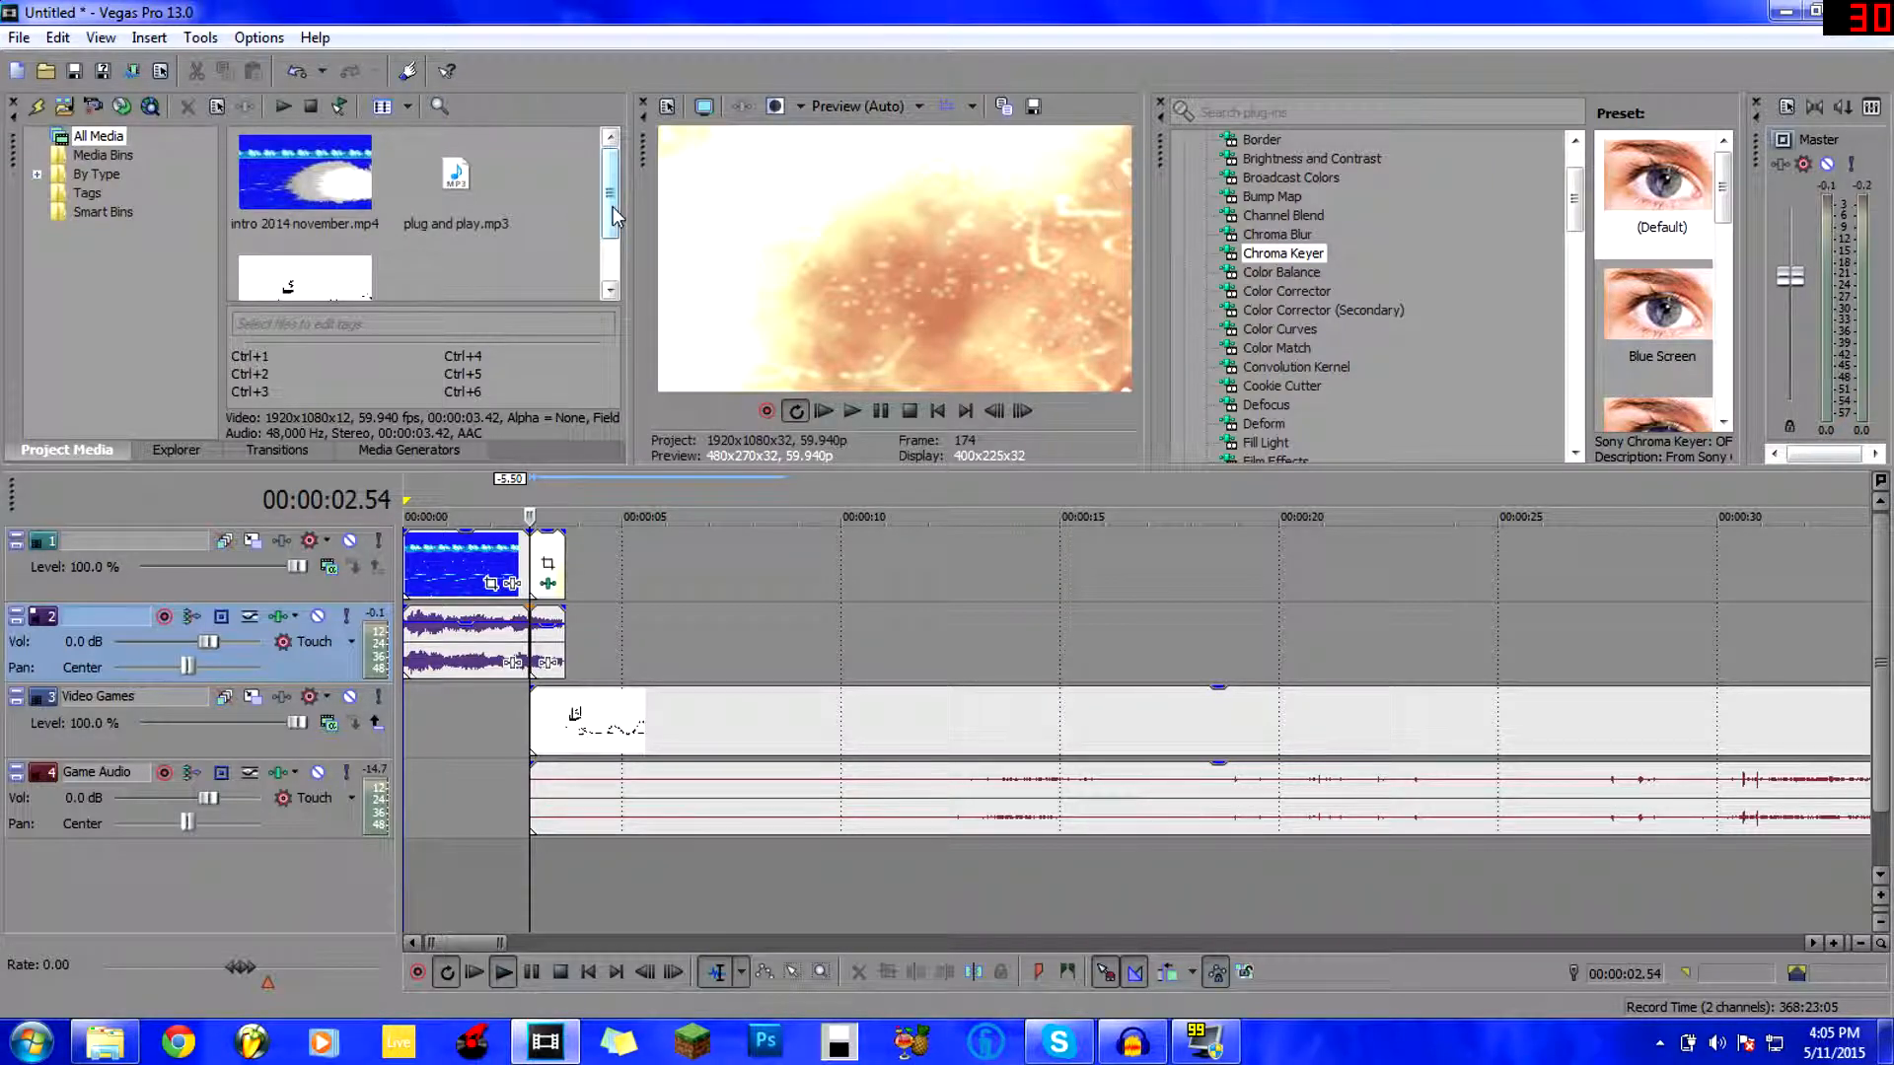
{"action": "left_click_drag", "start_coordinate": [435, 176], "coordinate": [546, 870]}
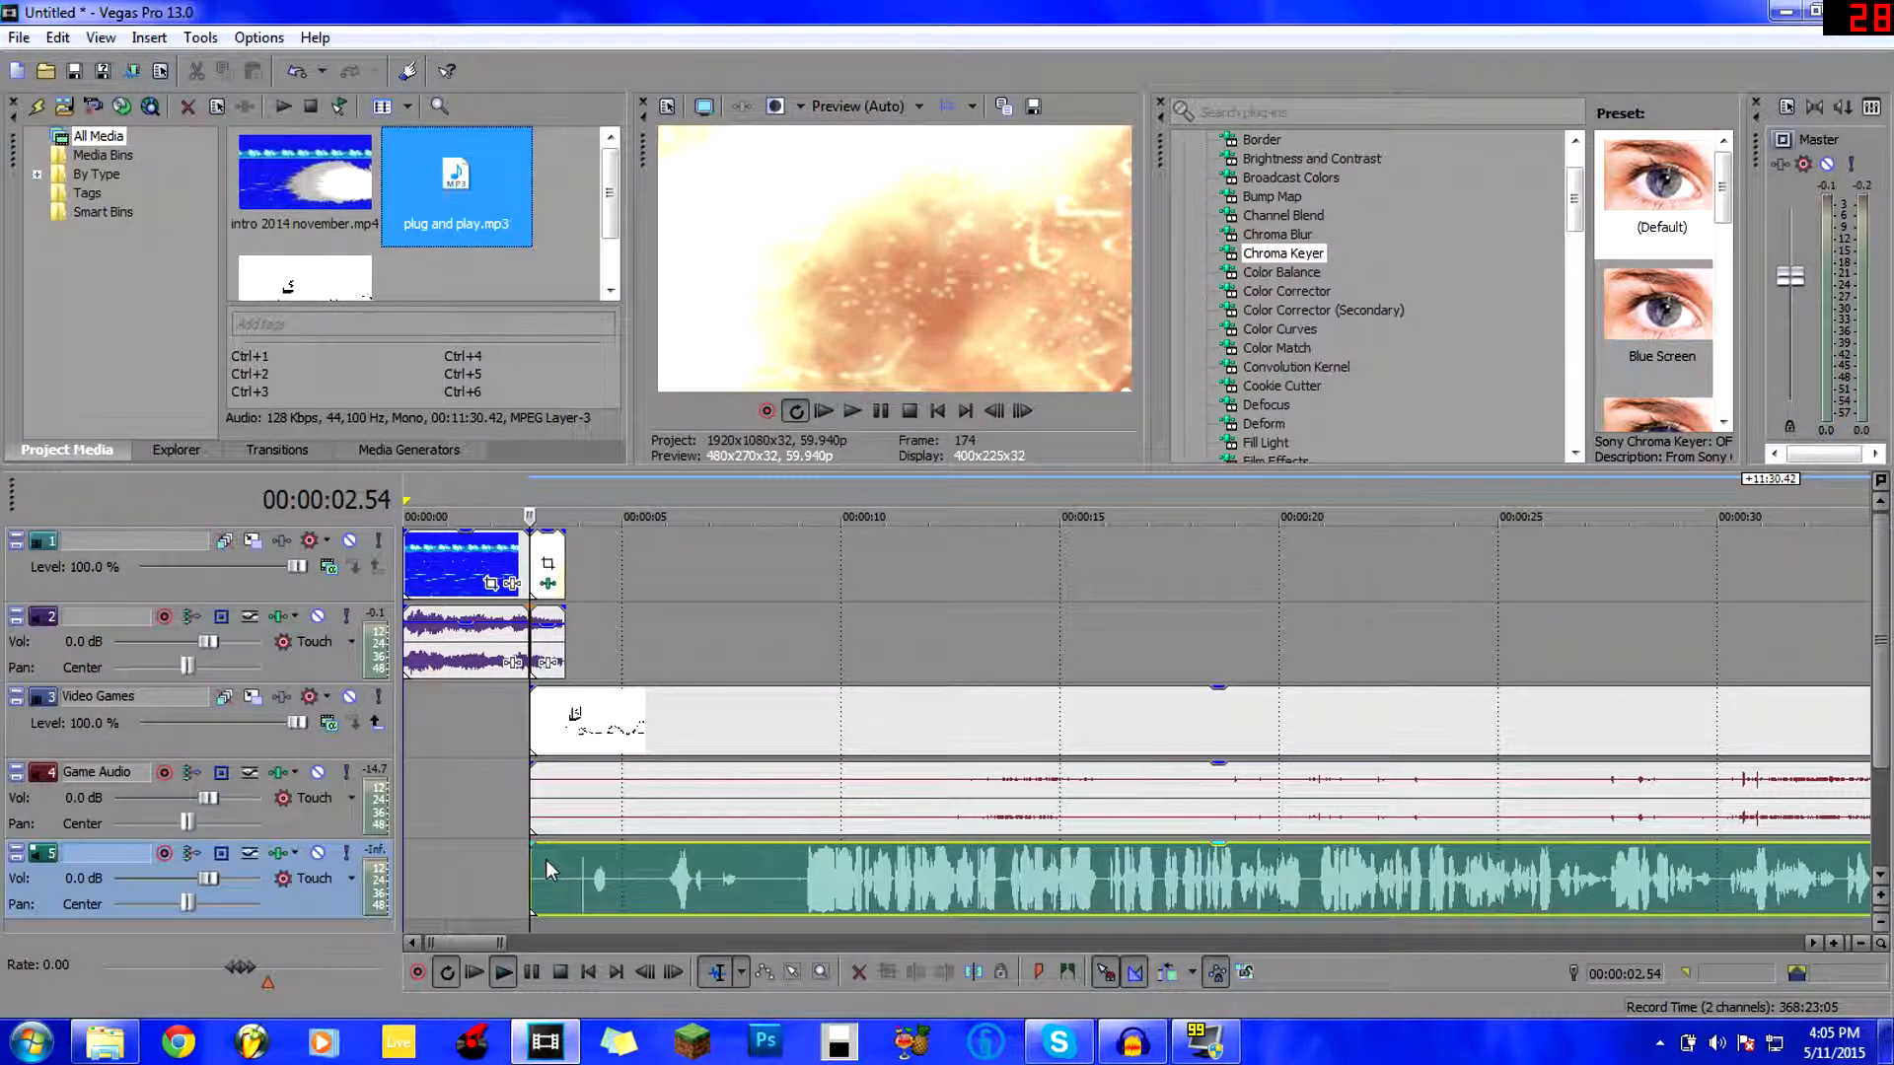
Mute the Game Audio track, leaving the Video Games track unmuted.
{"action": "left_click", "coordinate": [577, 898]}
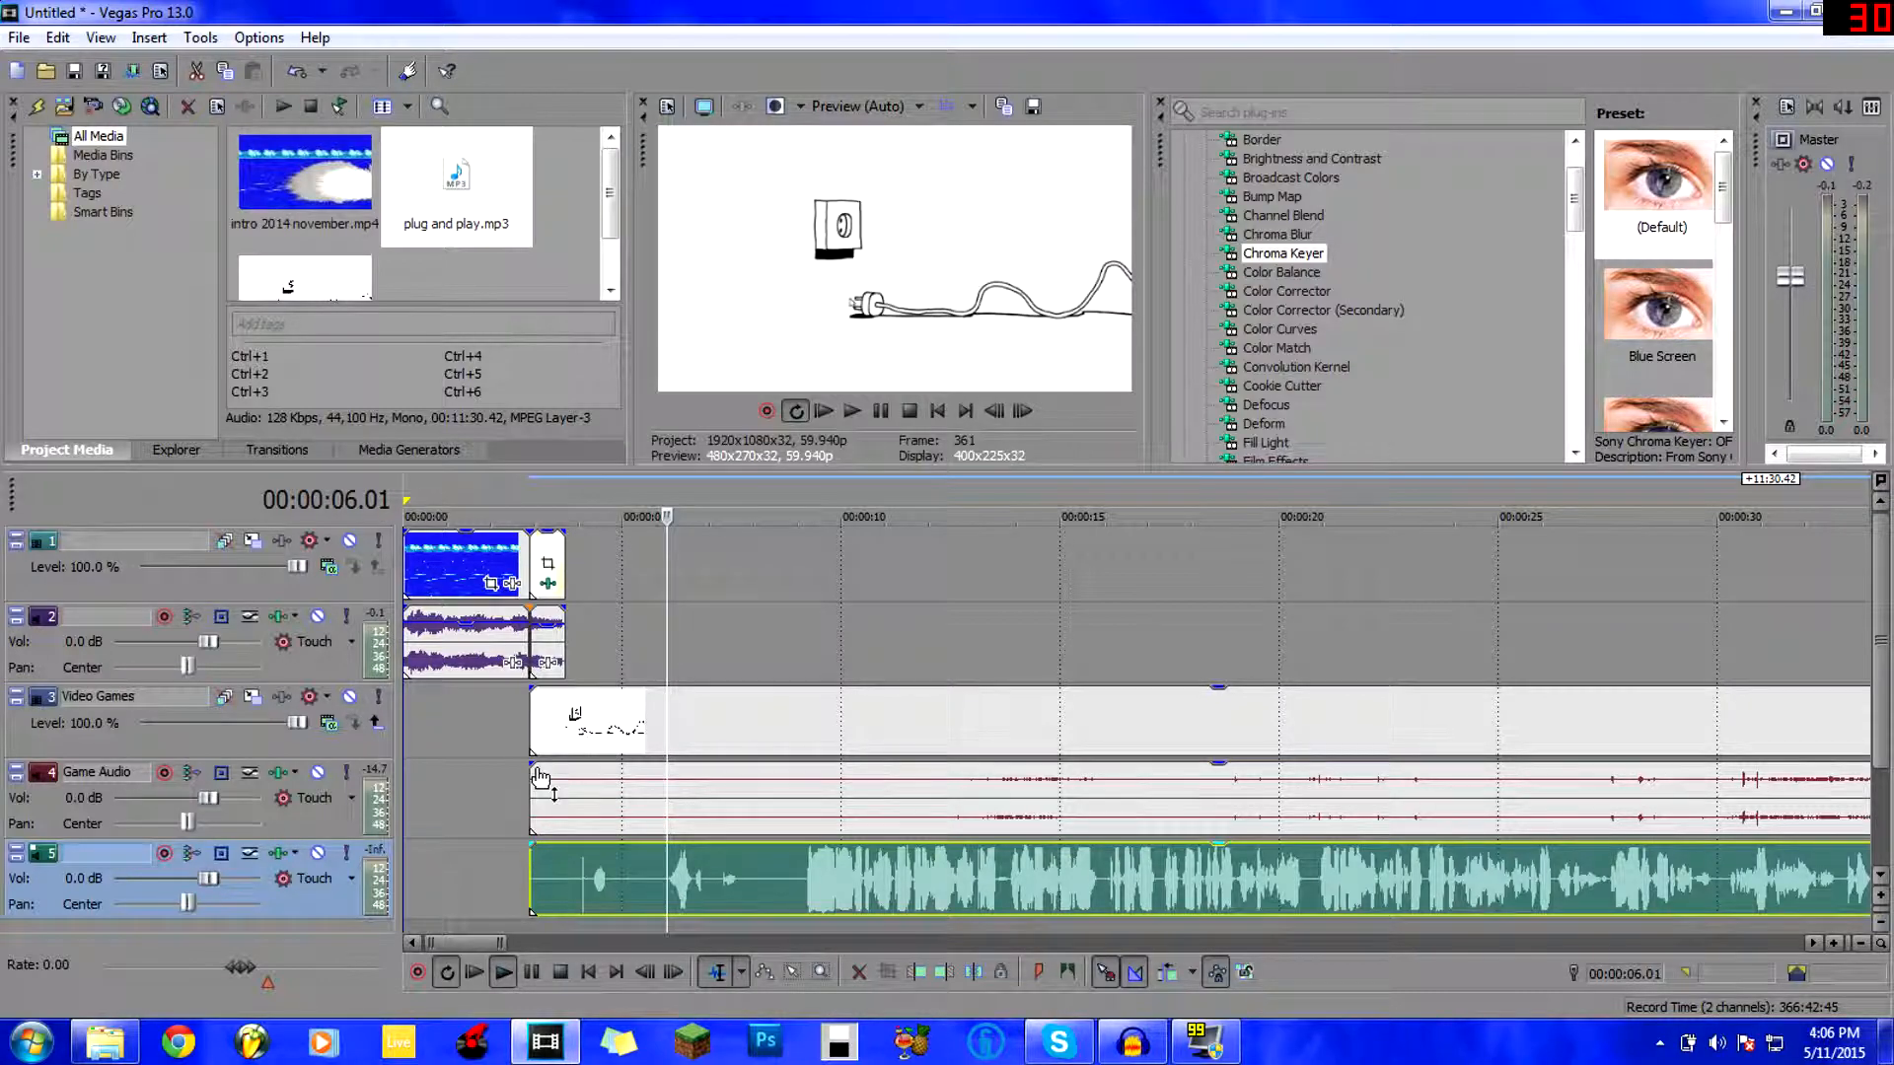
{"action": "left_click", "coordinate": [350, 698]}
{"action": "left_click", "coordinate": [349, 698]}
{"action": "left_click", "coordinate": [317, 772]}
{"action": "left_click_drag", "start_coordinate": [466, 894], "coordinate": [475, 894]}
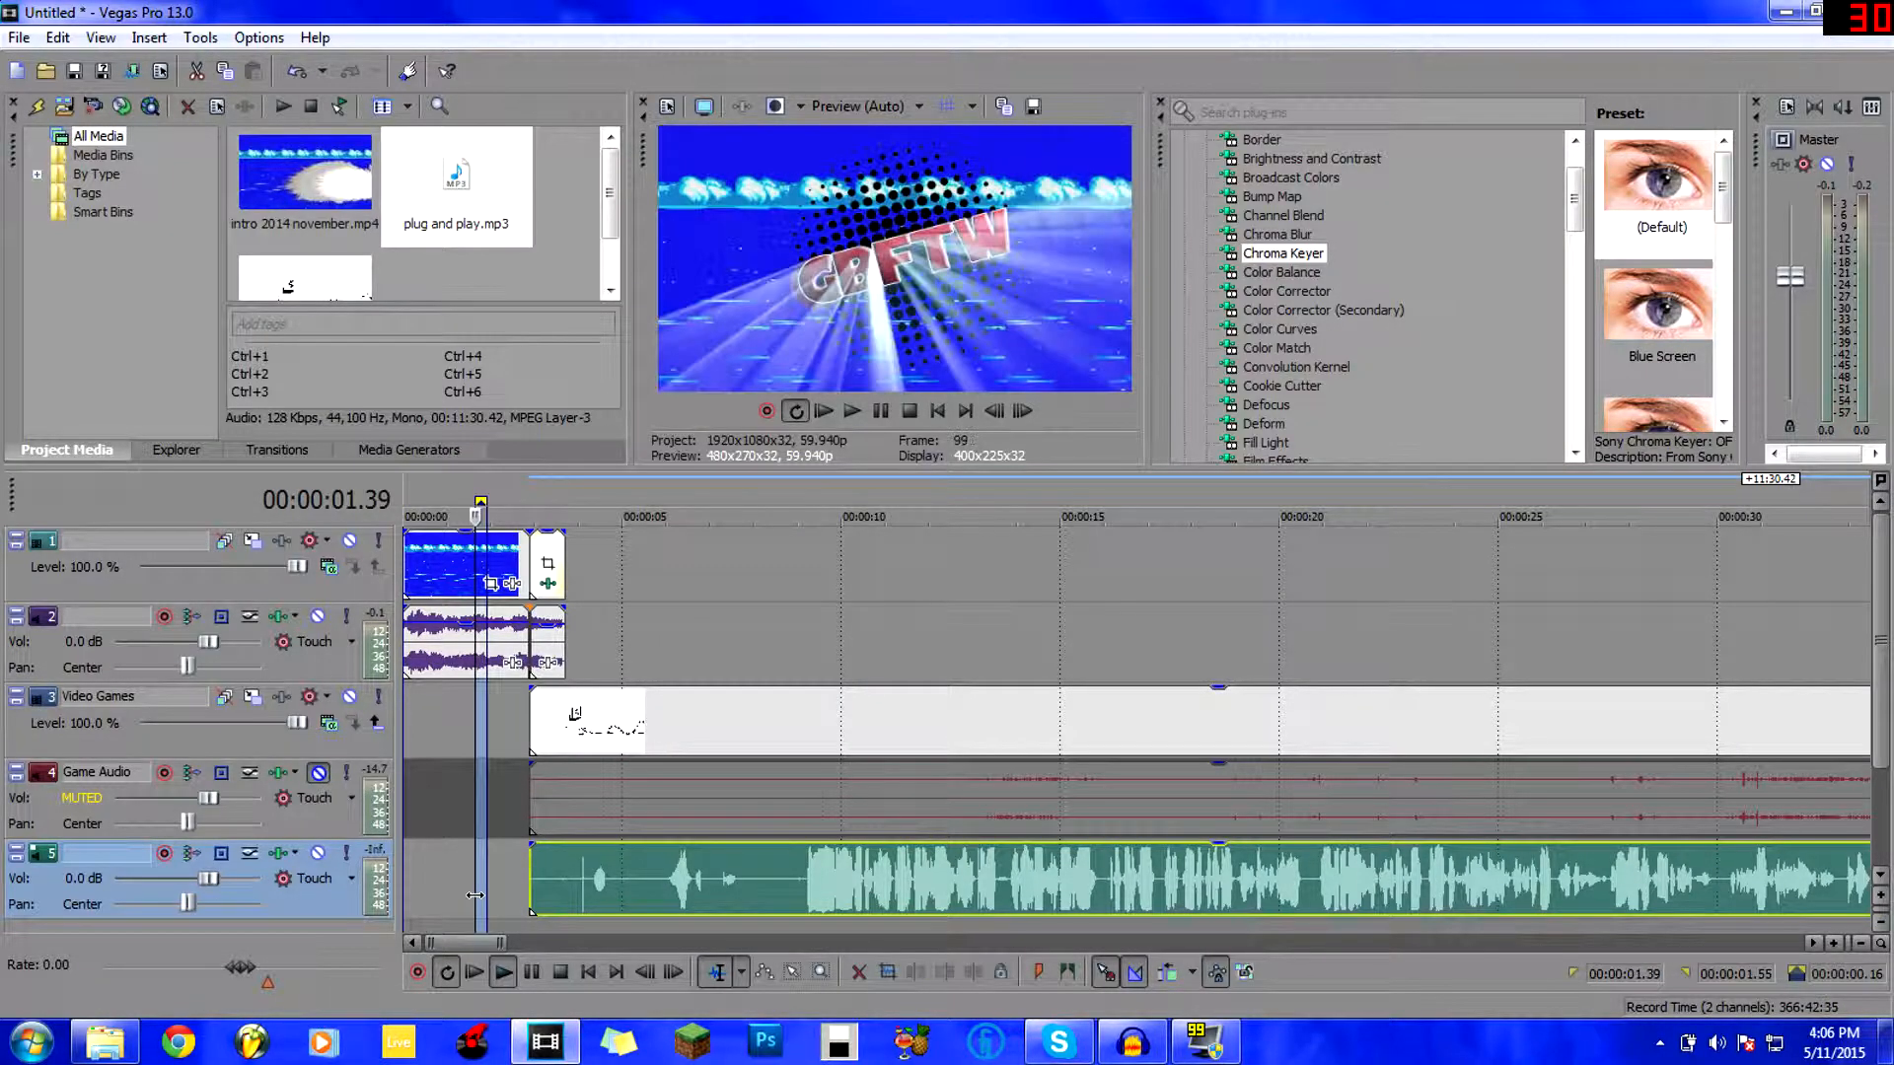
Preview the music from its start, then trim its quiet opening to around 00:00:07.7.
{"action": "left_click", "coordinate": [527, 868]}
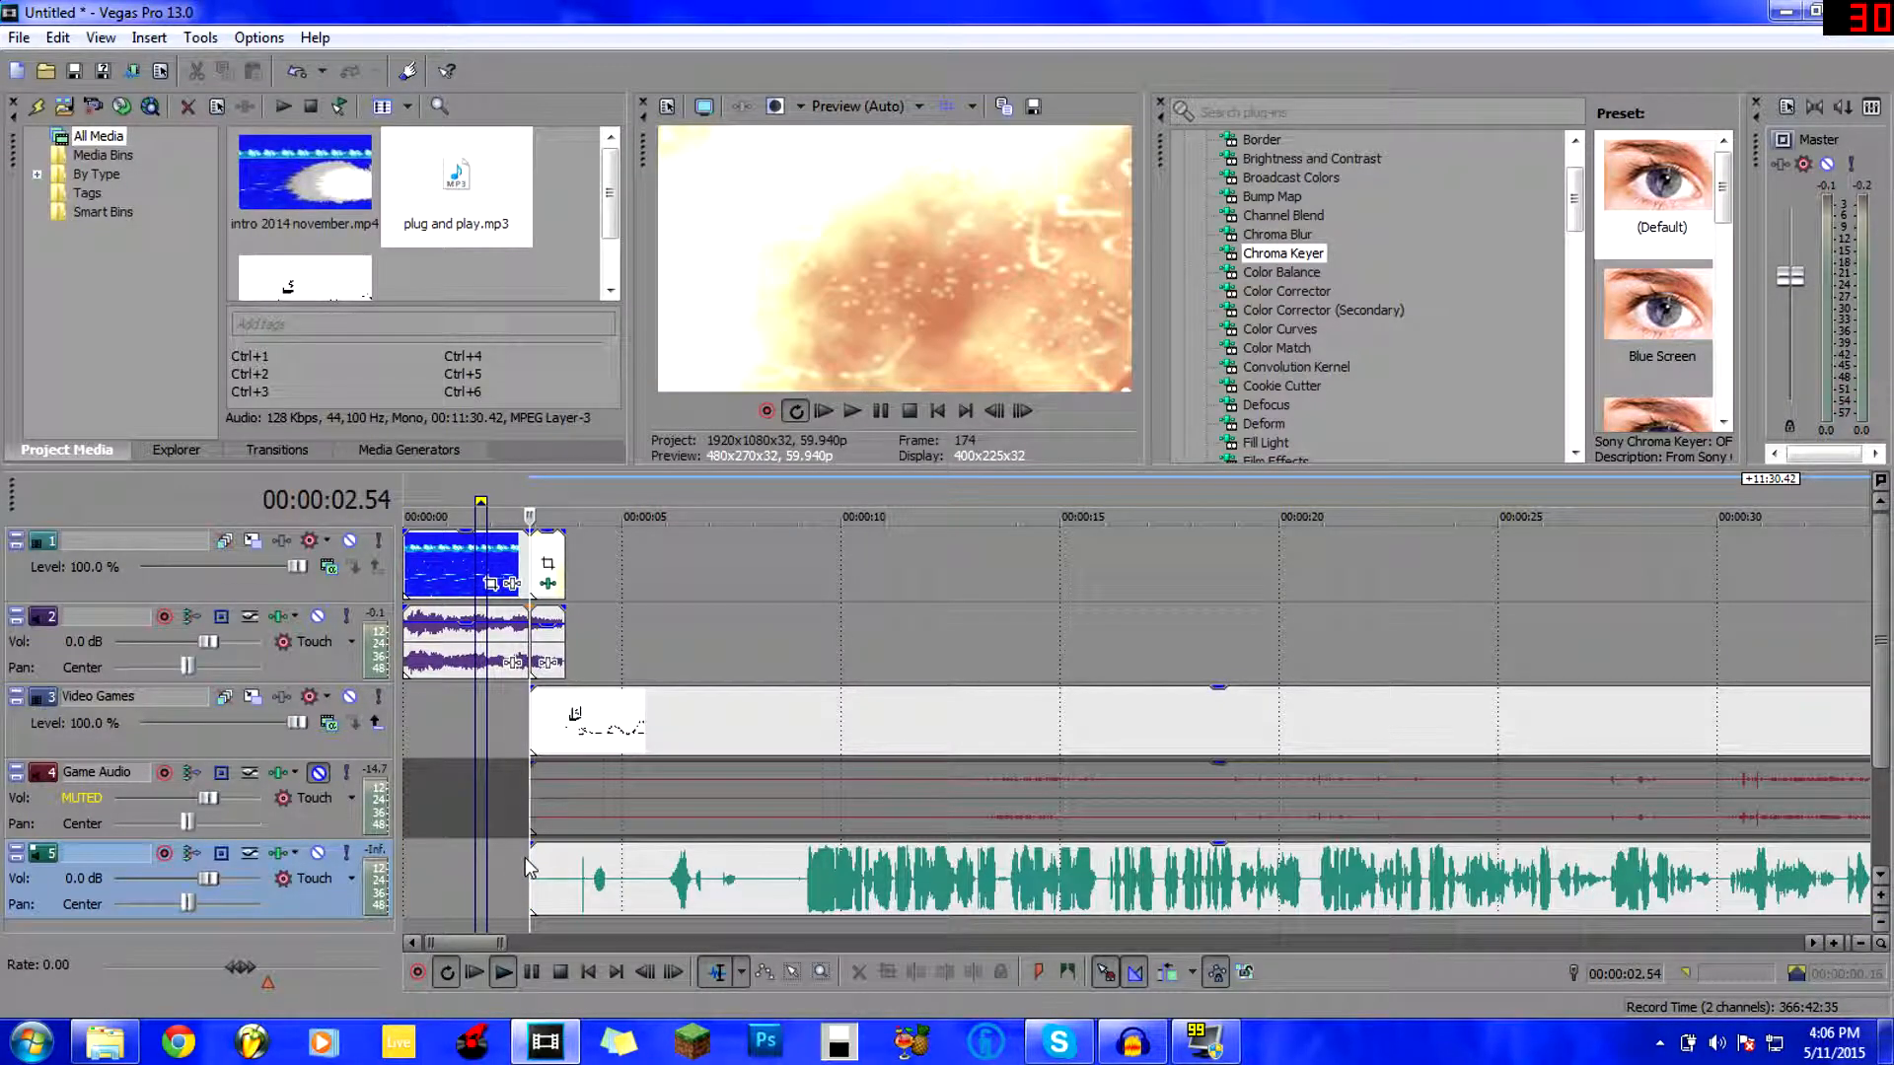
{"action": "key", "text": "space"}
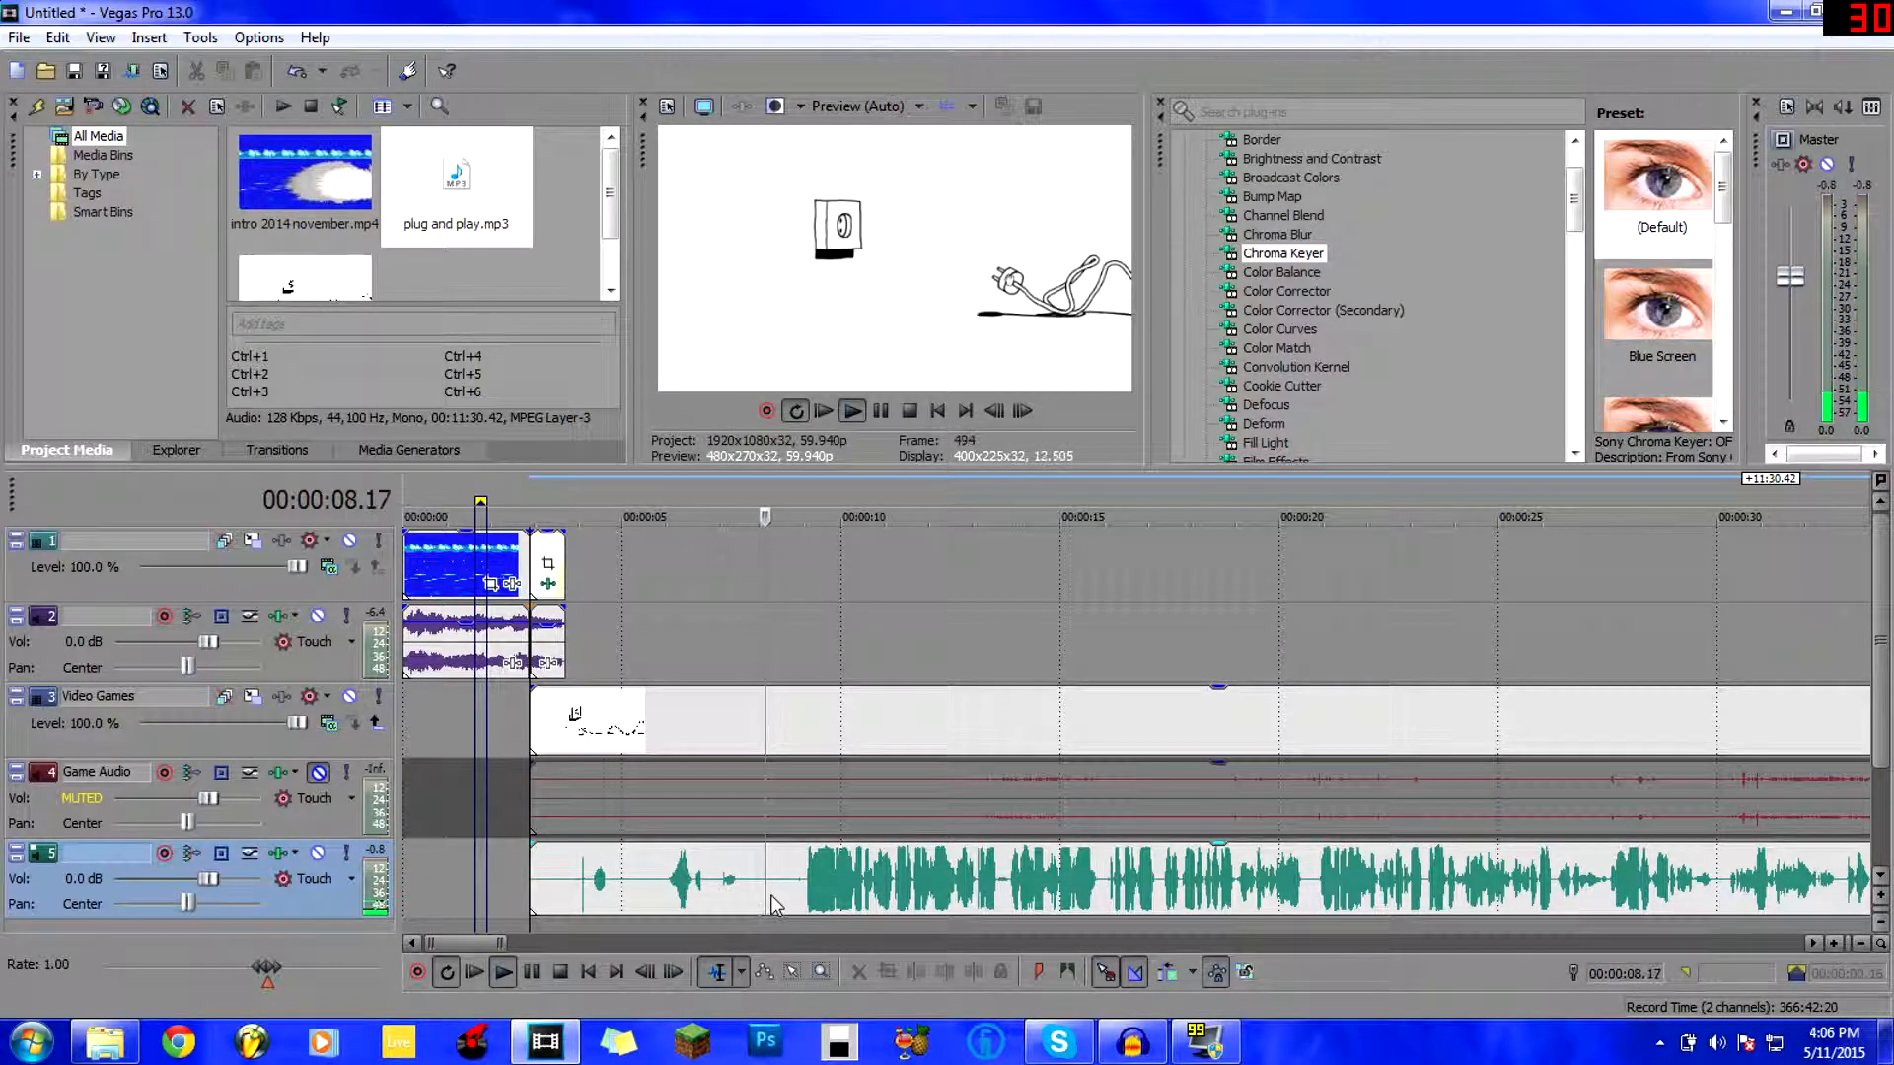
{"action": "key", "text": "space"}
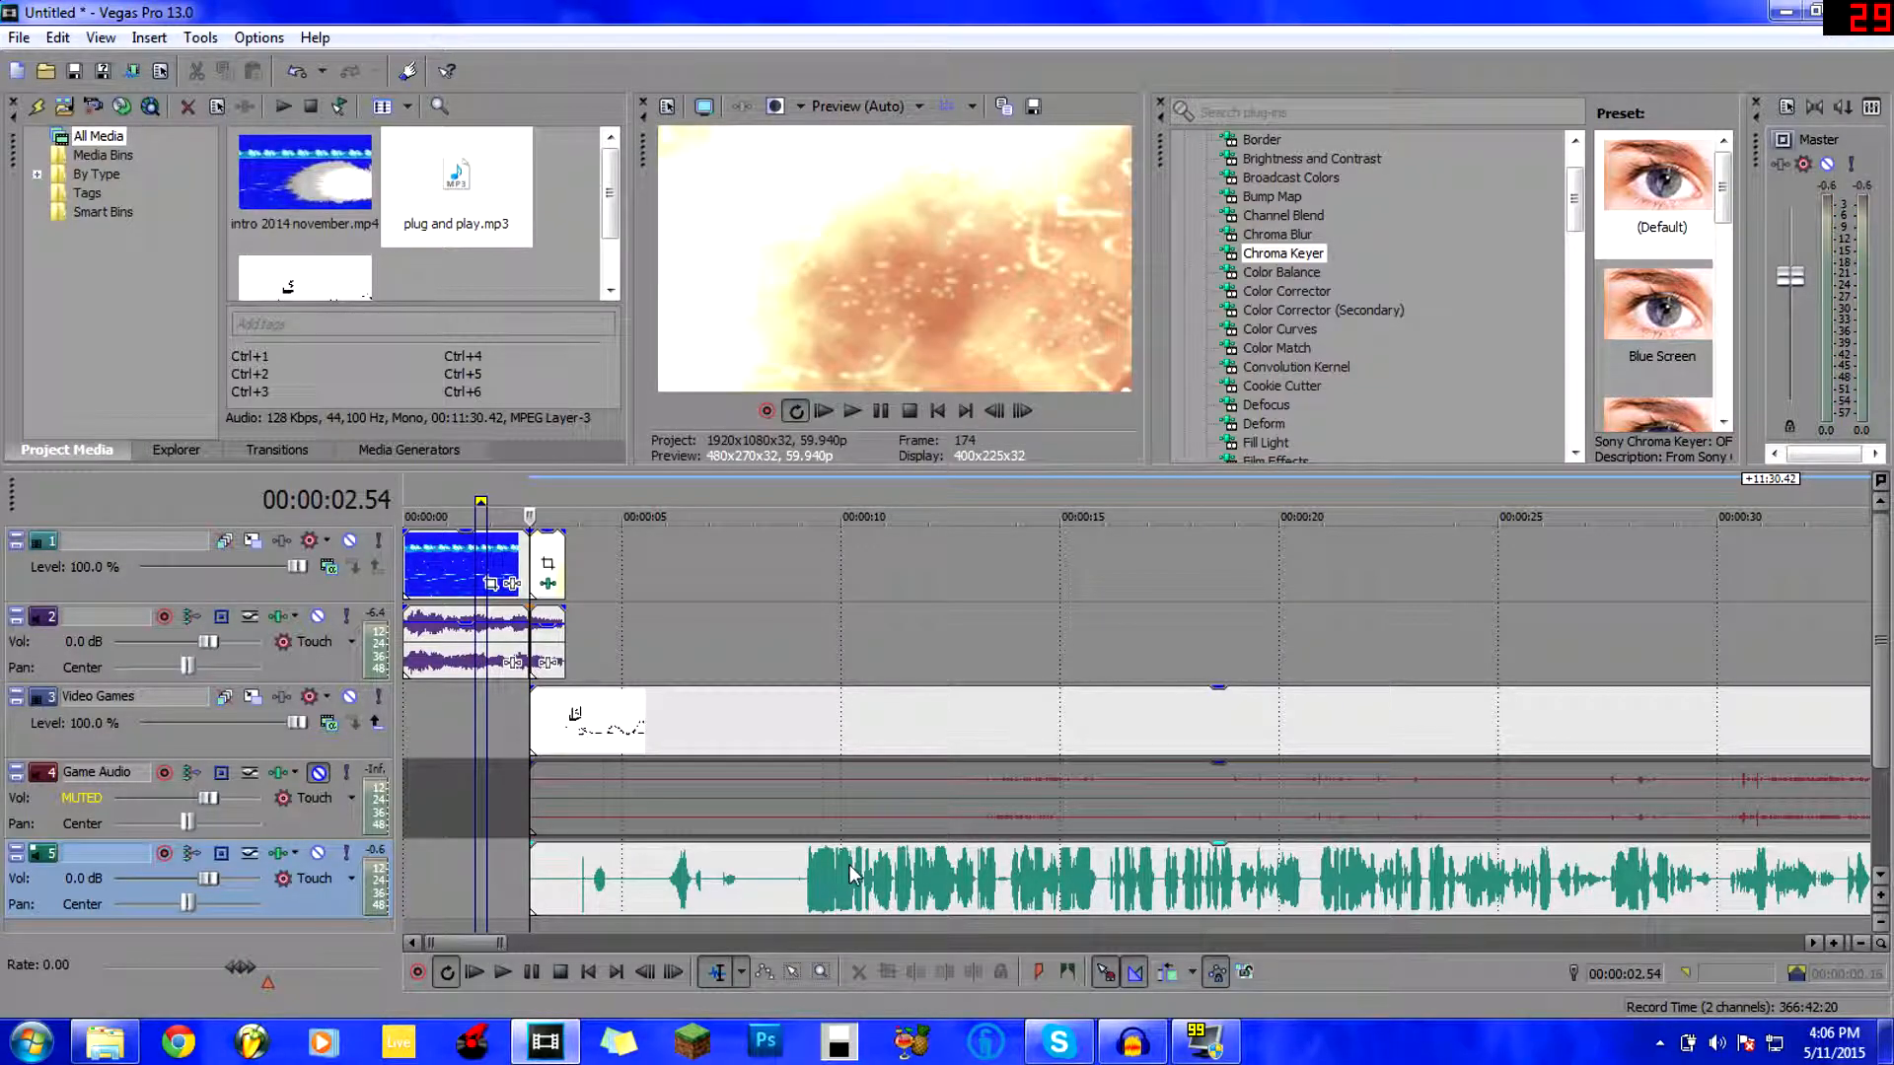
{"action": "left_click", "coordinate": [808, 868]}
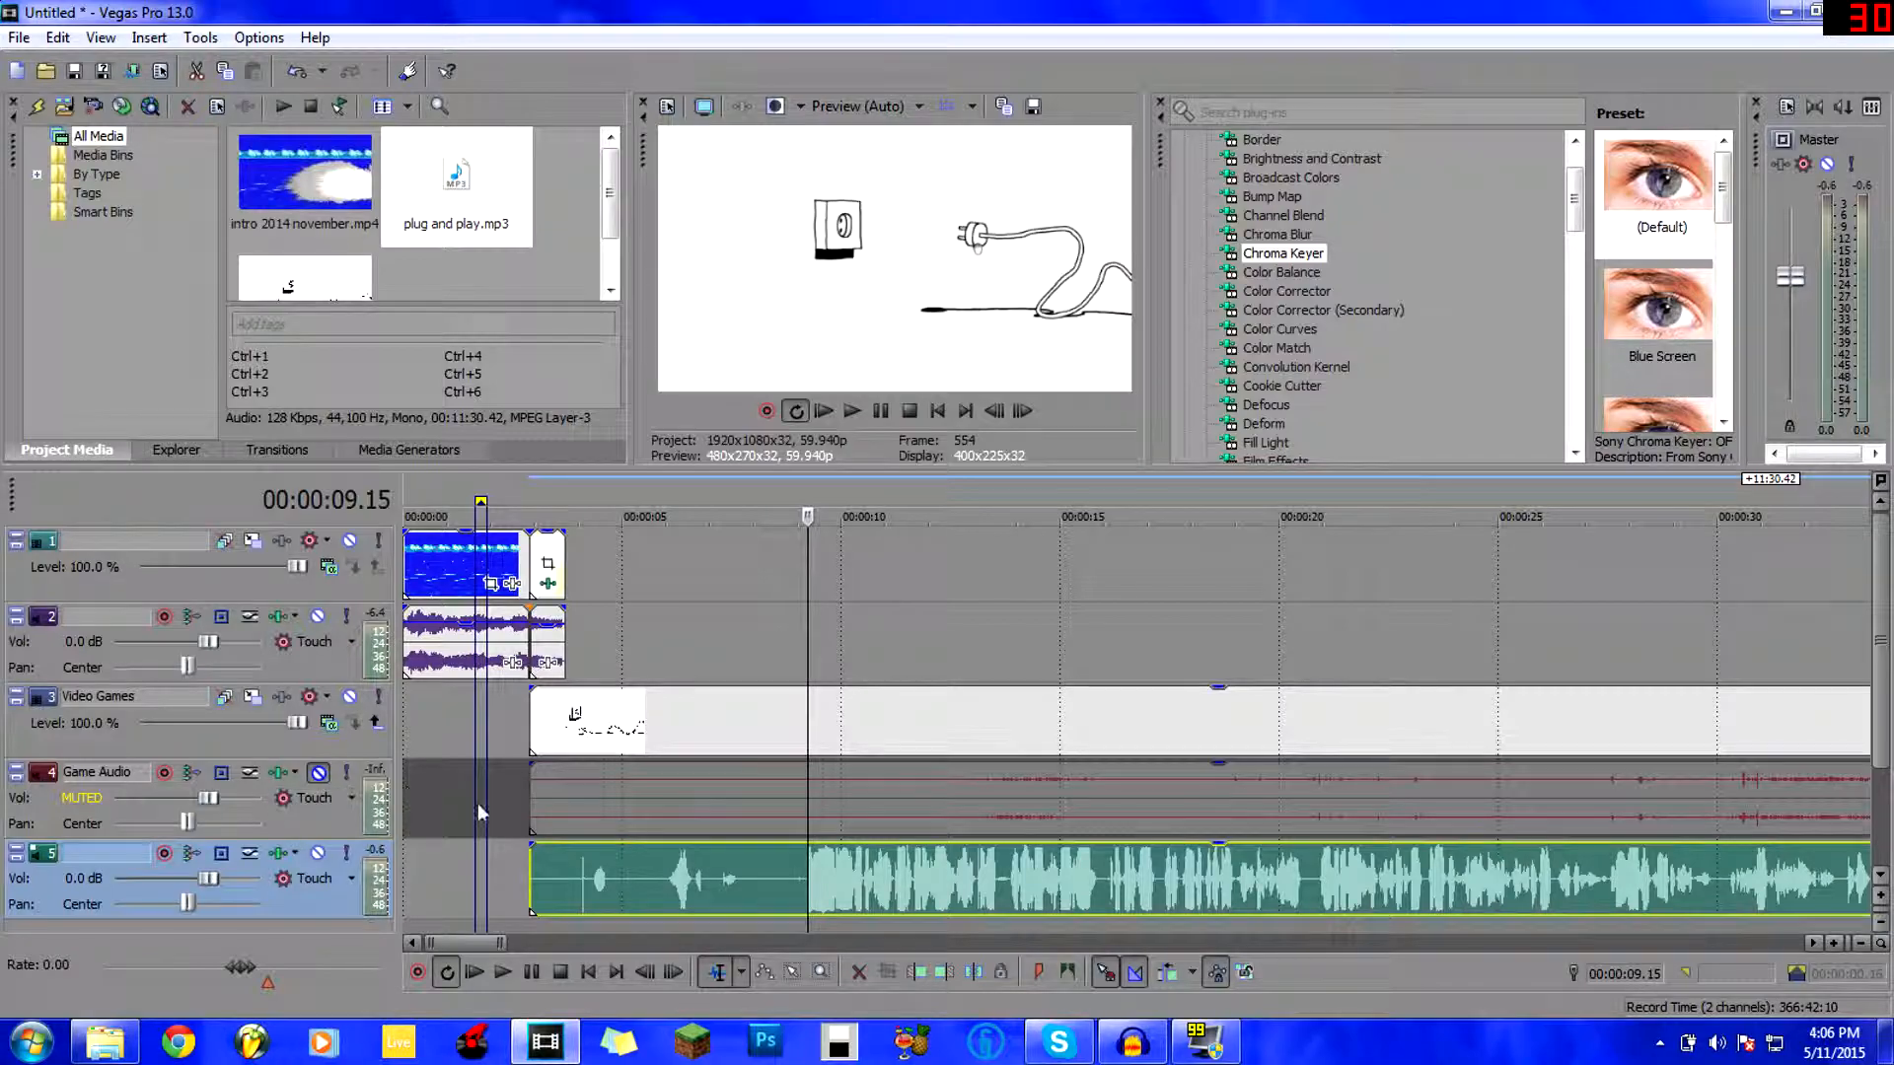
{"action": "left_click_drag", "start_coordinate": [529, 865], "coordinate": [739, 868]}
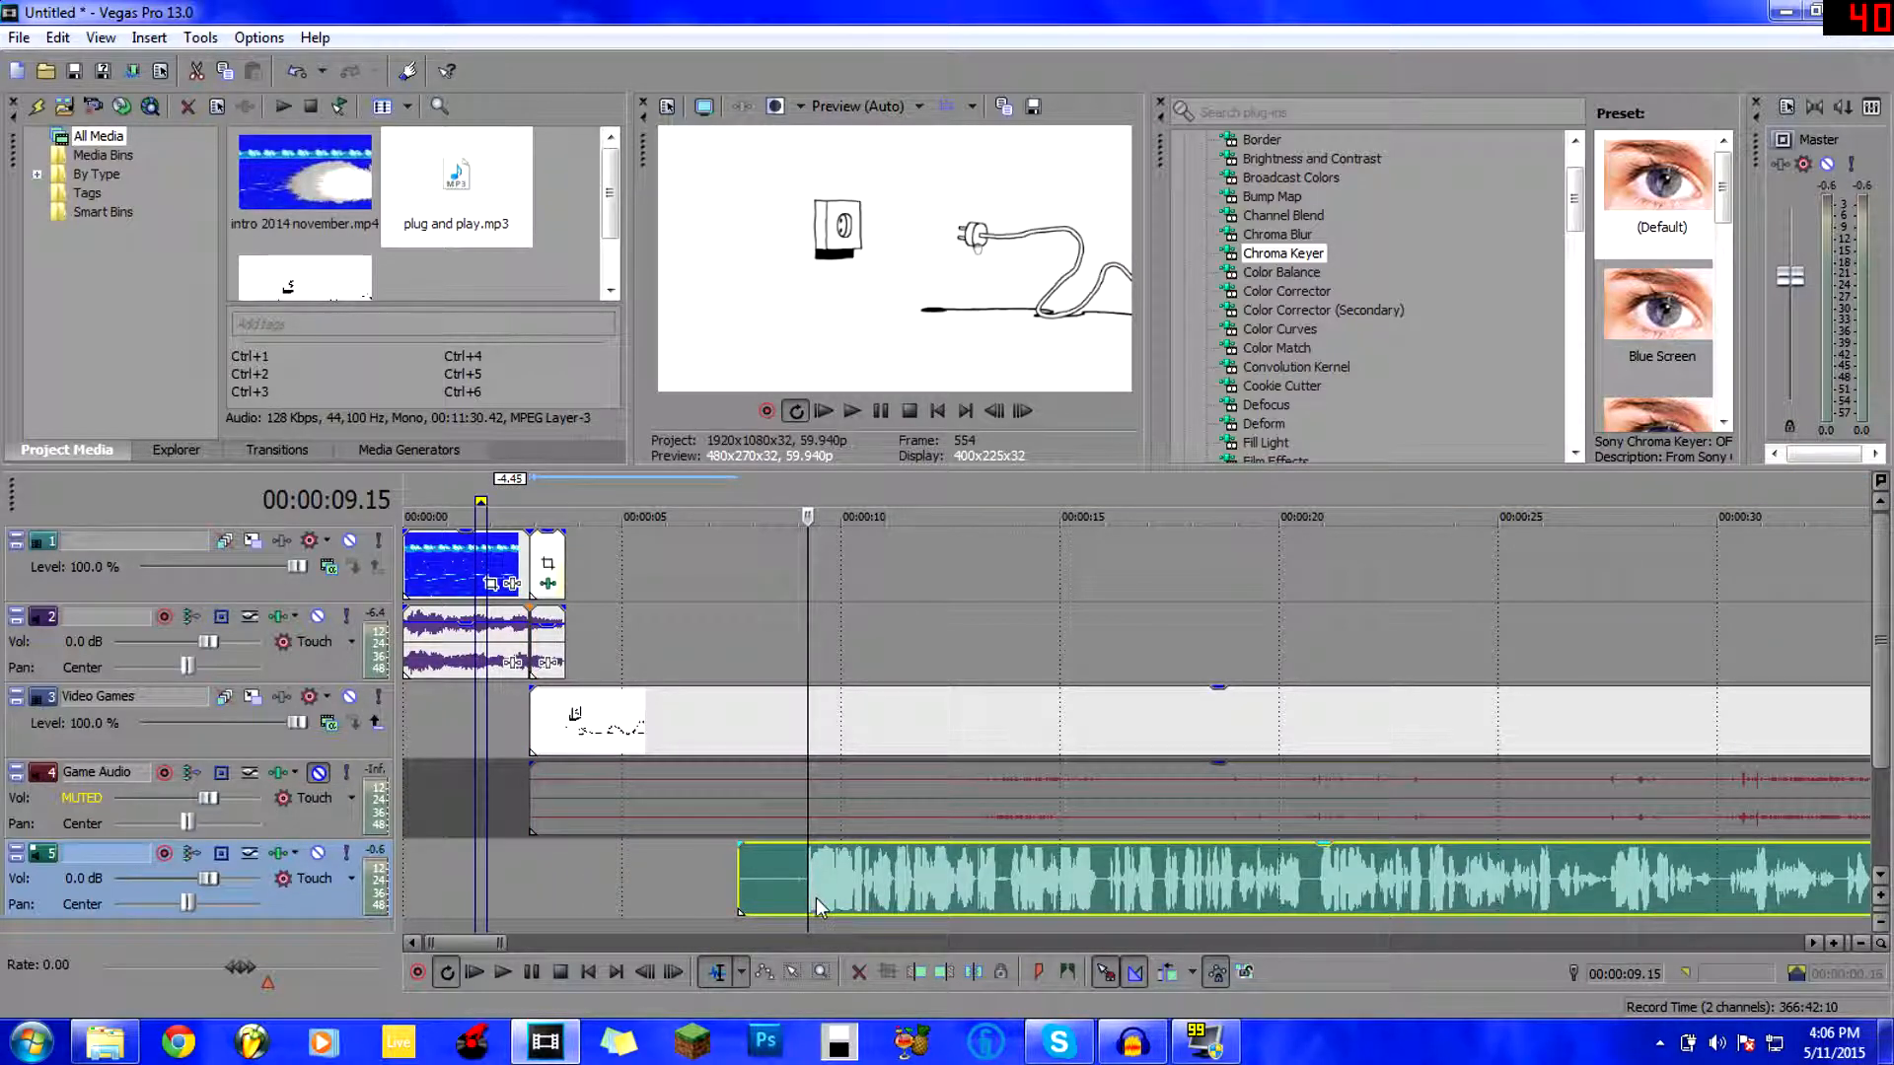
Trim the music event's start exactly to its first loud frame.
{"action": "scroll", "coordinate": [770, 892], "scroll_direction": "up", "scroll_amount": 2}
{"action": "scroll", "coordinate": [939, 868], "scroll_direction": "up", "scroll_amount": 3}
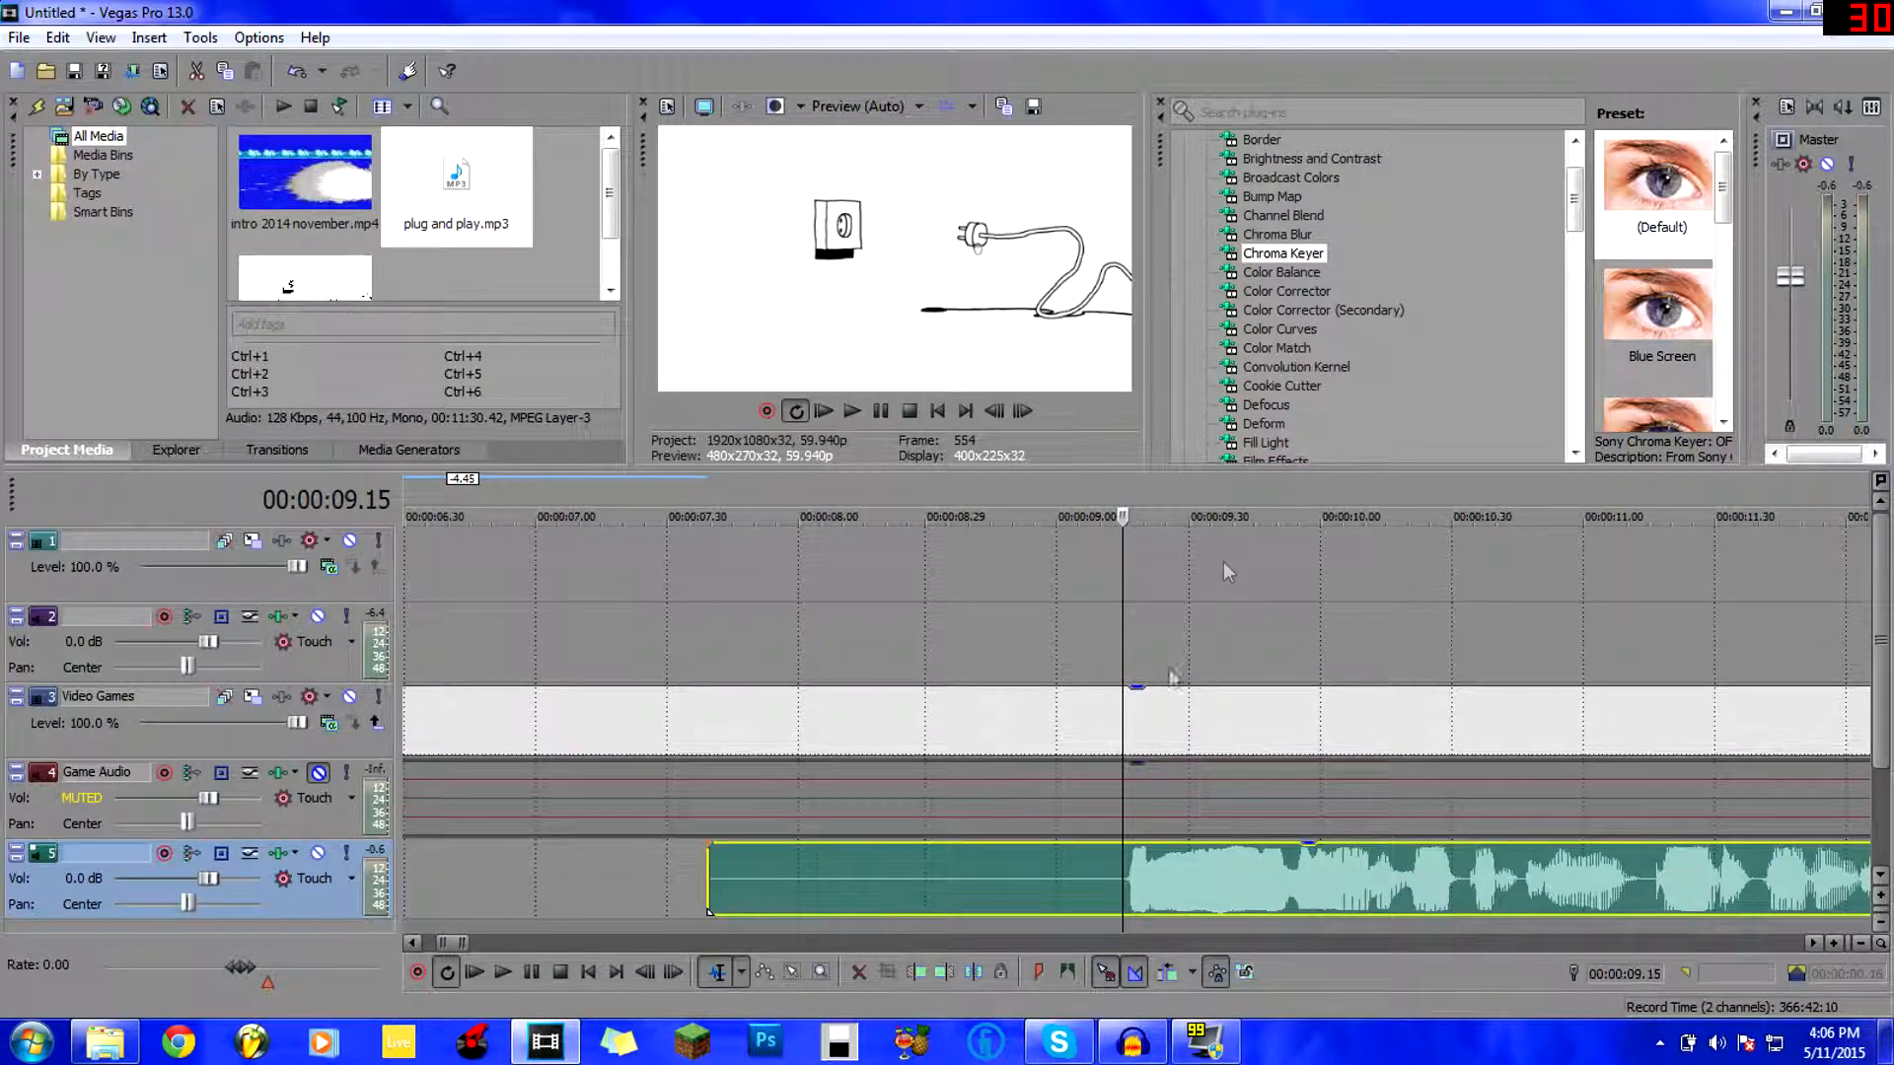
{"action": "left_click", "coordinate": [1127, 873]}
{"action": "key", "text": "Right"}
{"action": "key", "text": "Right"}
{"action": "key", "text": "Left"}
{"action": "left_click_drag", "start_coordinate": [710, 875], "coordinate": [410, 878]}
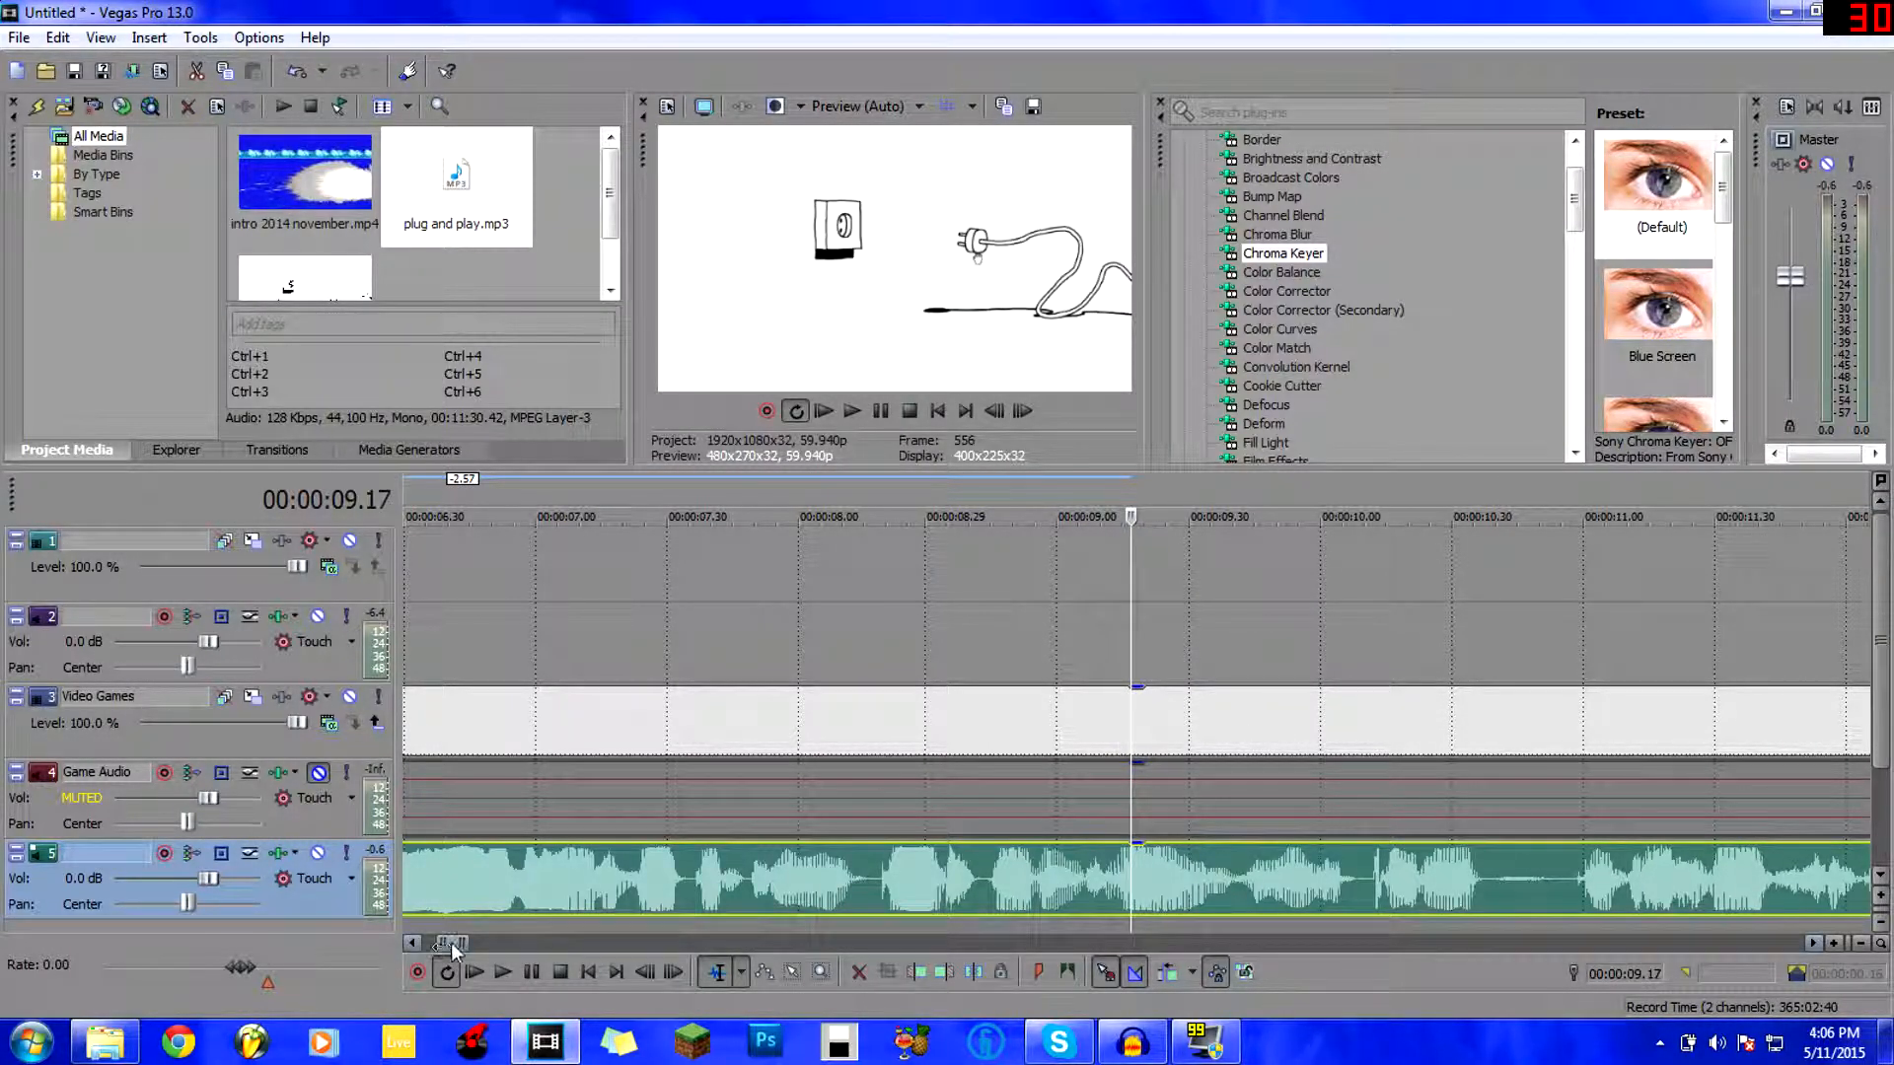
Slide the music left to start at the drawing video (~00:00:02.5) and play it back.
{"action": "left_click_drag", "start_coordinate": [447, 946], "coordinate": [427, 949]}
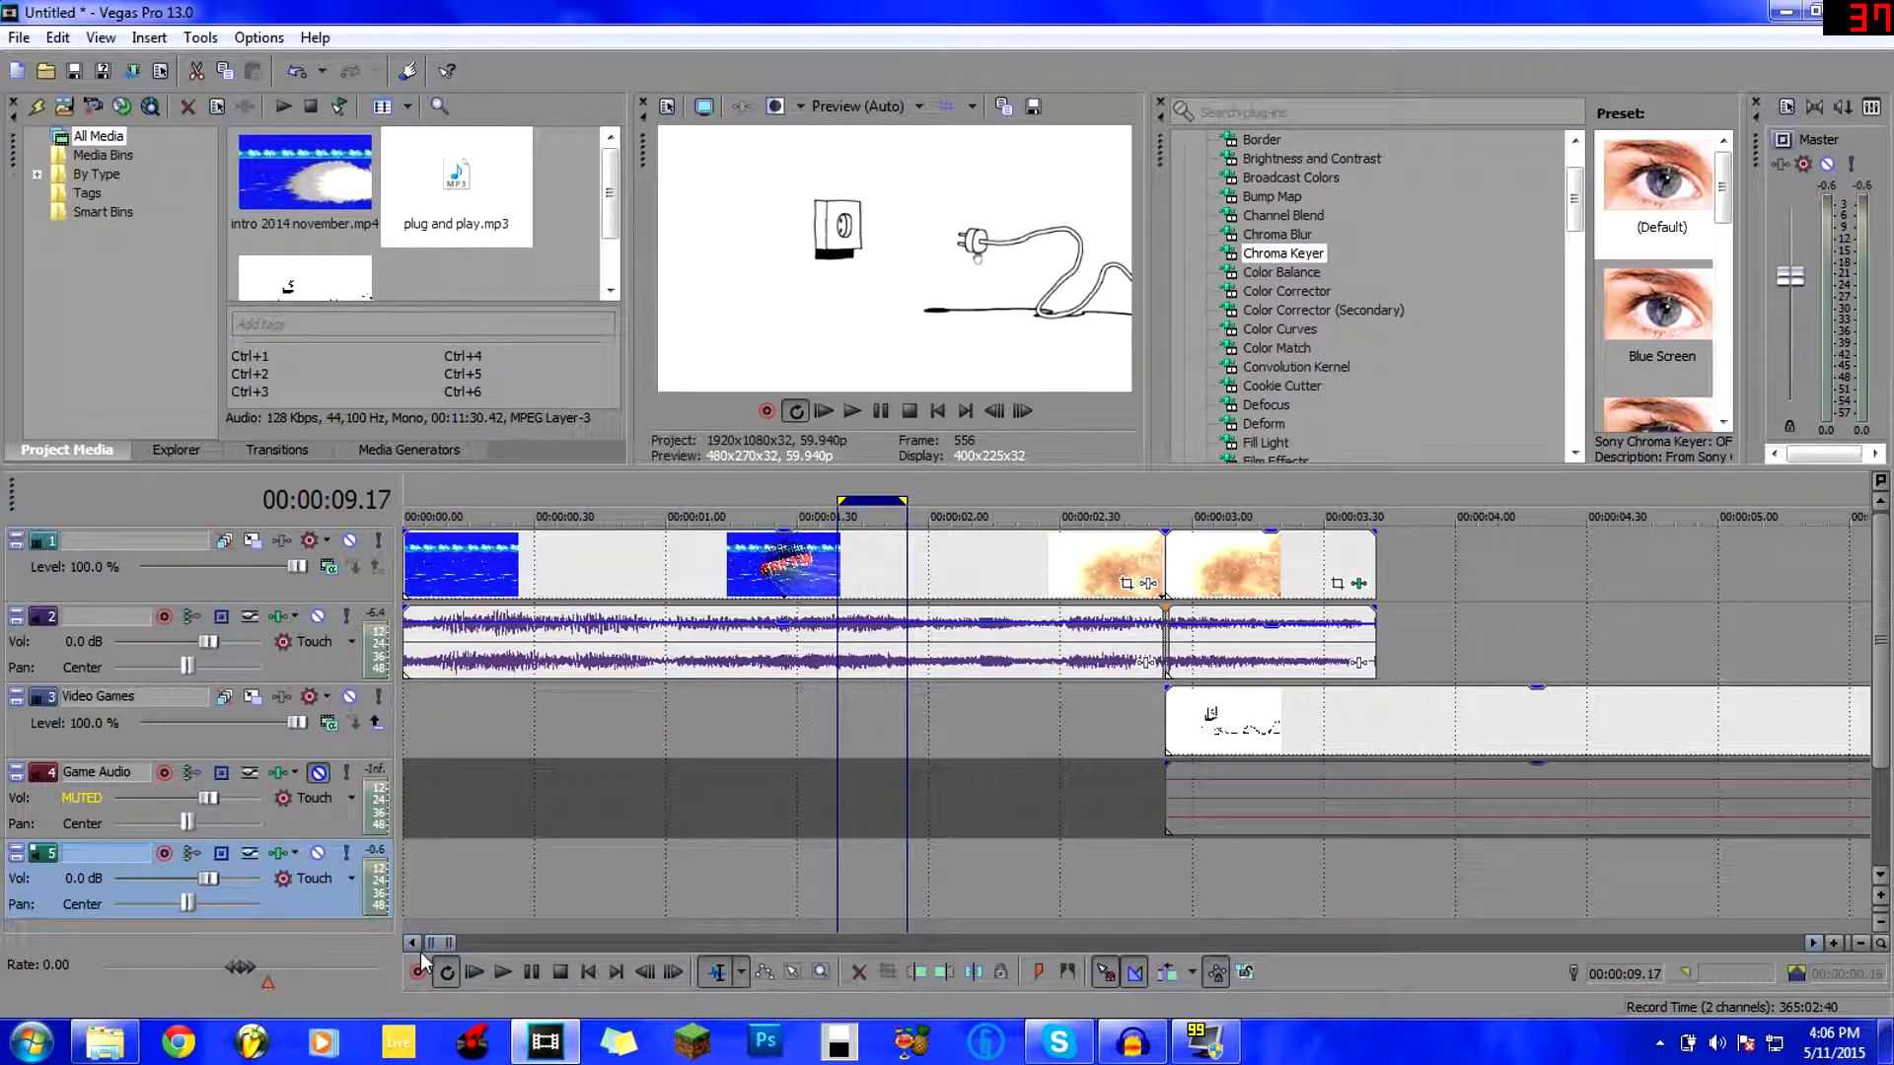
{"action": "left_click", "coordinate": [1146, 795]}
{"action": "scroll", "coordinate": [1144, 797], "scroll_direction": "down", "scroll_amount": 3}
{"action": "left_click_drag", "start_coordinate": [971, 881], "coordinate": [703, 909]}
{"action": "left_click", "coordinate": [613, 890]}
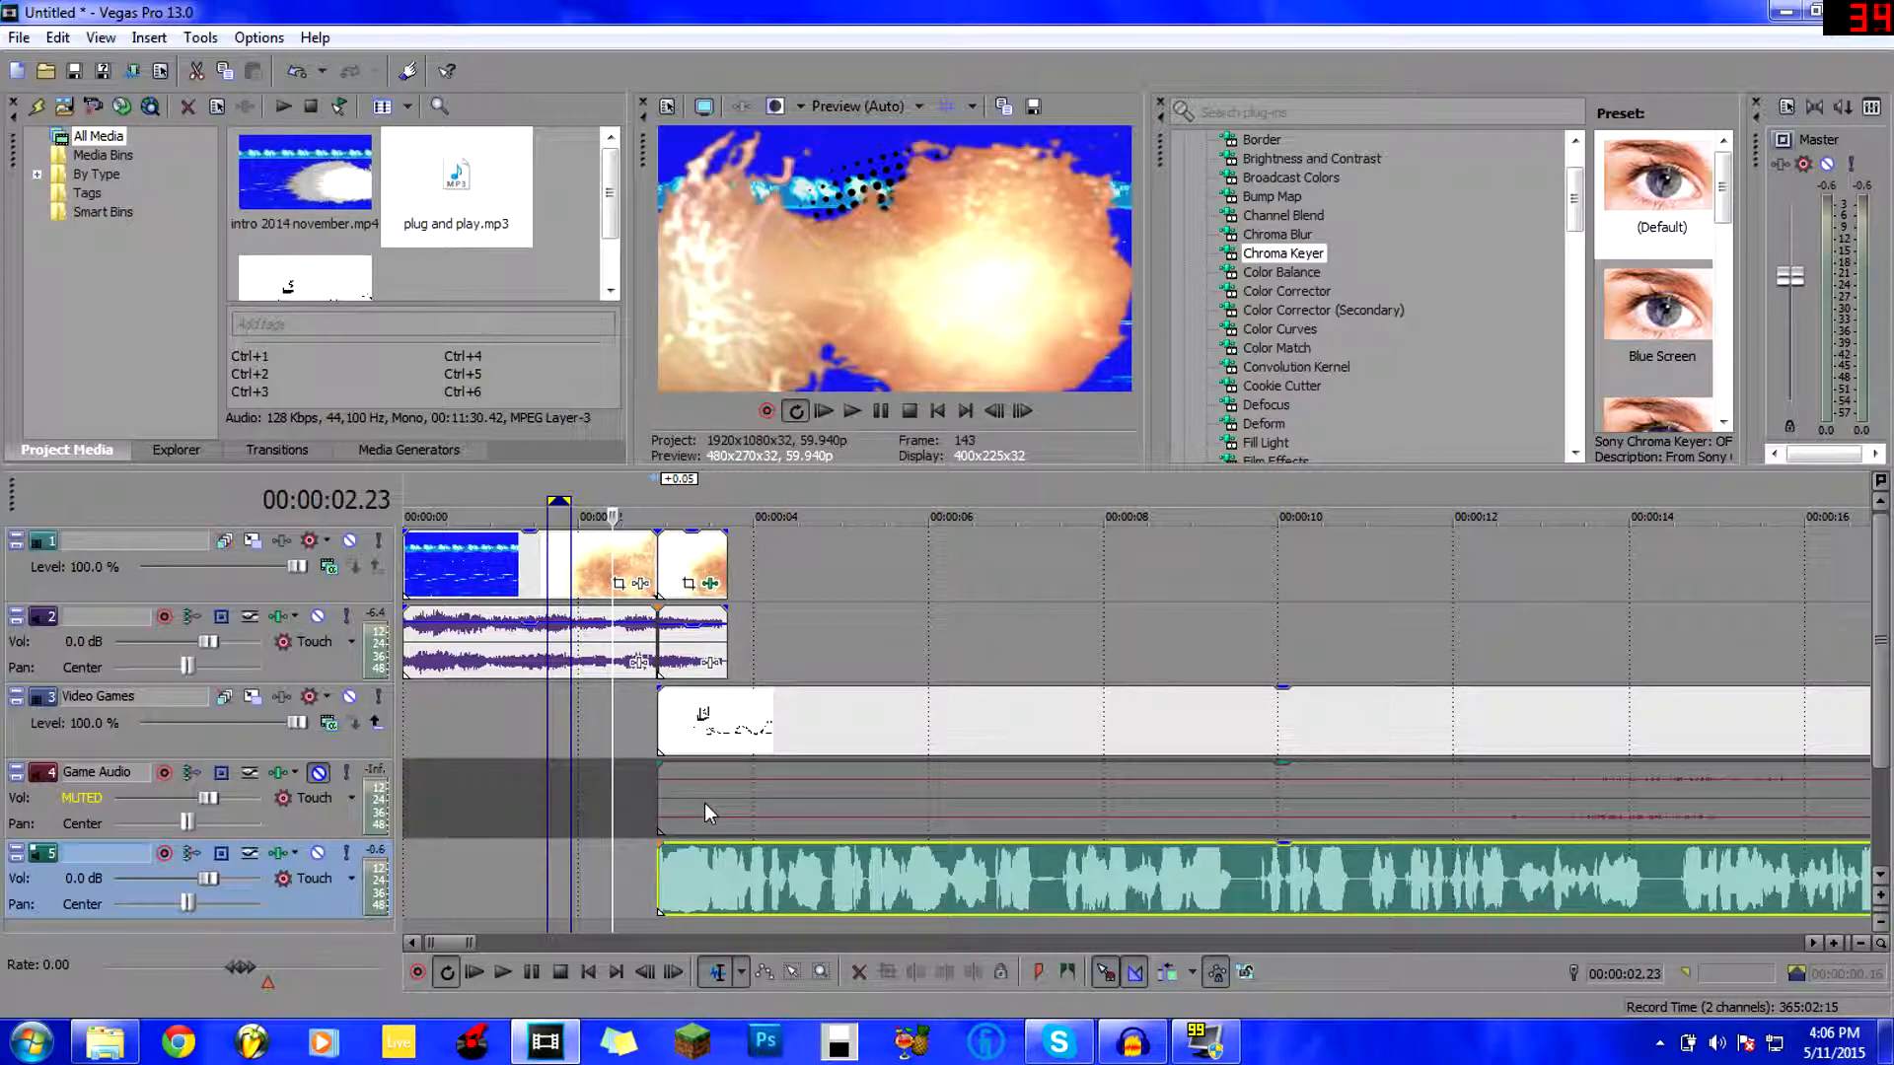
{"action": "key", "text": "Right"}
{"action": "key", "text": "Right"}
{"action": "key", "text": "Right"}
{"action": "key", "text": "Right"}
{"action": "key", "text": "Right"}
{"action": "key", "text": "Right"}
{"action": "key", "text": "Right"}
{"action": "key", "text": "Right"}
{"action": "key", "text": "Right"}
{"action": "key", "text": "Right"}
{"action": "key", "text": "Right"}
{"action": "key", "text": "Right"}
{"action": "key", "text": "Right"}
{"action": "key", "text": "Right"}
{"action": "key", "text": "space"}
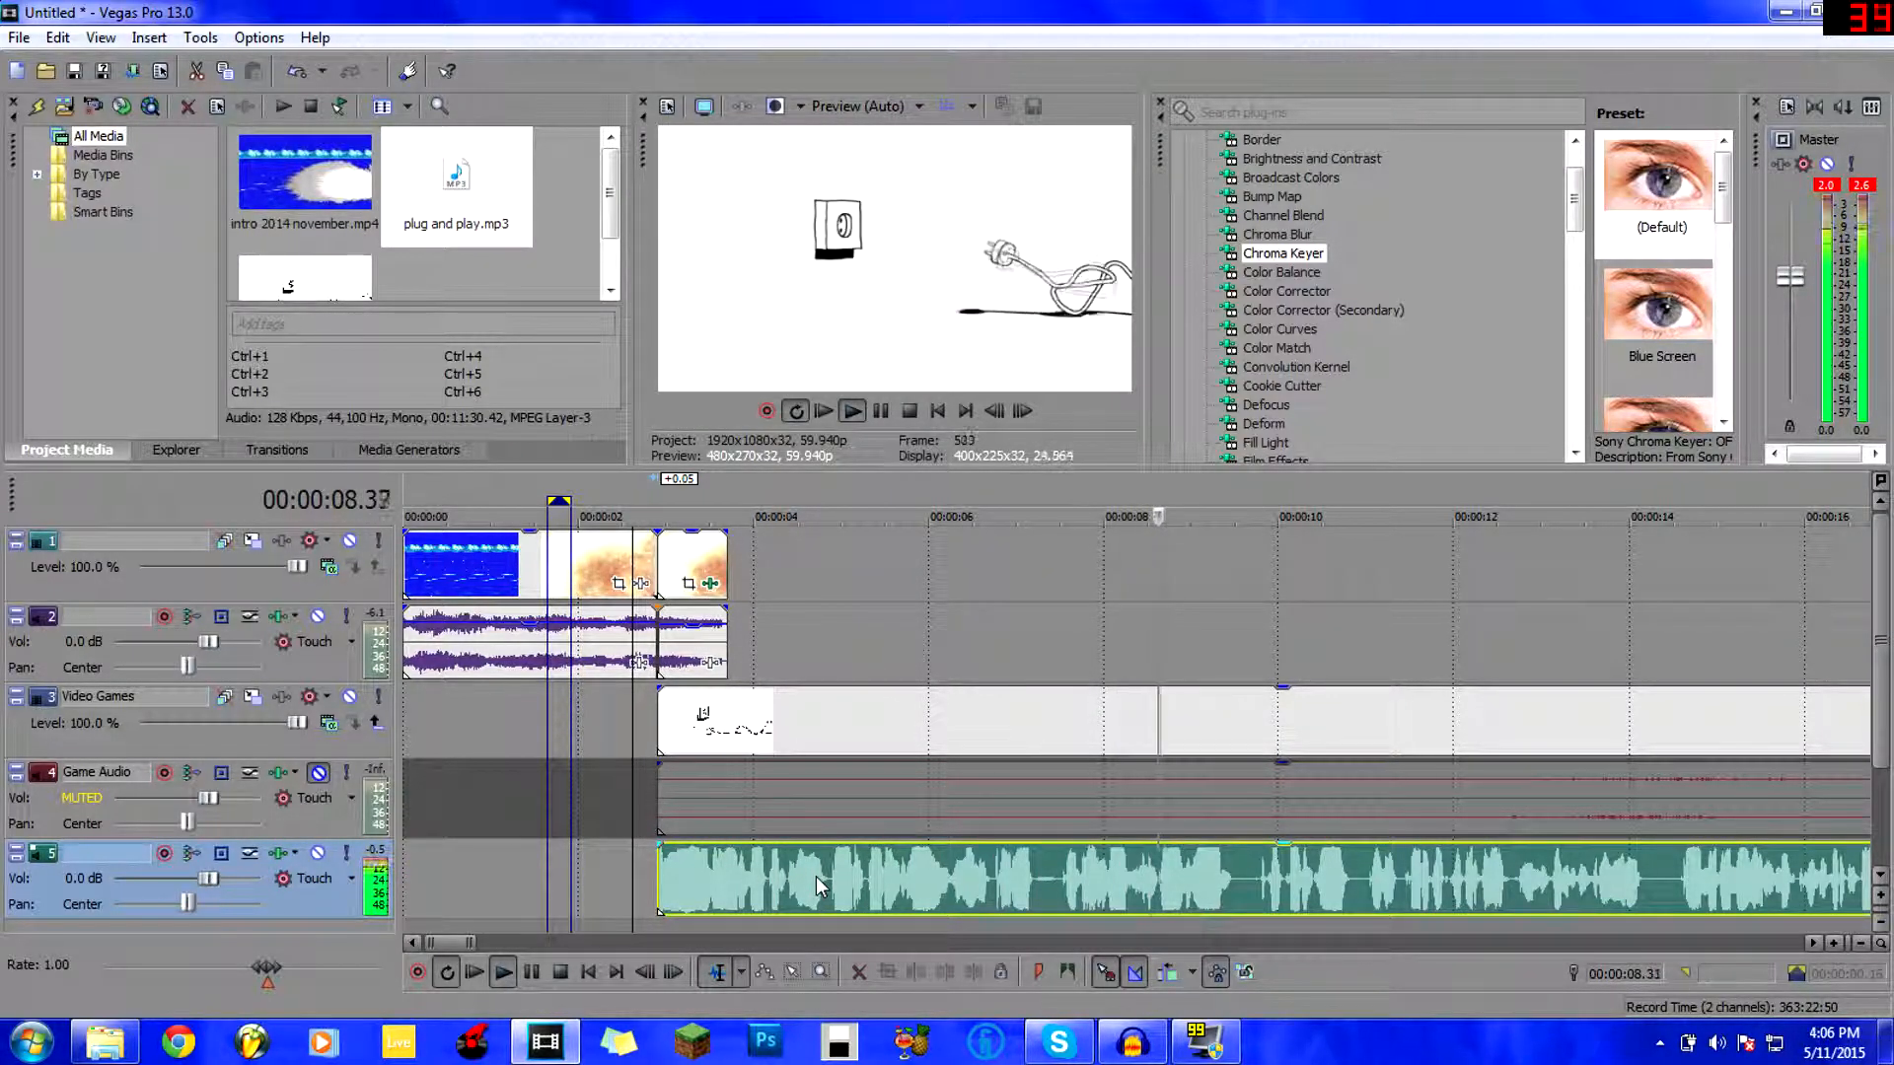
{"action": "key", "text": "space"}
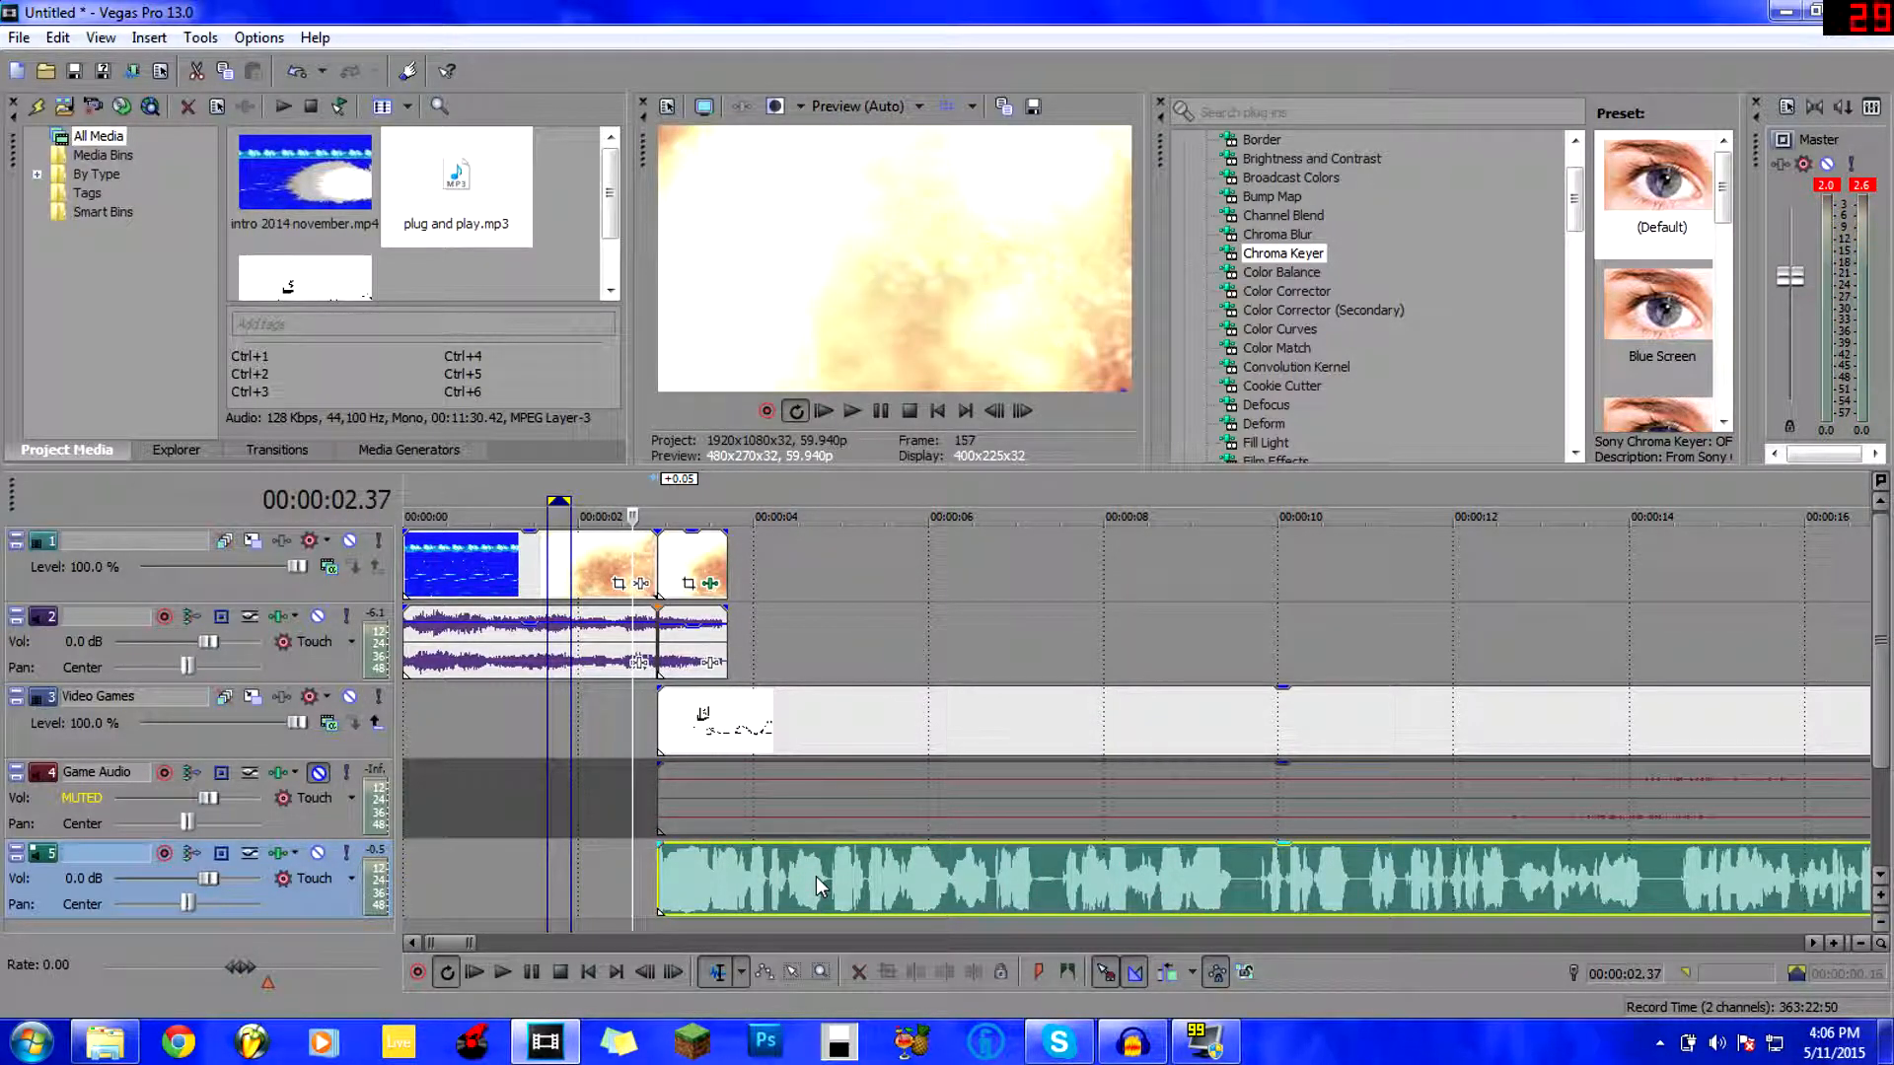
{"action": "left_click", "coordinate": [668, 911]}
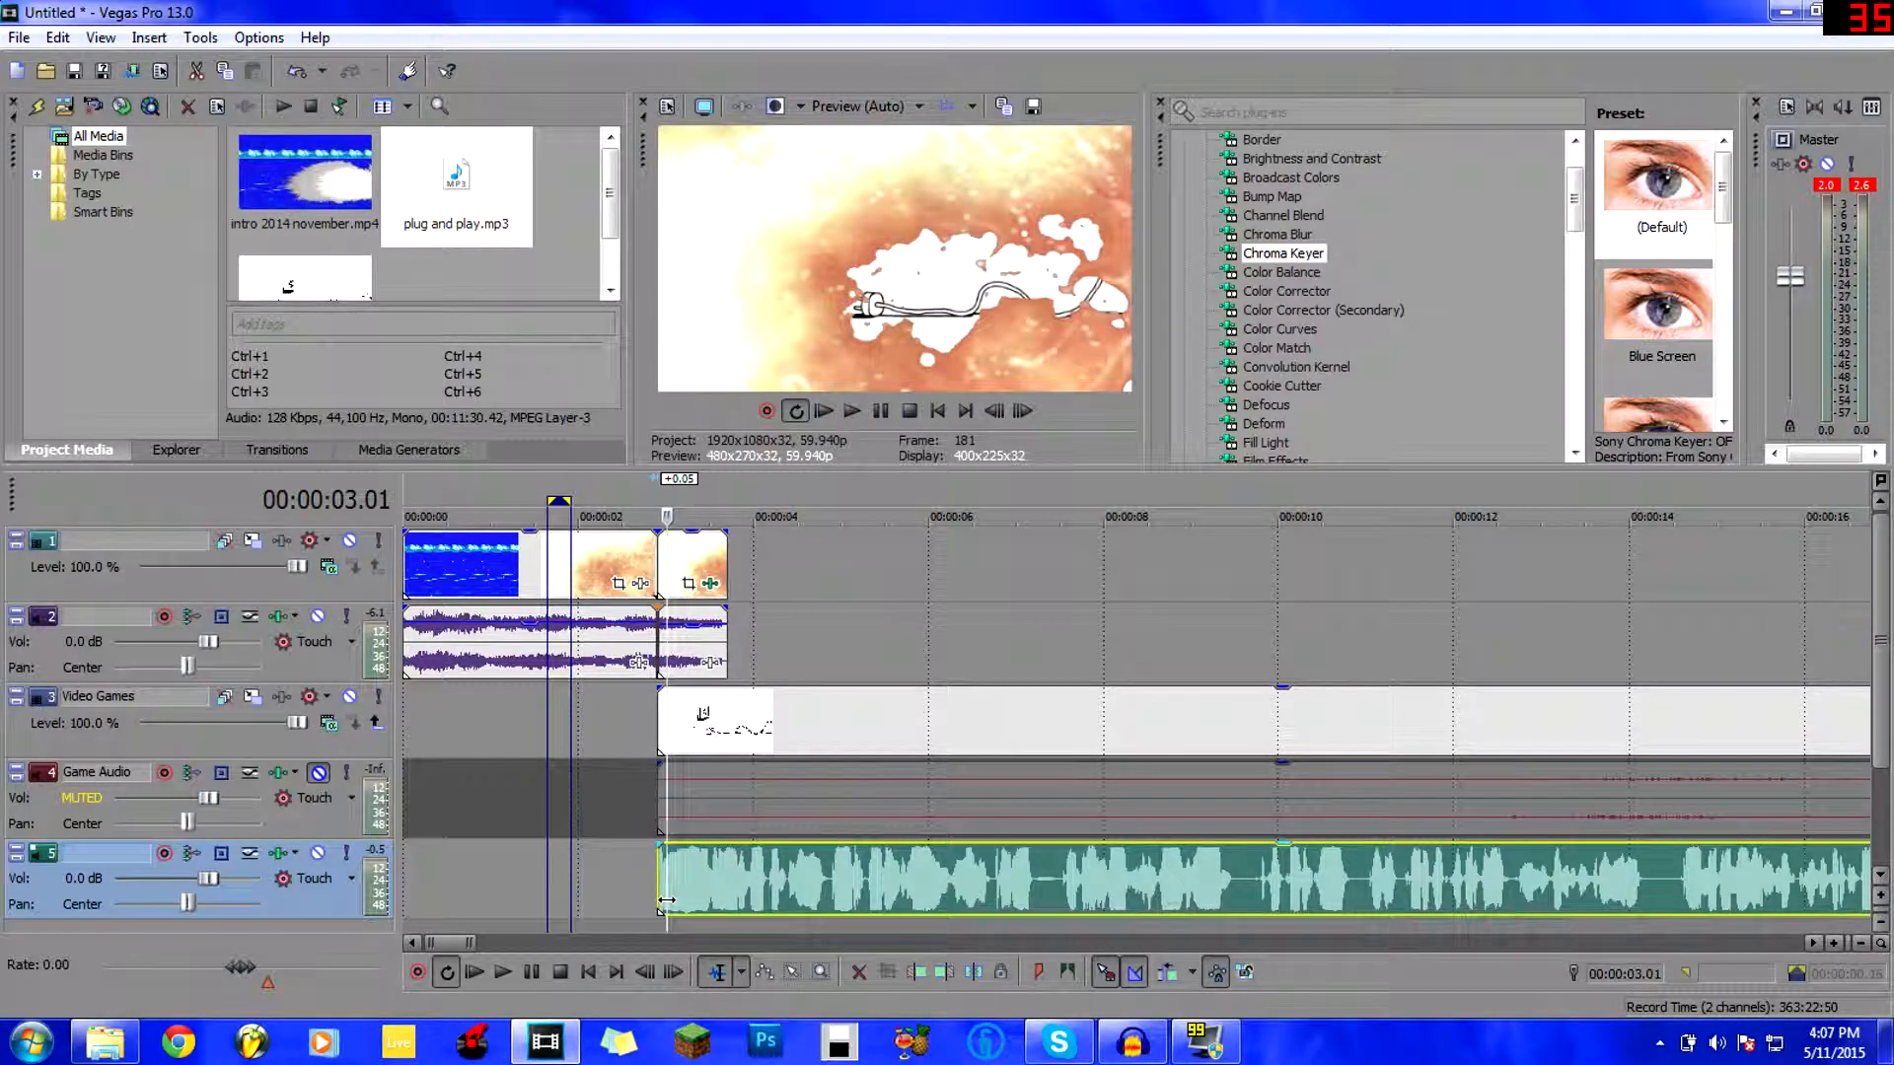
{"action": "left_click", "coordinate": [775, 895]}
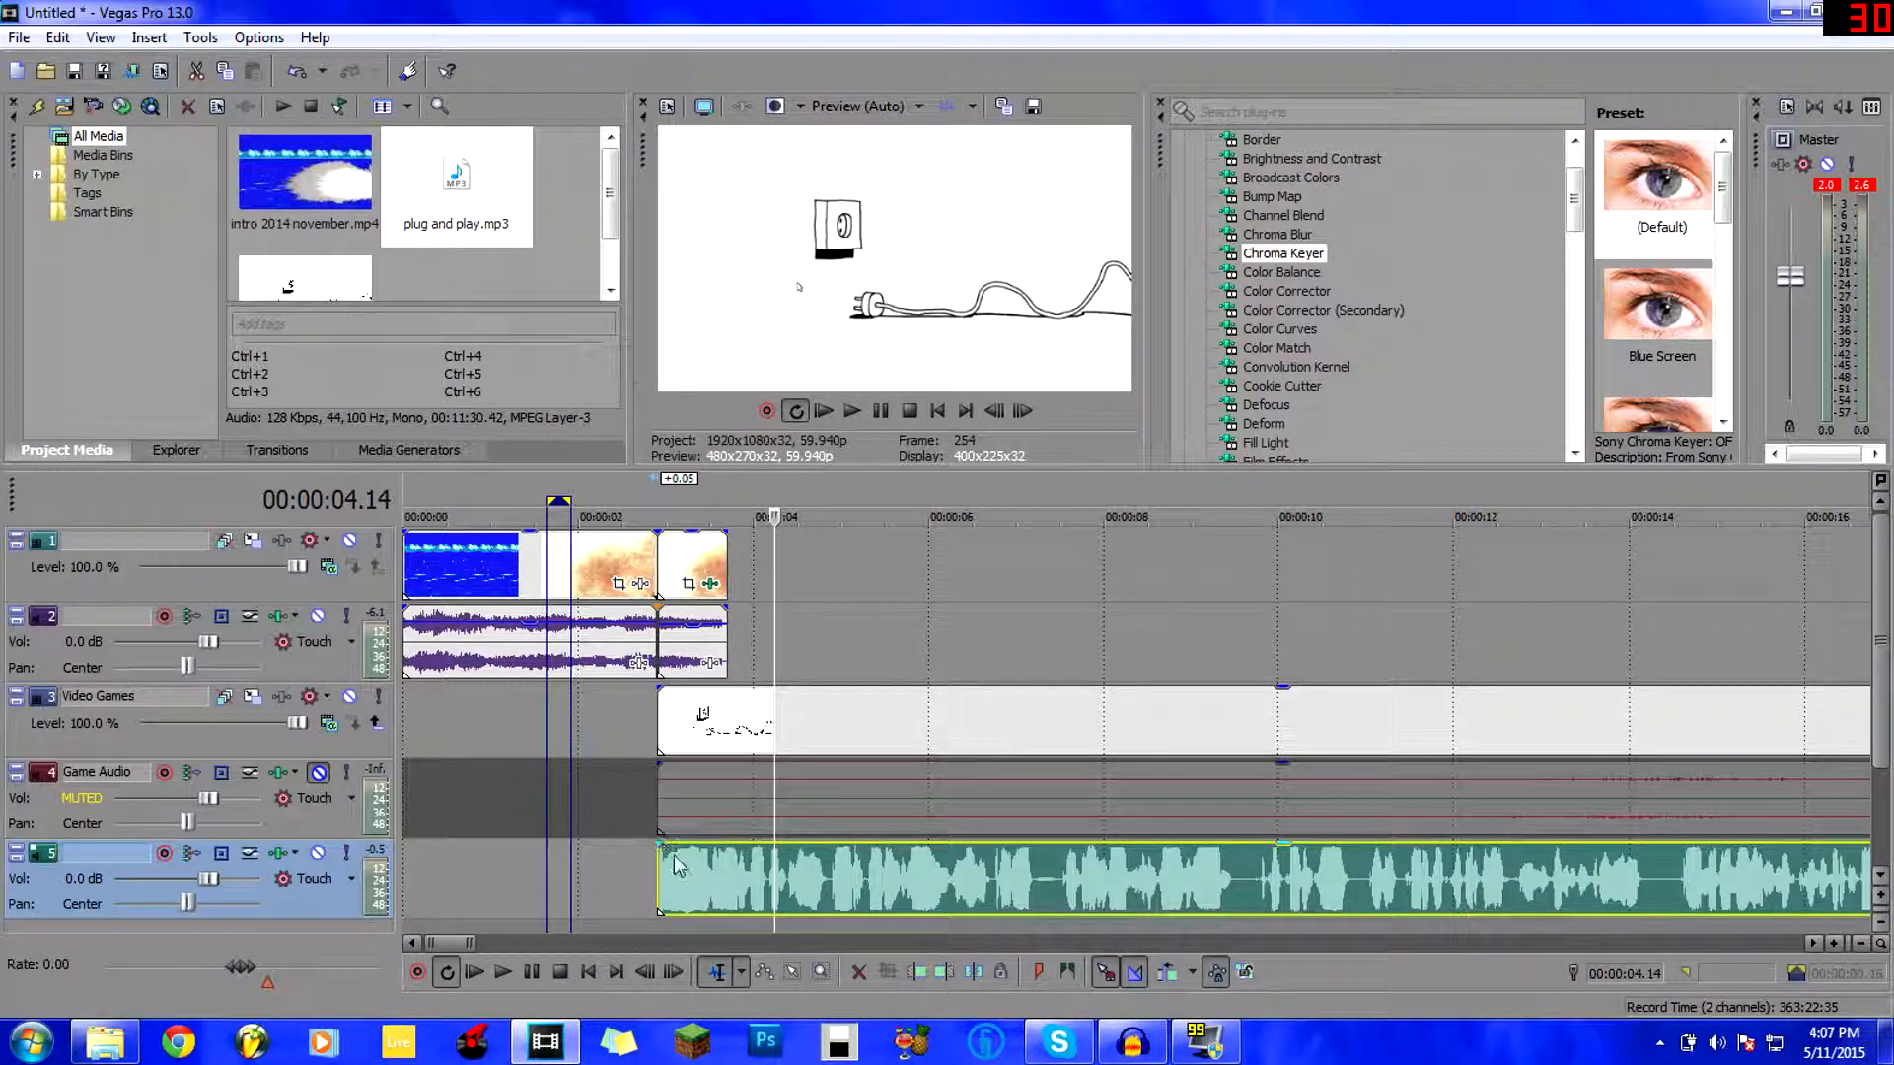
{"action": "left_click", "coordinate": [513, 971]}
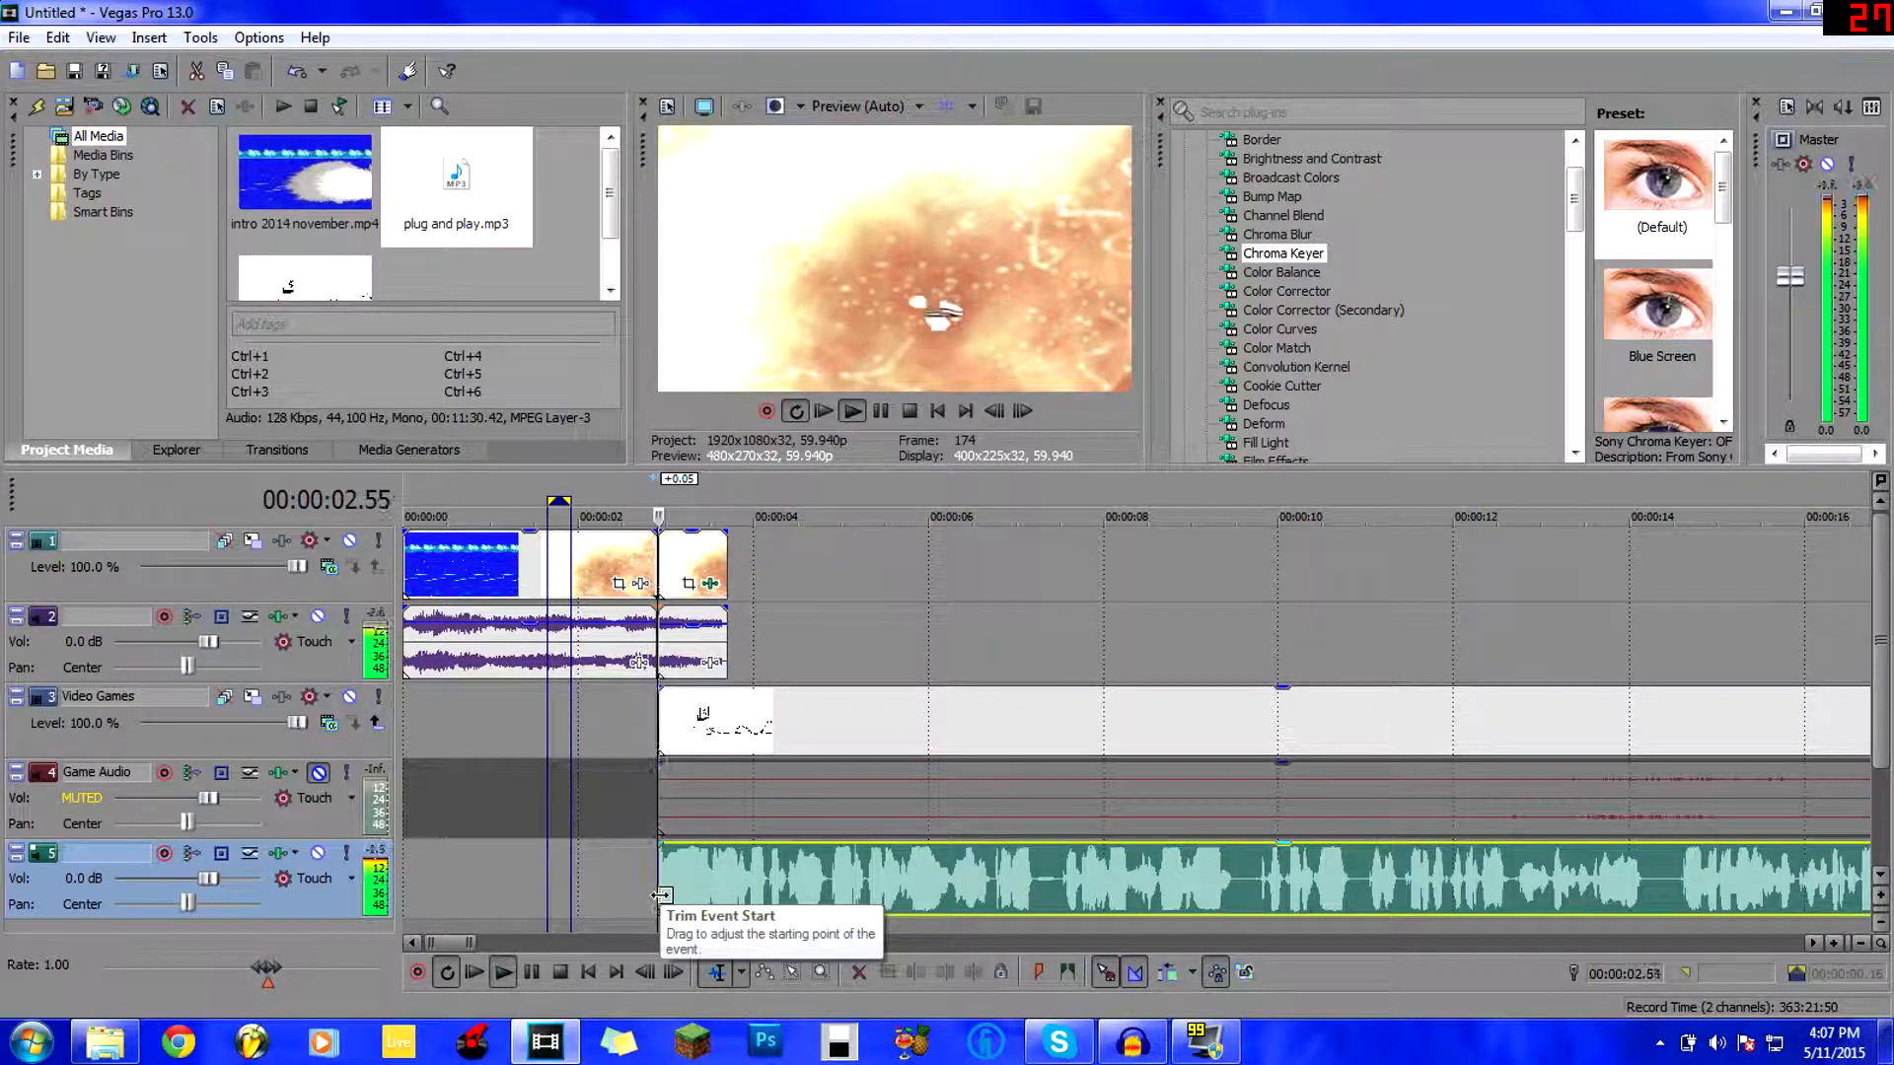
{"action": "key", "text": "space"}
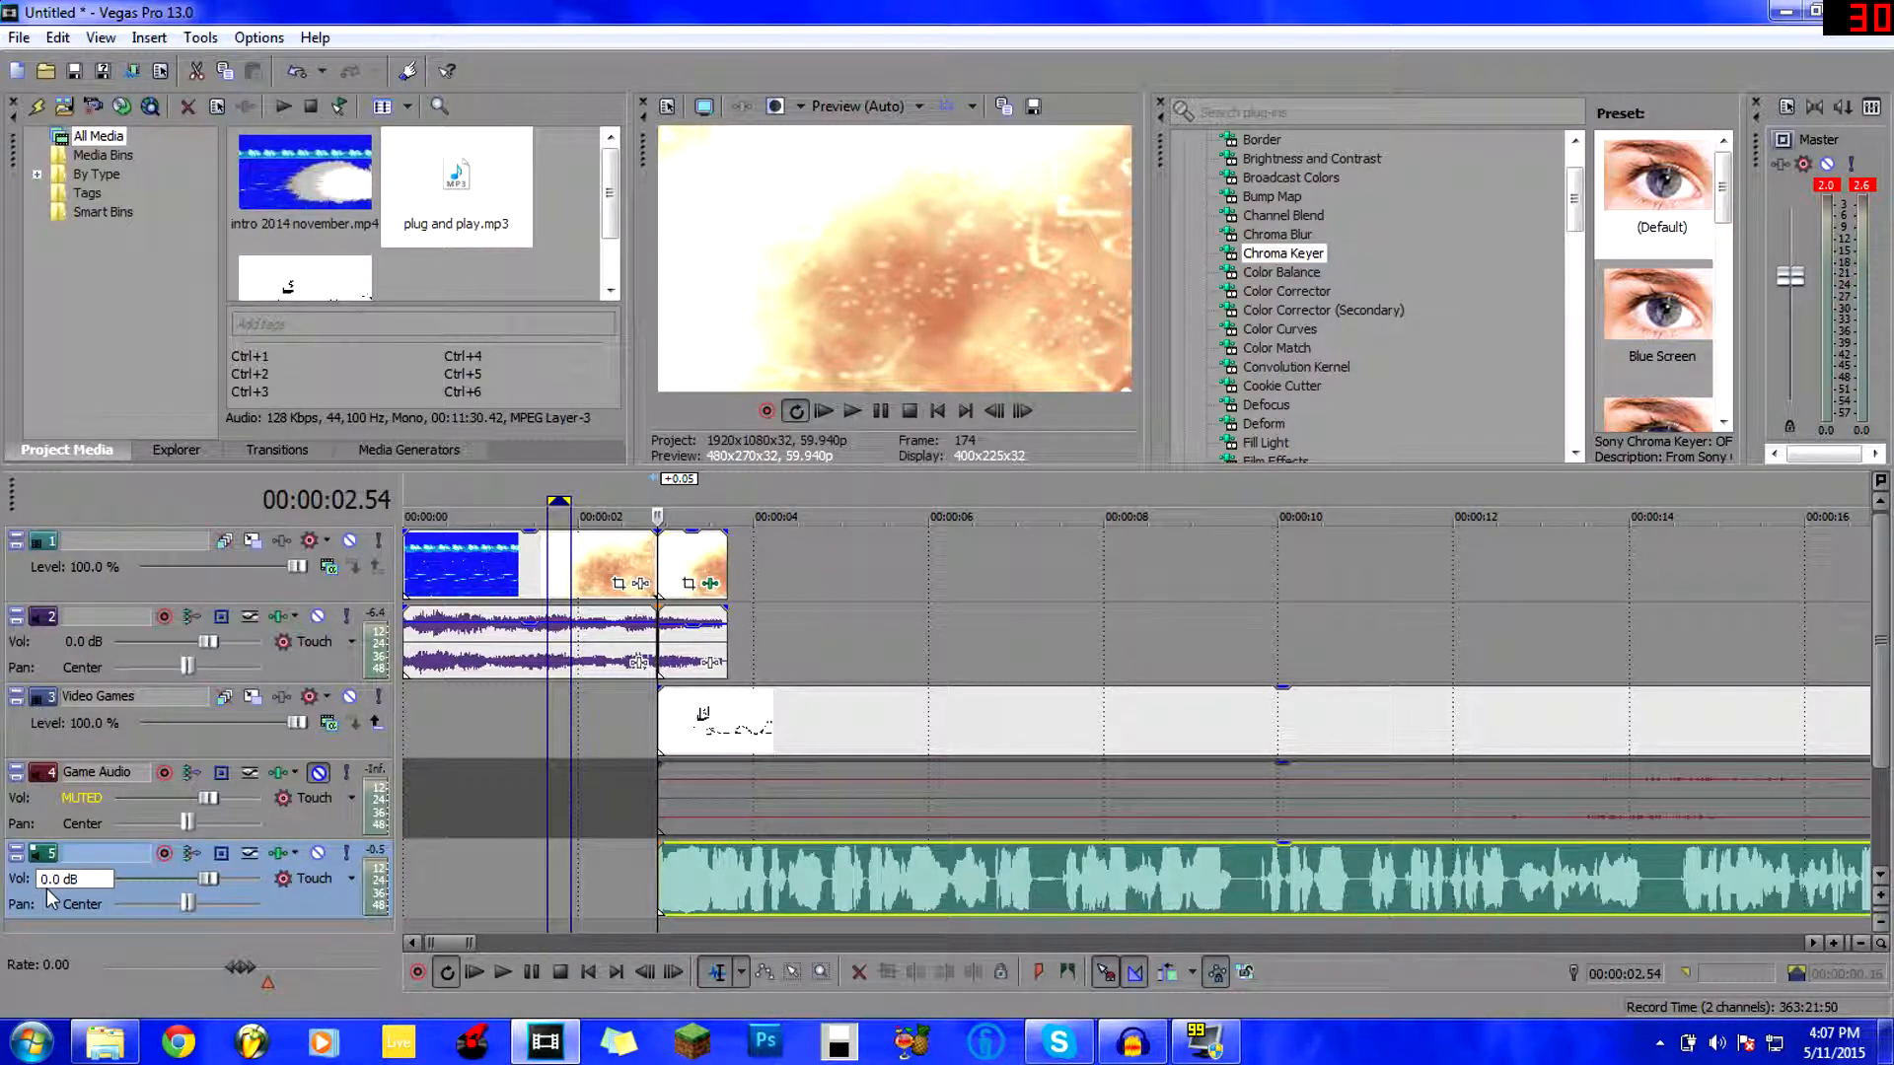
Set the music track volume to -1 dB and play the project to check it.
{"action": "type", "text": "-1"}
{"action": "key", "text": "space"}
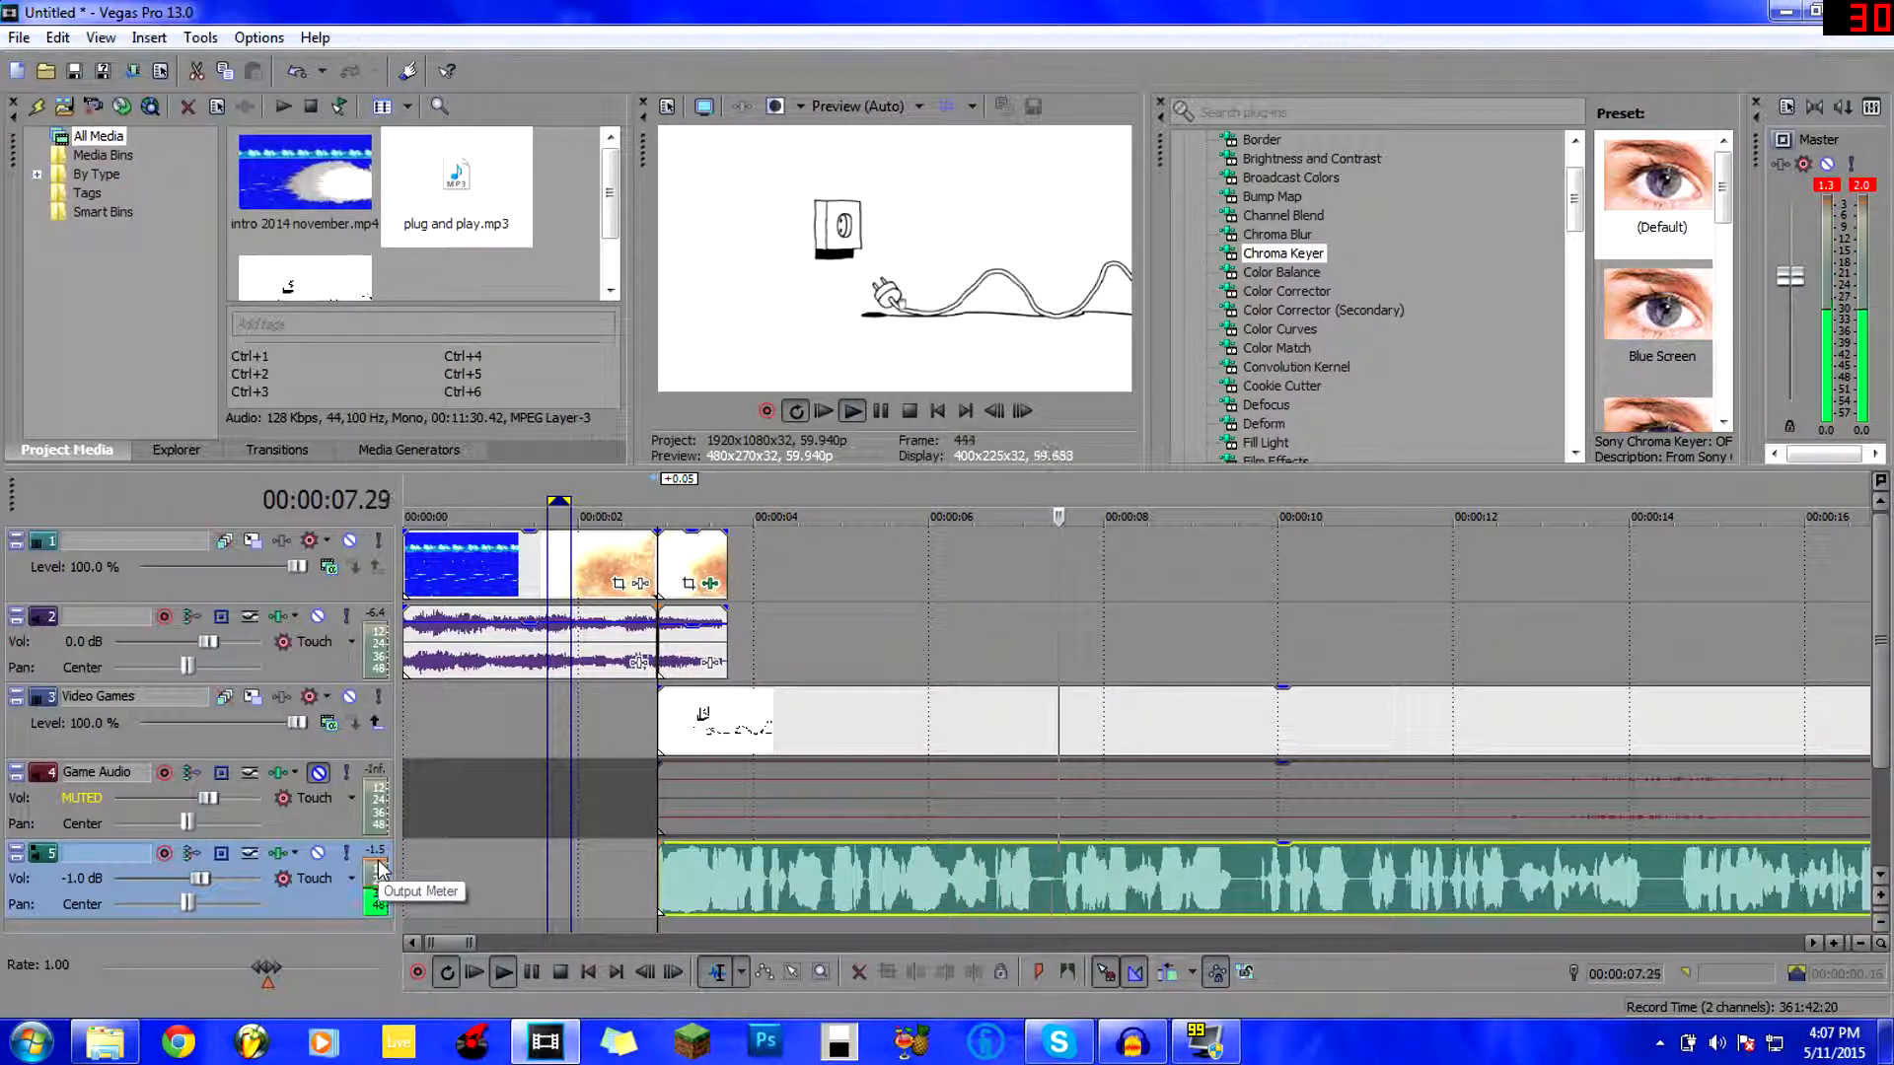
{"action": "key", "text": "space"}
Lower the music event's gain, normalize it, then check the opening at 4.41 seconds.
{"action": "left_click", "coordinate": [672, 861]}
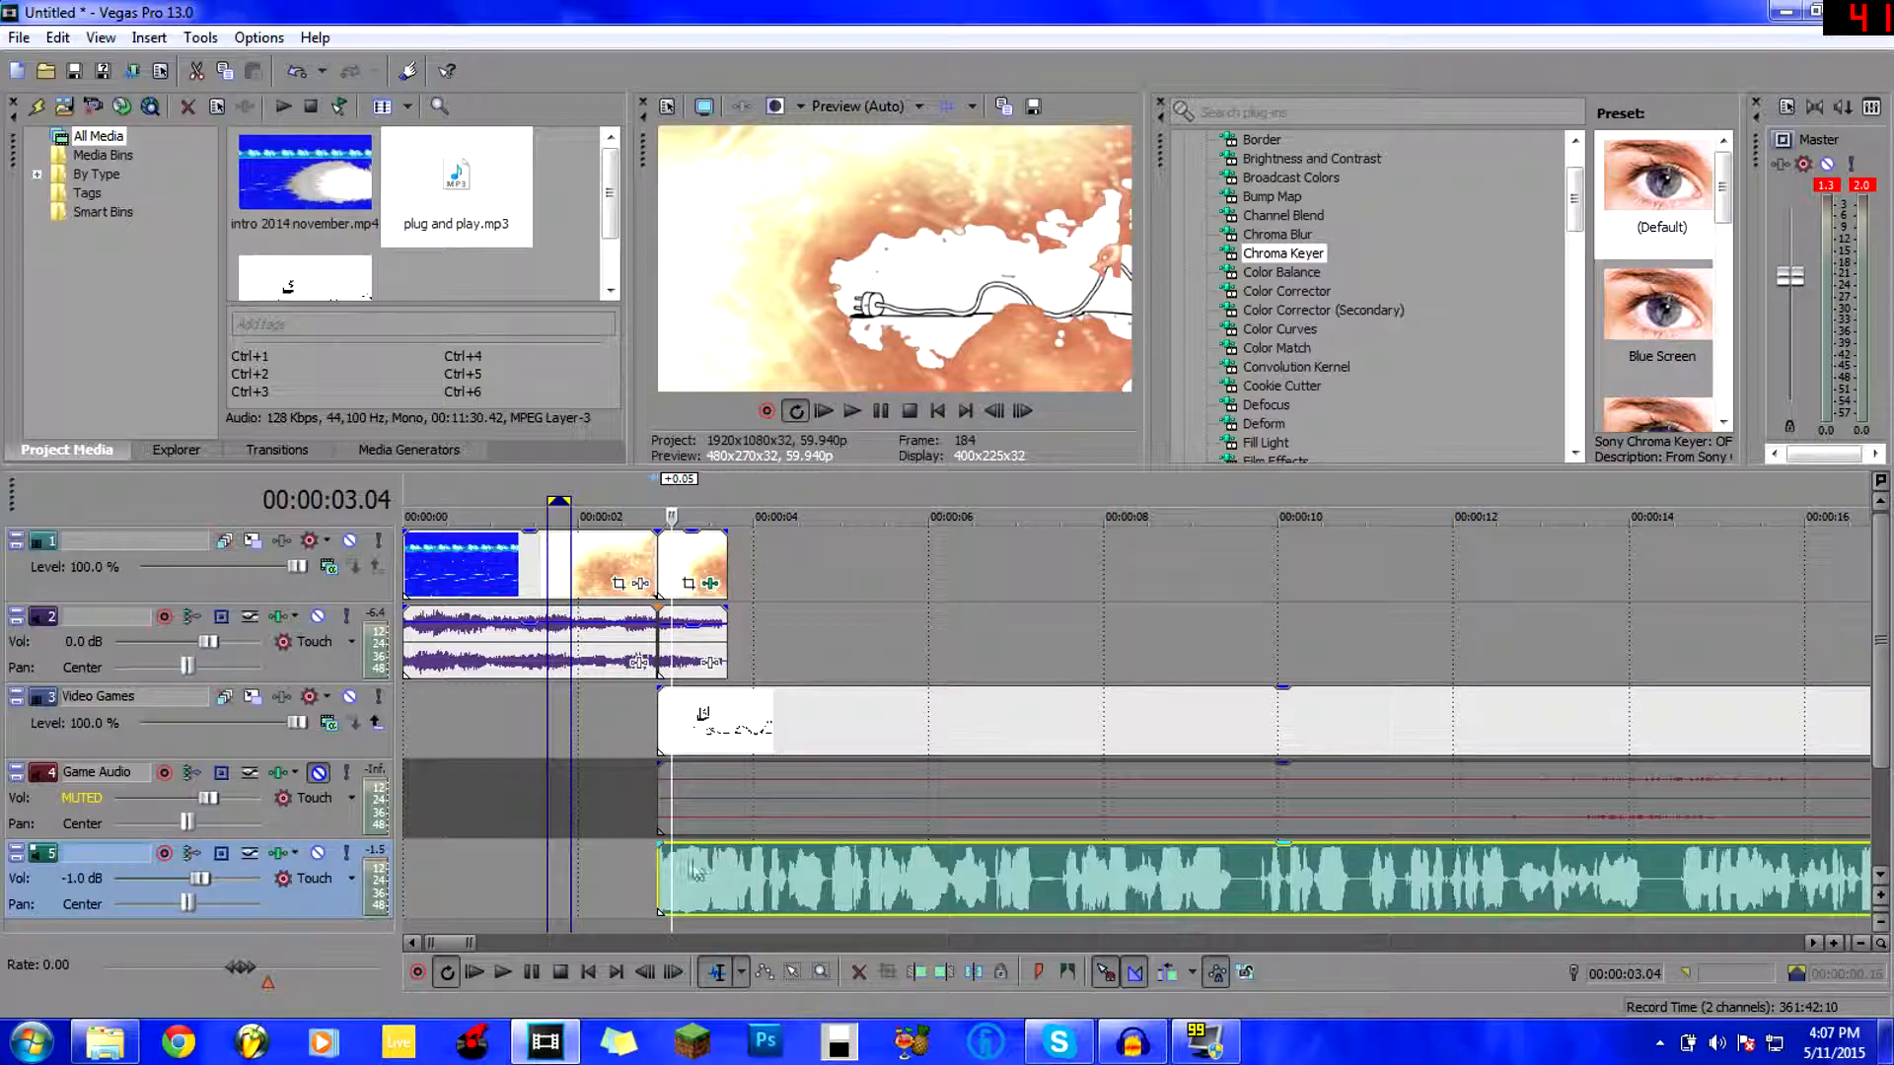
{"action": "left_click_drag", "start_coordinate": [728, 864], "coordinate": [722, 866]}
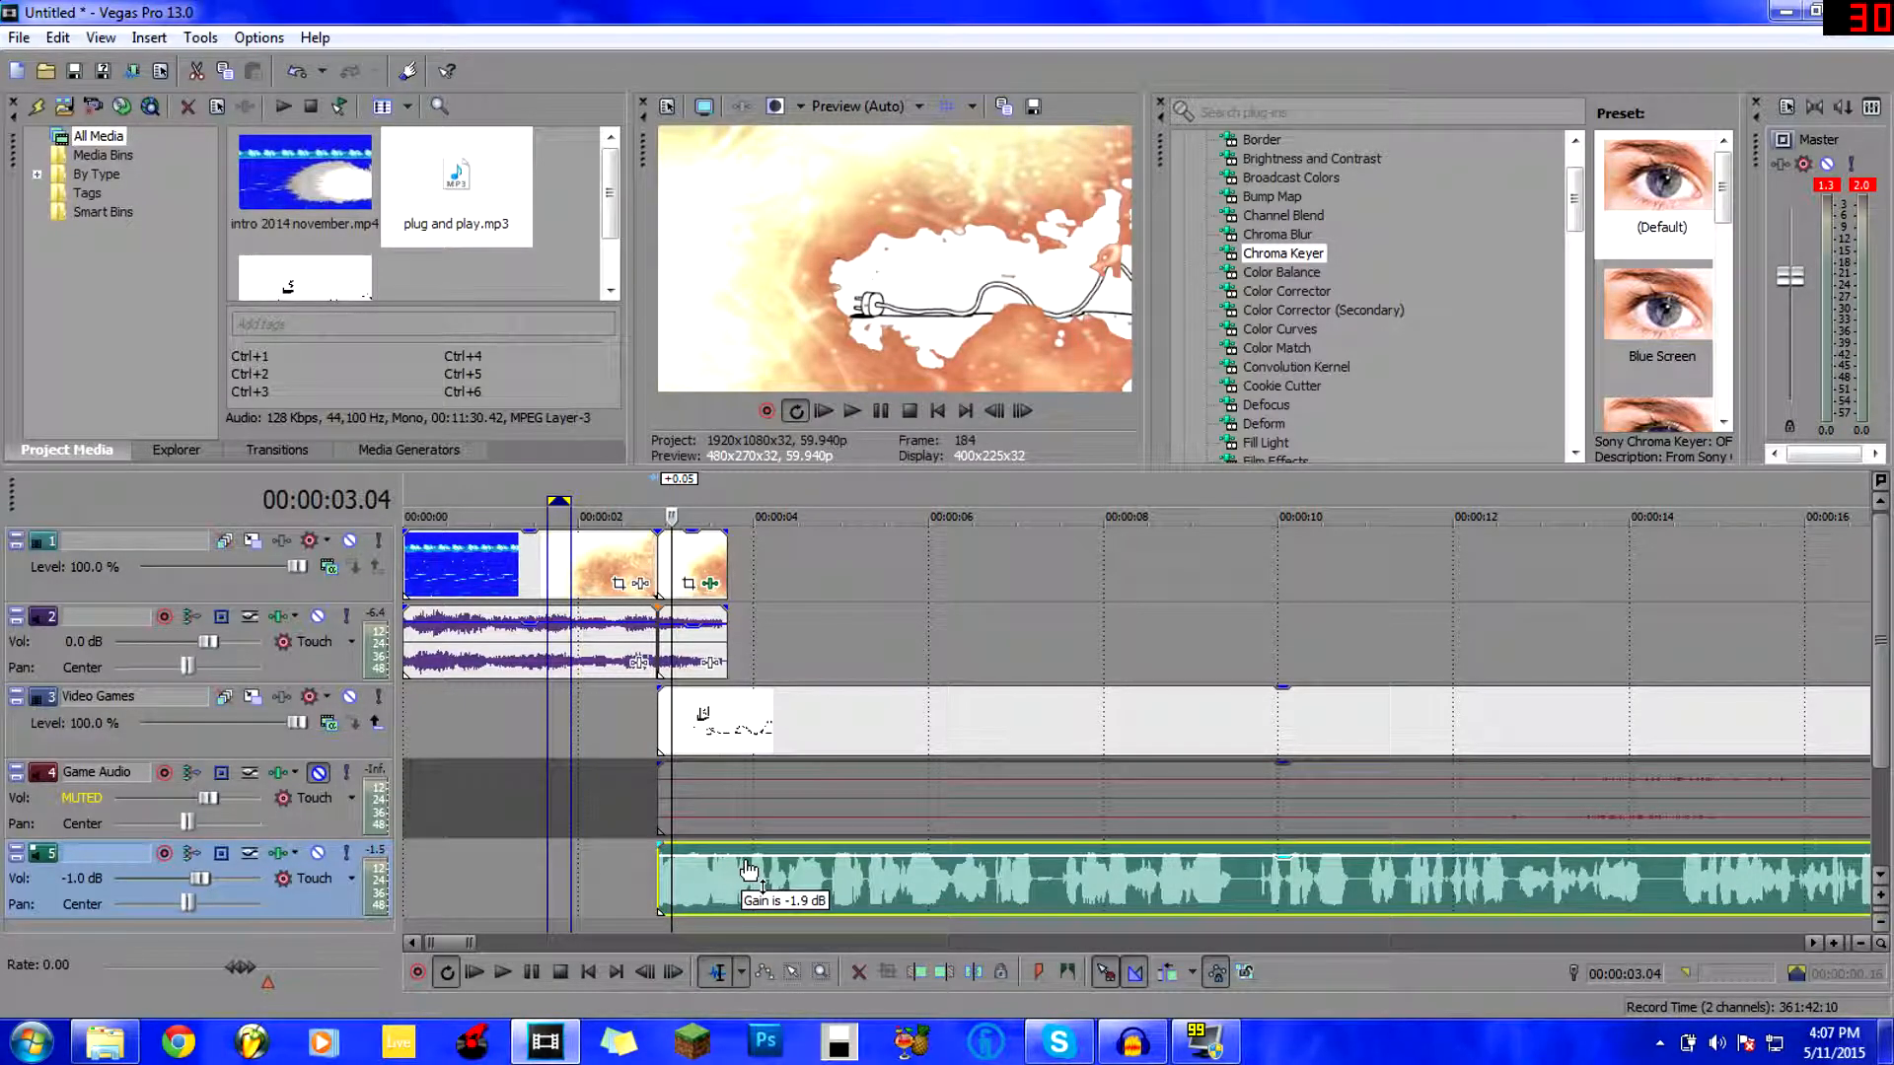
{"action": "right_click", "coordinate": [754, 872]}
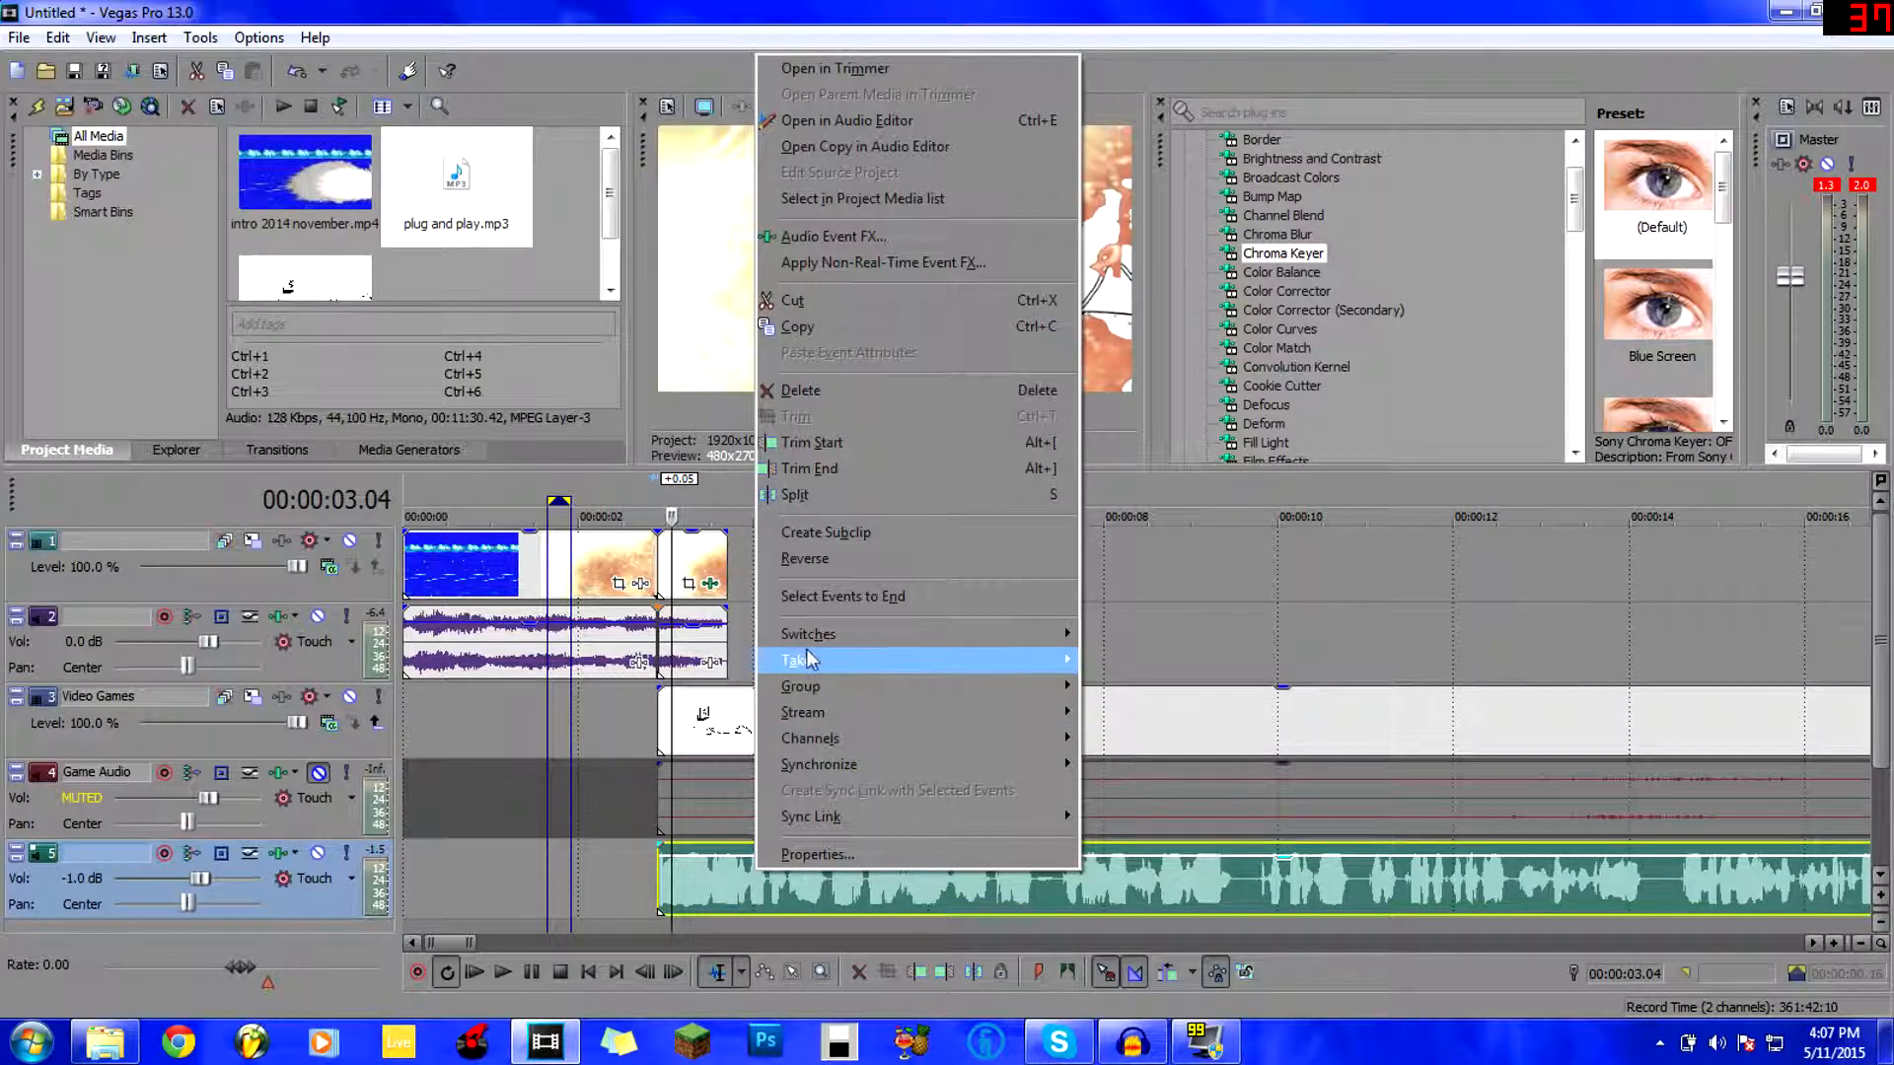
{"action": "mouse_move", "coordinate": [1041, 632]}
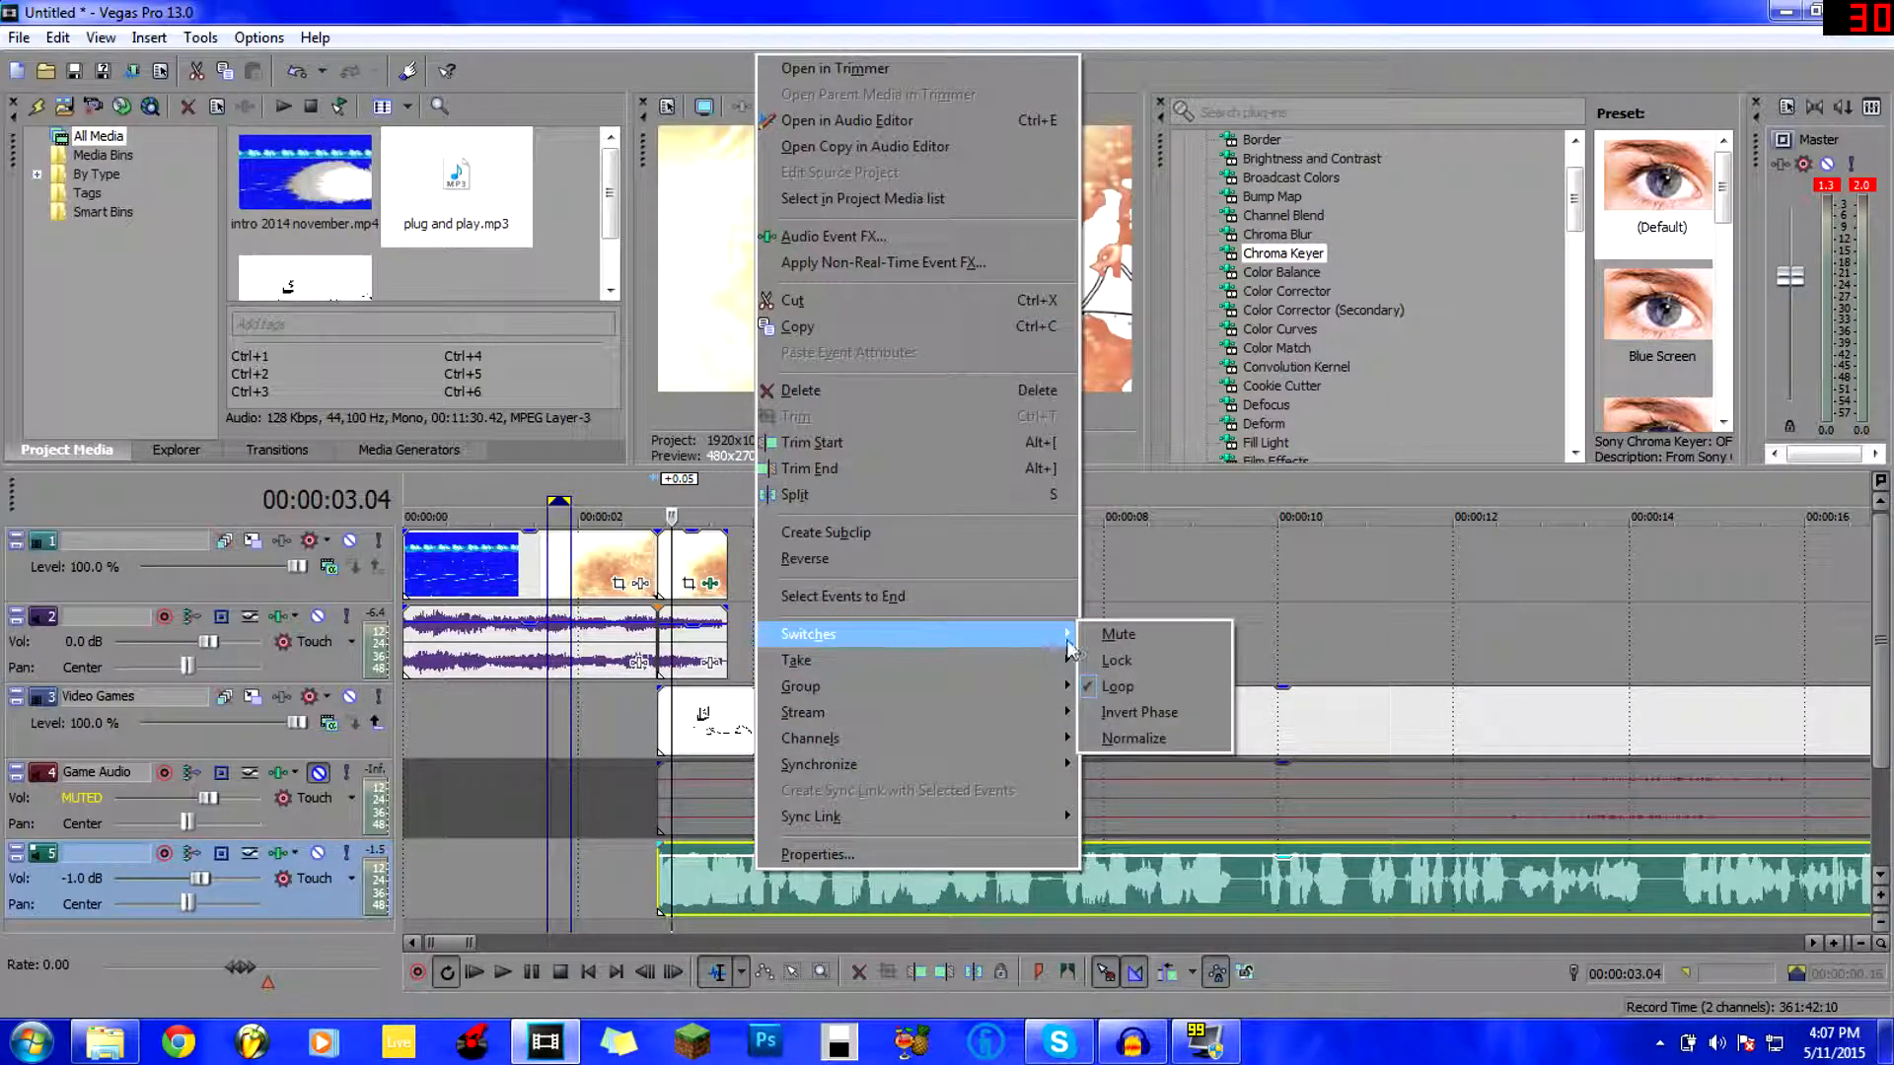
{"action": "left_click", "coordinate": [1178, 738]}
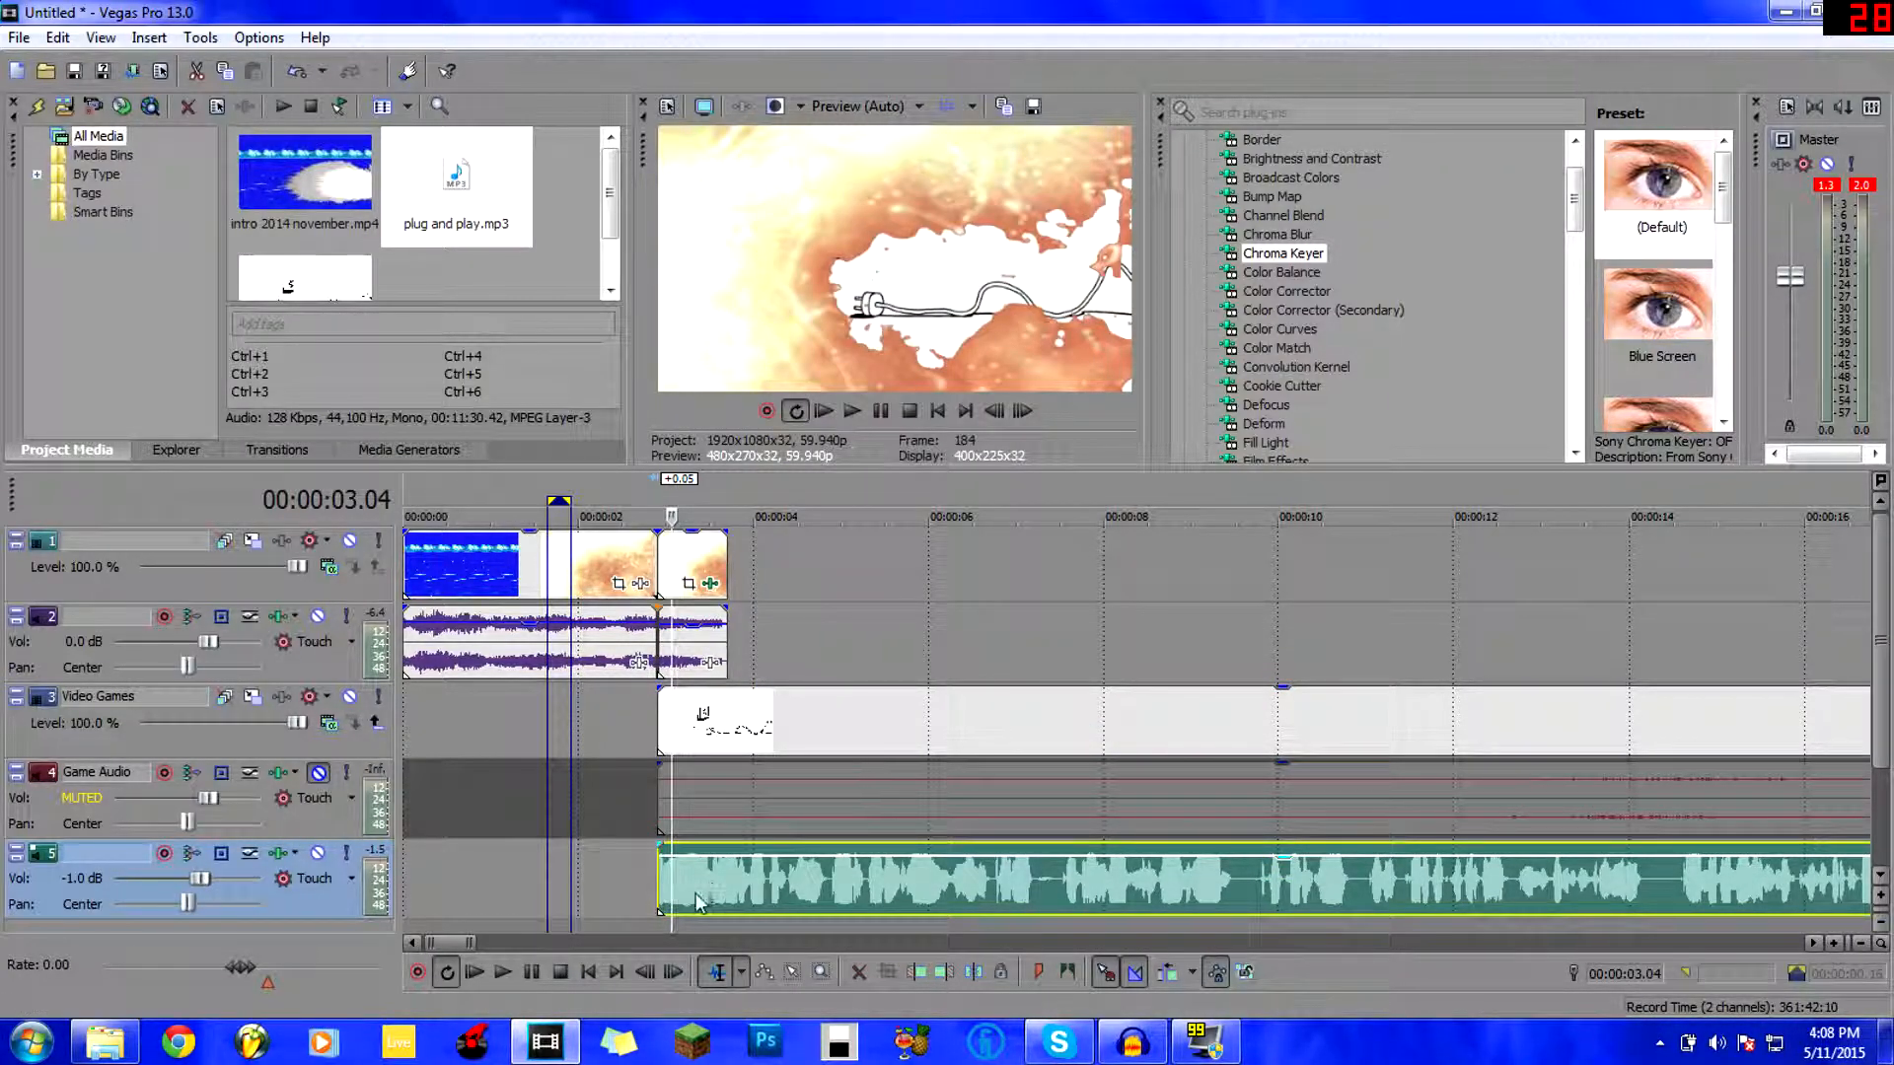
{"action": "left_click", "coordinate": [815, 872]}
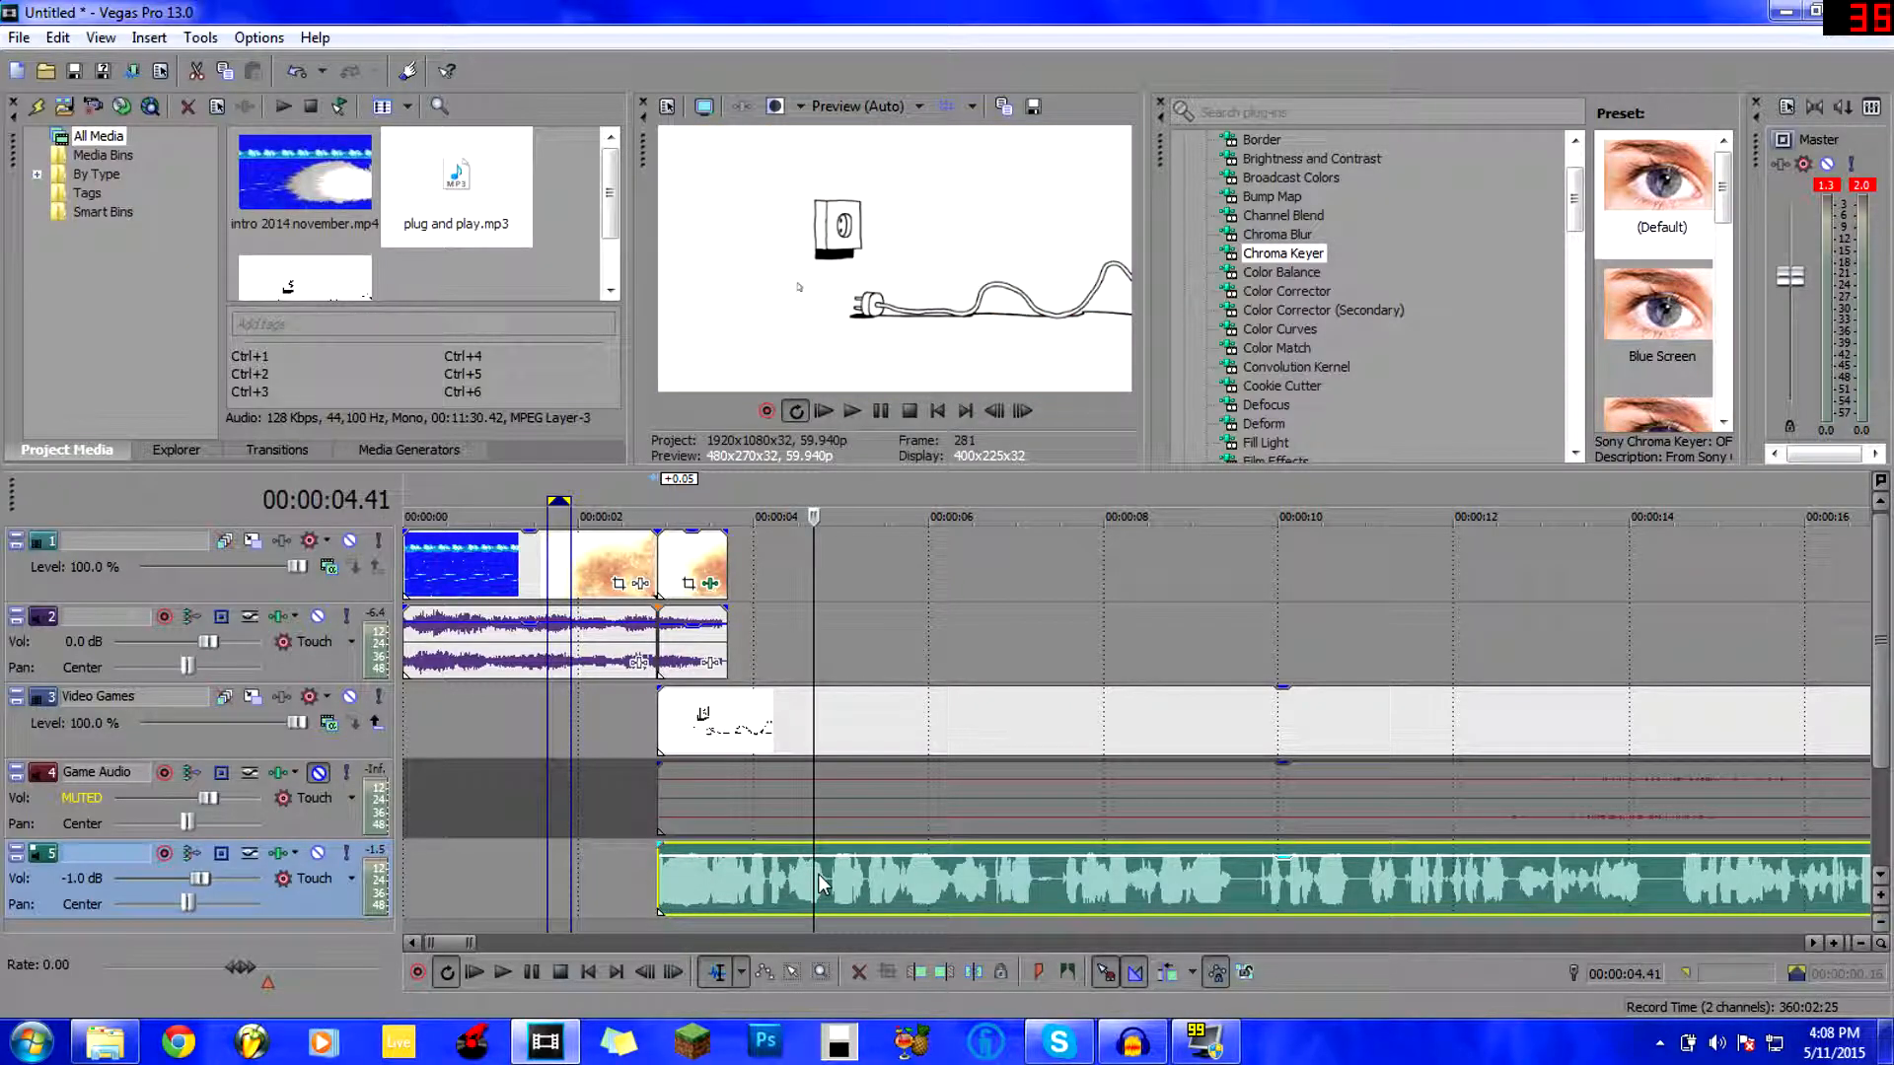
{"action": "scroll", "coordinate": [815, 872], "scroll_direction": "down", "scroll_amount": 8}
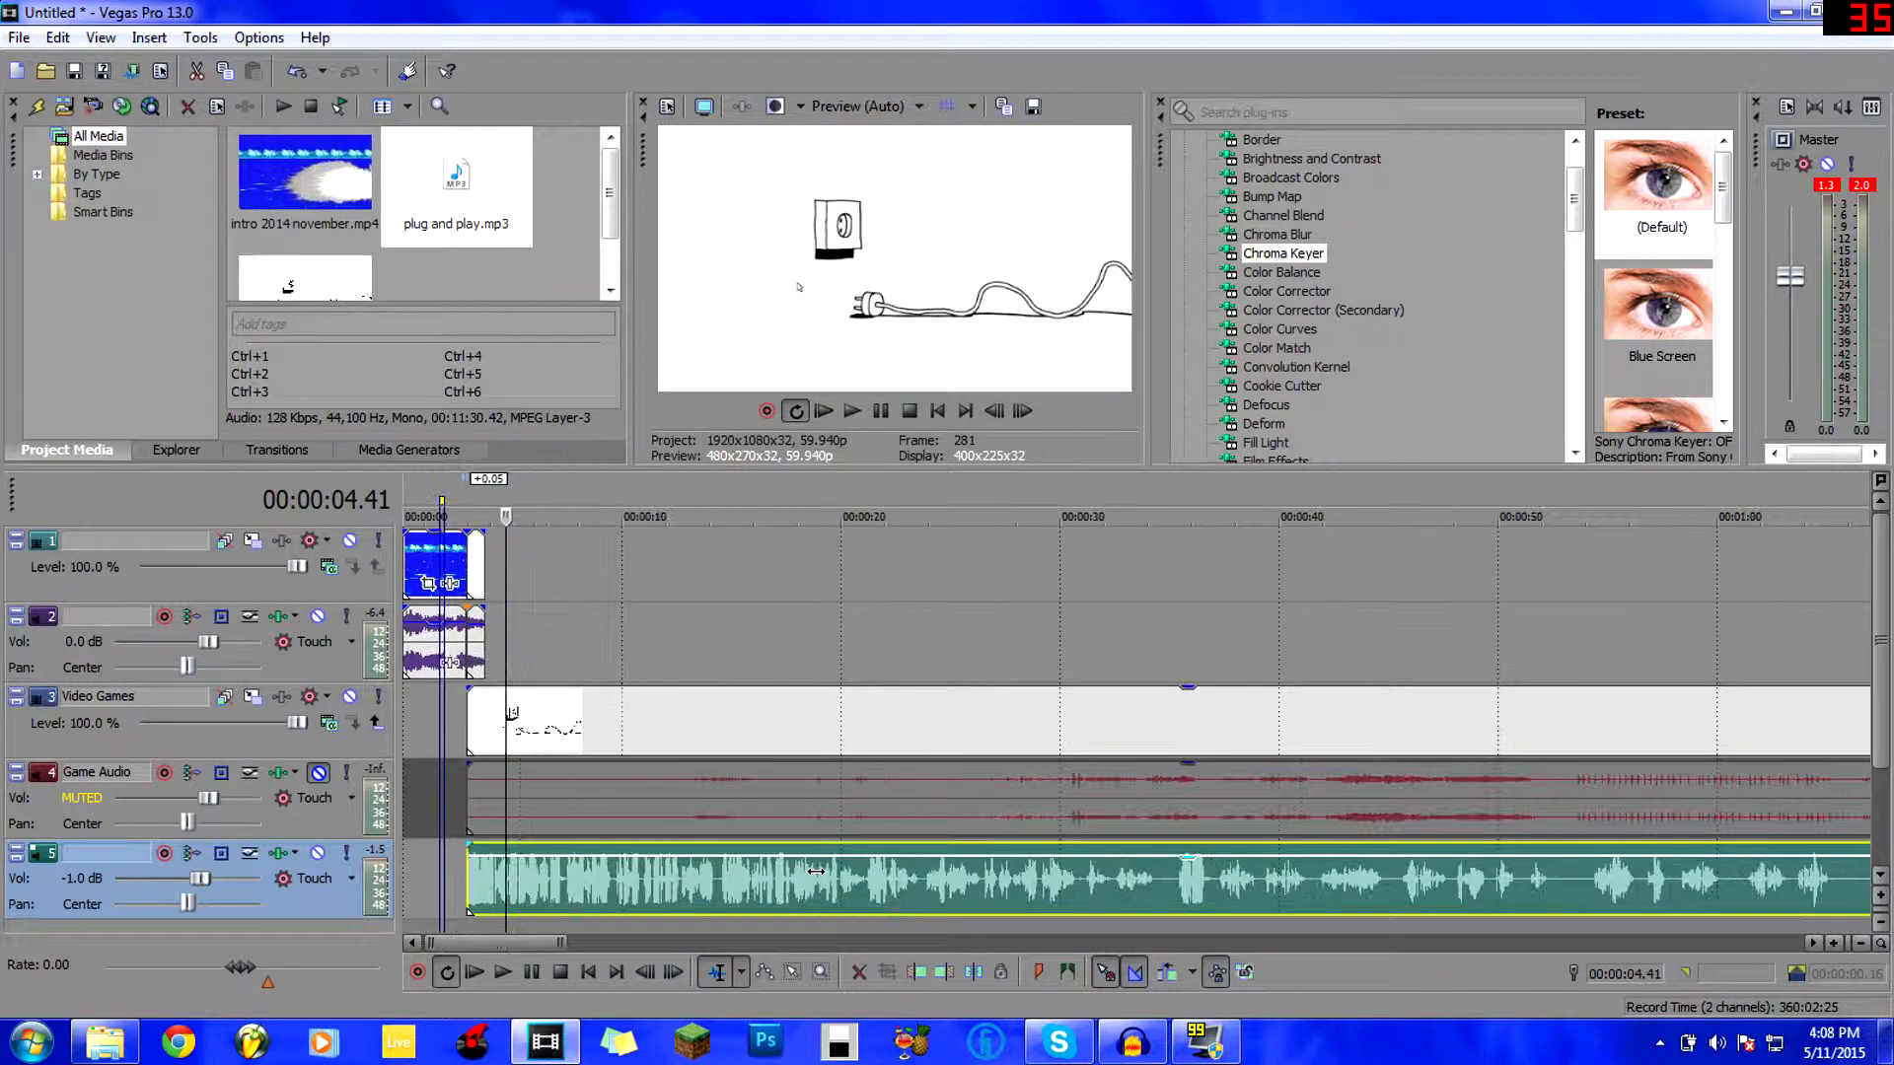
{"action": "left_click", "coordinate": [996, 894]}
{"action": "key", "text": "space"}
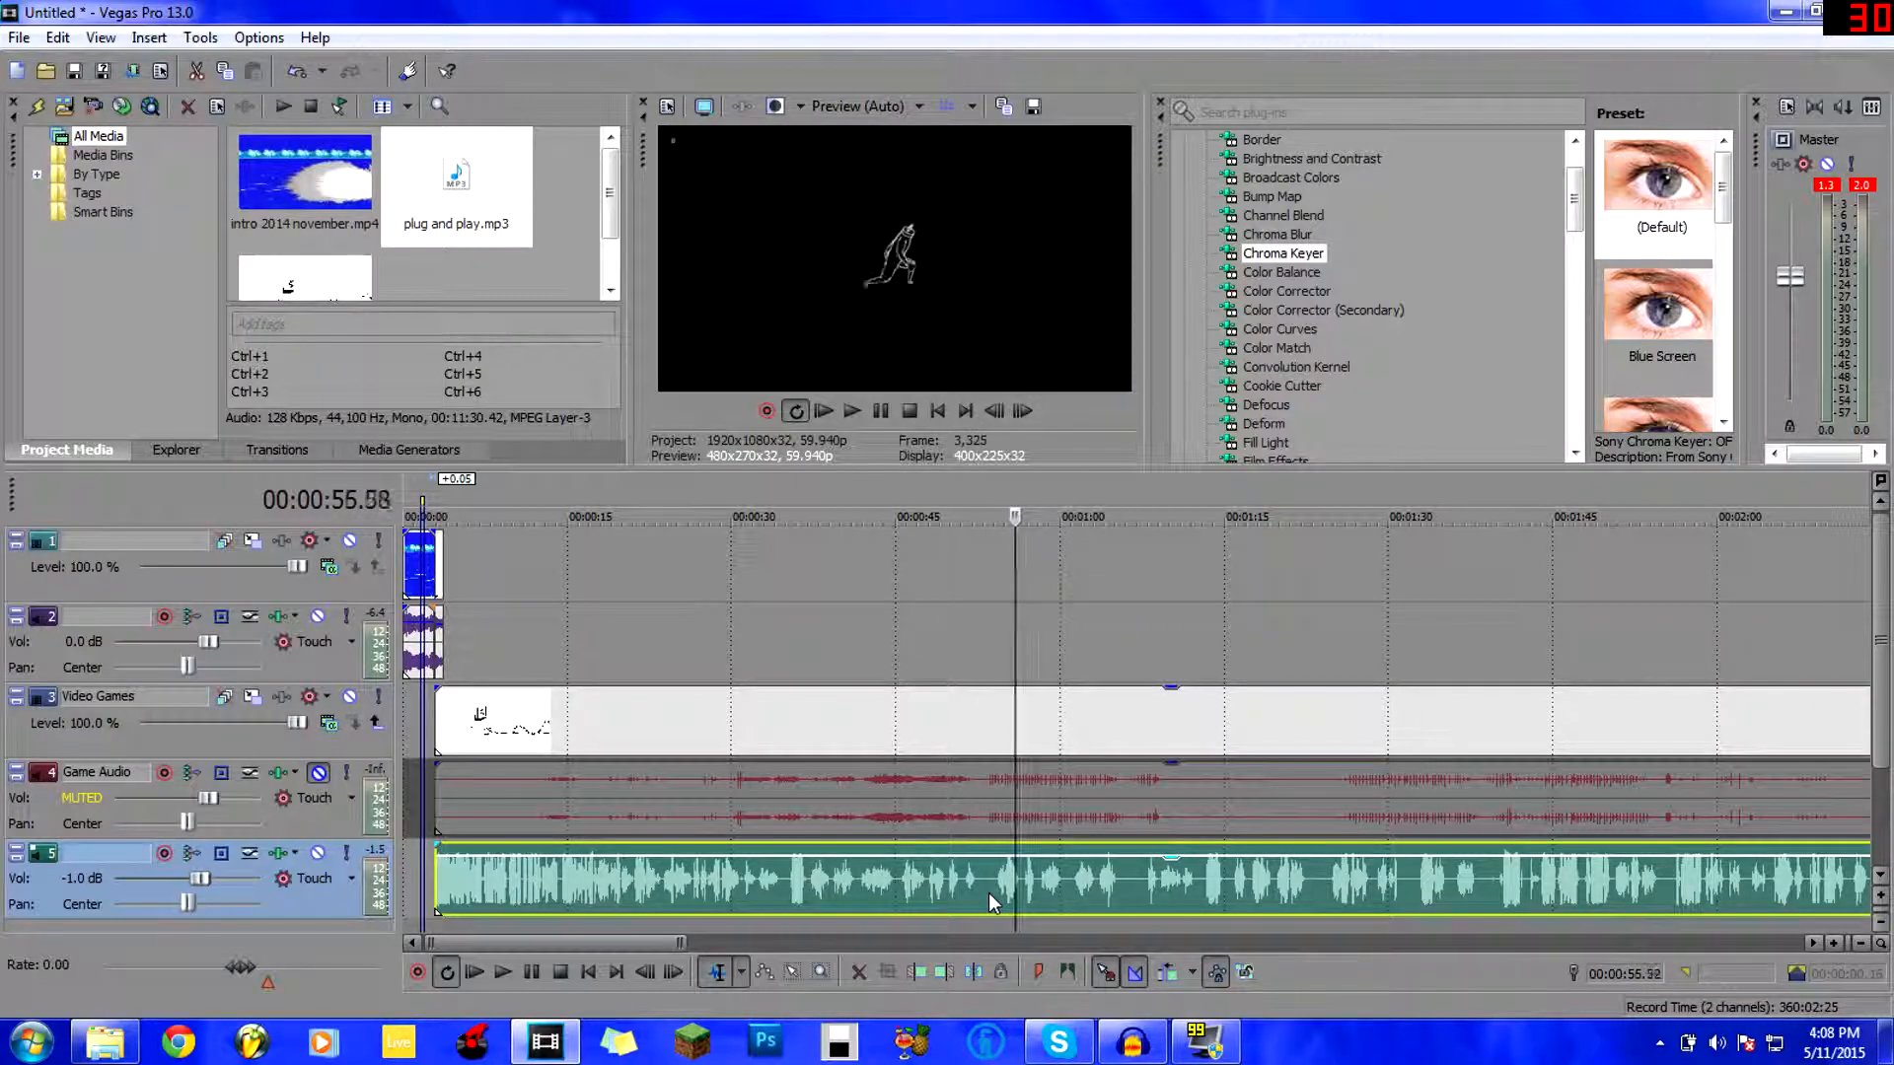
{"action": "key", "text": "space"}
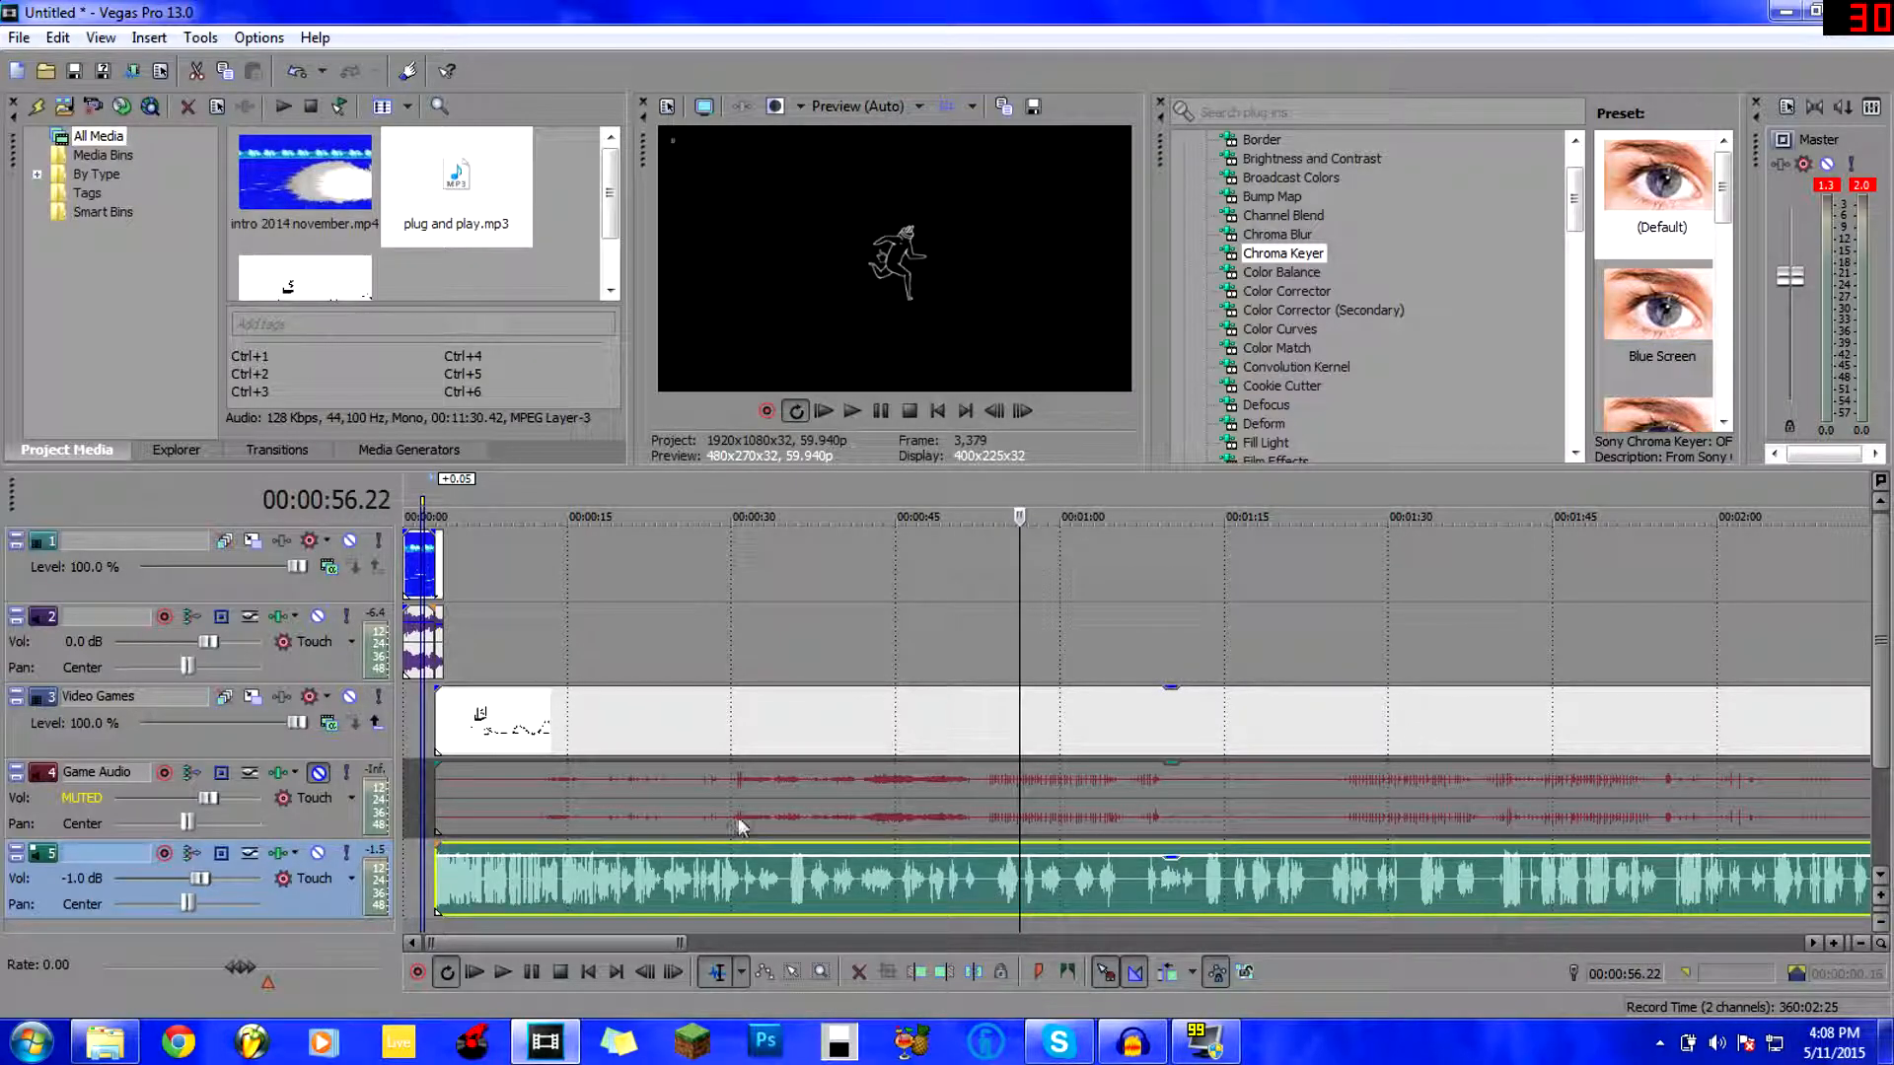
{"action": "left_click", "coordinate": [861, 801]}
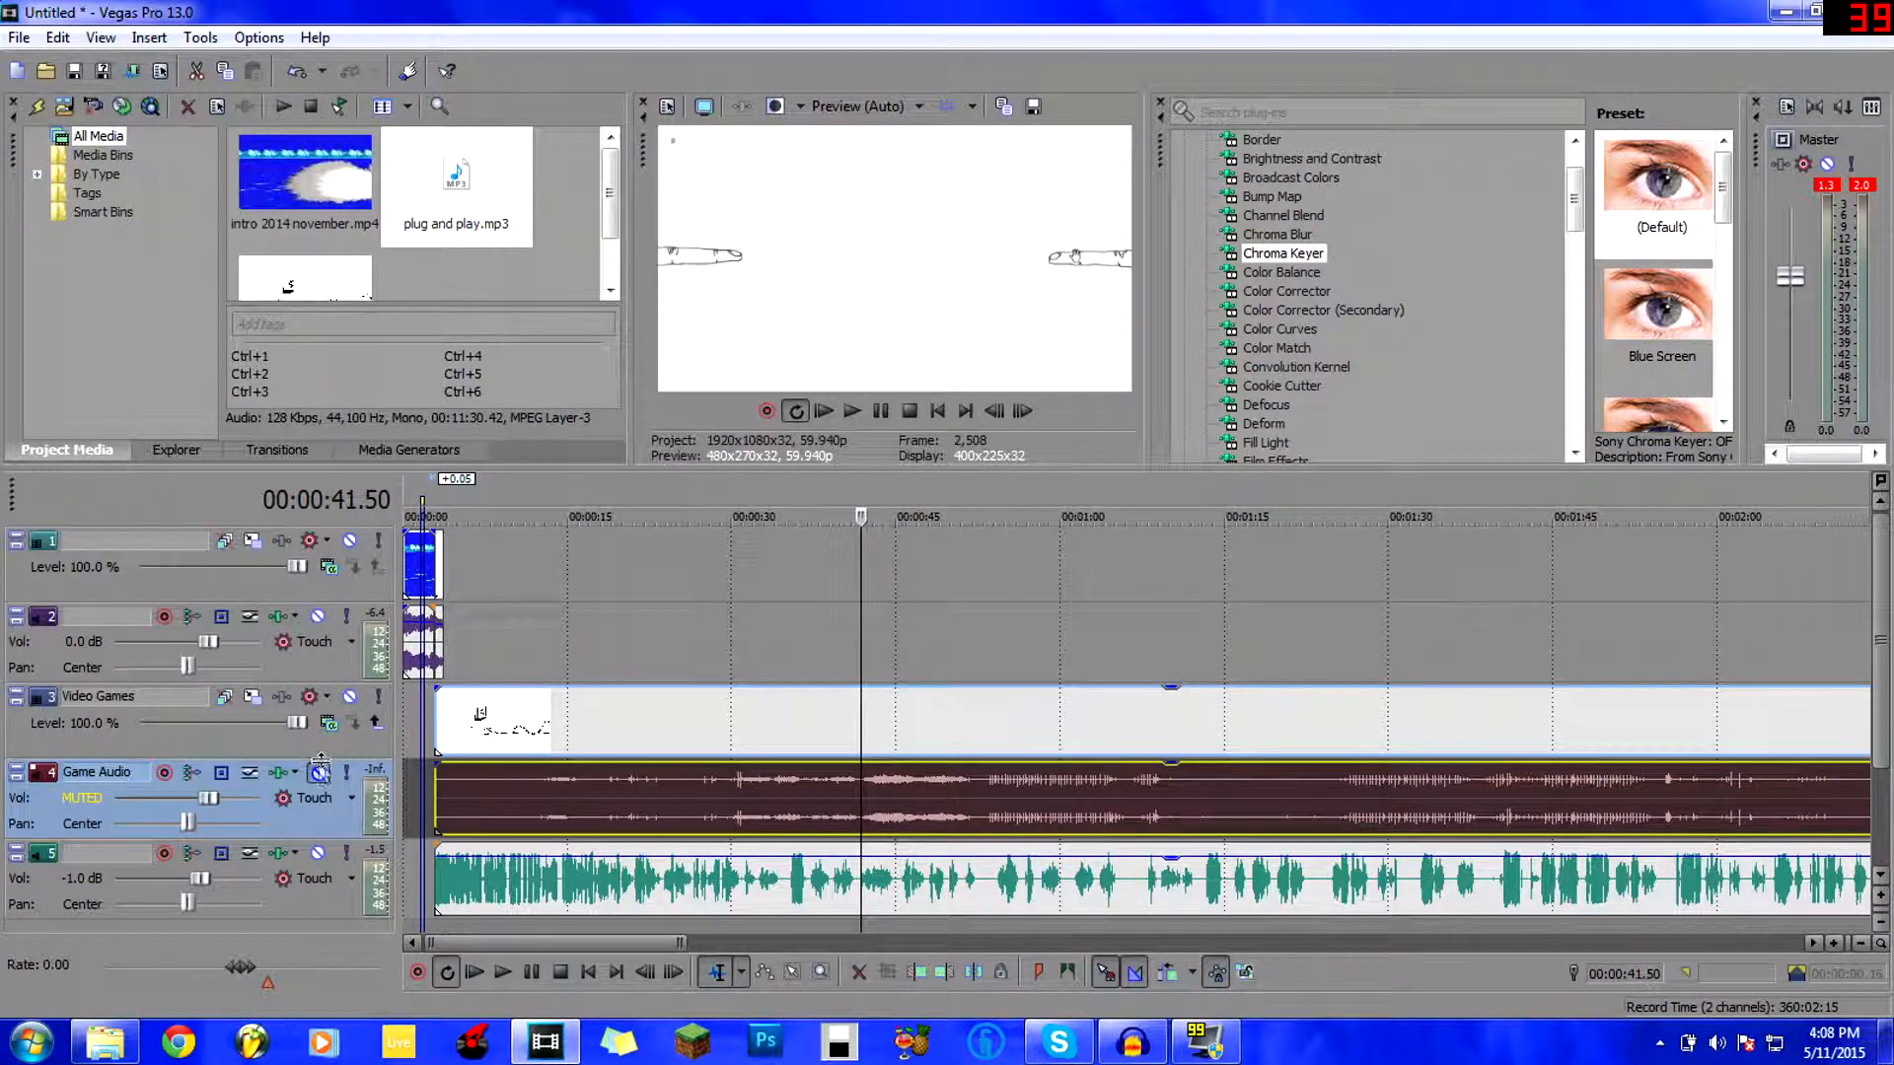
{"action": "left_click", "coordinate": [317, 772]}
{"action": "left_click_drag", "start_coordinate": [626, 947], "coordinate": [762, 944]}
{"action": "left_click", "coordinate": [711, 888]}
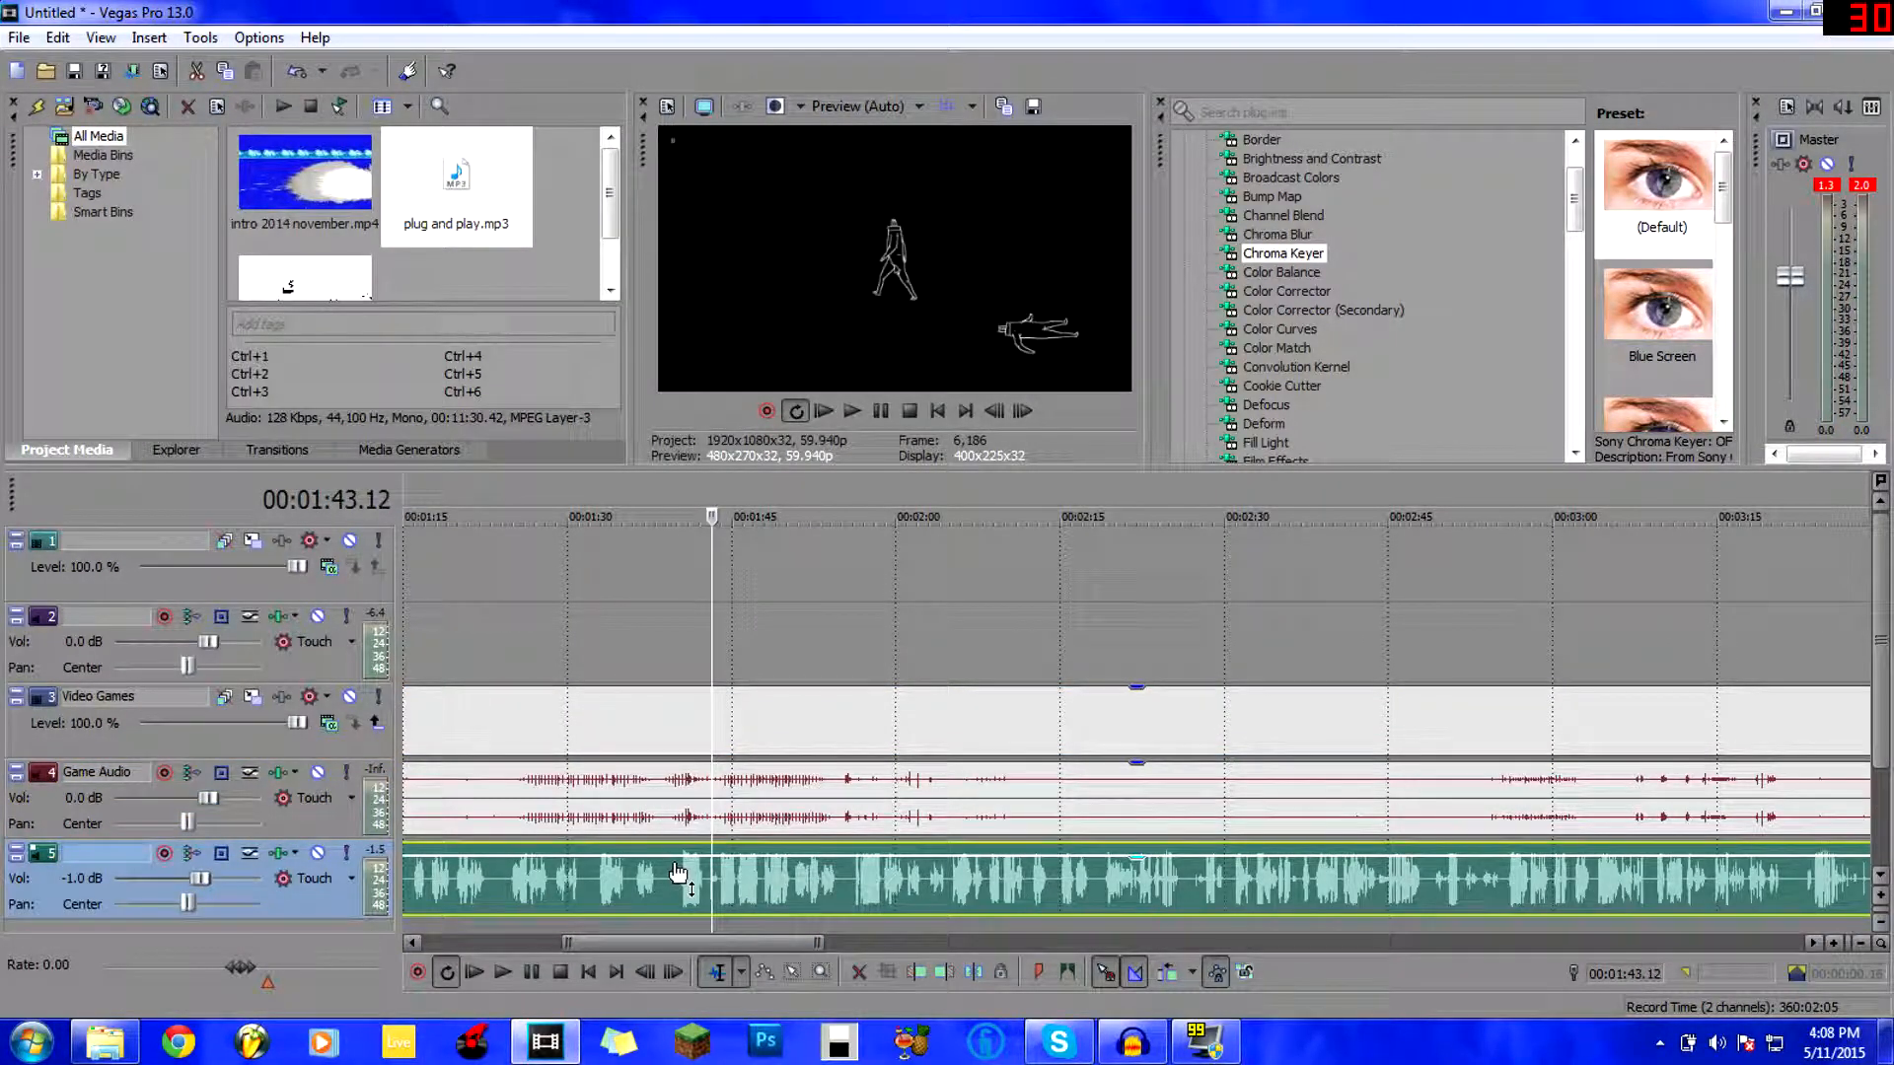
{"action": "left_click", "coordinate": [671, 888]}
{"action": "key", "text": "space"}
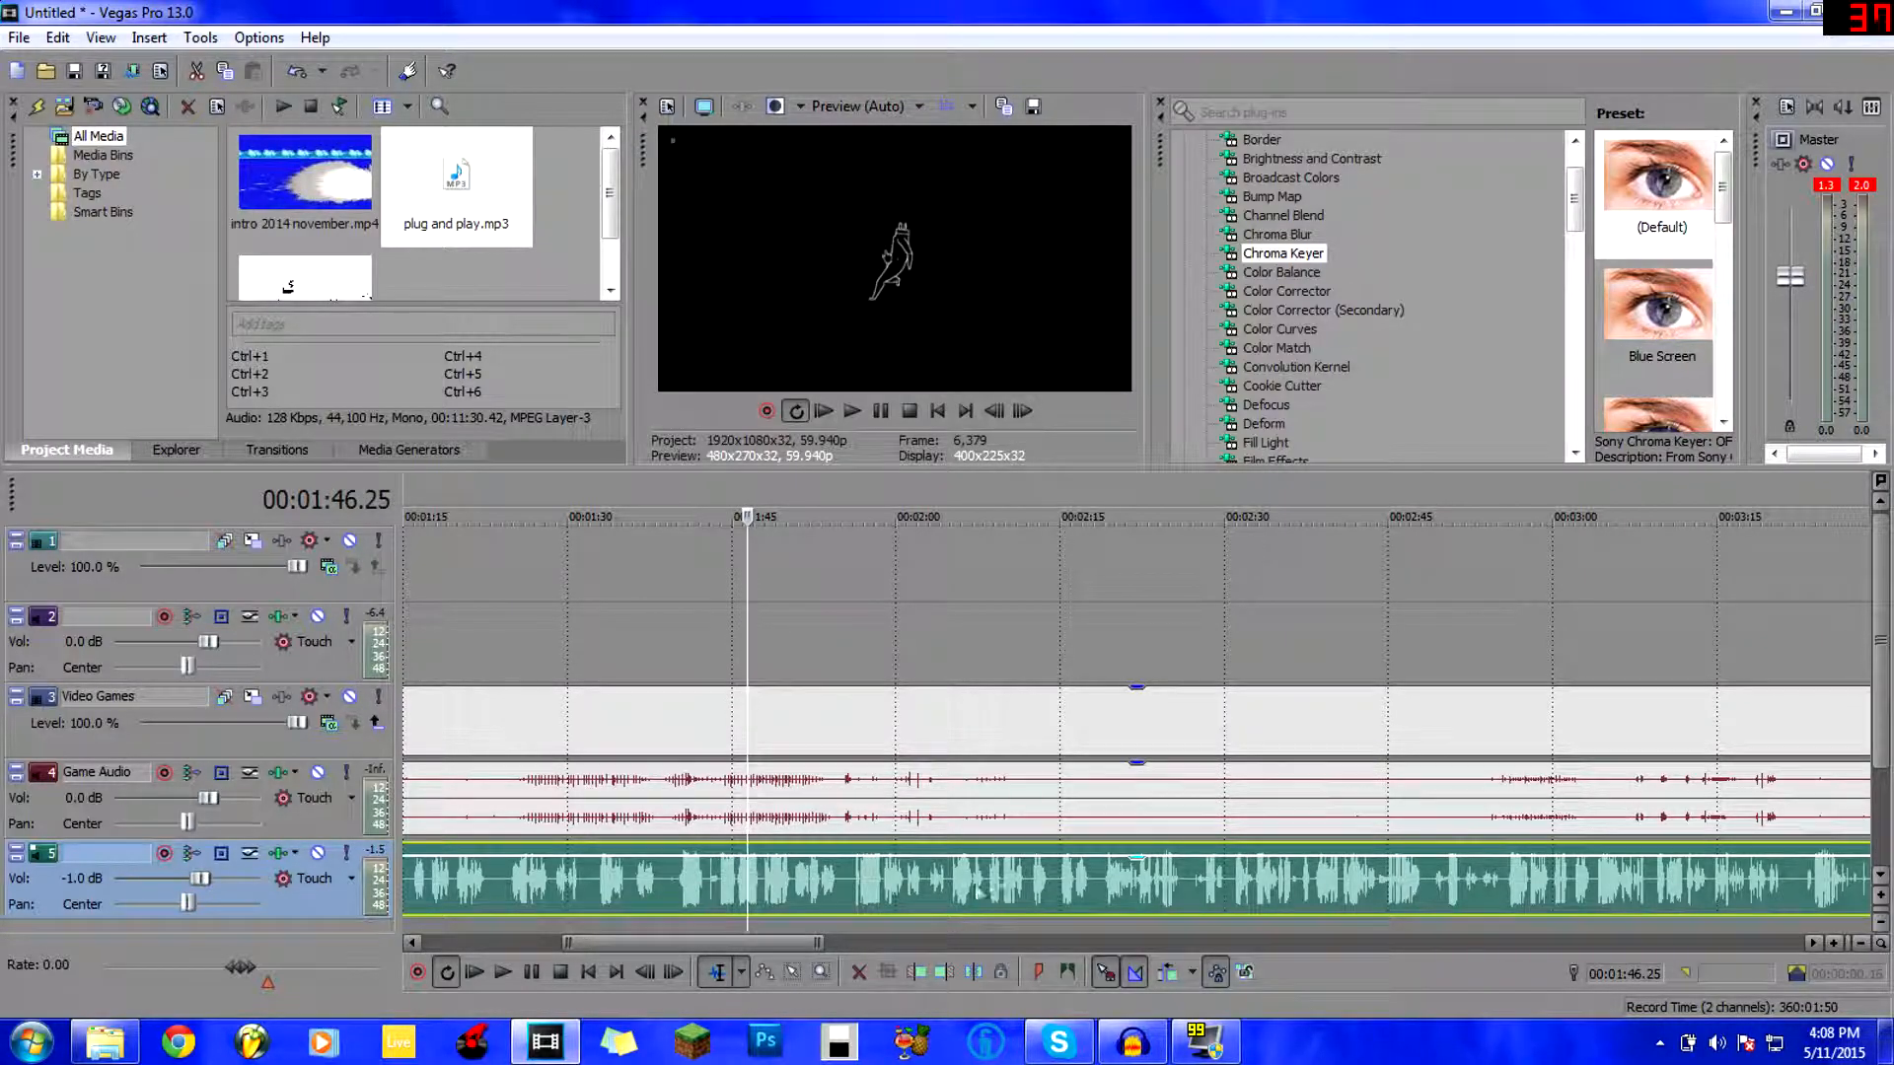
{"action": "left_click_drag", "start_coordinate": [751, 944], "coordinate": [1038, 940]}
{"action": "left_click", "coordinate": [1109, 884]}
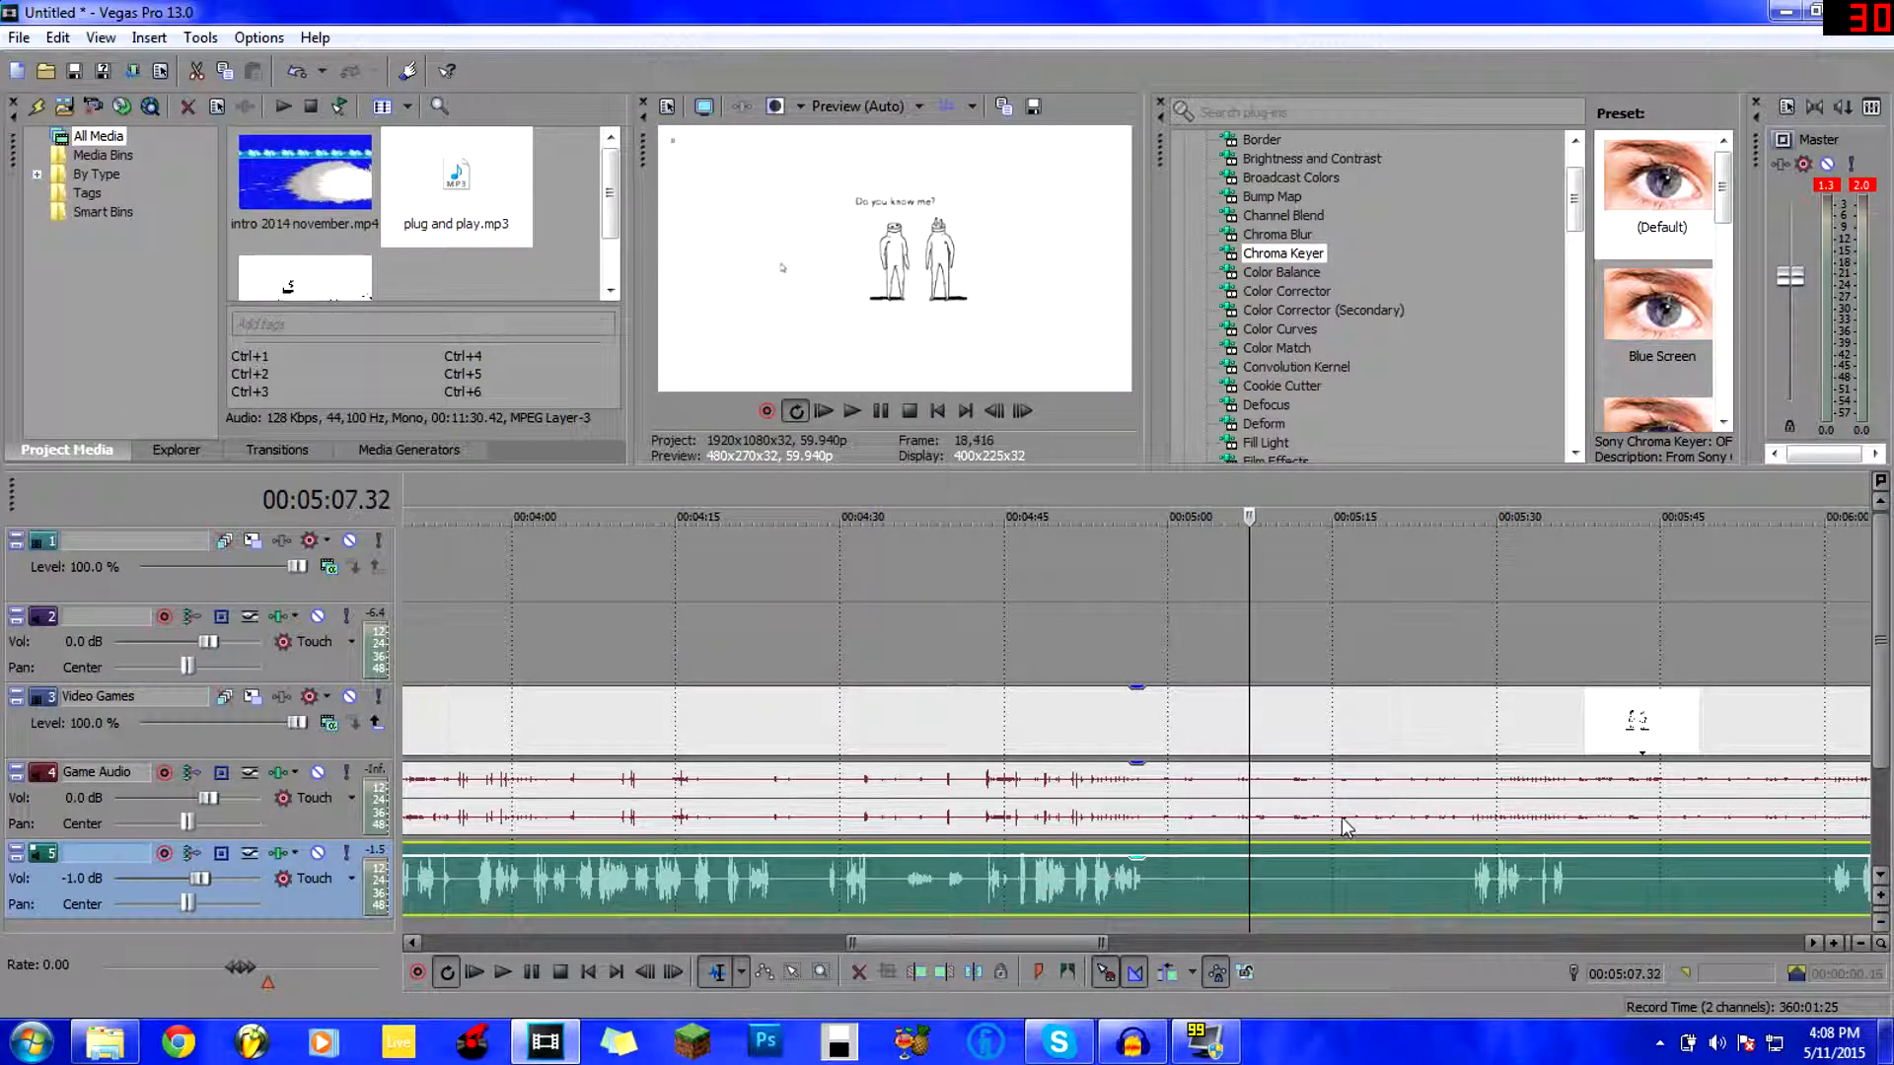
{"action": "left_click", "coordinate": [1465, 888]}
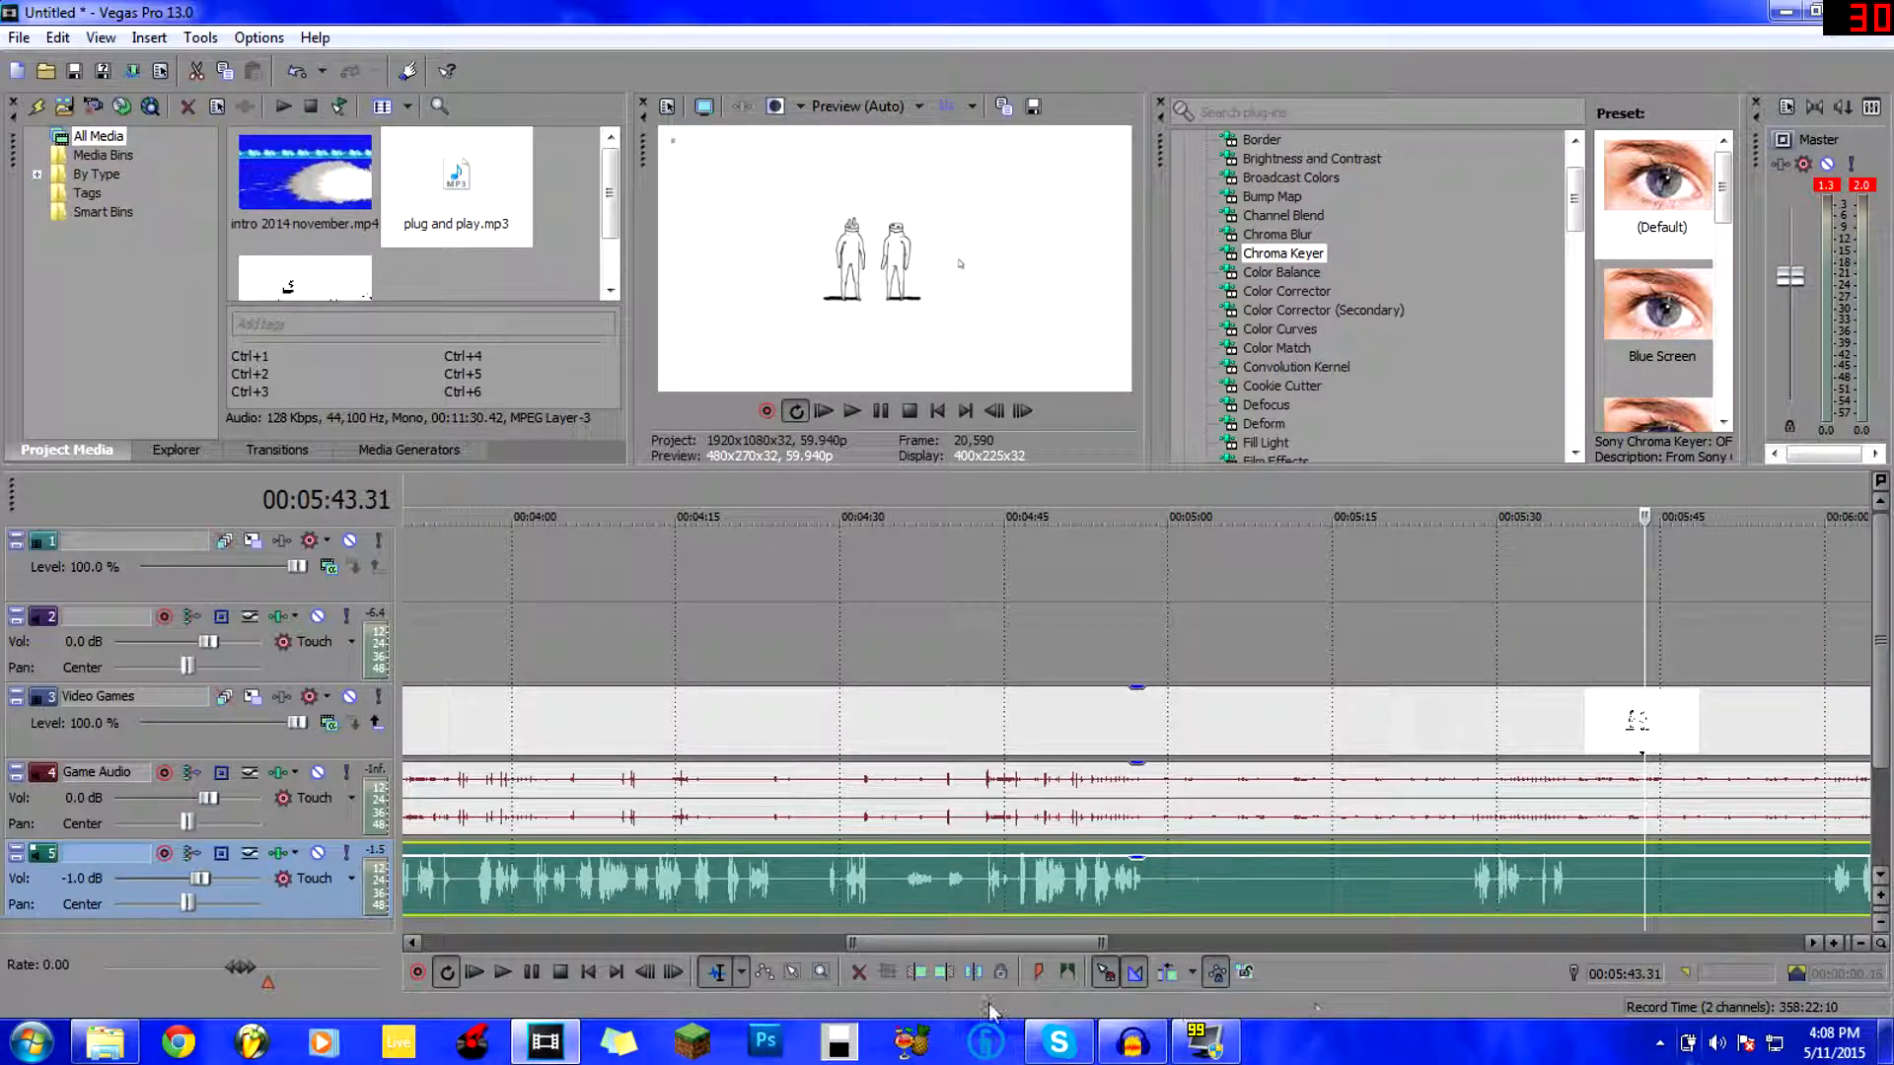
Trim the music's end to 11:23.38 so it matches the other tracks.
{"action": "left_click_drag", "start_coordinate": [1112, 935], "coordinate": [1264, 935]}
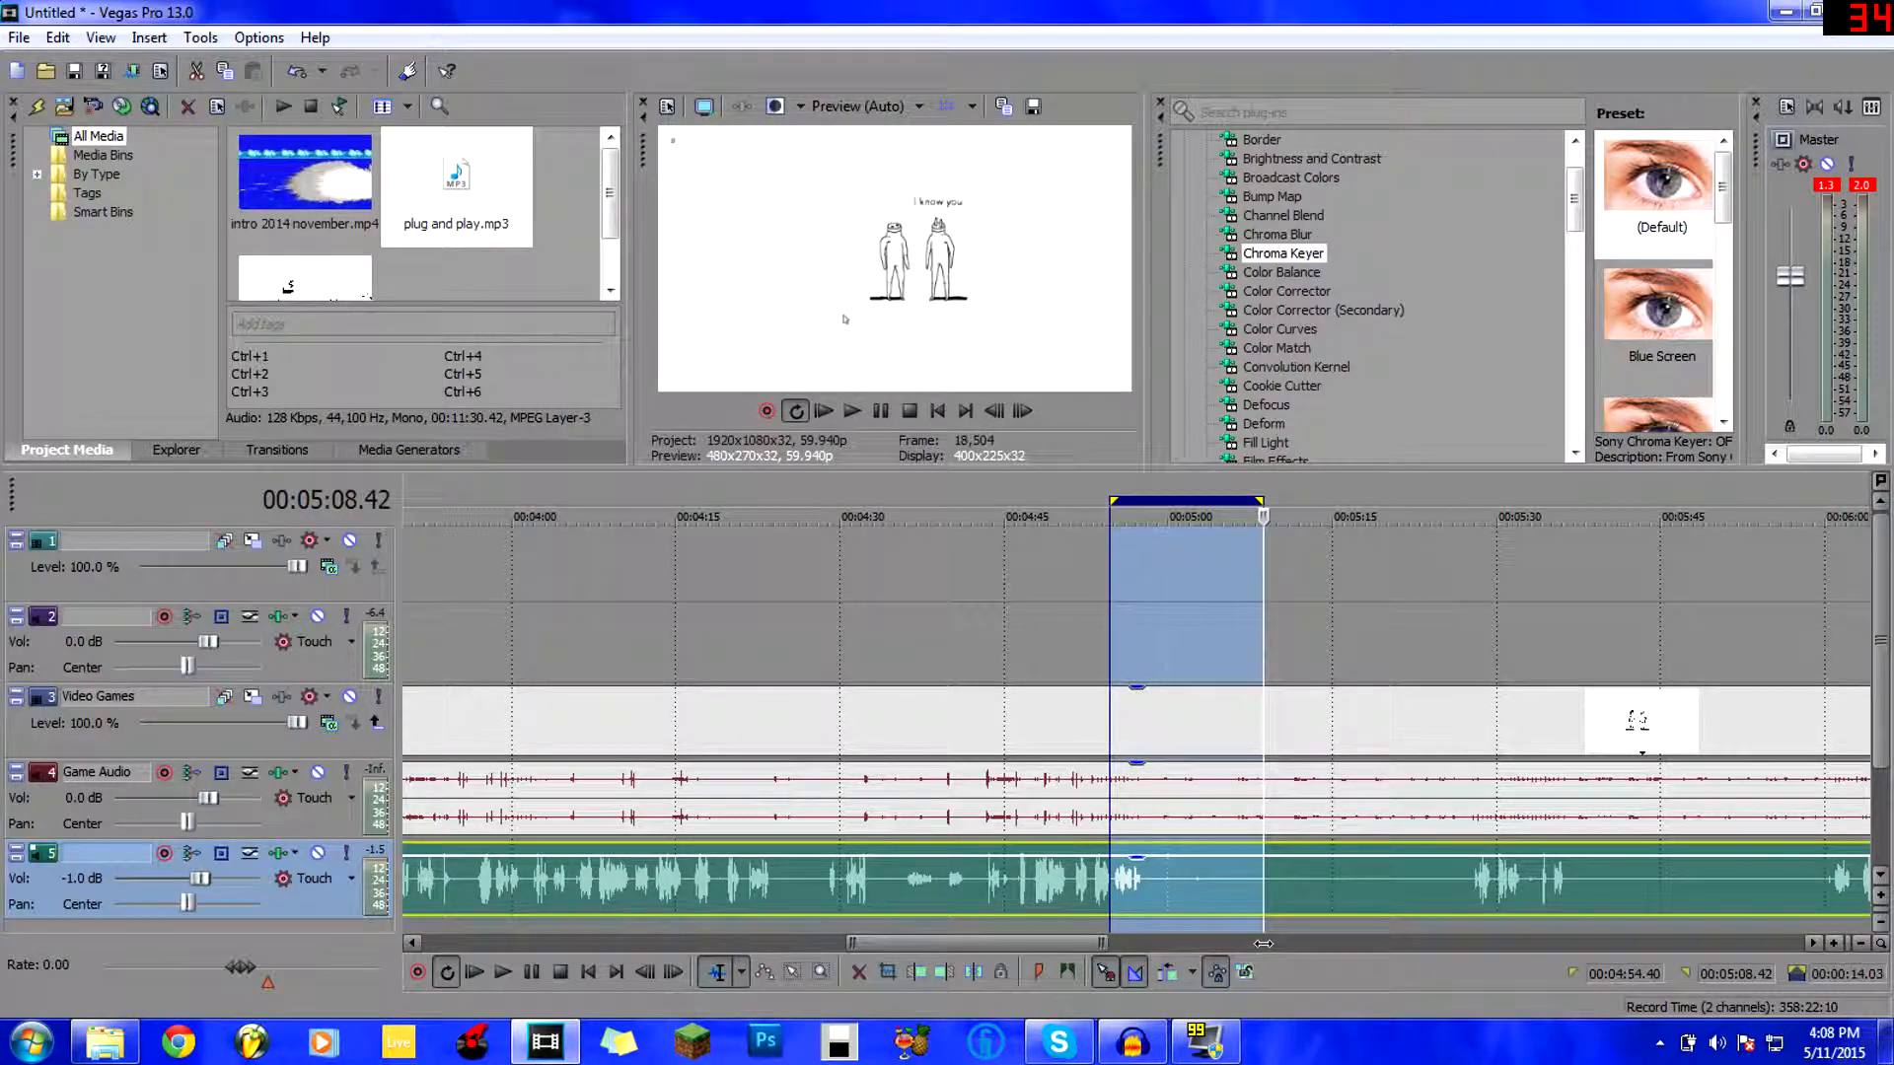
{"action": "left_click_drag", "start_coordinate": [1053, 944], "coordinate": [1880, 944]}
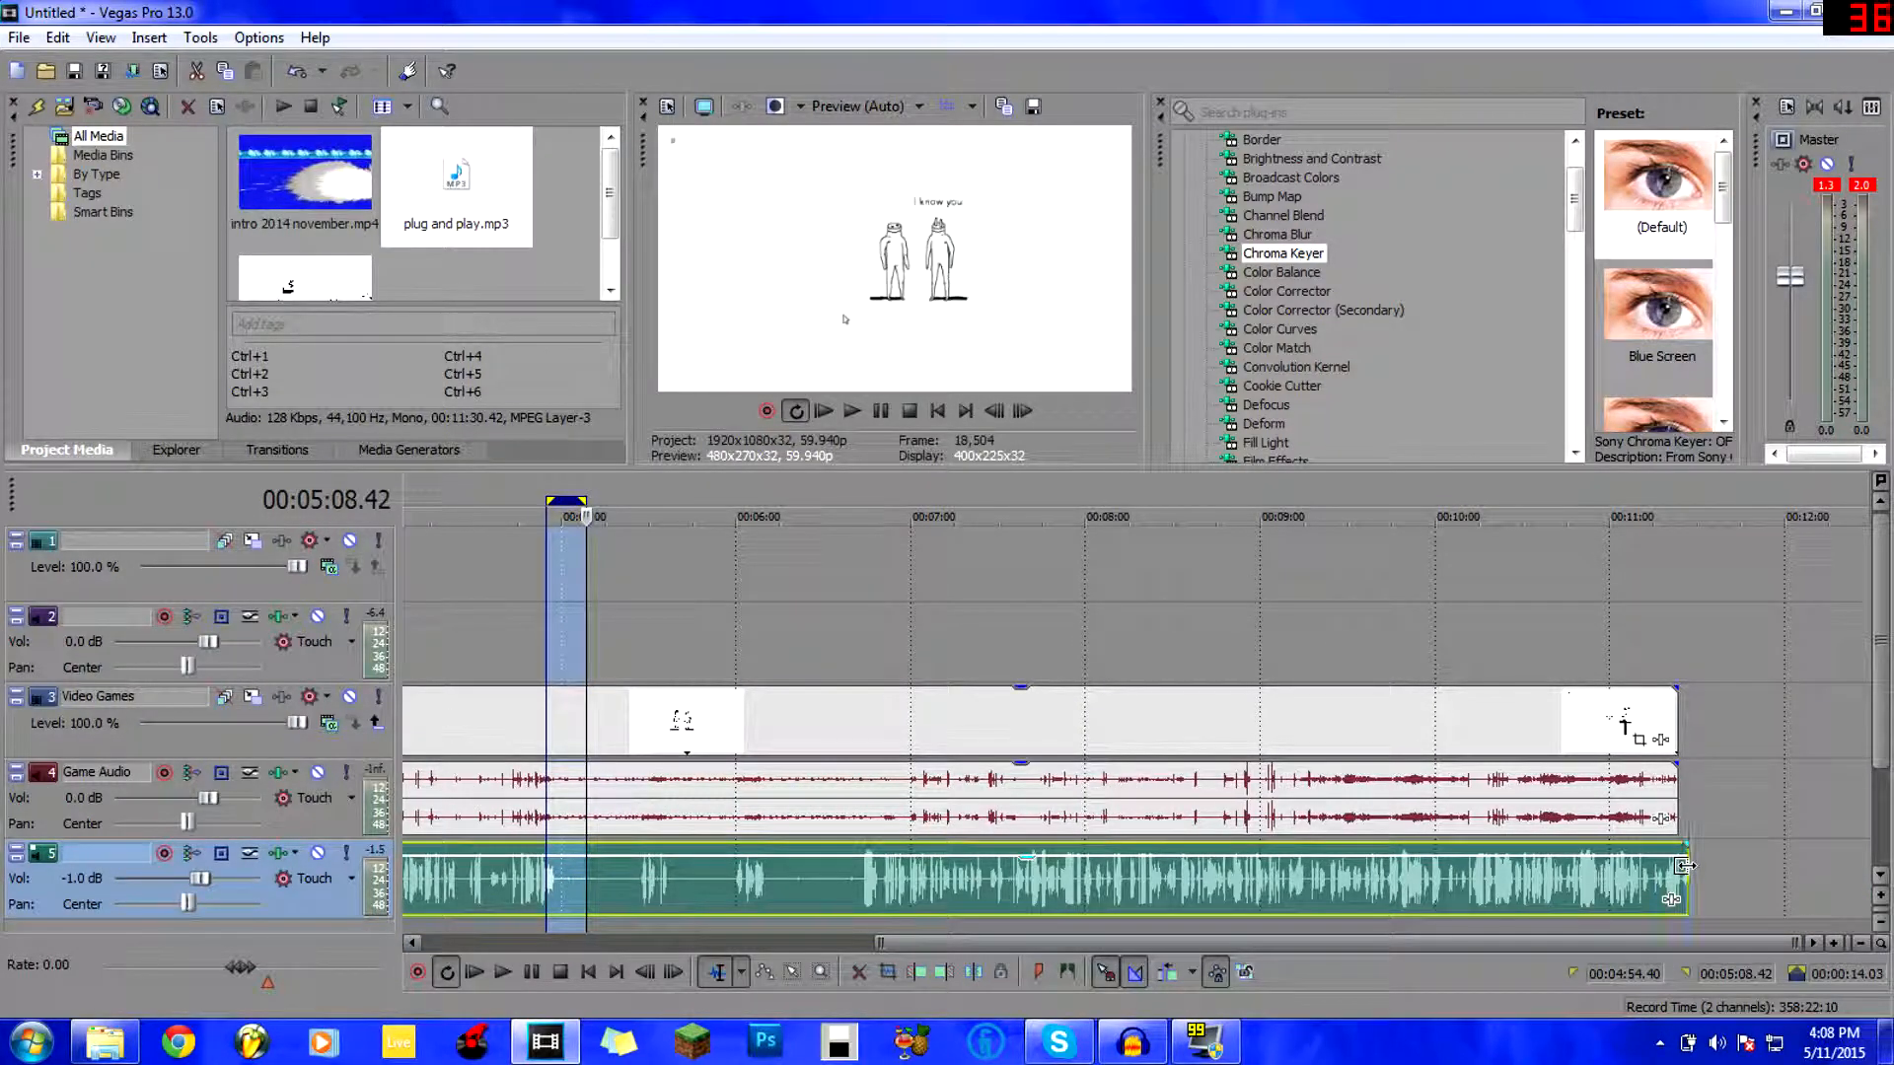
{"action": "left_click_drag", "start_coordinate": [1681, 865], "coordinate": [1670, 863]}
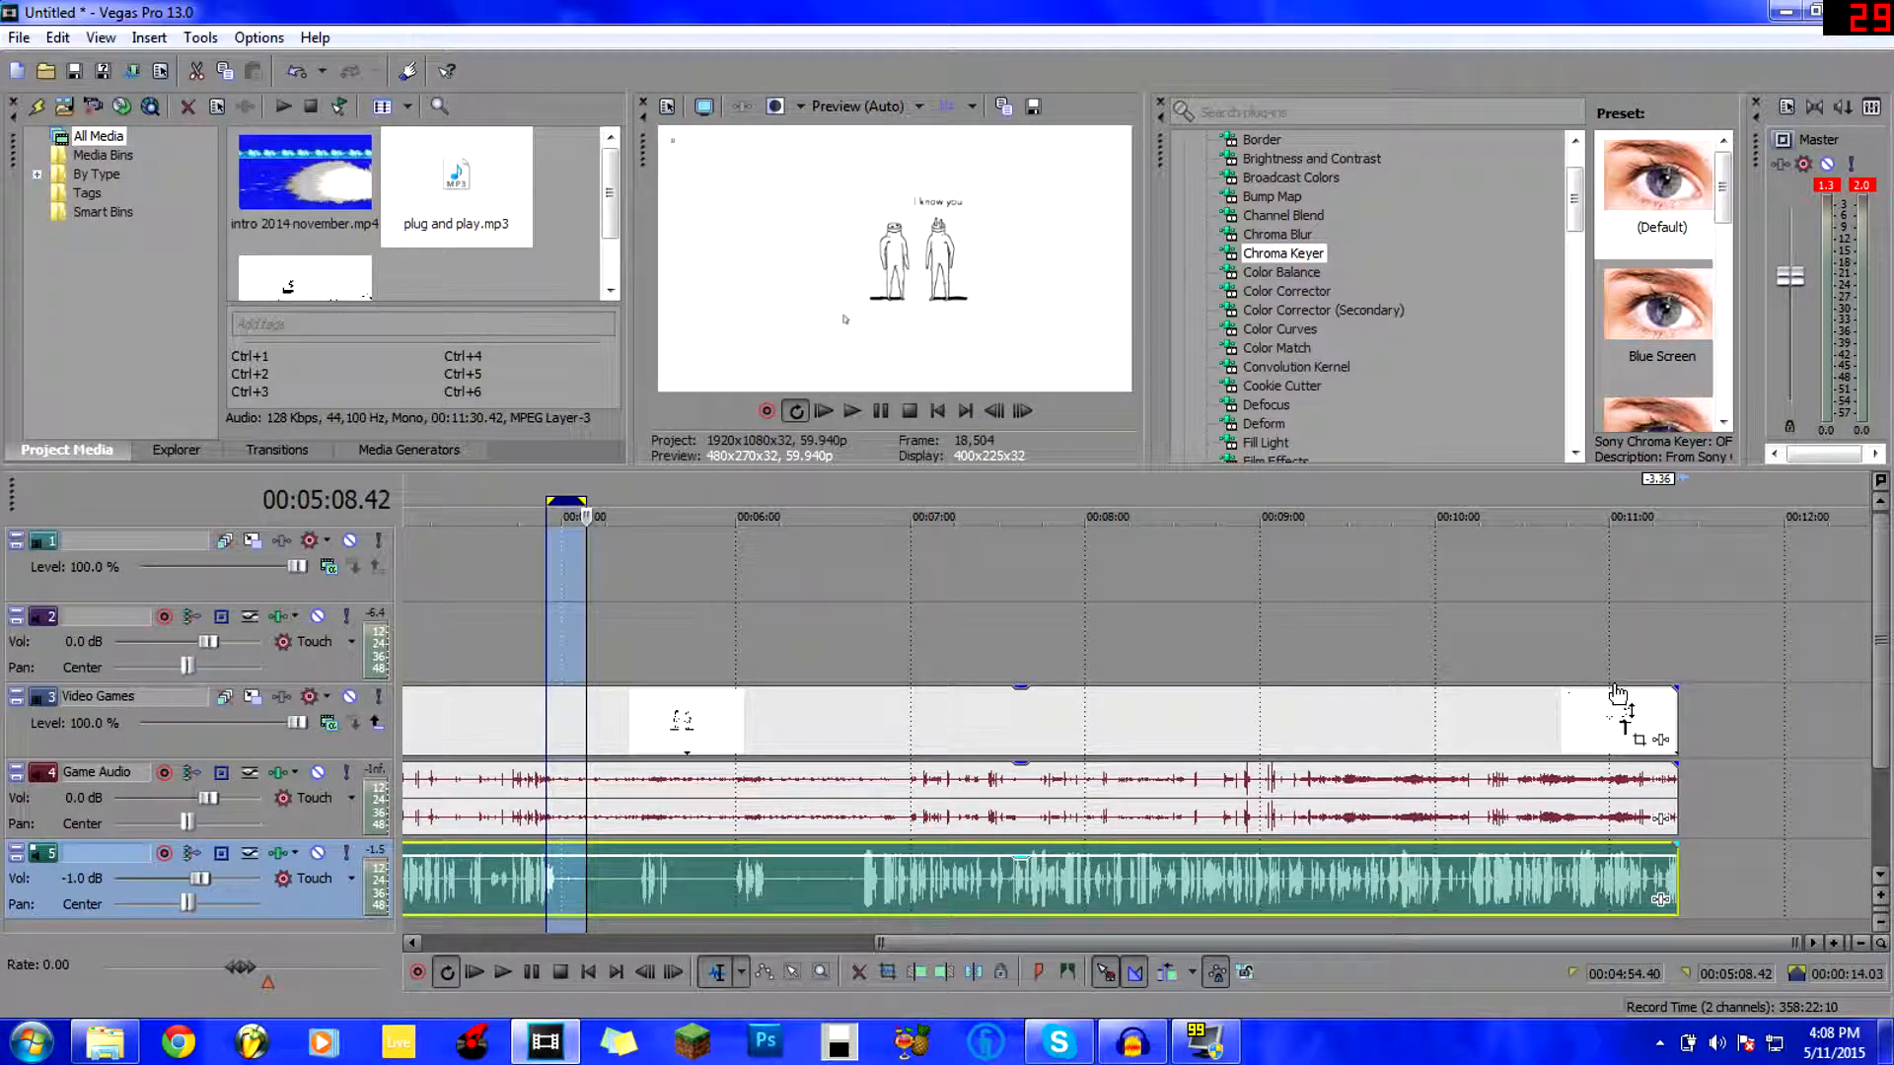
{"action": "left_click", "coordinate": [1494, 599]}
{"action": "left_click_drag", "start_coordinate": [972, 944], "coordinate": [399, 789]}
{"action": "left_click_drag", "start_coordinate": [817, 944], "coordinate": [1492, 575]}
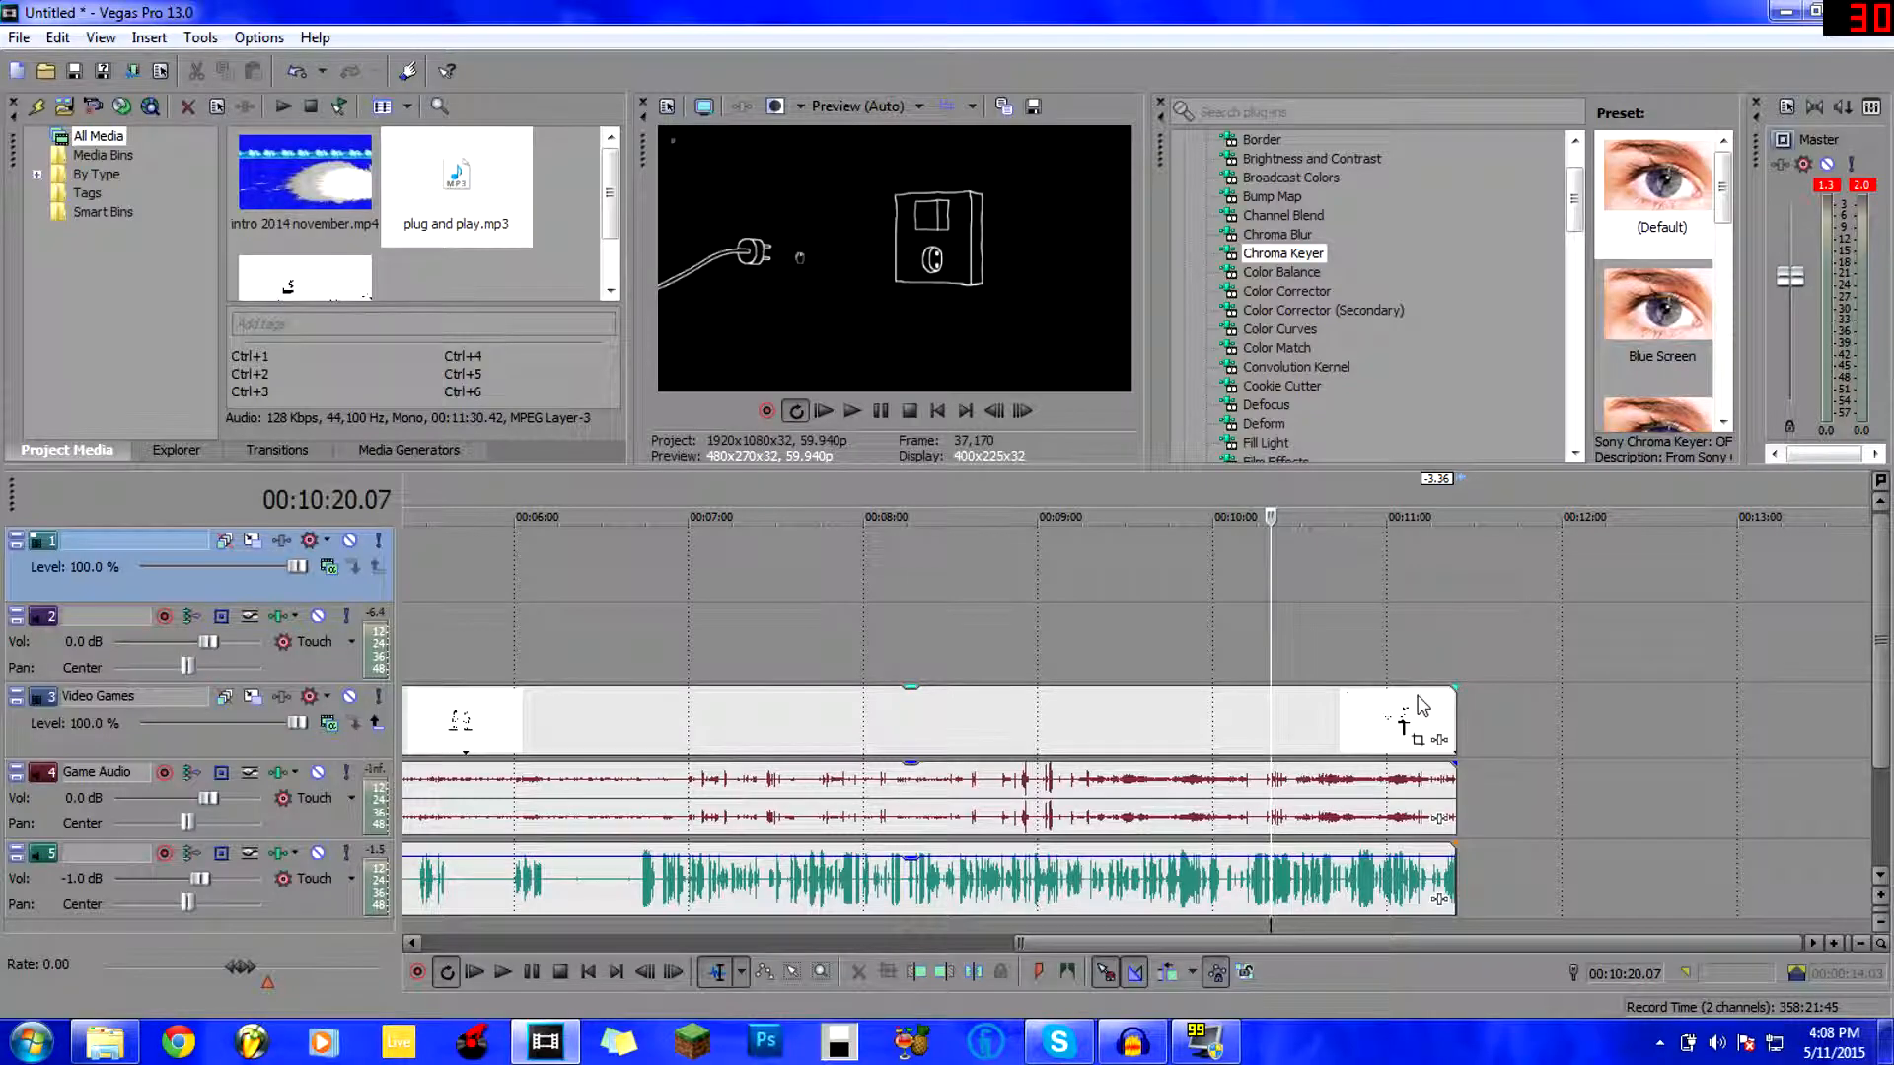
Check the project end at 11:23.38, then show the Flash transition presets.
{"action": "left_click", "coordinate": [1453, 631]}
{"action": "scroll", "coordinate": [1453, 631], "scroll_direction": "up", "scroll_amount": 4}
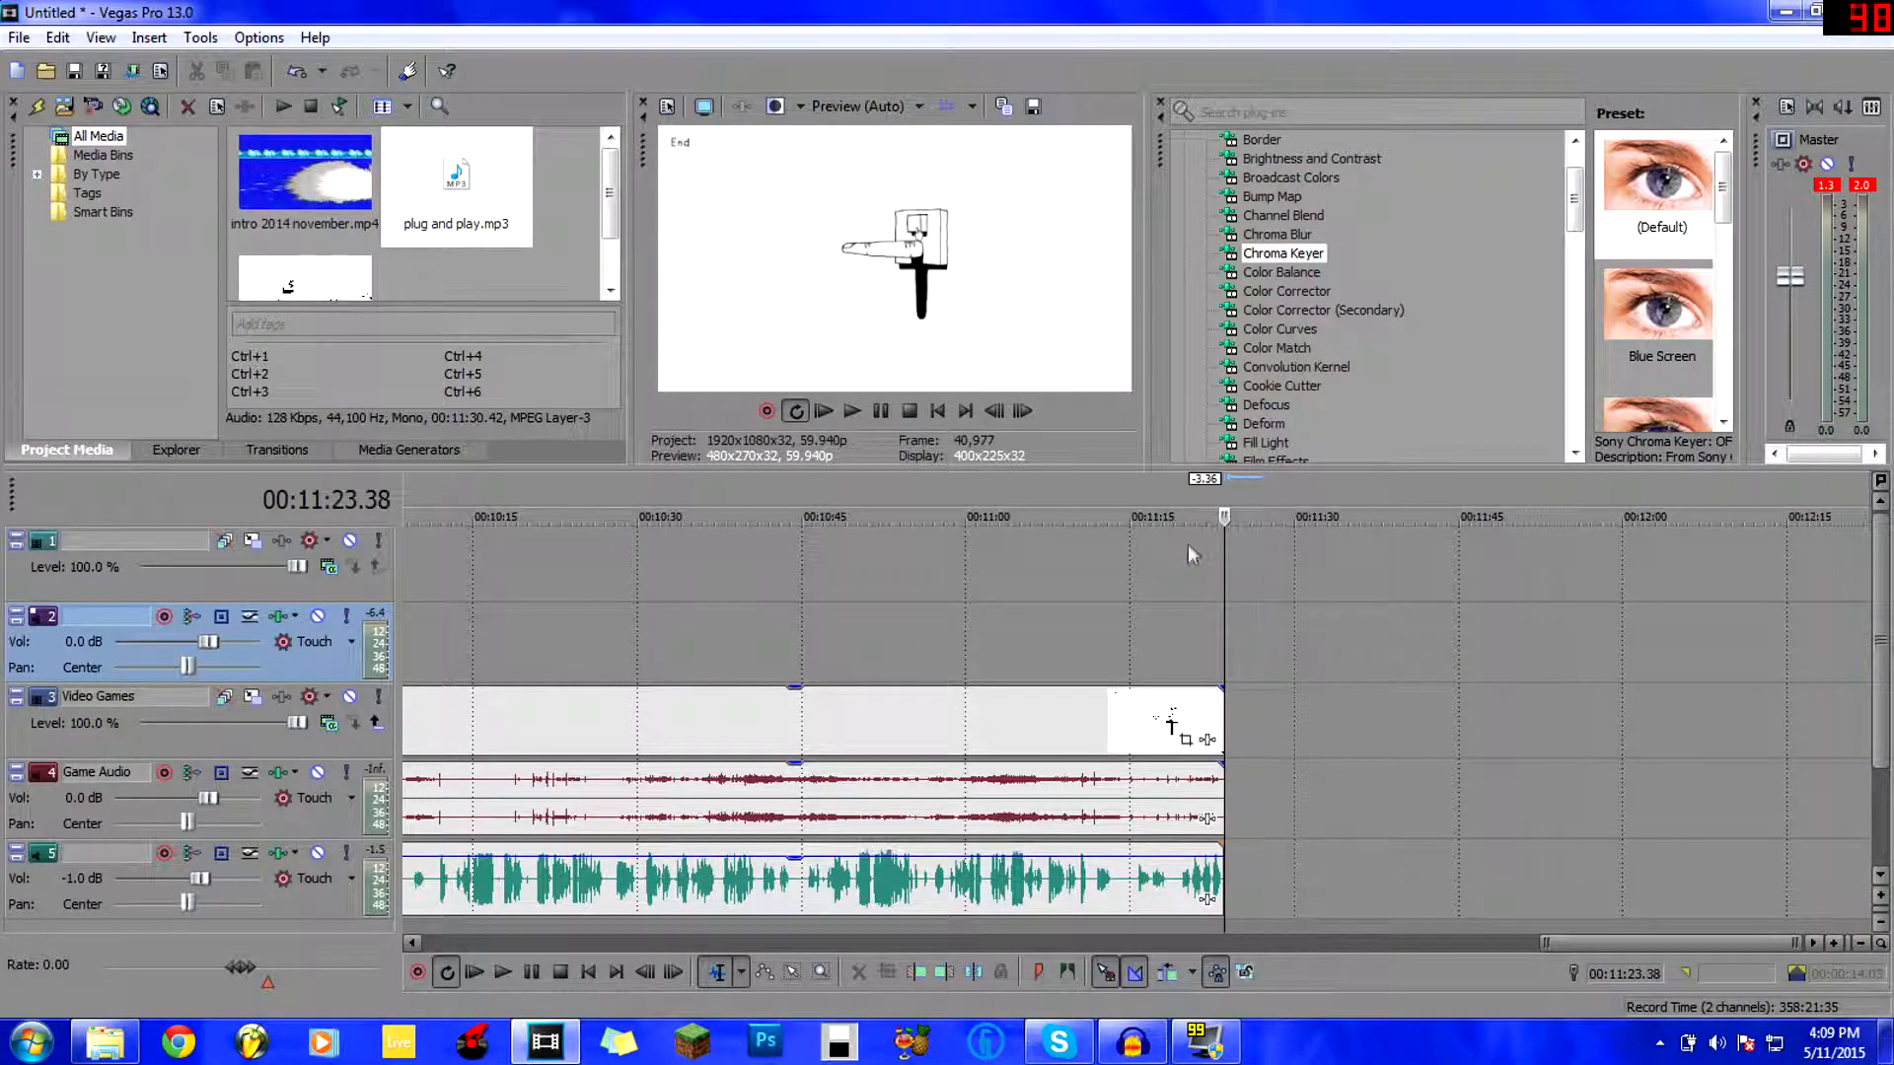
{"action": "left_click", "coordinate": [276, 450]}
{"action": "left_click", "coordinate": [111, 310]}
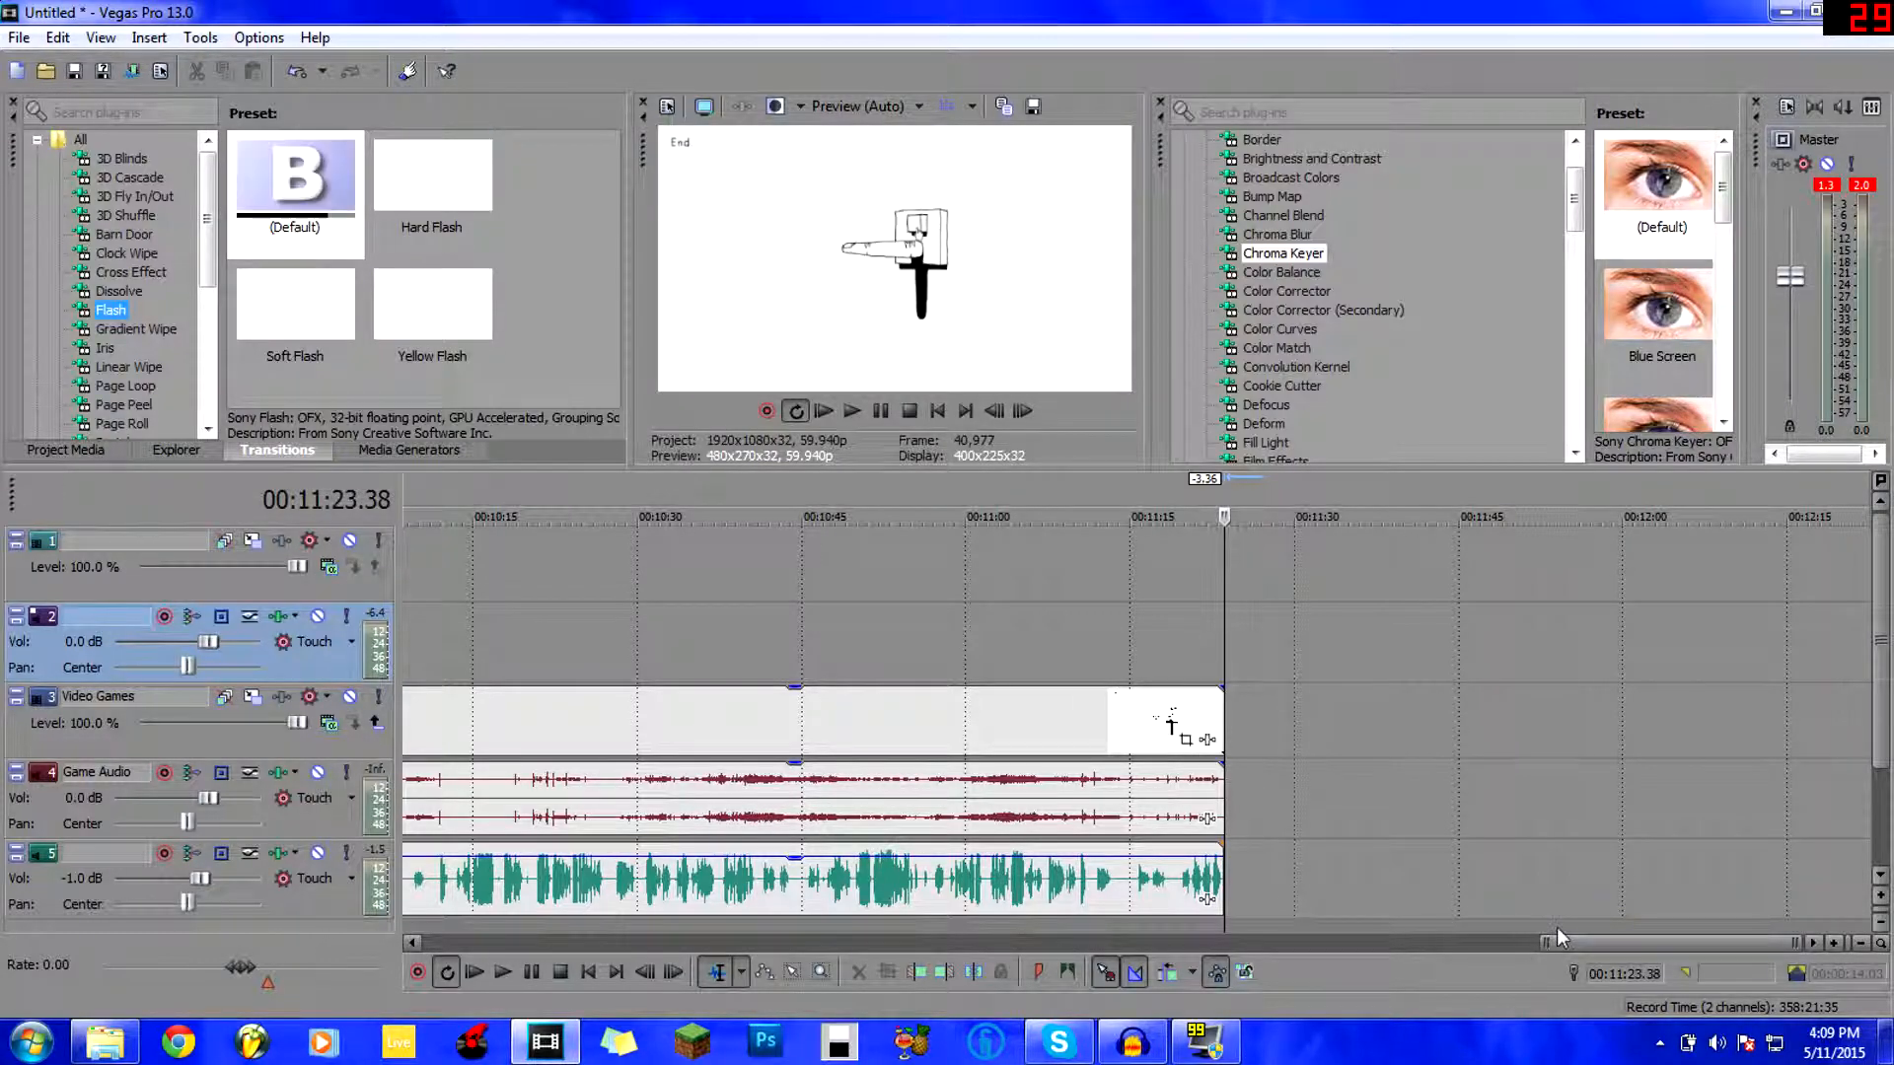
Select the time range from 3.42 s to 11:23.38 and start playback.
{"action": "left_click_drag", "start_coordinate": [1546, 943], "coordinate": [430, 944]}
{"action": "double_click", "coordinate": [590, 599]}
{"action": "scroll", "coordinate": [480, 611], "scroll_direction": "up", "scroll_amount": 3}
{"action": "key", "text": "space"}
Skim points at 18 s, 1:53, 3:09, 4:46 and 6:03, then open Preview Quality choices.
{"action": "left_click", "coordinate": [503, 649]}
{"action": "scroll", "coordinate": [503, 649], "scroll_direction": "down", "scroll_amount": 3}
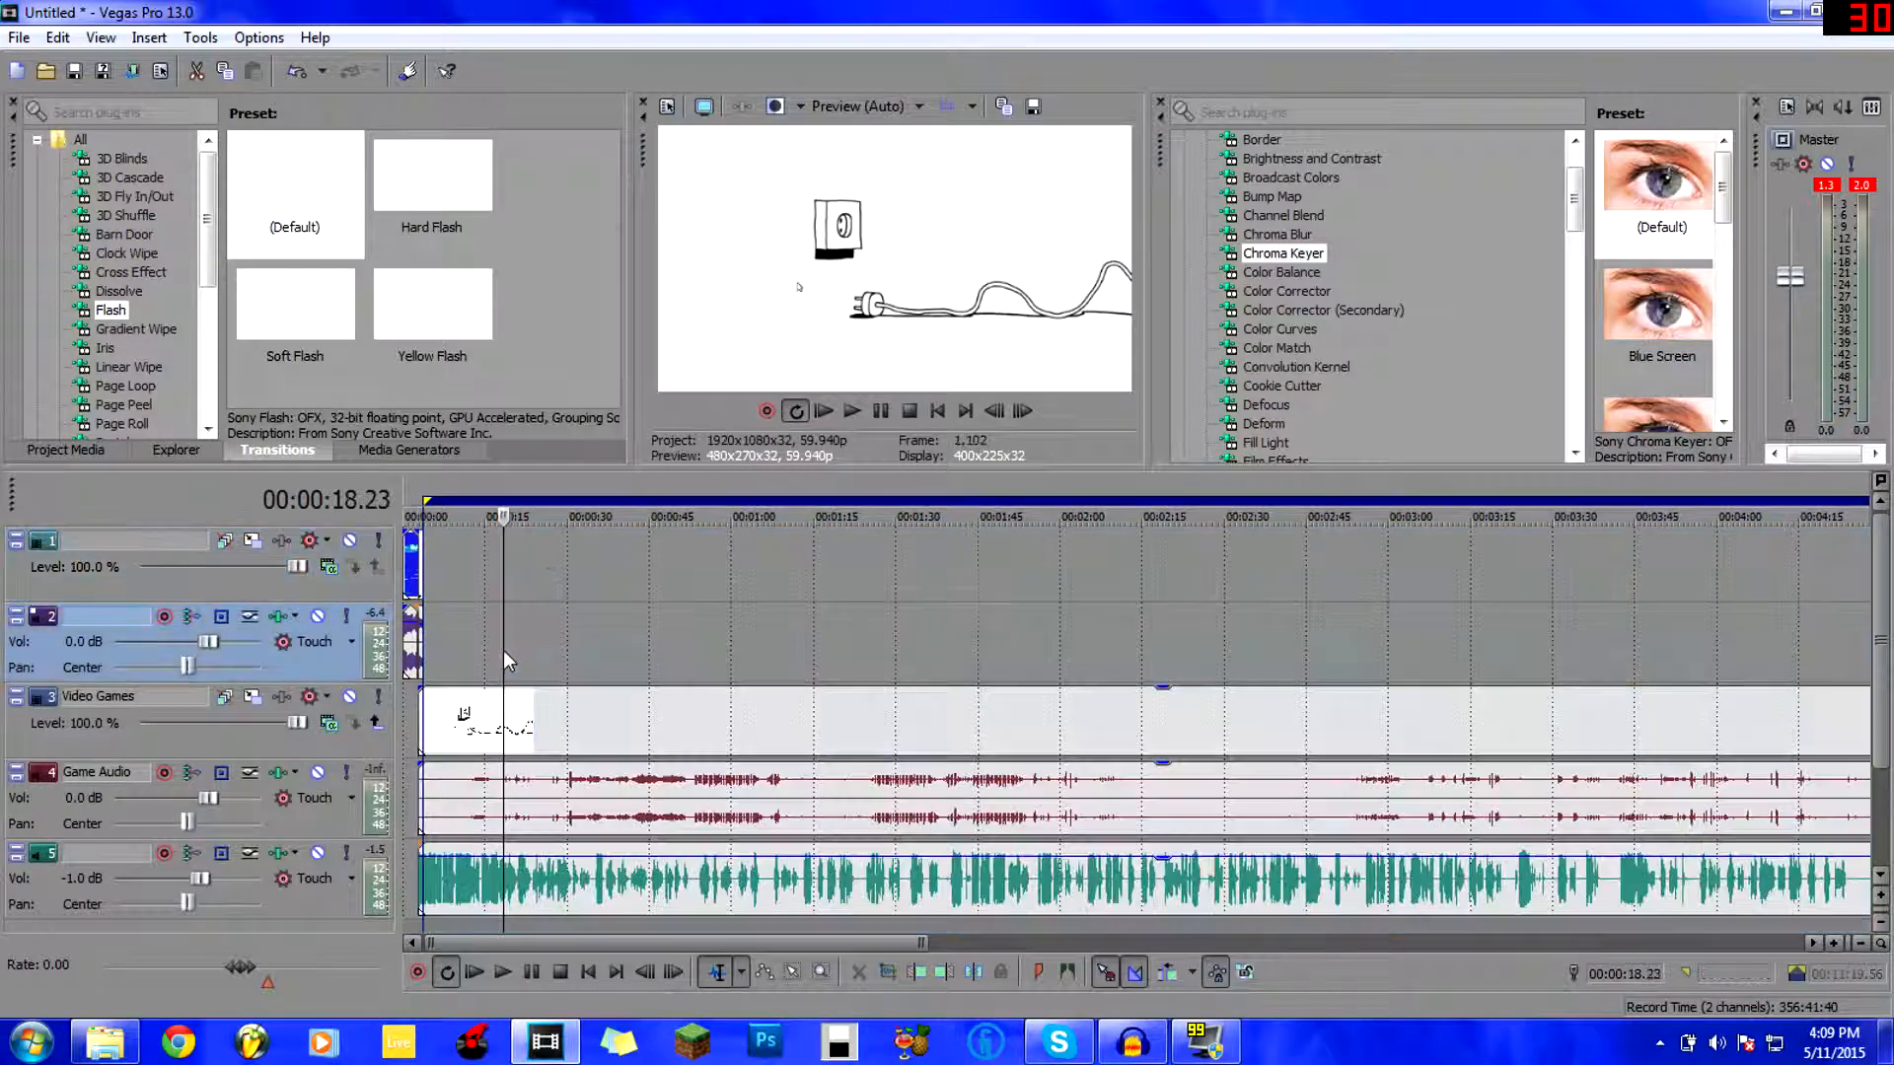
{"action": "left_click", "coordinate": [626, 634]}
{"action": "left_click", "coordinate": [770, 633]}
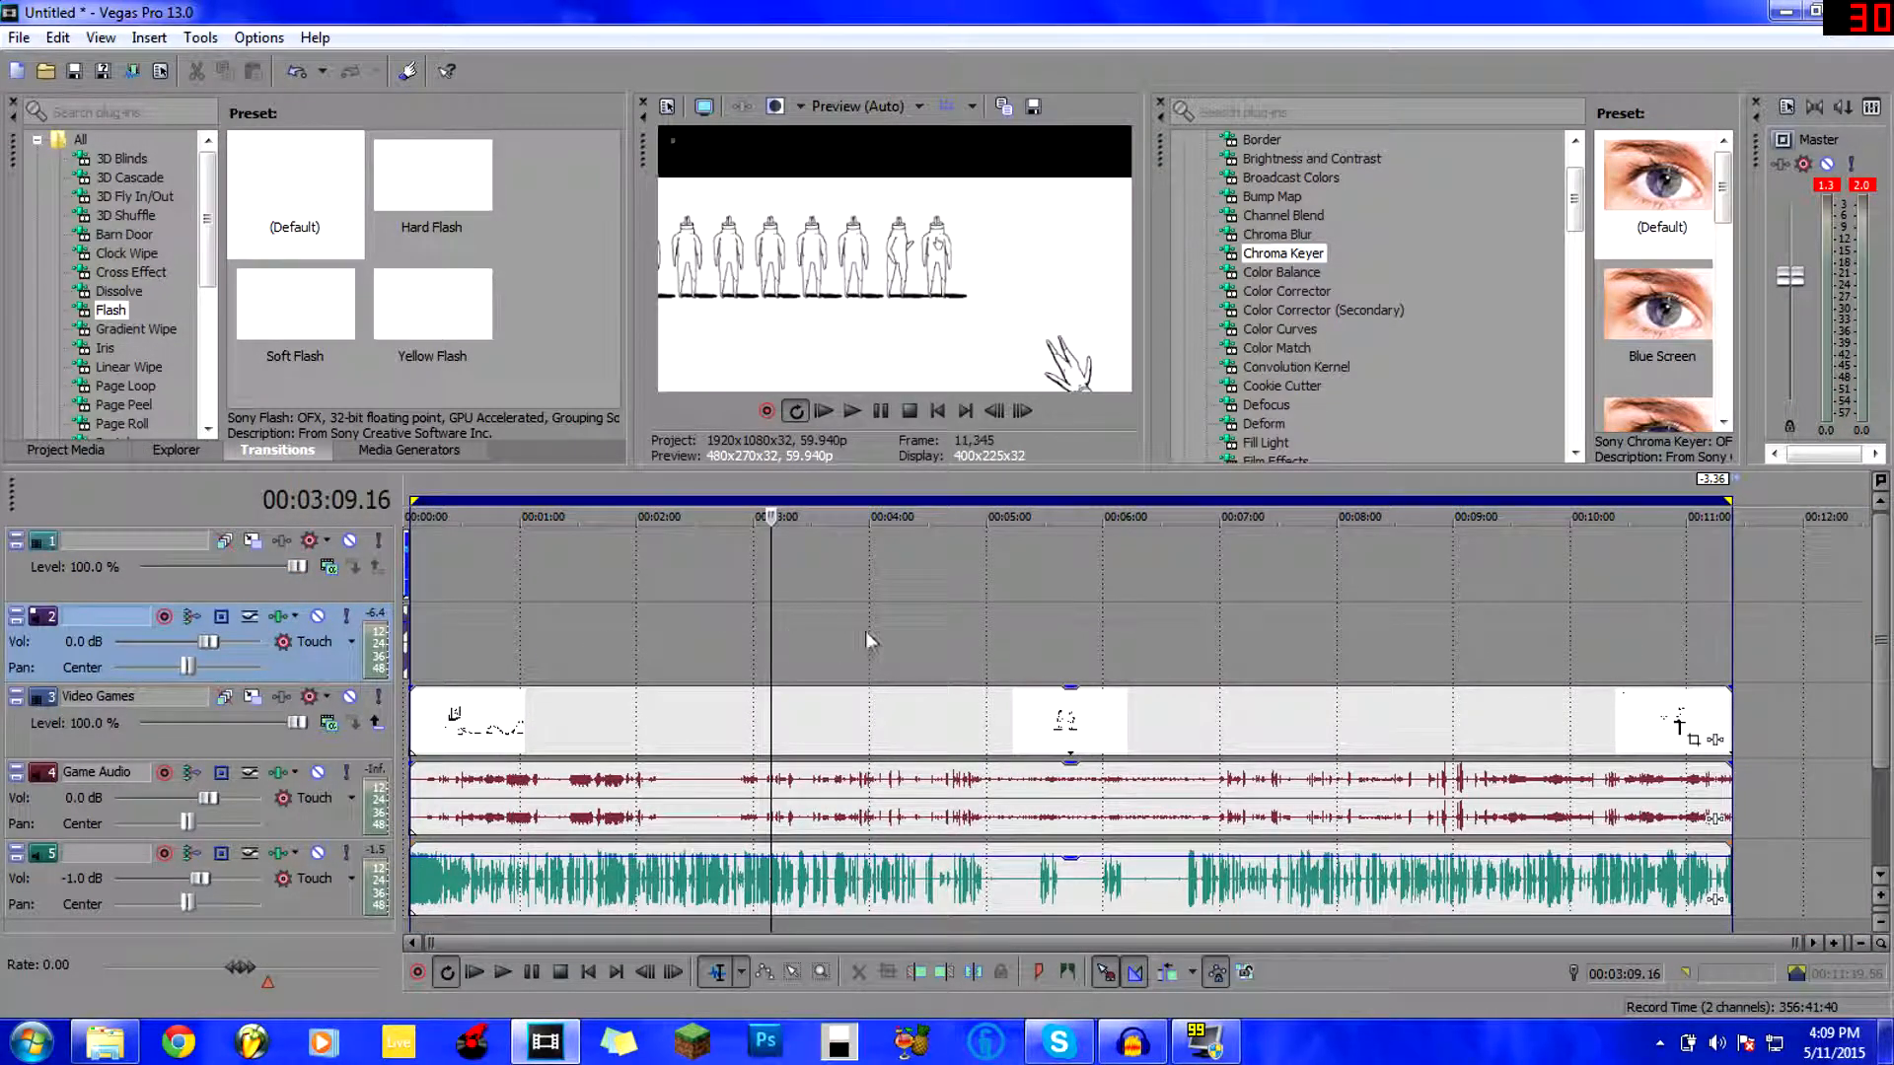
{"action": "left_click", "coordinate": [960, 634]}
{"action": "left_click", "coordinate": [1110, 631]}
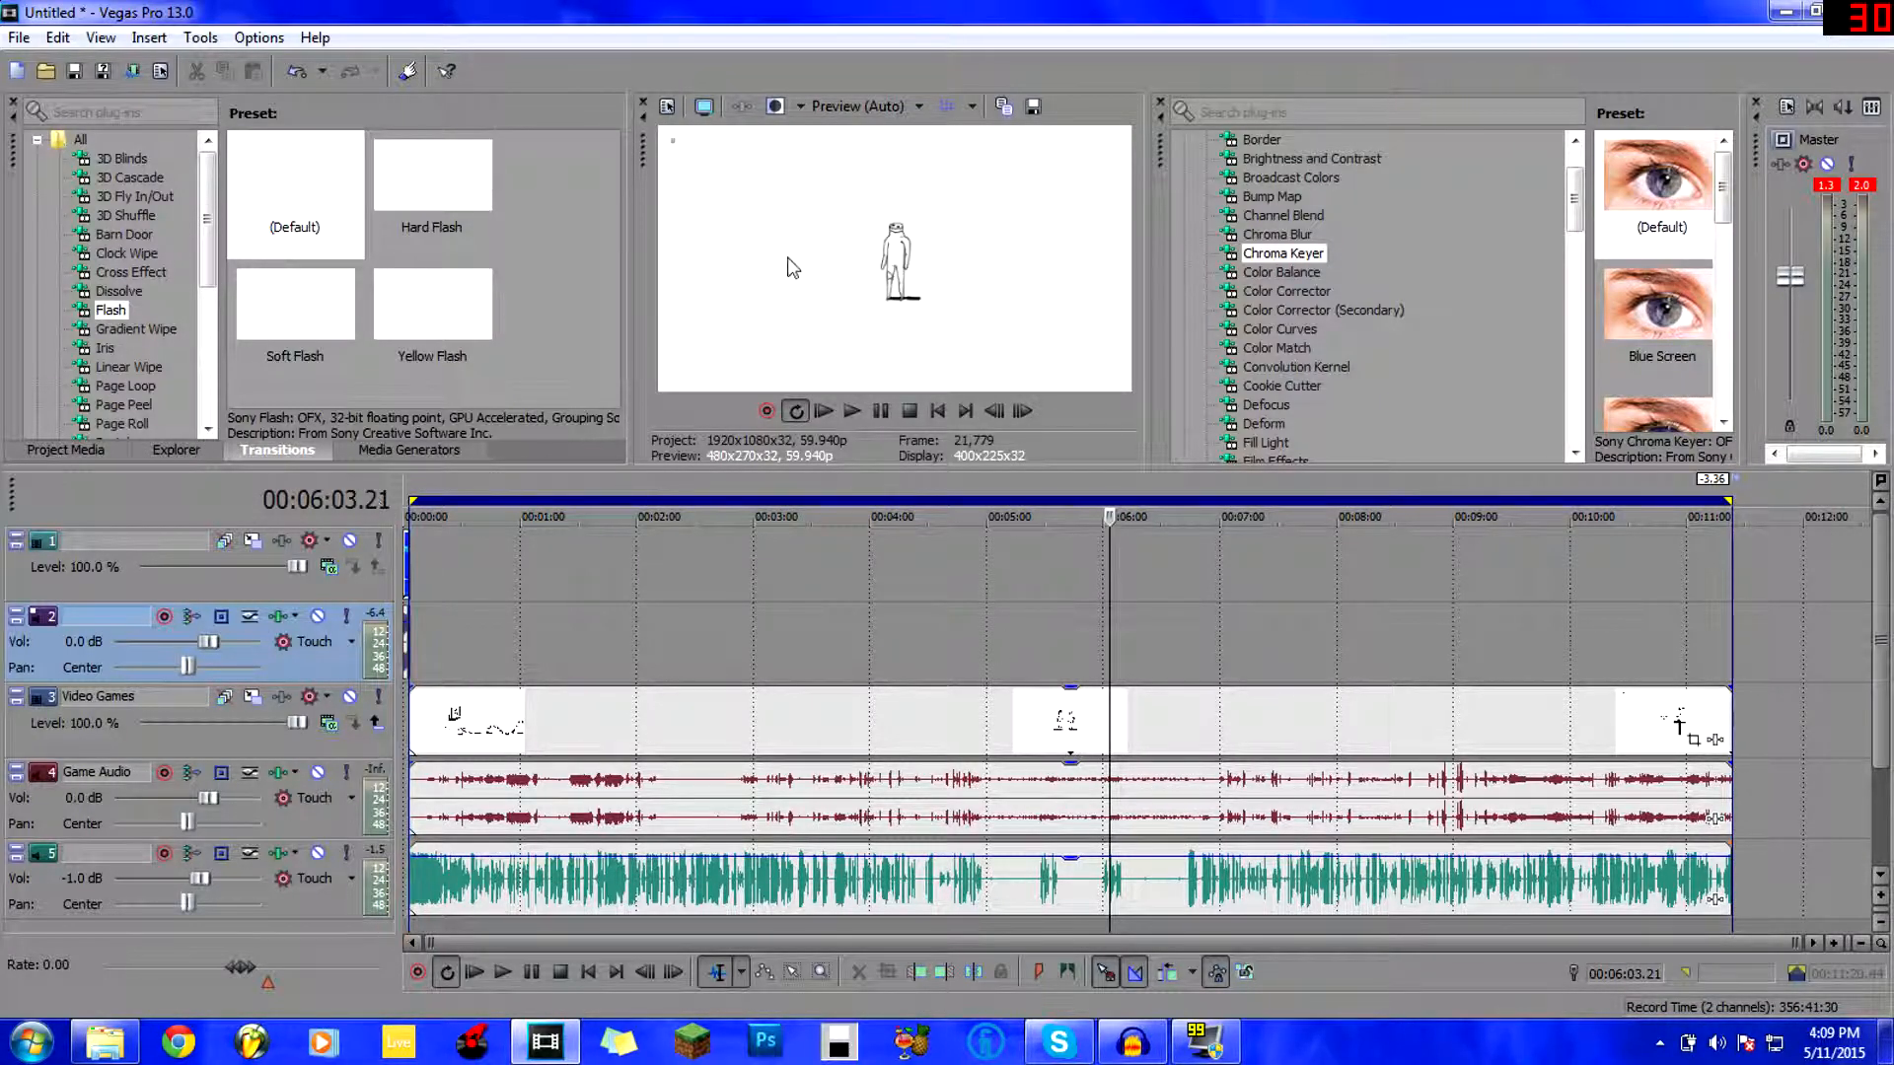
{"action": "left_click", "coordinate": [862, 99]}
Set preview quality to Best (Full) and check frames around 2:37, 2:42, 4:19, 4:24 and 4:44.
{"action": "mouse_move", "coordinate": [868, 214]}
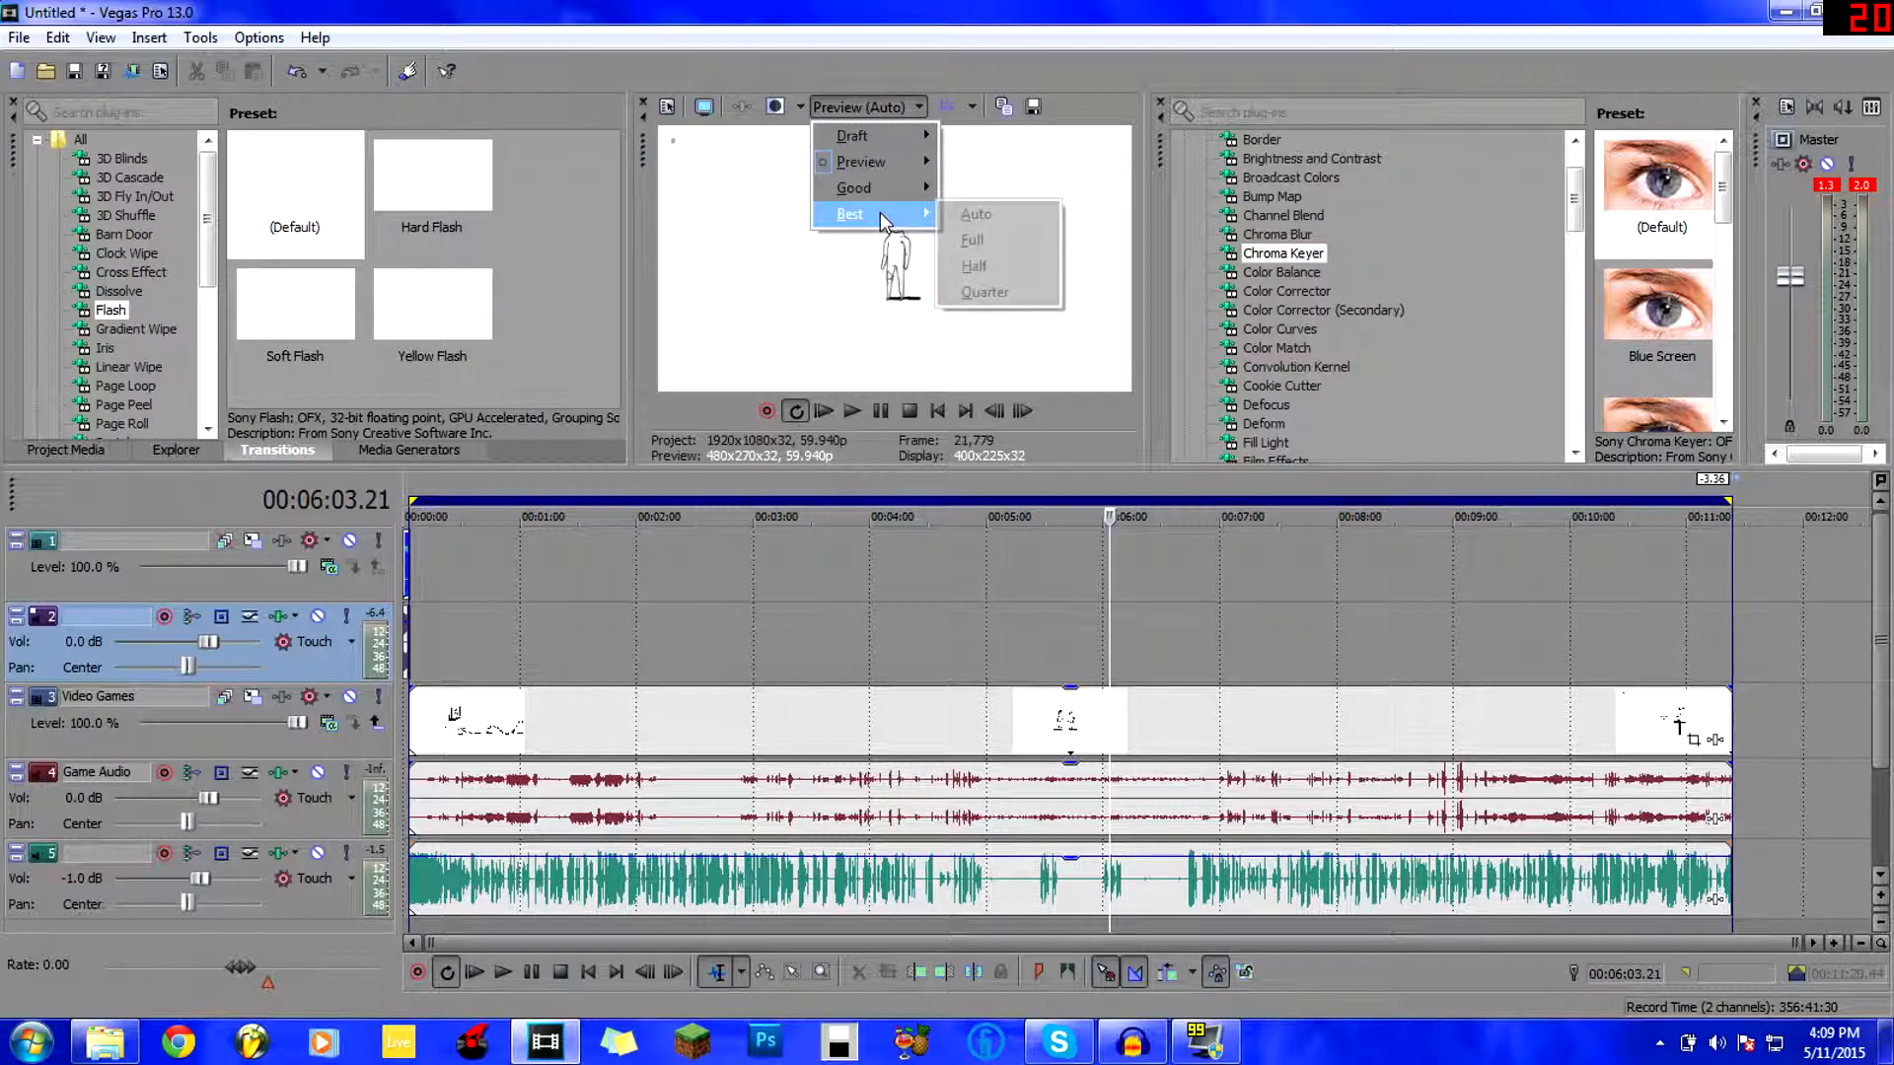
{"action": "left_click", "coordinate": [972, 243]}
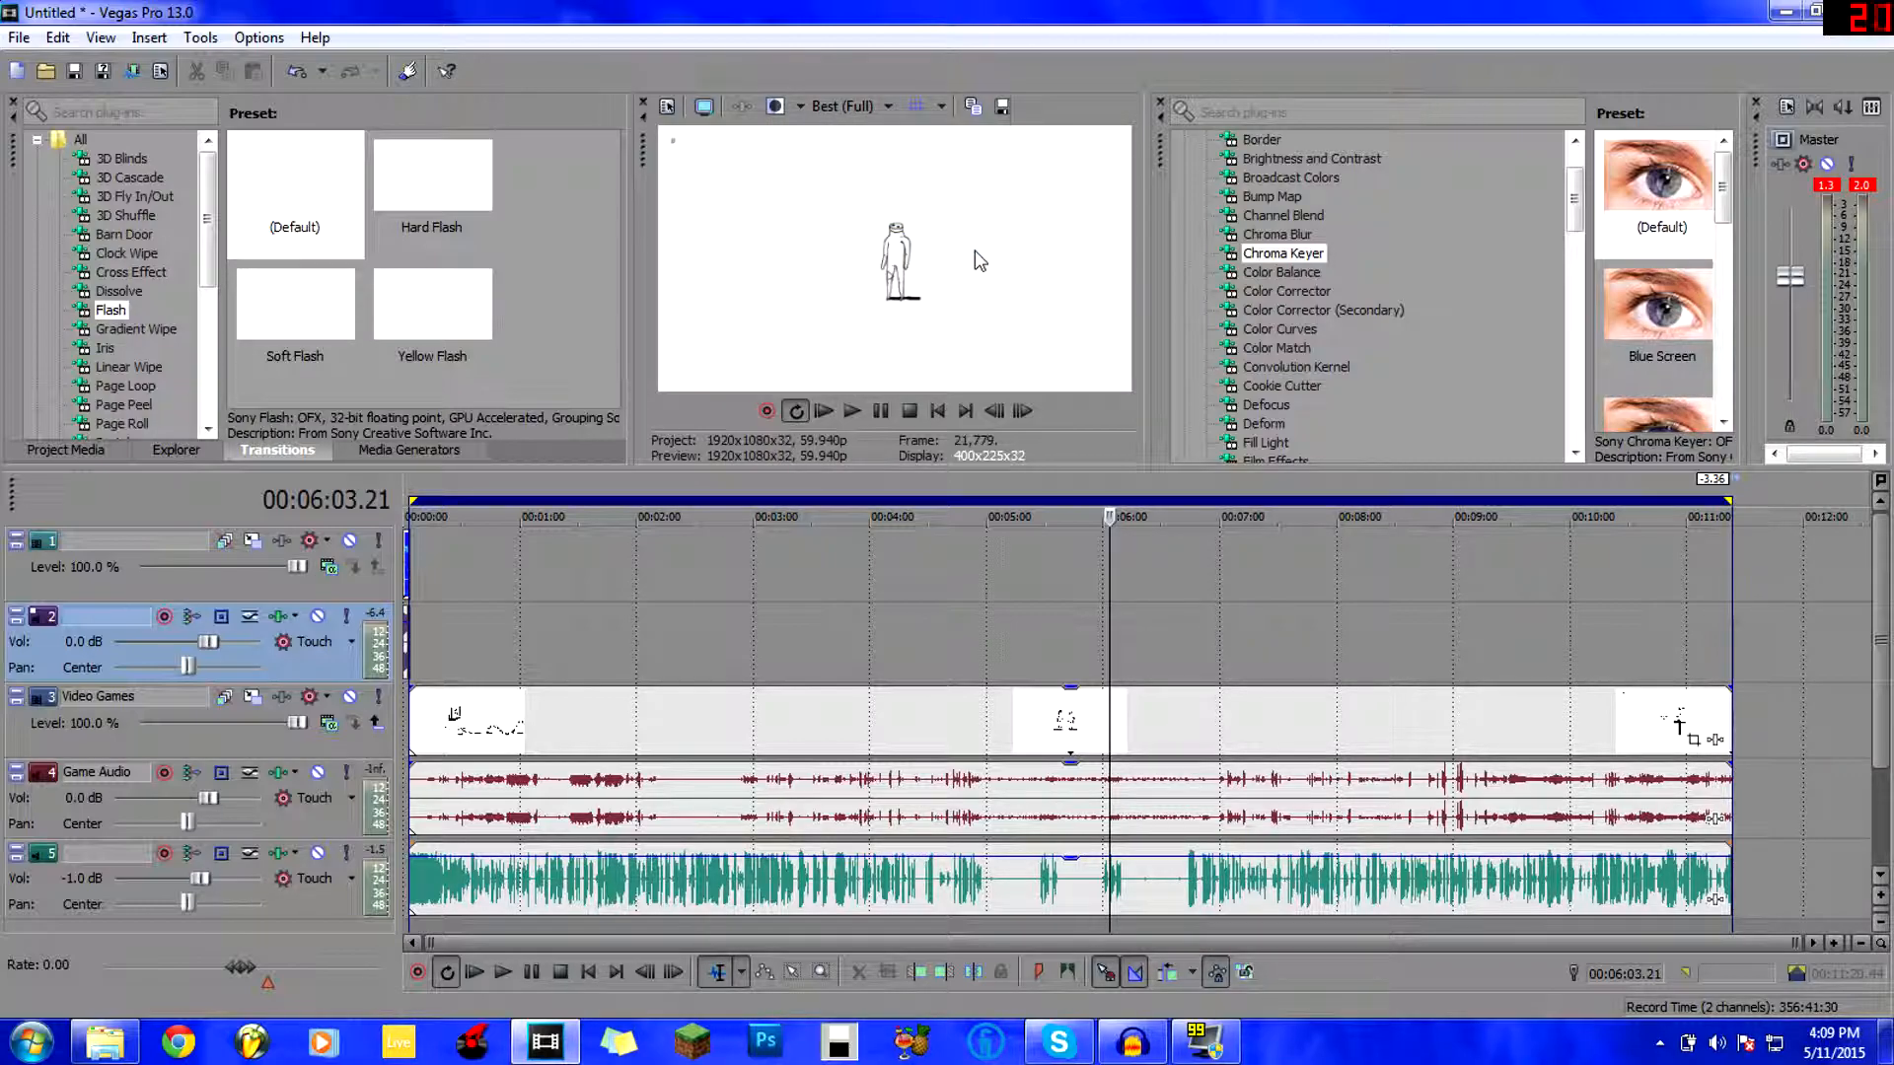
{"action": "left_click", "coordinate": [917, 631]}
{"action": "left_click", "coordinate": [709, 631]}
{"action": "left_click", "coordinate": [956, 643]}
{"action": "left_click", "coordinate": [908, 643]}
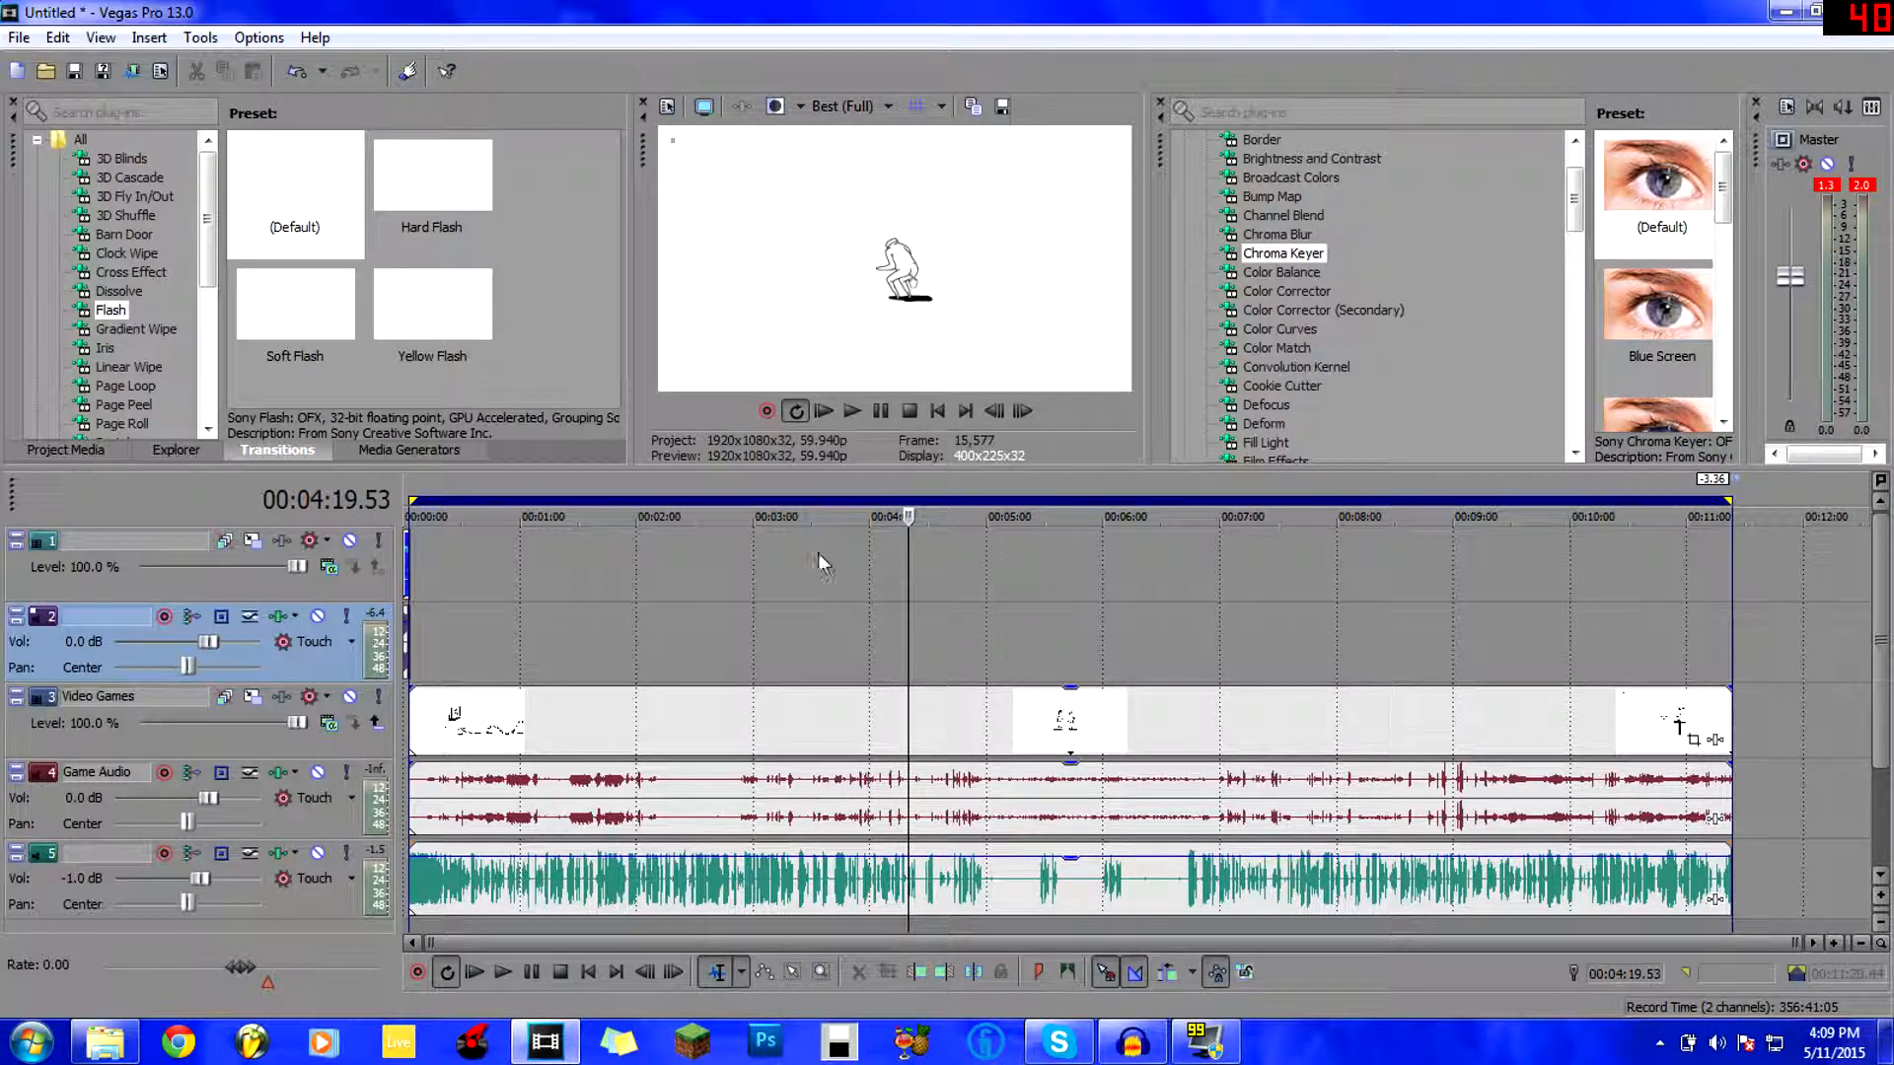
{"action": "left_click", "coordinate": [720, 653]}
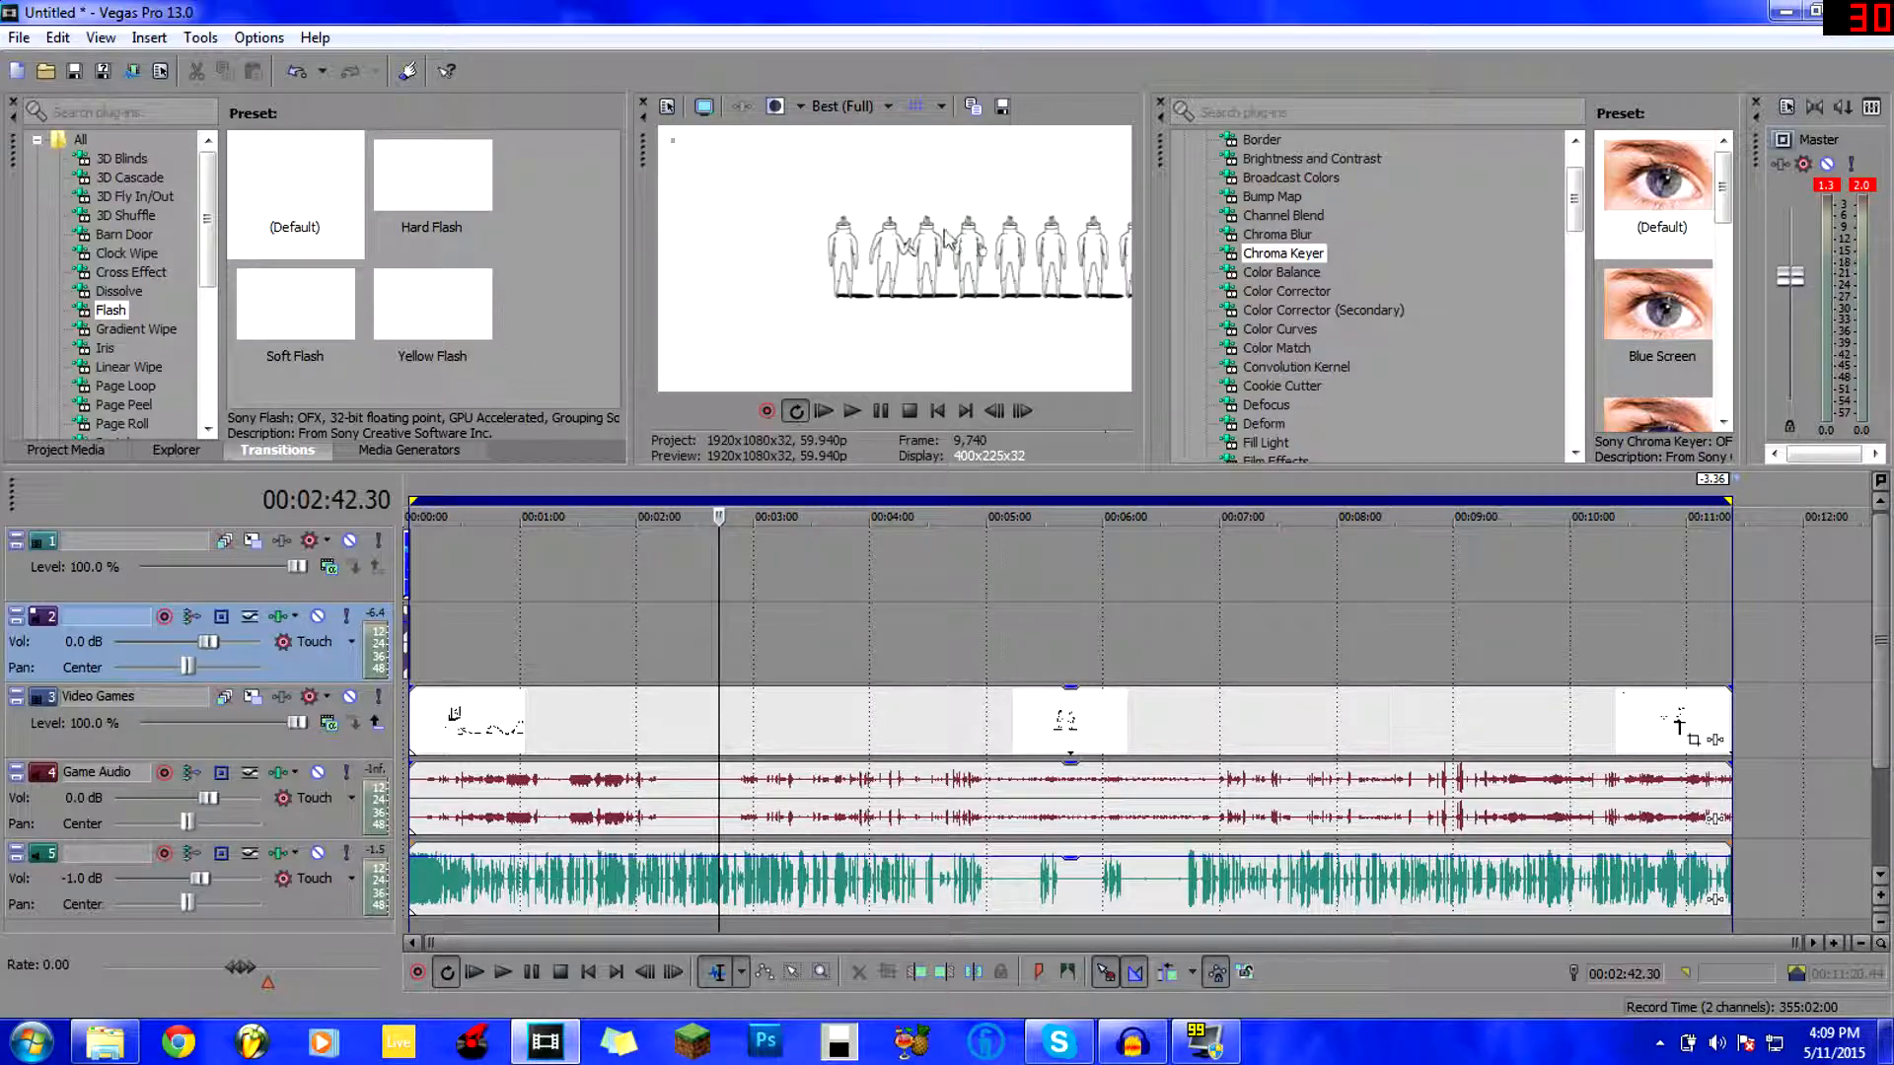
Select all events and extend the time range start back to 0:00, ending at 11:23.38.
{"action": "left_click", "coordinate": [12, 41]}
{"action": "left_click", "coordinate": [1029, 578]}
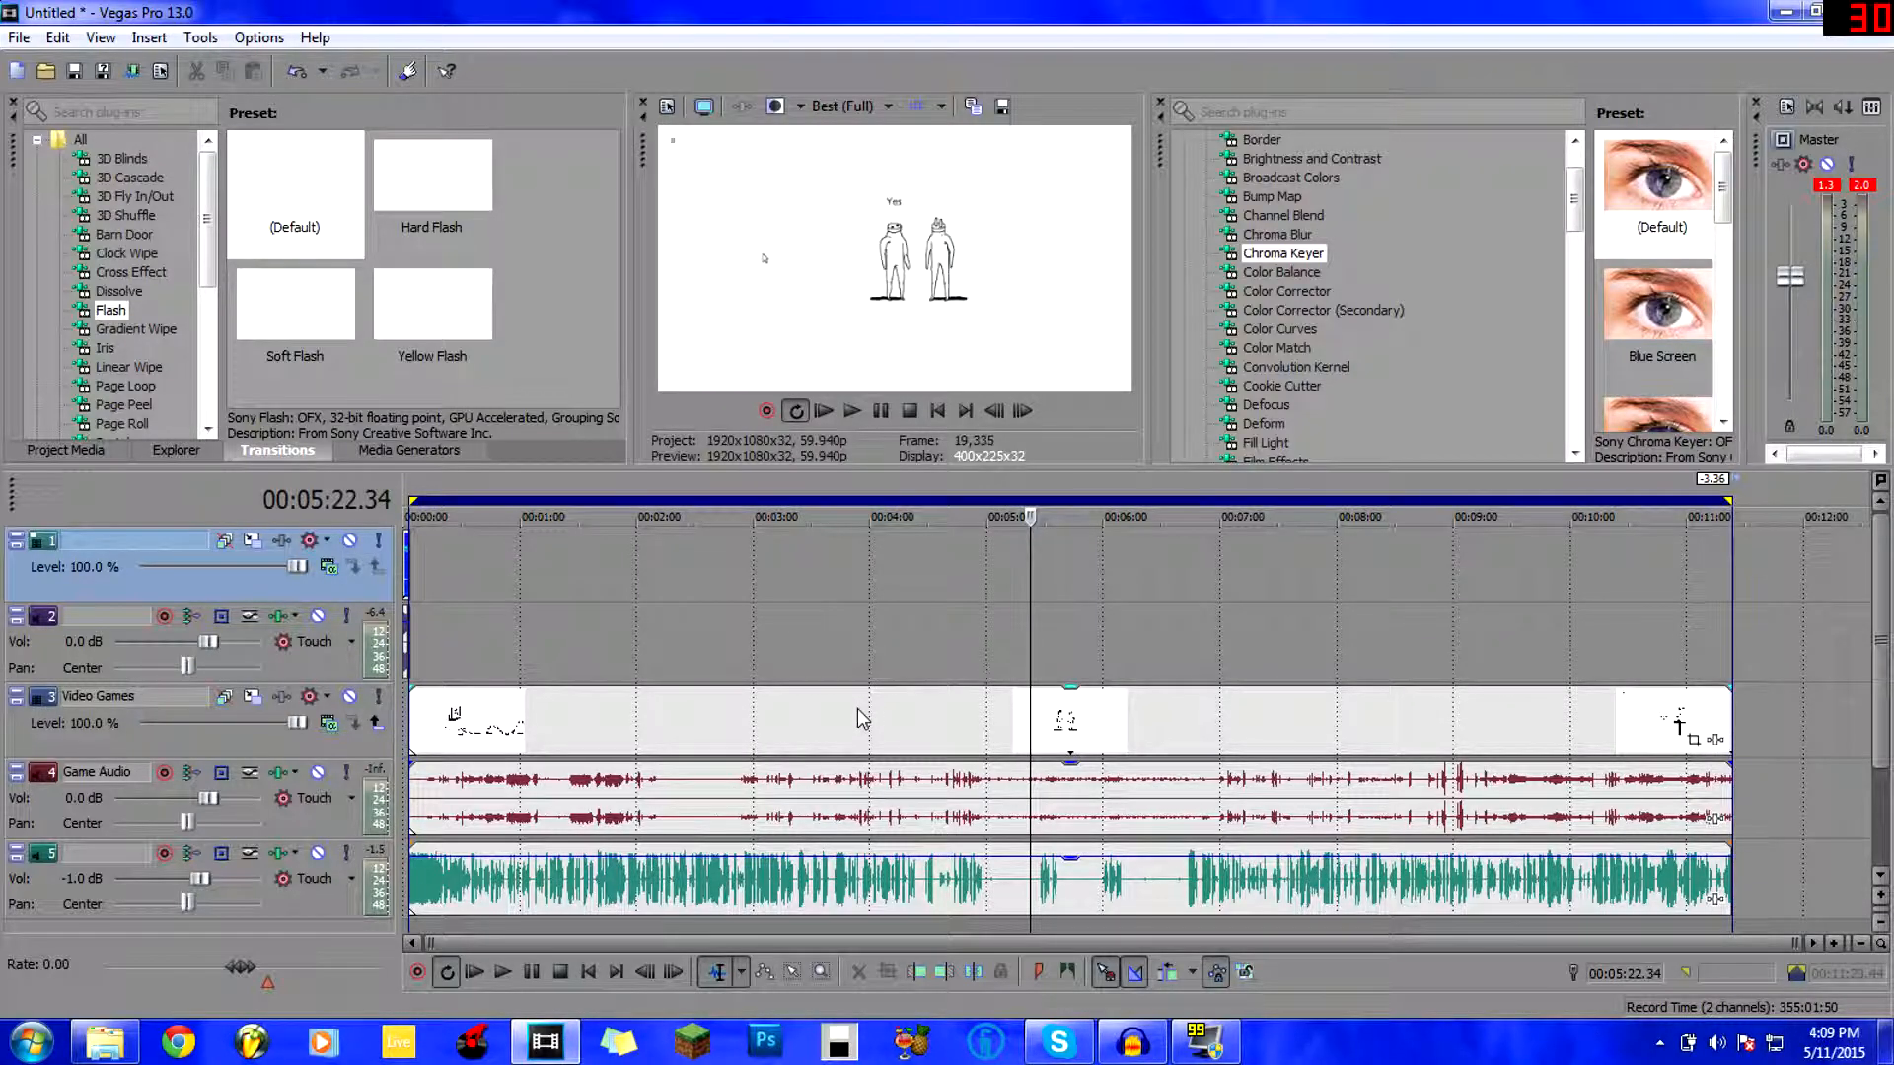
{"action": "key", "text": "ctrl+a"}
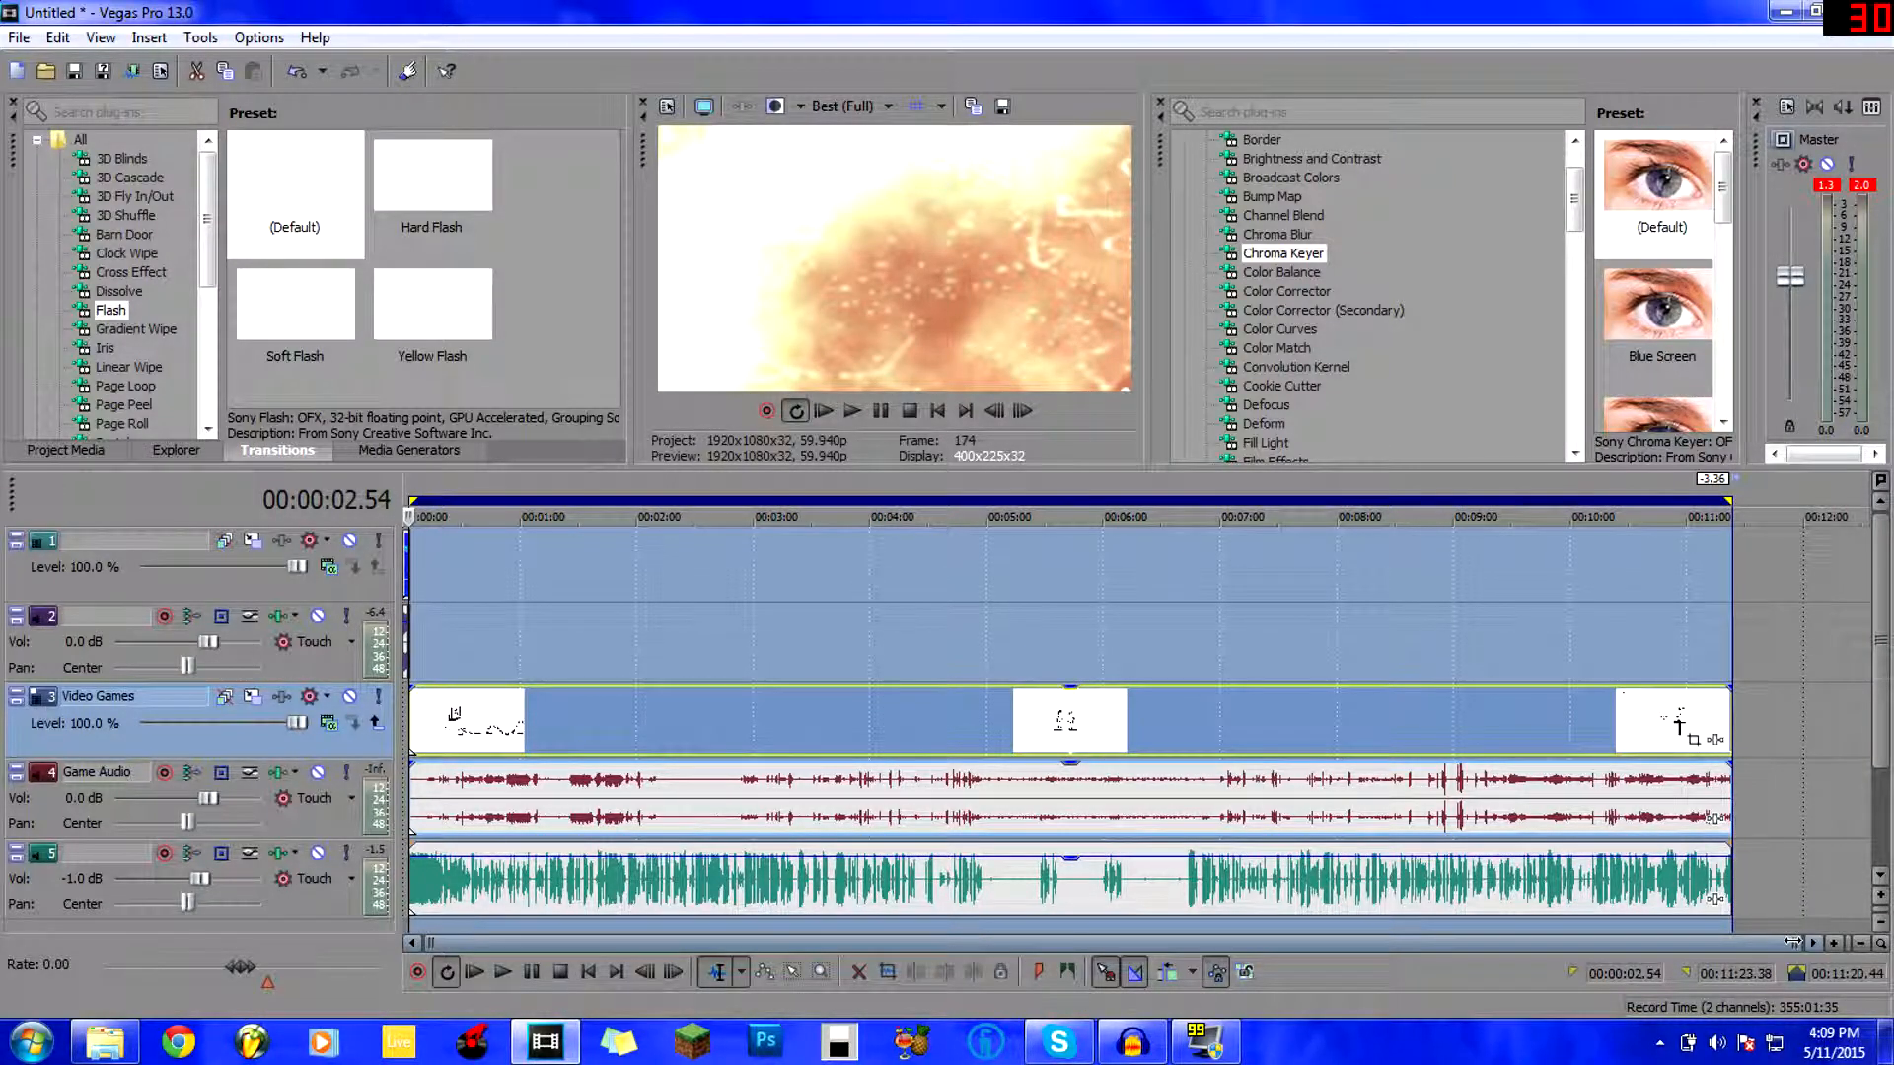
{"action": "scroll", "coordinate": [489, 500], "scroll_direction": "up", "scroll_amount": 6}
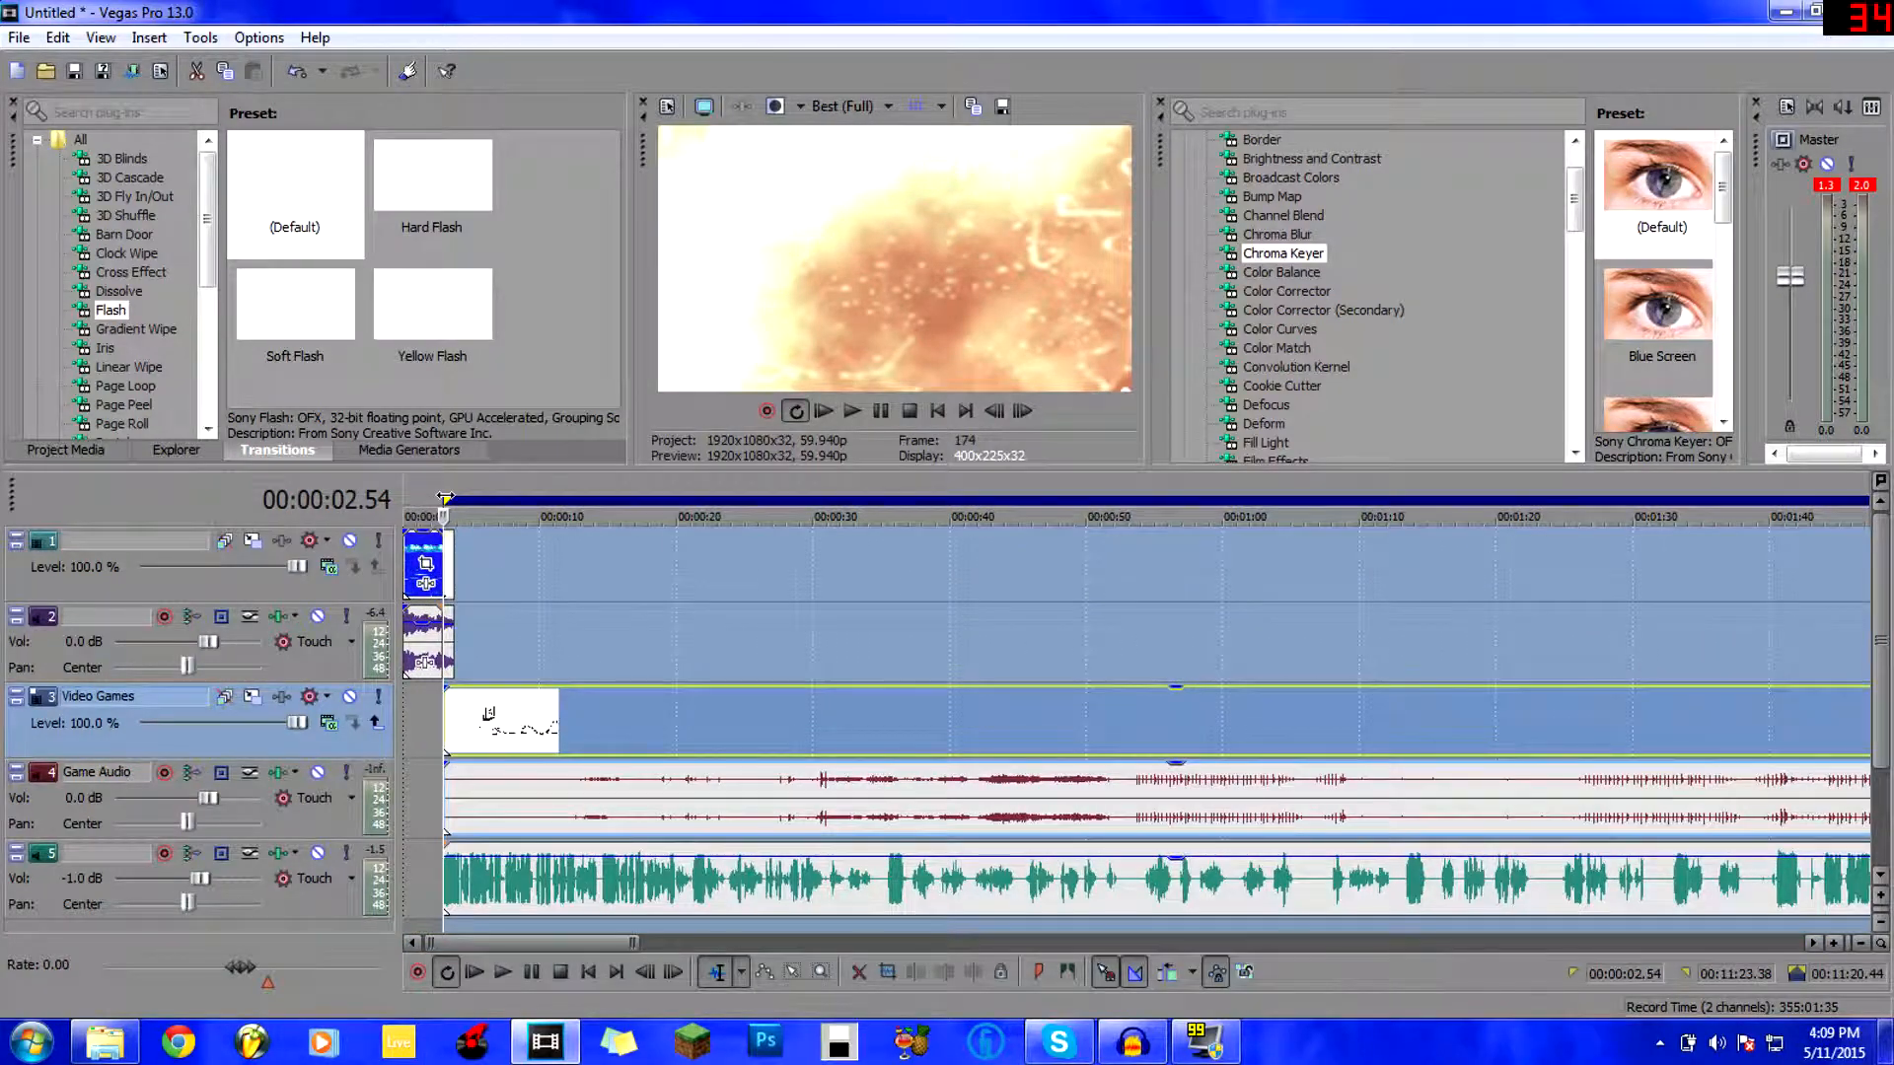
{"action": "left_click_drag", "start_coordinate": [445, 500], "coordinate": [406, 500]}
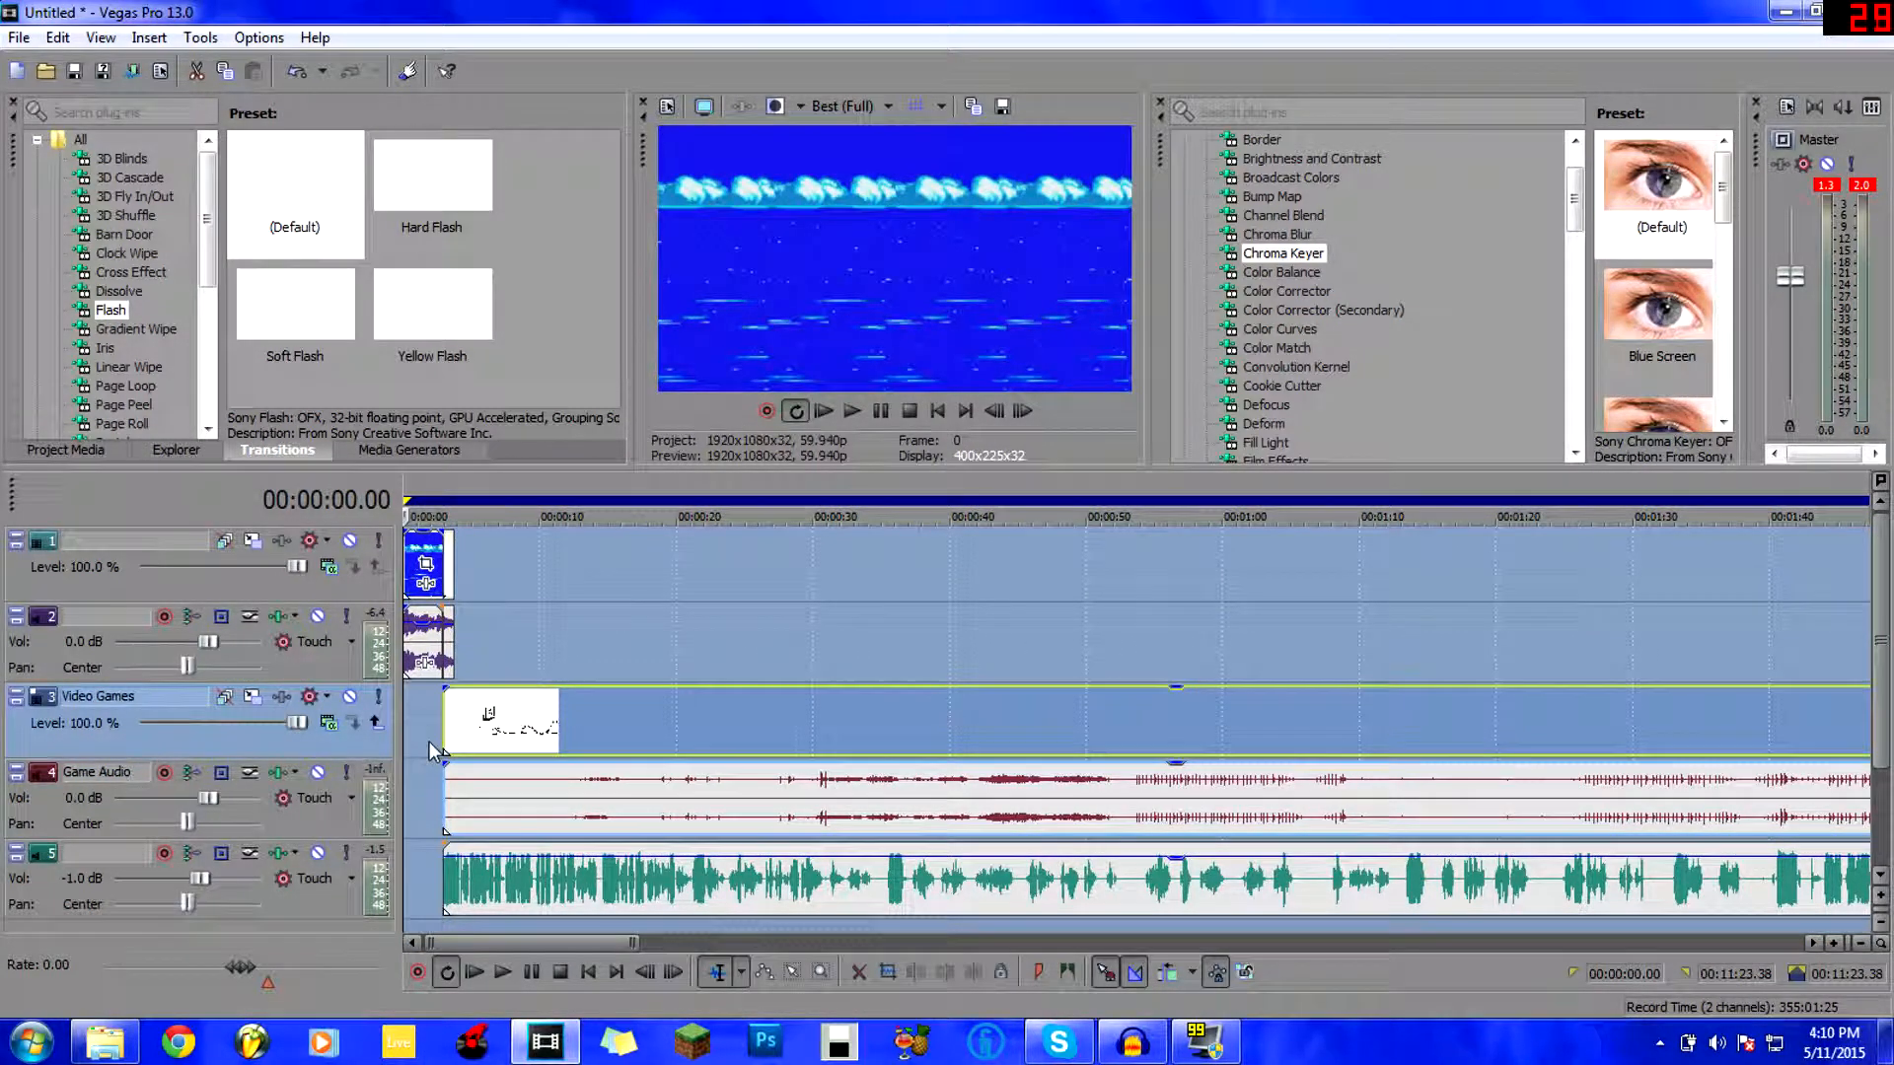
{"action": "left_click", "coordinate": [429, 742]}
Select the Video Games track's video events and bring up the File menu.
{"action": "scroll", "coordinate": [429, 741], "scroll_direction": "down", "scroll_amount": 6}
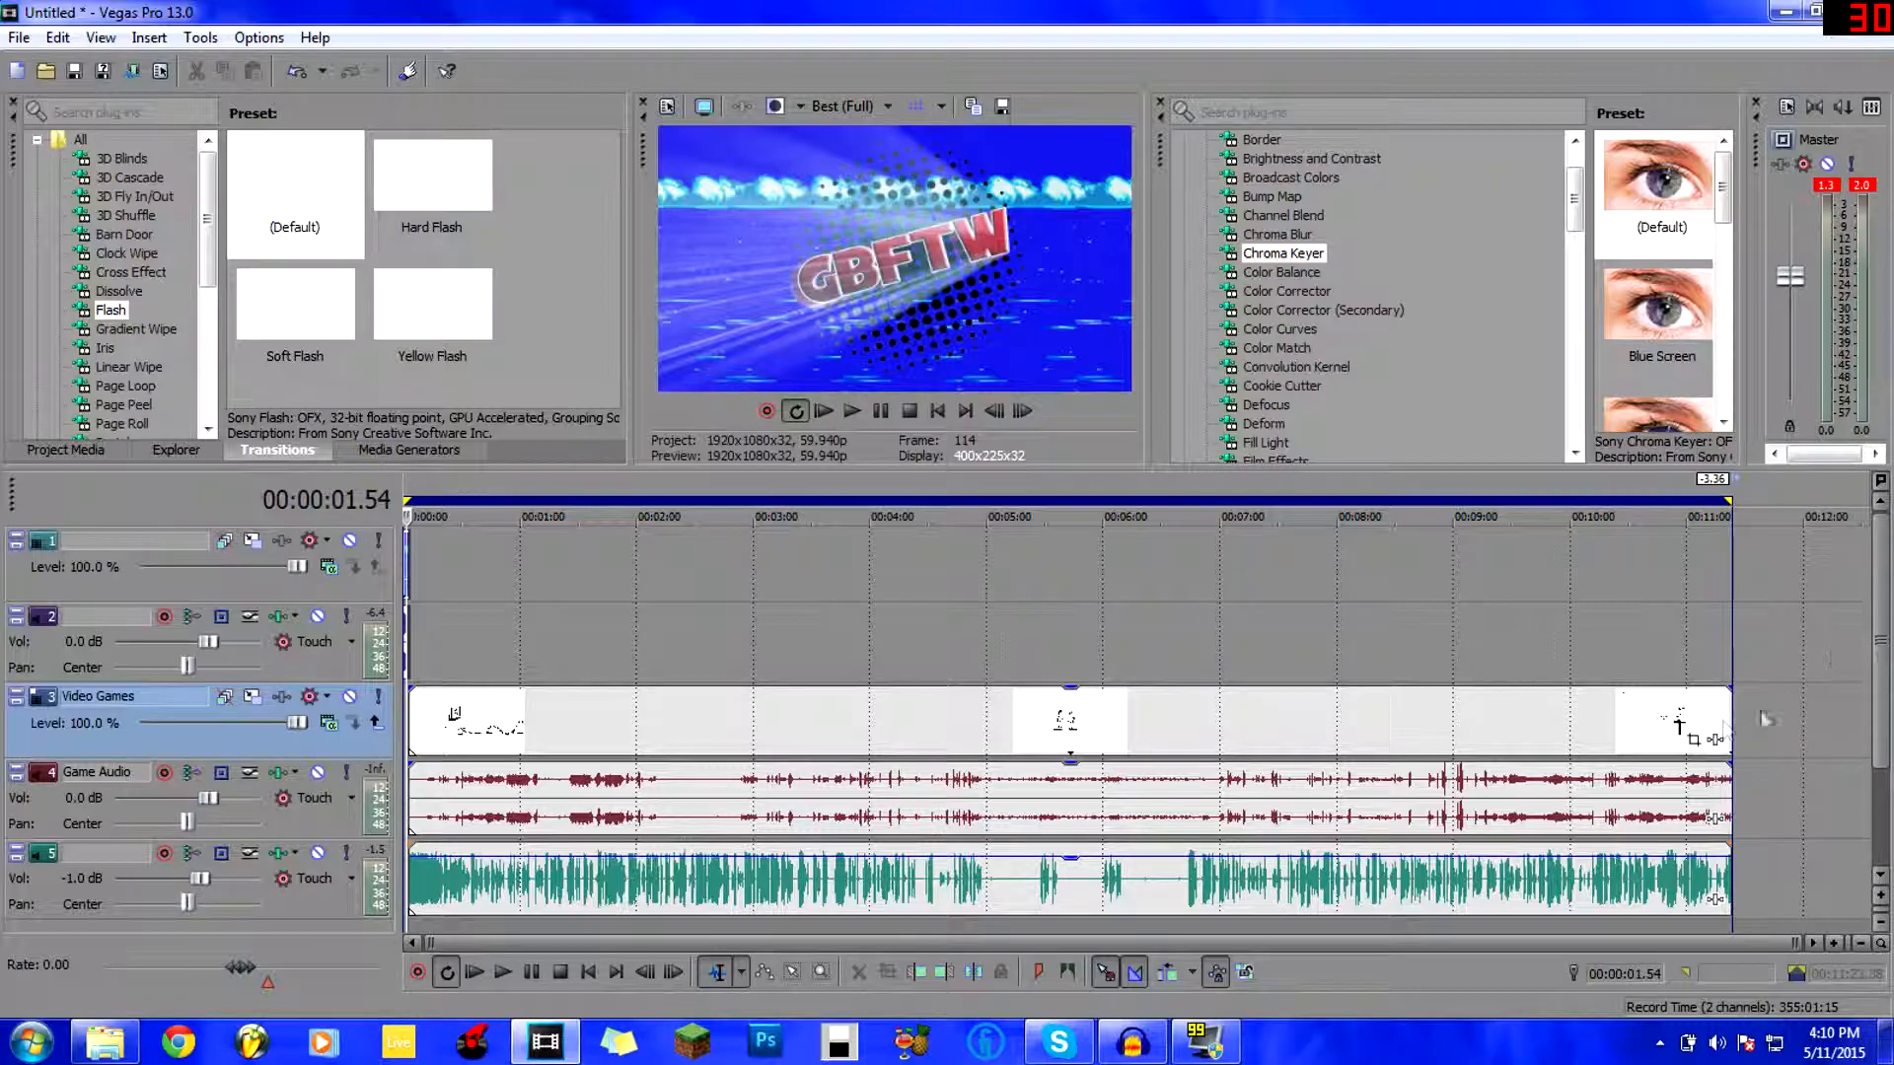
{"action": "left_click", "coordinate": [1631, 720]}
{"action": "left_click", "coordinate": [802, 710]}
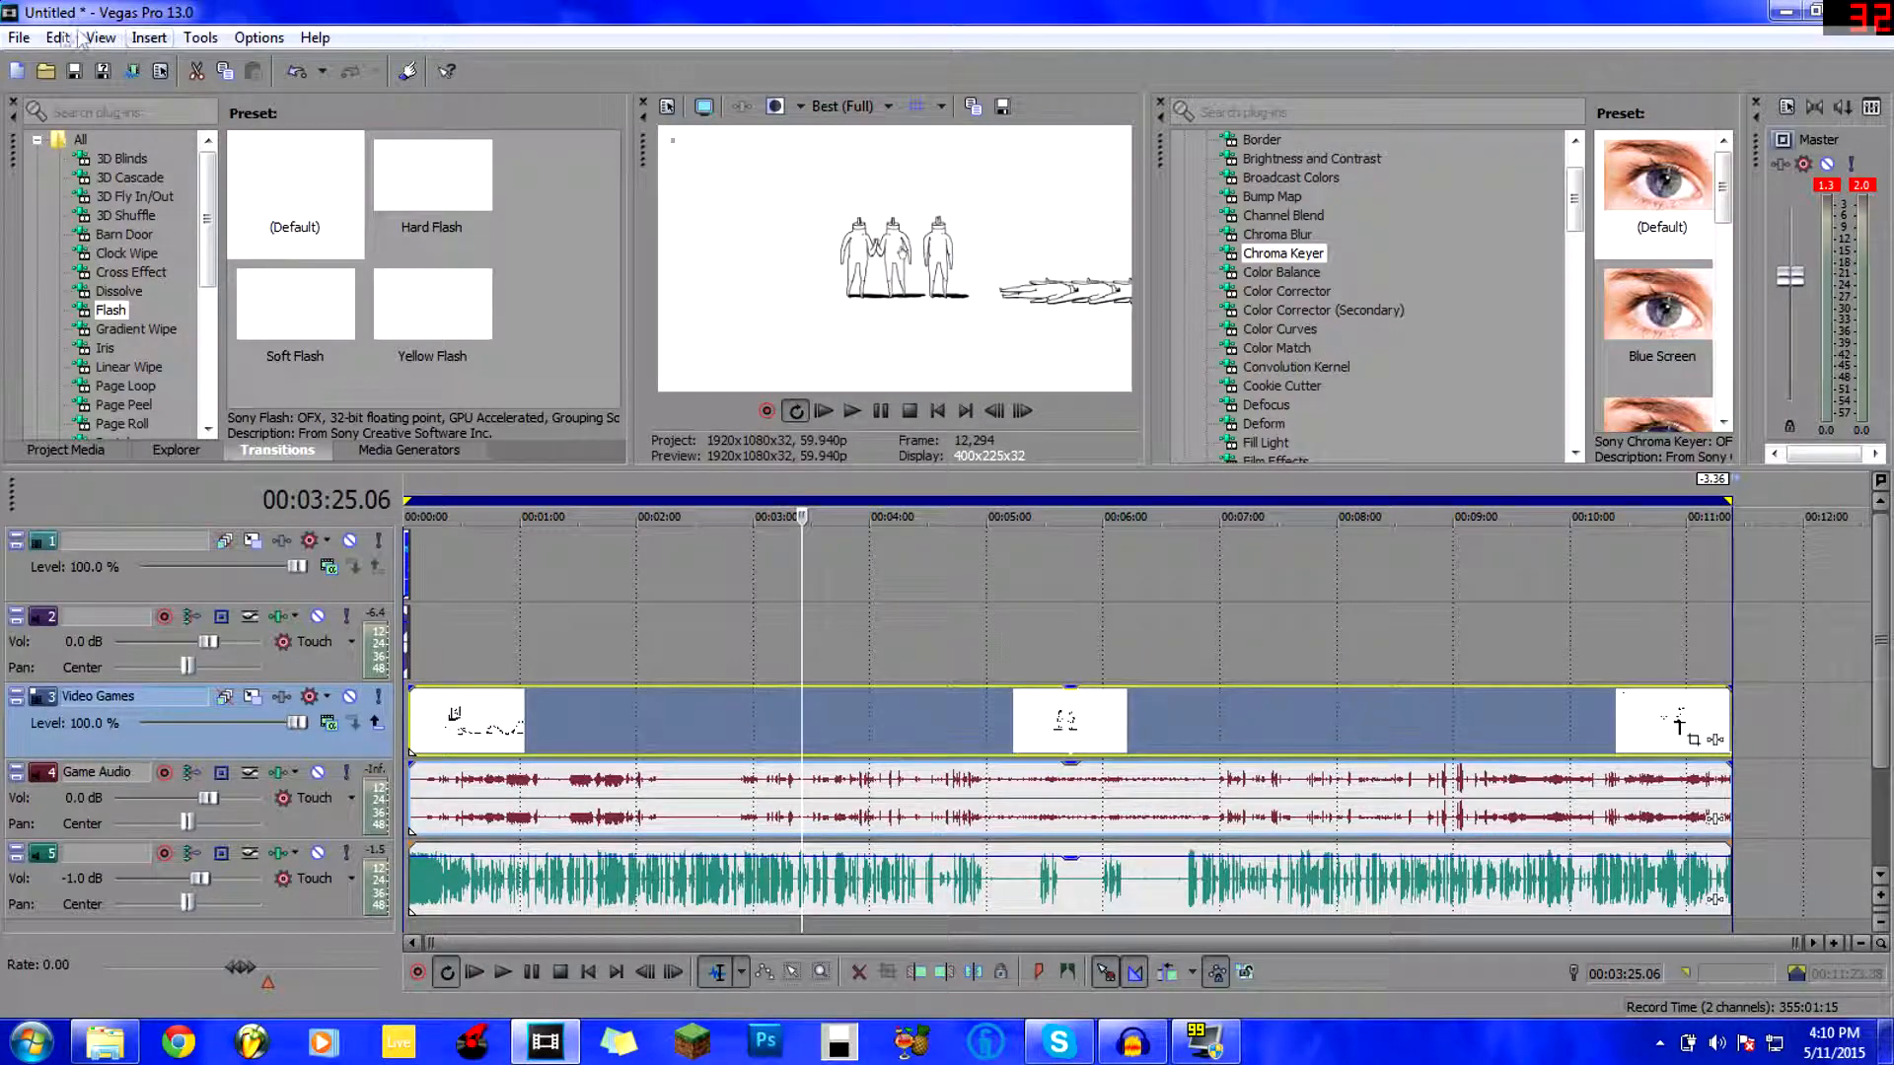
{"action": "left_click", "coordinate": [16, 40]}
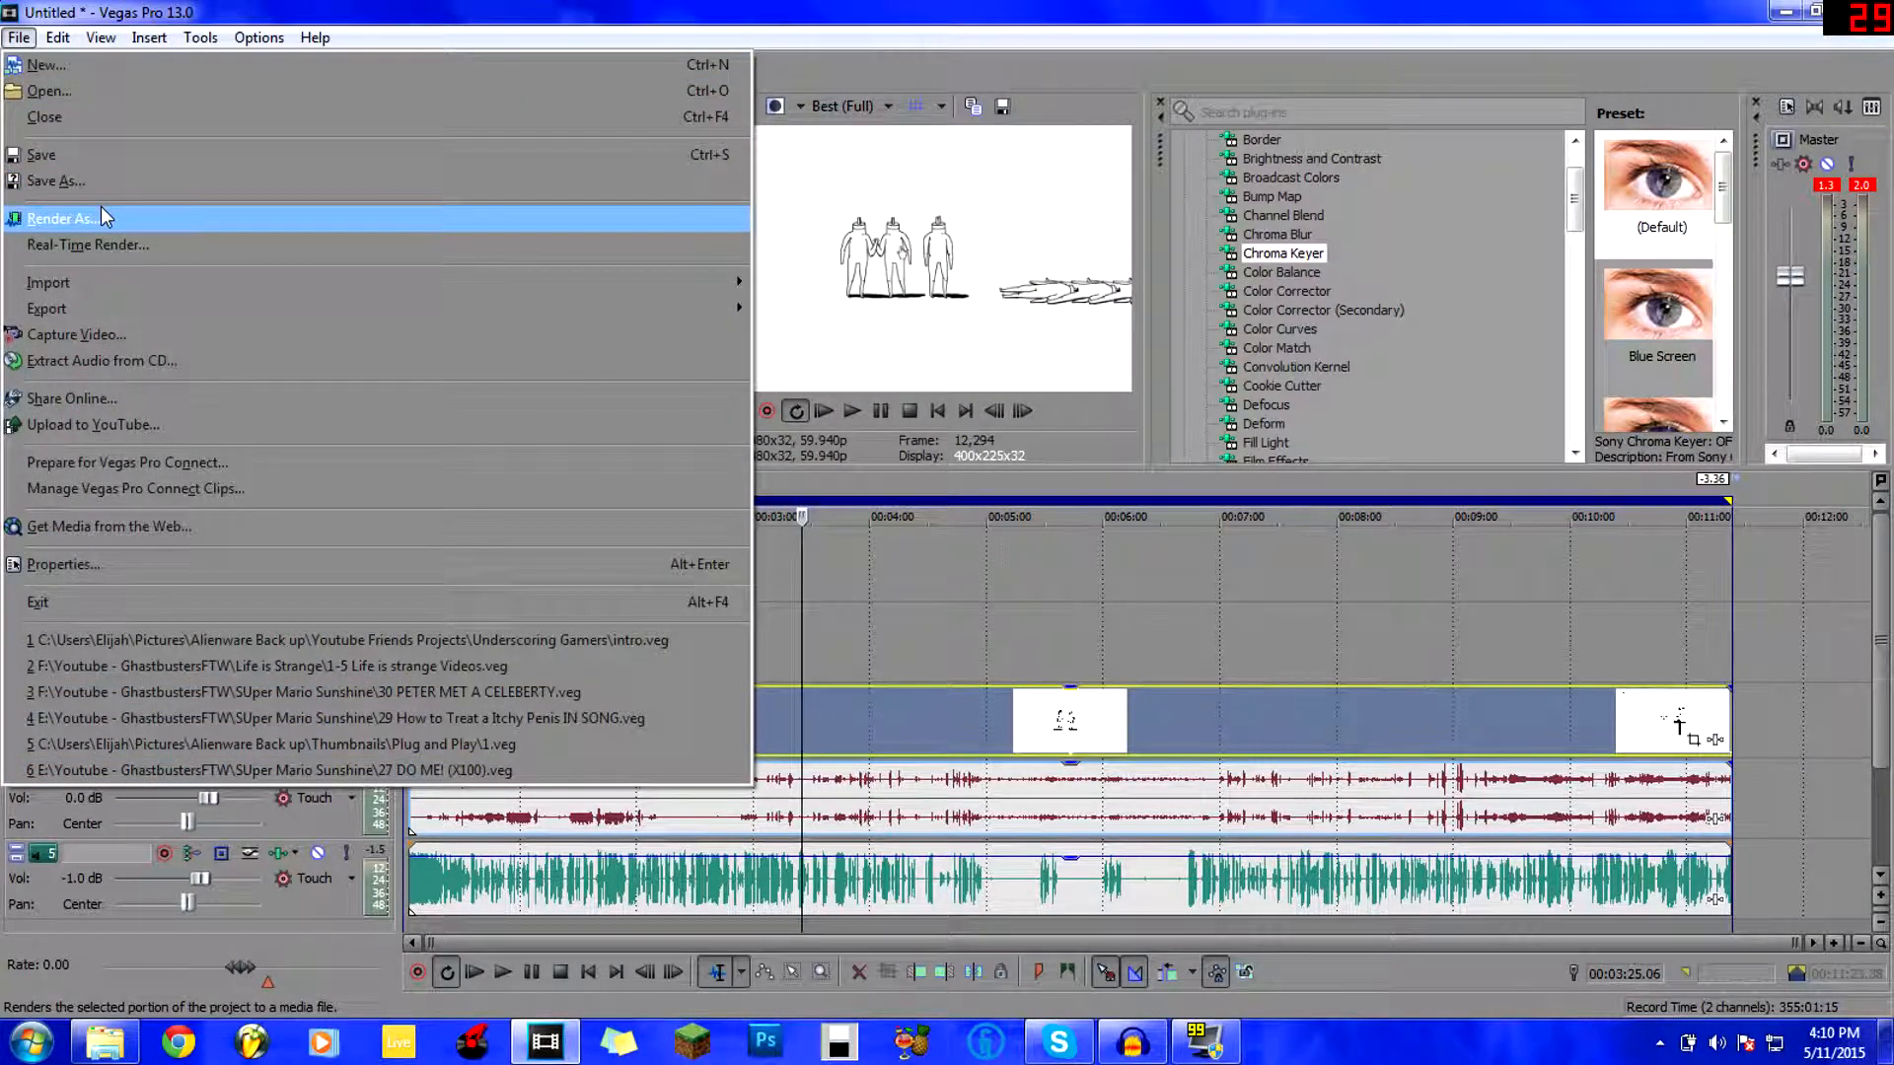
Open Render As with the Sony AVC/MVC YOUTUBE 1080p template, outputting Untitled.mp4.
{"action": "left_click", "coordinate": [104, 217]}
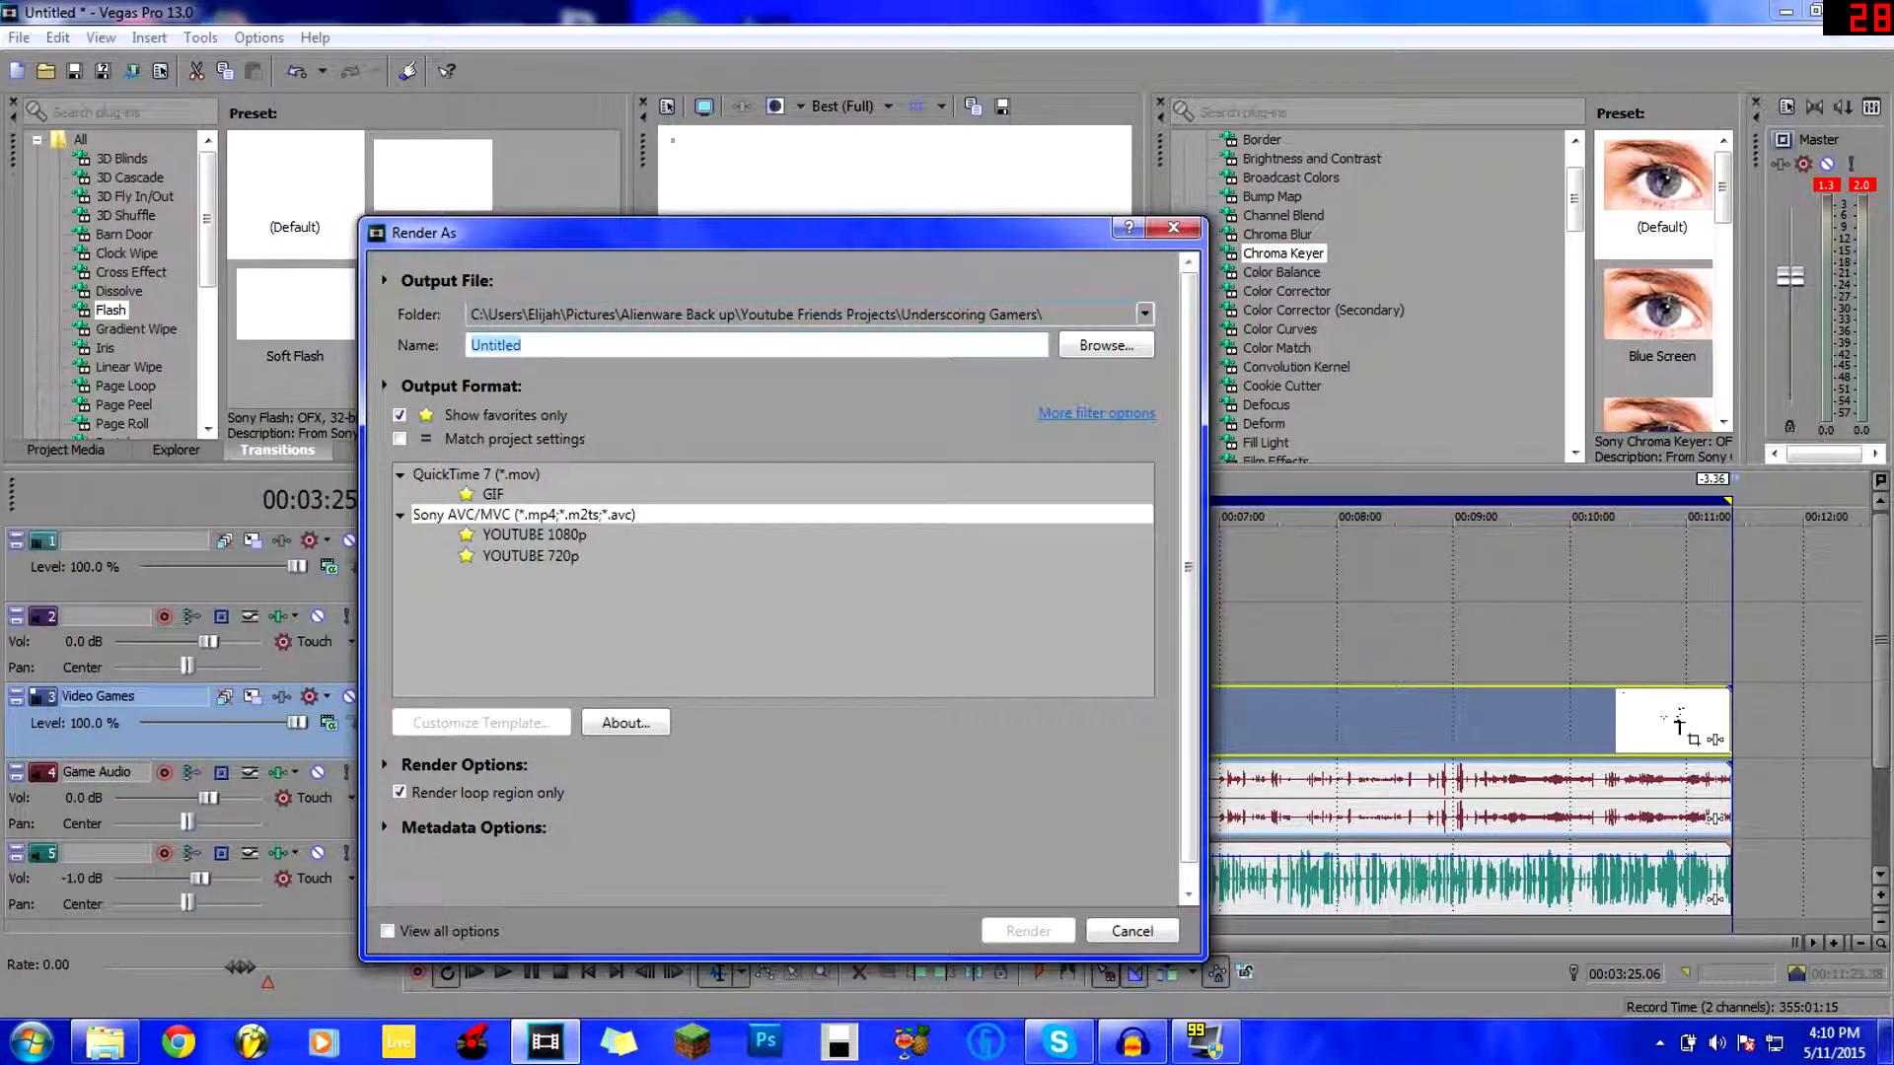
{"action": "left_click", "coordinate": [517, 547]}
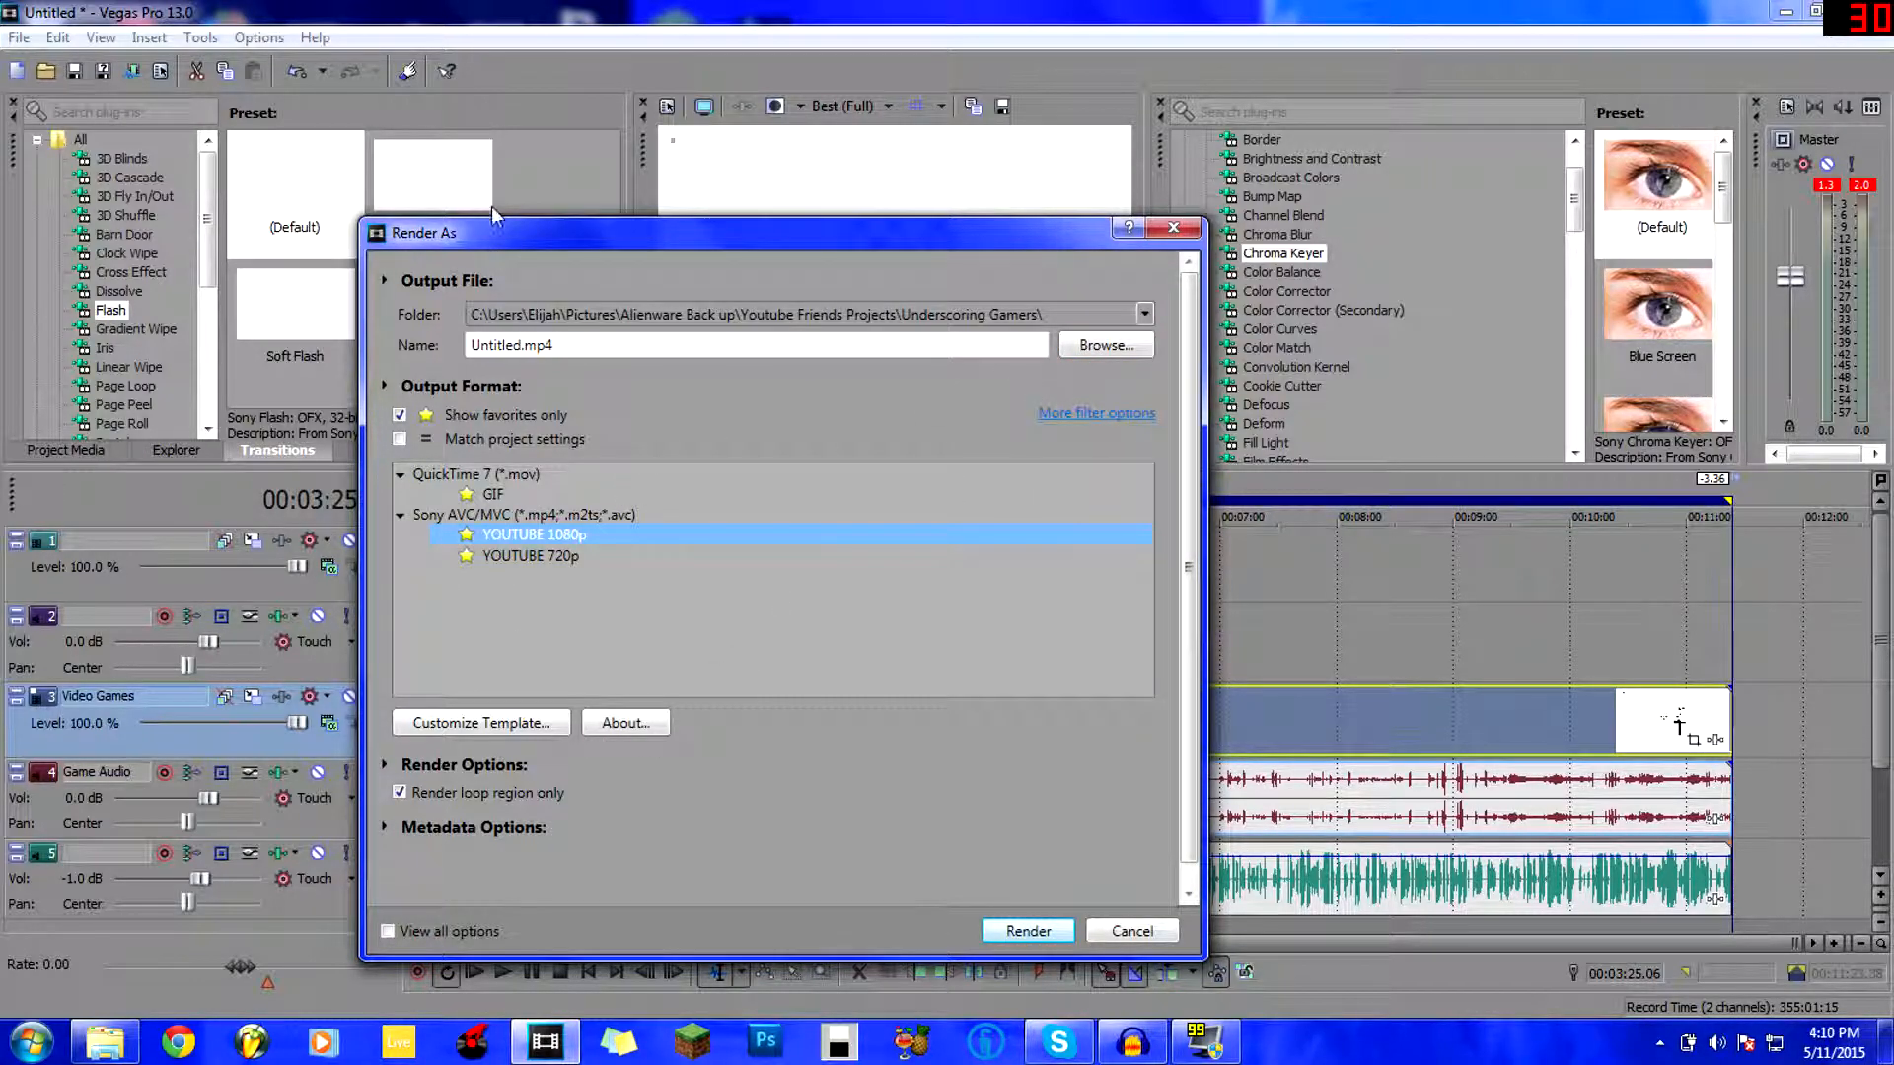
{"action": "left_click_drag", "start_coordinate": [524, 230], "coordinate": [412, 178]}
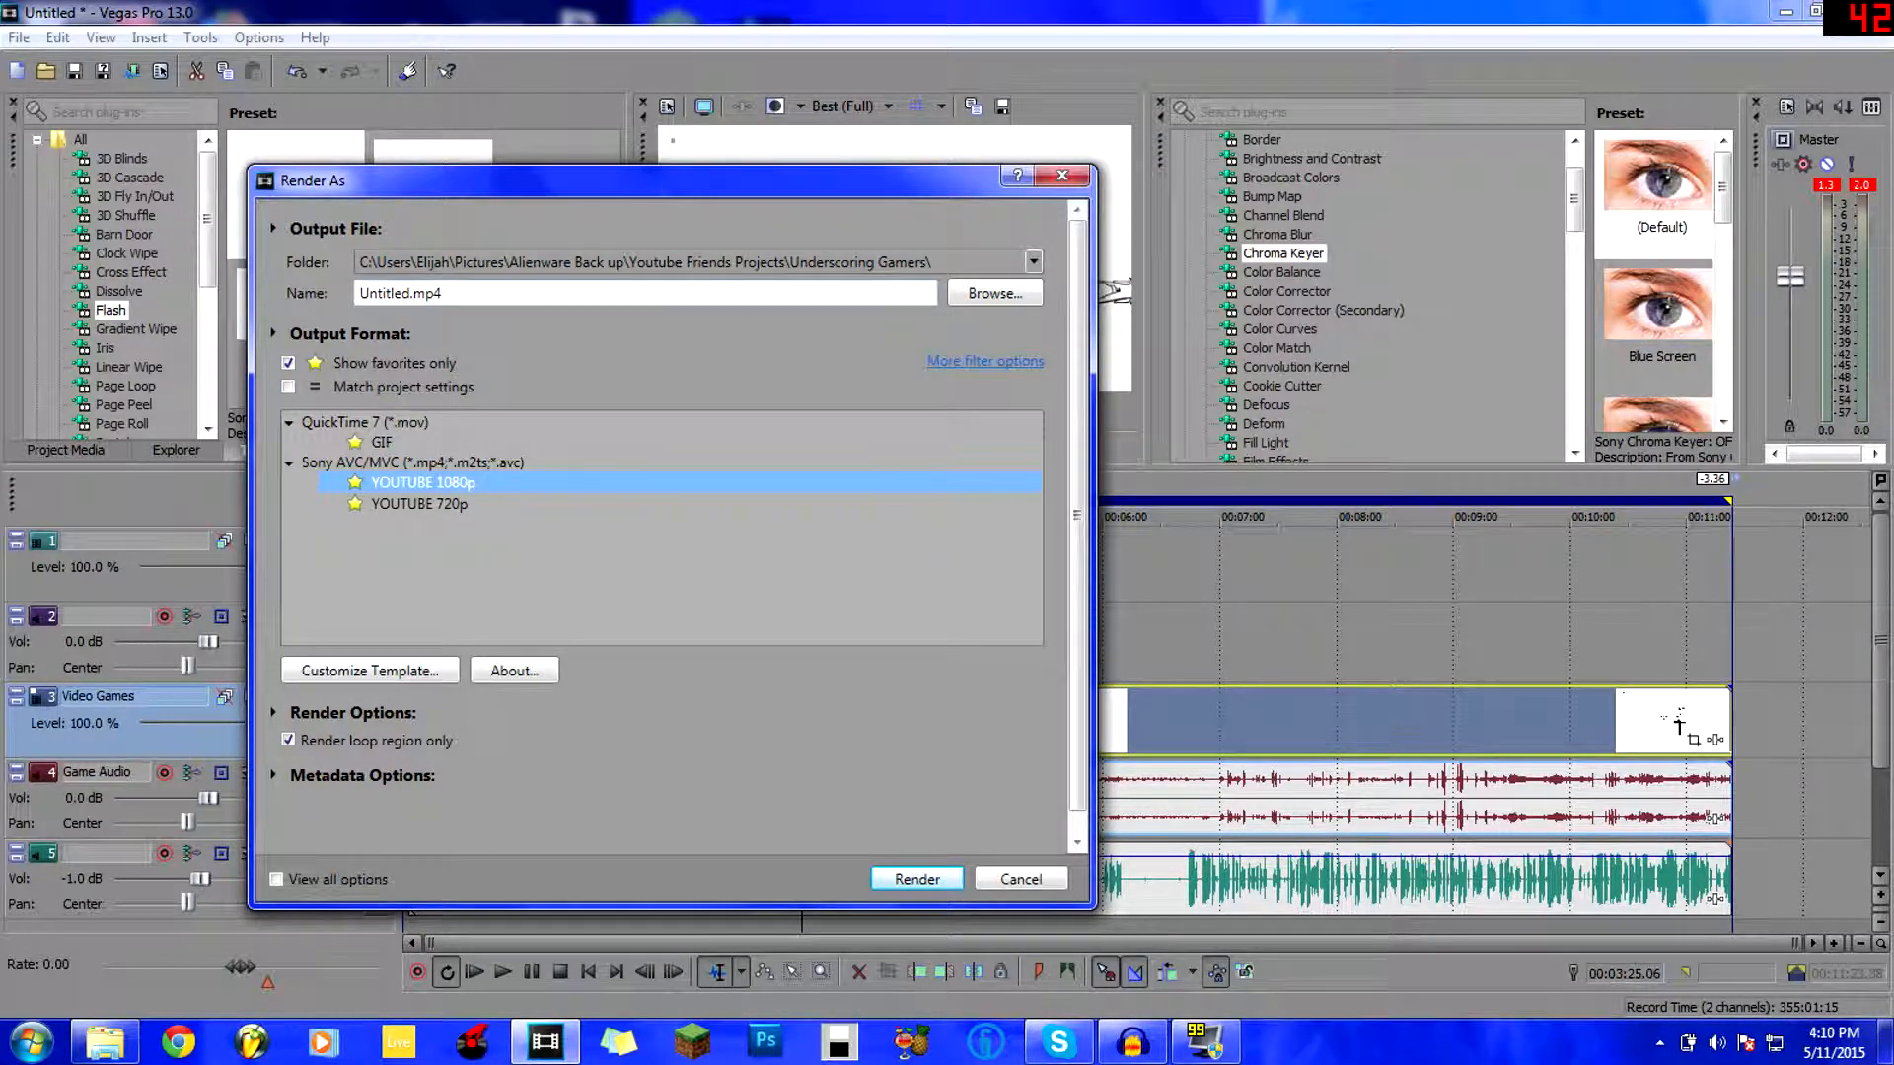
Select the Sony AVC/MVC group and turn off Show favorites only to list all formats.
{"action": "left_click", "coordinate": [410, 293]}
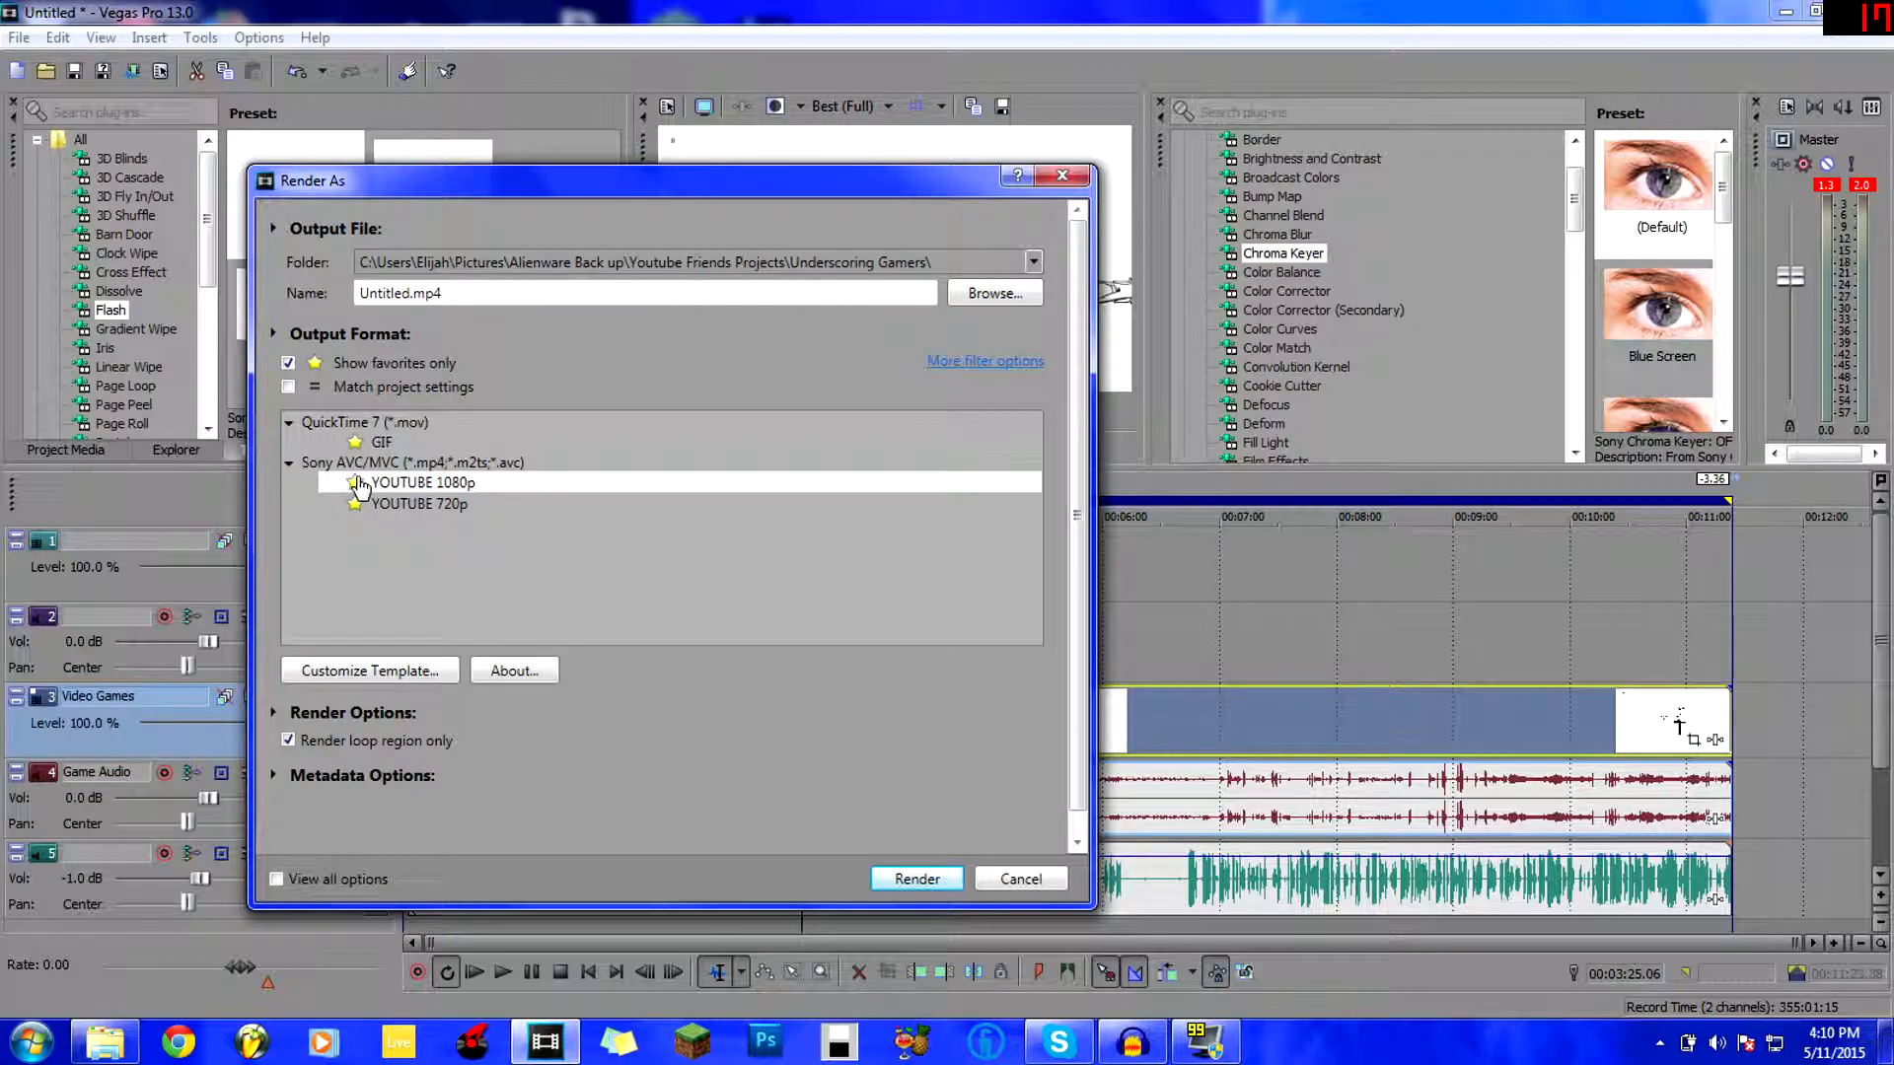
{"action": "left_click", "coordinate": [288, 462]}
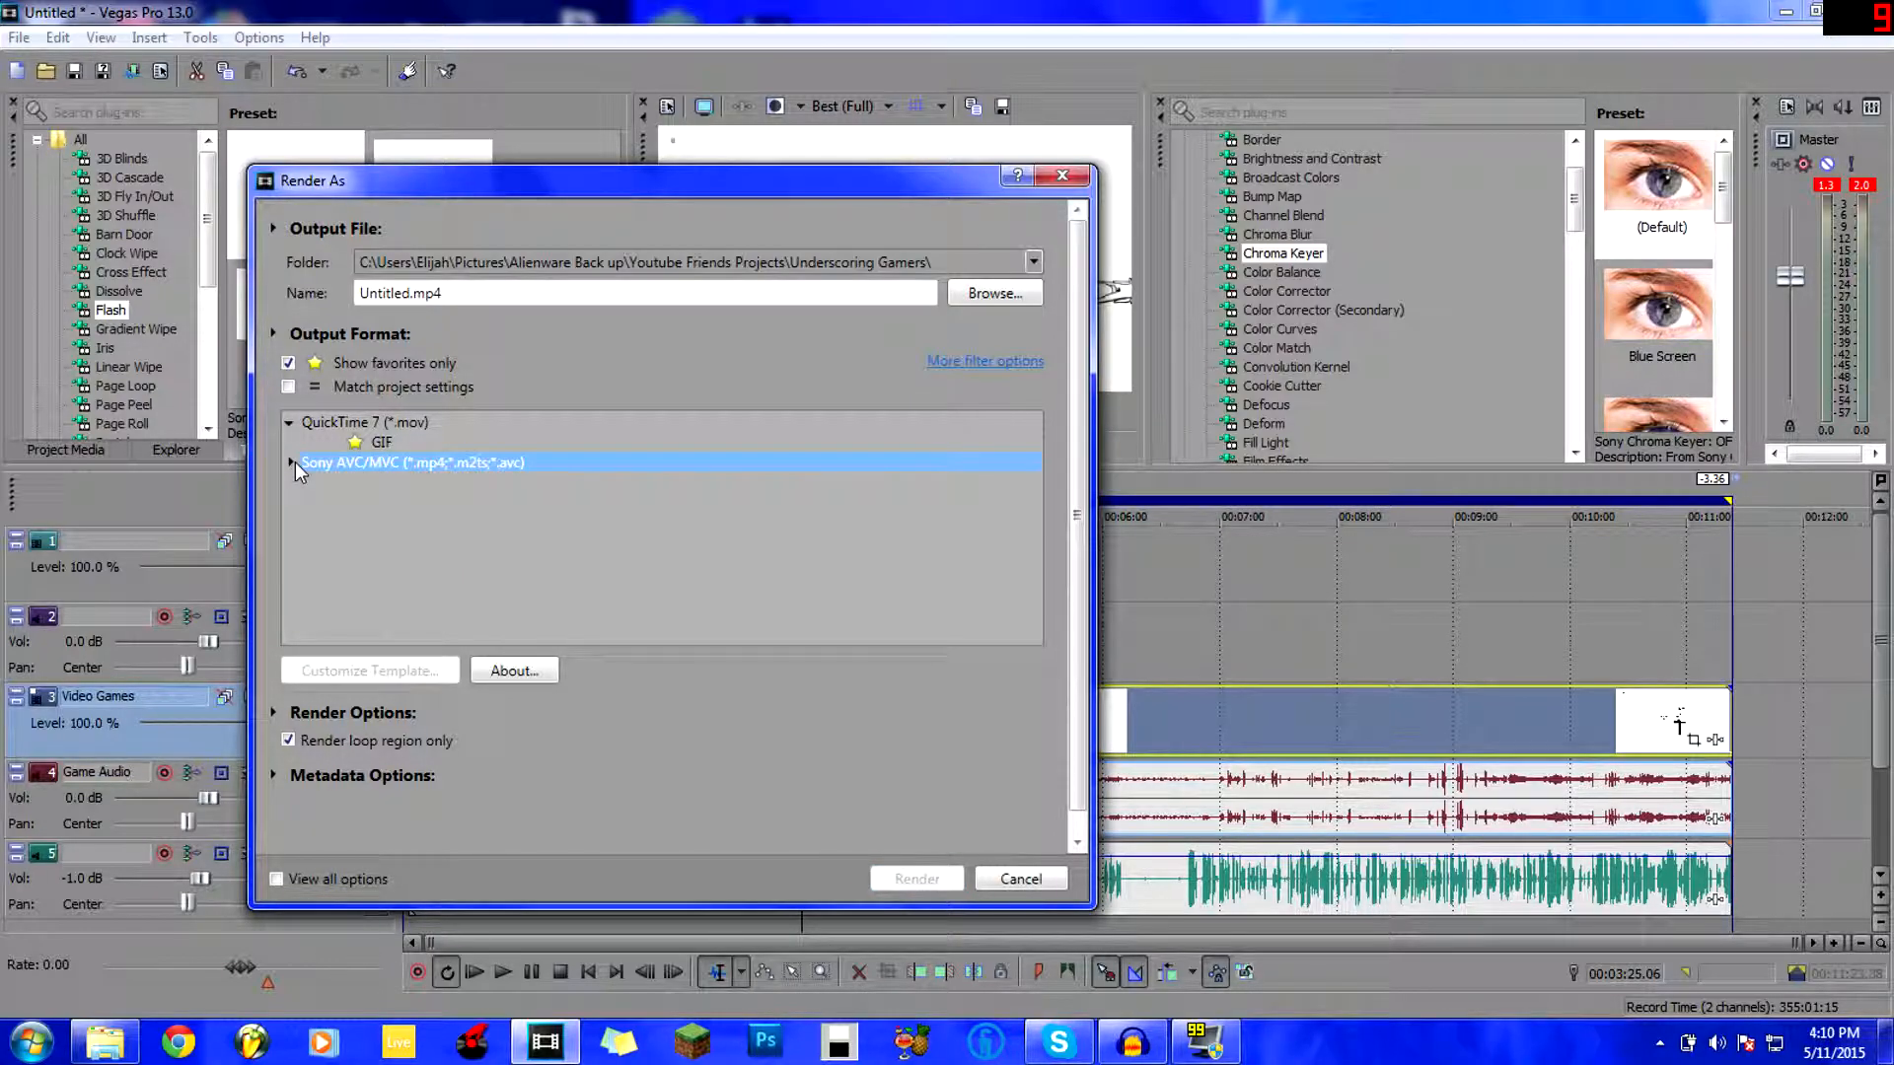
{"action": "left_click", "coordinate": [288, 387]}
{"action": "left_click", "coordinate": [288, 387]}
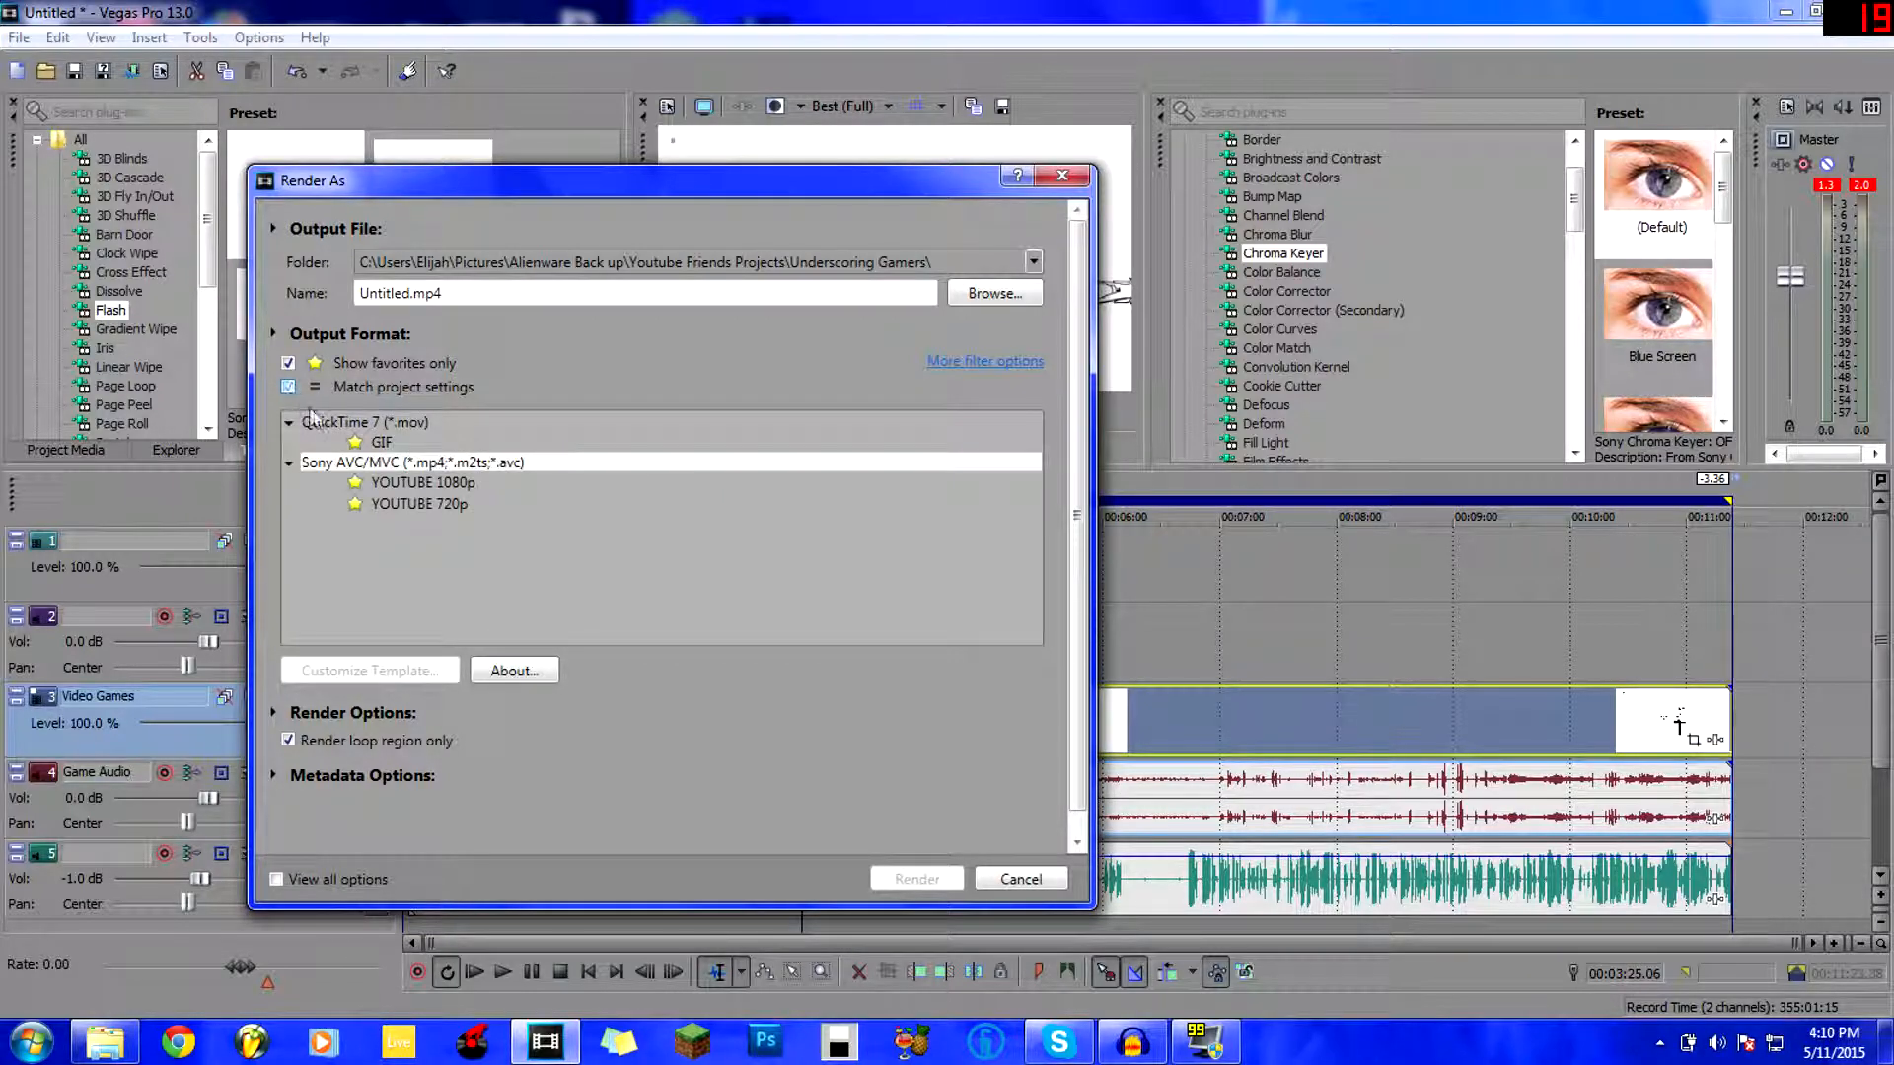
{"action": "left_click", "coordinate": [288, 363]}
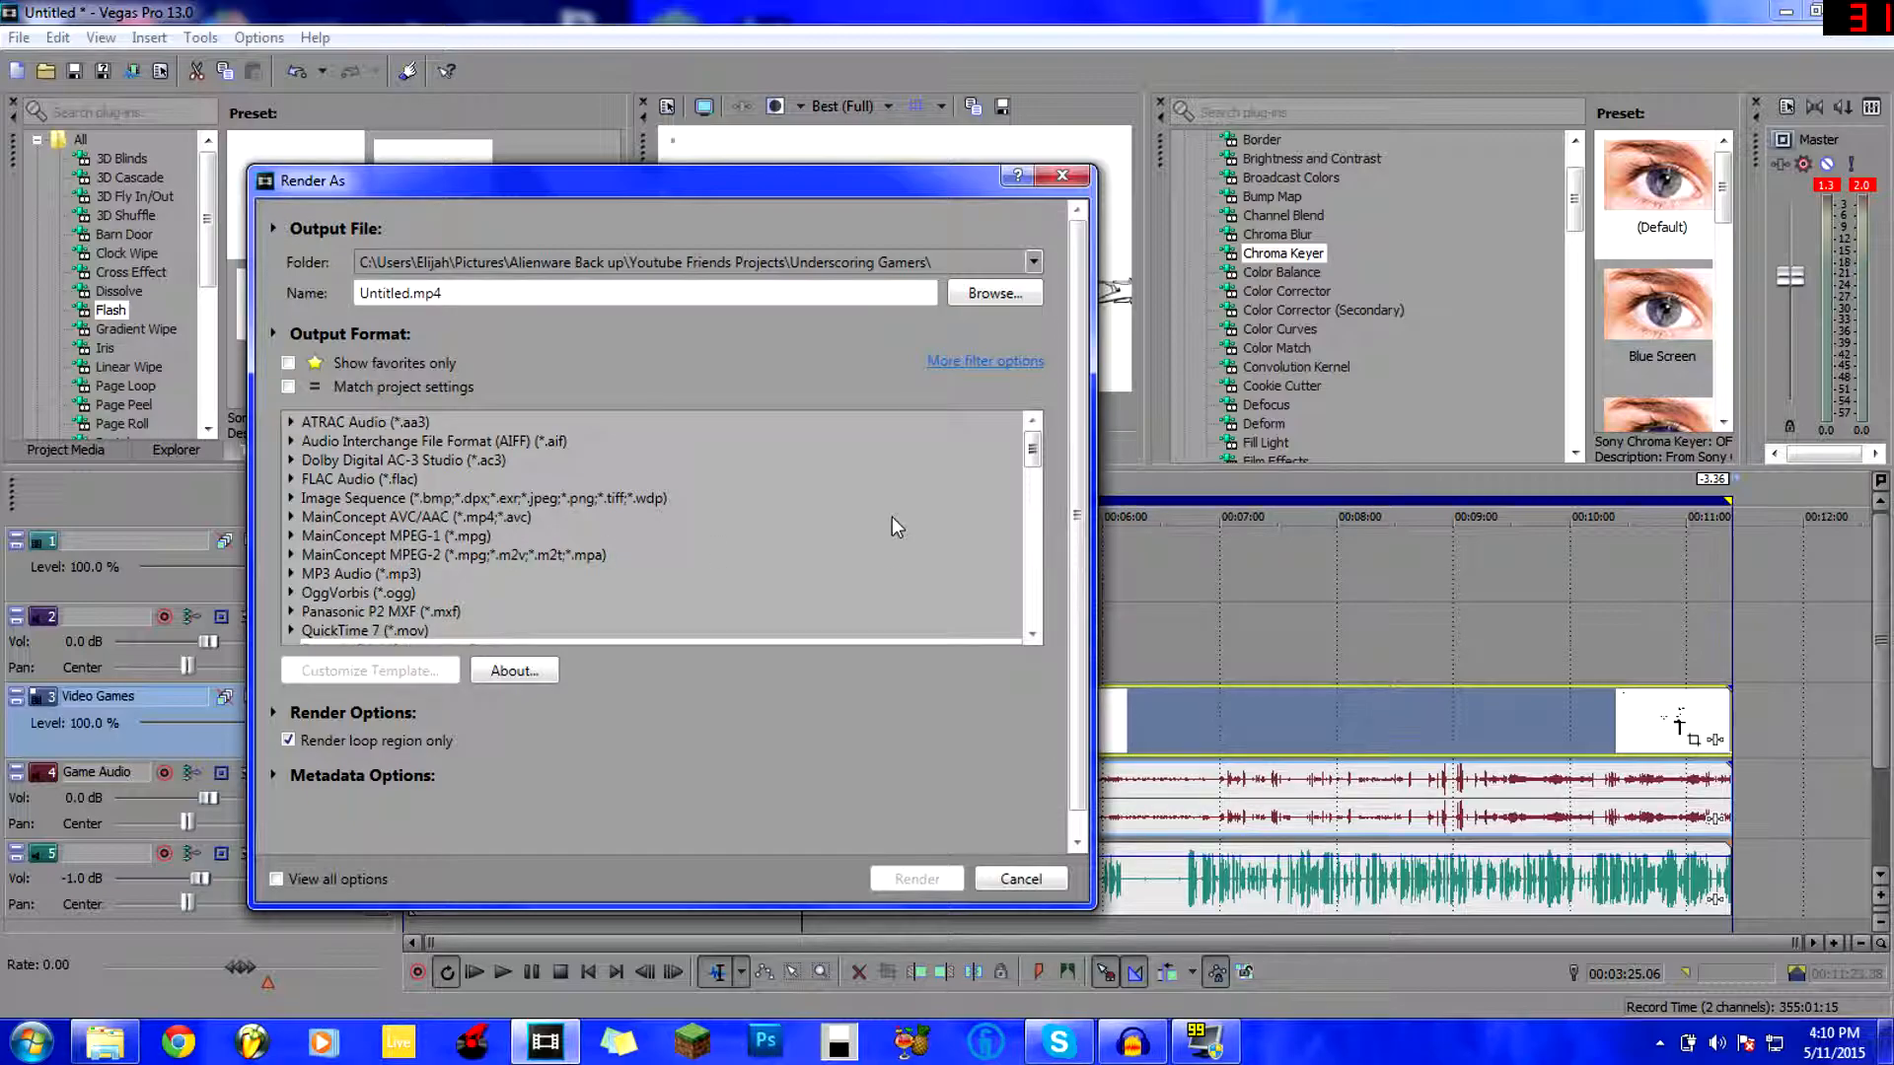
Expand Sony AVC/MVC and select the Internet 1280x720-30p template.
{"action": "left_click_drag", "start_coordinate": [1029, 447], "coordinate": [1032, 467]}
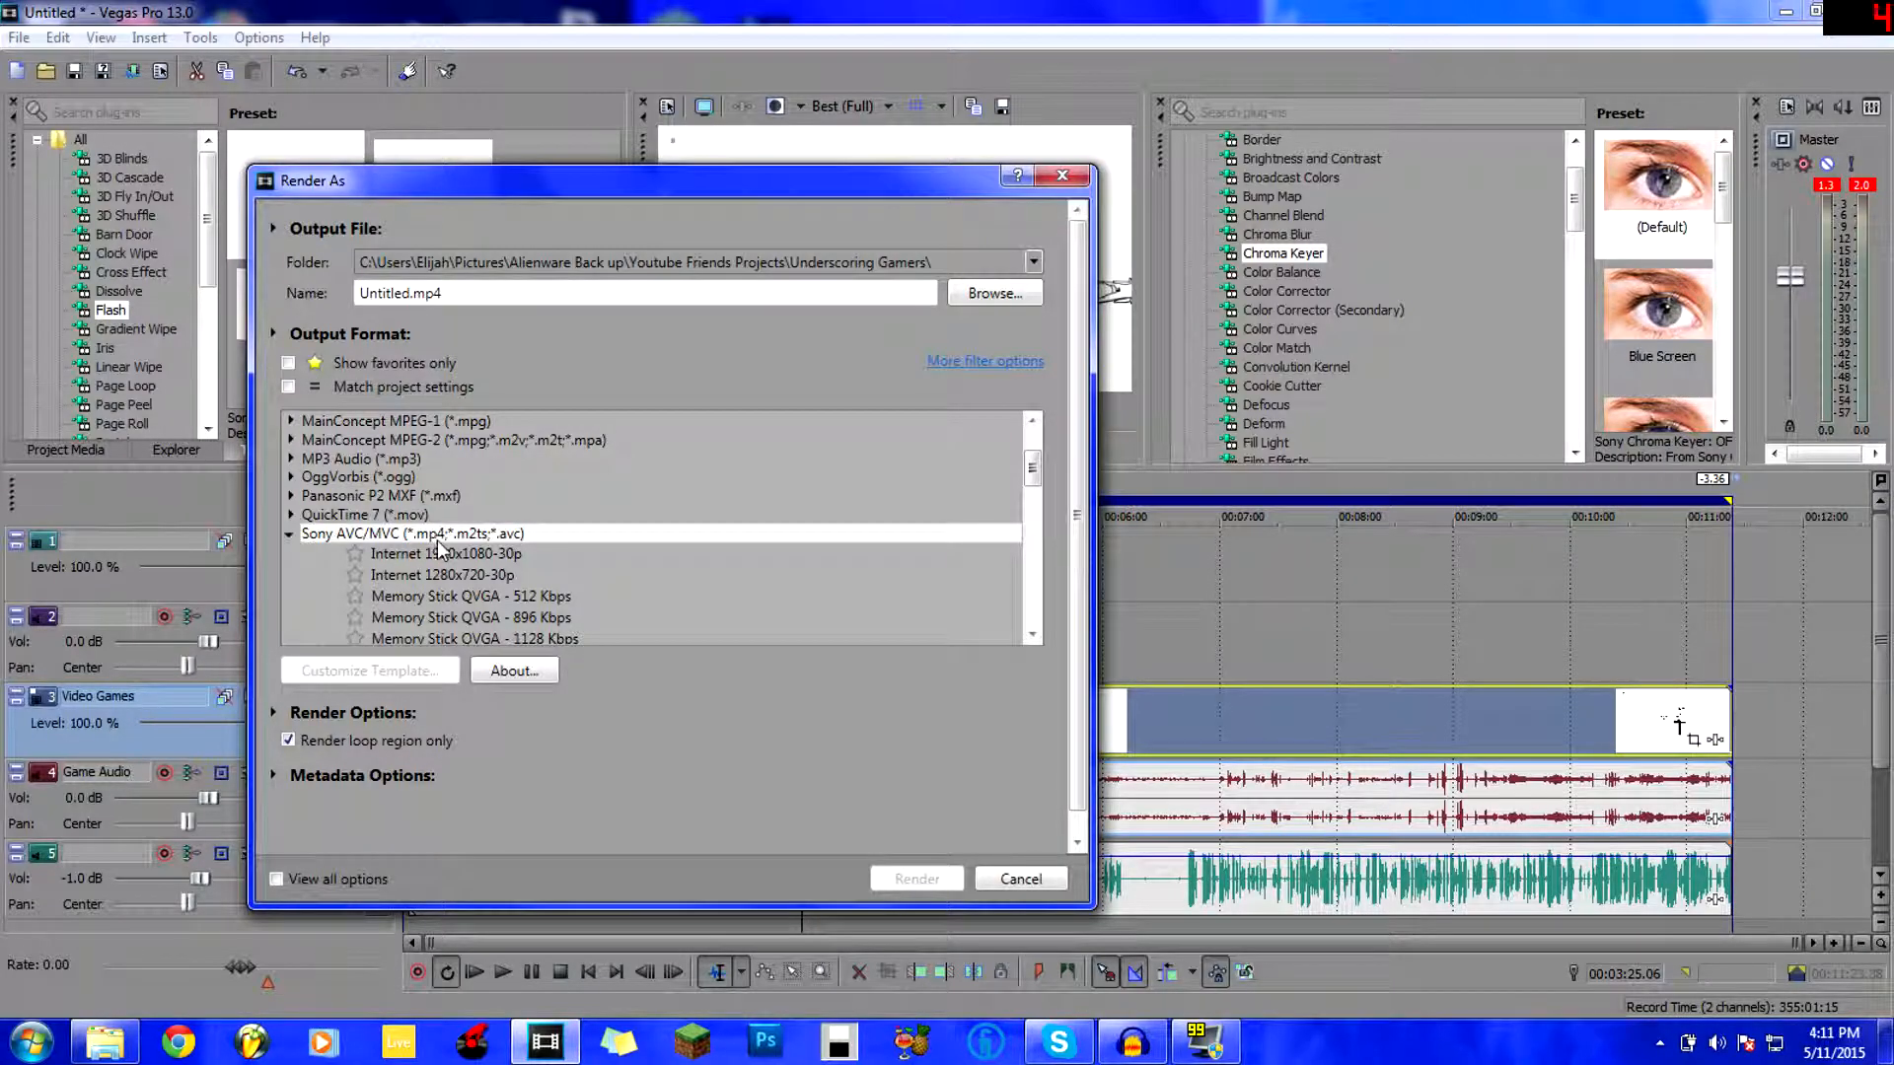
{"action": "left_click", "coordinate": [463, 574]}
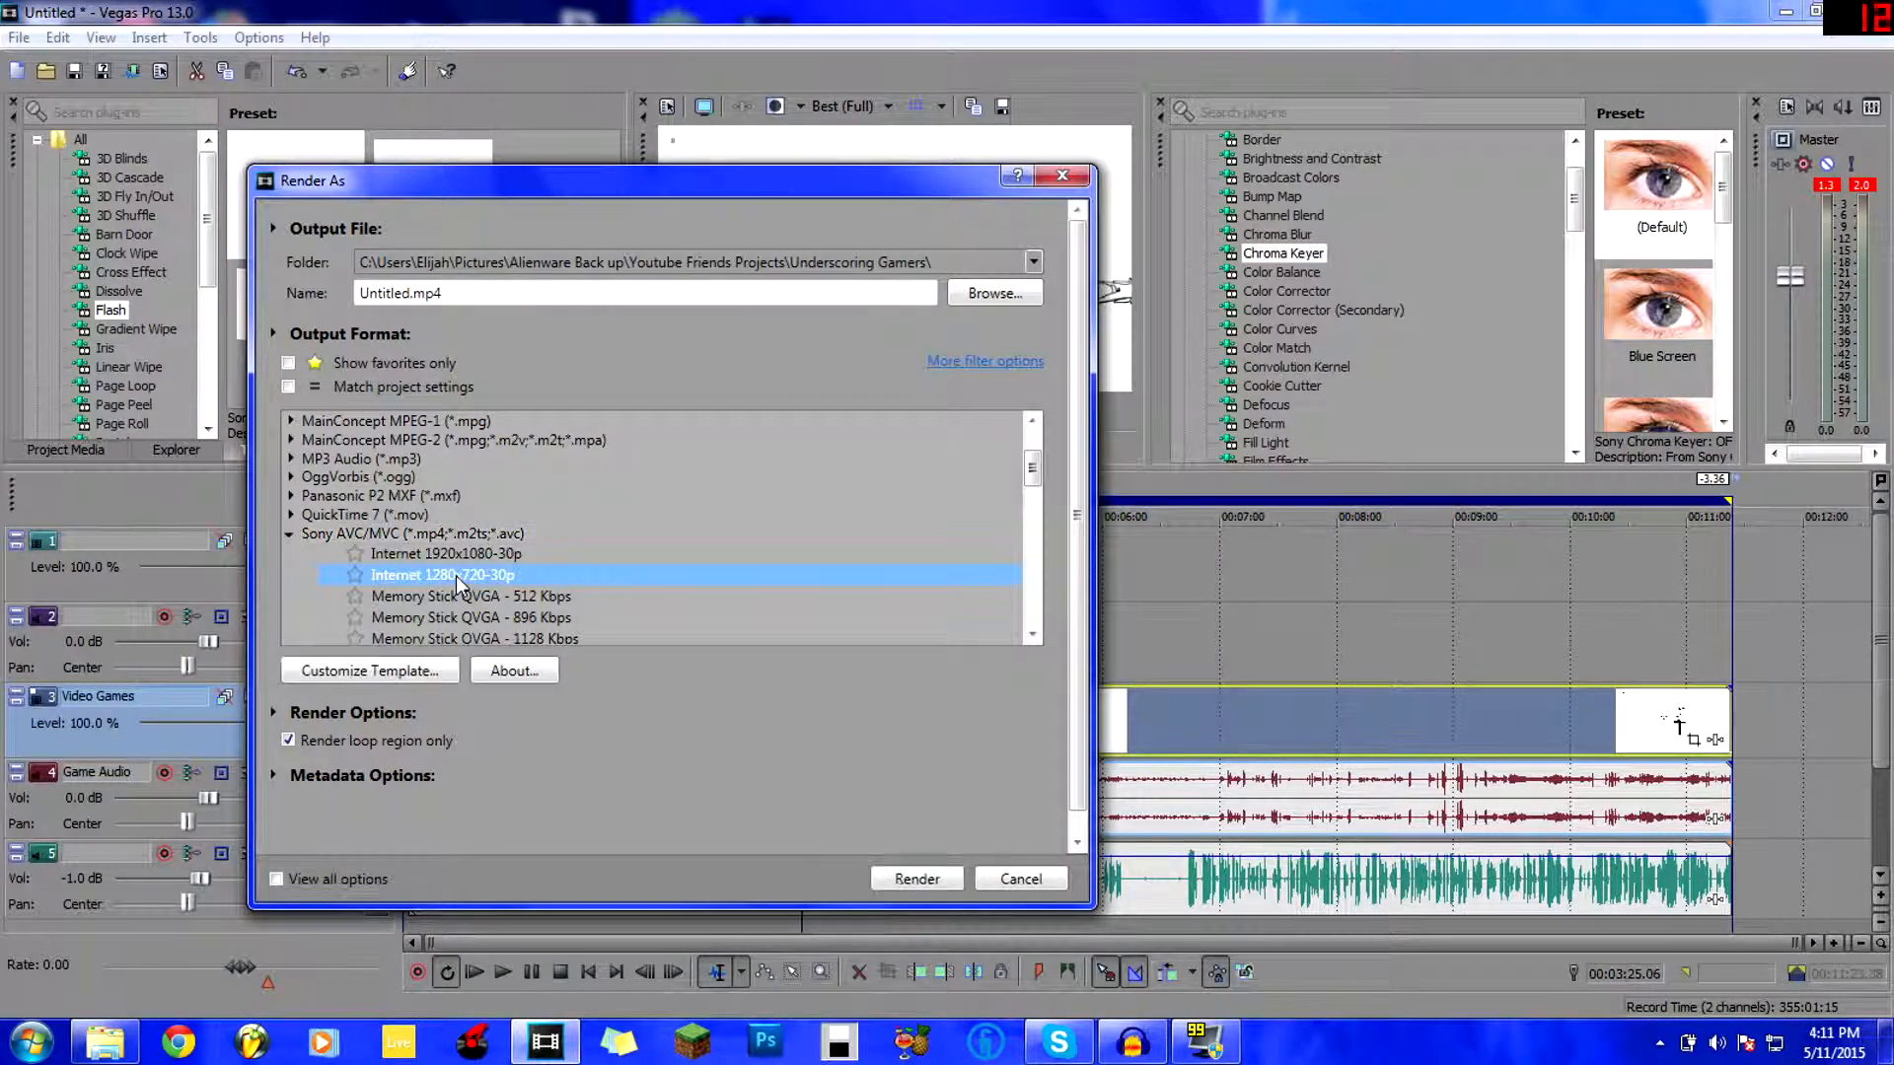
{"action": "left_click", "coordinate": [392, 532]}
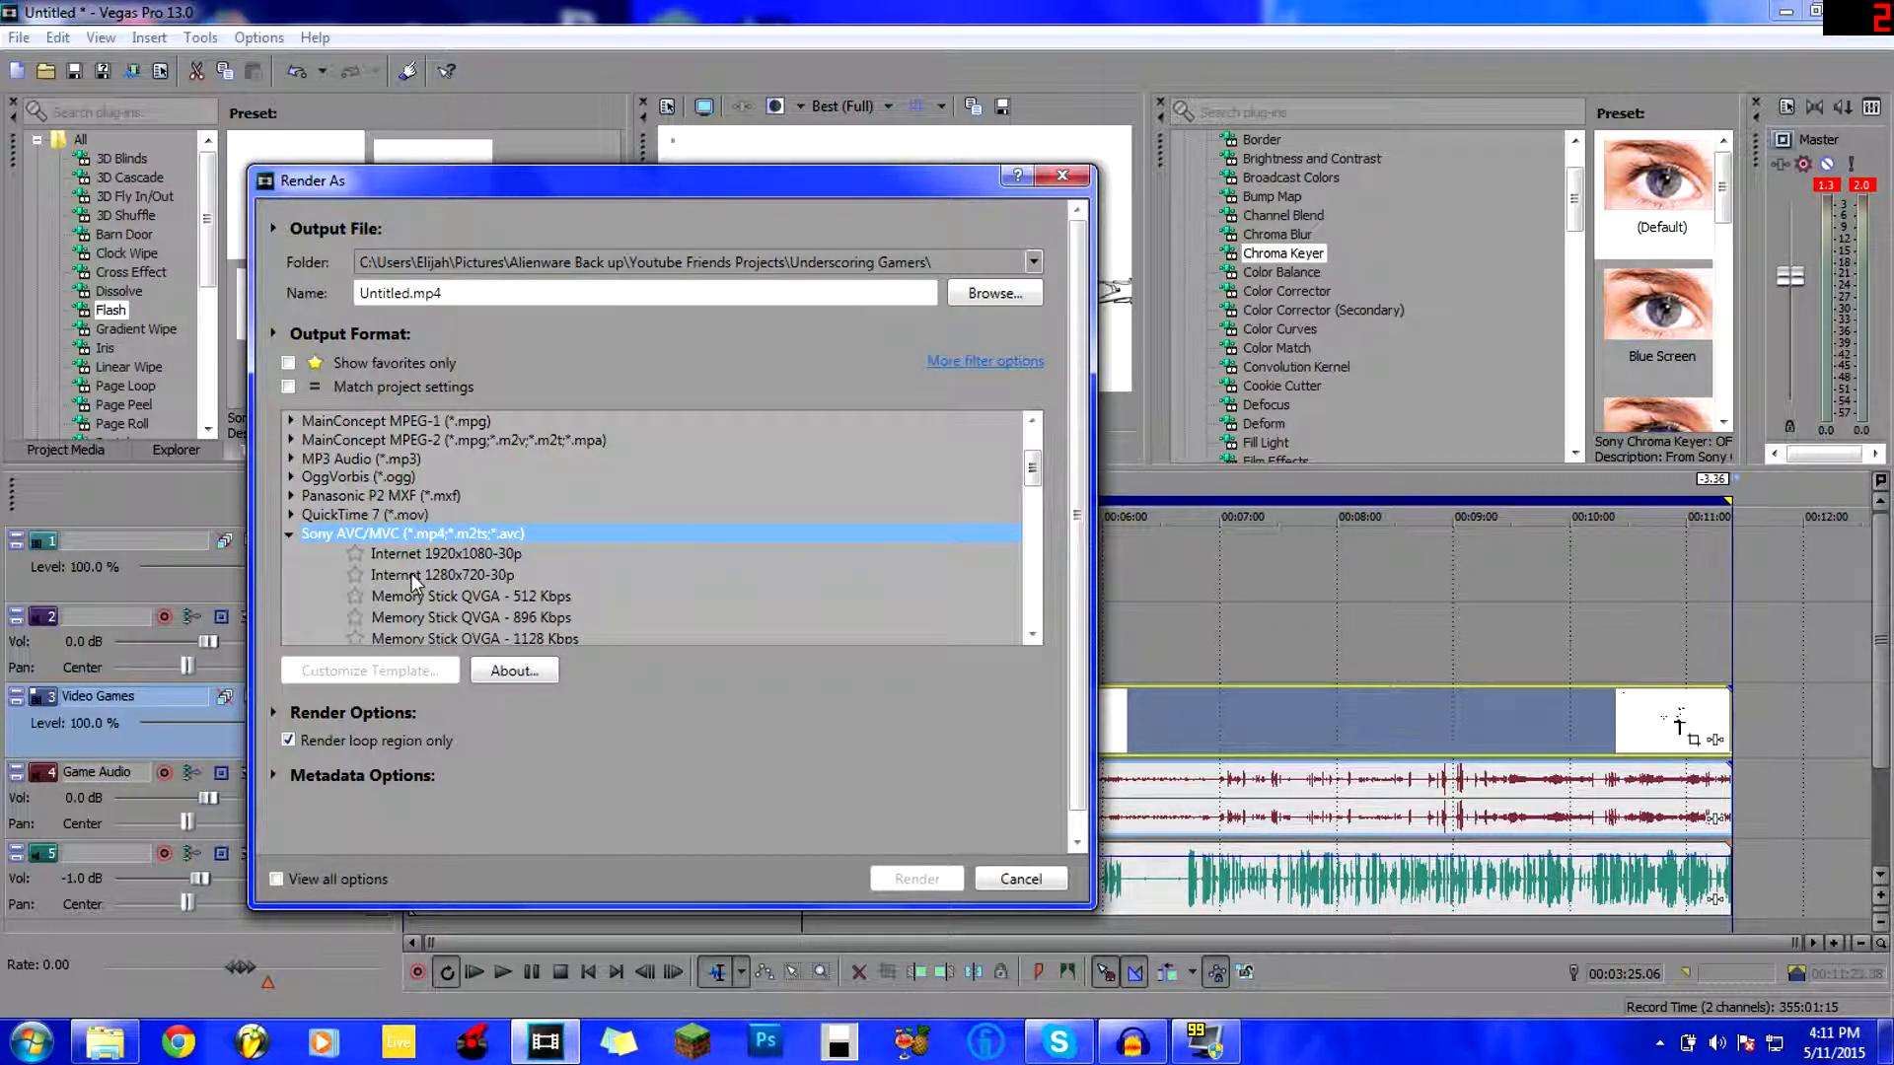
{"action": "left_click", "coordinate": [411, 572]}
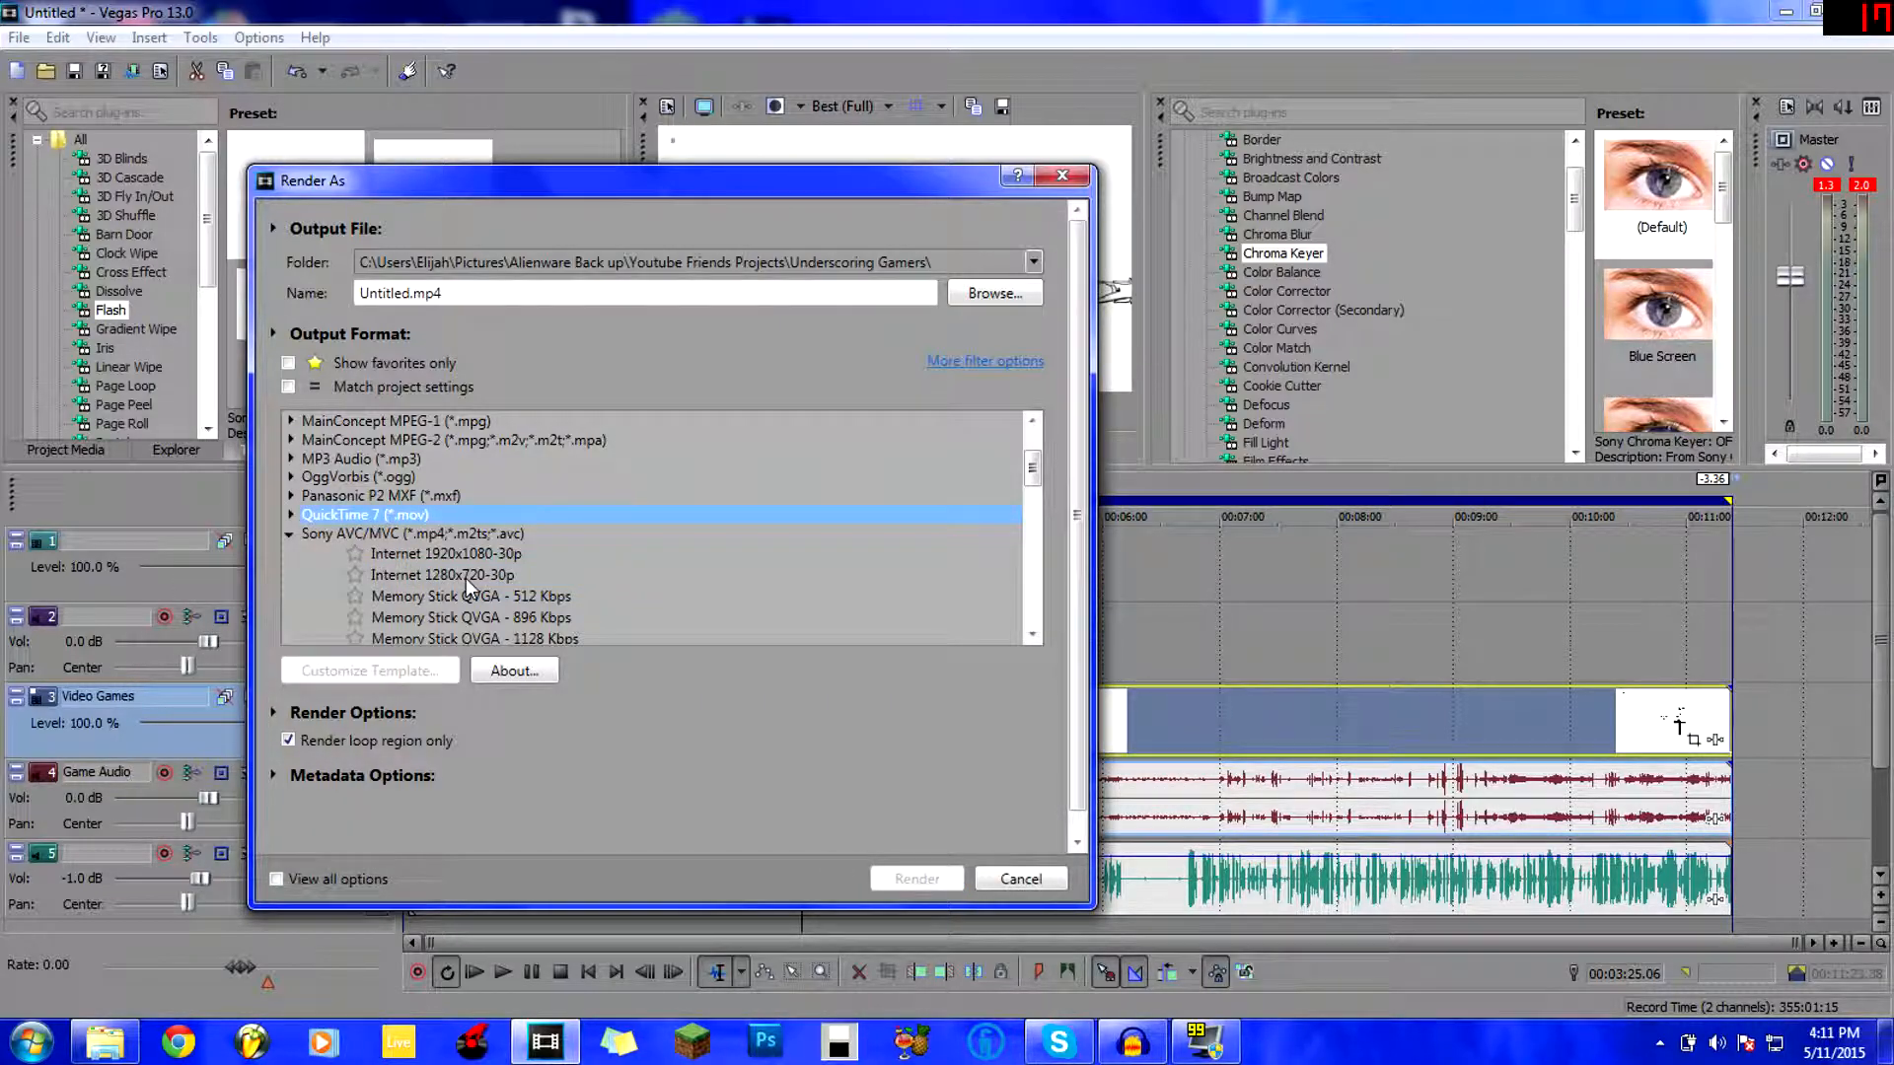
{"action": "scroll", "coordinate": [378, 533], "scroll_direction": "down", "scroll_amount": 1}
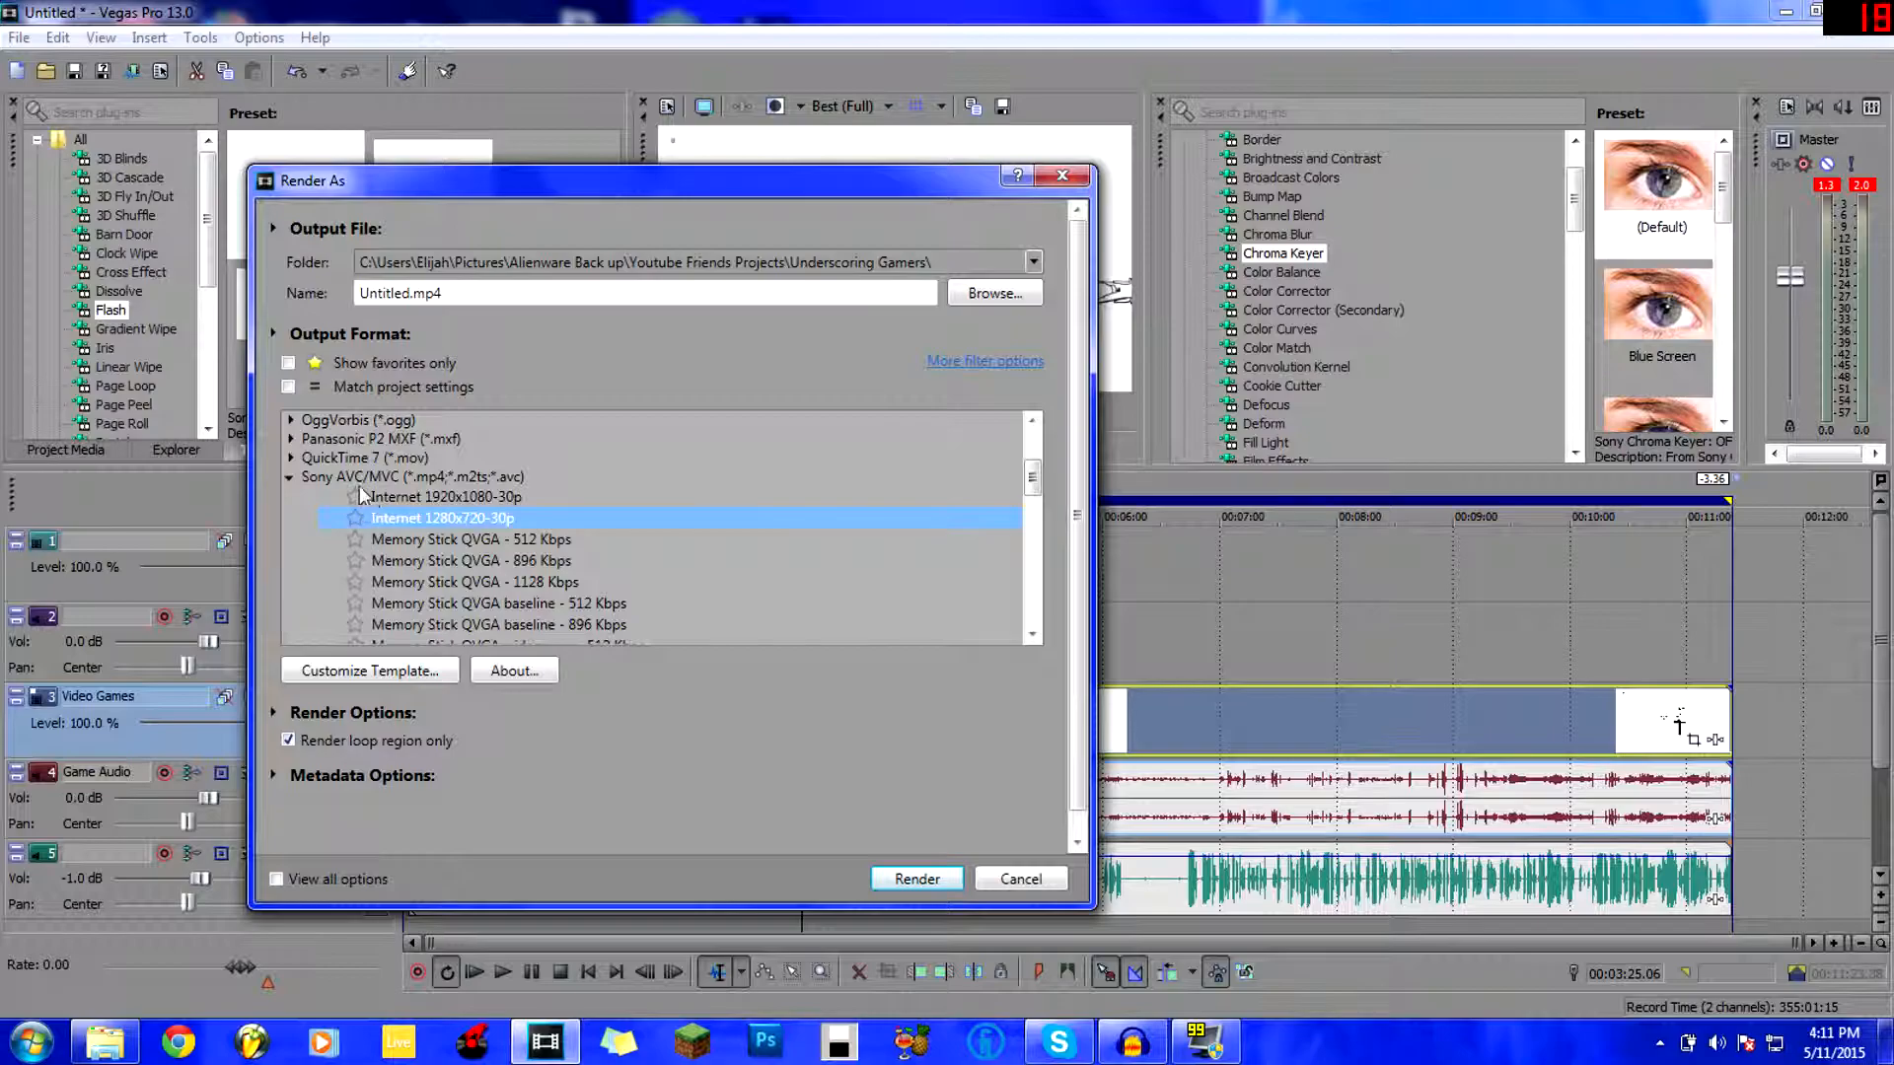
{"action": "left_click", "coordinate": [316, 481]}
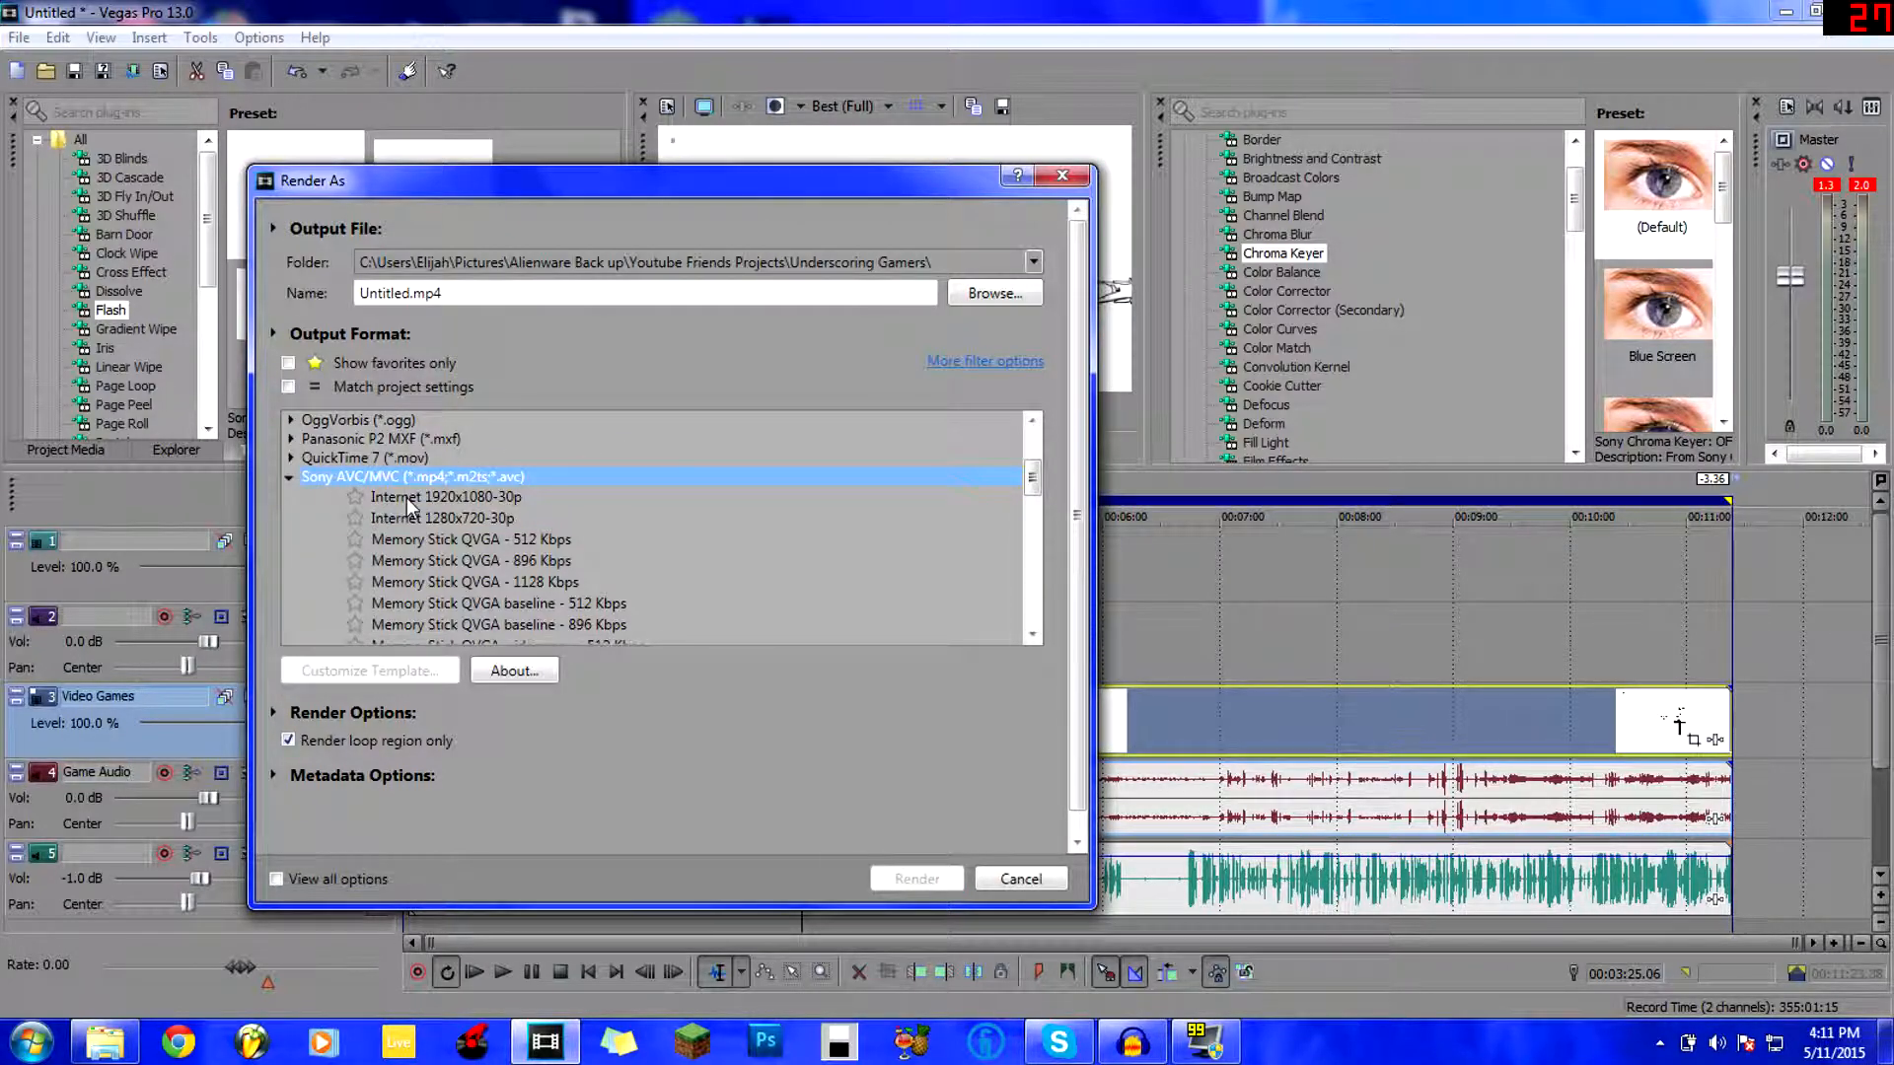
{"action": "left_click", "coordinate": [430, 524]}
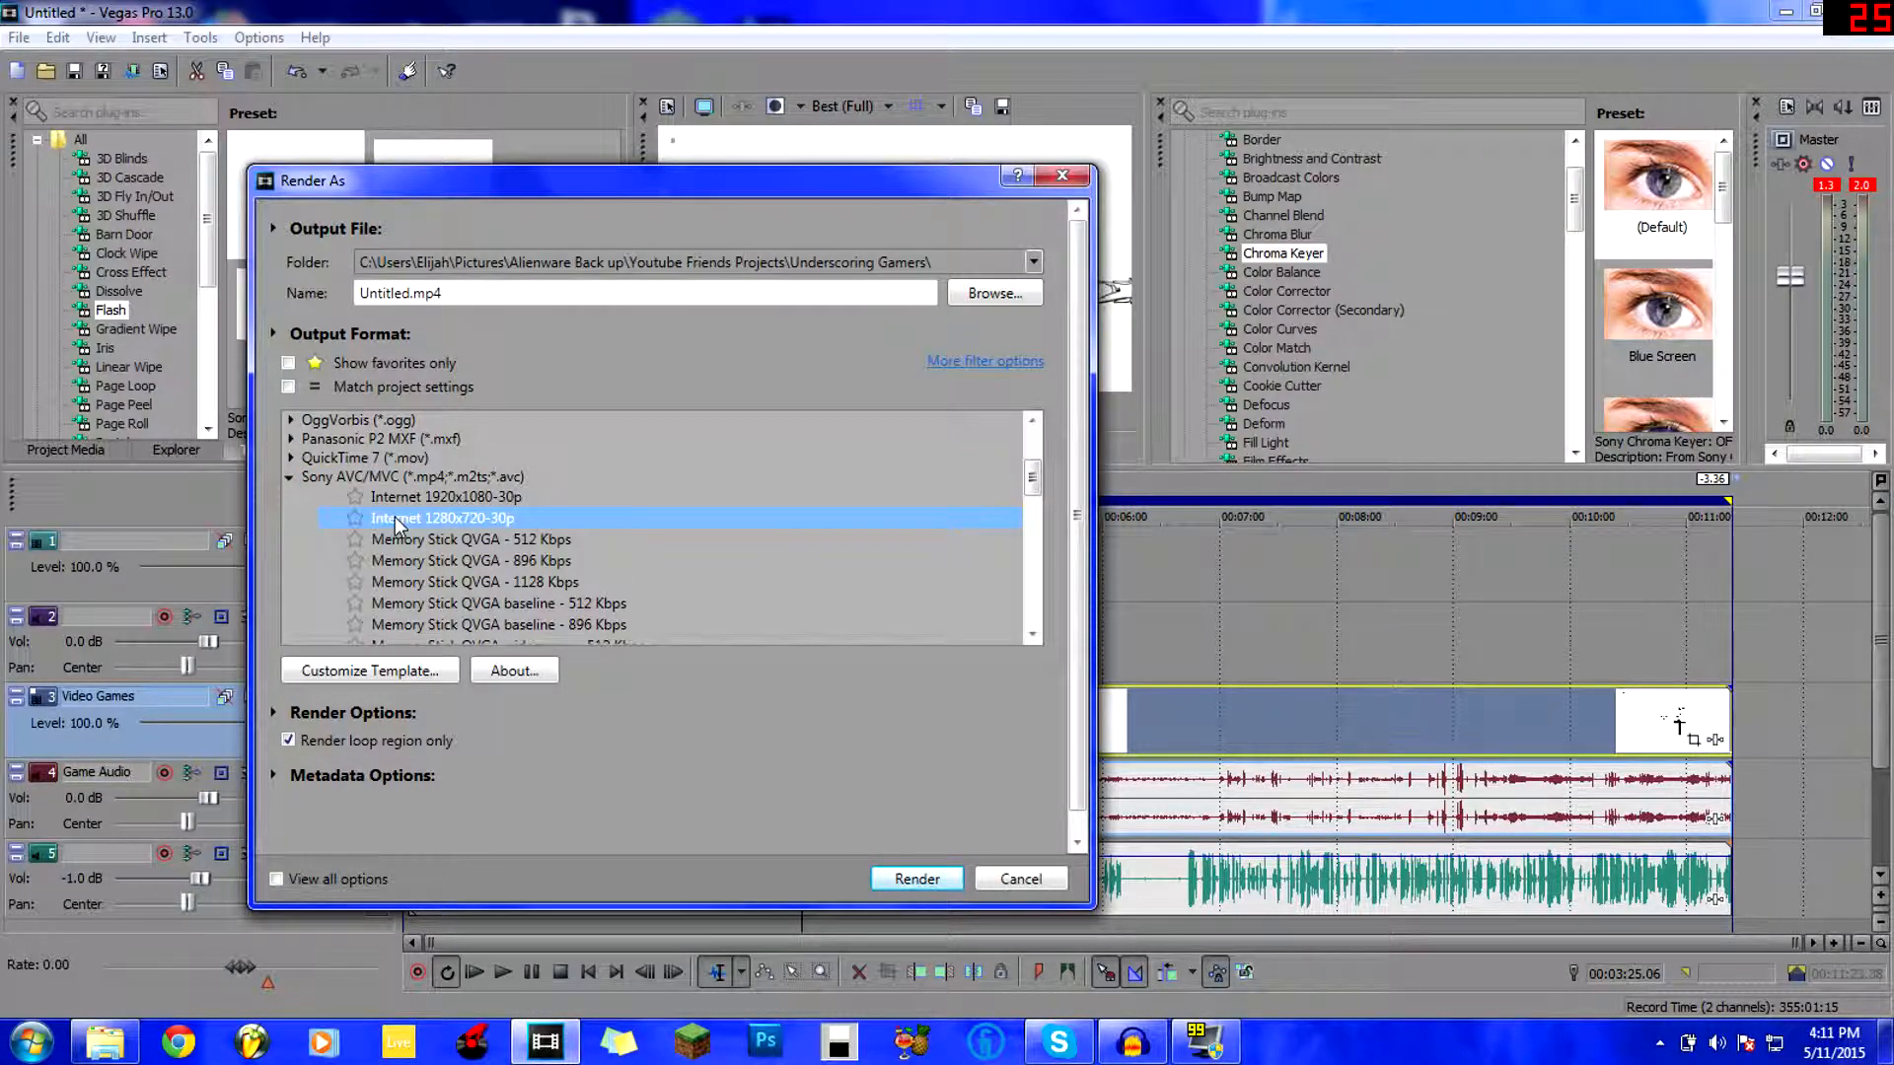
Mark the YOUTUBE 1080p 59.94FPS template as a favourite.
{"action": "scroll", "coordinate": [406, 518], "scroll_direction": "down", "scroll_amount": 6}
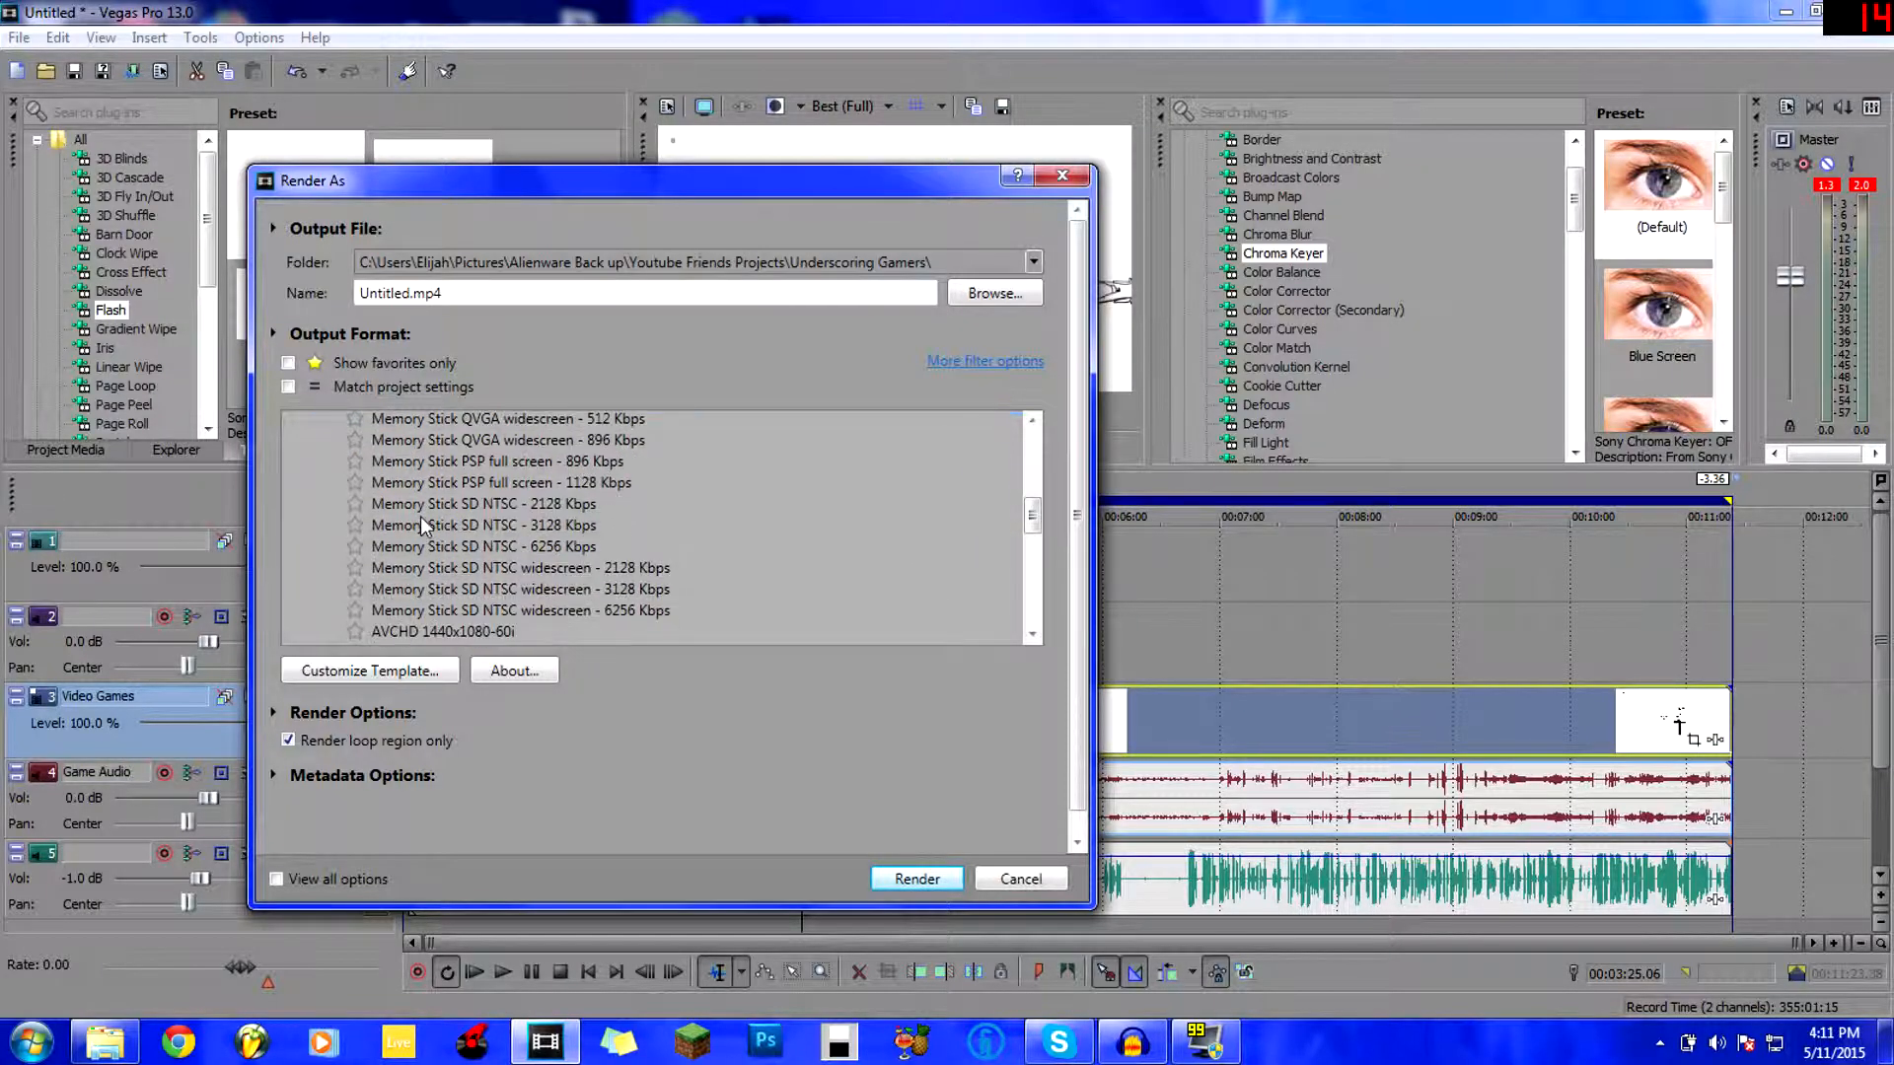
{"action": "scroll", "coordinate": [422, 520], "scroll_direction": "down", "scroll_amount": 4}
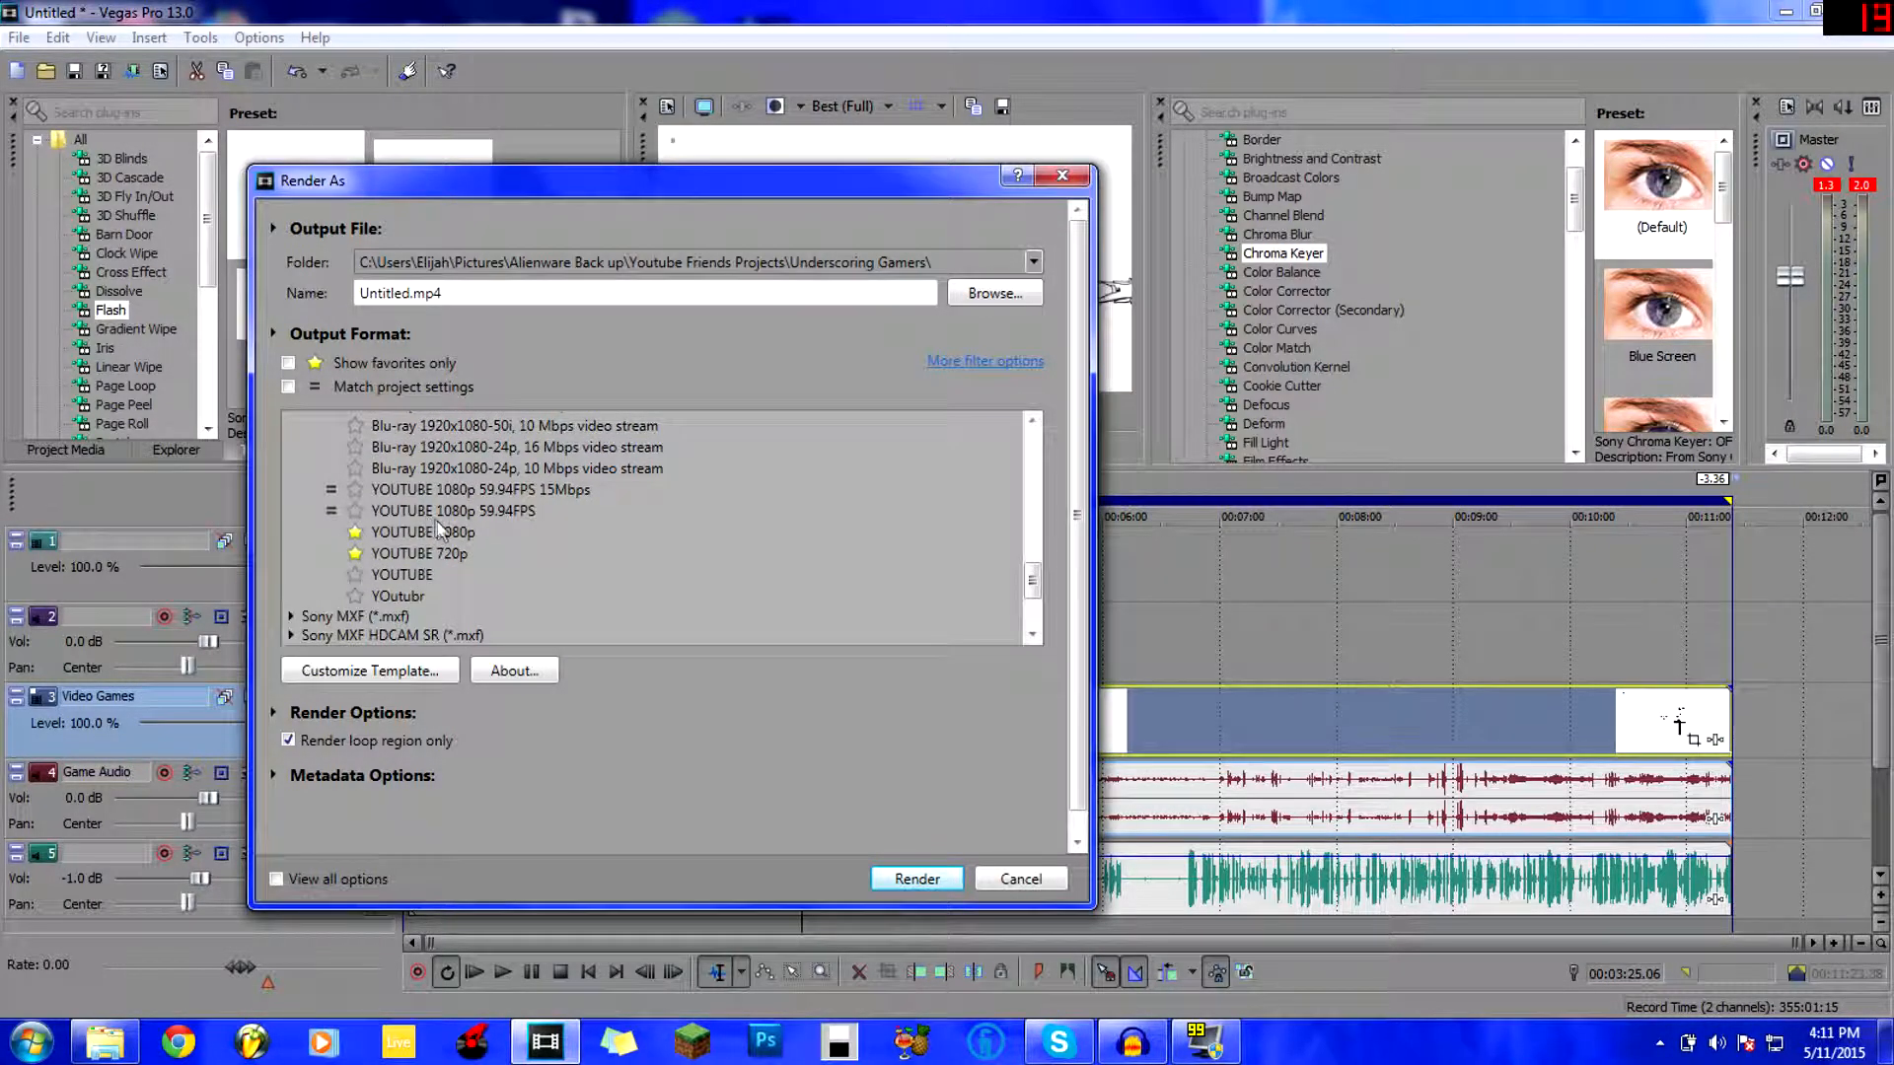
{"action": "scroll", "coordinate": [440, 521], "scroll_direction": "up", "scroll_amount": 9}
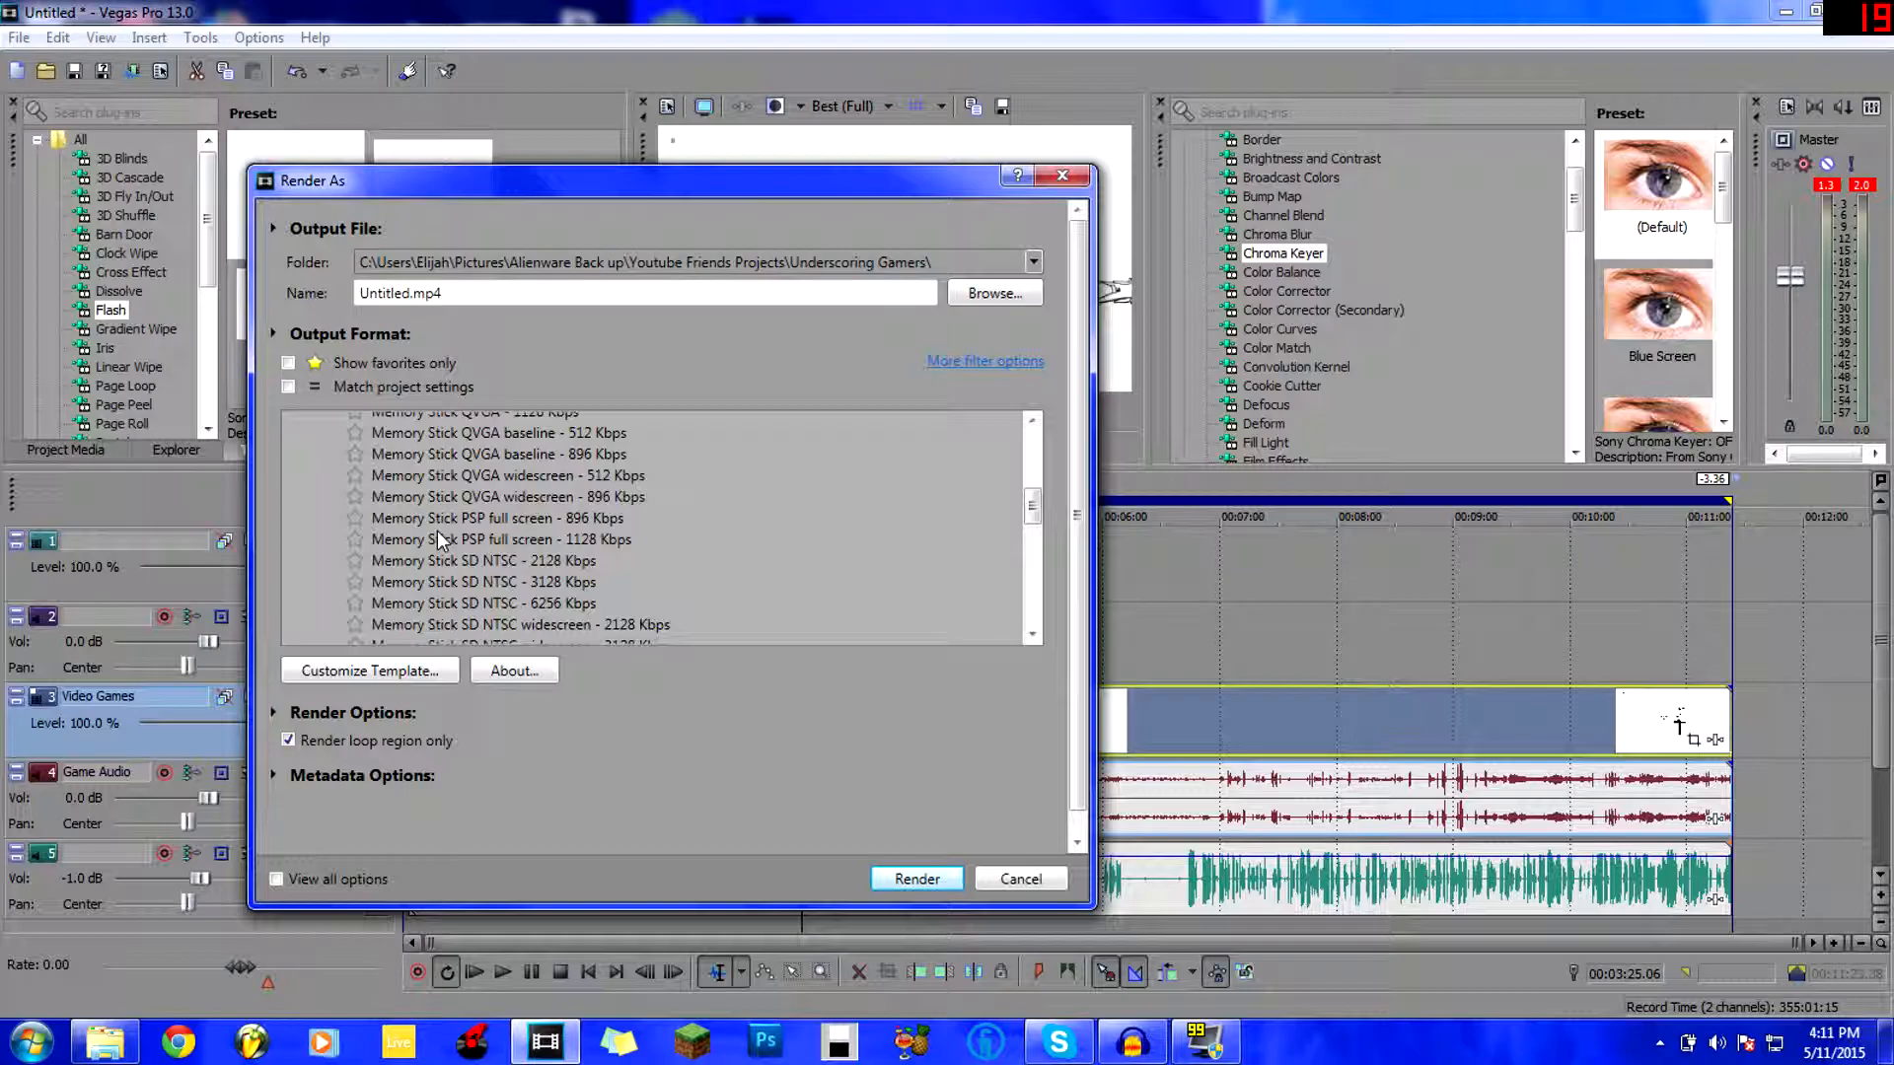
{"action": "scroll", "coordinate": [437, 533], "scroll_direction": "down", "scroll_amount": 10}
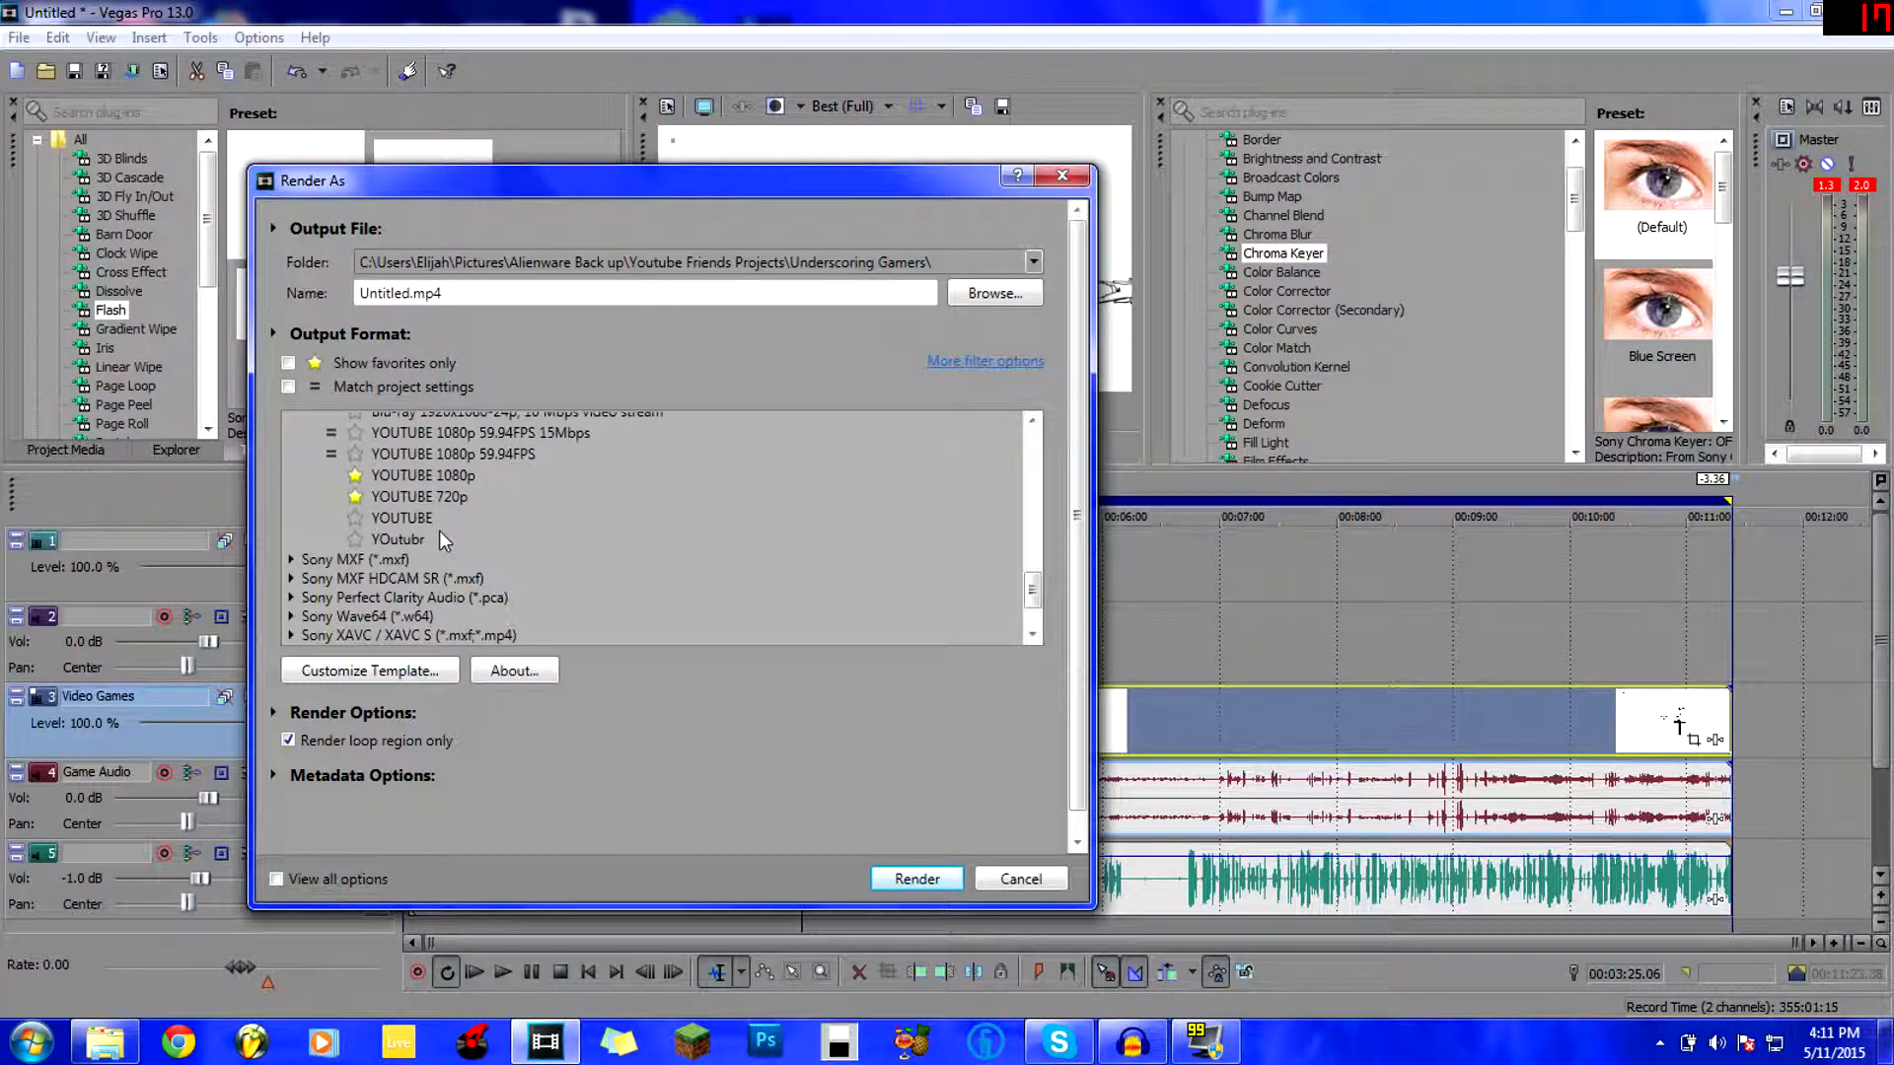
{"action": "left_click", "coordinate": [356, 457]}
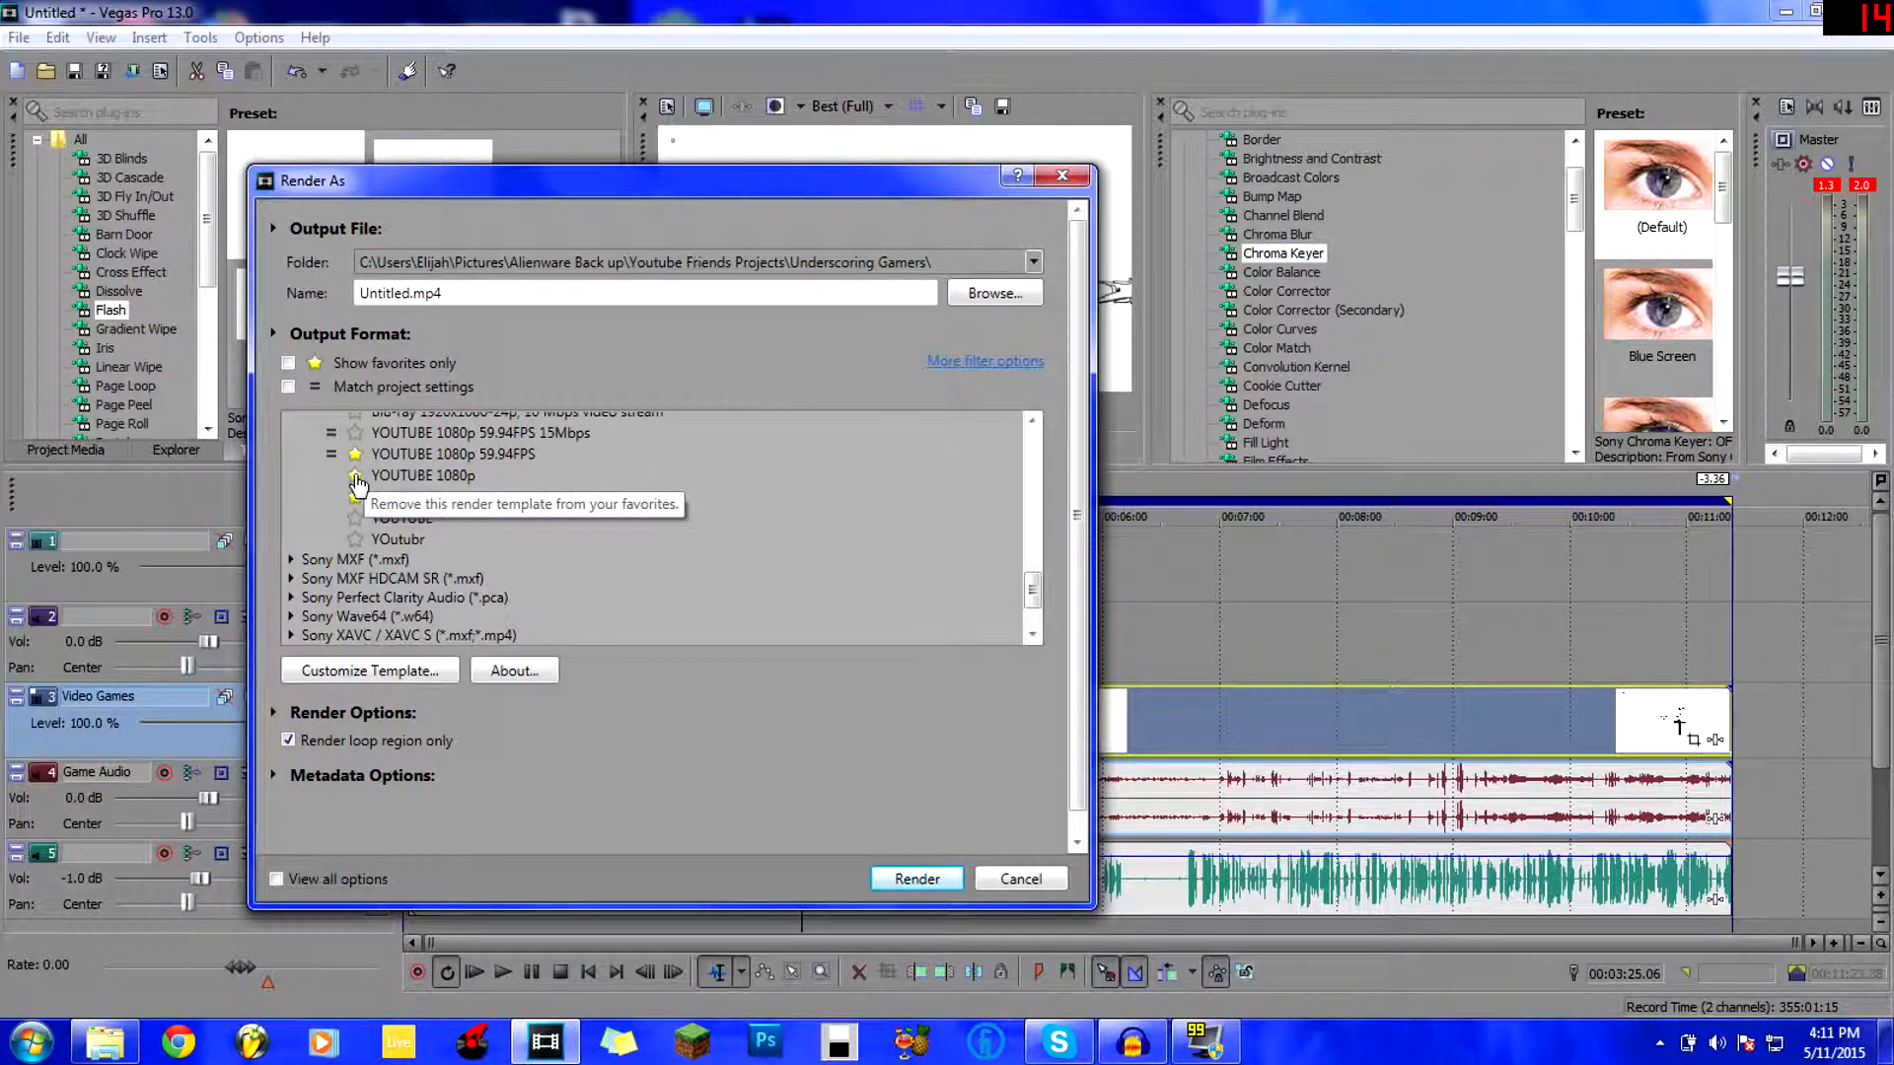
Reselect Internet 1280x720-30p after briefly trying the Internet 1920x1080-30p template.
{"action": "scroll", "coordinate": [395, 513], "scroll_direction": "up", "scroll_amount": 8}
{"action": "scroll", "coordinate": [503, 515], "scroll_direction": "up", "scroll_amount": 4}
{"action": "left_click", "coordinate": [428, 517]}
{"action": "left_click", "coordinate": [397, 499]}
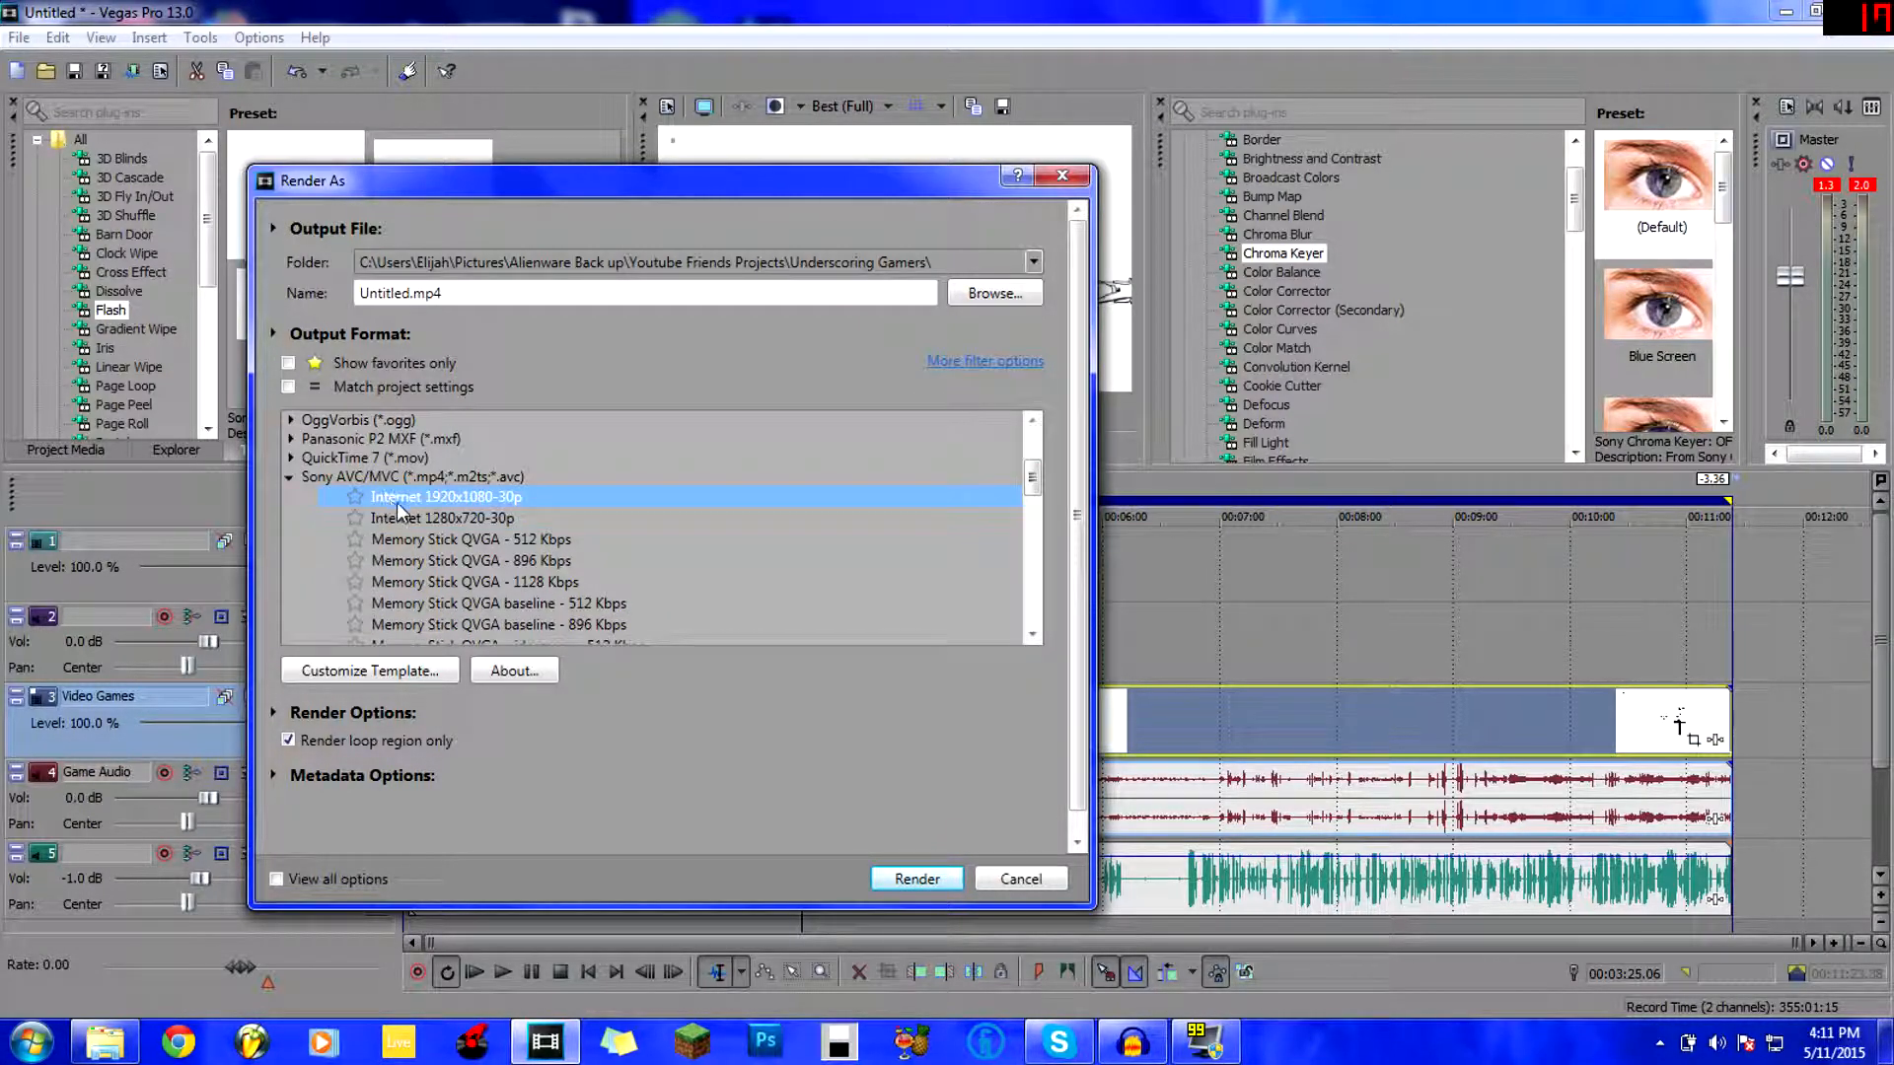
{"action": "left_click", "coordinate": [417, 521]}
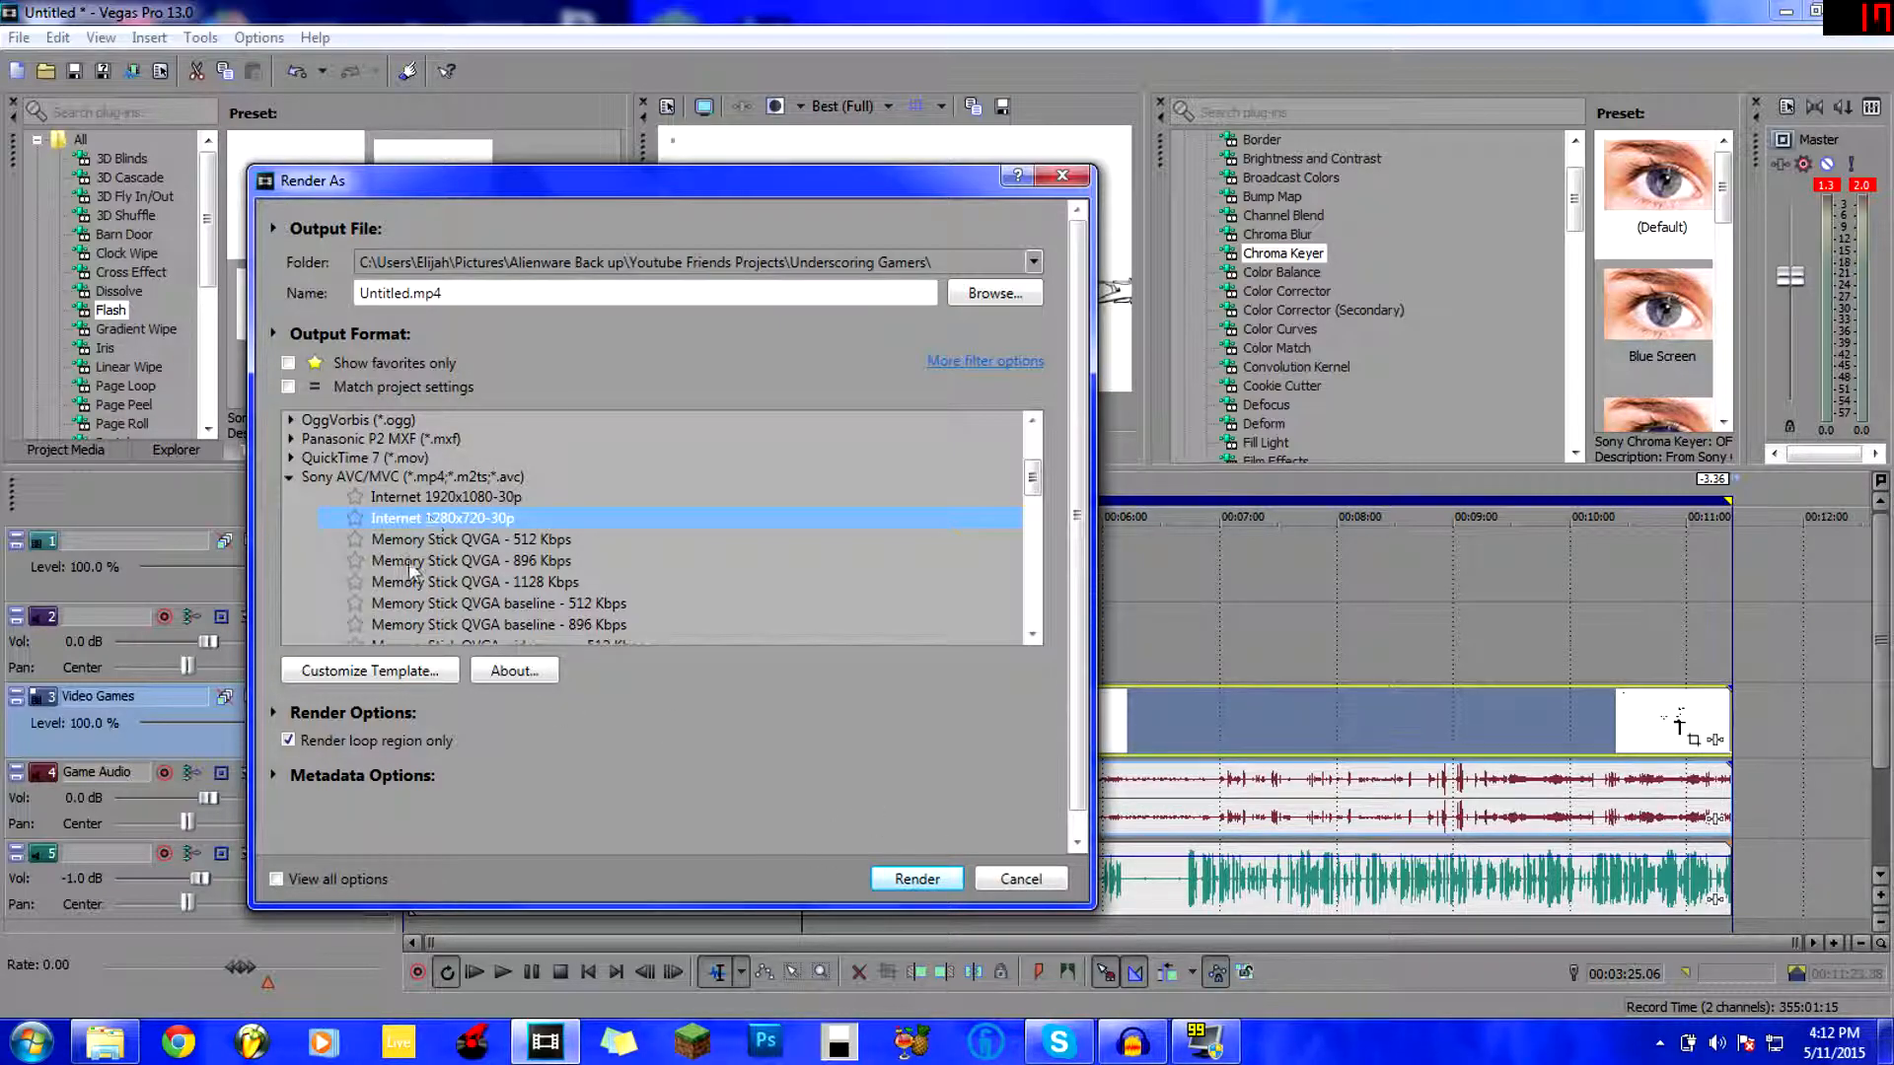
Customize the Internet 1280x720-30p template, keeping frame size at High definition (1280x720).
{"action": "left_click", "coordinate": [441, 673]}
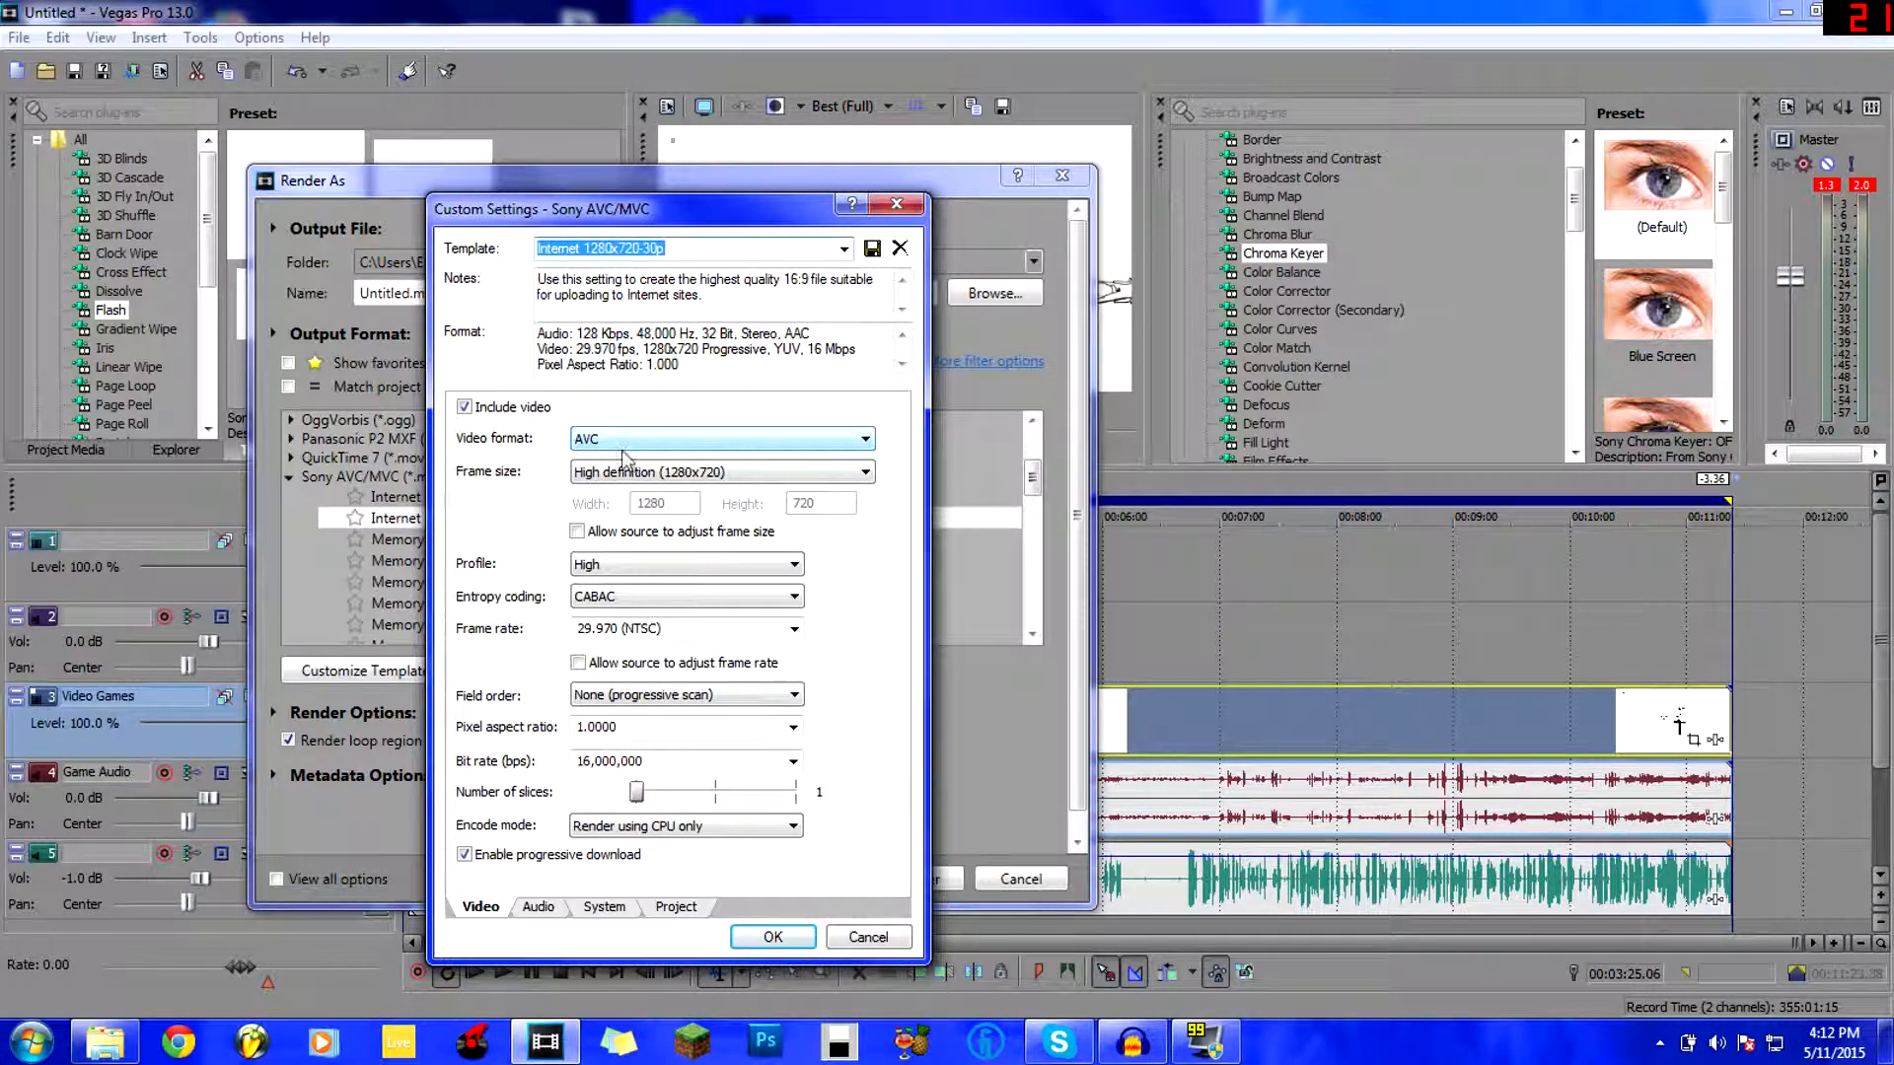
{"action": "left_click", "coordinate": [592, 476]}
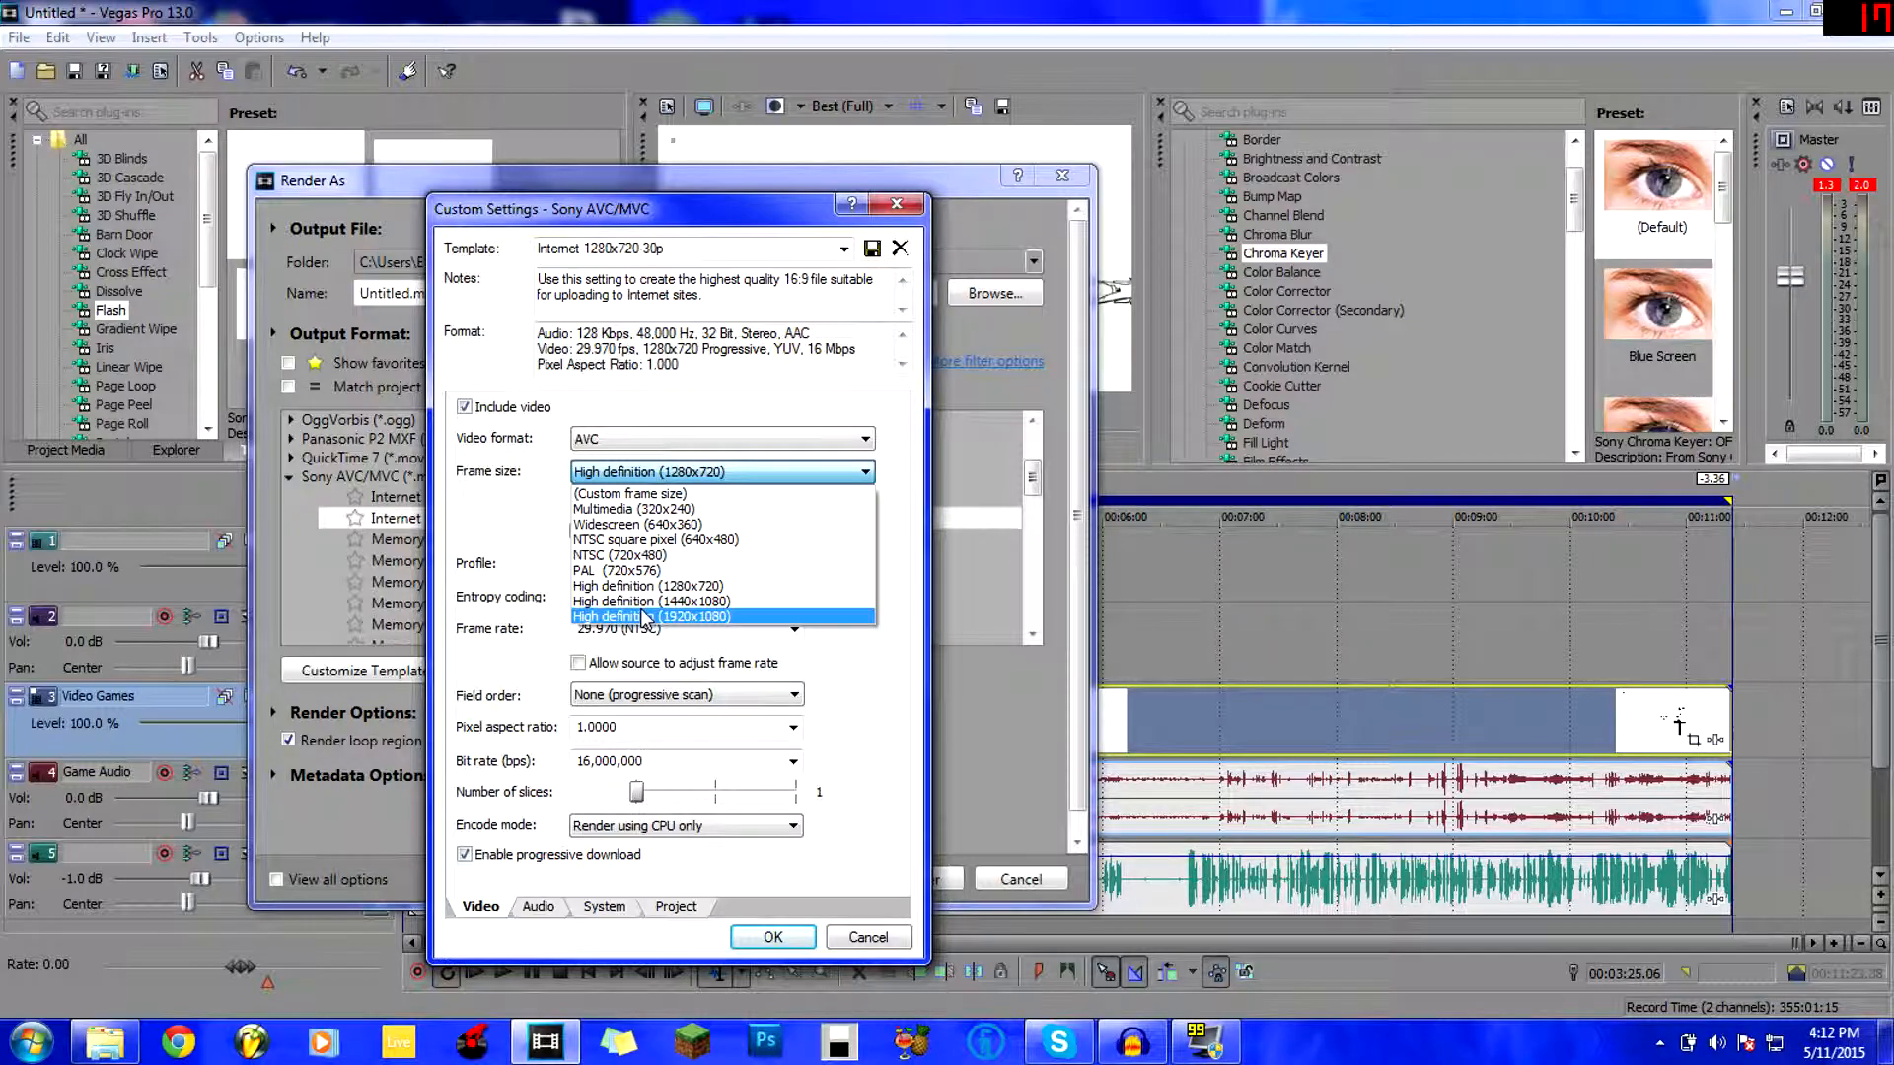
{"action": "left_click", "coordinate": [464, 464]}
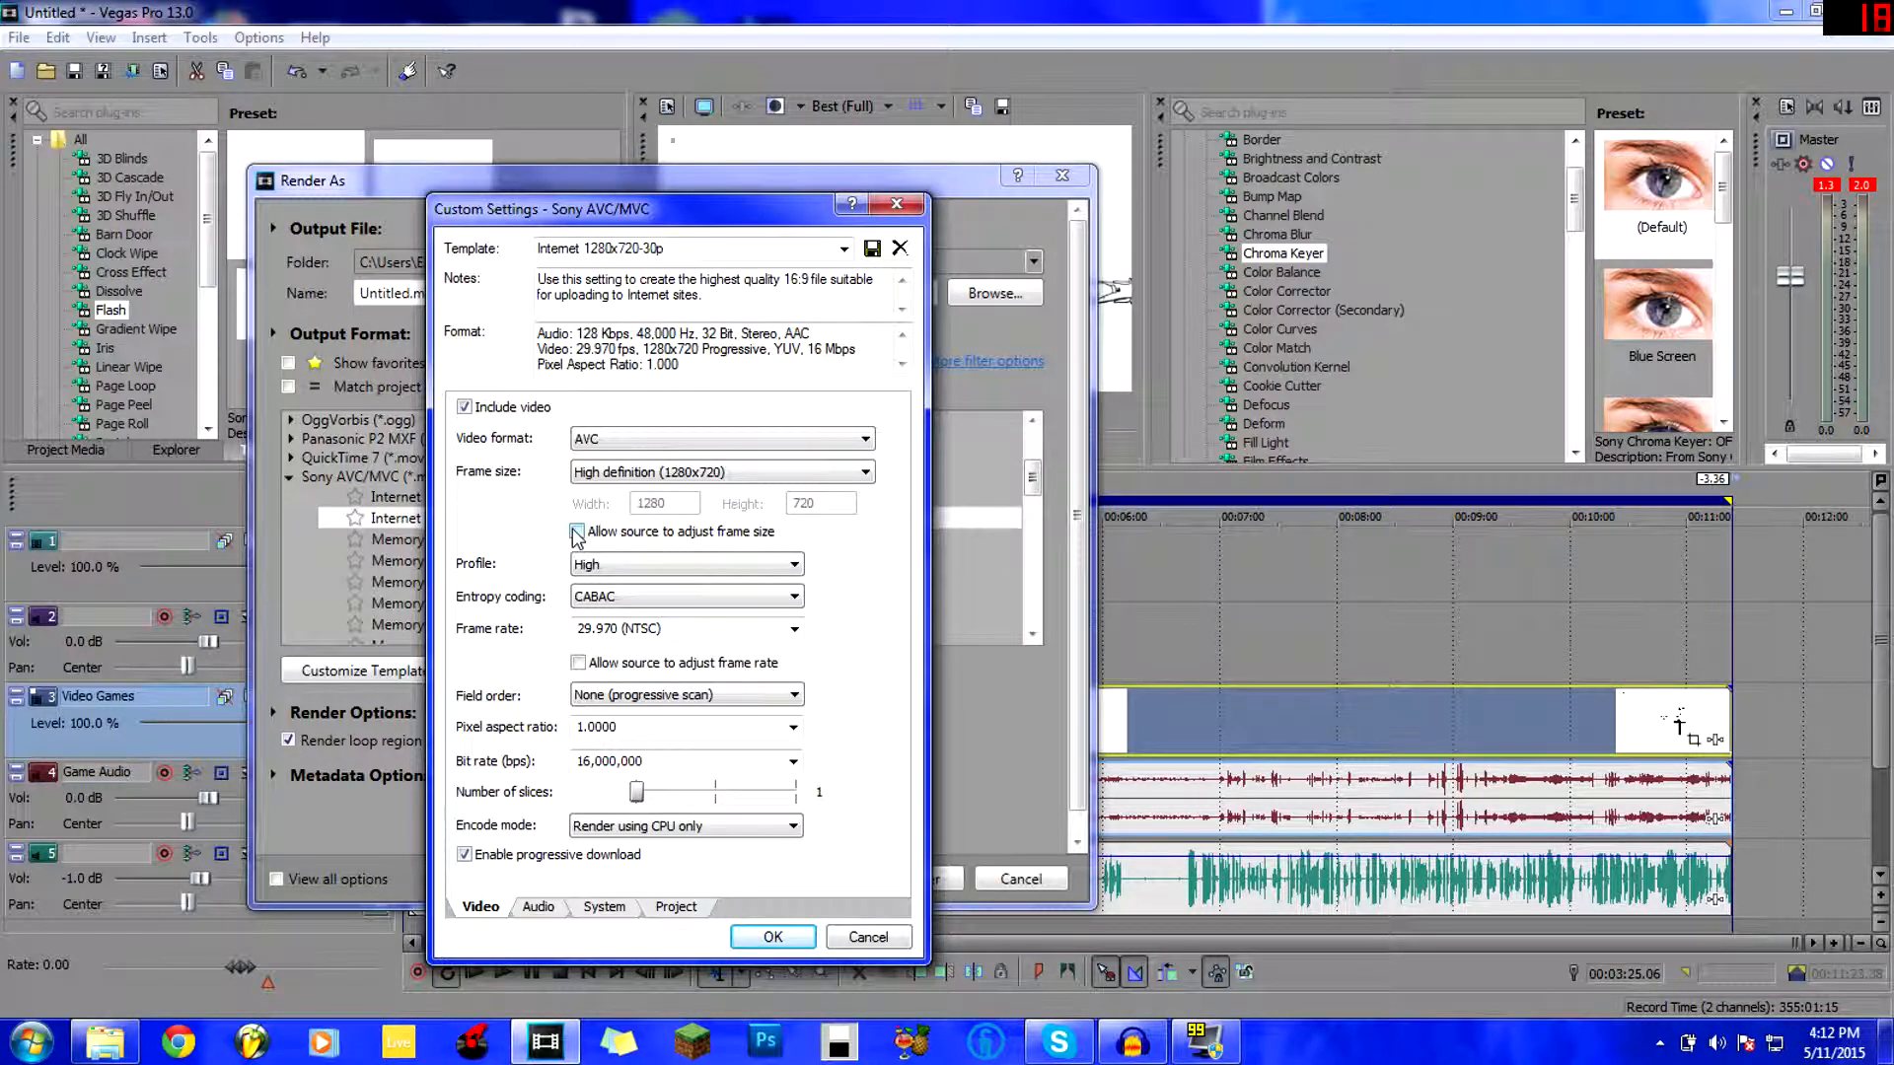
{"action": "left_click", "coordinate": [613, 564]}
{"action": "left_click", "coordinate": [526, 559]}
{"action": "left_click", "coordinate": [794, 629]}
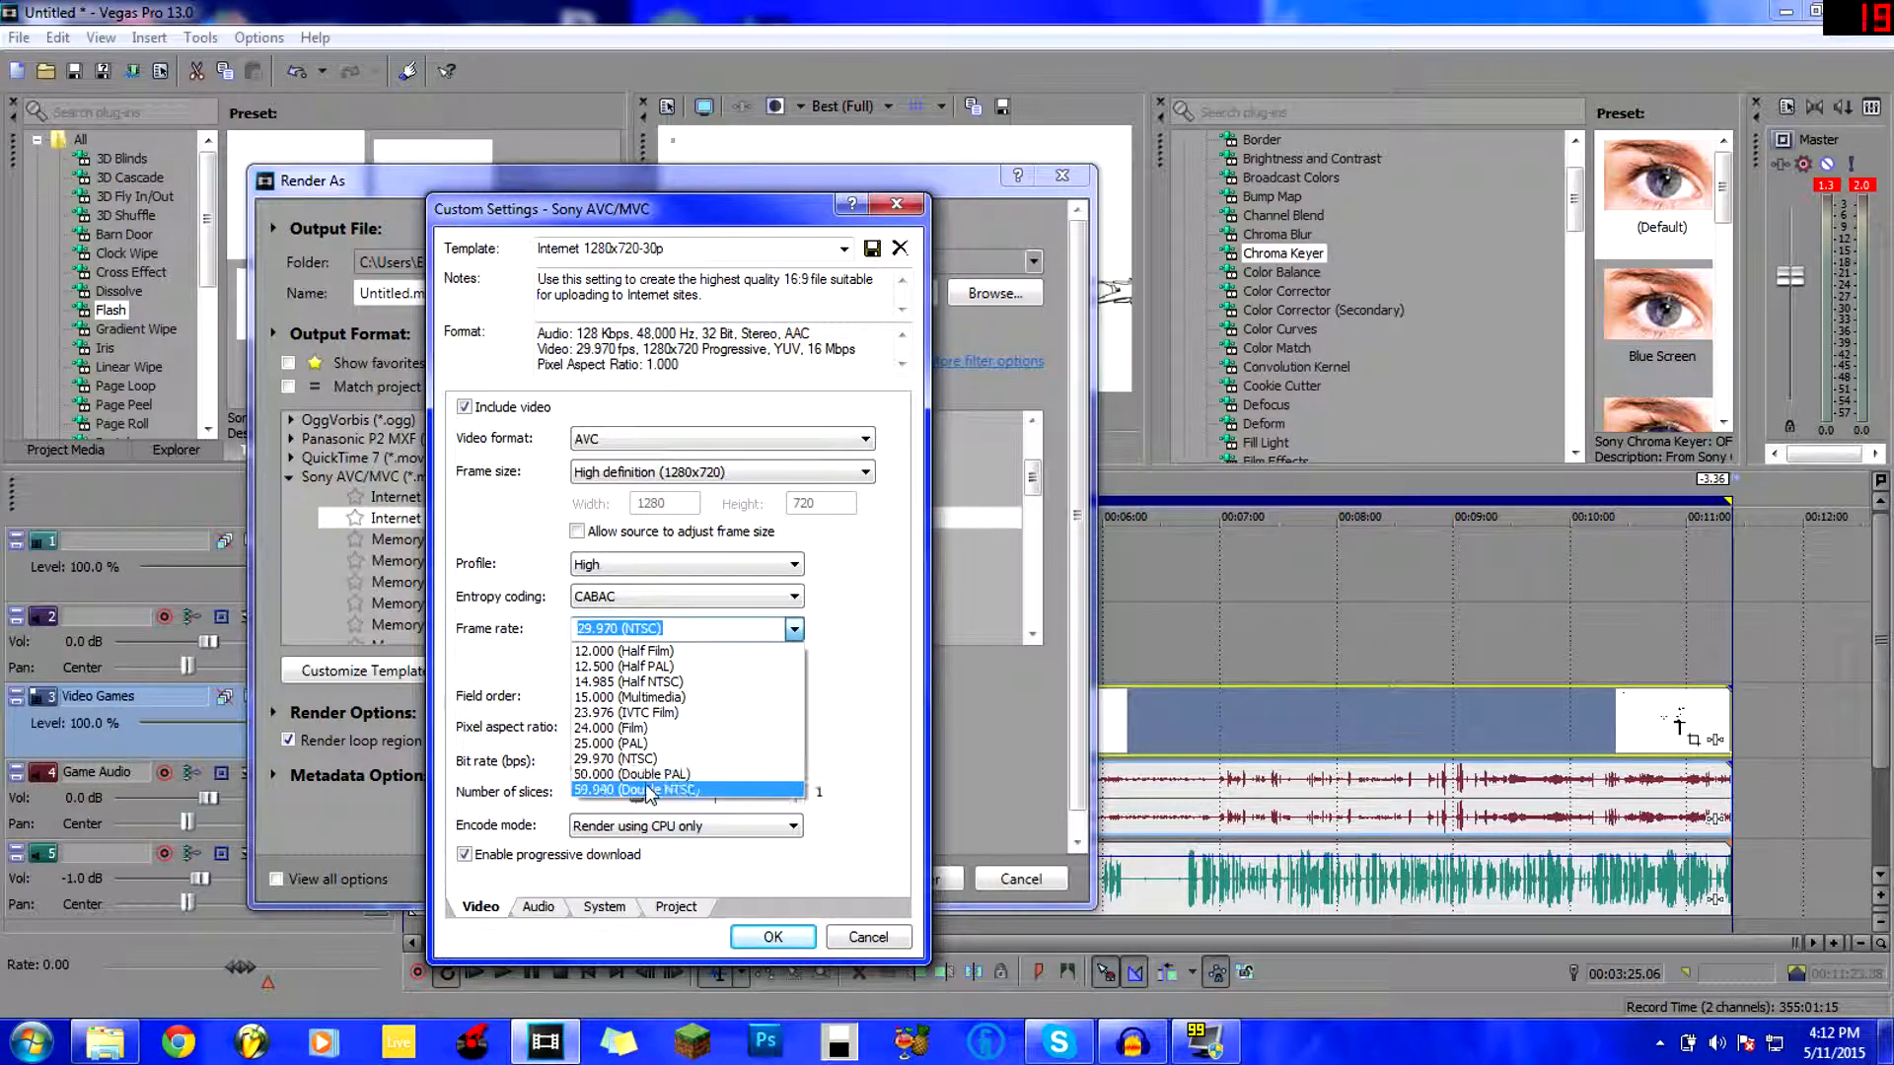
{"action": "left_click", "coordinate": [645, 788]}
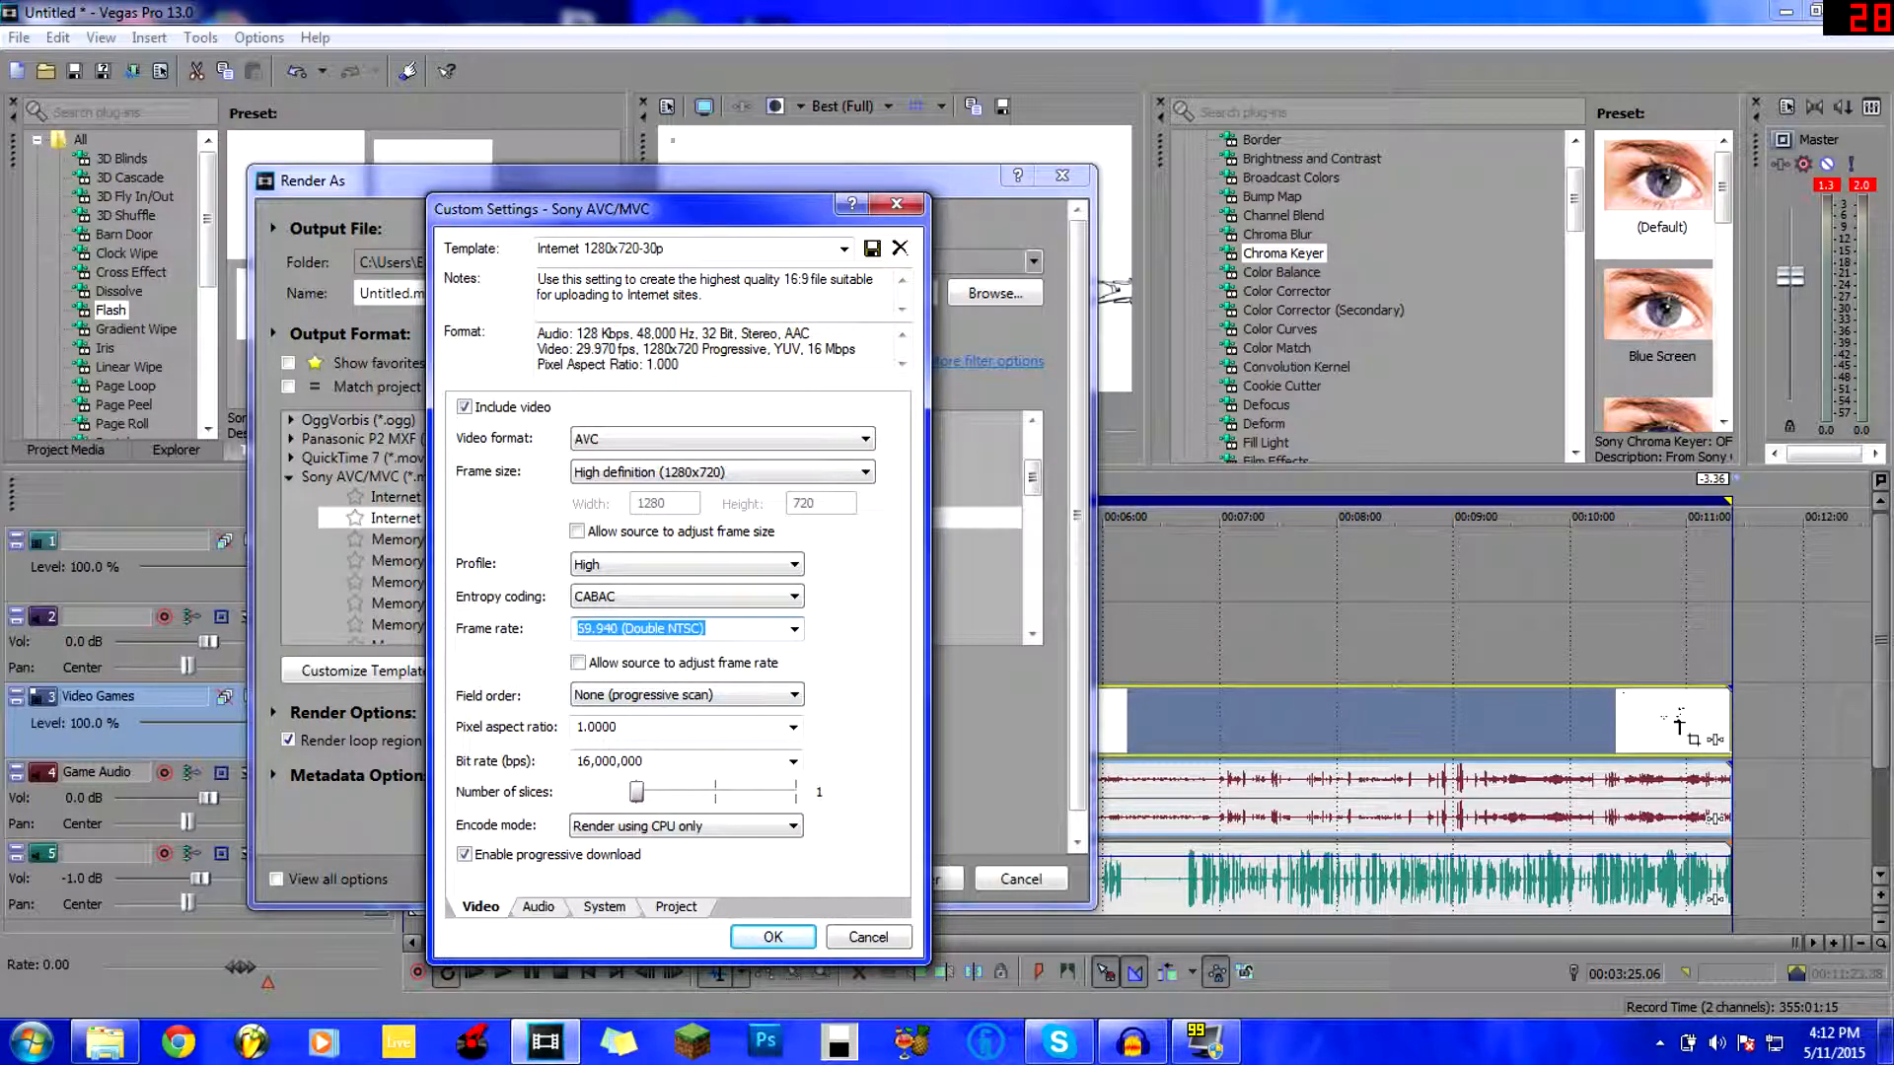
{"action": "left_click", "coordinate": [797, 630]}
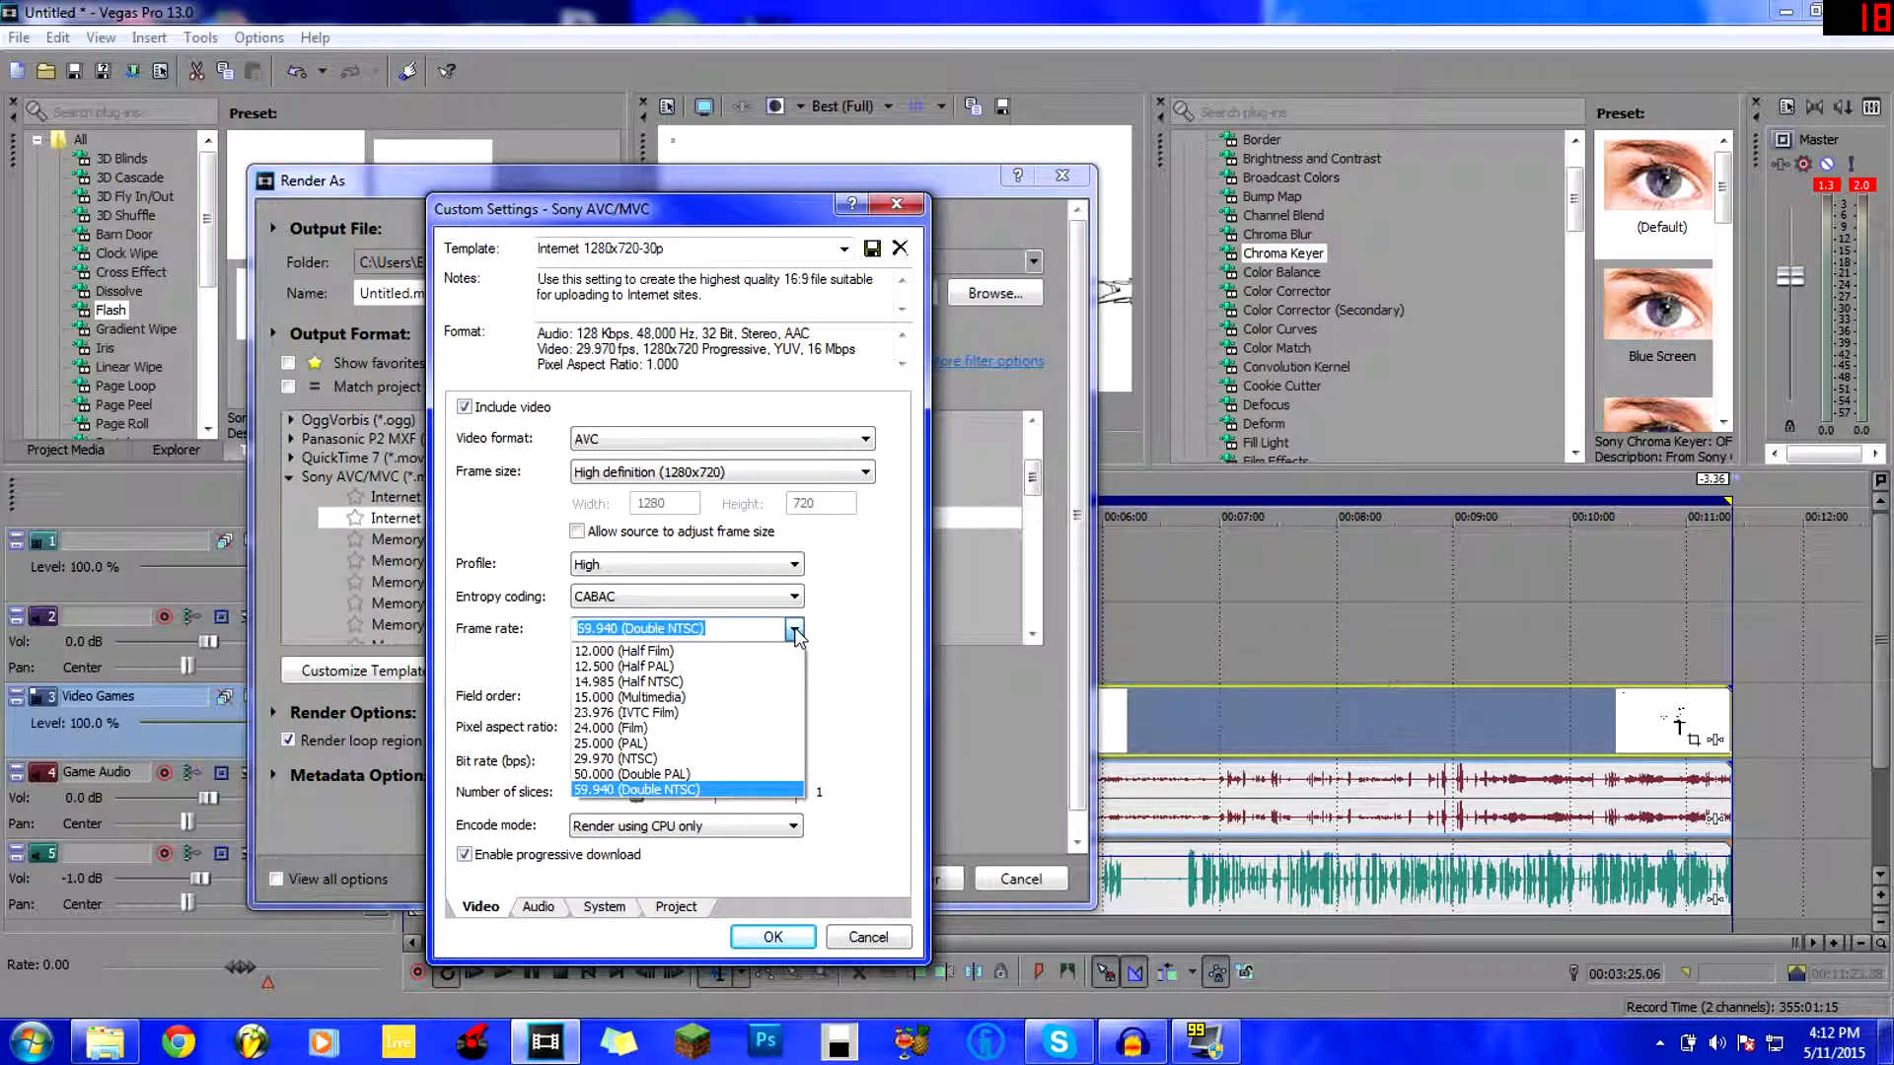
{"action": "left_click", "coordinate": [681, 758]}
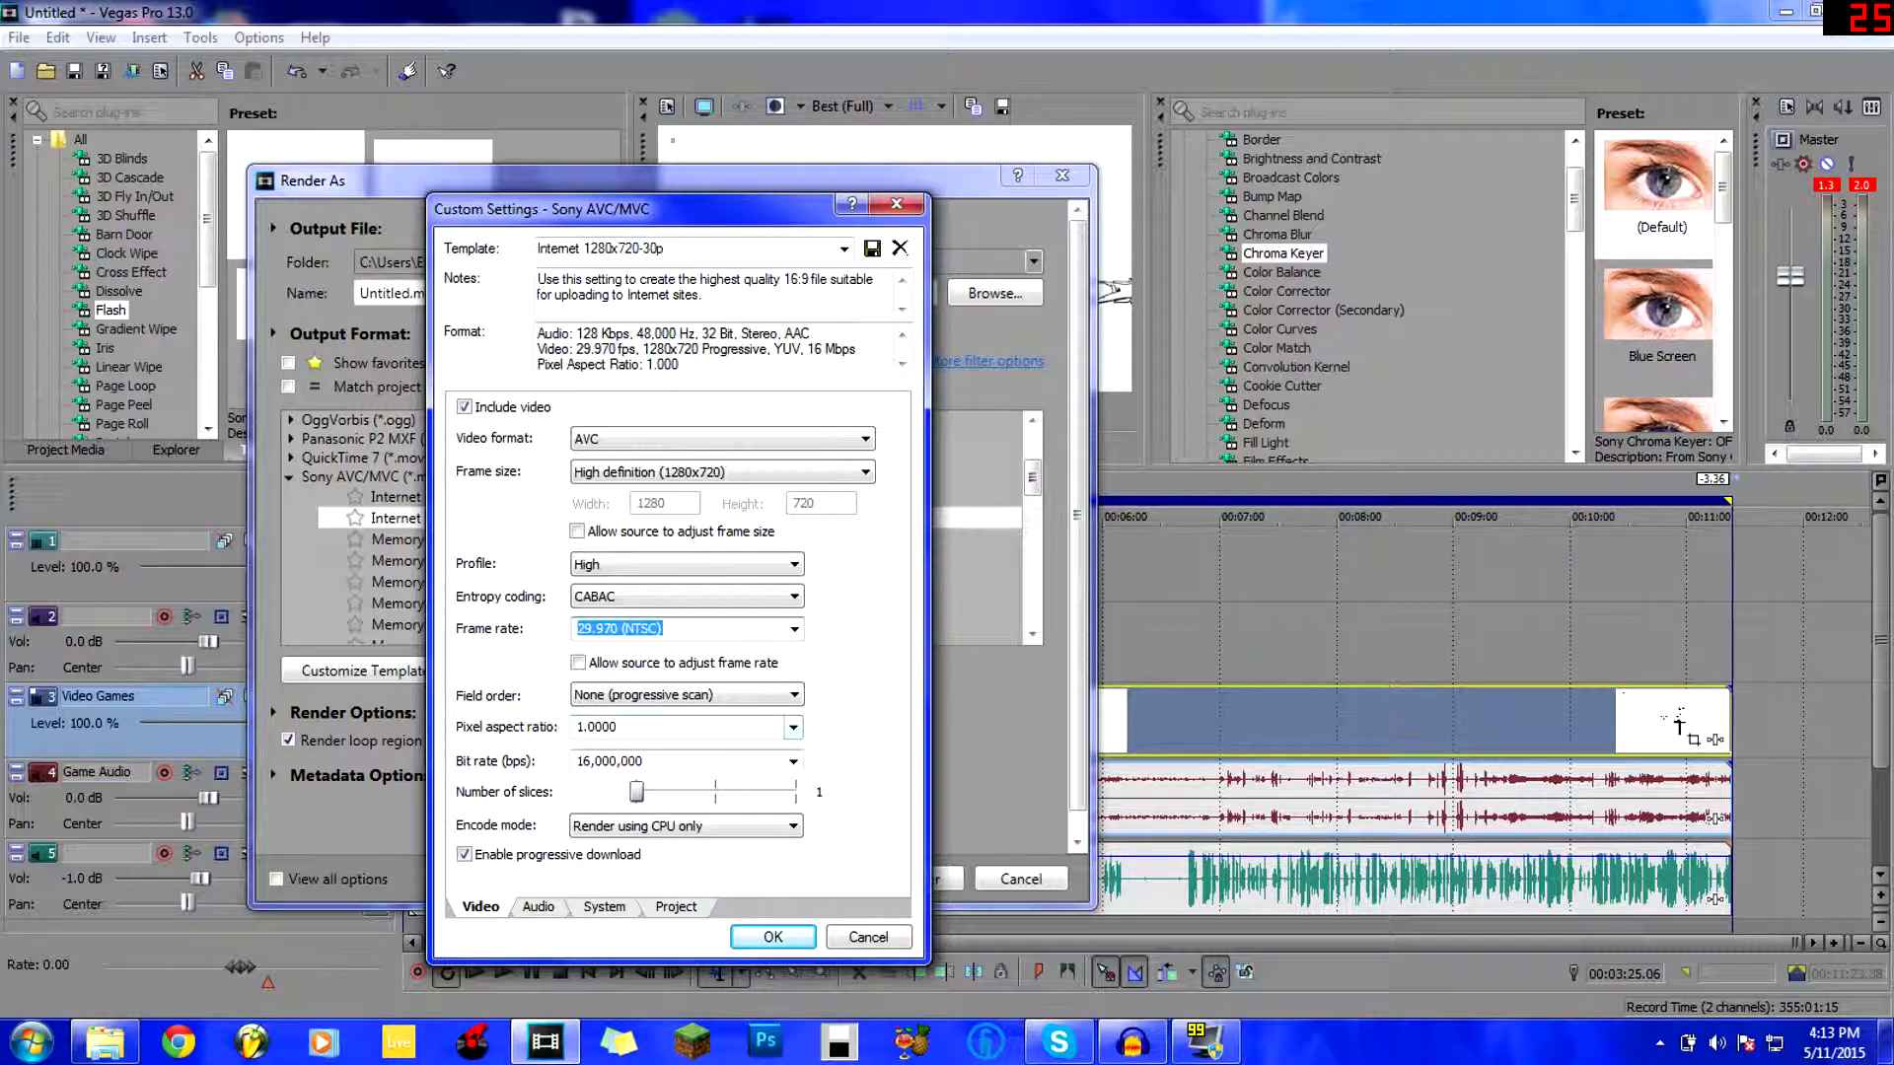
Change the video bit rate to 6,000,000 bps, starting from the 4,000,000 preset.
{"action": "left_click", "coordinate": [793, 761]}
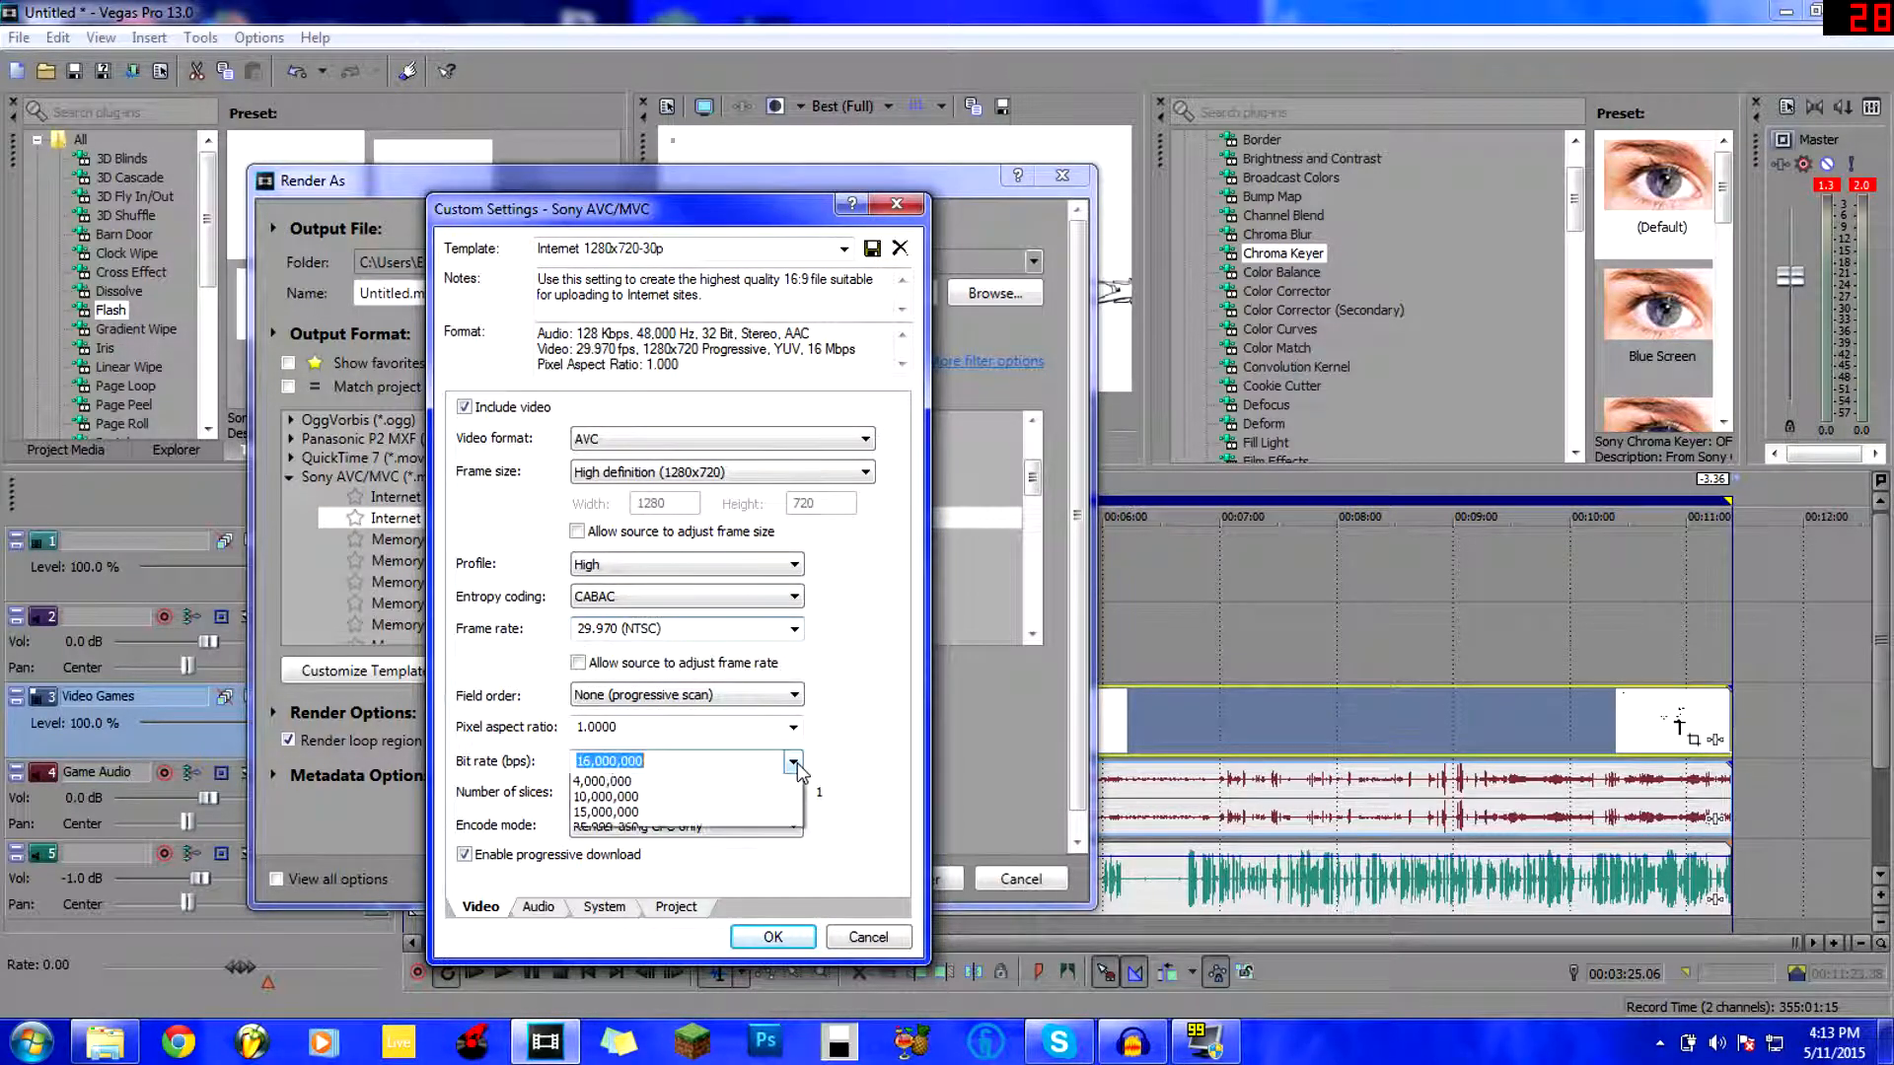
{"action": "left_click", "coordinate": [857, 751]}
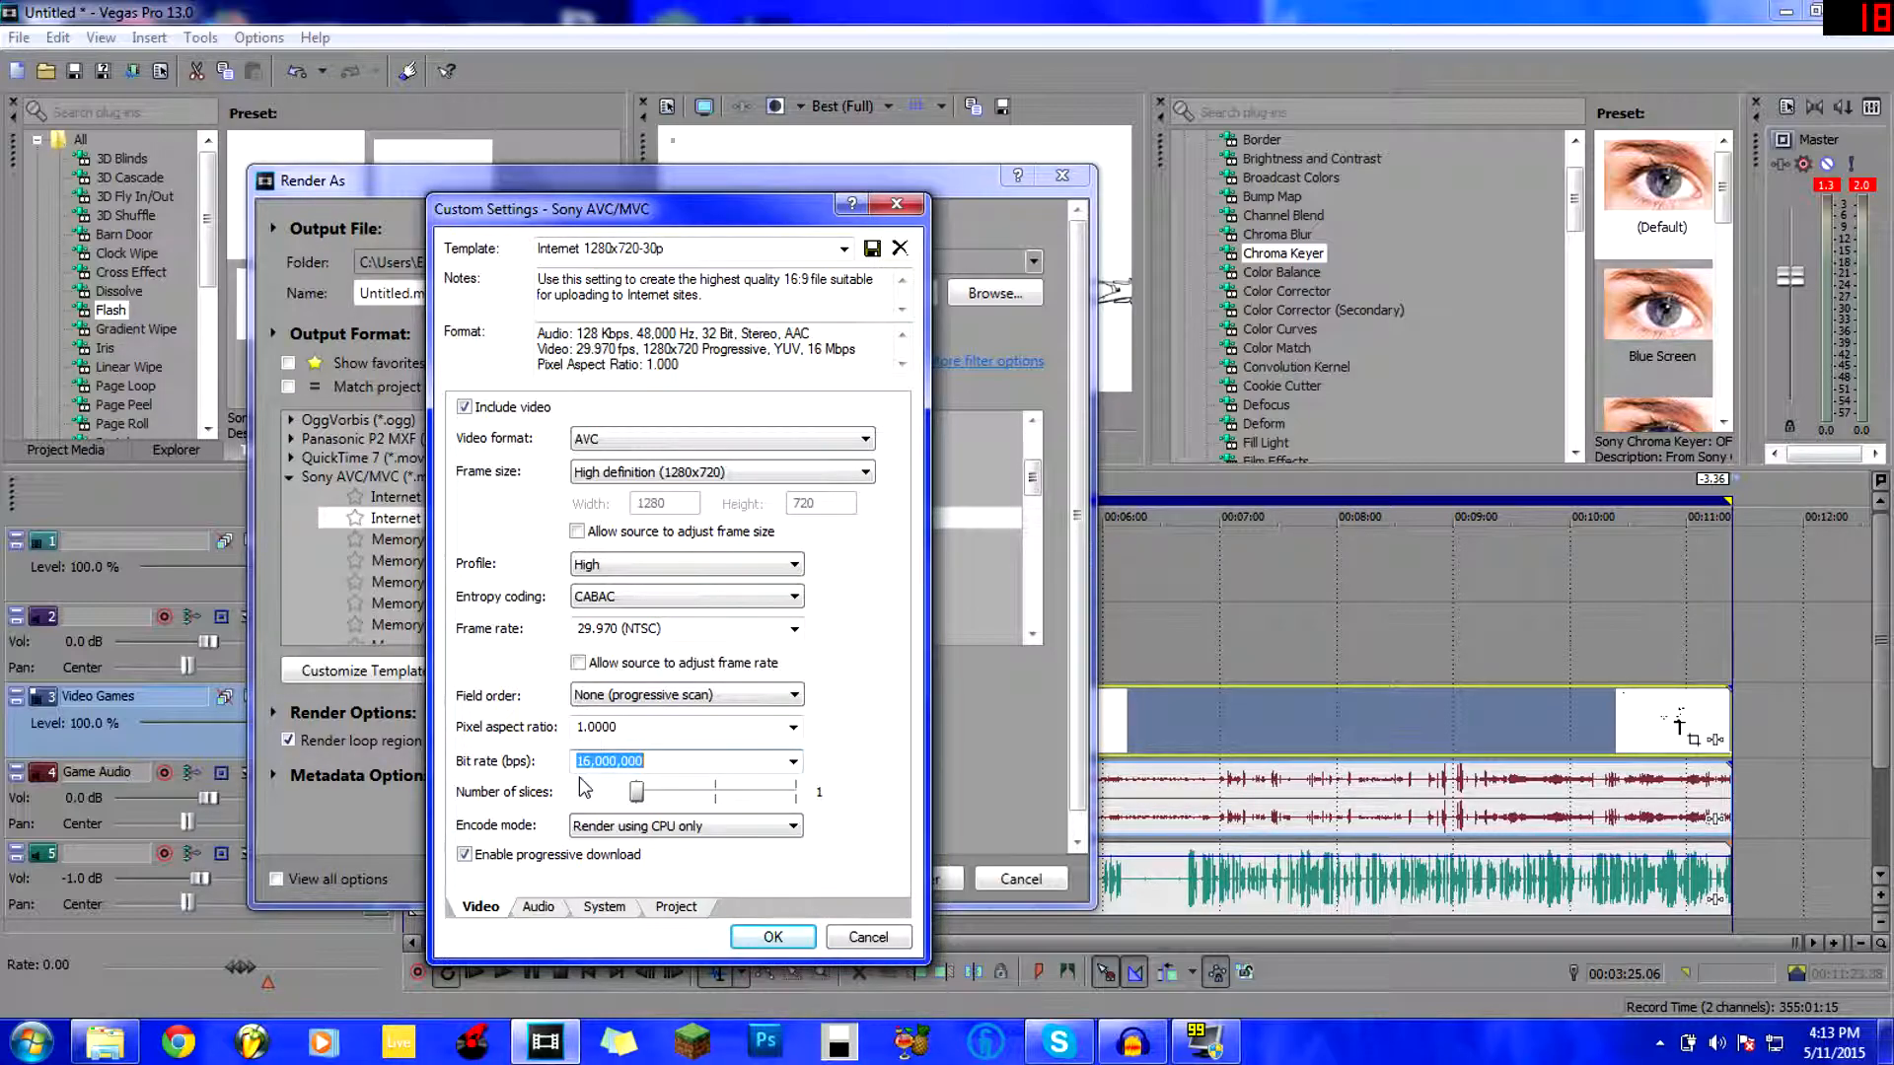
{"action": "left_click", "coordinate": [794, 761]}
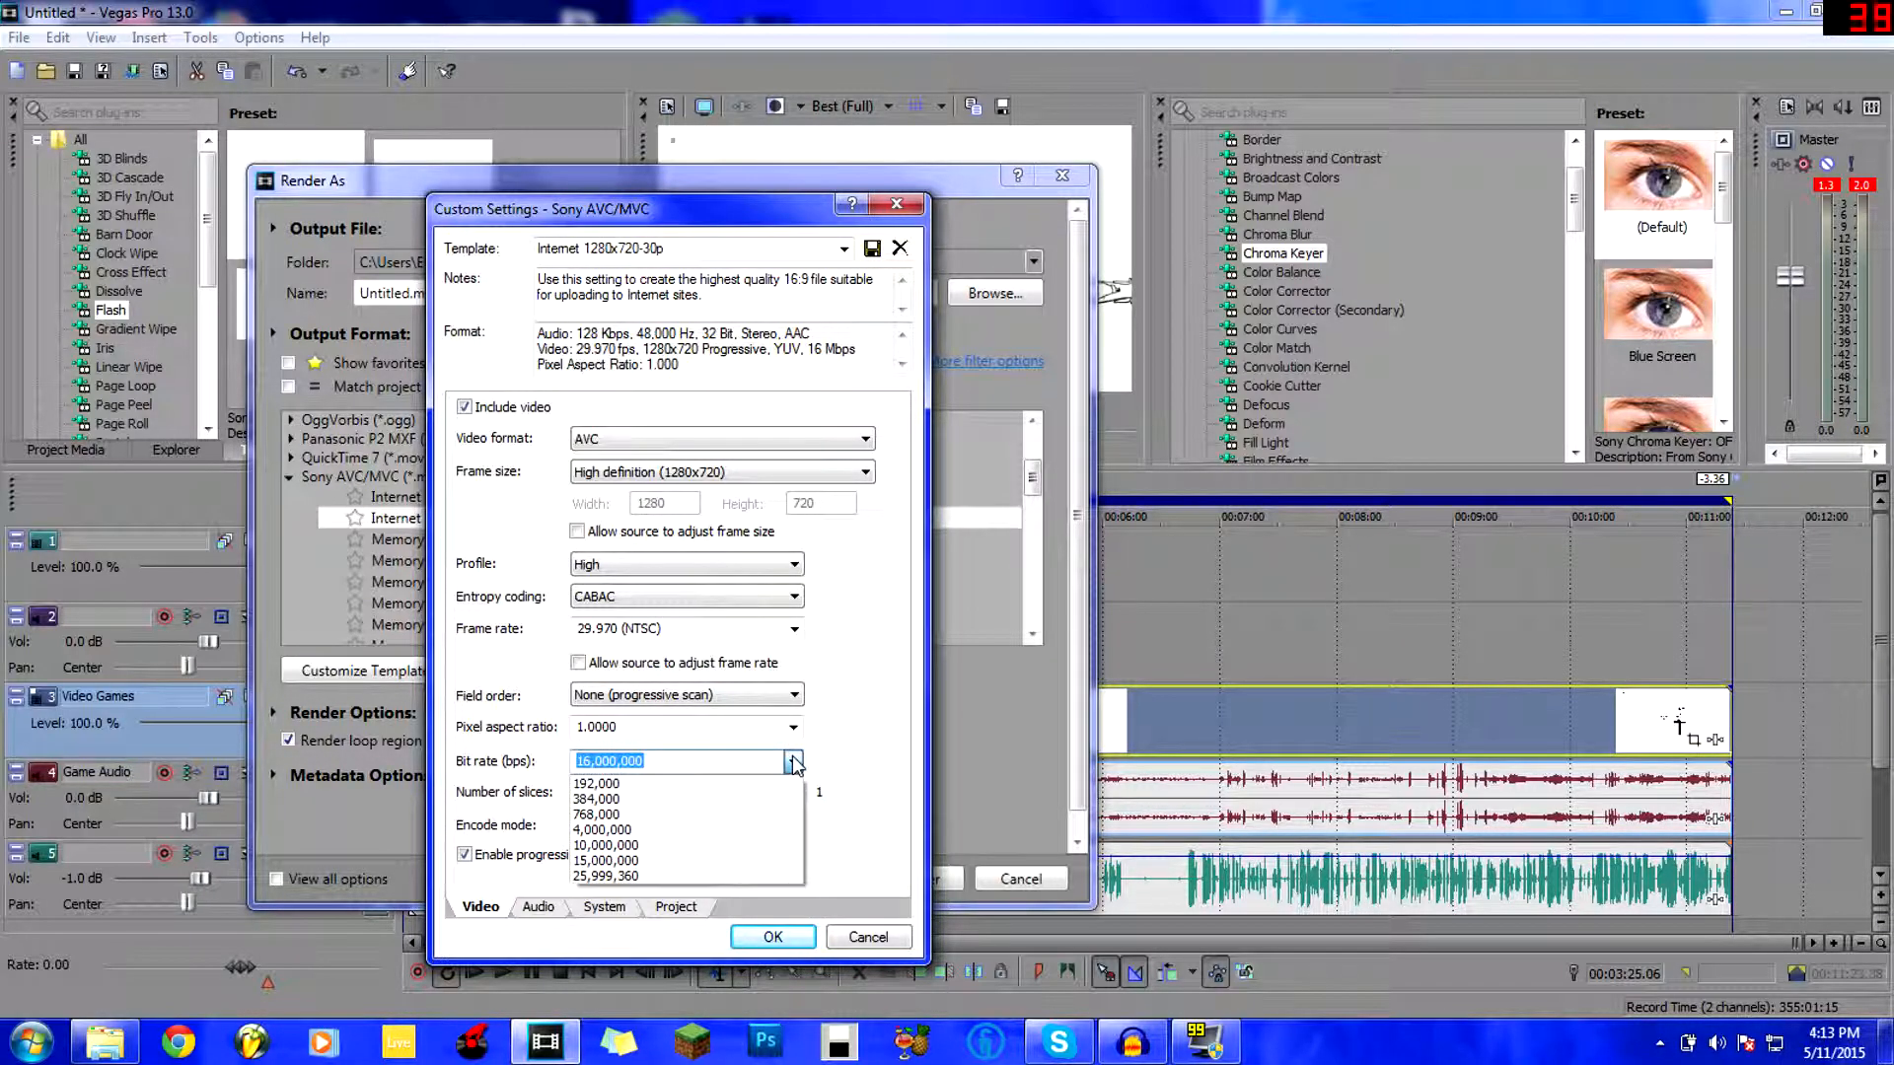
{"action": "left_click", "coordinate": [597, 832]}
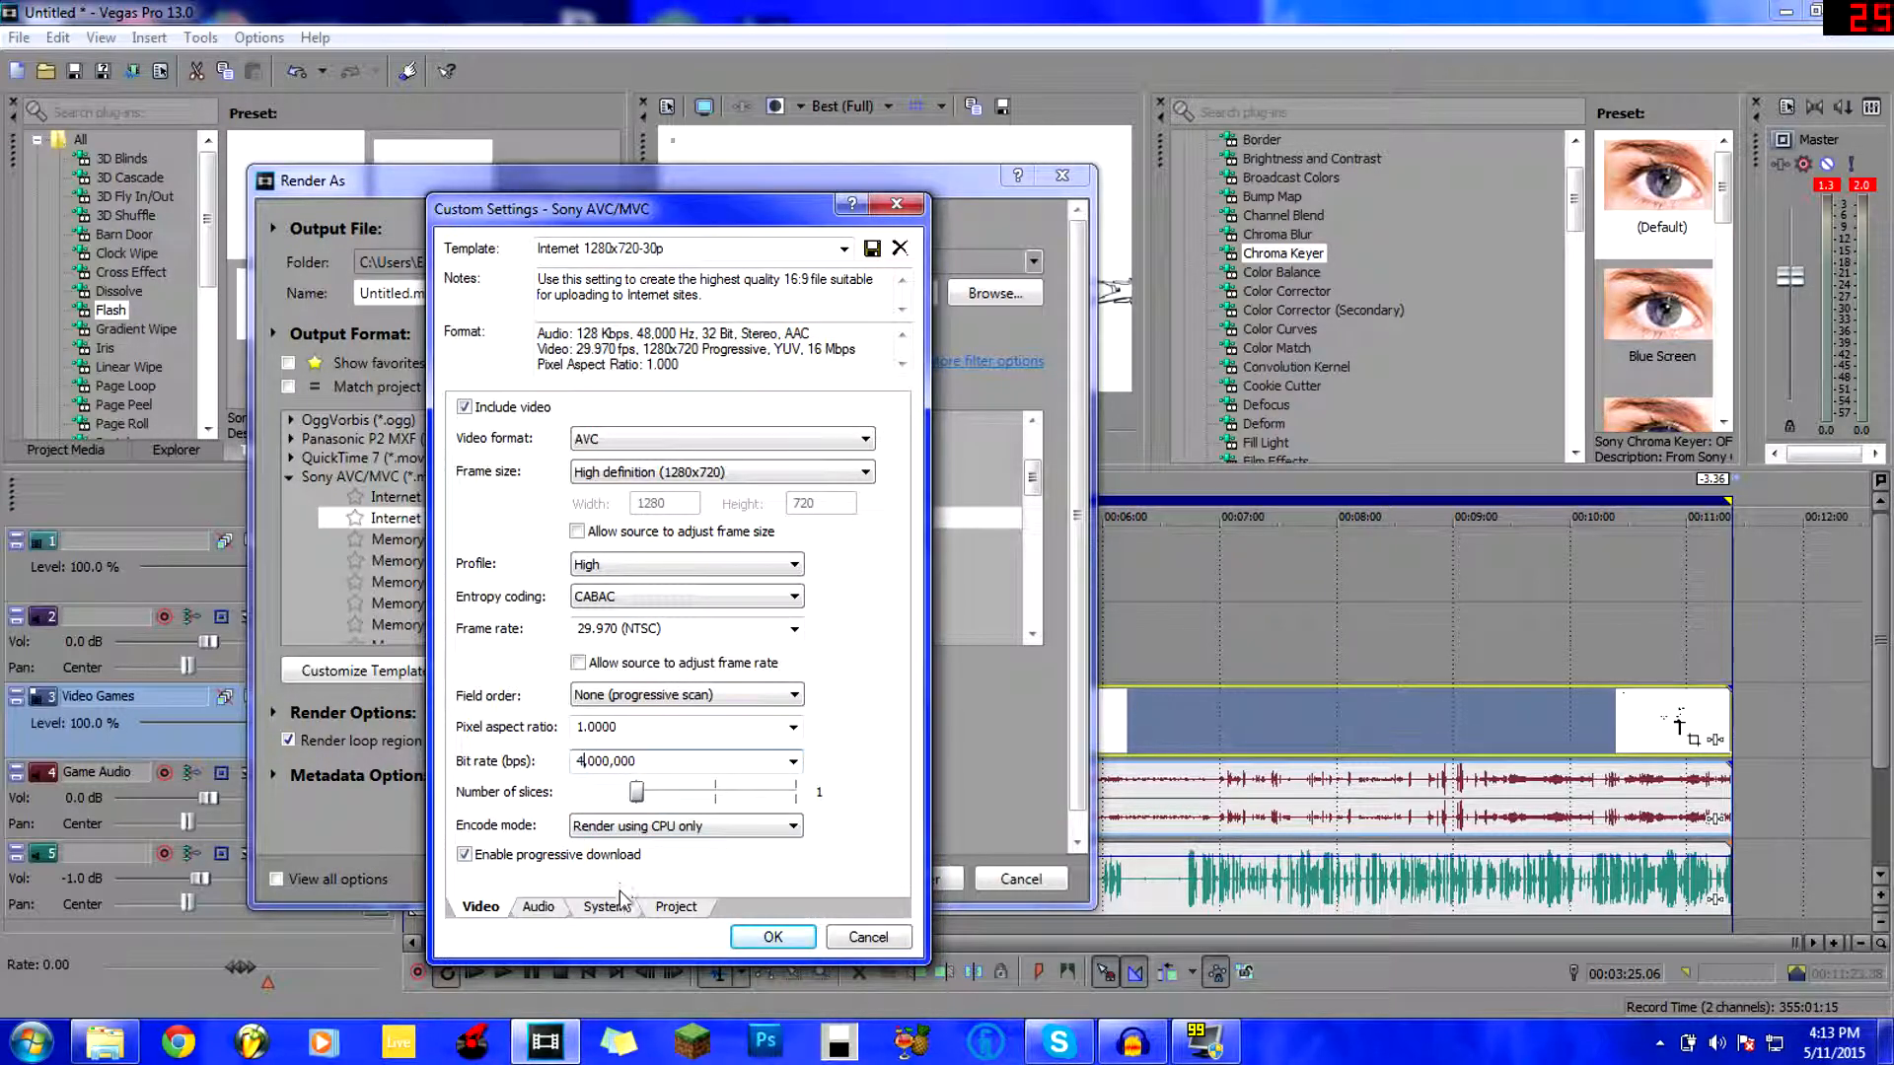
{"action": "key", "text": "Delete"}
{"action": "type", "text": "8"}
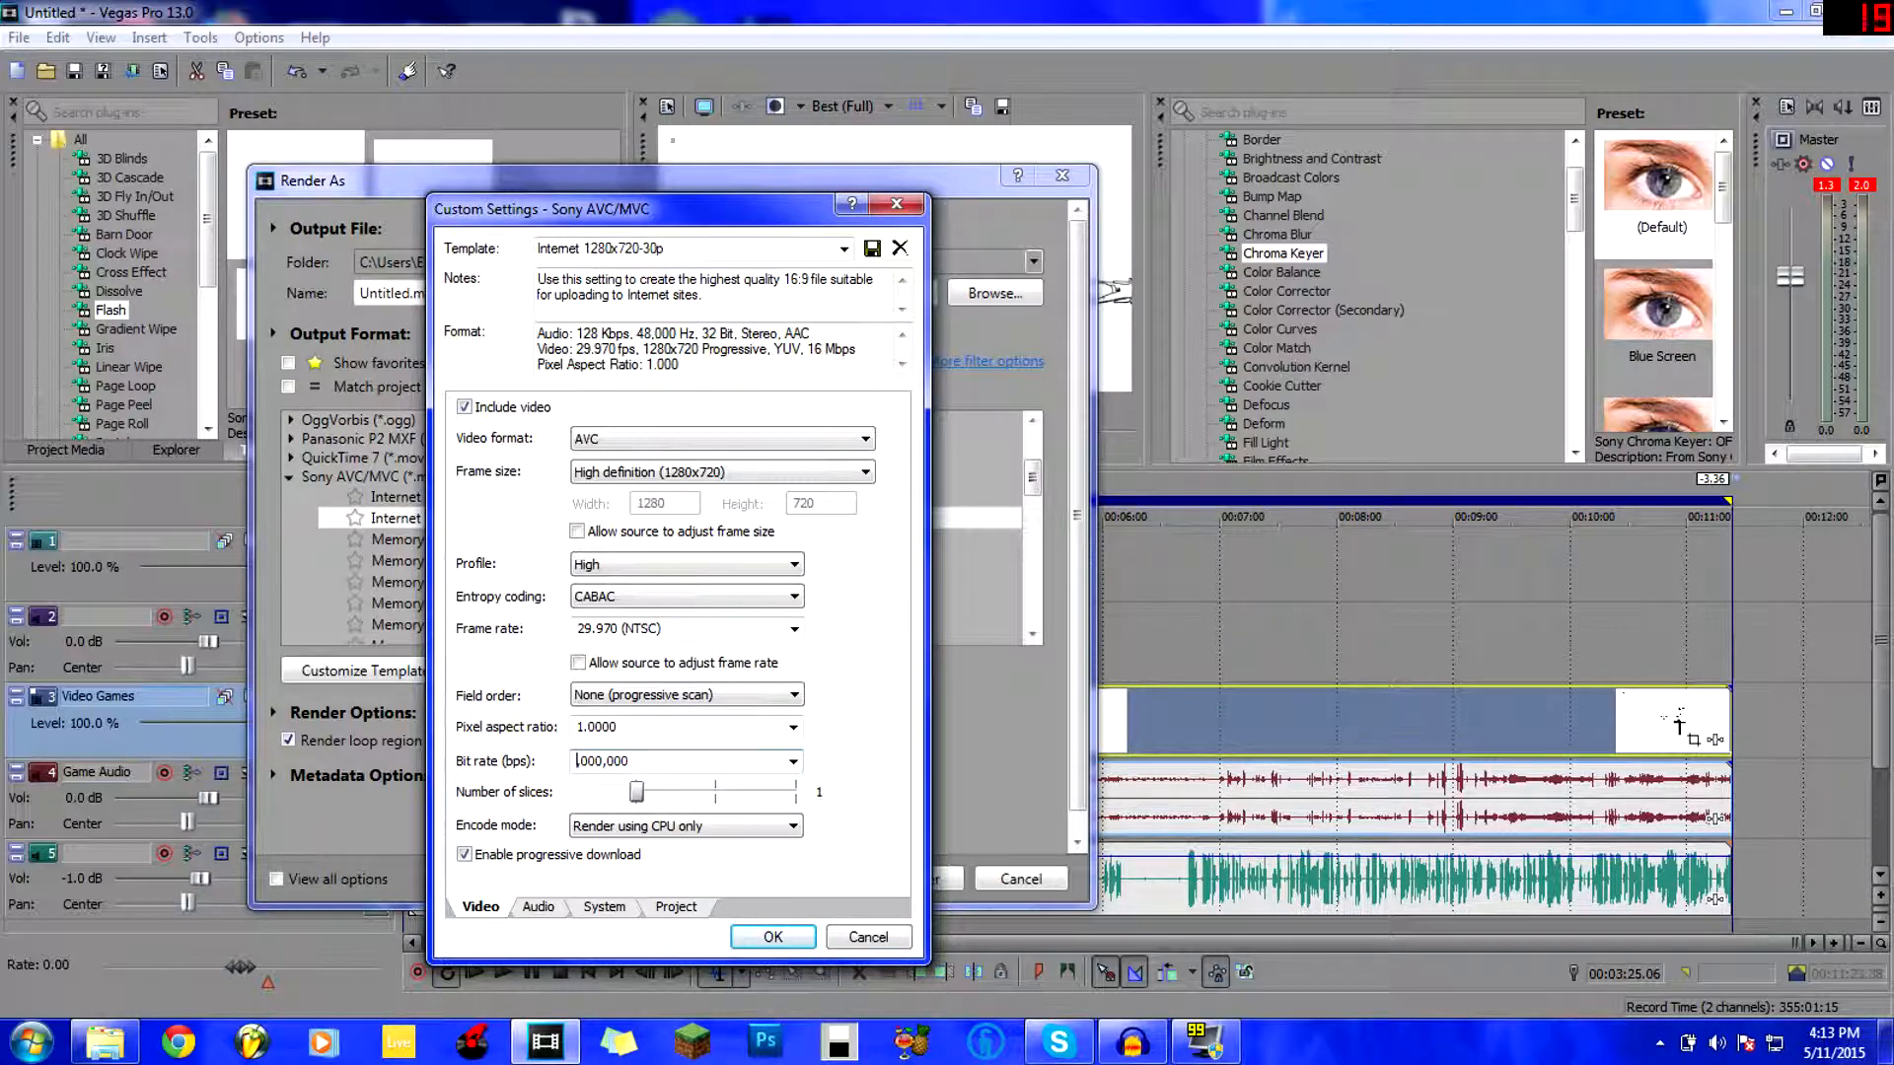
{"action": "type", "text": "6,"}
Set the video bit rate to 8,000,000 bps, editing the 4,000,000 preset value.
{"action": "left_click", "coordinate": [793, 761]}
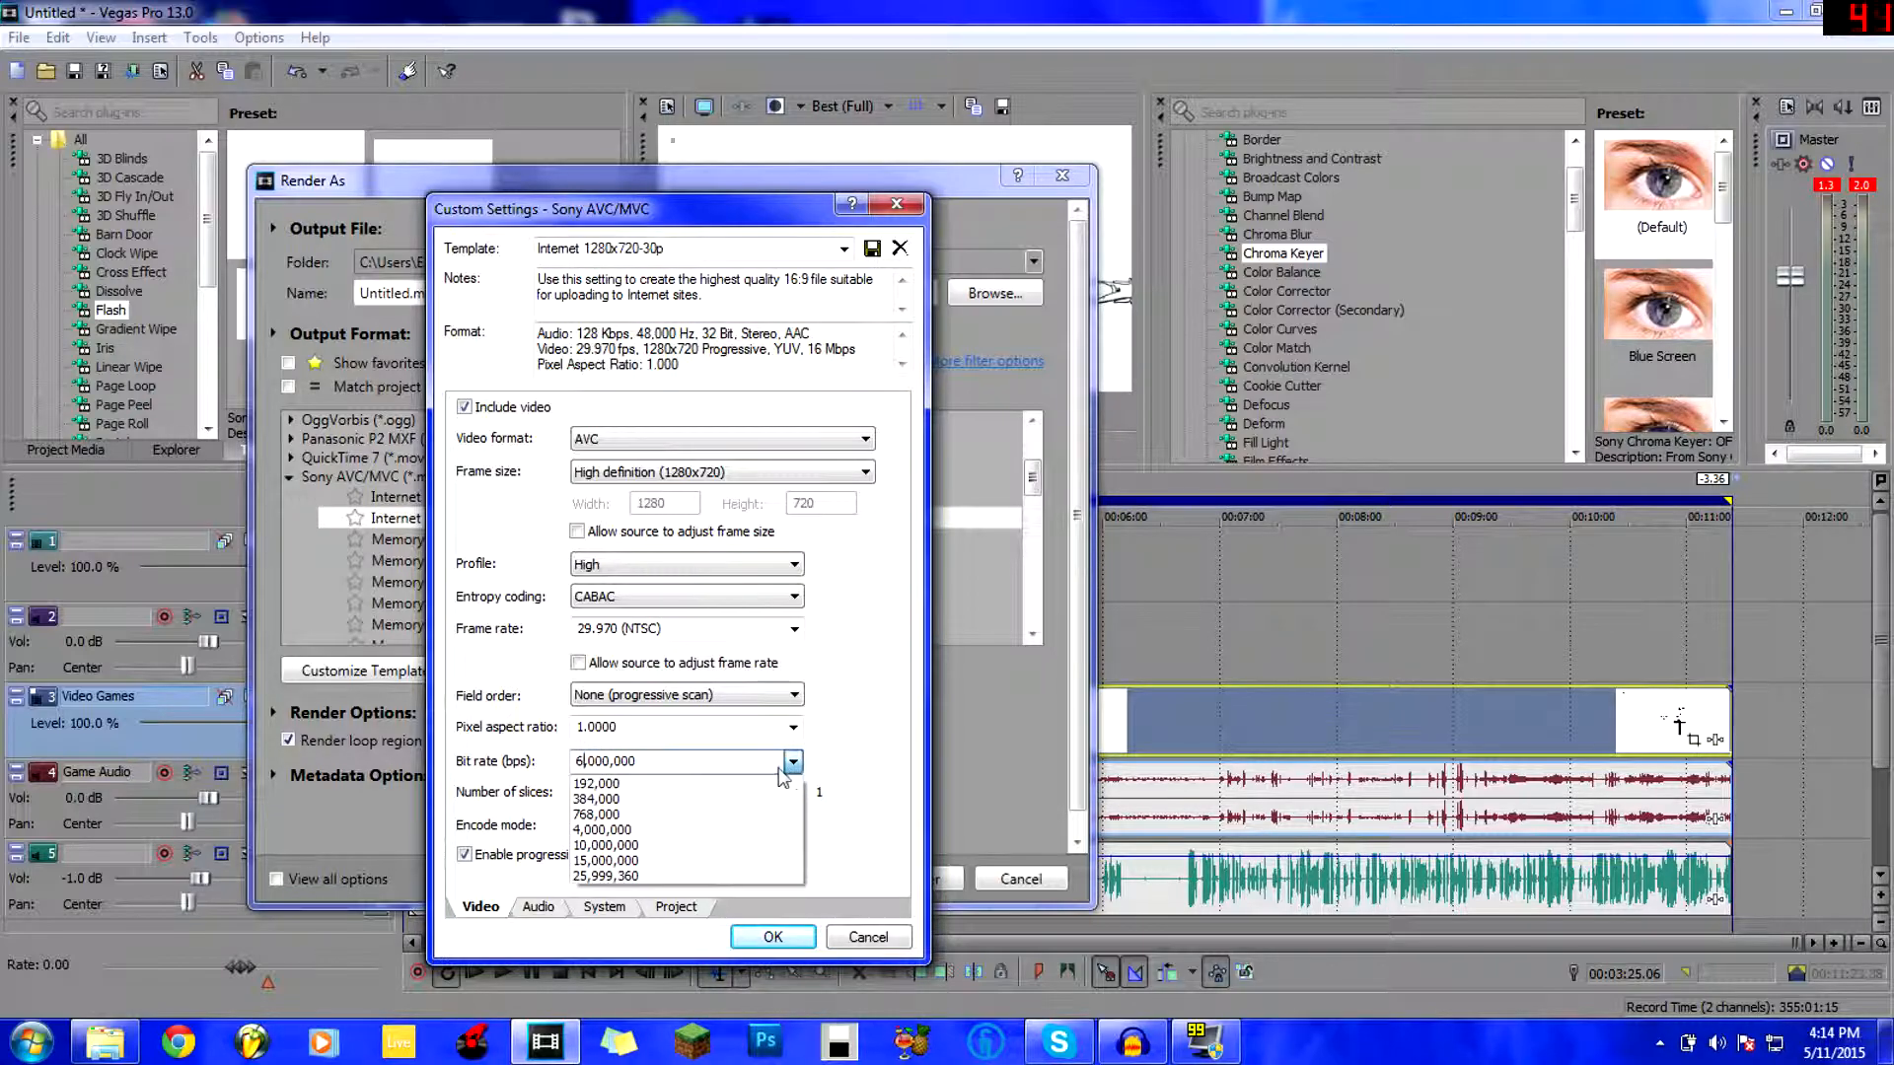
{"action": "left_click", "coordinate": [656, 875]}
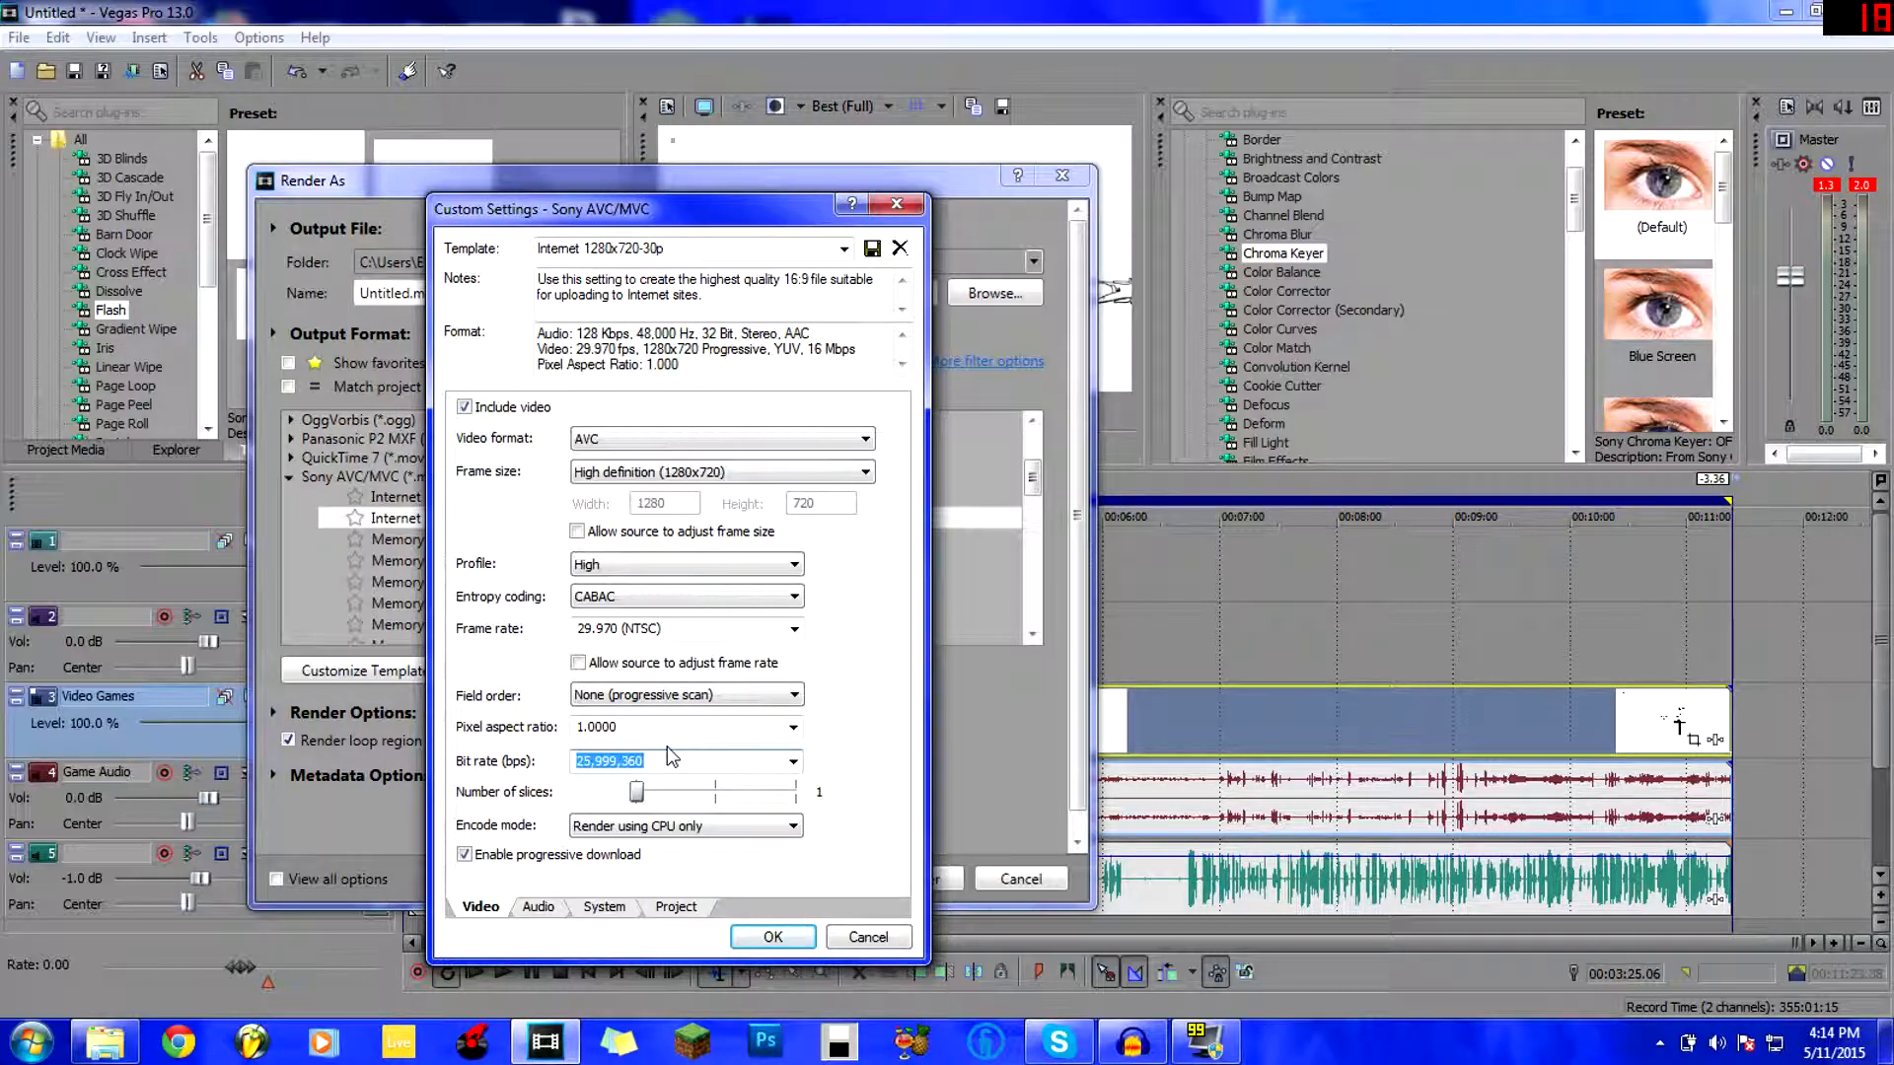
{"action": "left_click", "coordinate": [793, 761]}
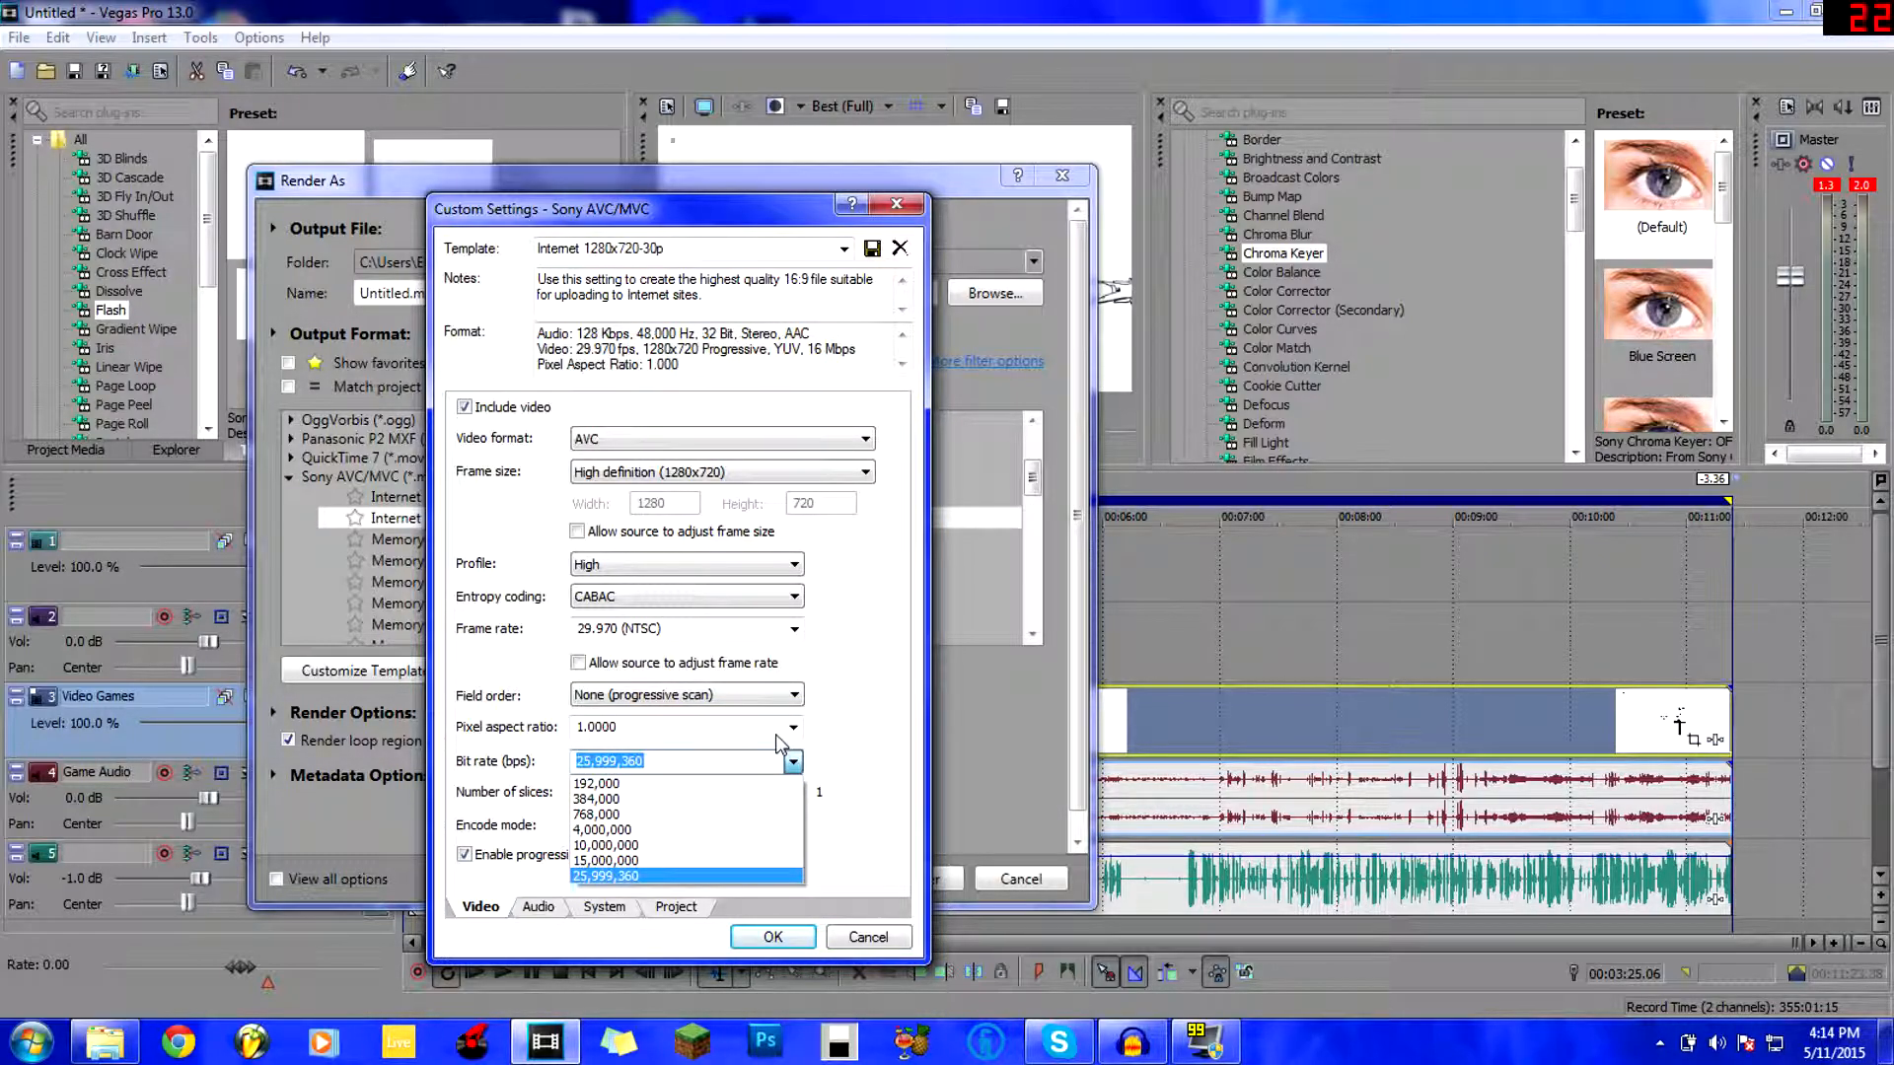
{"action": "left_click", "coordinate": [856, 731]}
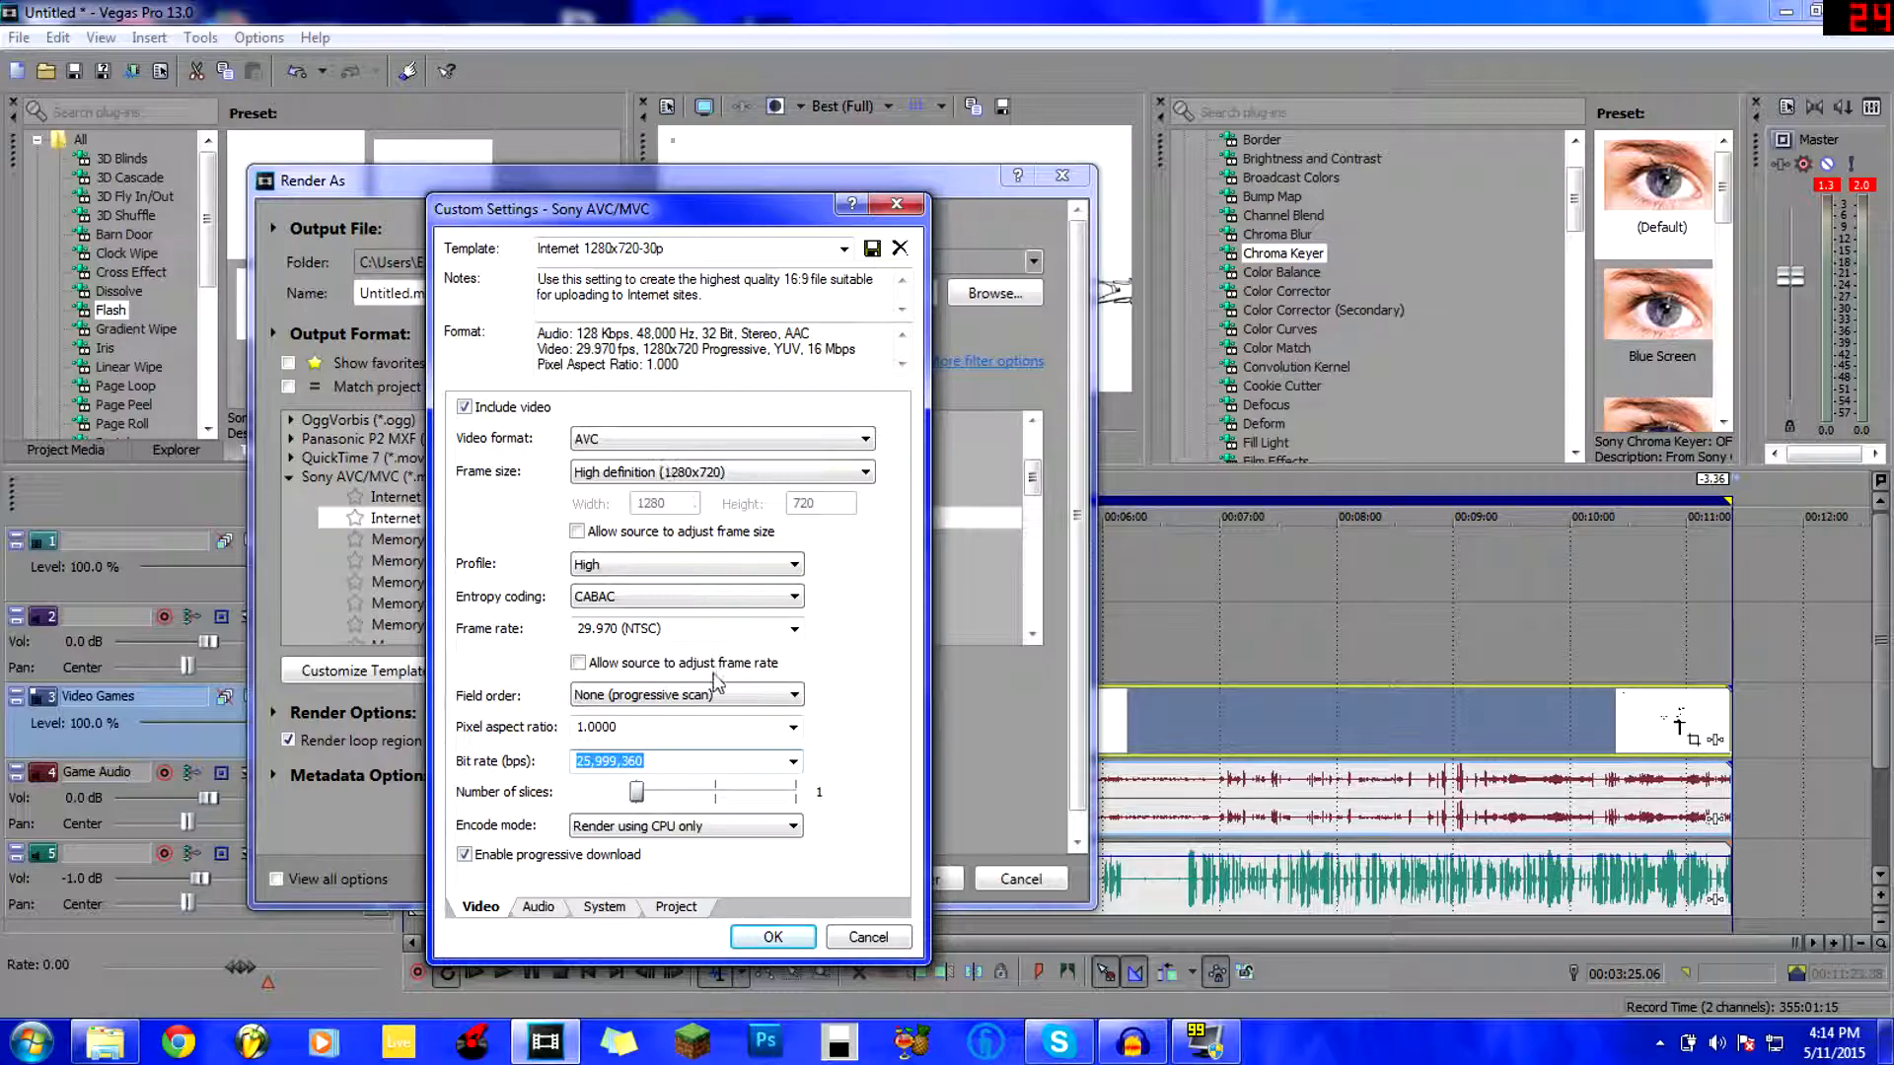
{"action": "left_click", "coordinate": [793, 761]}
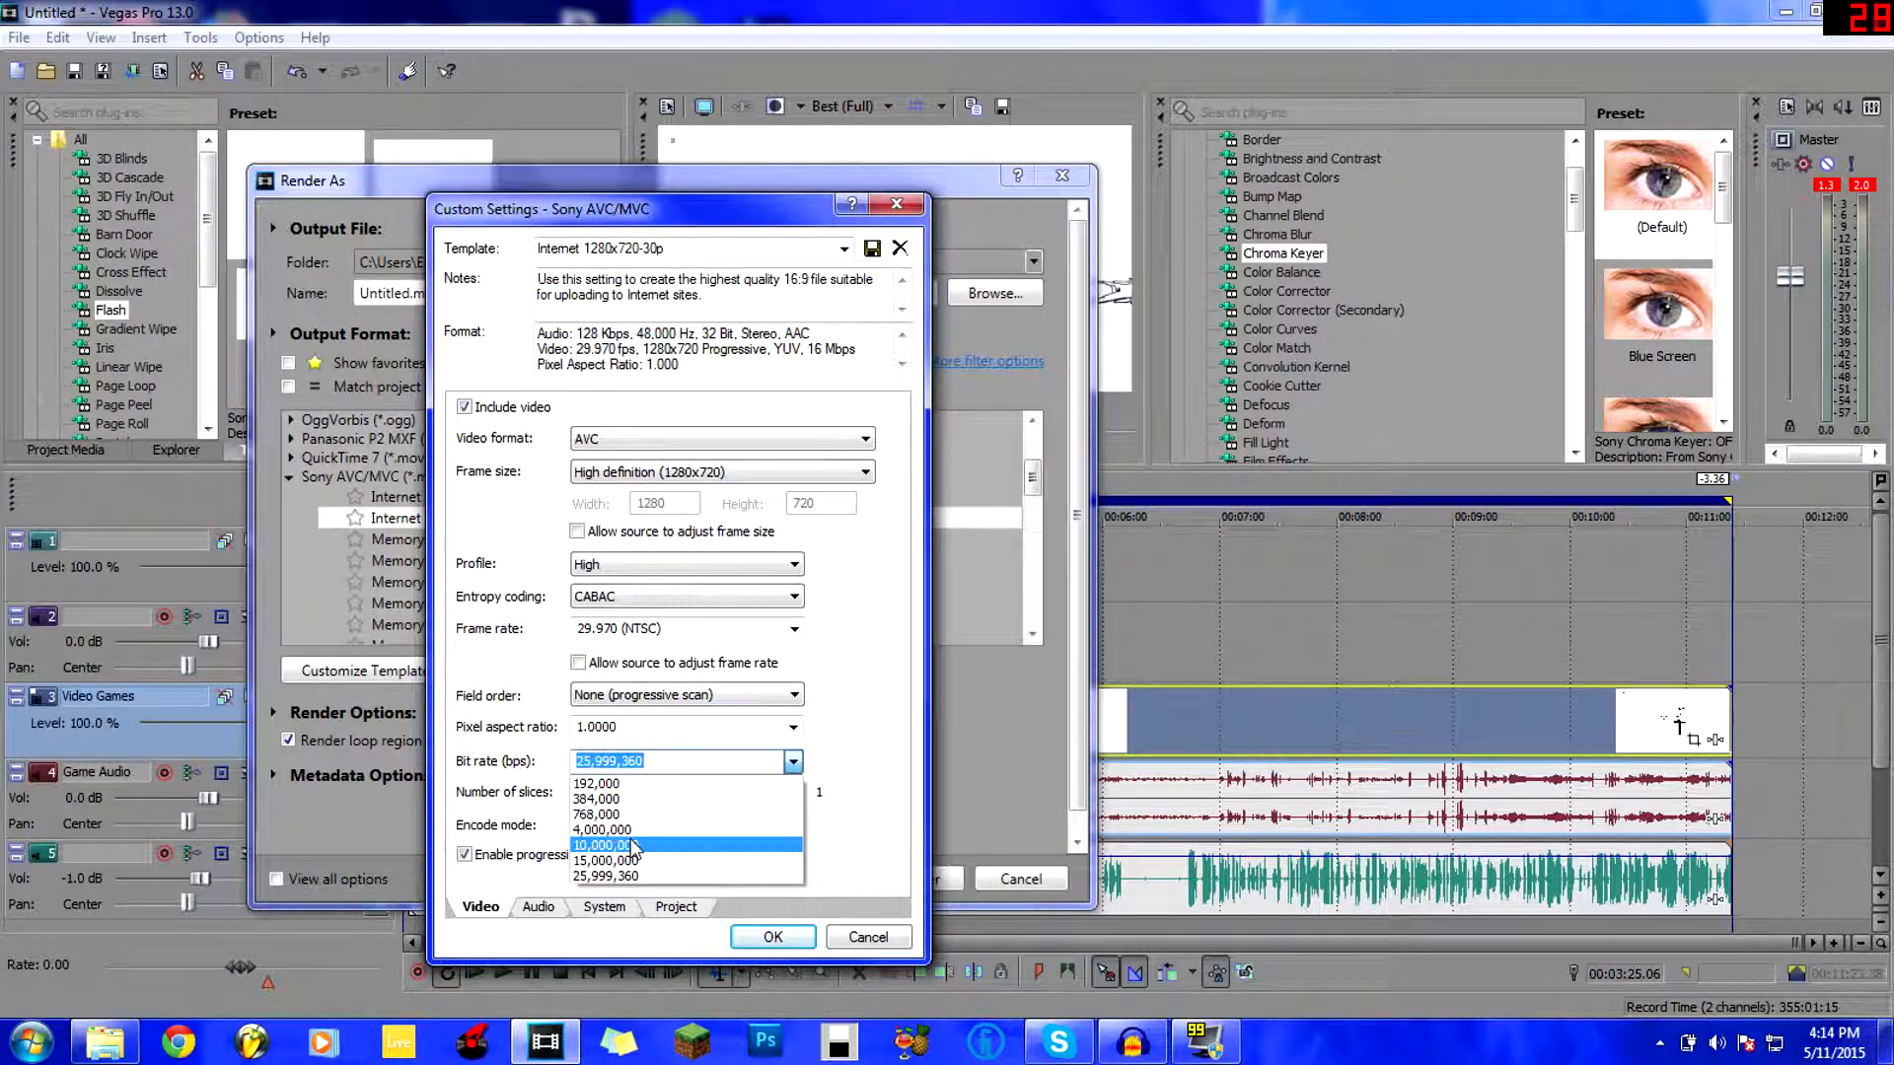
{"action": "left_click", "coordinate": [604, 830]}
{"action": "left_click", "coordinate": [588, 761]}
{"action": "key", "text": "BackSpace"}
{"action": "key", "text": "BackSpace"}
{"action": "type", "text": "8,000,000"}
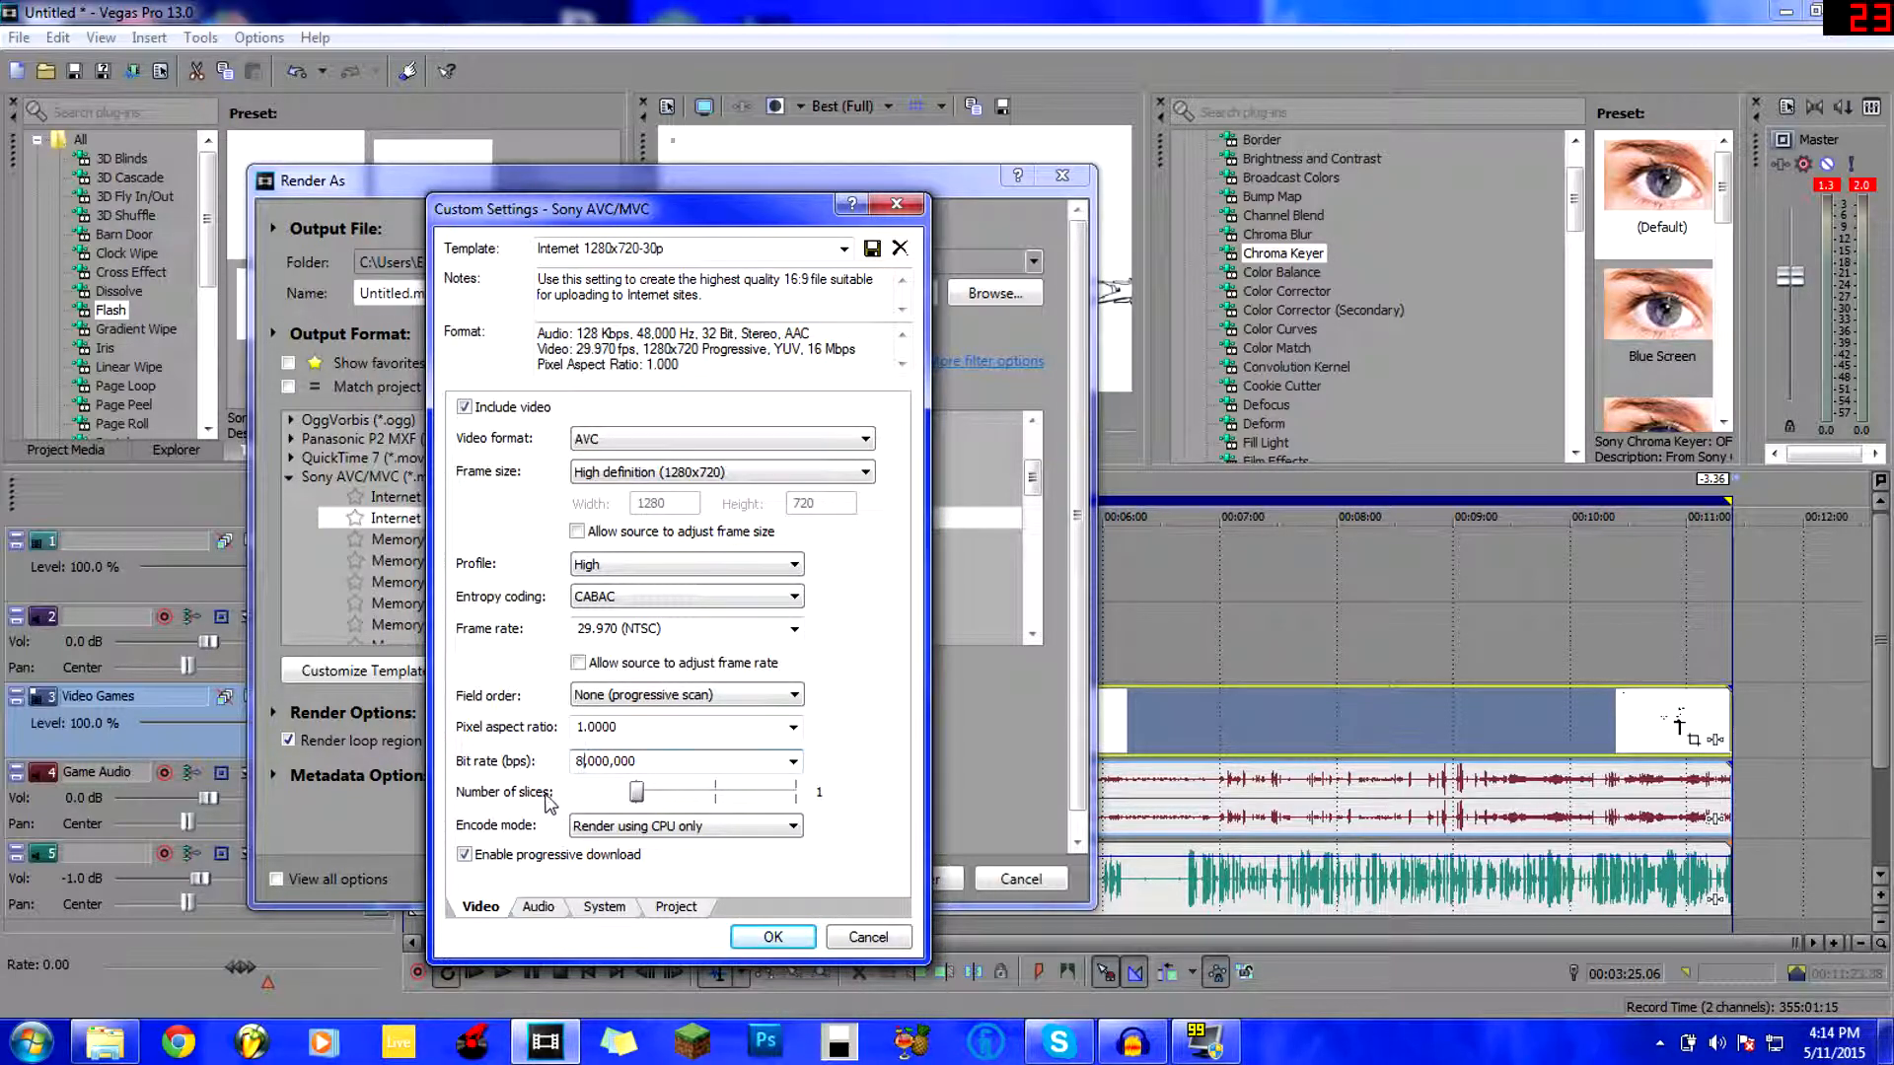
Set Encode mode to 'Render using GPU if available'.
{"action": "left_click", "coordinate": [595, 828]}
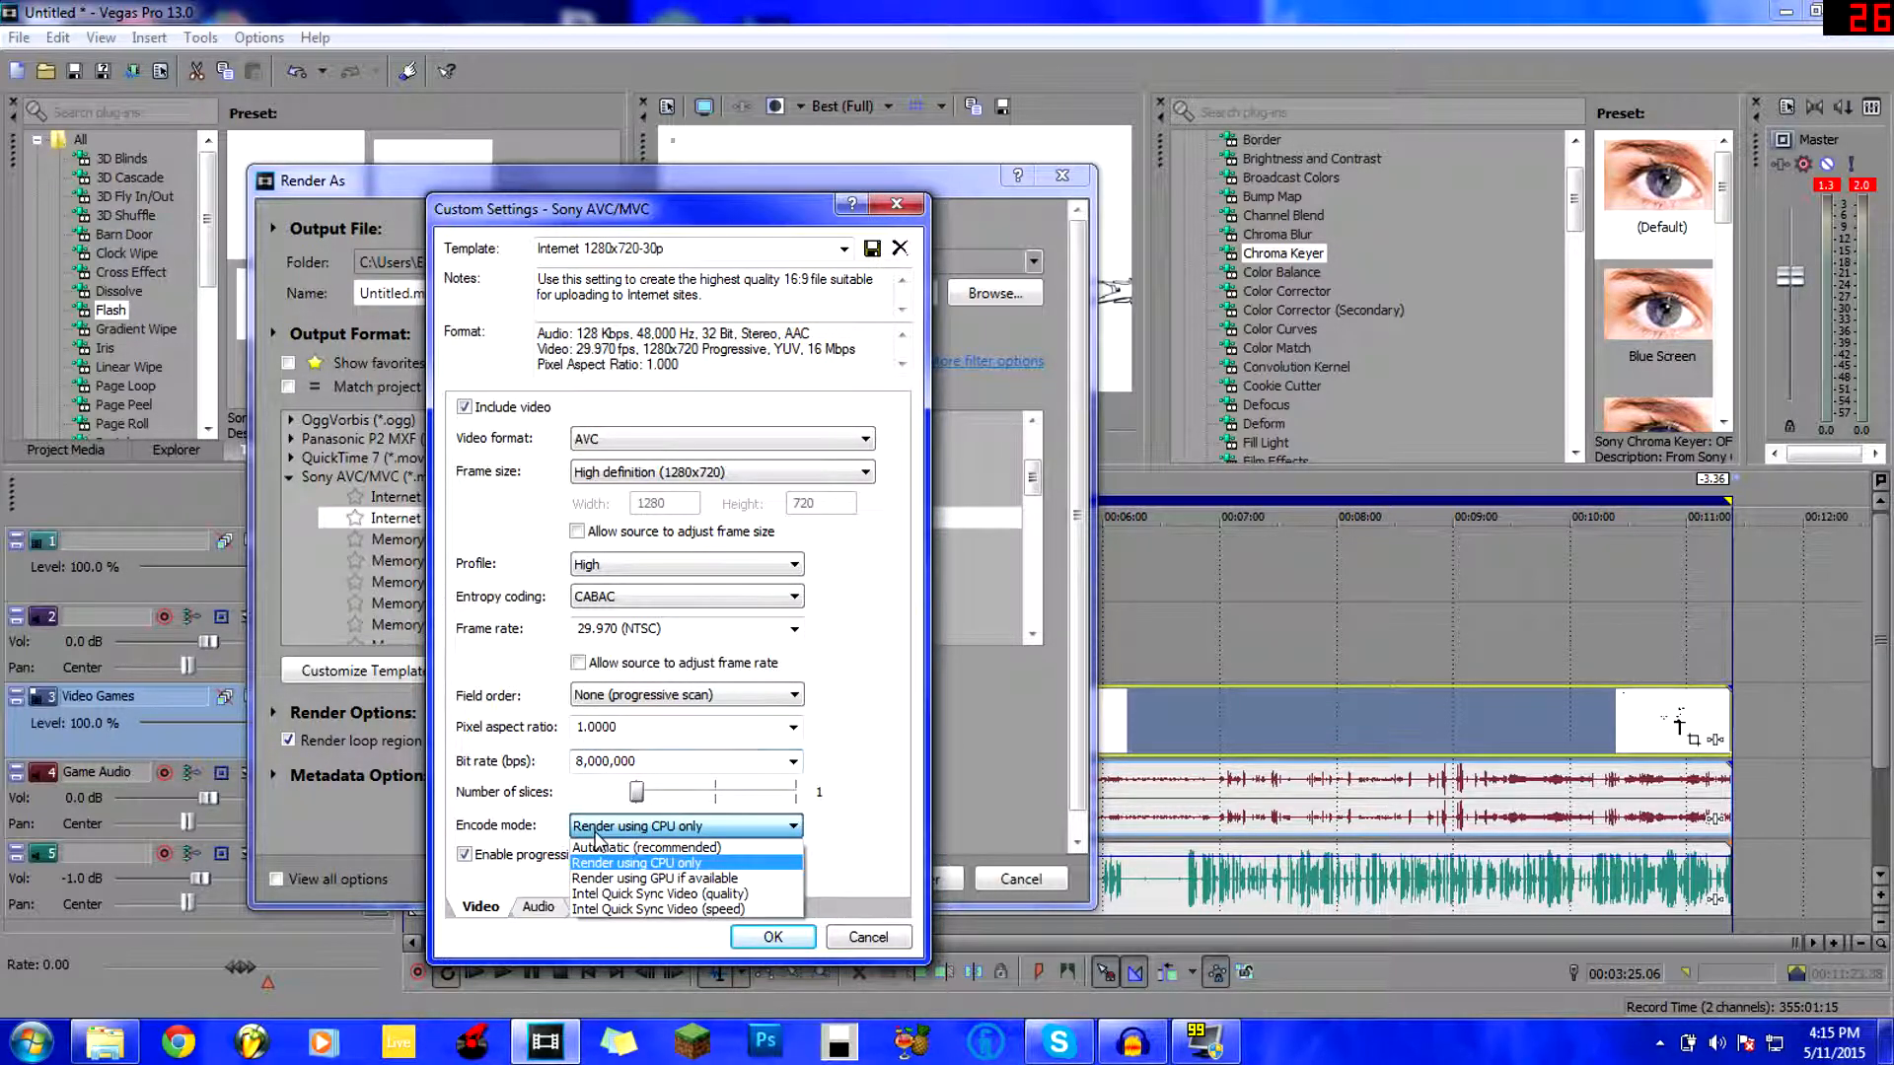
{"action": "left_click", "coordinate": [564, 835]}
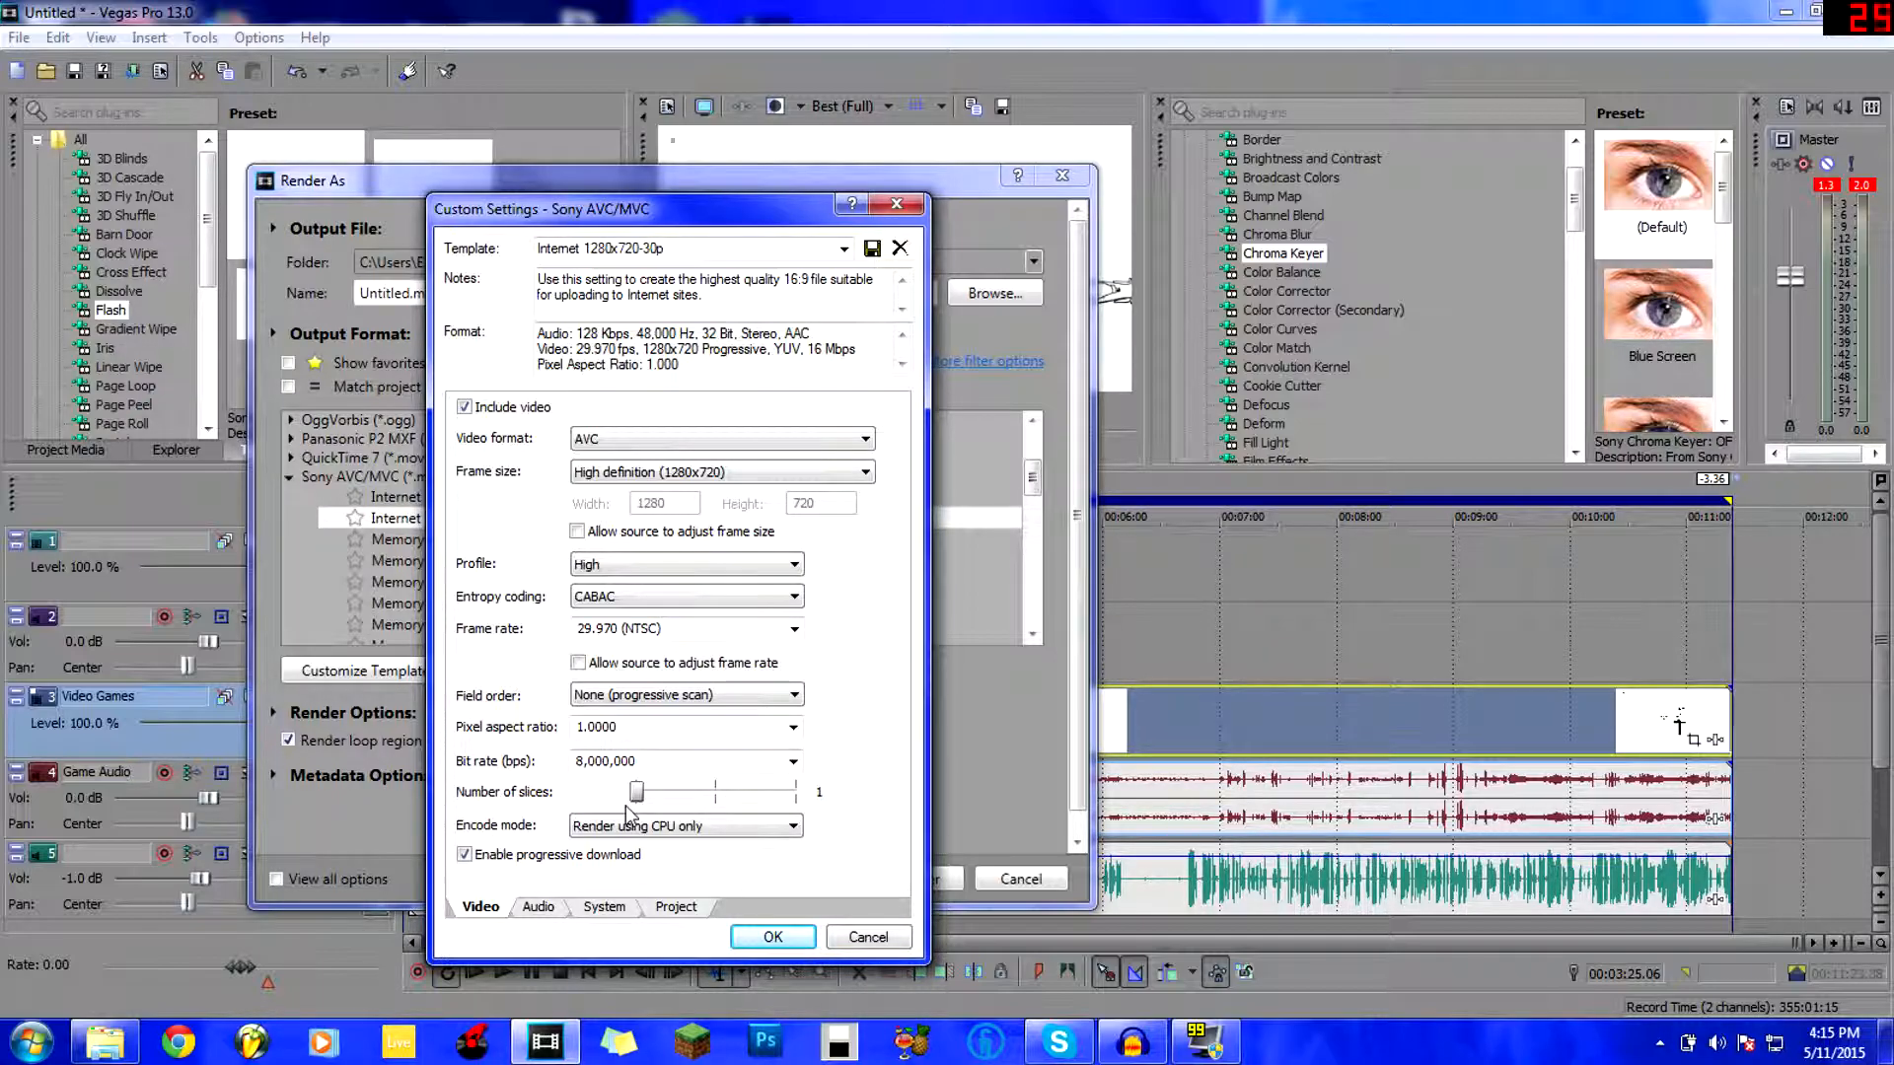
{"action": "left_click", "coordinate": [579, 827]}
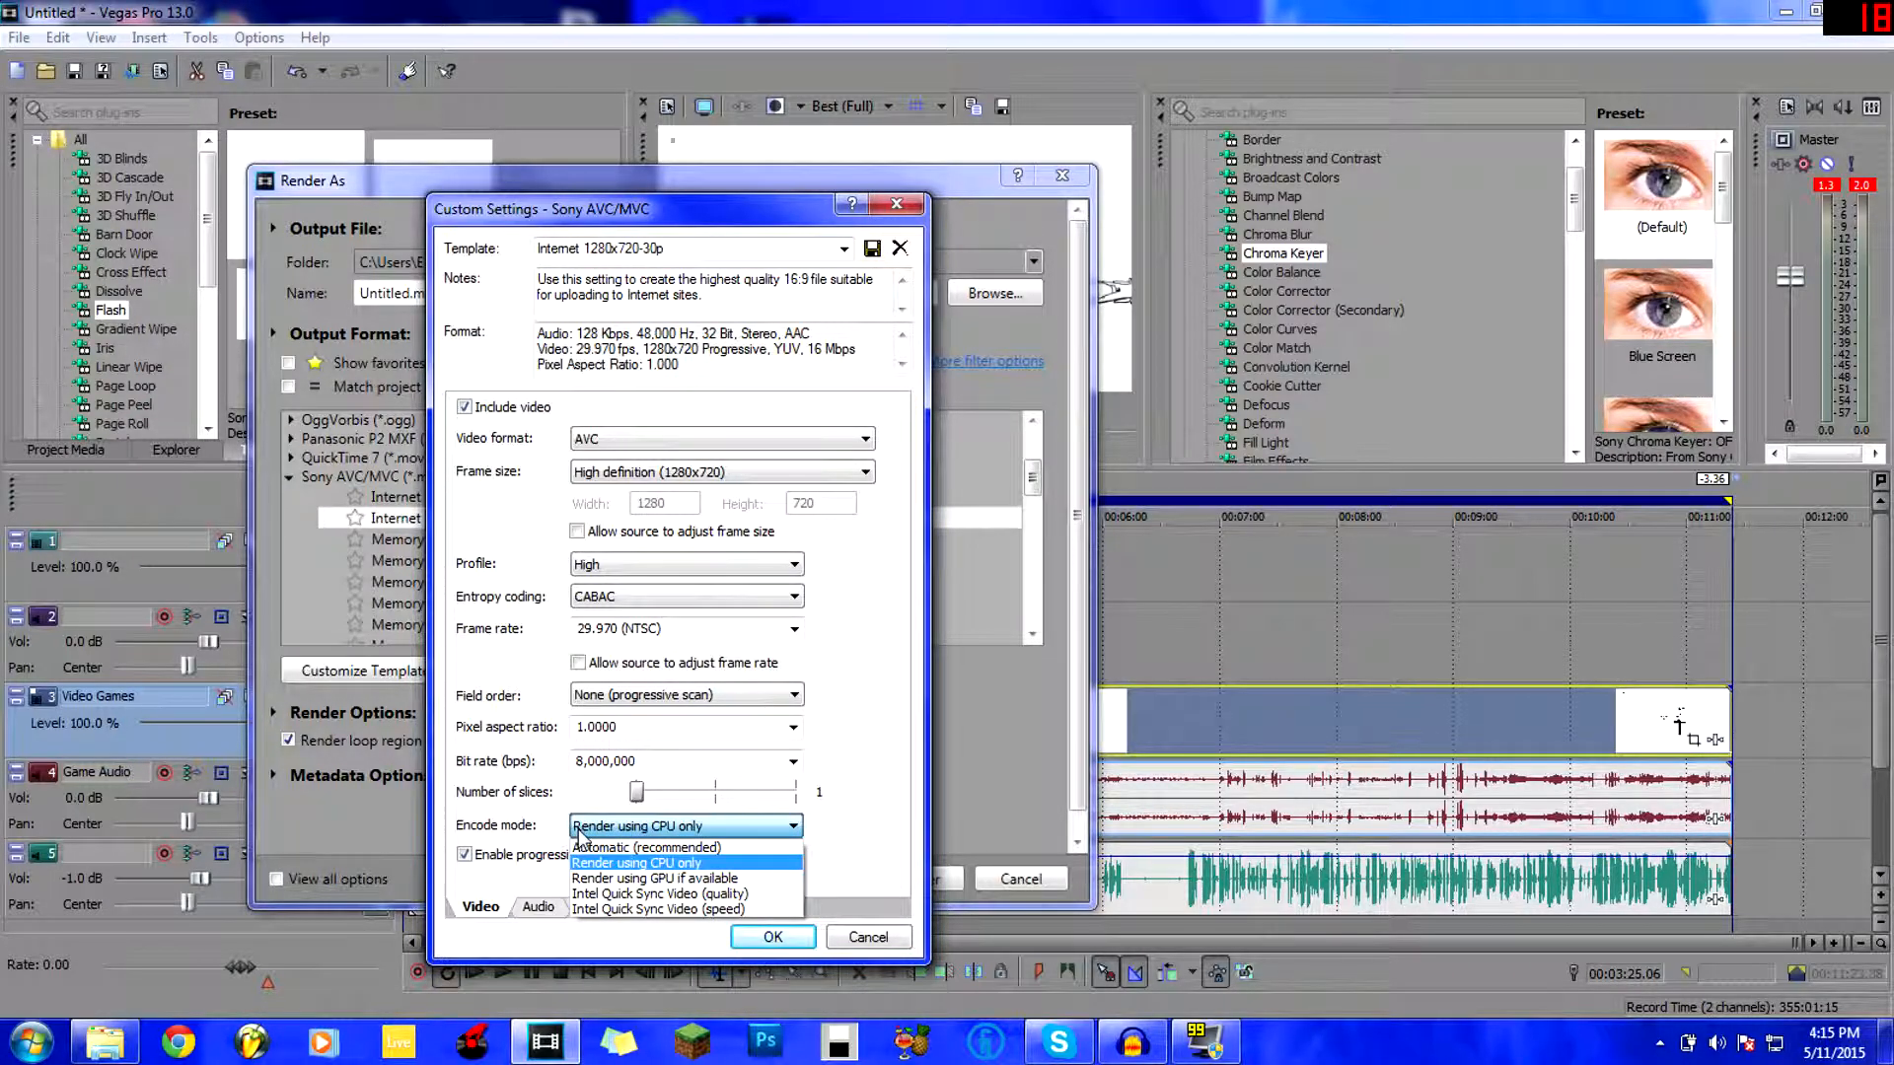
{"action": "left_click", "coordinate": [658, 879]}
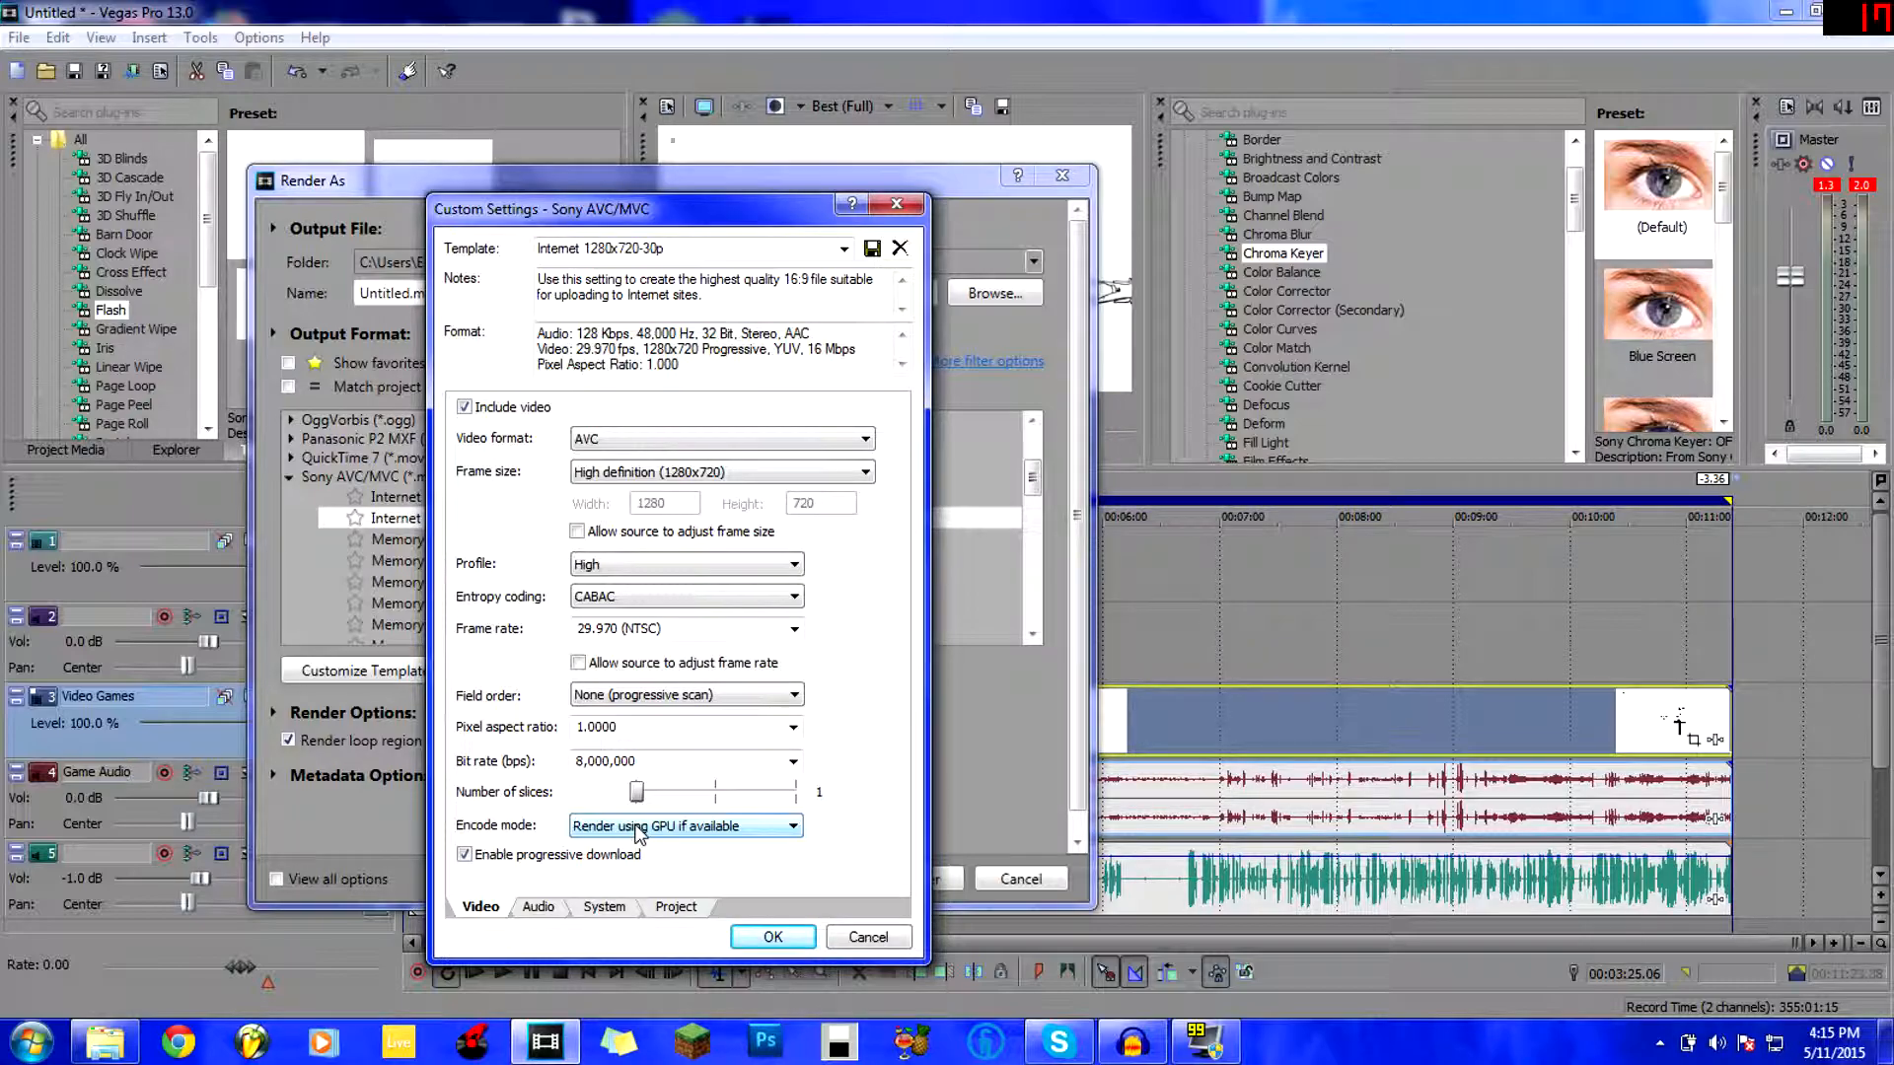
{"action": "left_click", "coordinate": [637, 826]}
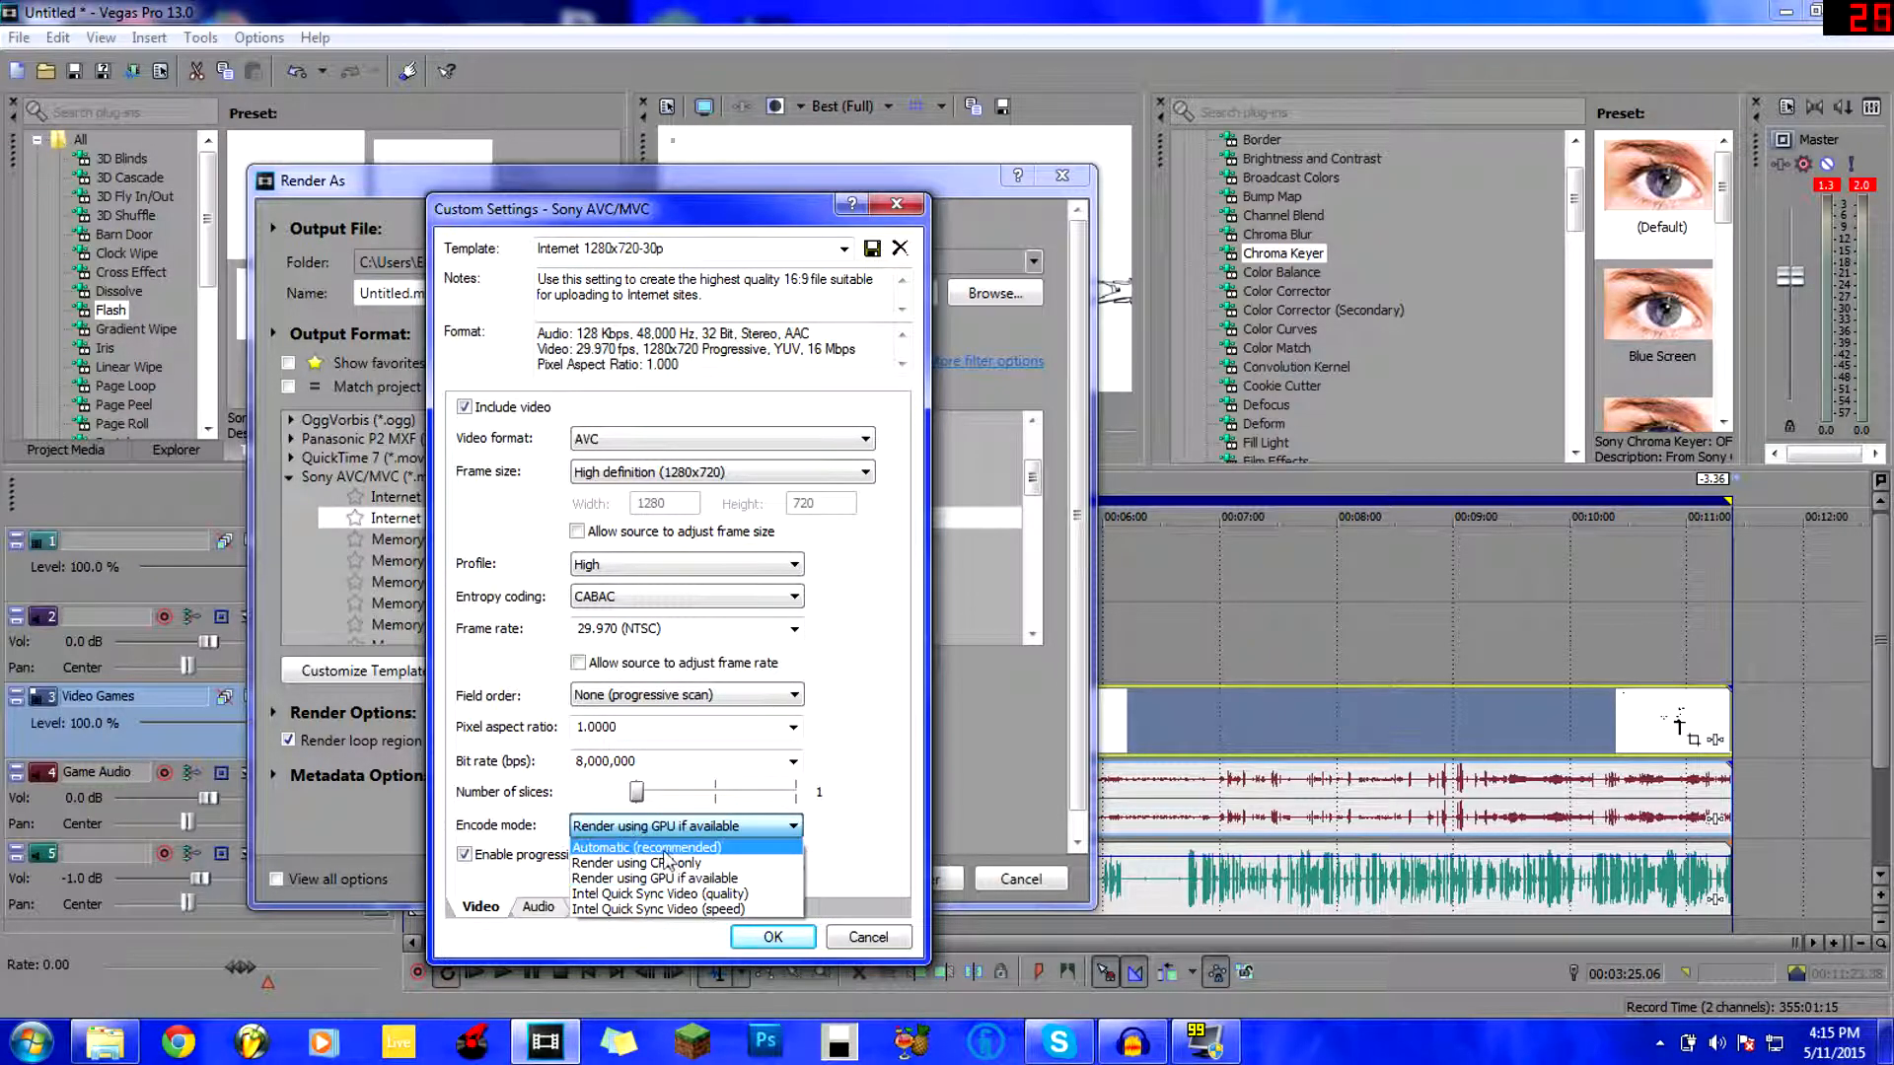
{"action": "left_click", "coordinate": [666, 863]}
{"action": "left_click", "coordinate": [623, 829]}
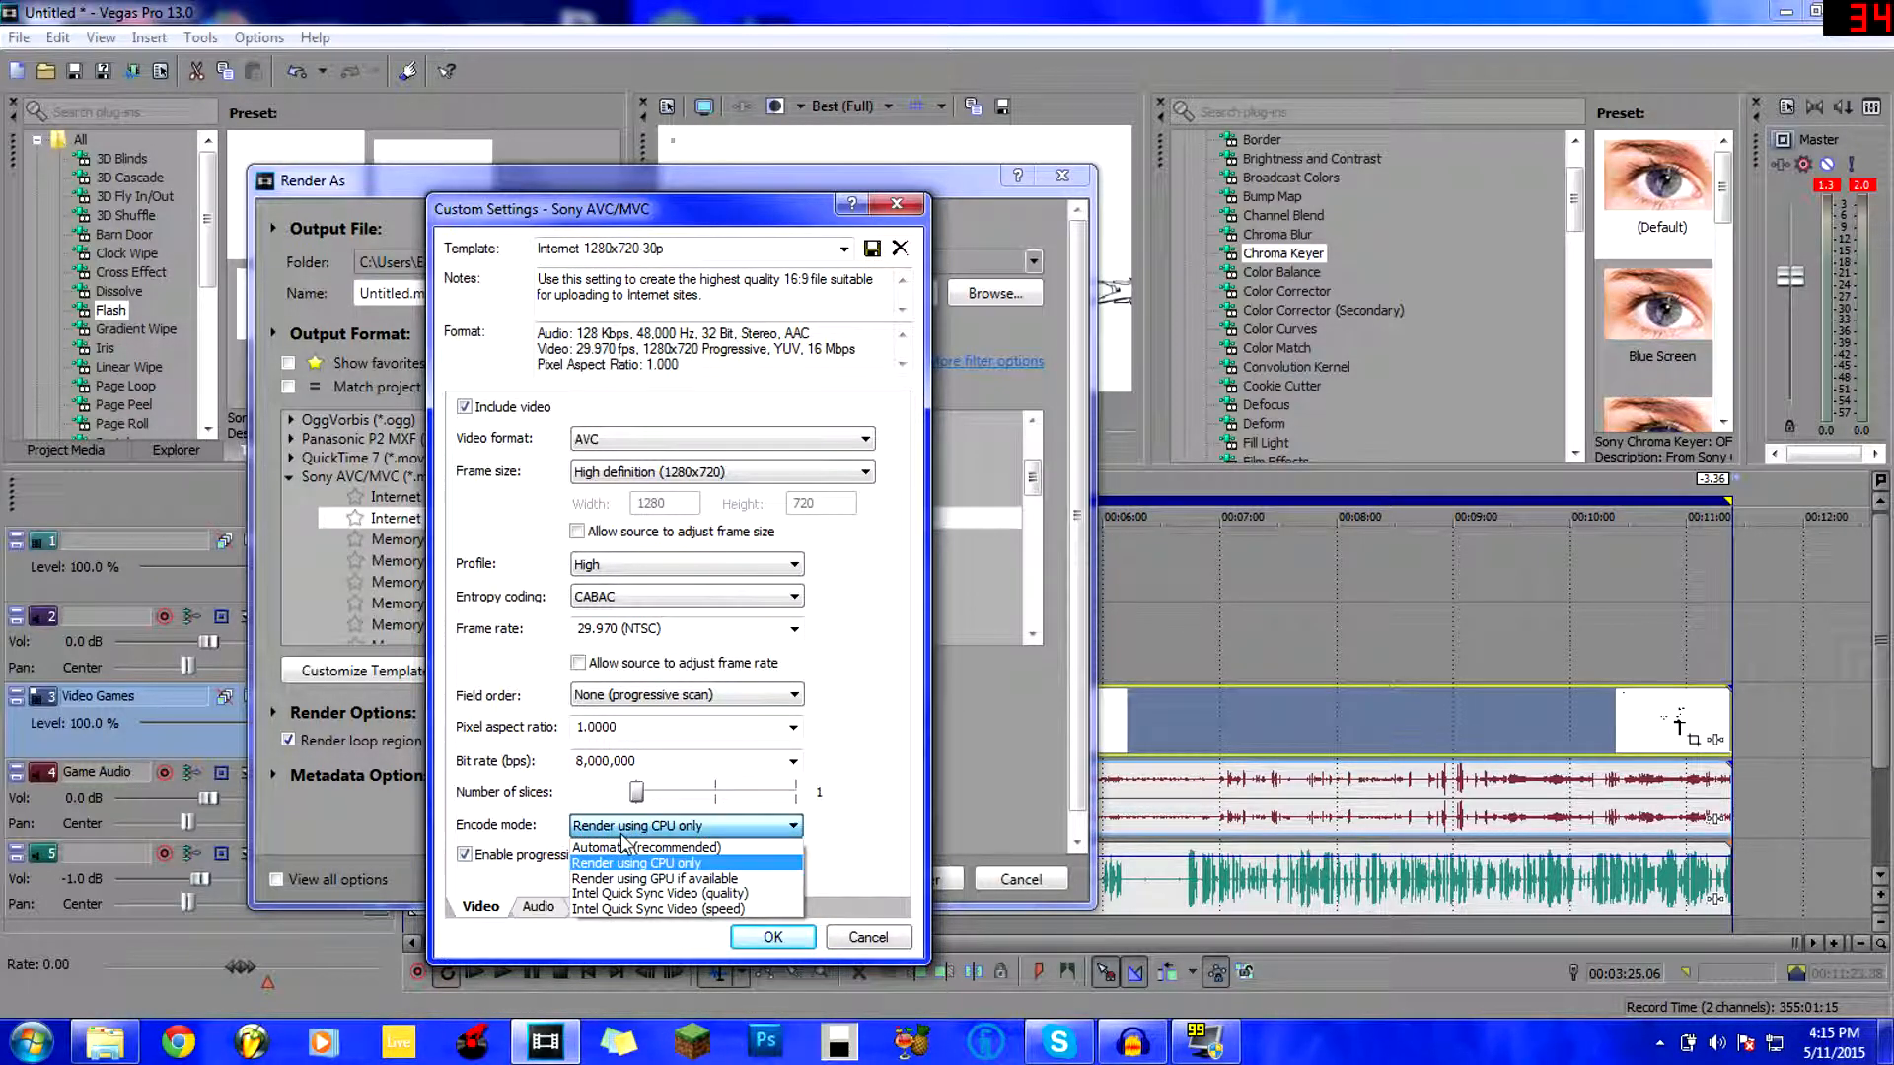
{"action": "left_click", "coordinate": [678, 880]}
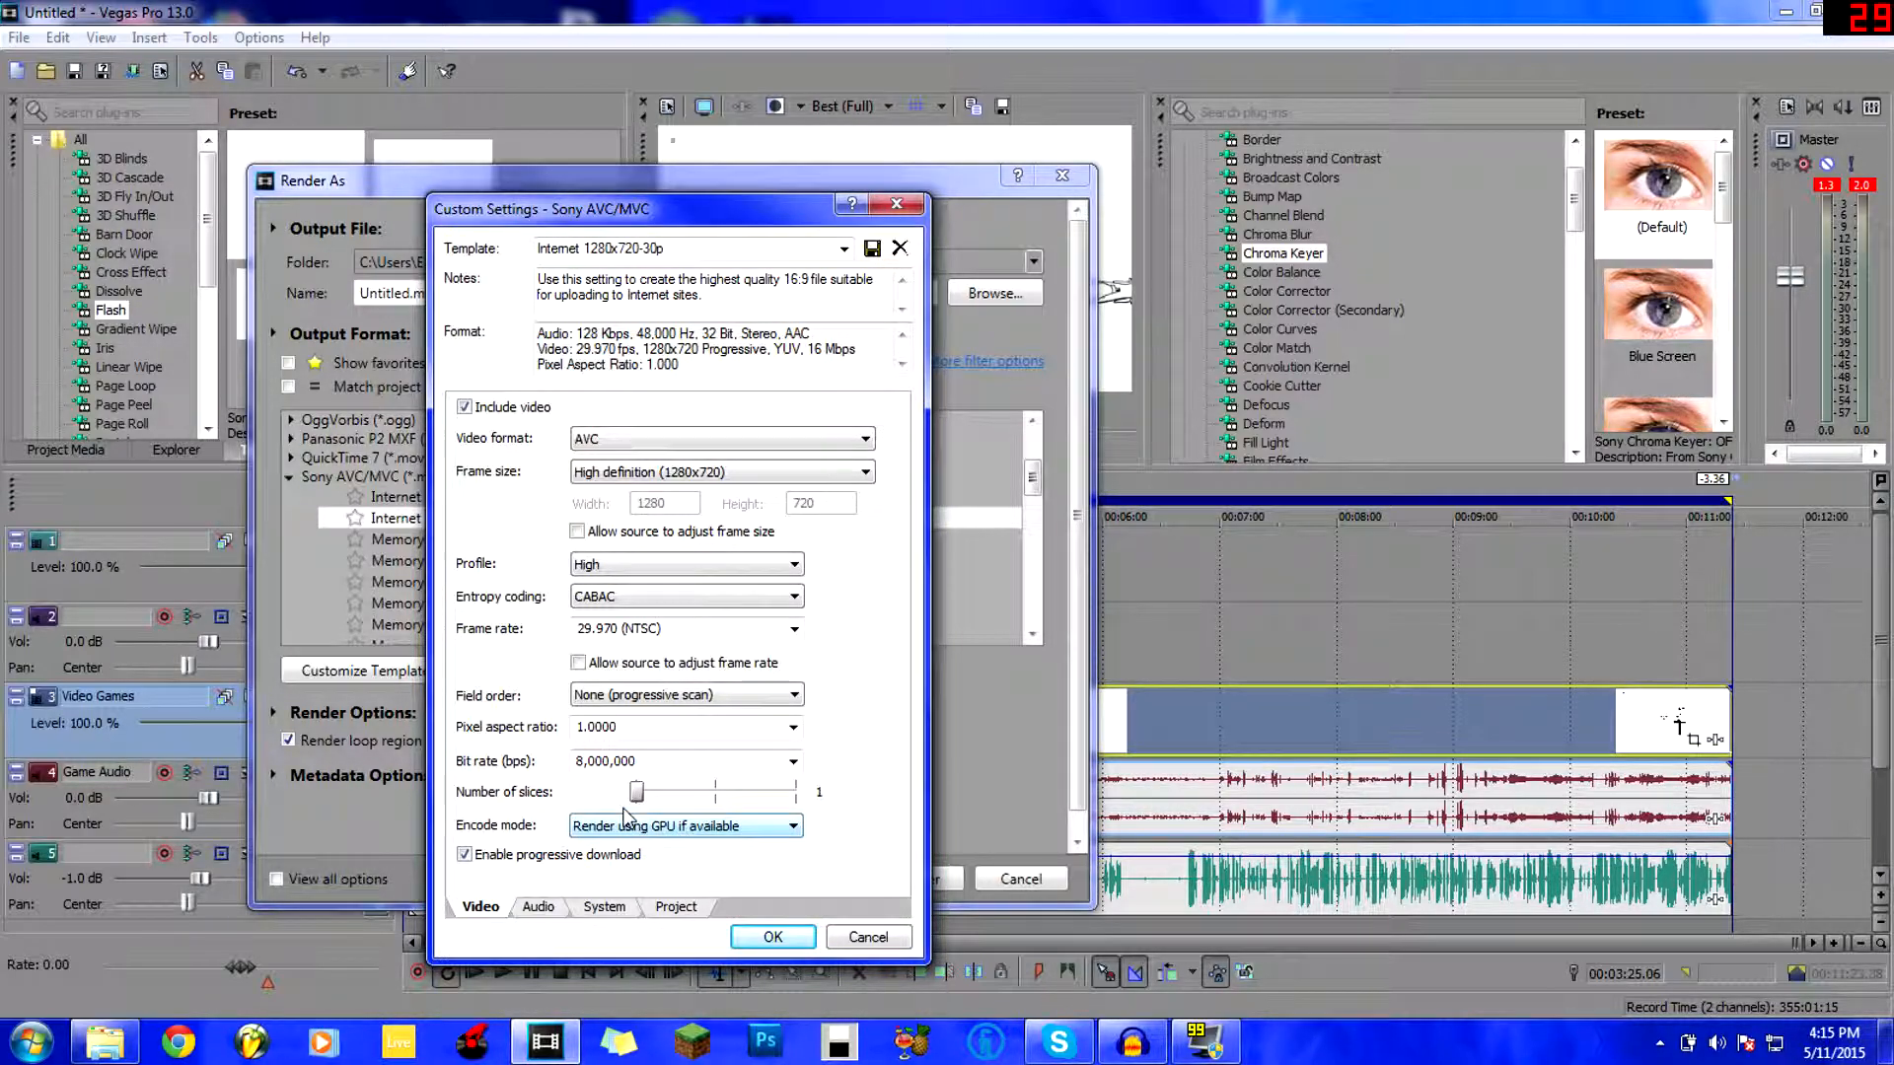
{"action": "left_click", "coordinate": [662, 829]}
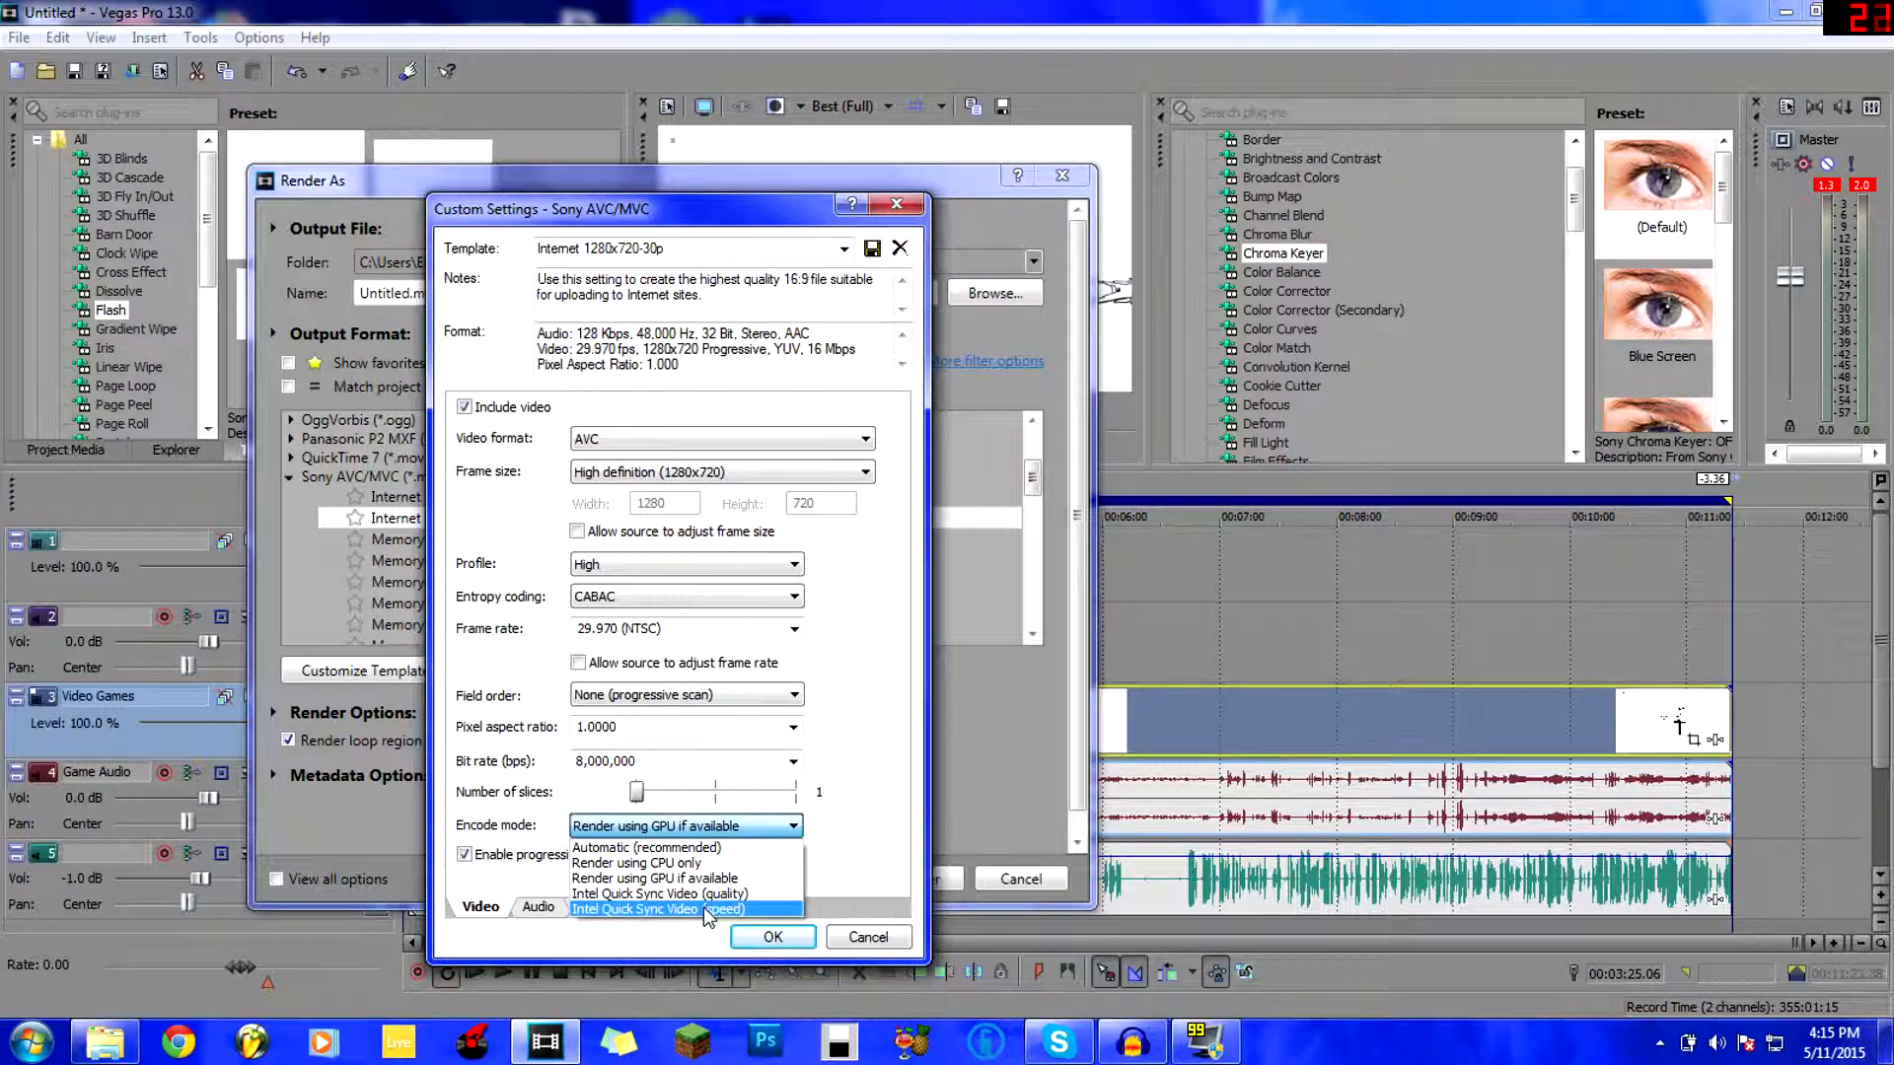
{"action": "left_click", "coordinate": [605, 879]}
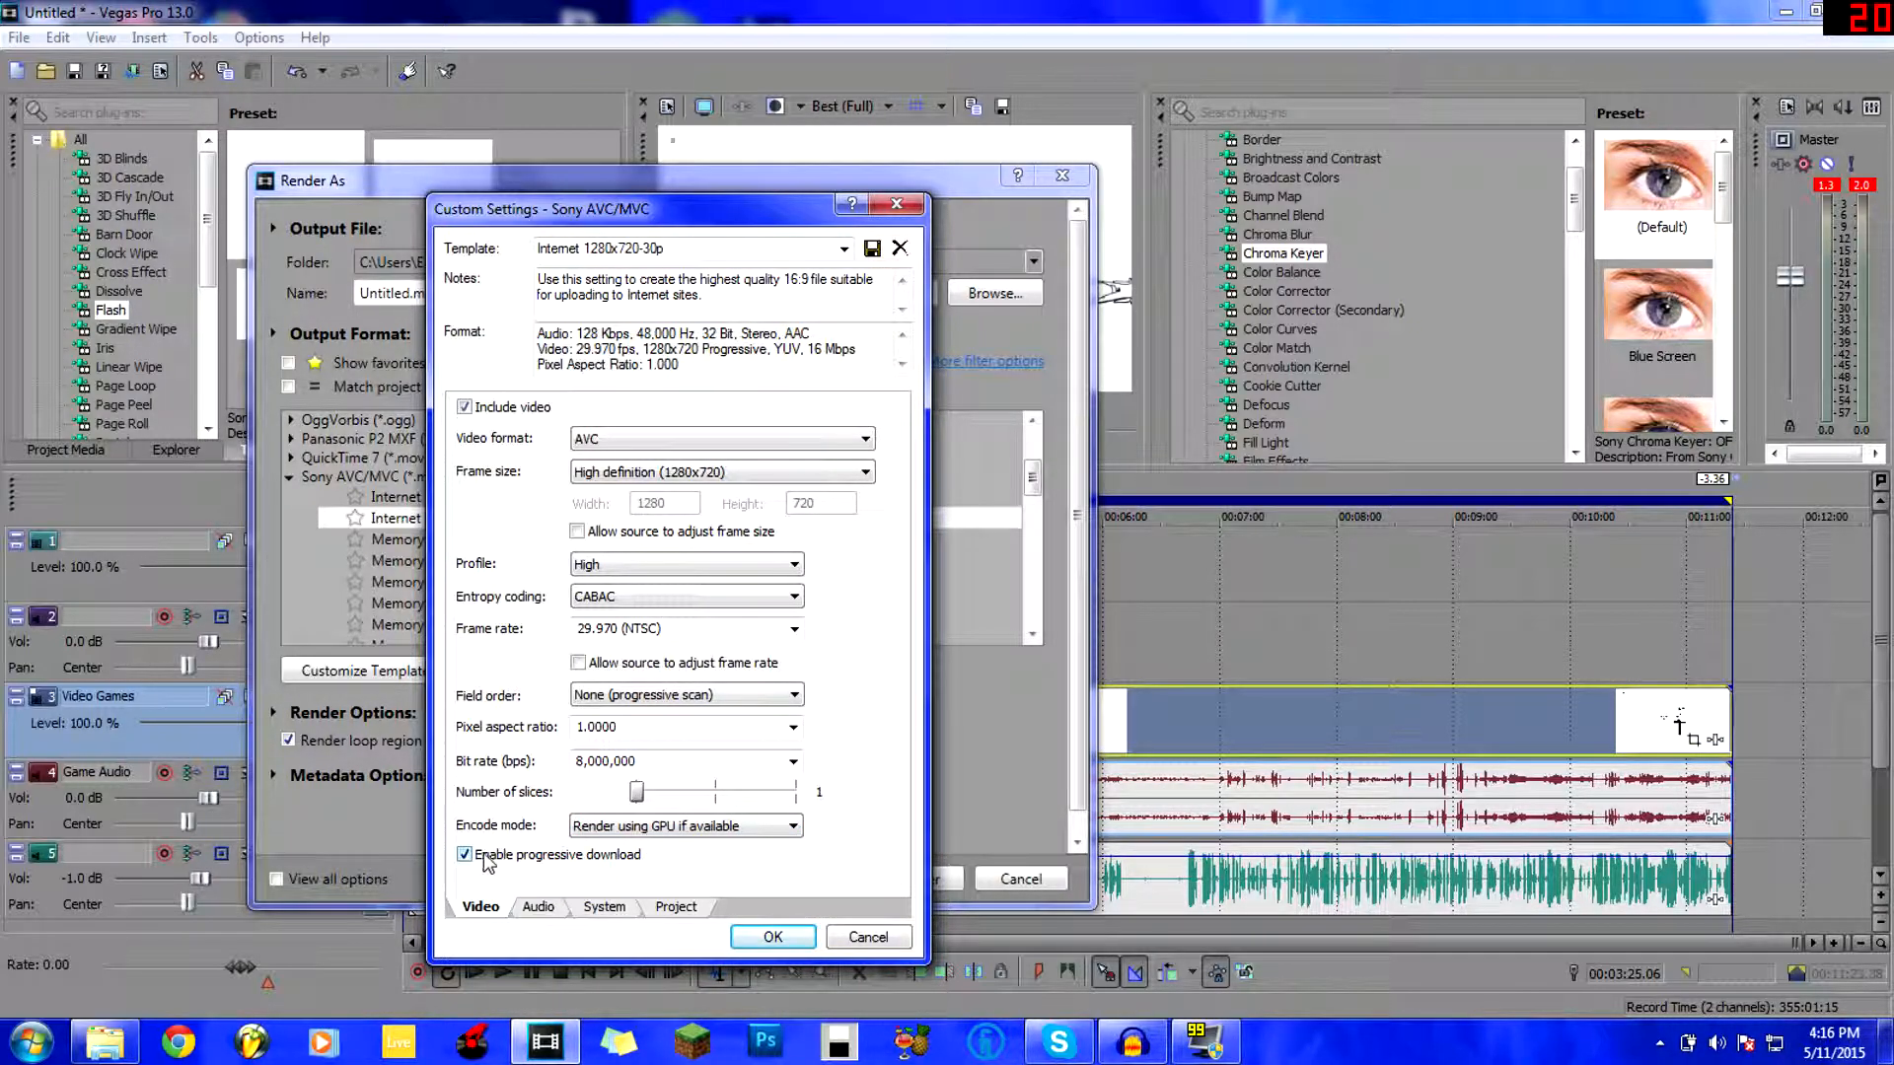
{"action": "left_click", "coordinate": [604, 906]}
Run Check GPU to confirm CUDA is available, then review the Video, Audio and Project tabs.
{"action": "left_click", "coordinate": [496, 478]}
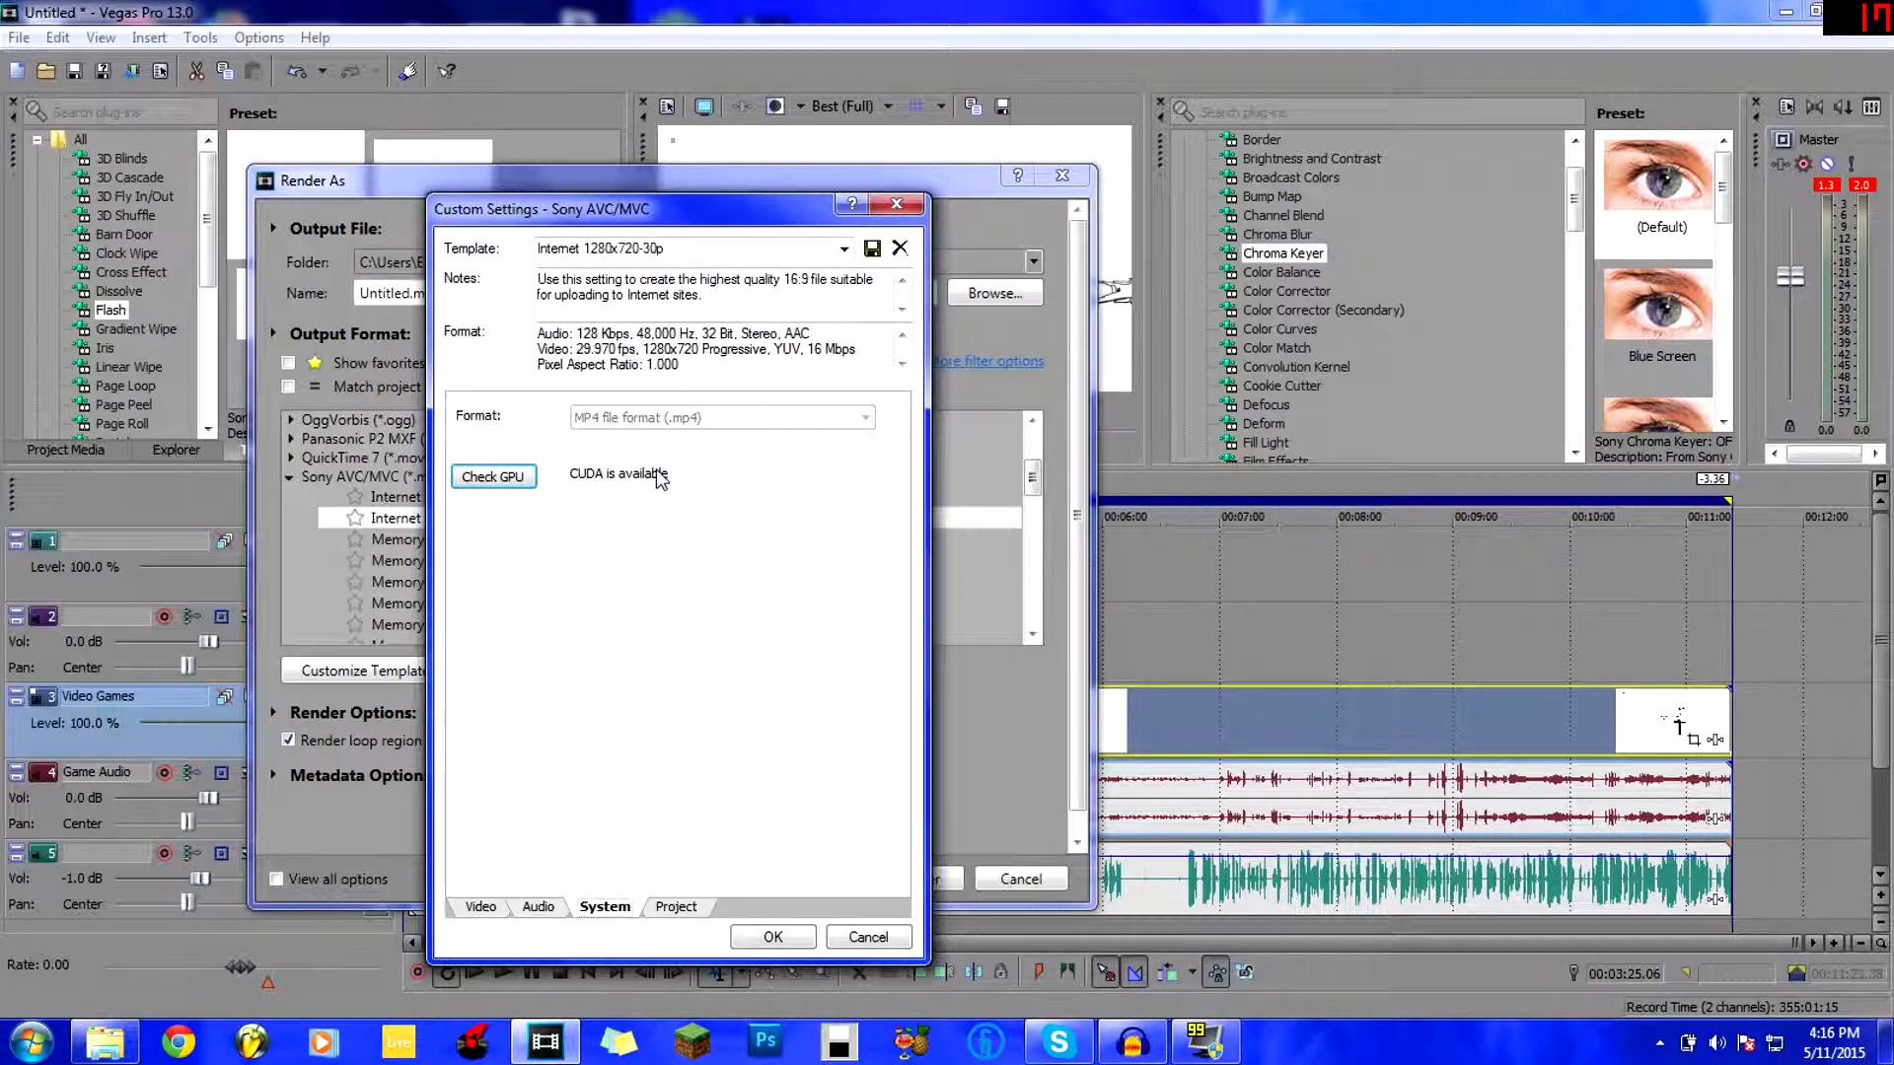
{"action": "left_click", "coordinate": [498, 906]}
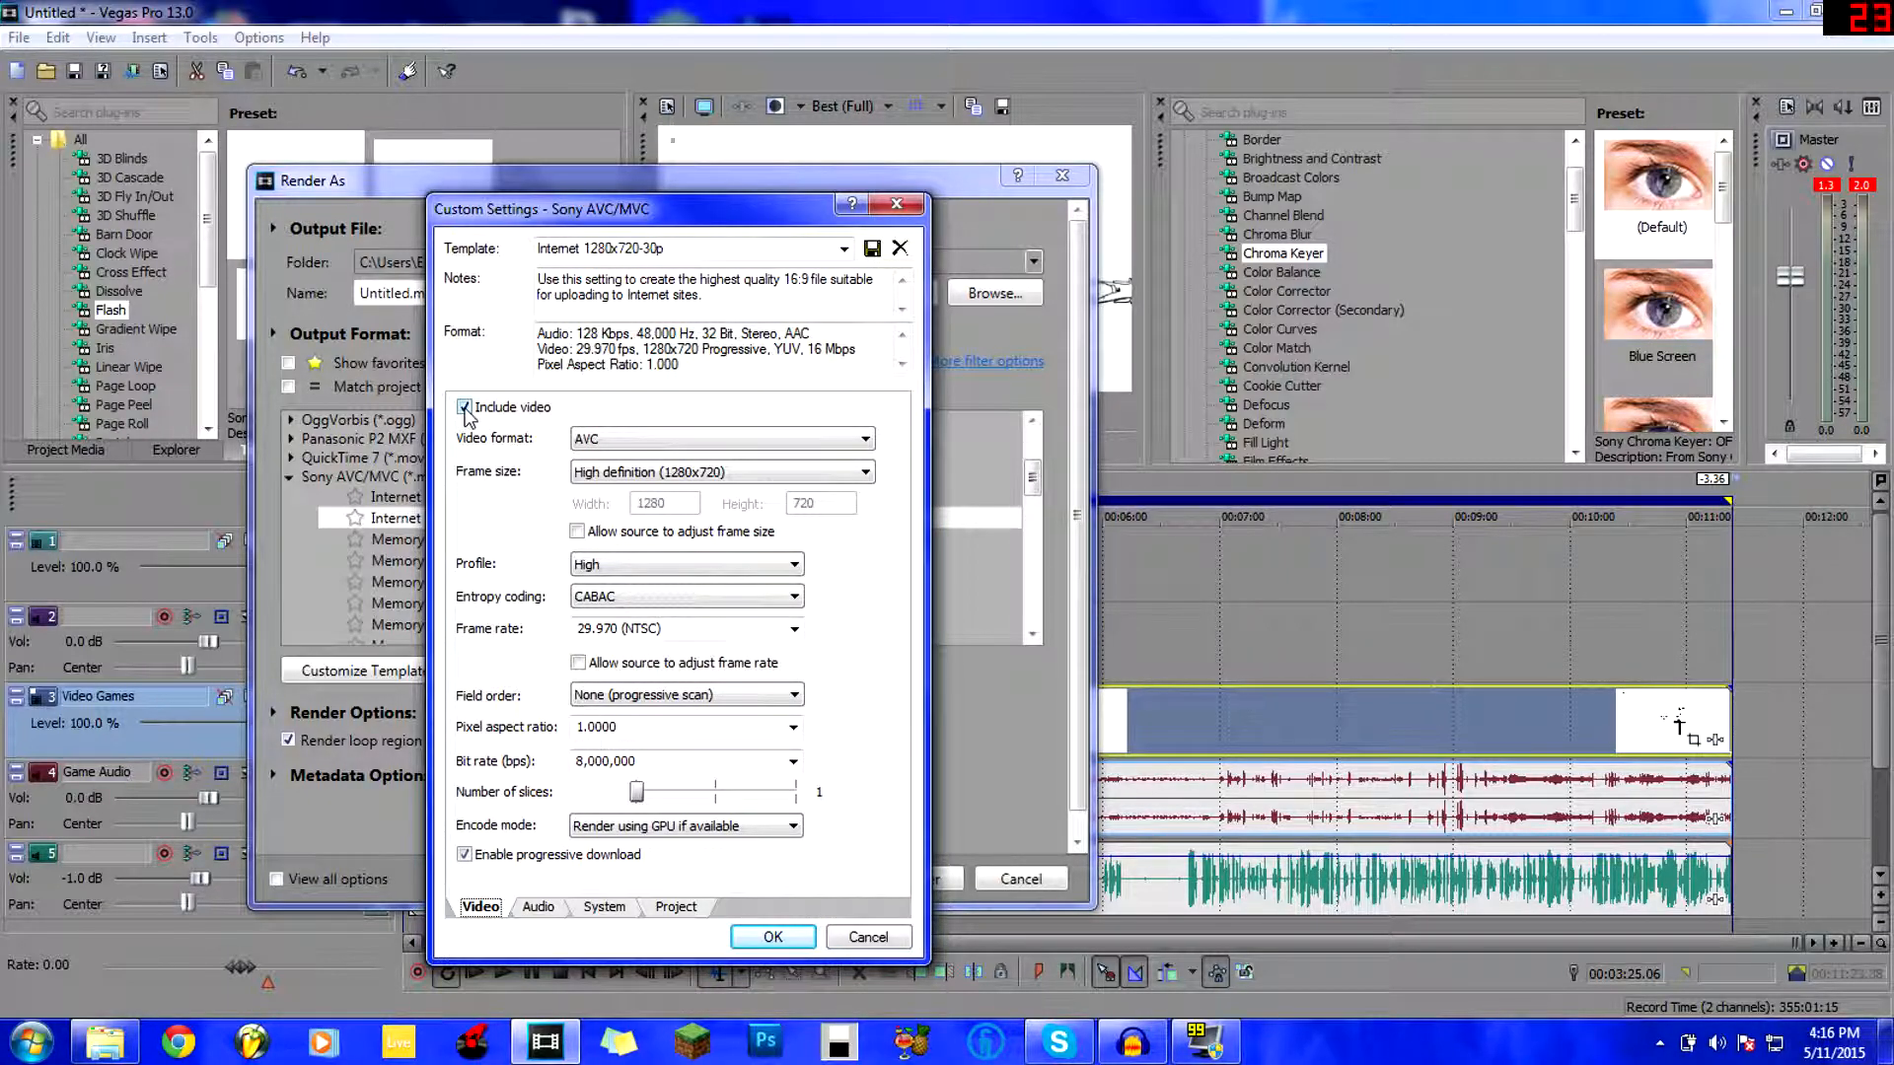
{"action": "left_click", "coordinate": [536, 906]}
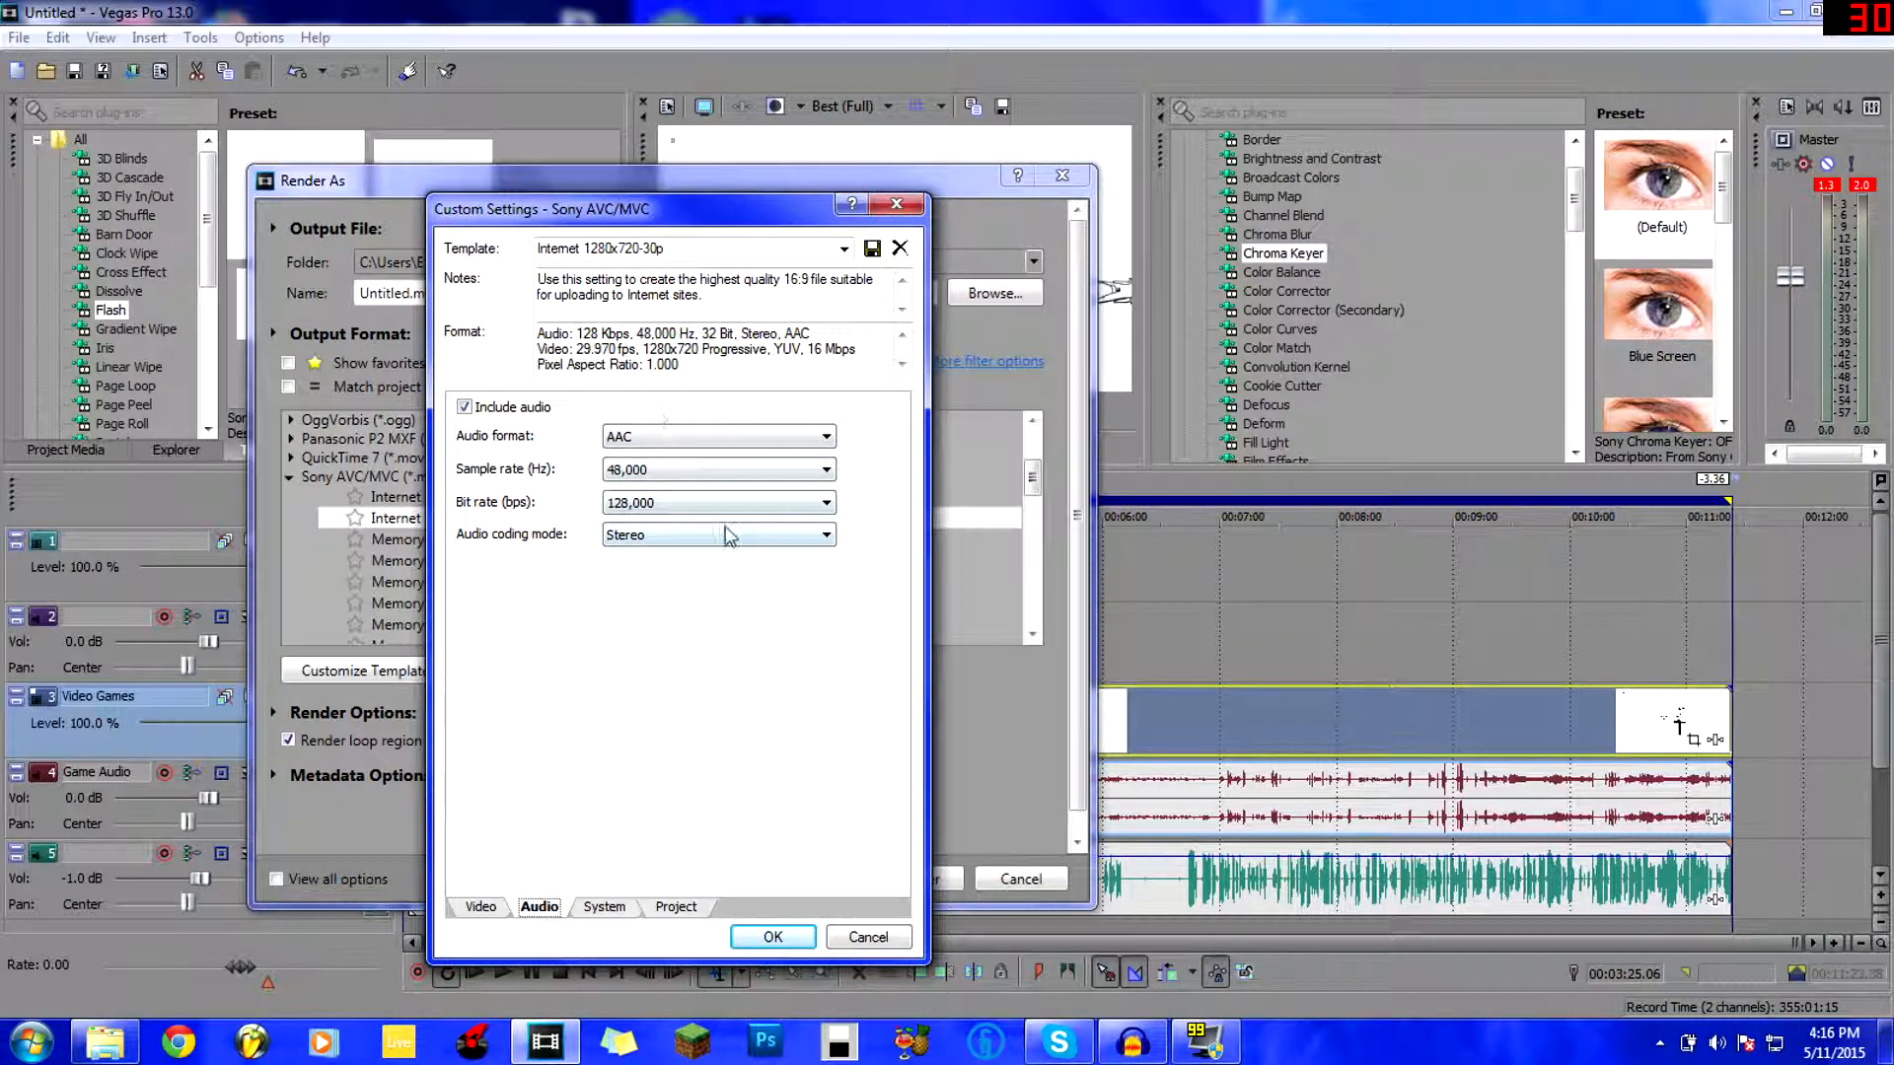
{"action": "left_click", "coordinate": [631, 910]}
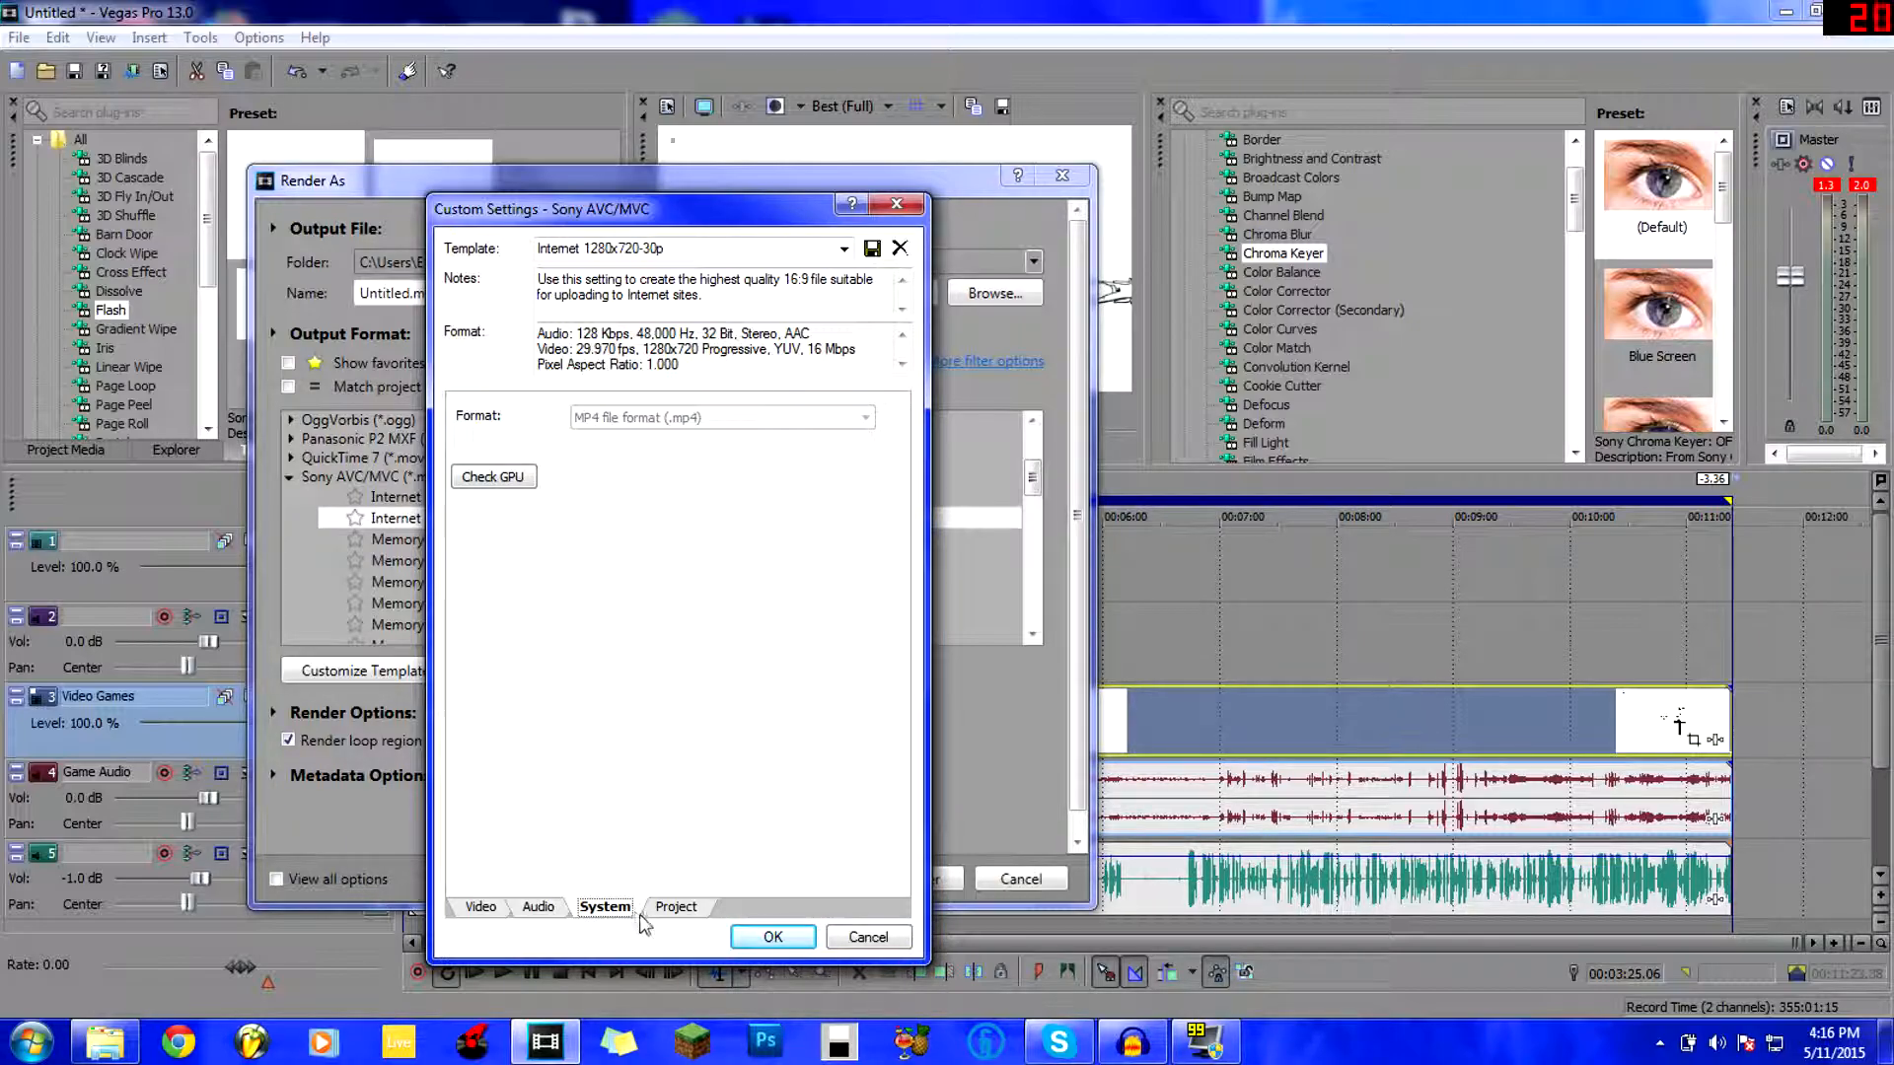
{"action": "left_click", "coordinate": [673, 909]}
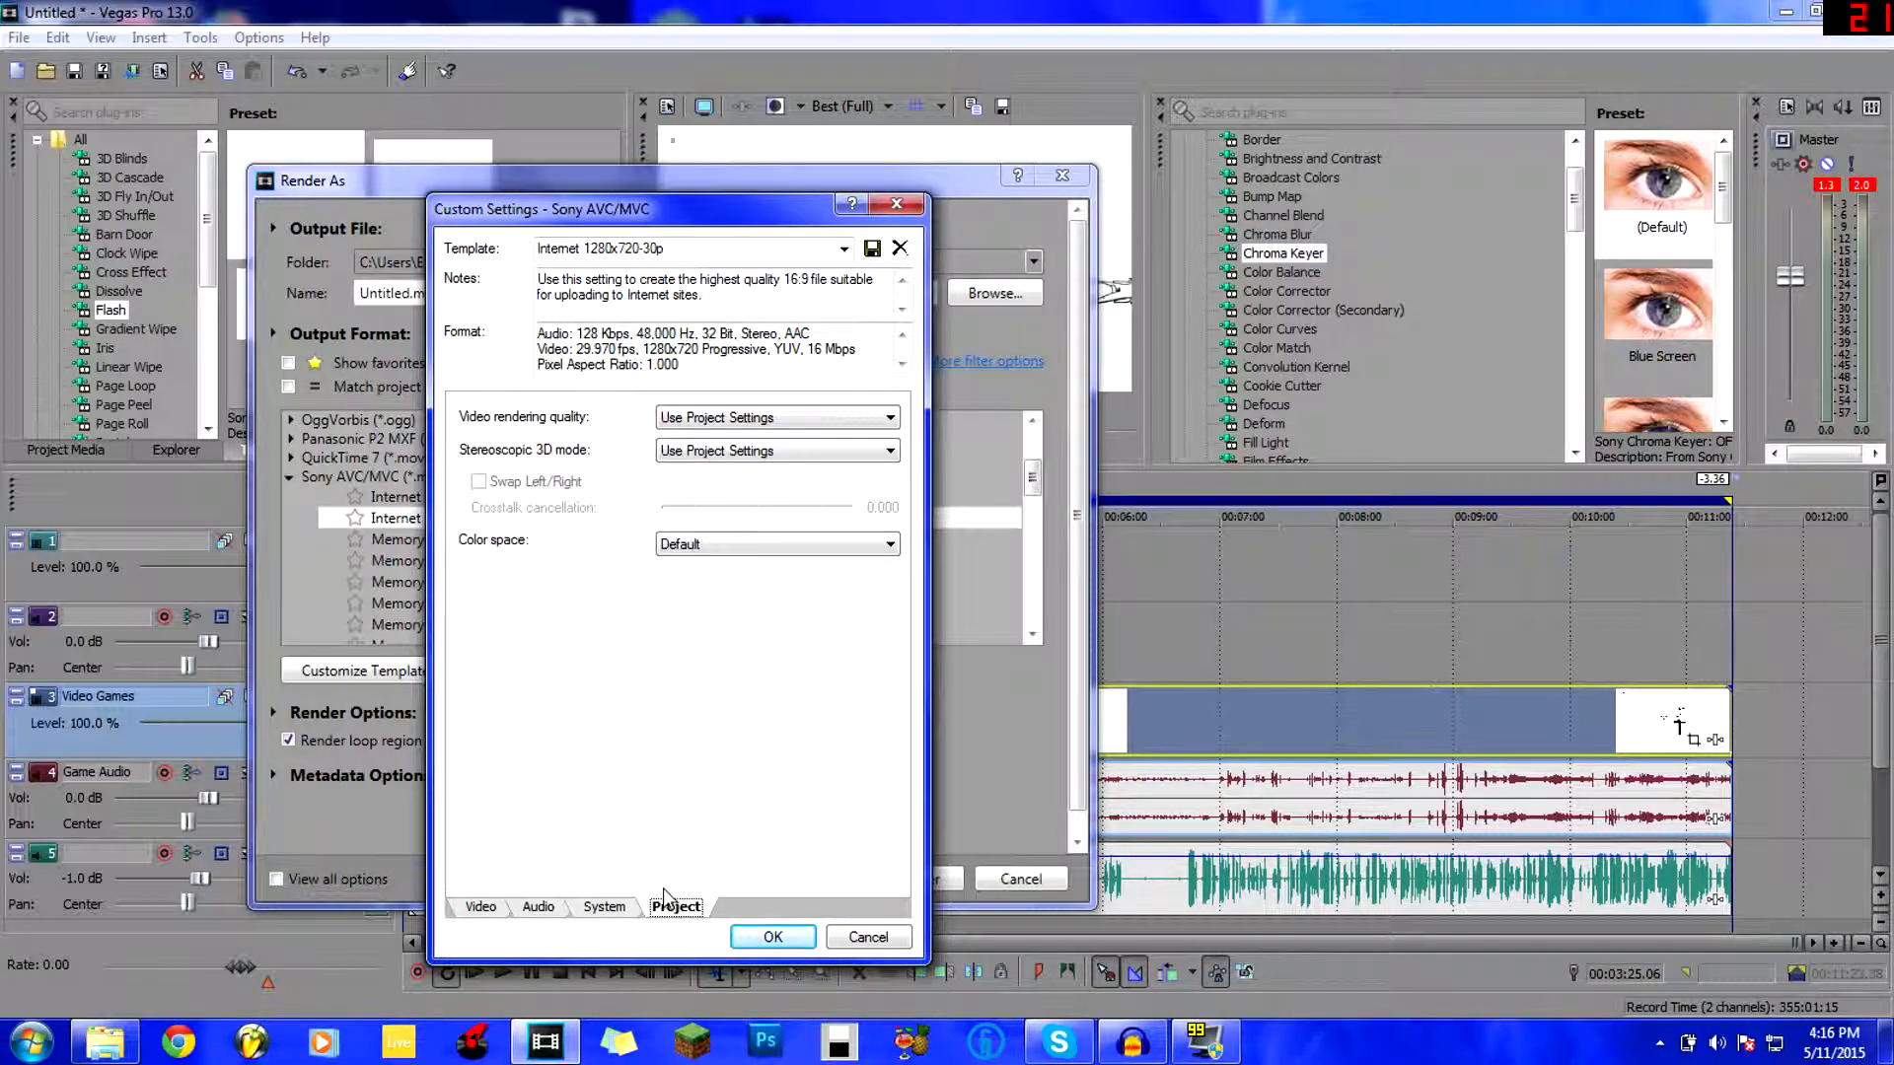
Set Video rendering quality to Best.
{"action": "left_click", "coordinate": [691, 423]}
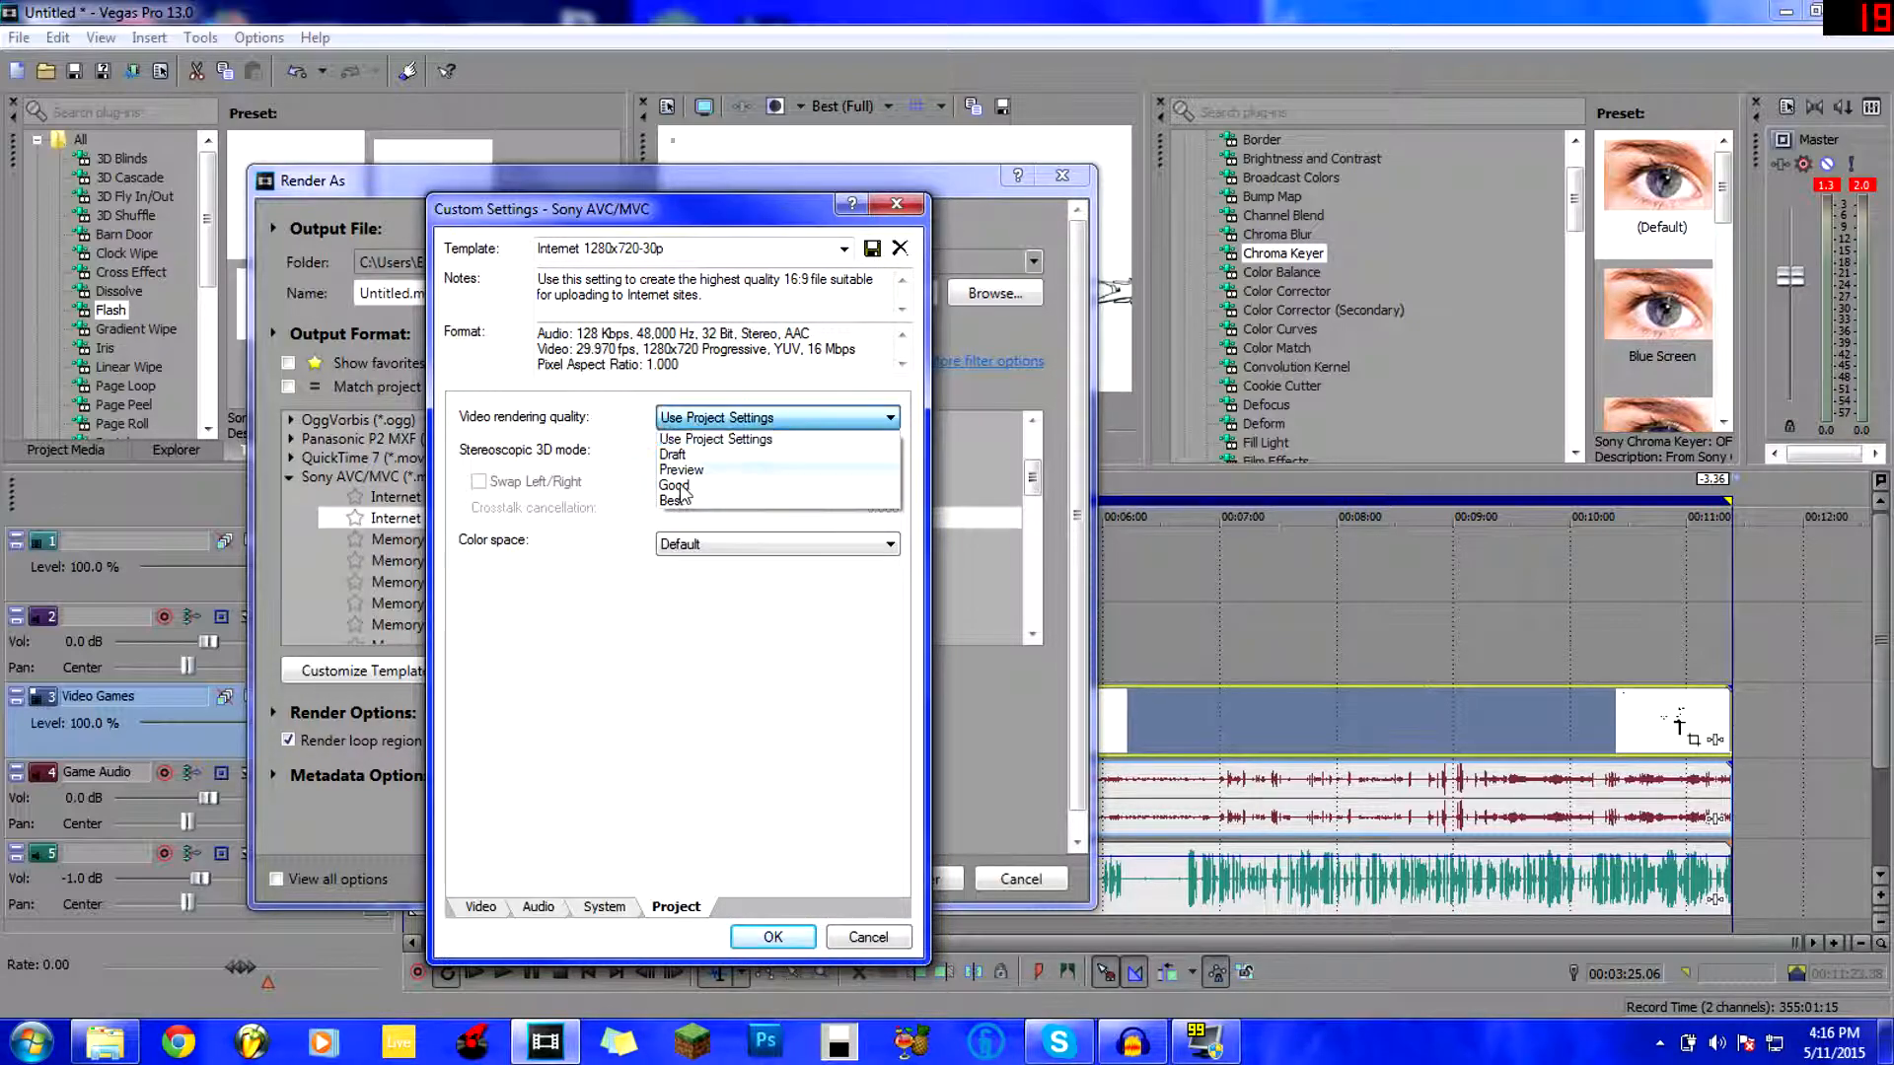
{"action": "left_click", "coordinate": [683, 439]}
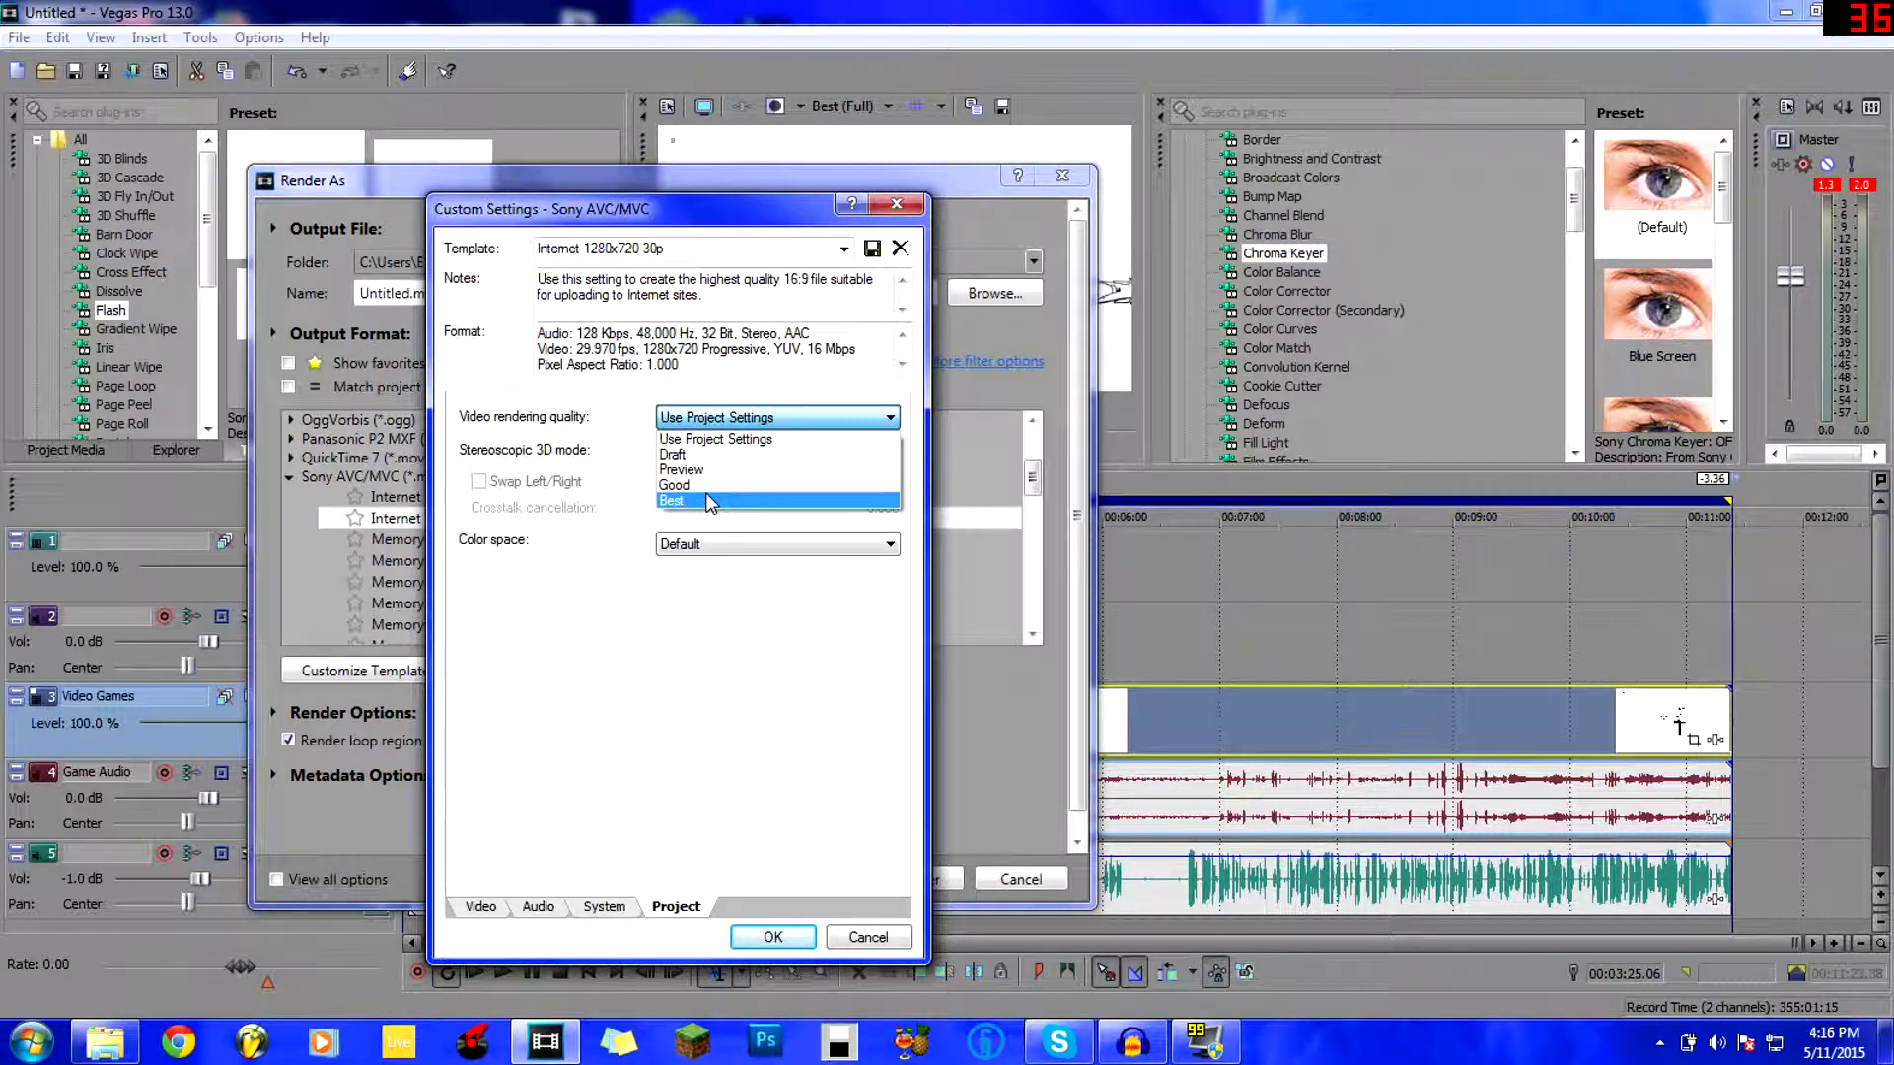
{"action": "left_click", "coordinate": [818, 495]}
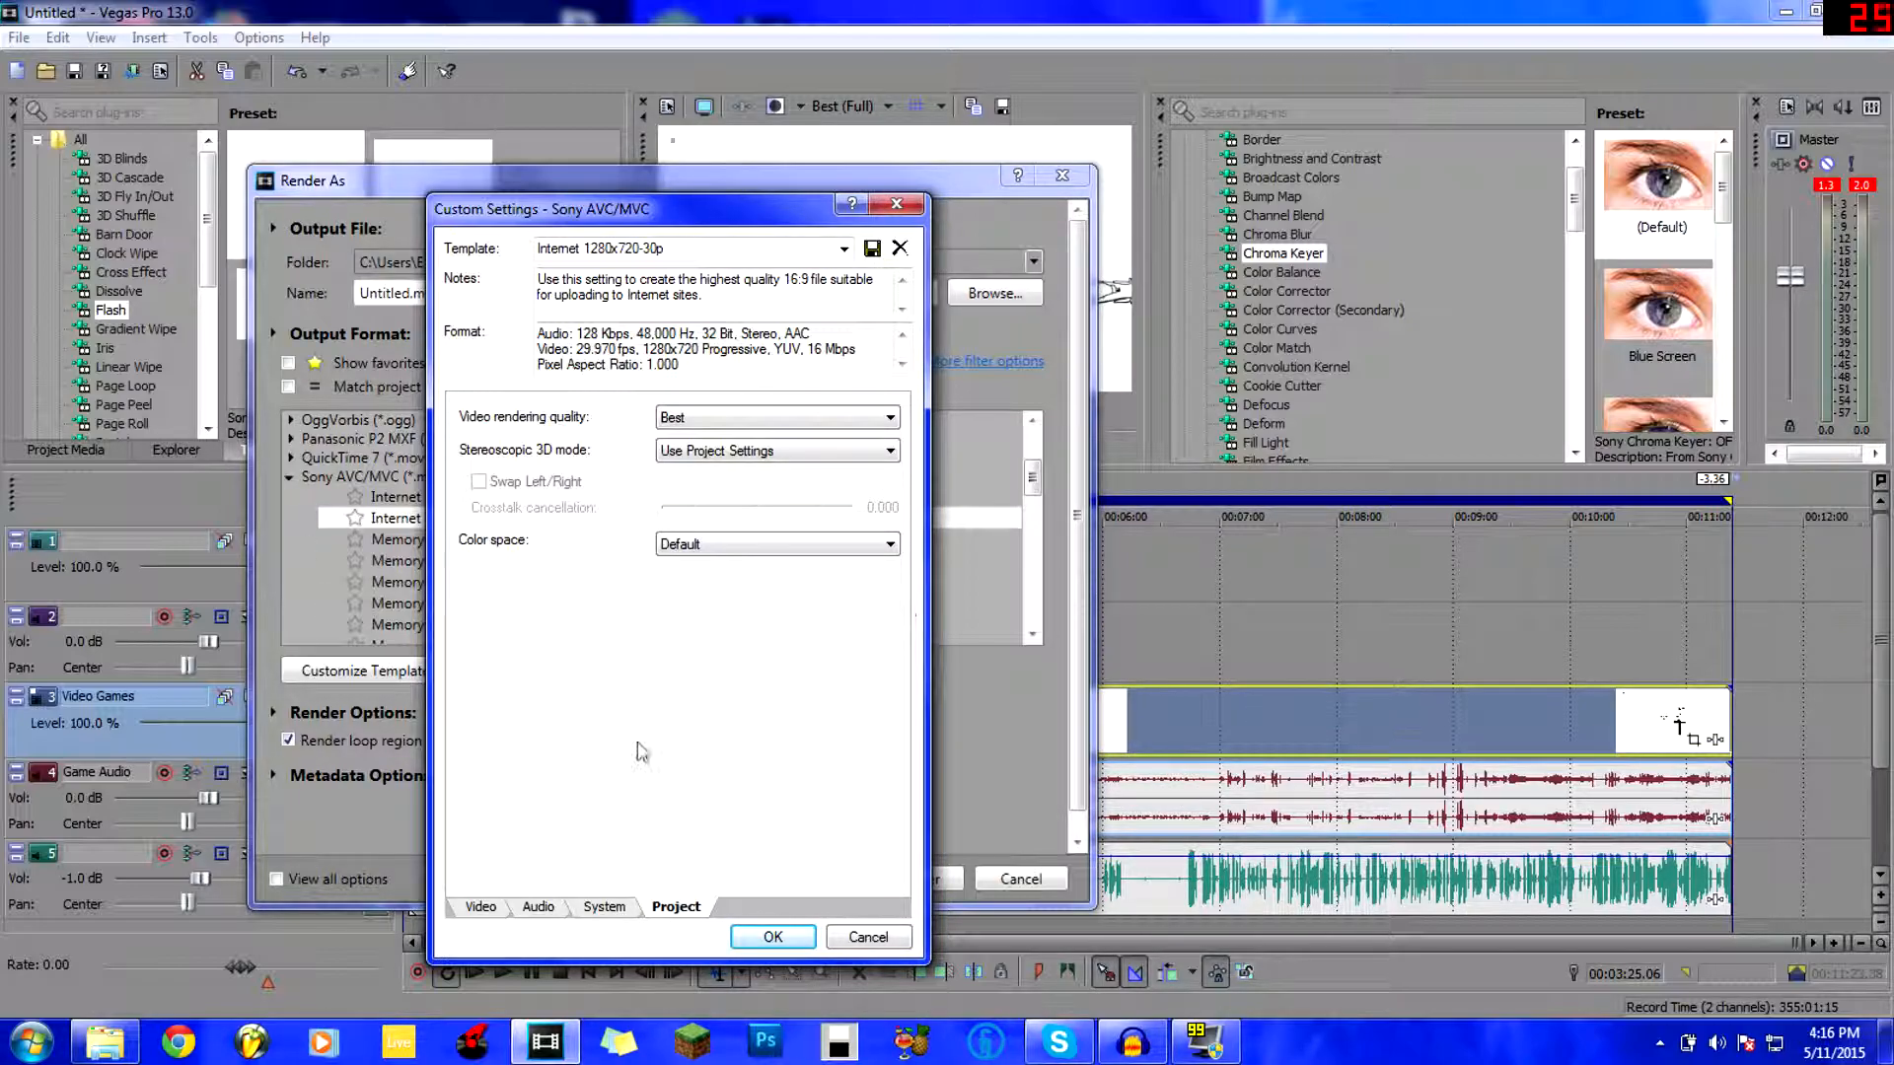
{"action": "left_click", "coordinate": [696, 420]}
{"action": "left_click", "coordinate": [706, 437]}
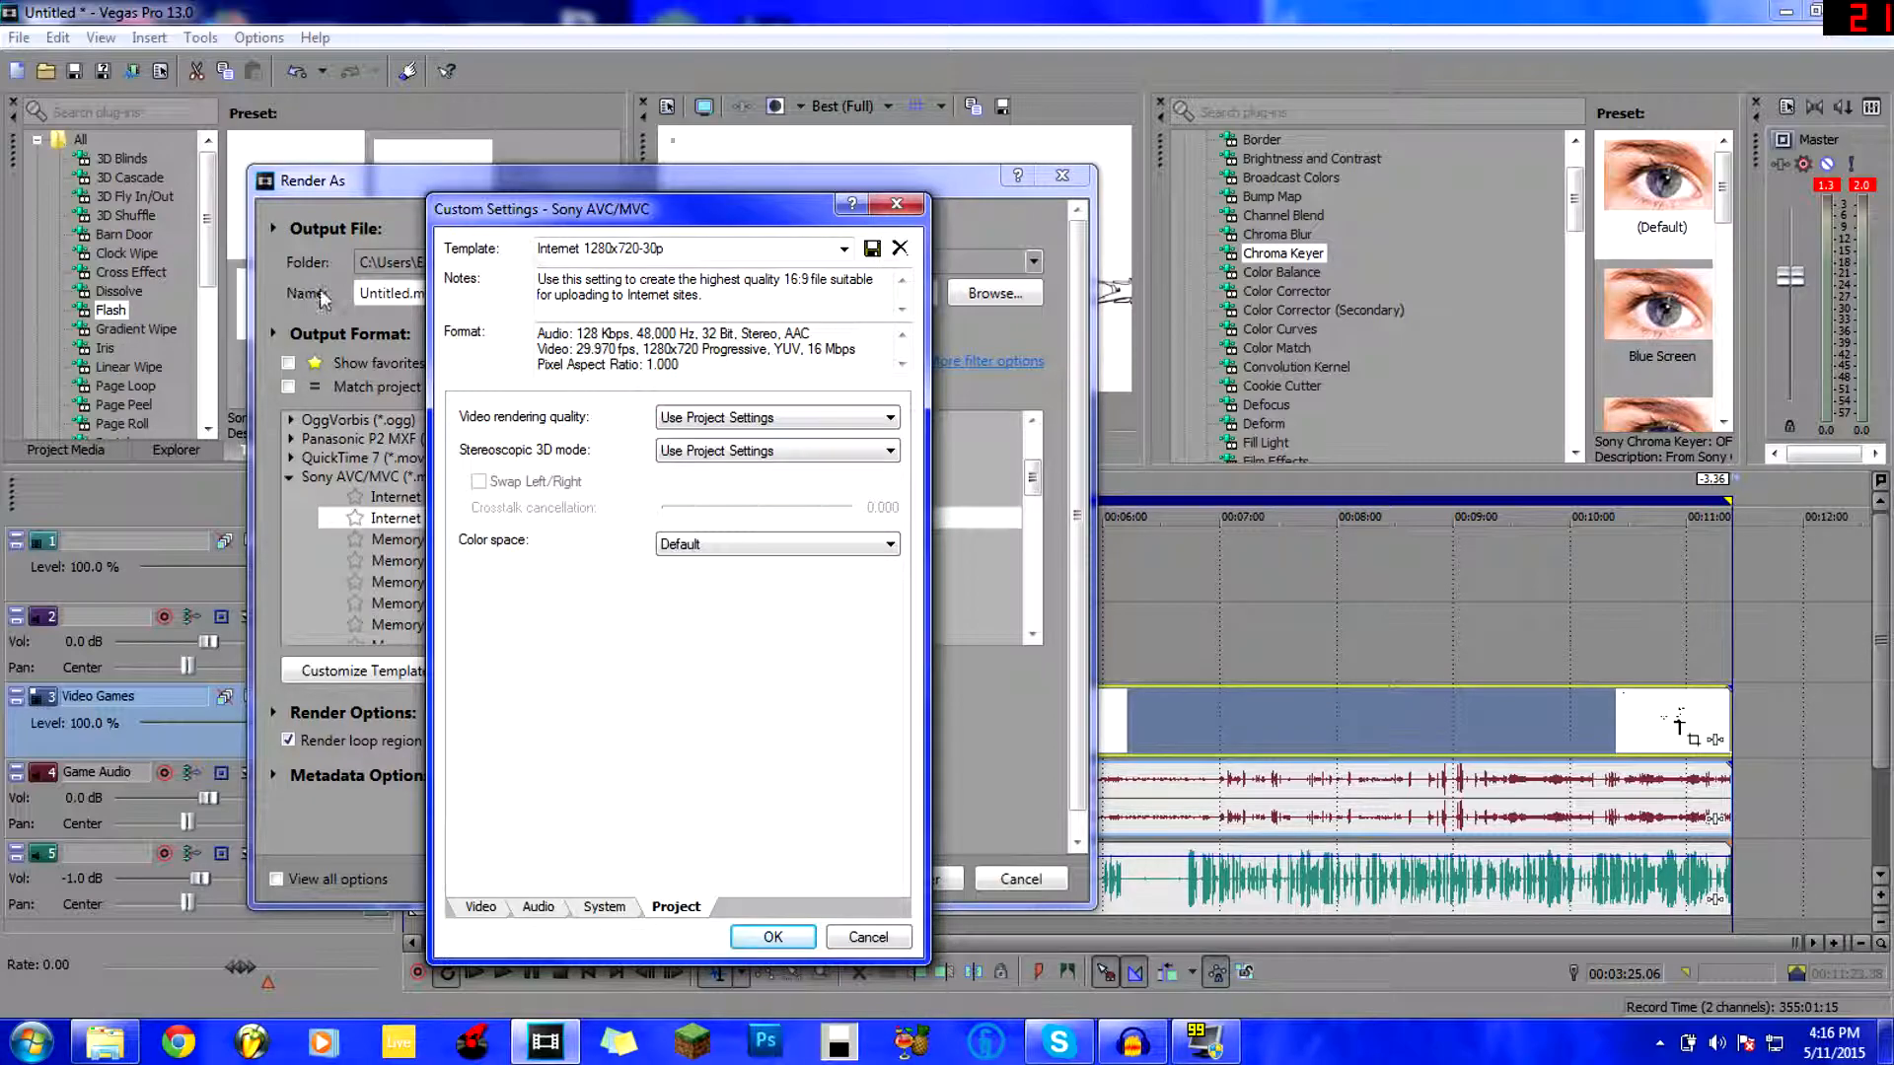
{"action": "left_click", "coordinate": [734, 422]}
{"action": "left_click", "coordinate": [730, 505]}
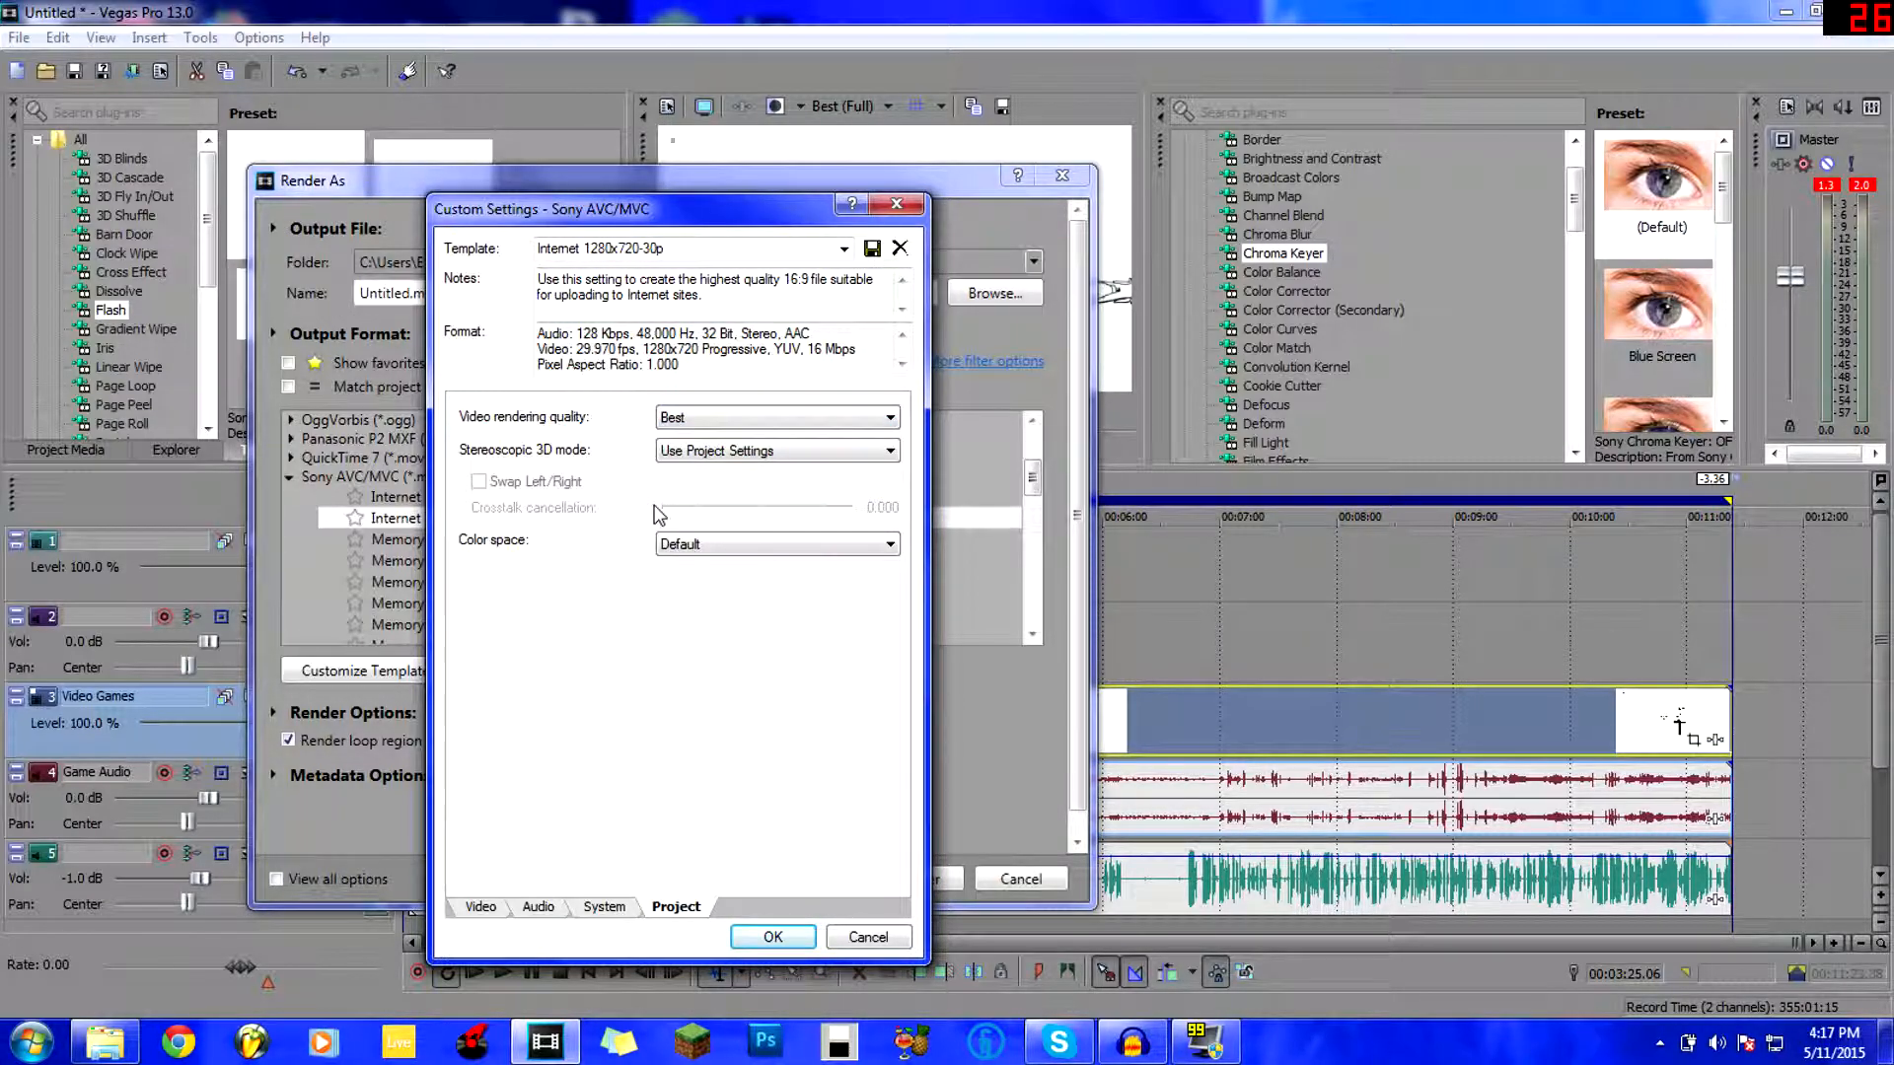
Leave Stereoscopic 3D mode at Use Project Settings and Color space at Default, quality staying Best.
{"action": "left_click", "coordinate": [717, 450]}
{"action": "left_click", "coordinate": [632, 449]}
{"action": "left_click", "coordinate": [712, 543]}
{"action": "left_click", "coordinate": [616, 519]}
{"action": "left_click", "coordinate": [692, 419]}
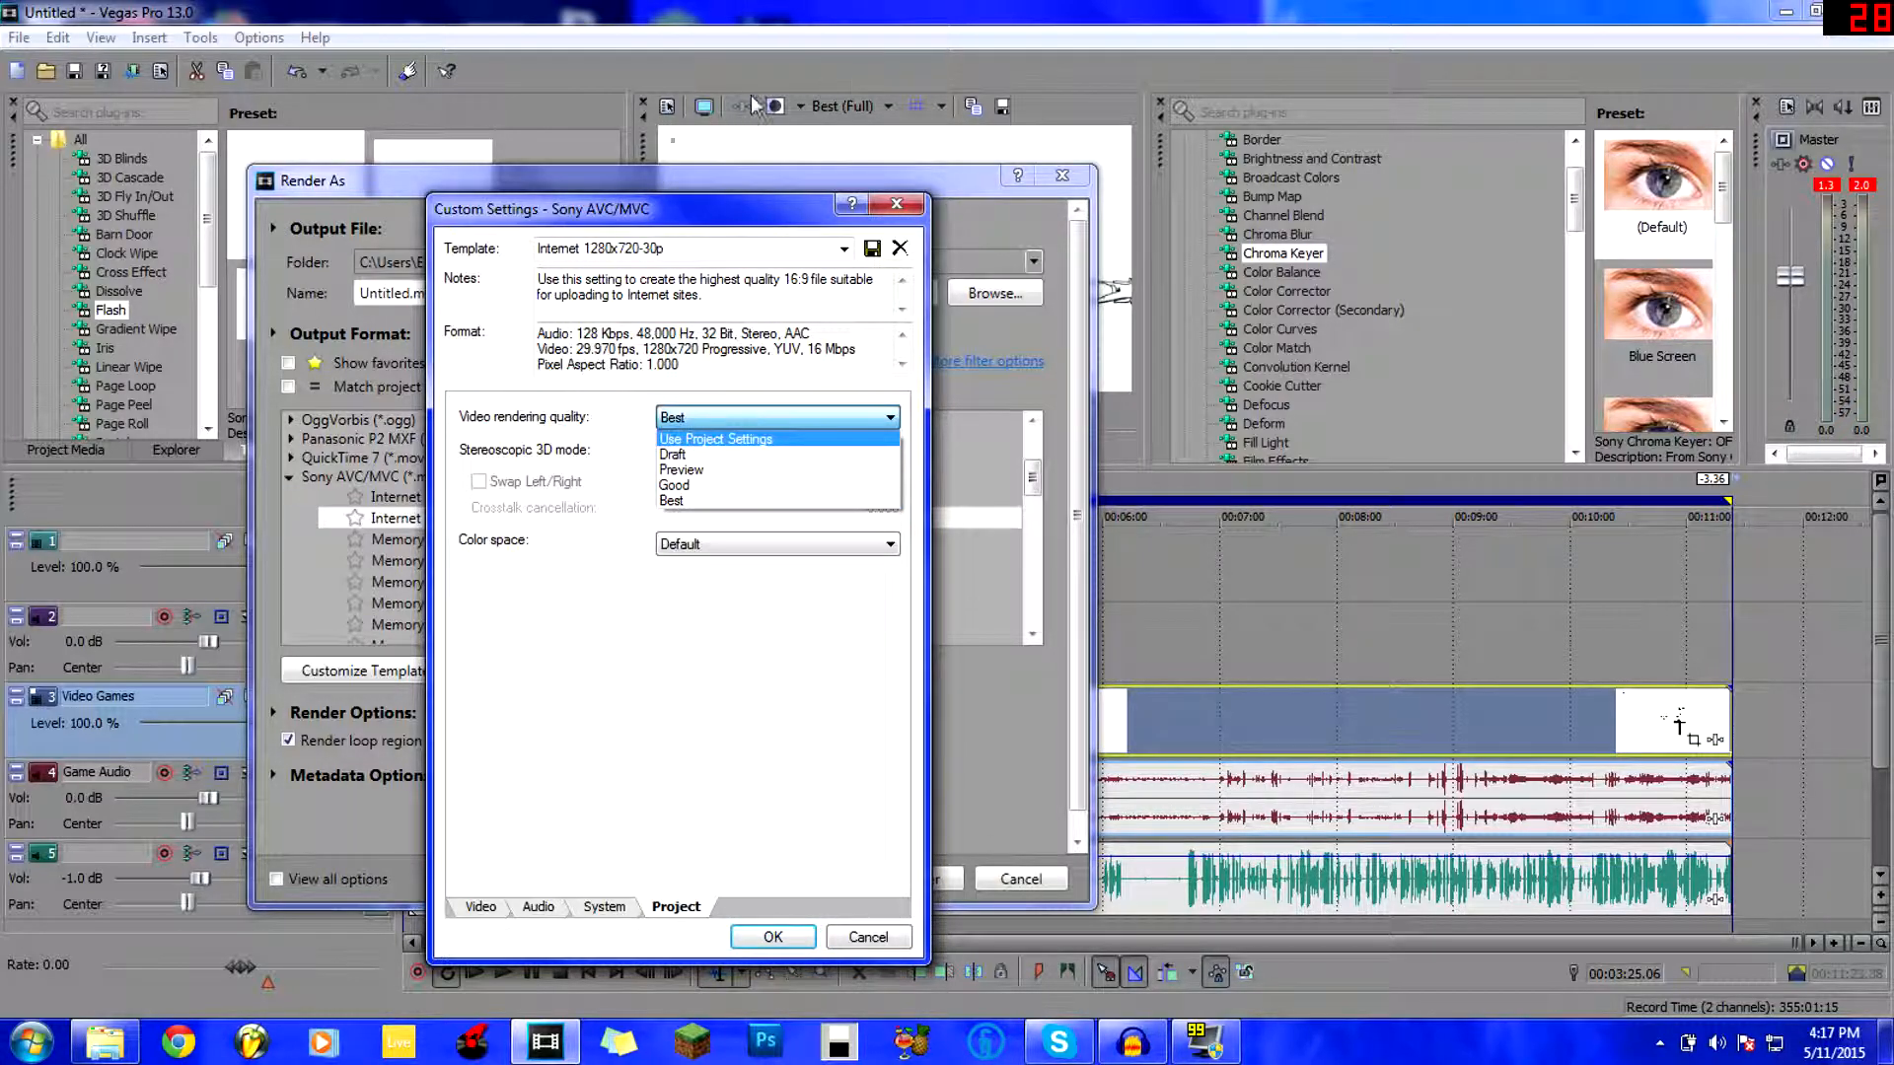
{"action": "left_click", "coordinate": [690, 501]}
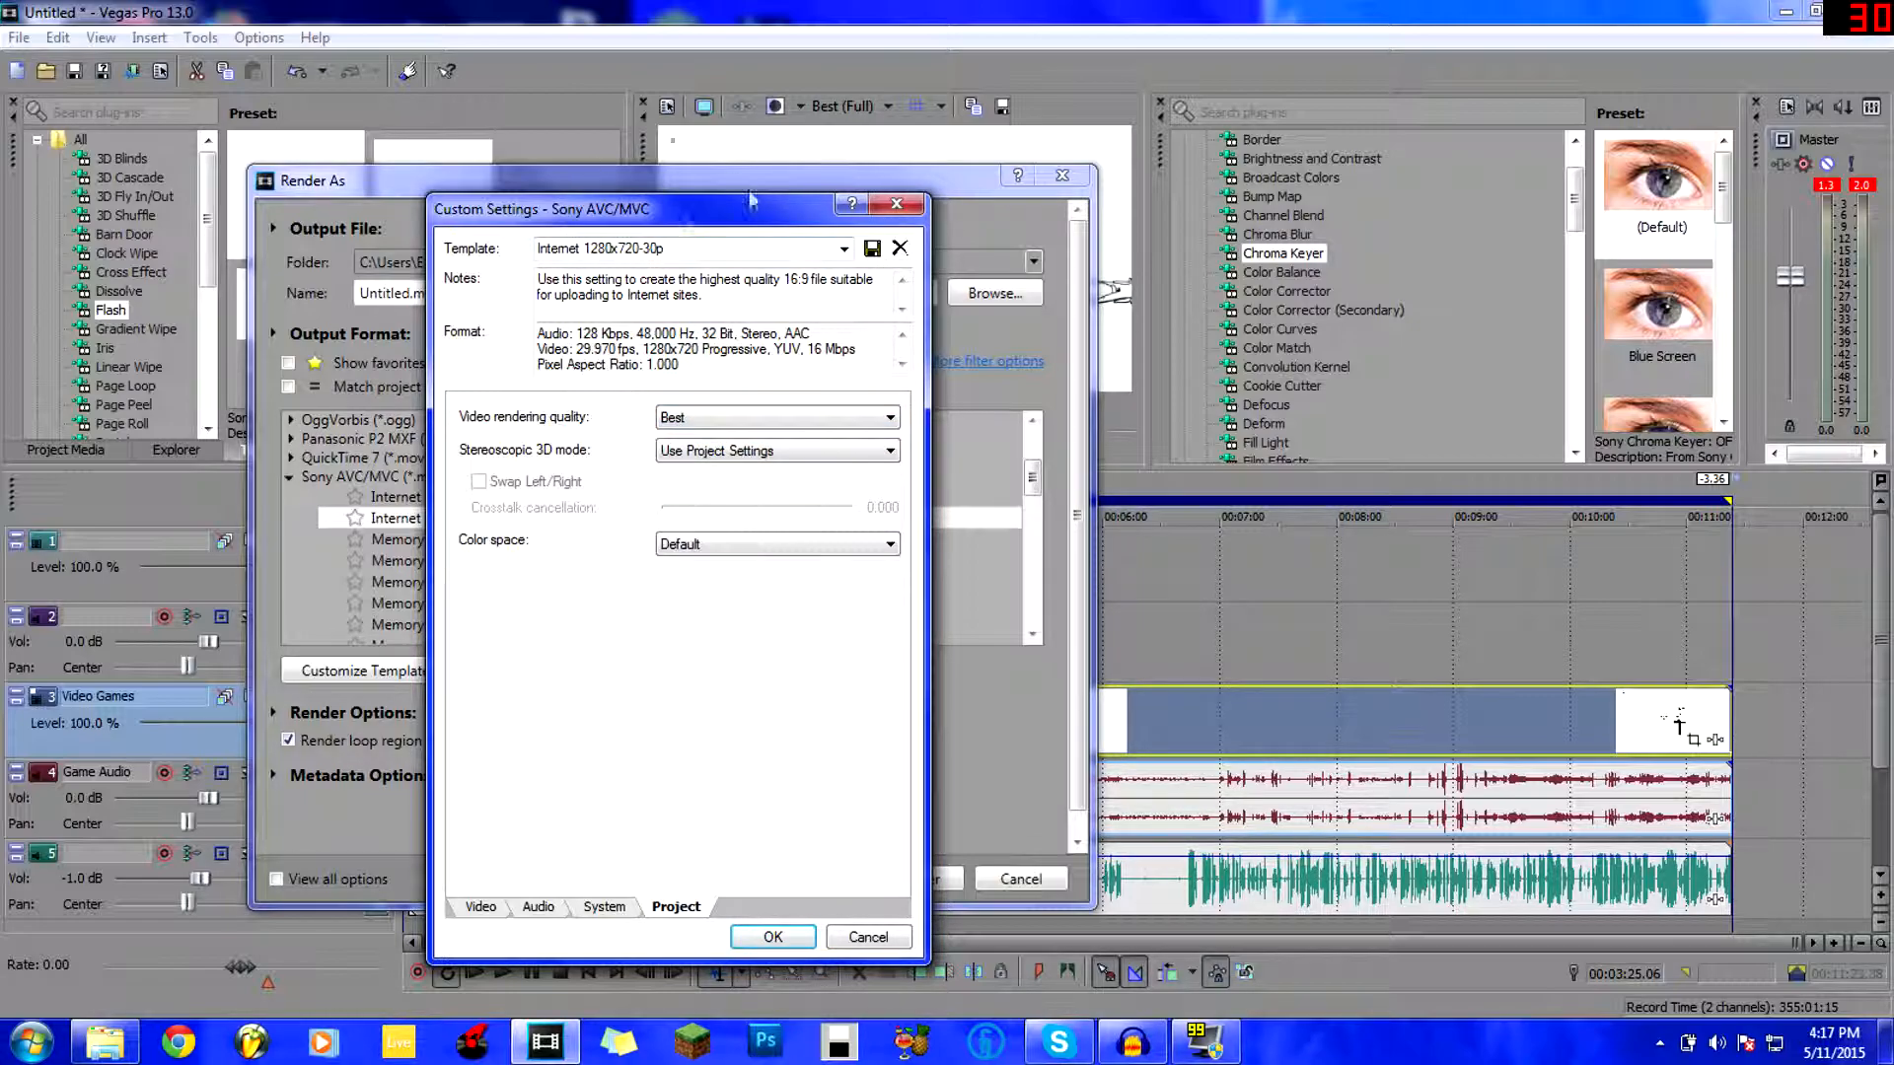
{"action": "left_click", "coordinate": [712, 420]}
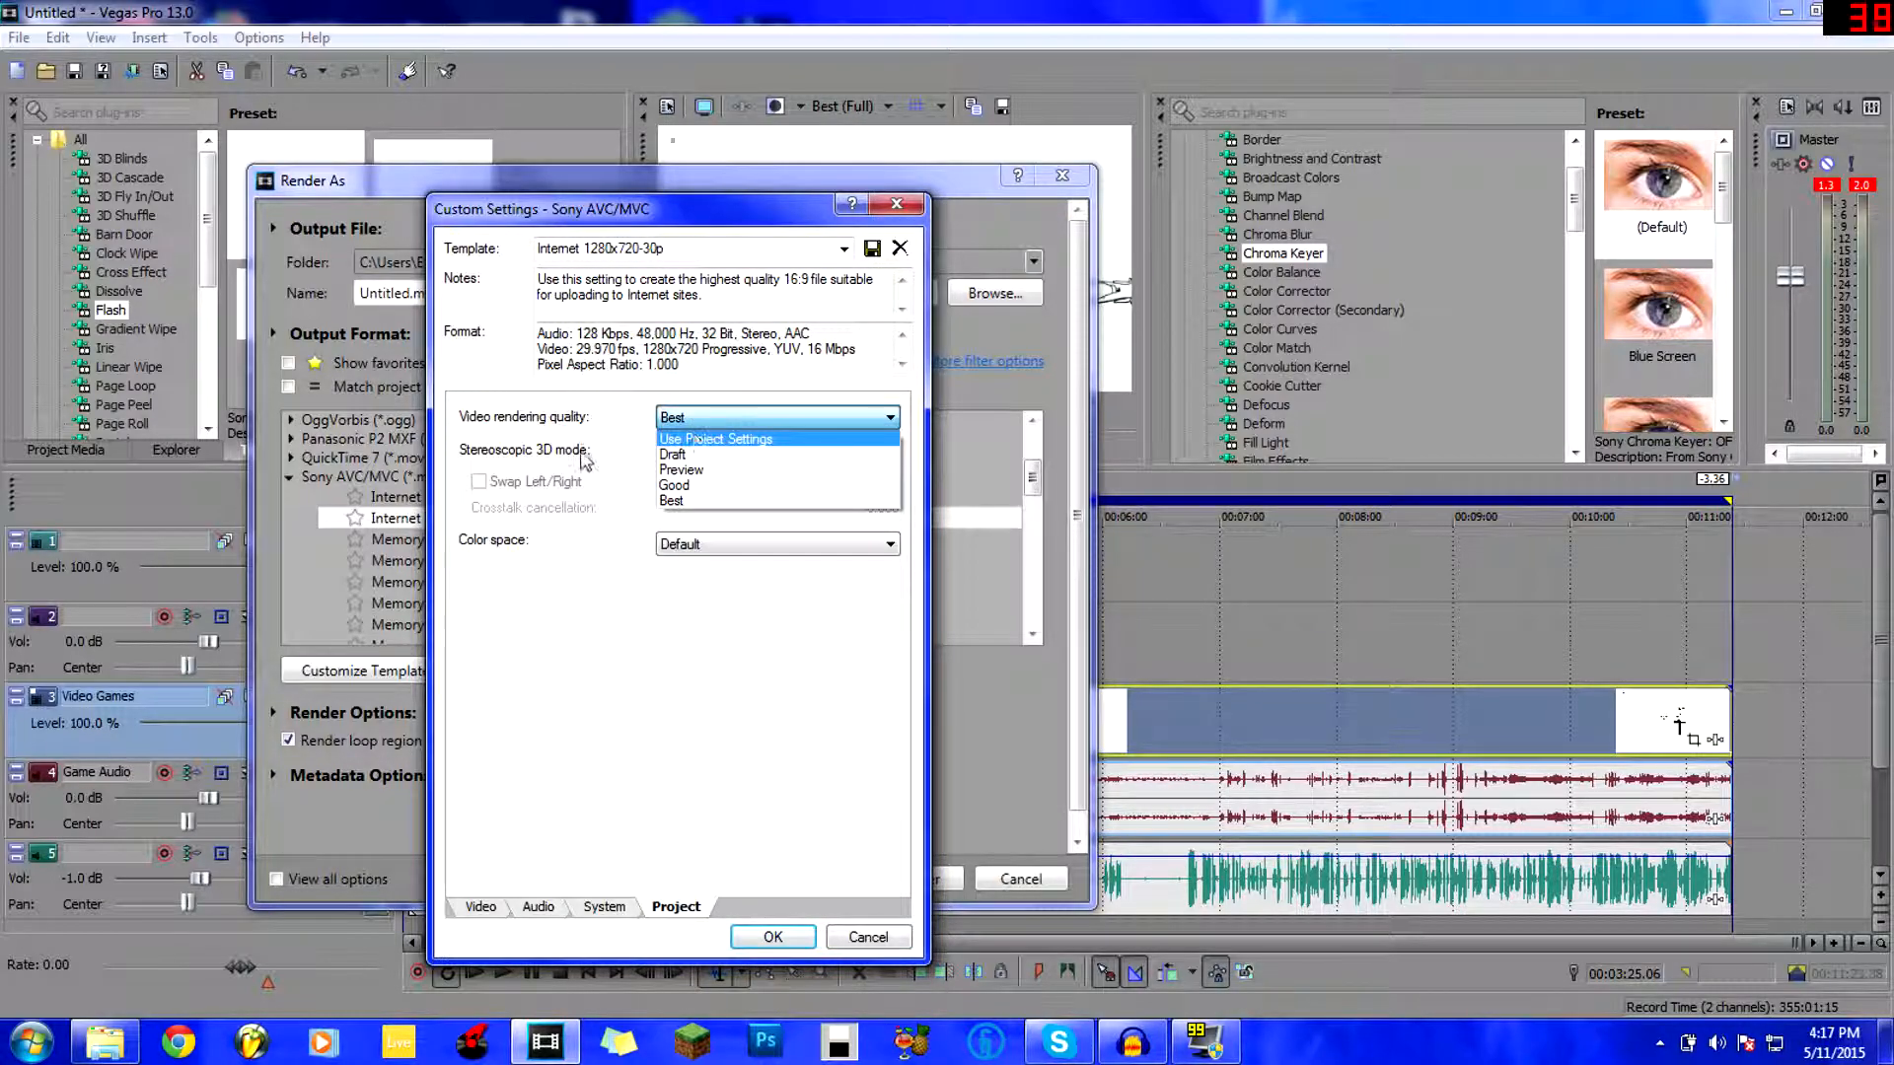
{"action": "left_click", "coordinate": [619, 477]}
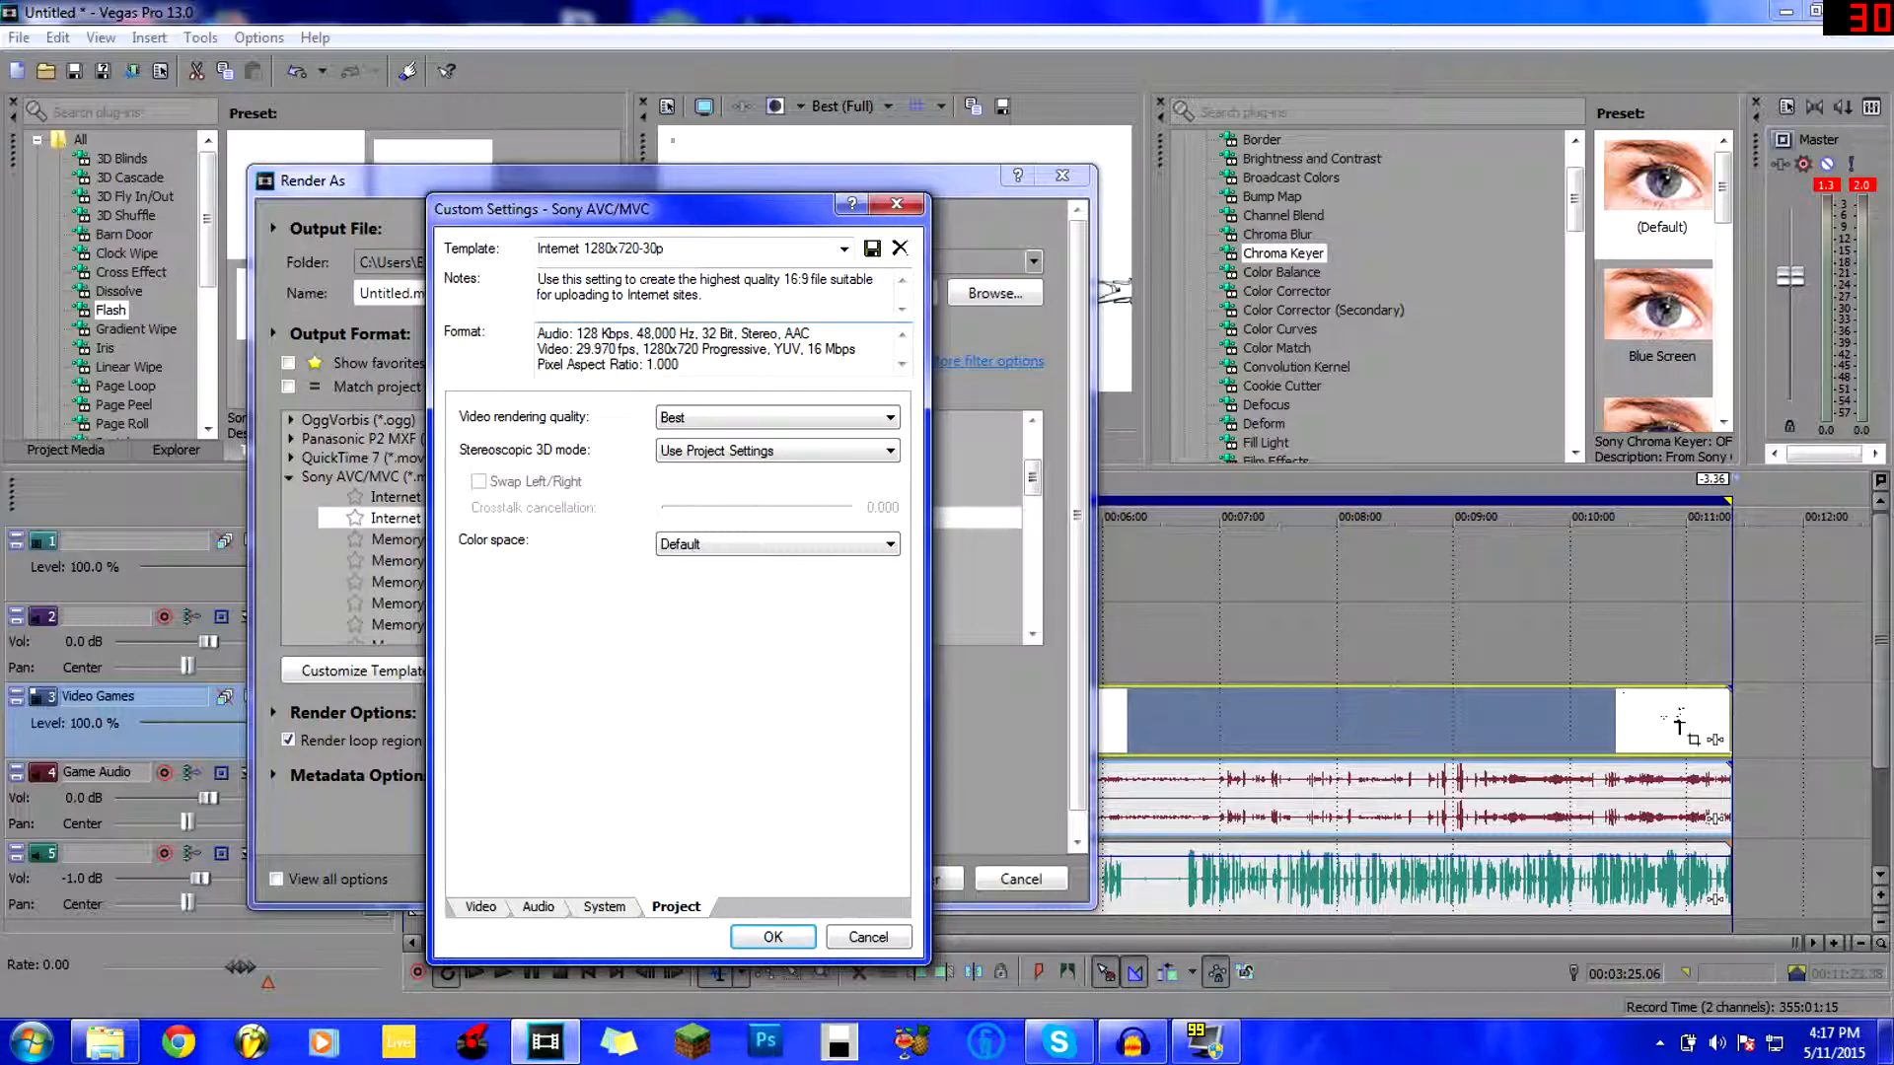
Rename the template 'Render Settings for youtube @ 1080P' and replace its notes with new text.
{"action": "left_click", "coordinate": [618, 249]}
{"action": "key", "text": "BackSpace"}
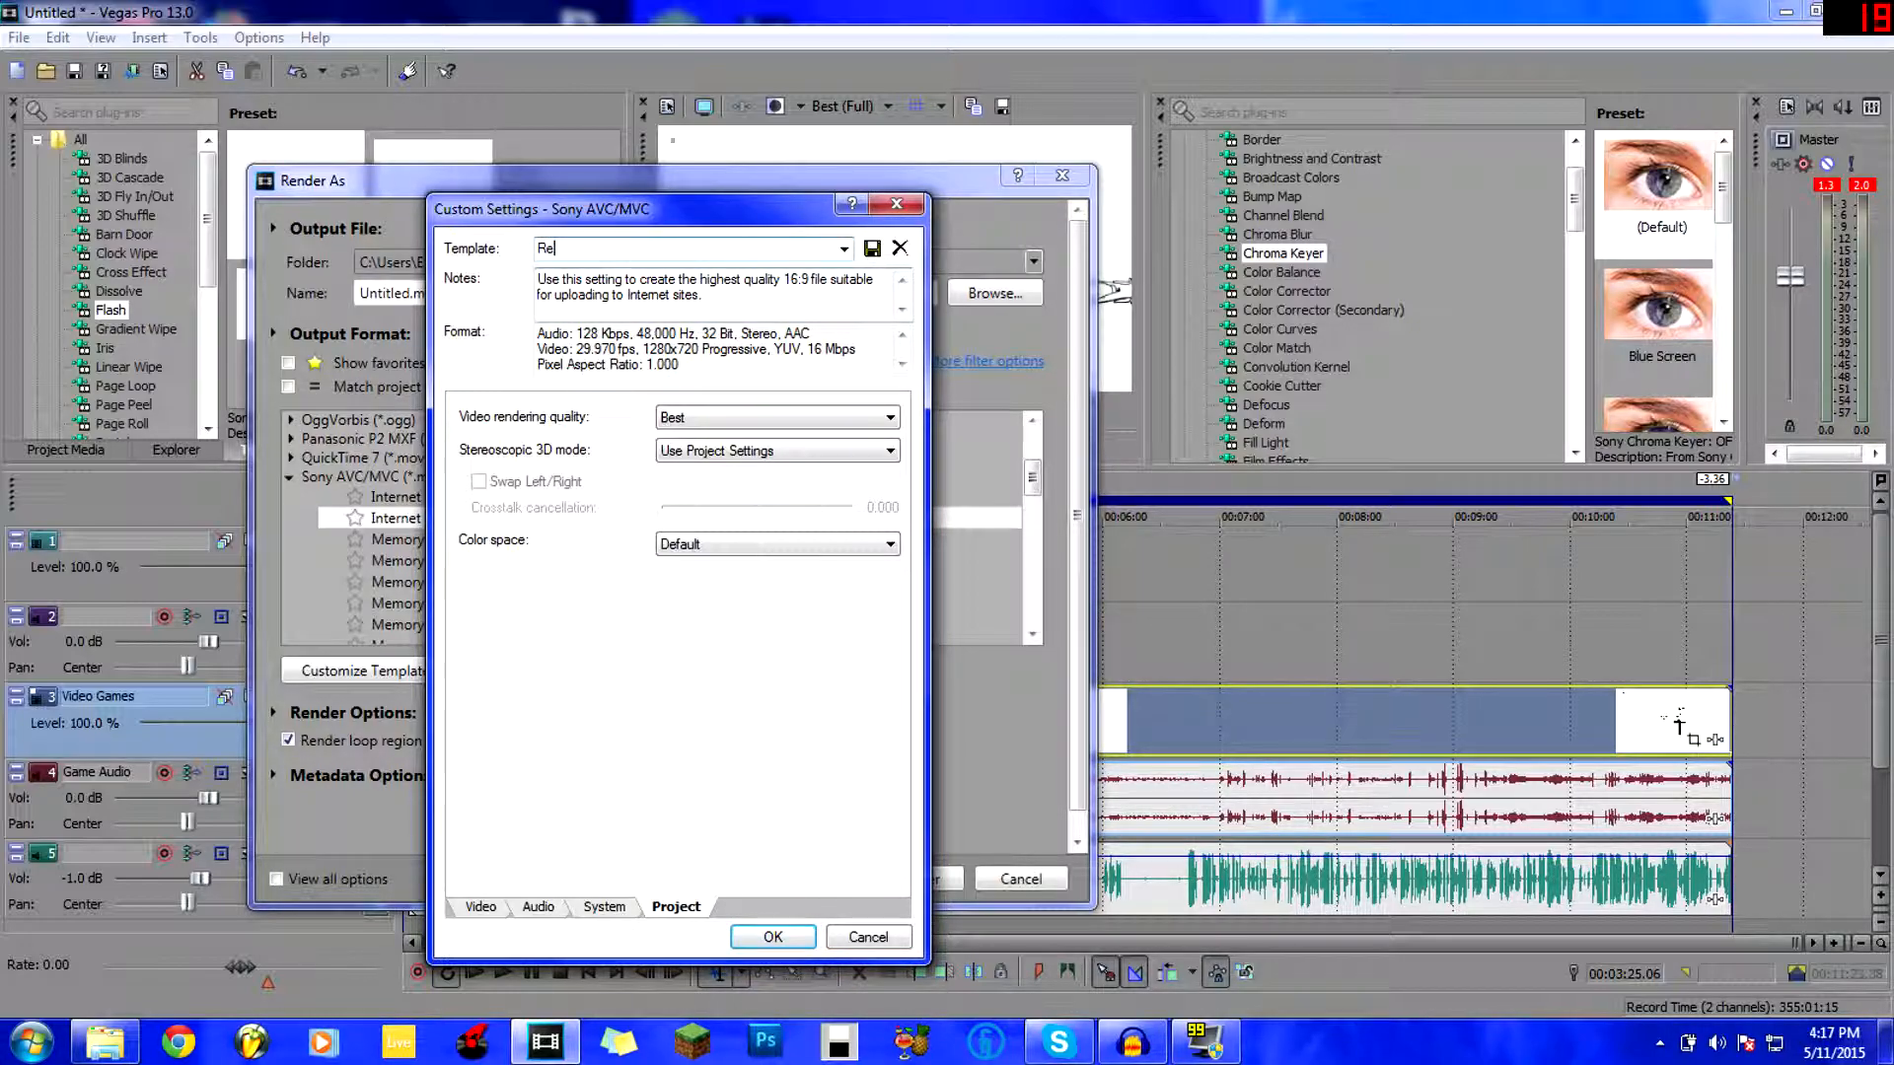
{"action": "type", "text": "Render Stettings for youtube a"}
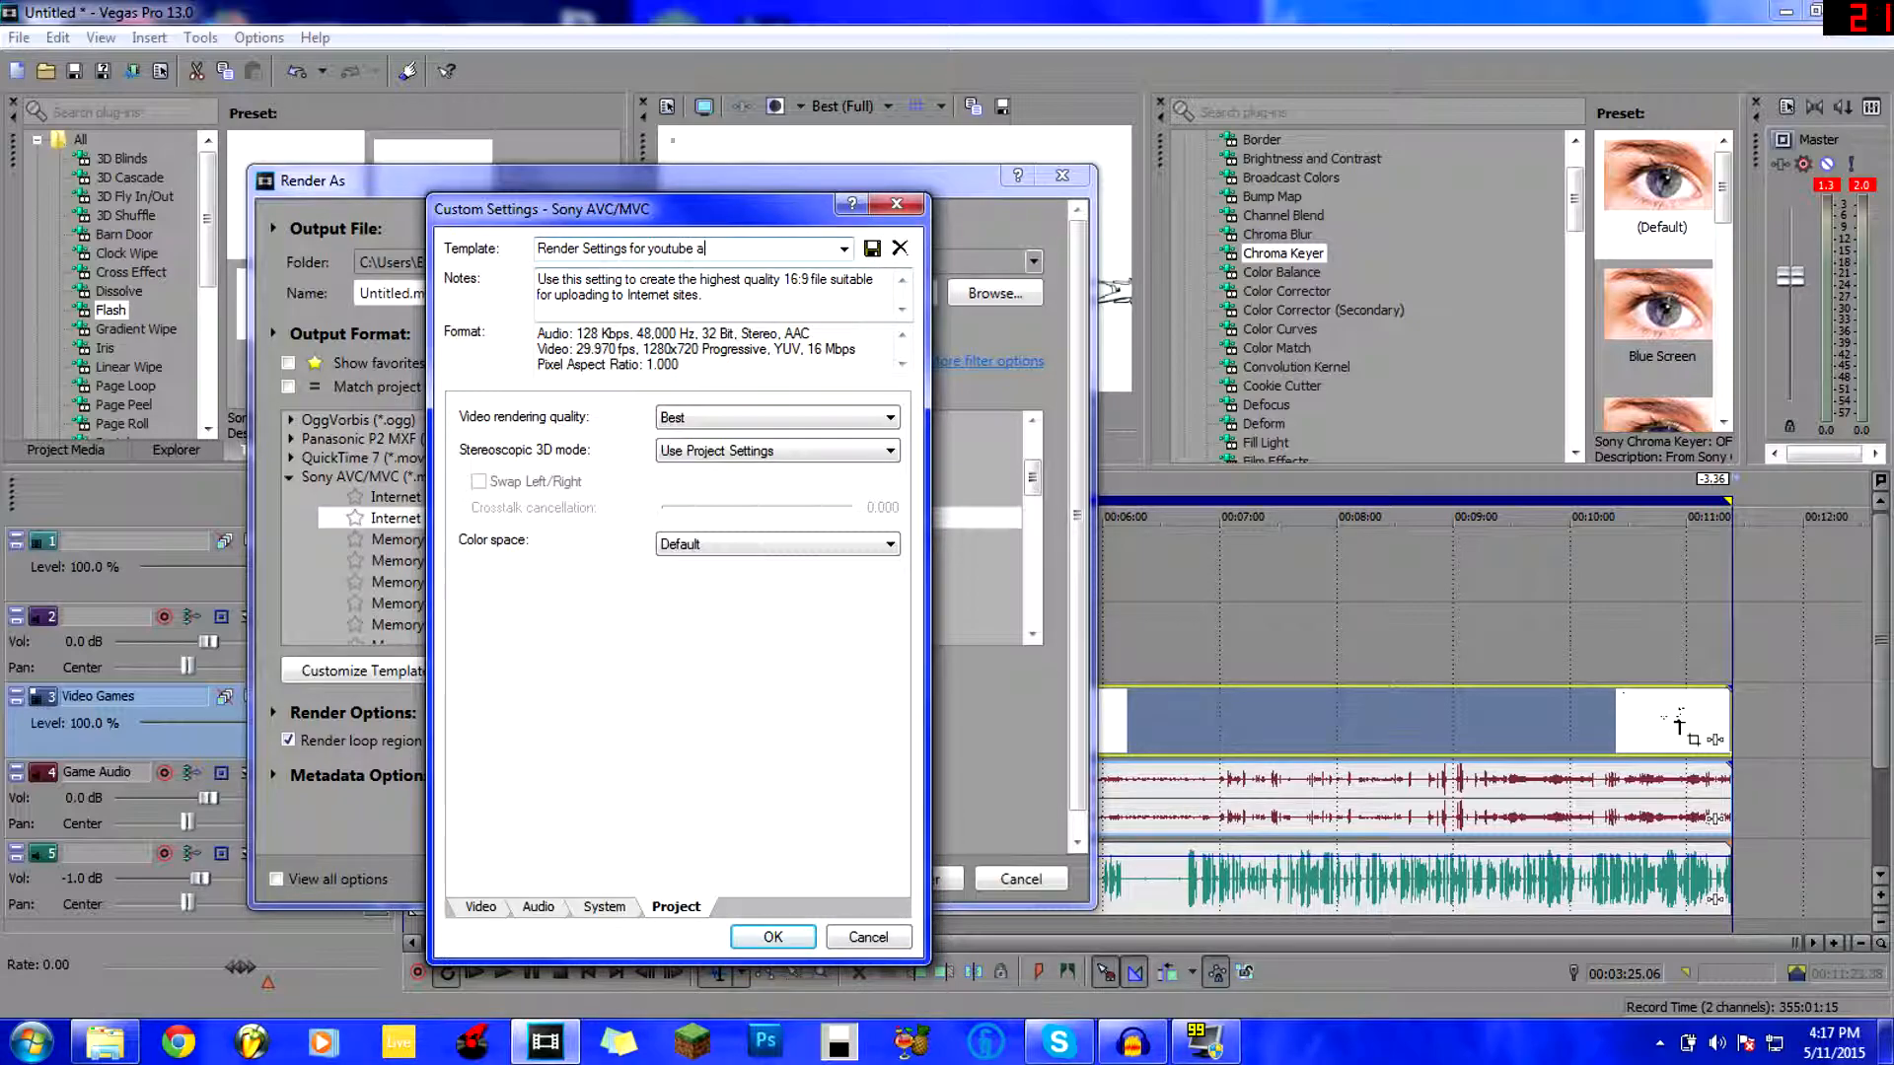
{"action": "key", "text": "BackSpace"}
{"action": "type", "text": "@ 1080P"}
{"action": "key", "text": "Tab"}
{"action": "key", "text": "BackSpace"}
{"action": "type", "text": "T"}
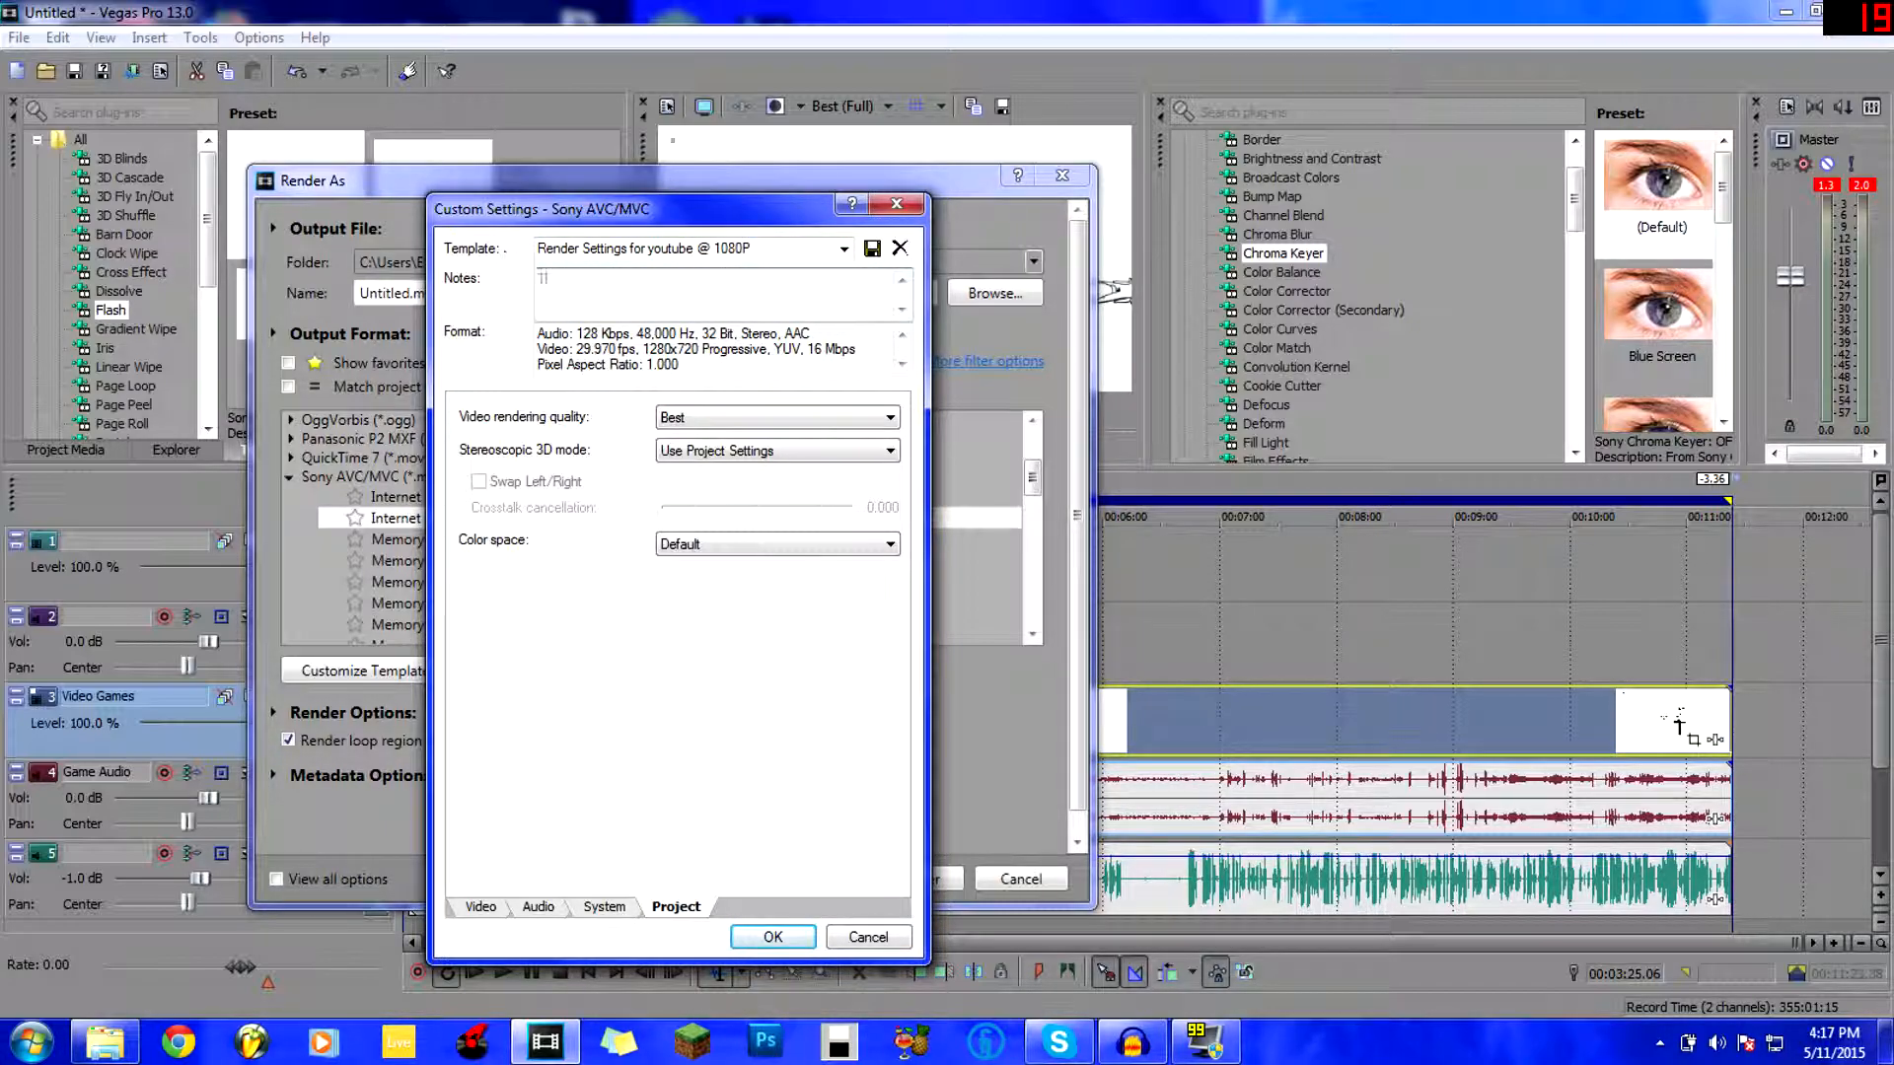
{"action": "type", "text": "HSI"}
{"action": "type", "text": " IS AMY SANF ASKNFNALKJLSFNKJAGFNLKJFBSKJABFALKBSFALKSBFAKLSFB"}
{"action": "type", "text": "AKJSFBKASGBAKJSGKSJBLKHABGLKASGBAKSJGB"}
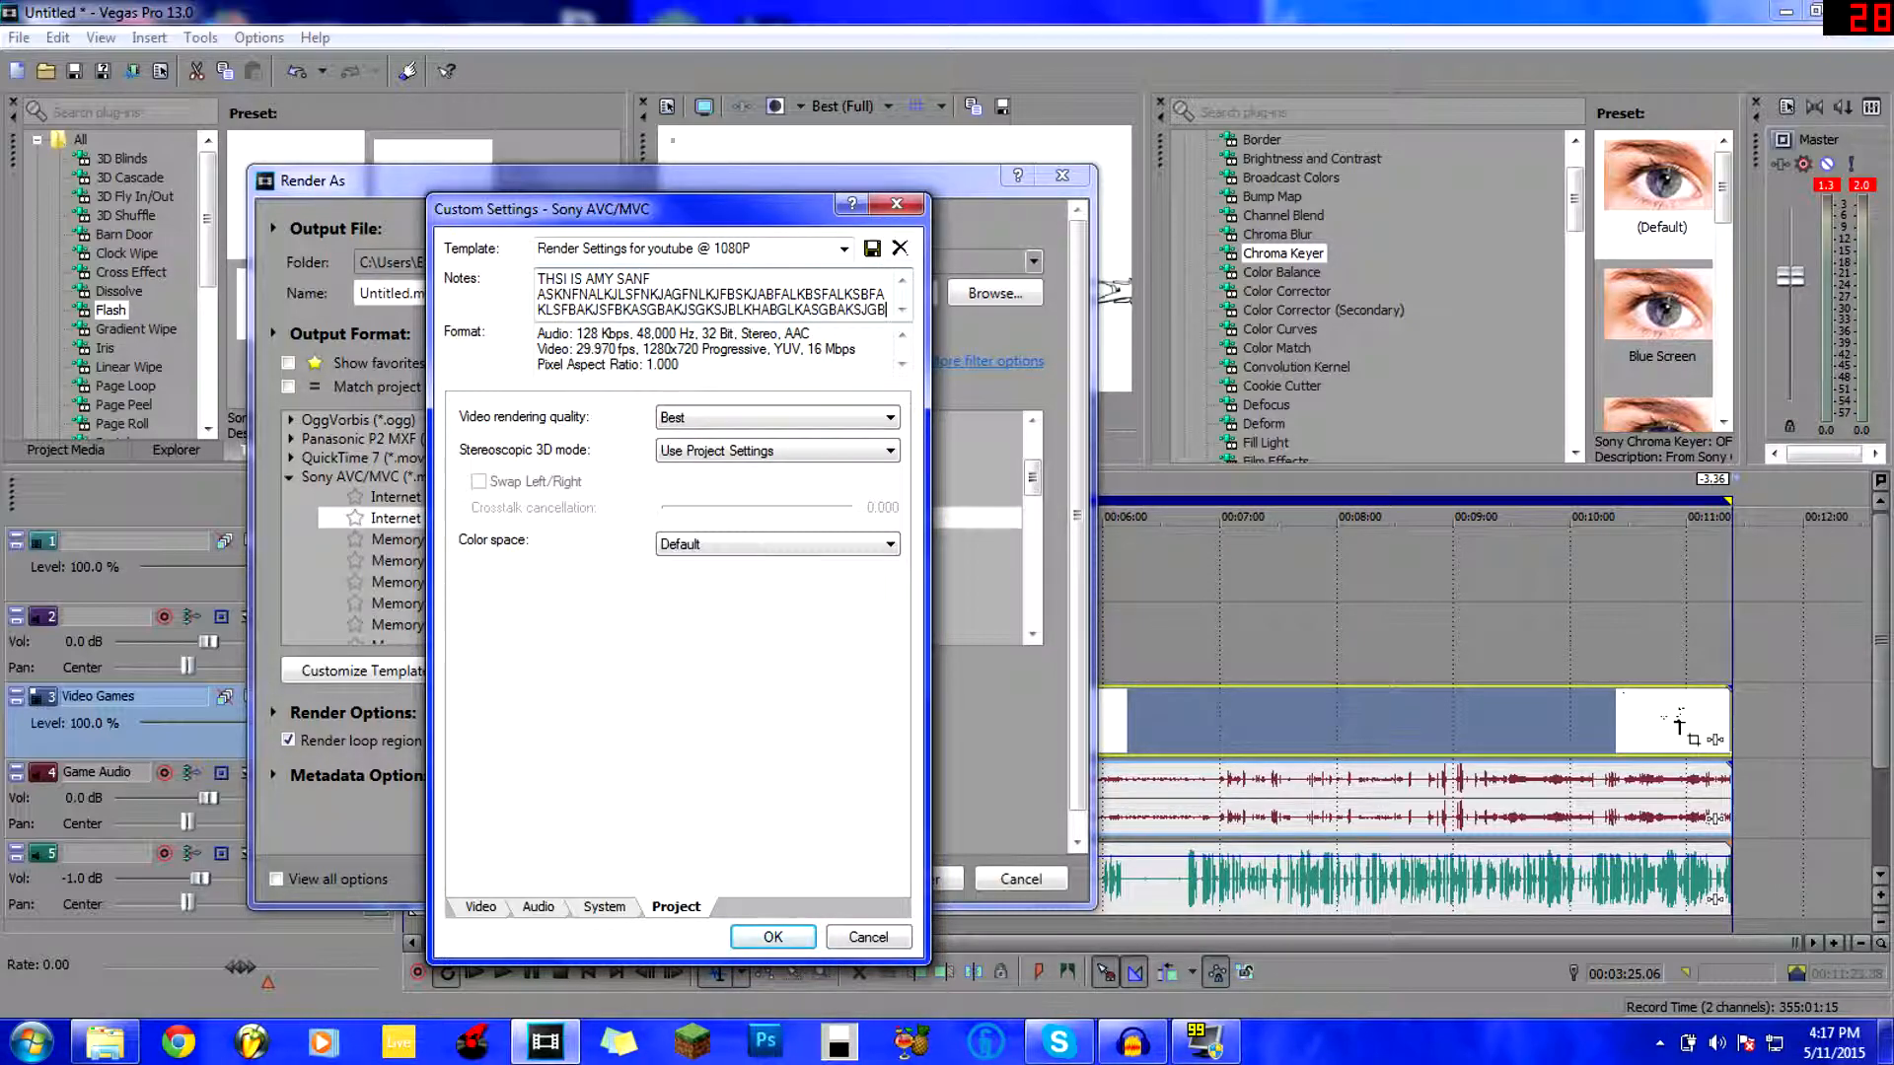
{"action": "type", "text": "ASKBGKASGBLASKGBALKSGBaslk"}
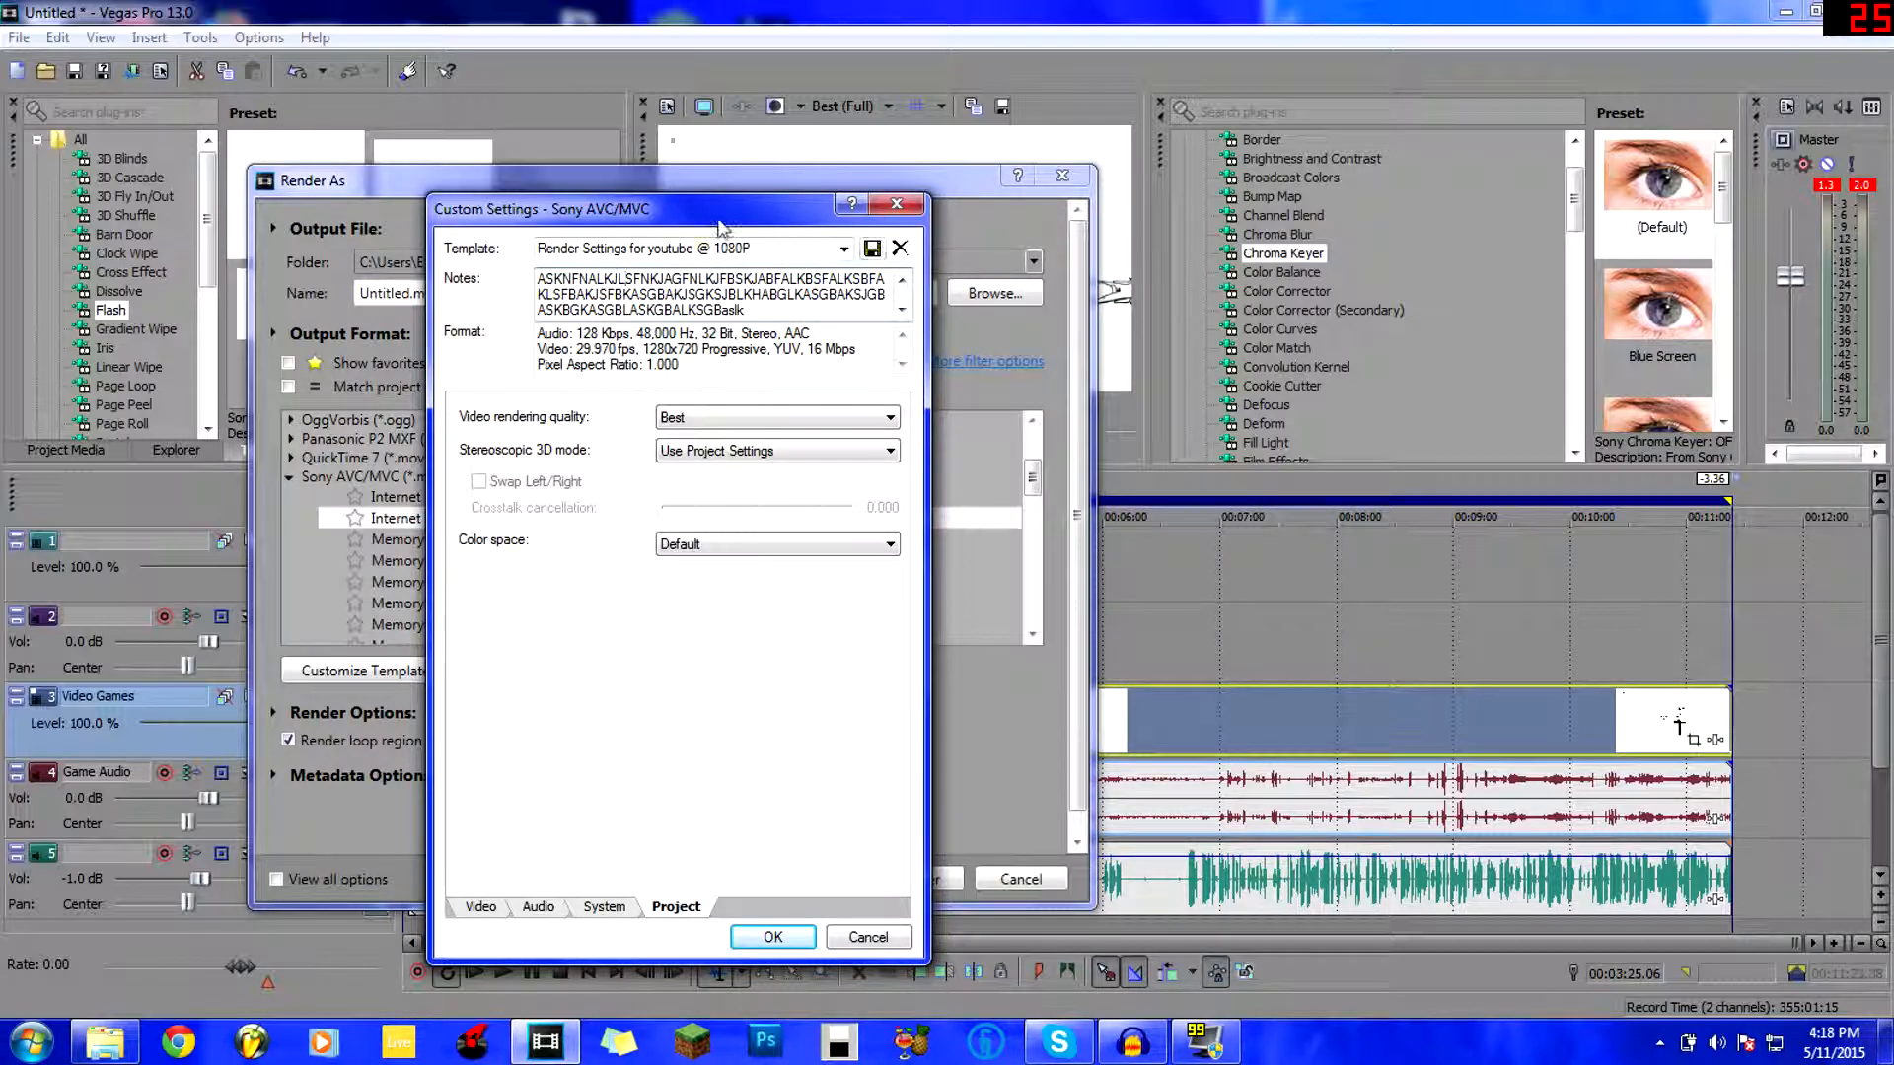
Close Custom Settings, show favourites only, and choose the YOUTUBE 1080p 59.94FPS template.
{"action": "left_click", "coordinate": [860, 937]}
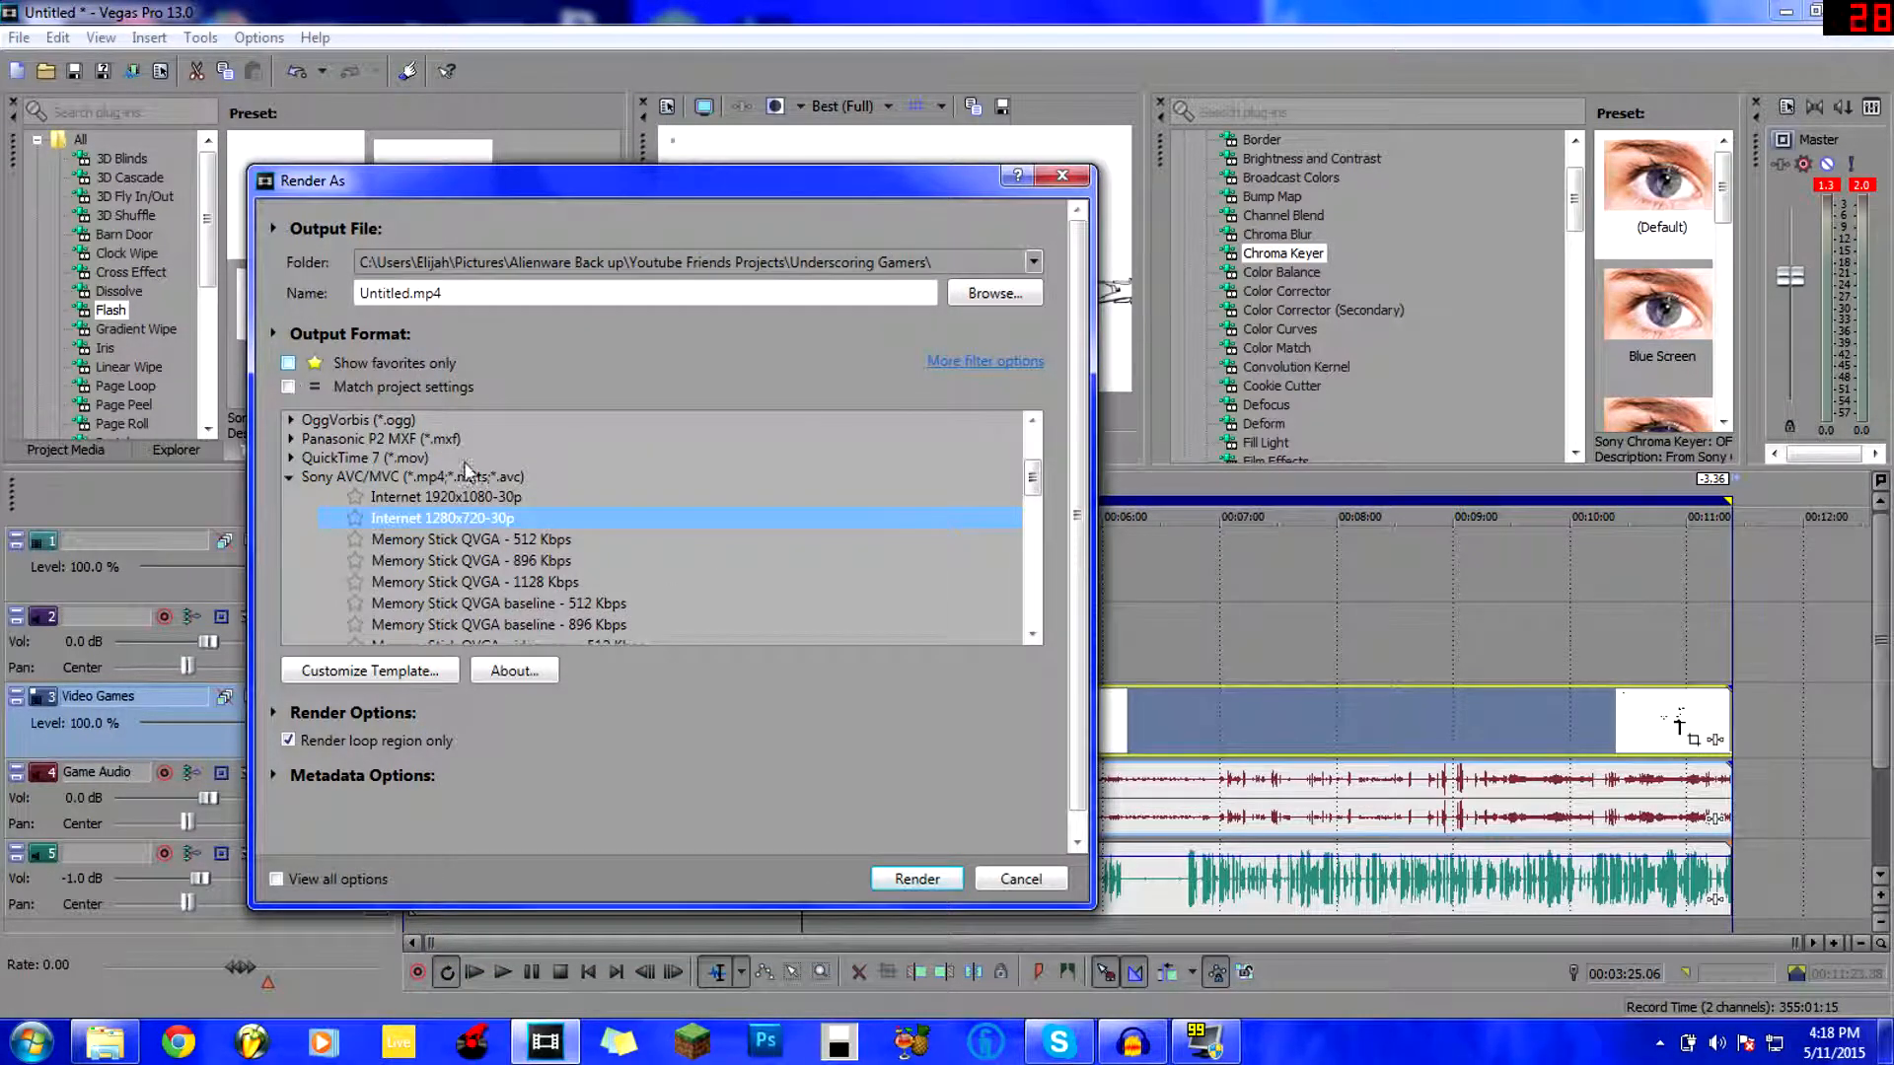
{"action": "left_click_drag", "start_coordinate": [1033, 480], "coordinate": [1057, 578]}
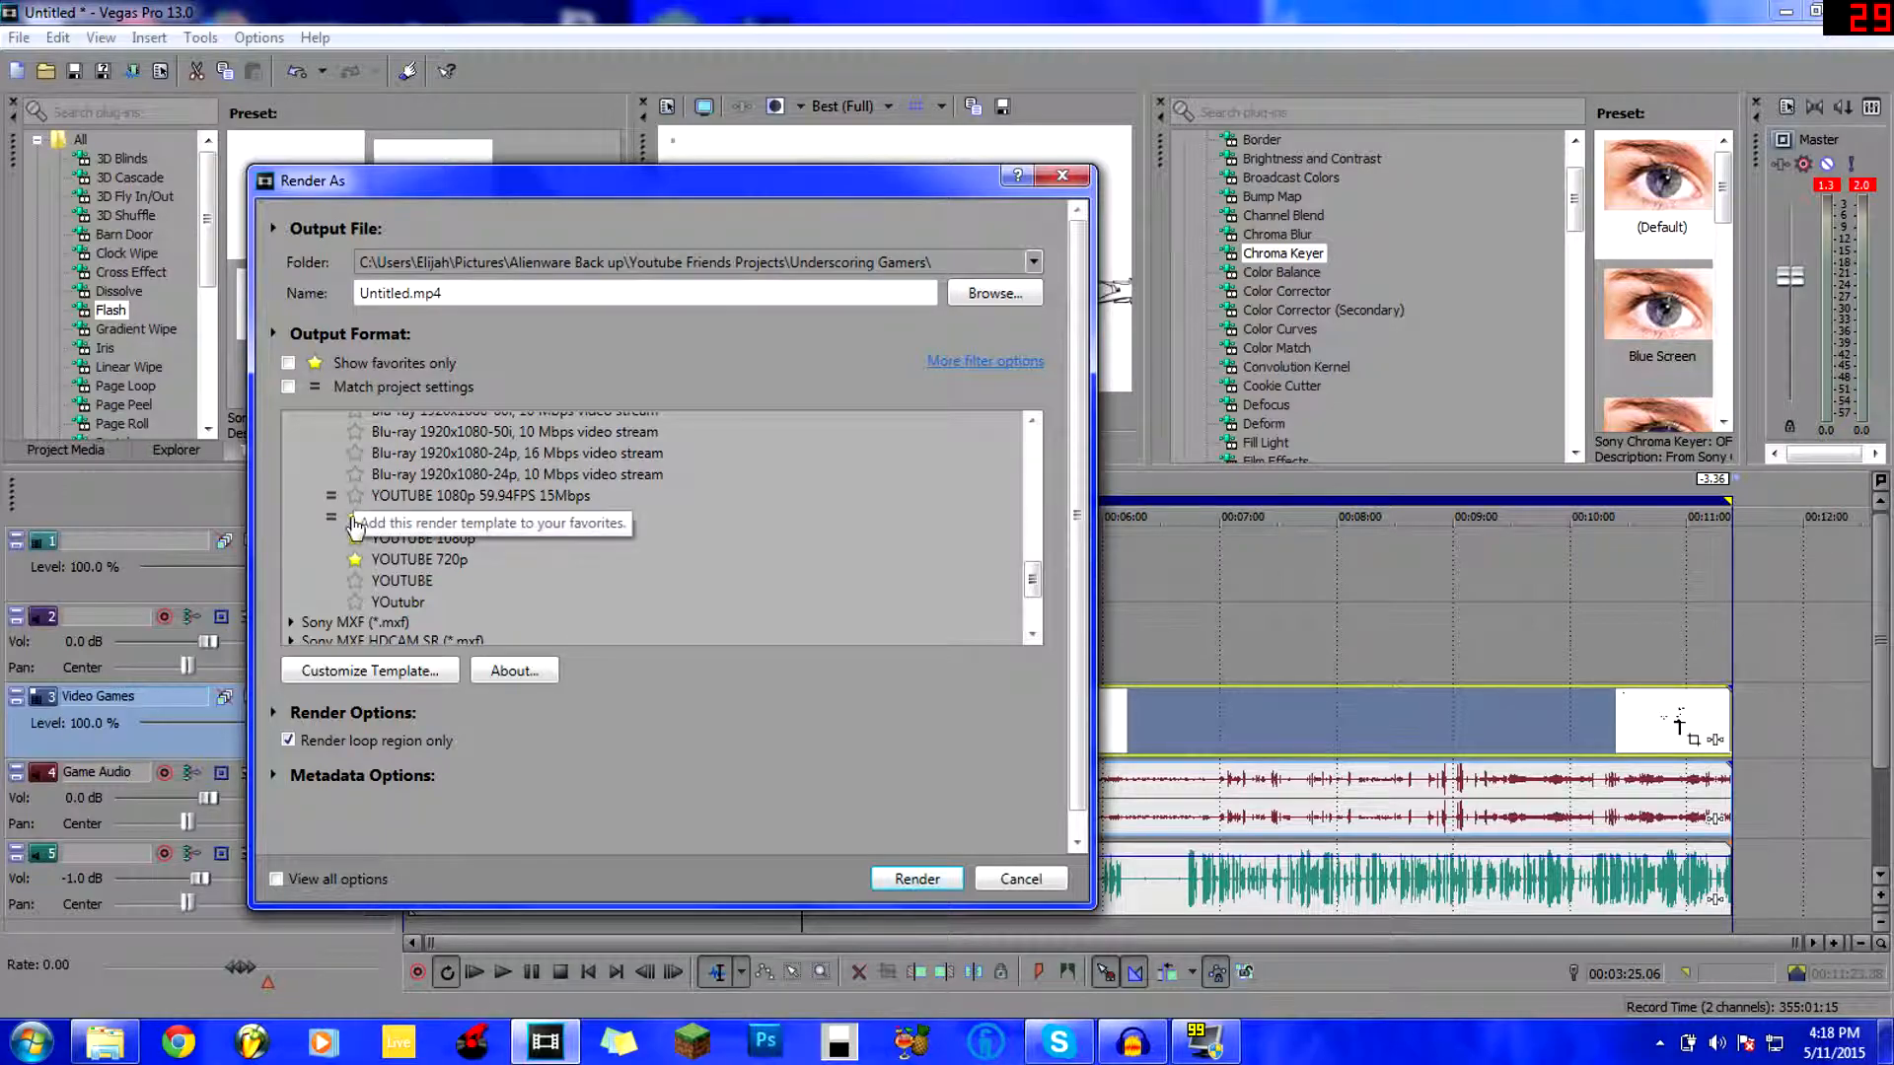
{"action": "left_click", "coordinate": [288, 364]}
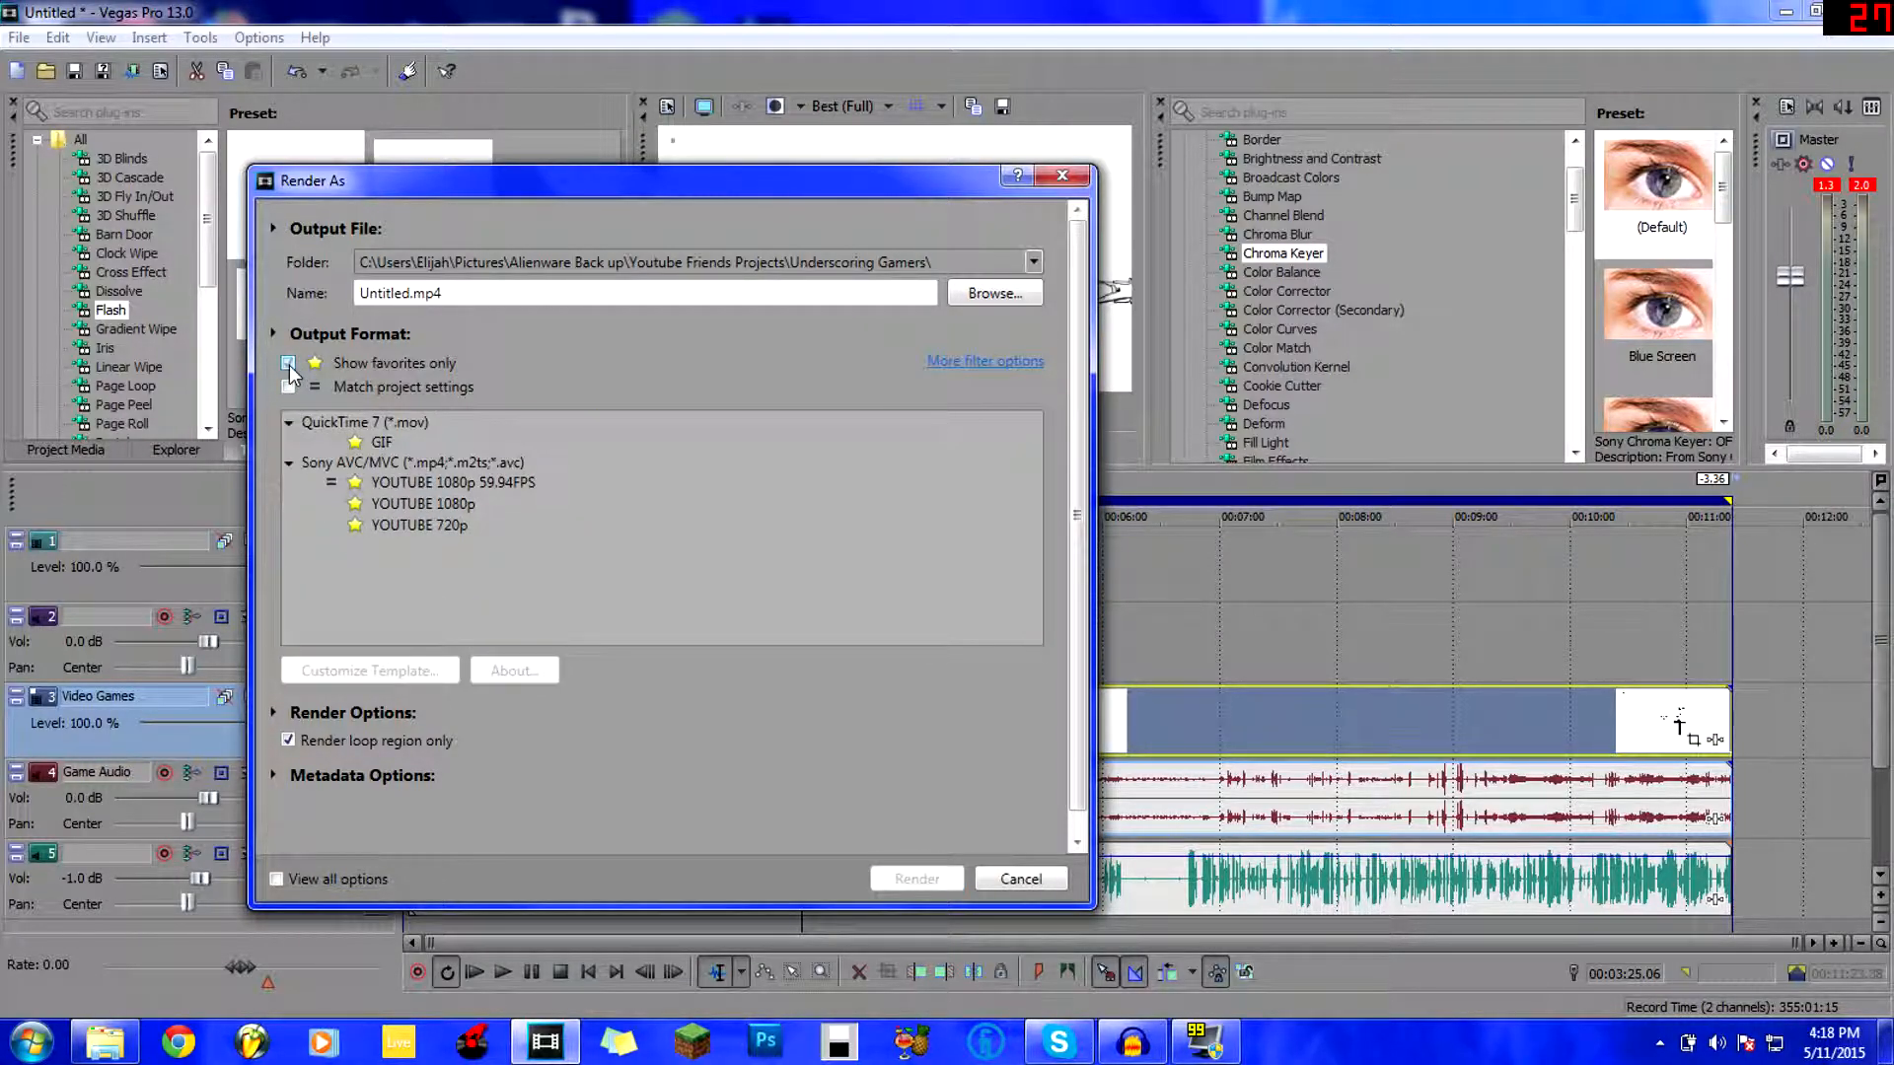
{"action": "left_click", "coordinate": [388, 482]}
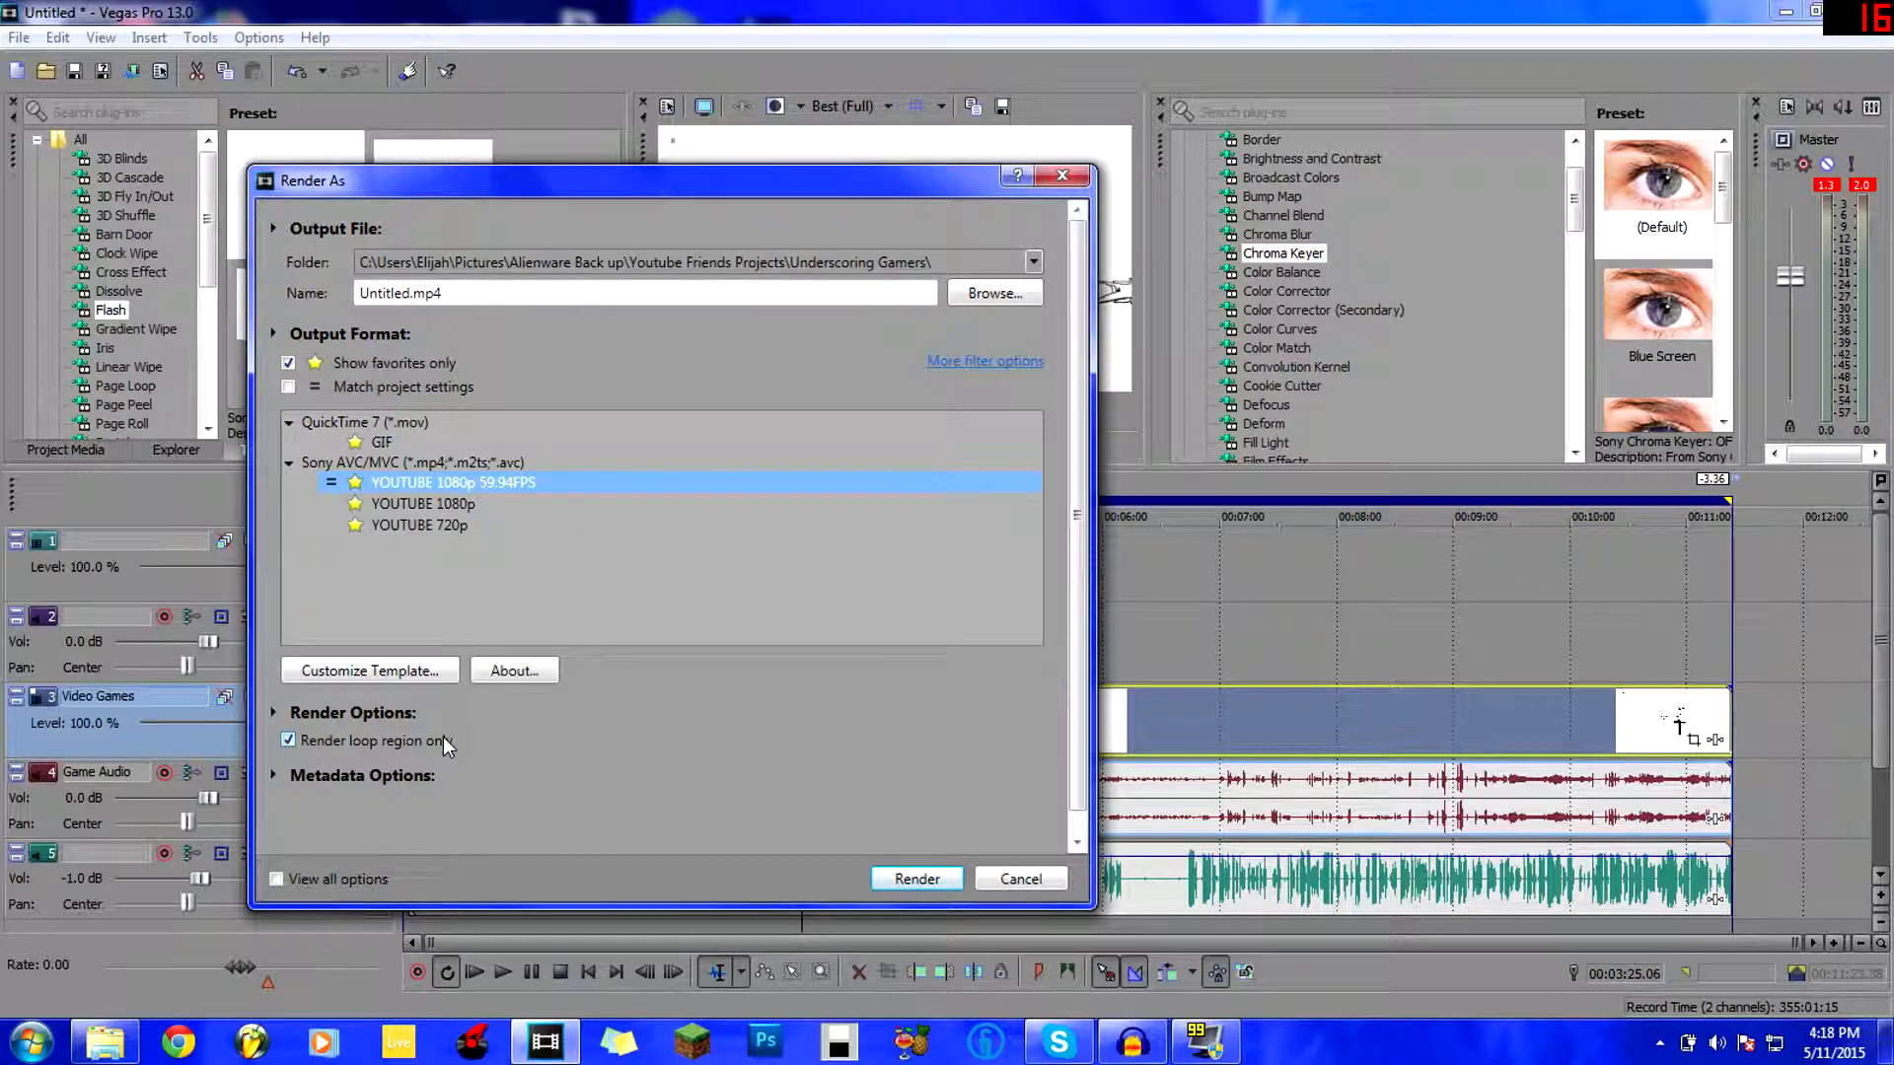
{"action": "left_click_drag", "start_coordinate": [413, 198], "coordinate": [537, 681]}
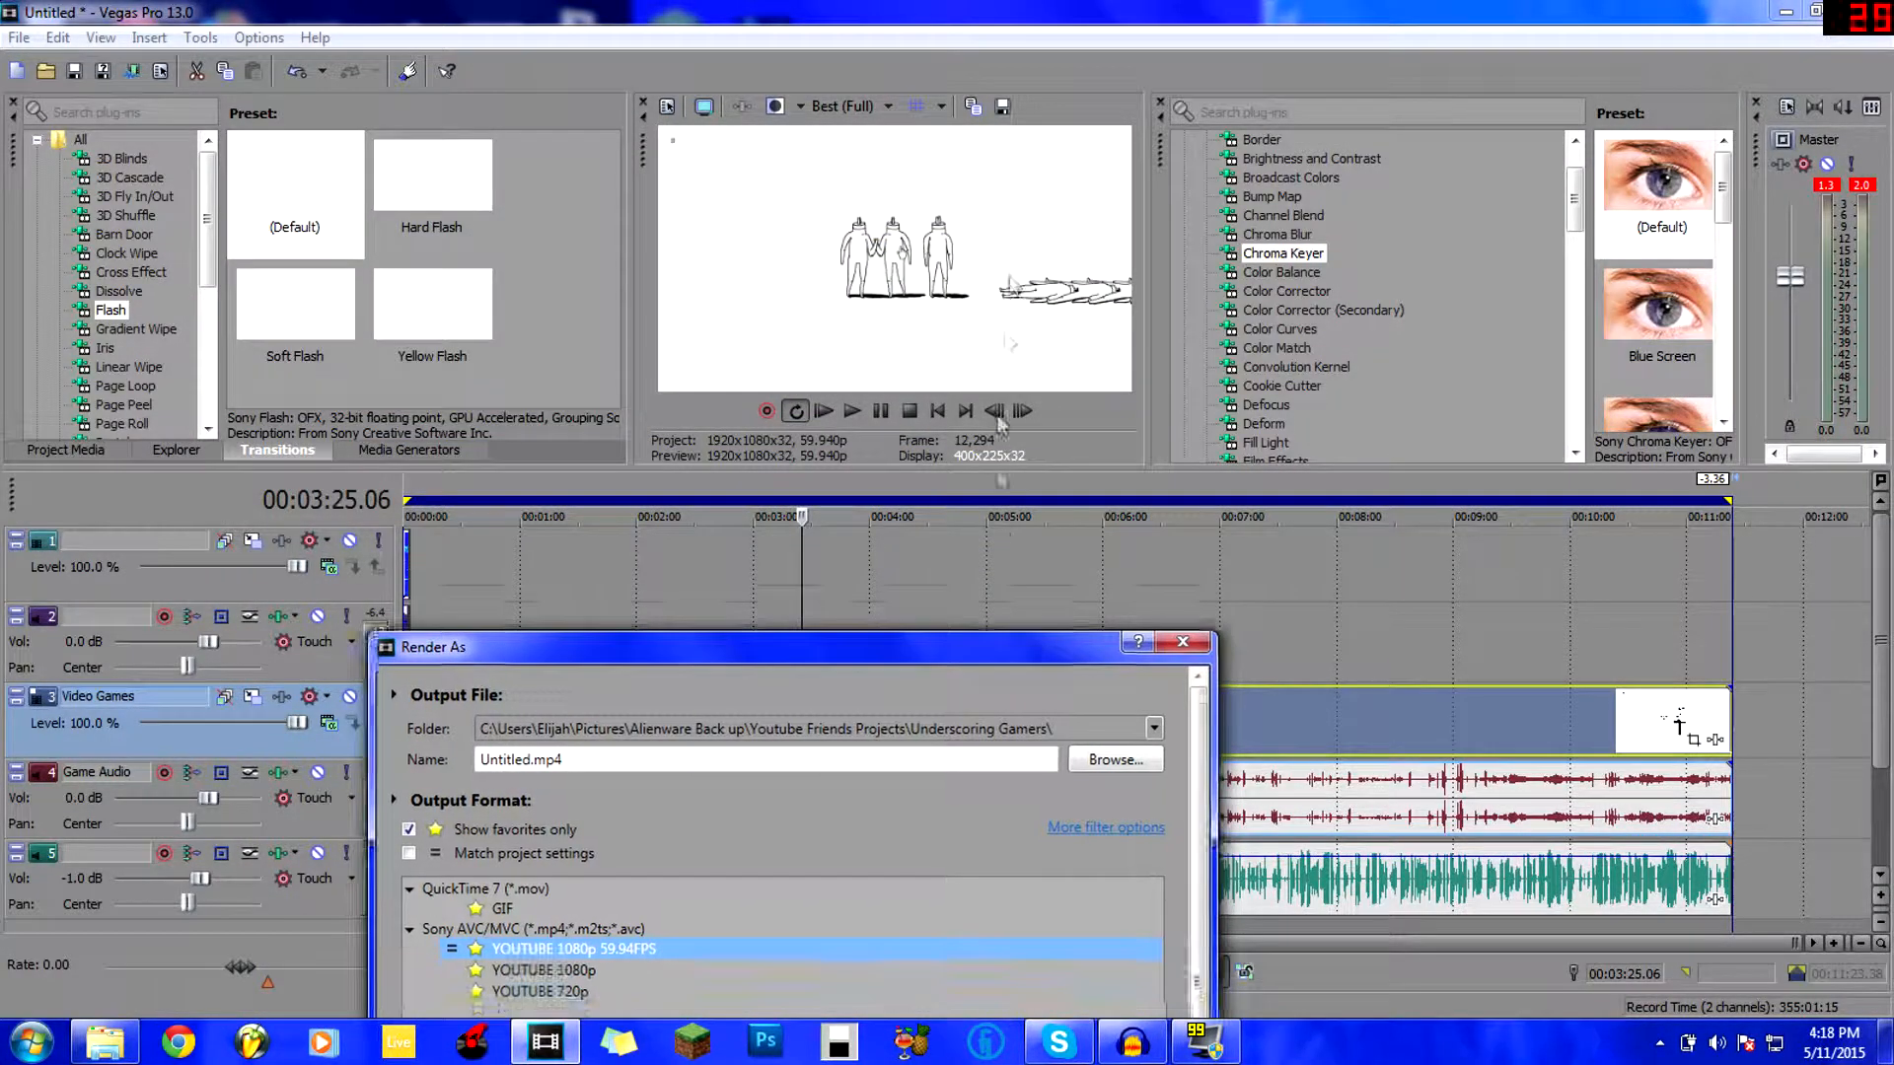
{"action": "left_click_drag", "start_coordinate": [1051, 671], "coordinate": [1061, 199]}
Cancel the Render As dialog and show Color Corrector presets in a widened preset pane.
{"action": "left_click", "coordinate": [1153, 891]}
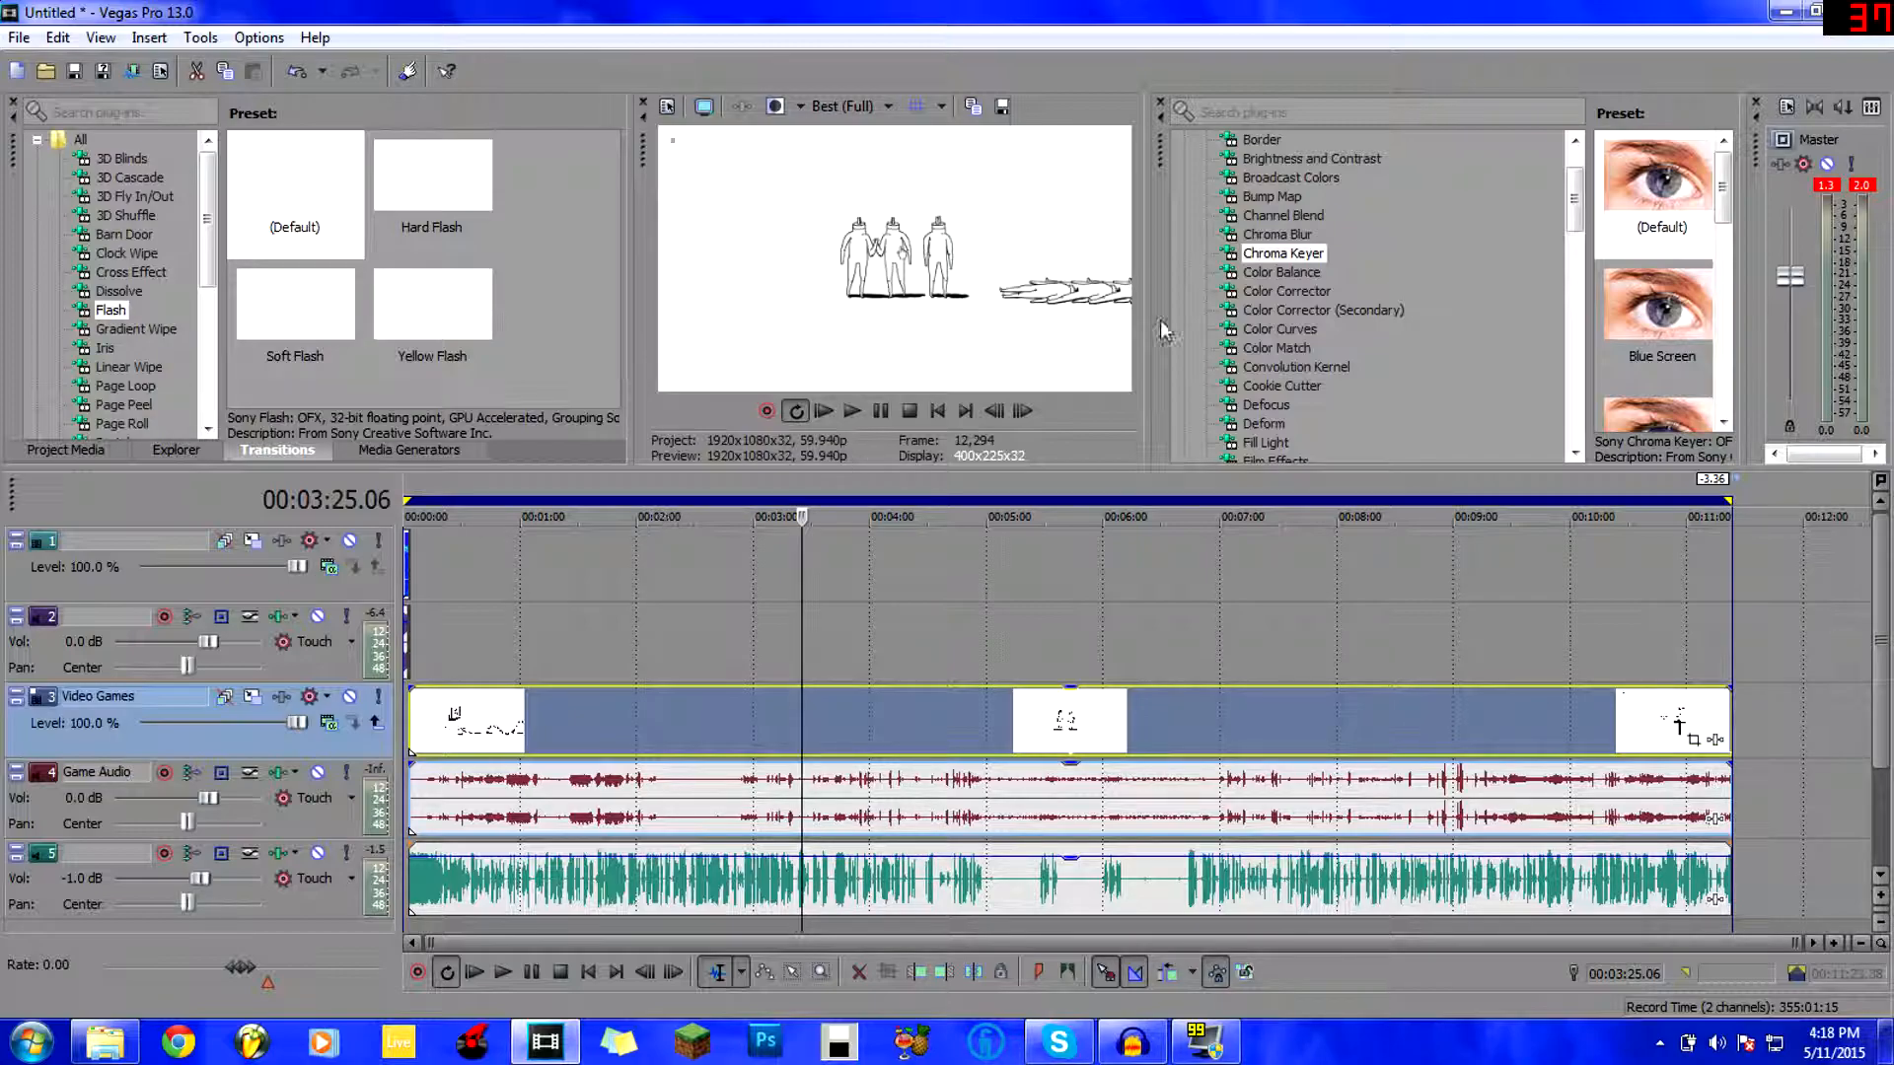
{"action": "left_click", "coordinate": [1326, 288]}
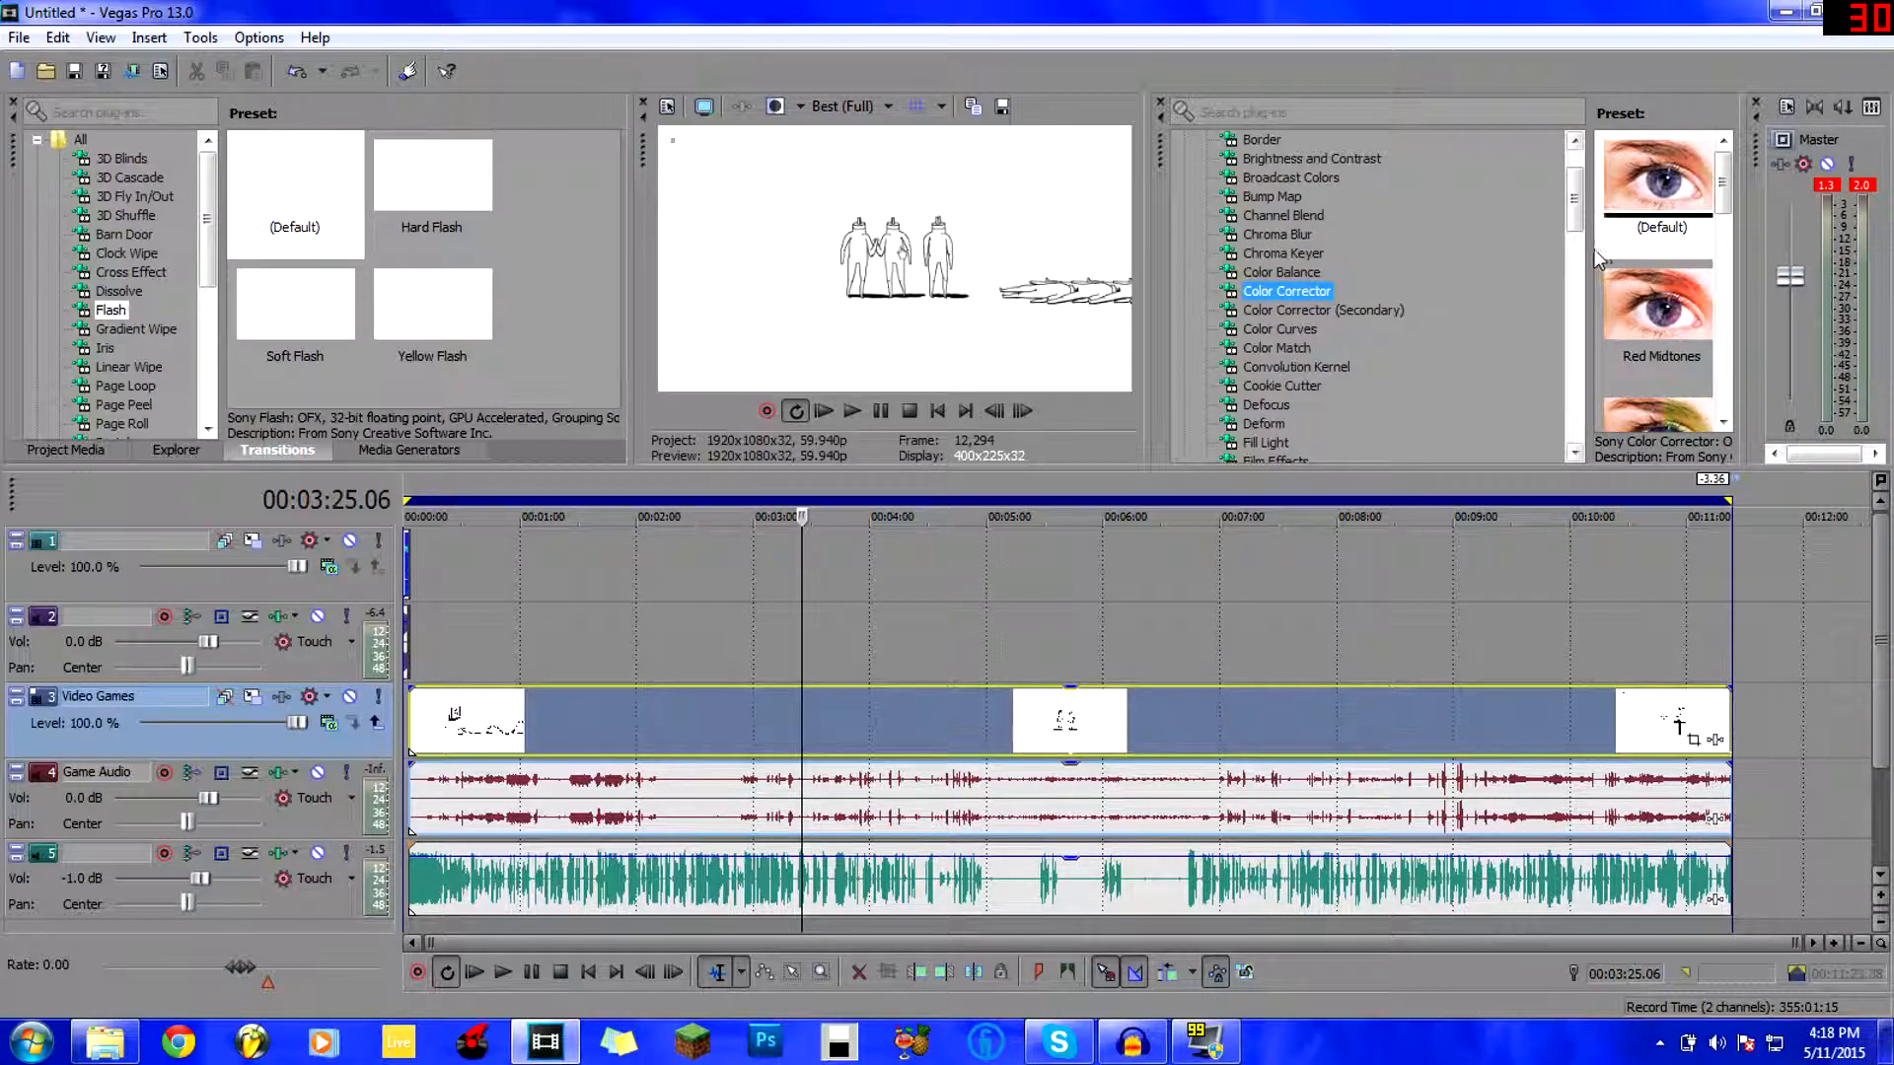
{"action": "mouse_move", "coordinate": [1591, 239]}
{"action": "left_mouse_down"}
{"action": "mouse_move", "coordinate": [1509, 227]}
{"action": "mouse_move", "coordinate": [1557, 229]}
{"action": "left_mouse_up"}
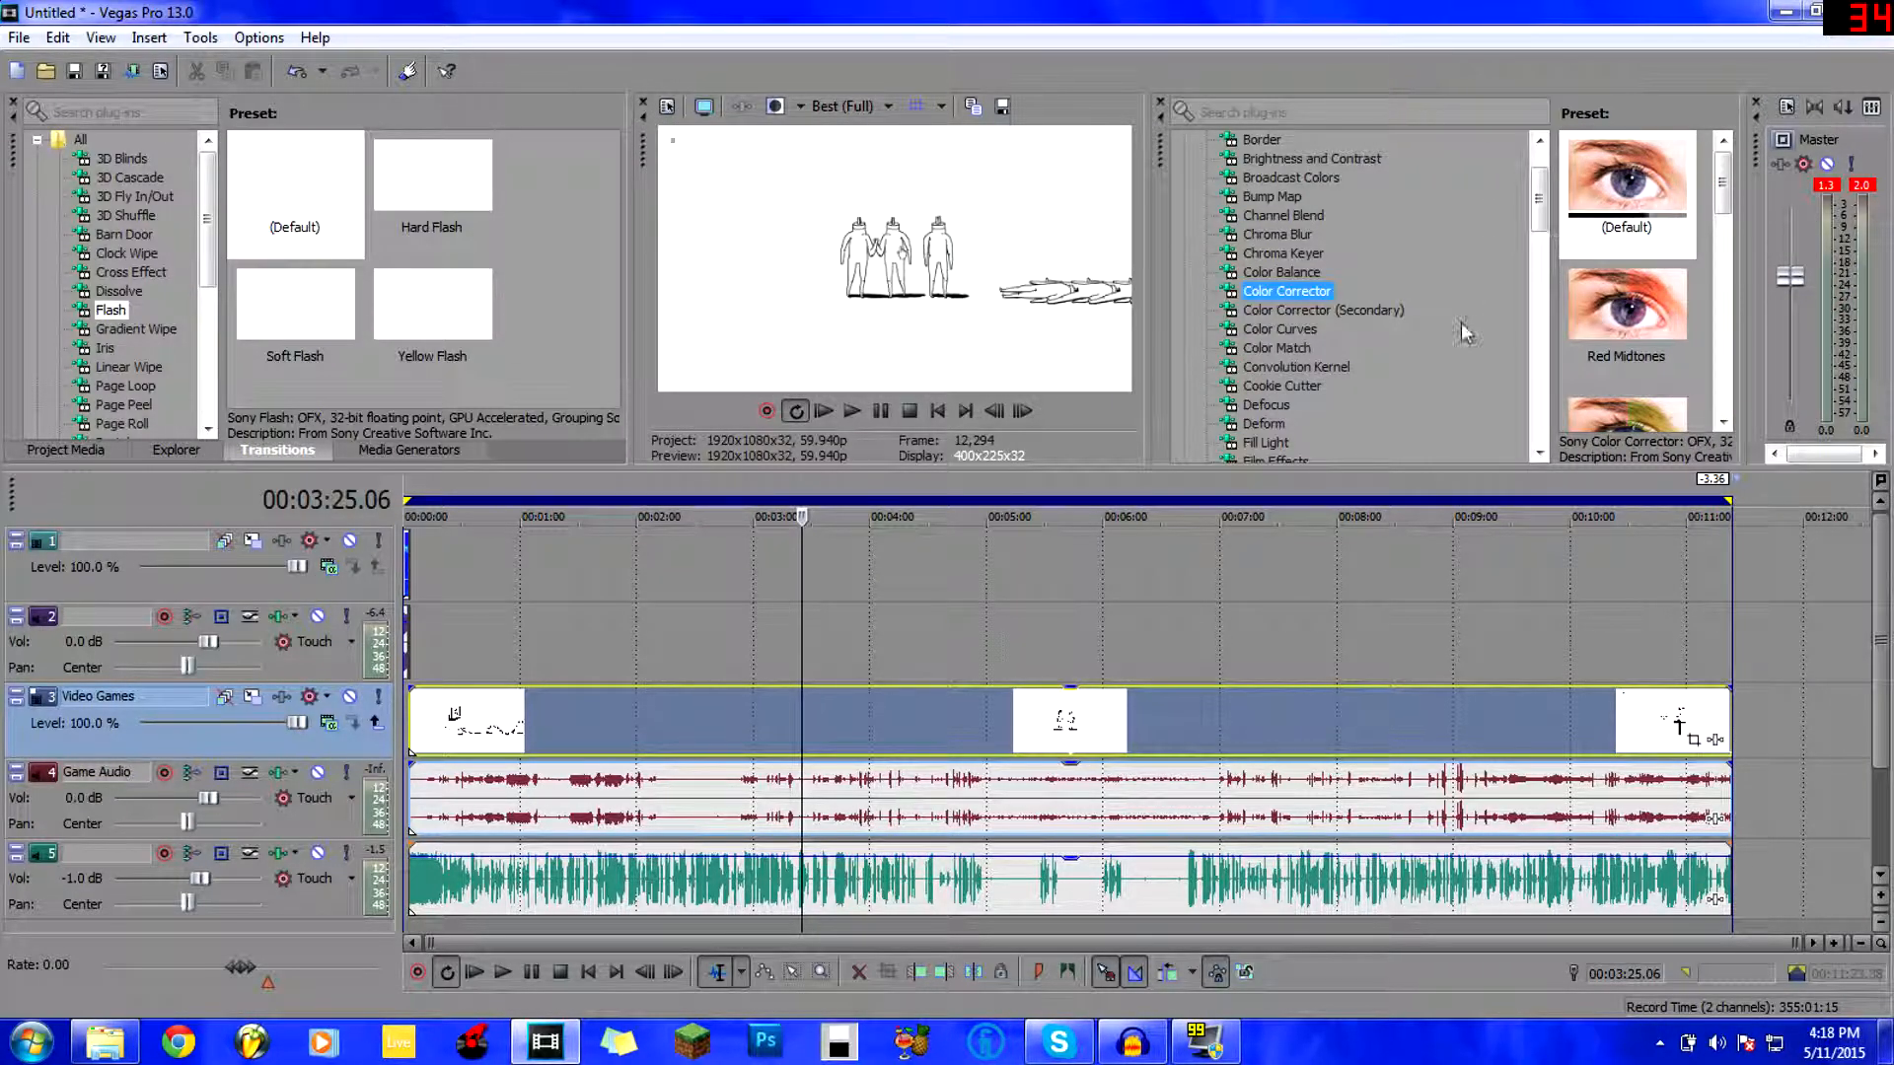
Move the playback position around the timeline, visiting 4:07, 2:37, 5:32, 10:09 and 3:42.
{"action": "left_click", "coordinate": [891, 634]}
{"action": "left_click", "coordinate": [680, 624]}
{"action": "left_click", "coordinate": [883, 615]}
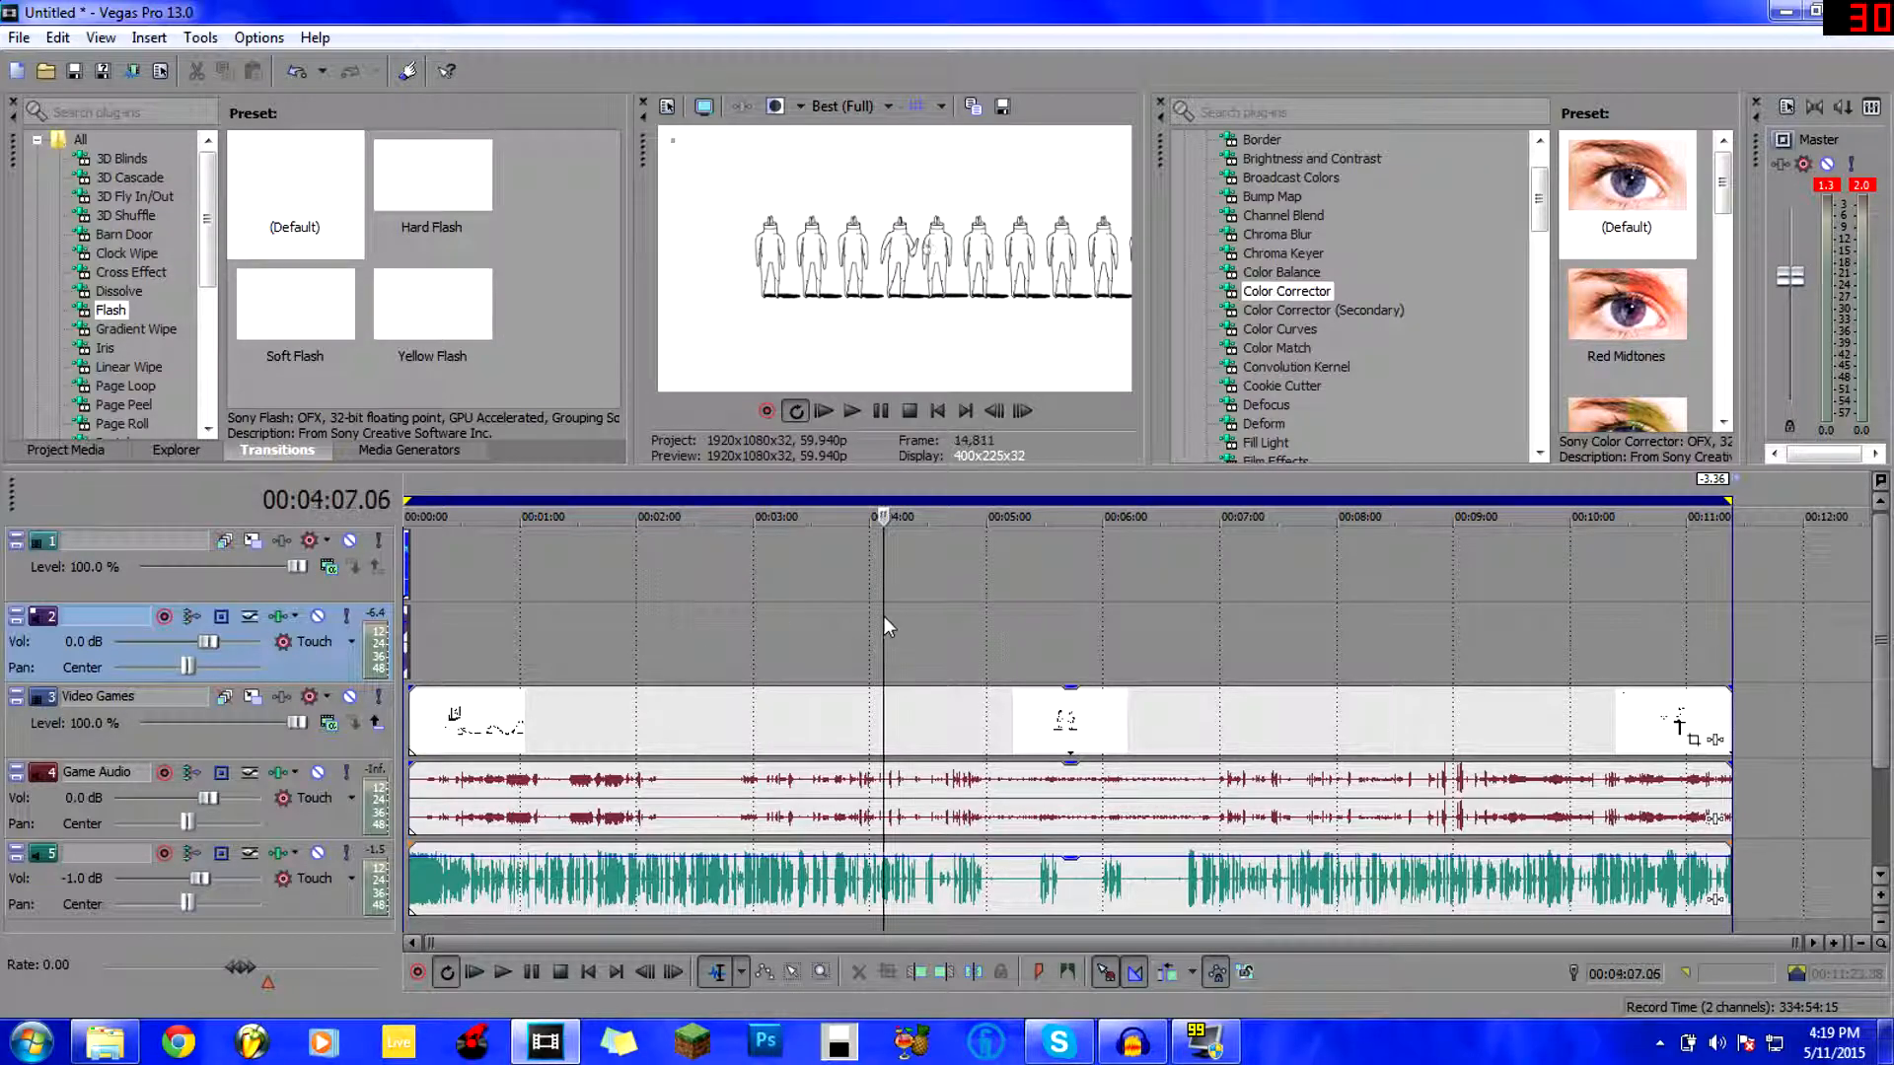
{"action": "left_click", "coordinate": [708, 614]}
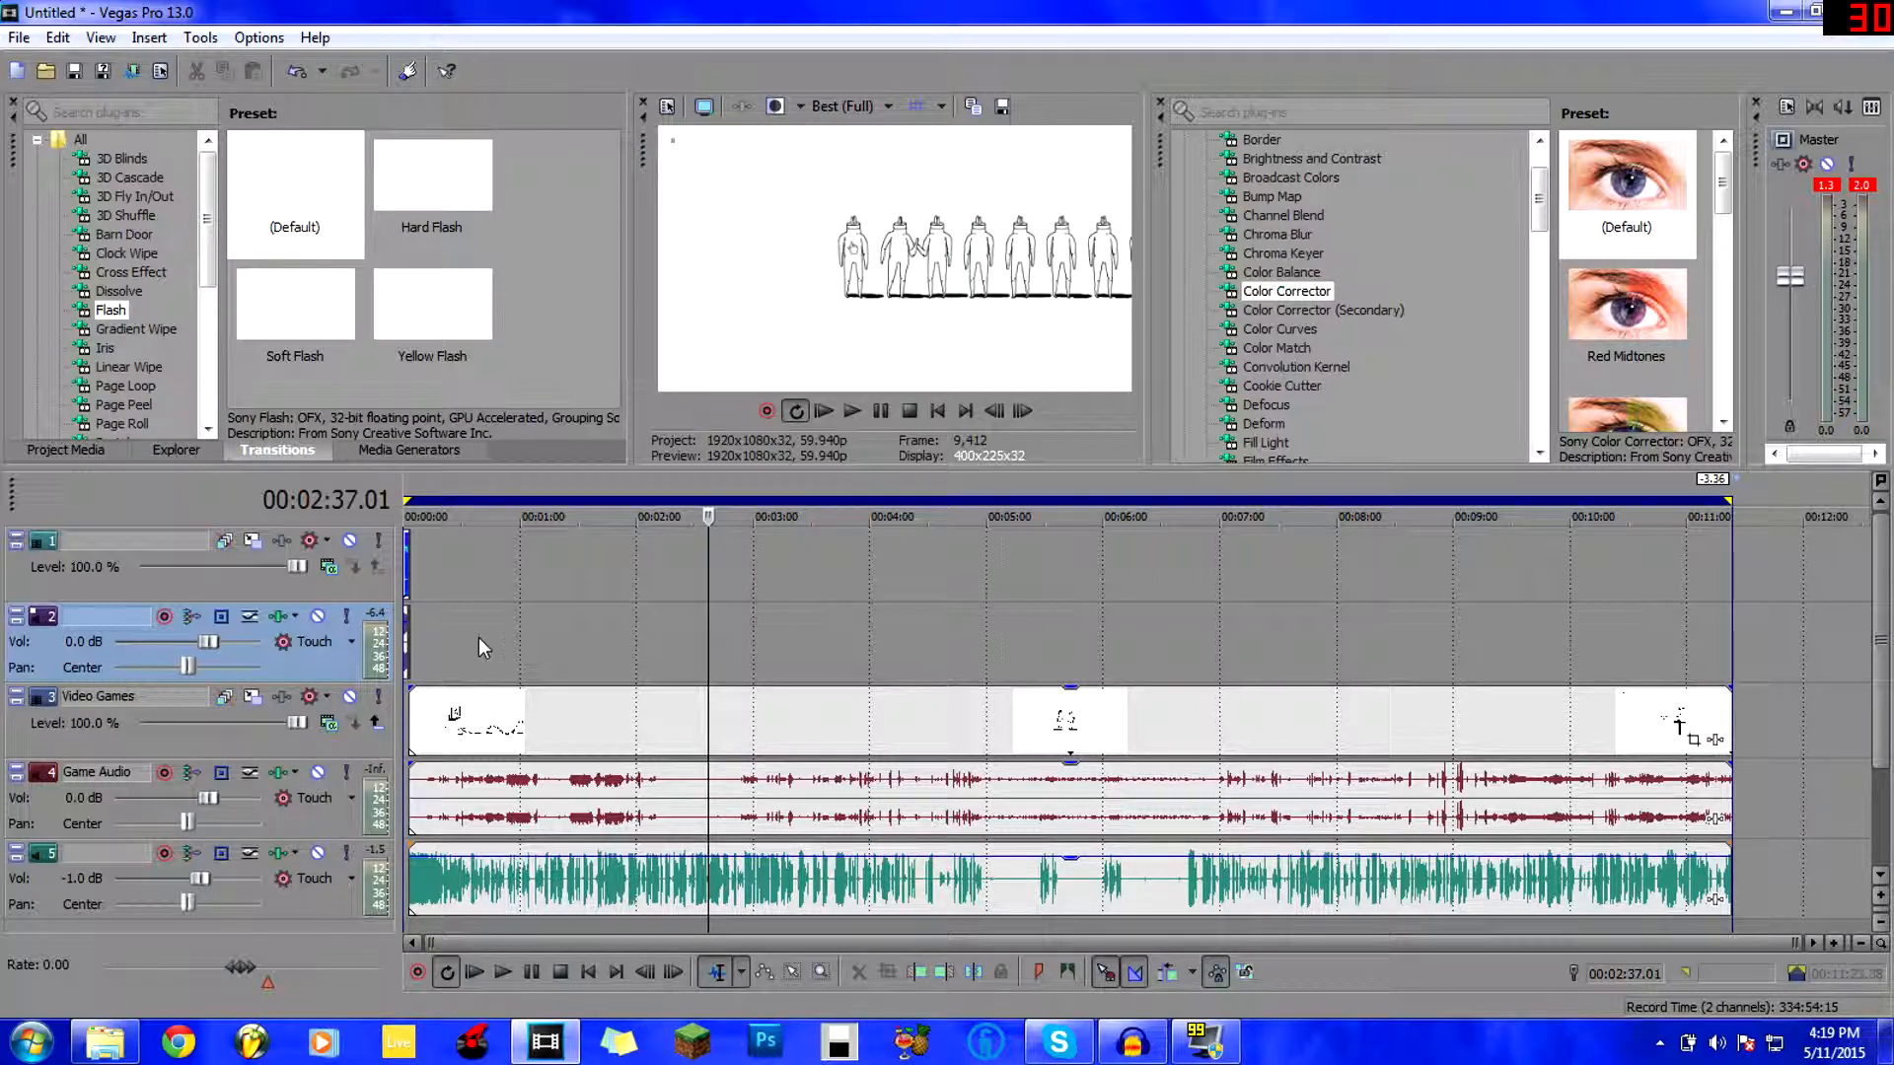
{"action": "left_click", "coordinate": [627, 636]}
{"action": "left_click", "coordinate": [1049, 613]}
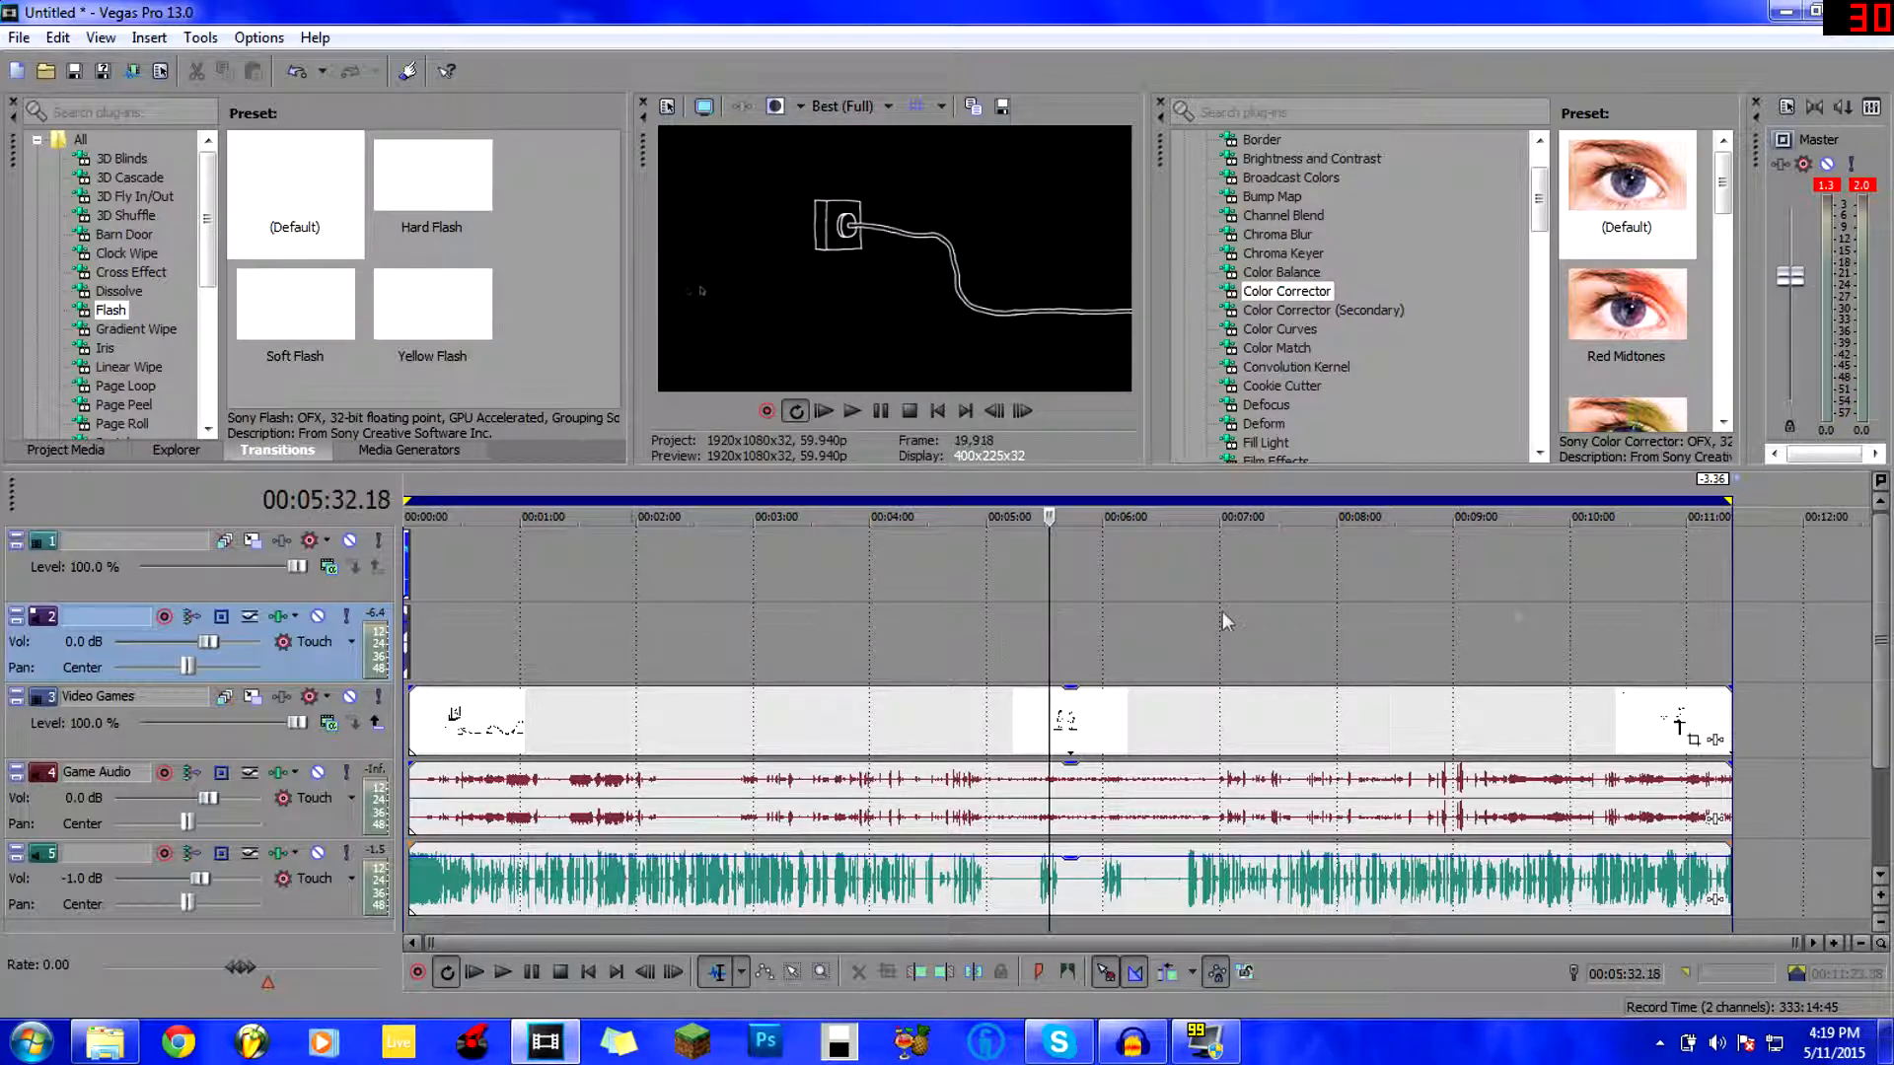
{"action": "left_click", "coordinate": [1589, 614]}
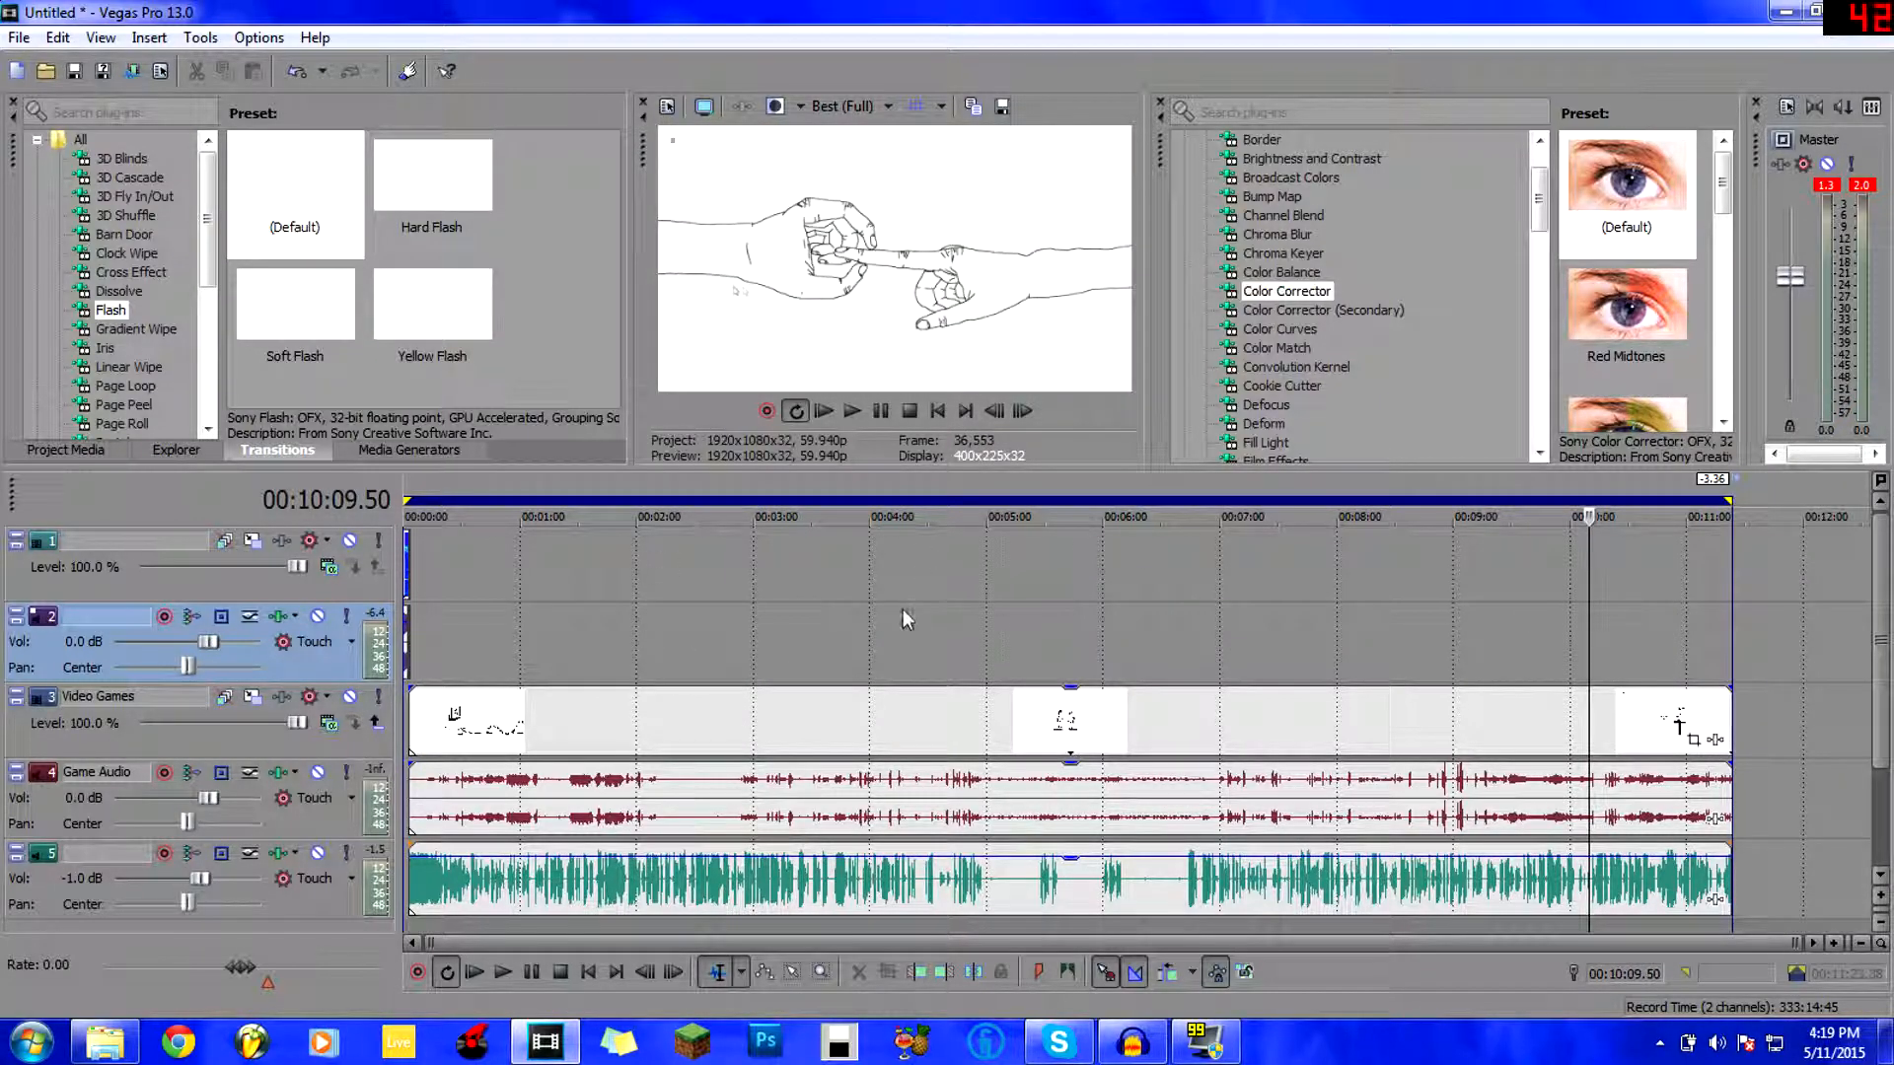
{"action": "left_click", "coordinate": [836, 605]}
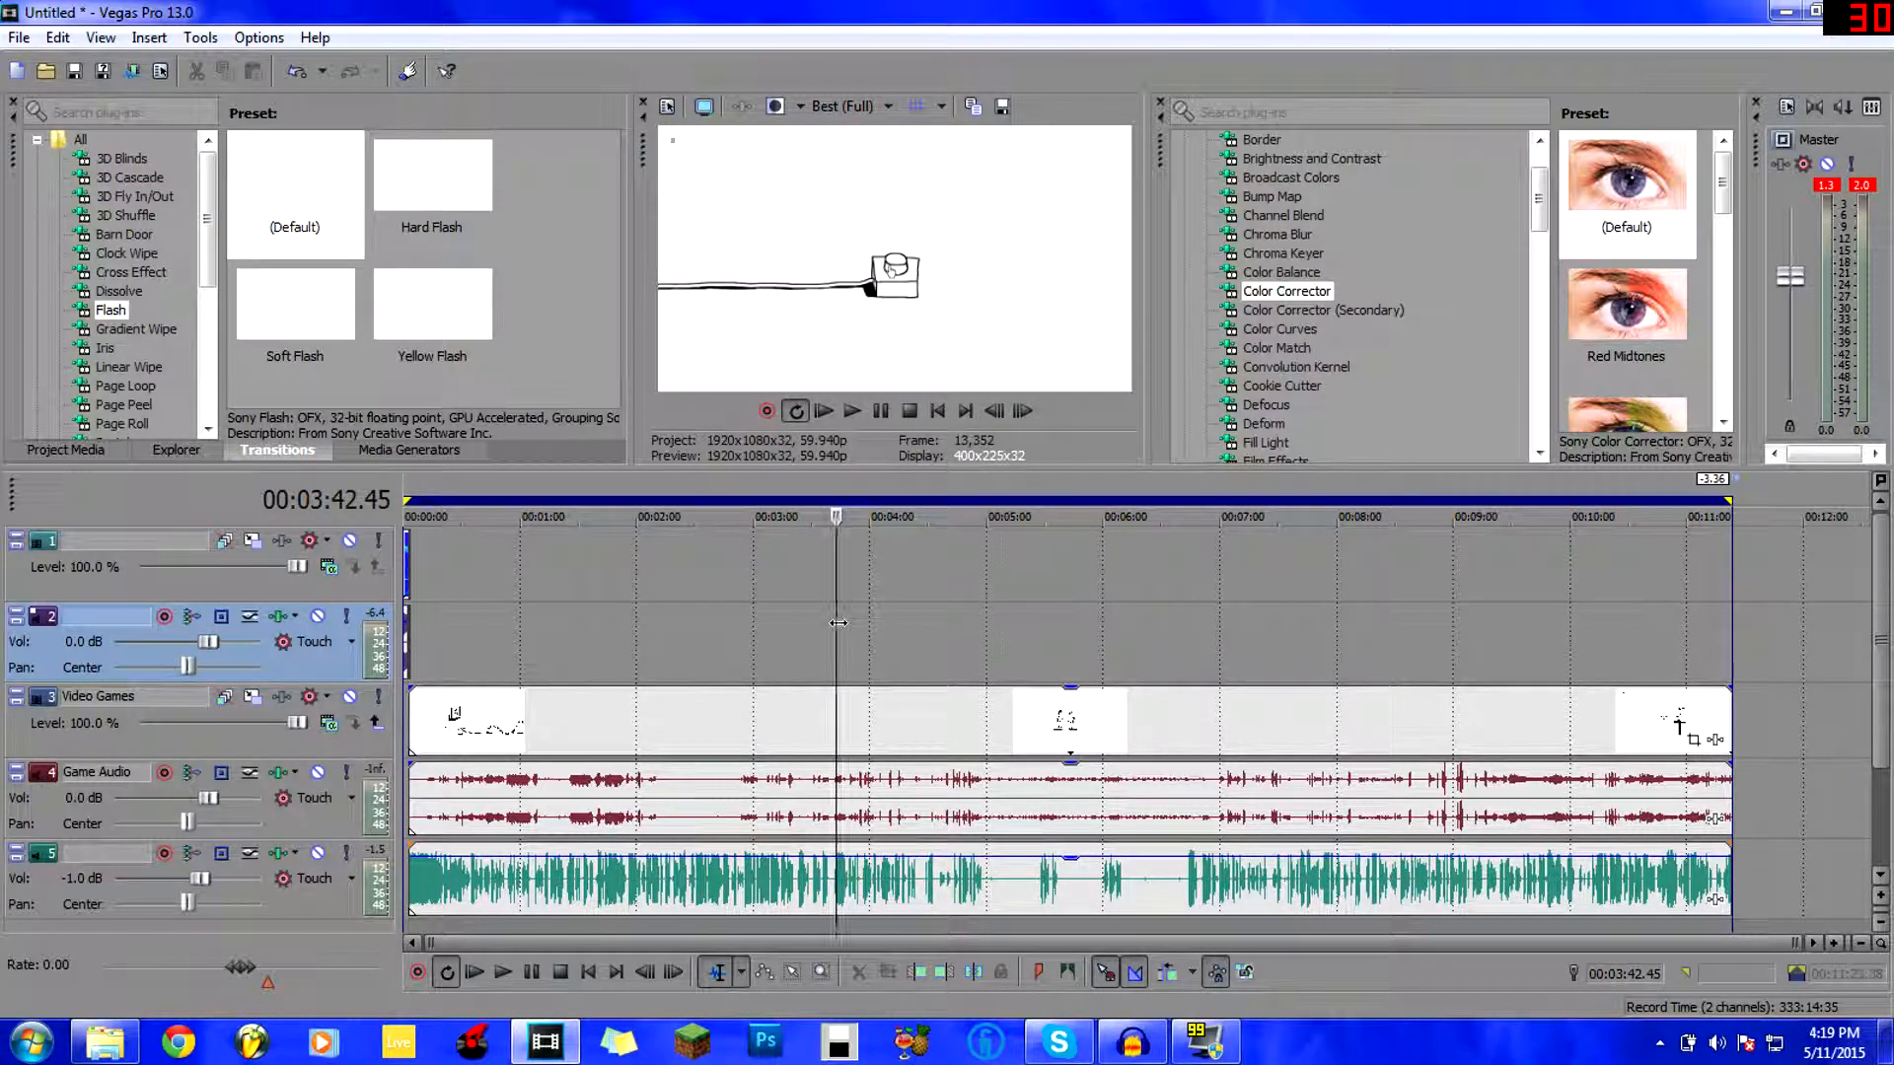